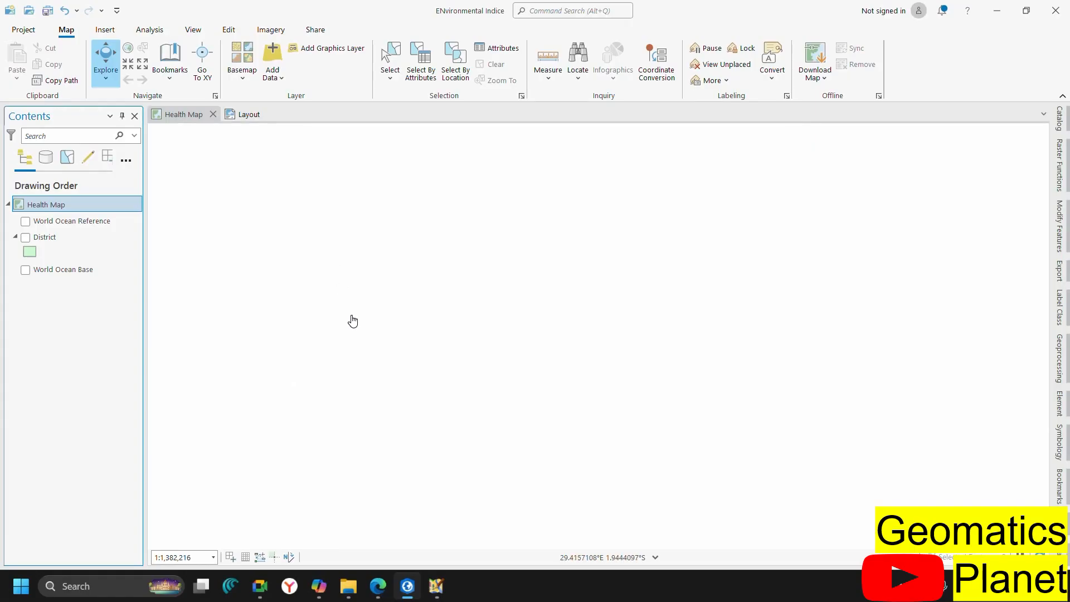
# Bring the File Explorer window for the Satellite folder to the front
pyautogui.click(349, 585)
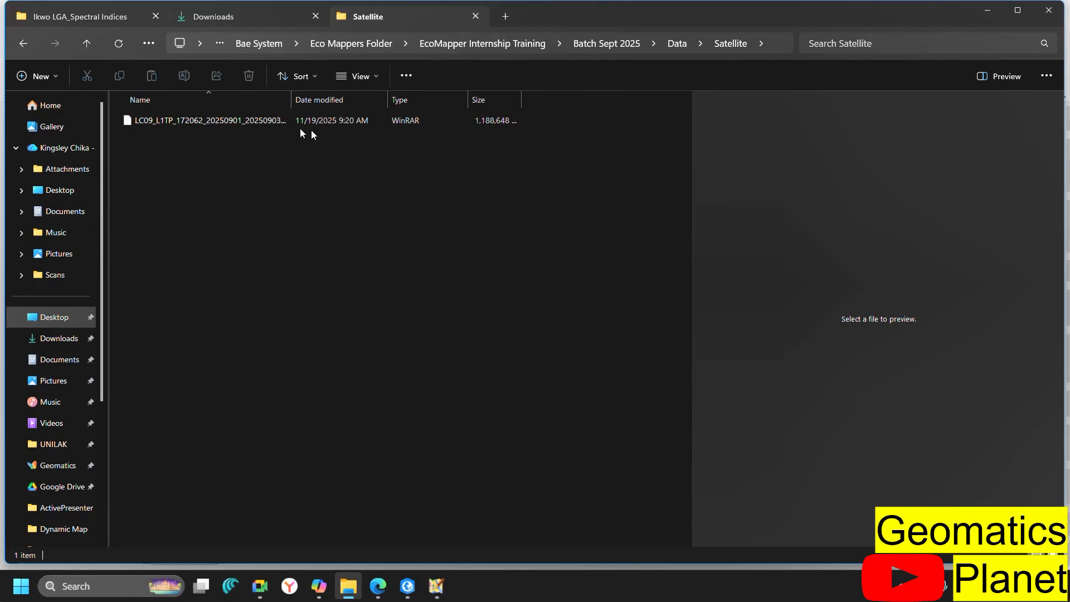
# Select the Landsat .tar archive and widen the Name column to show LC09_L1TP_172062_20250901_20250903_02_T1.tar in full
pyautogui.click(221, 125)
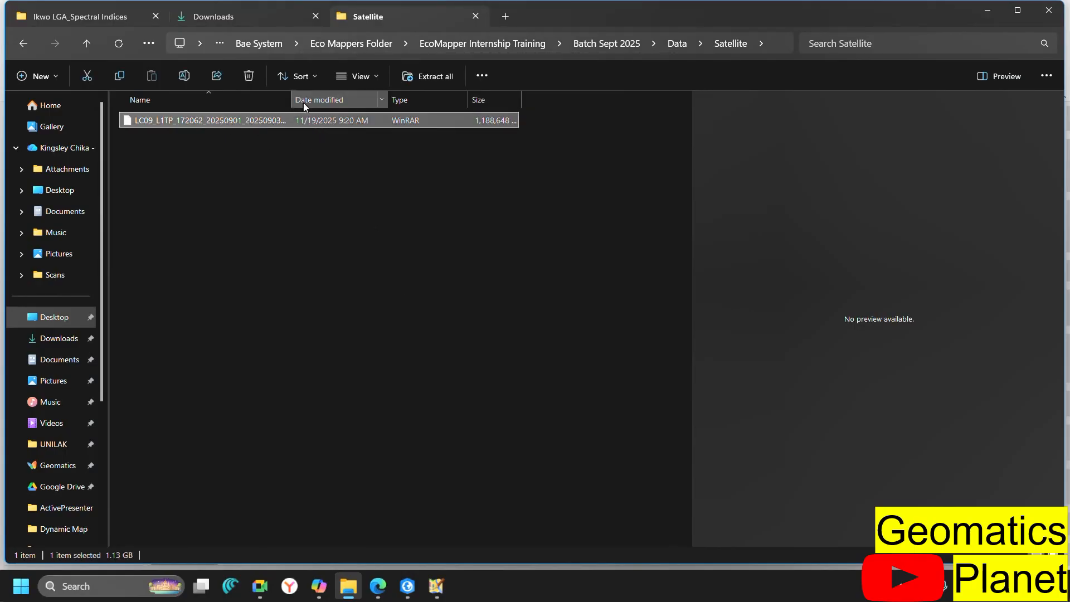
pyautogui.moveTo(290, 101); pyautogui.dragTo(463, 100)
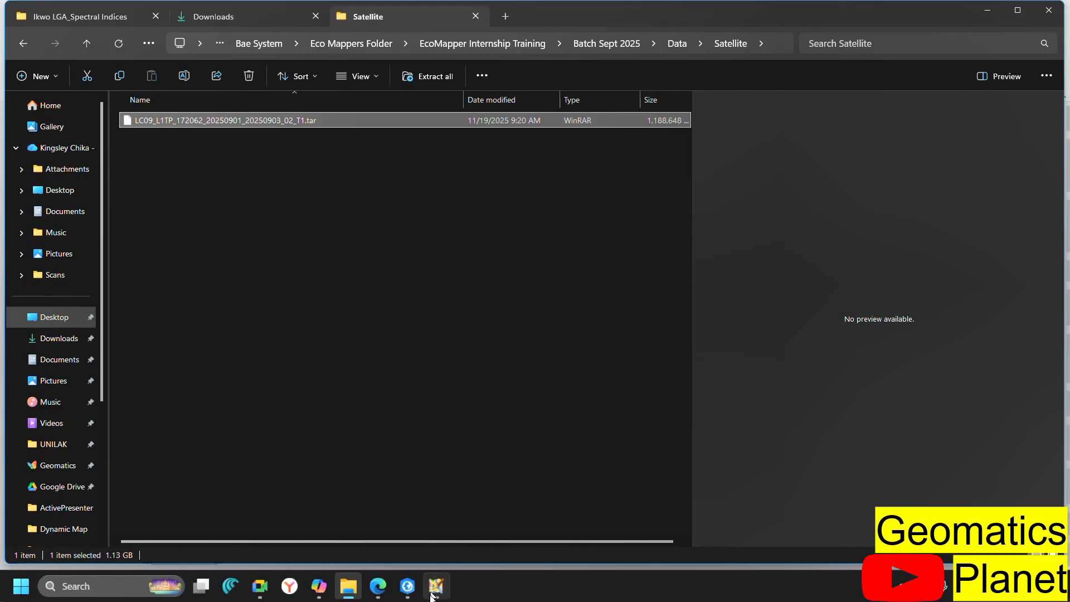
pyautogui.click(408, 585)
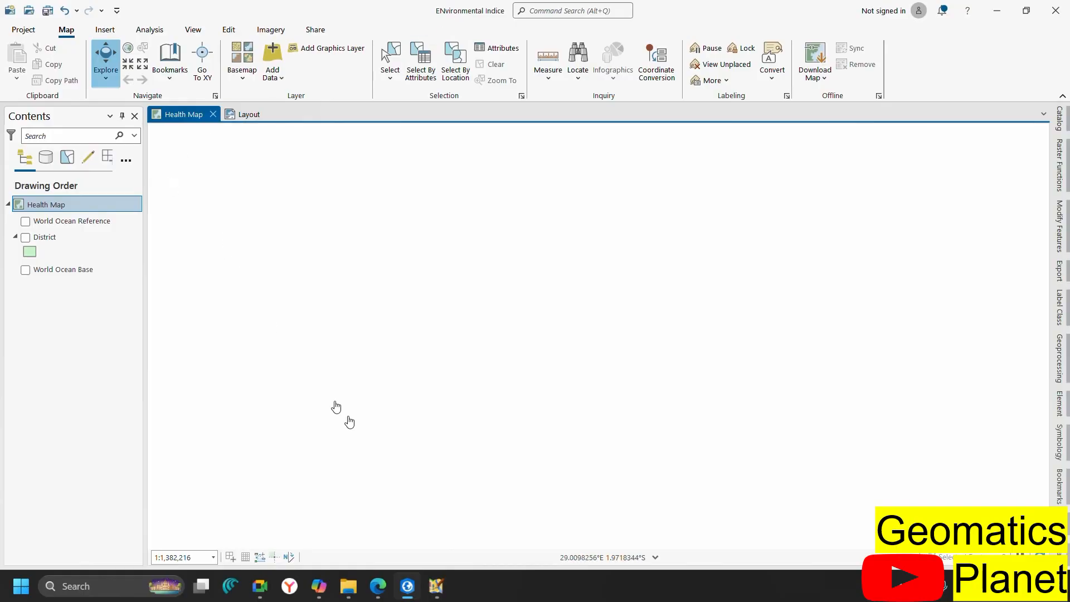
pyautogui.moveTo(421, 595)
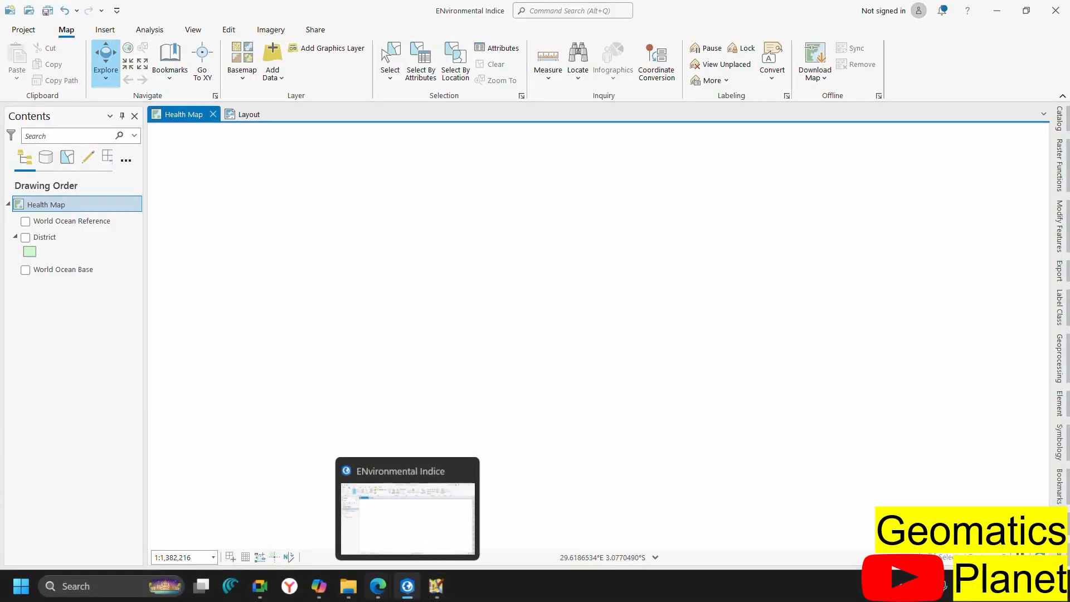
pyautogui.click(346, 592)
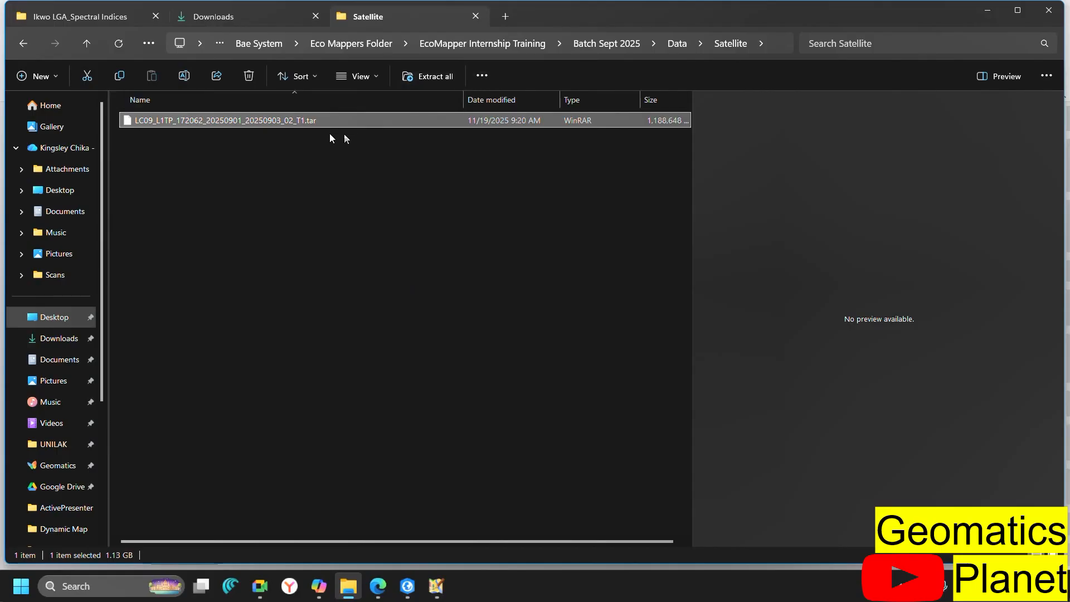
pyautogui.click(299, 123)
# Extract the .tar archive into its LC09 folder, check the 24 band files, then return to ArcGIS Pro
pyautogui.click(402, 119)
pyautogui.rightClick(402, 119)
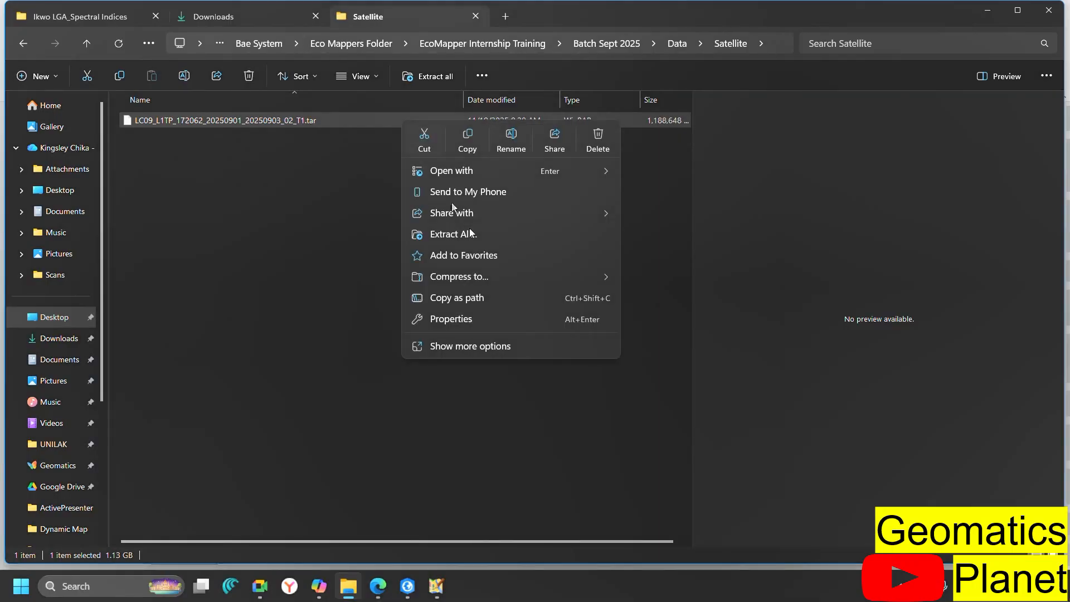
pyautogui.click(547, 231)
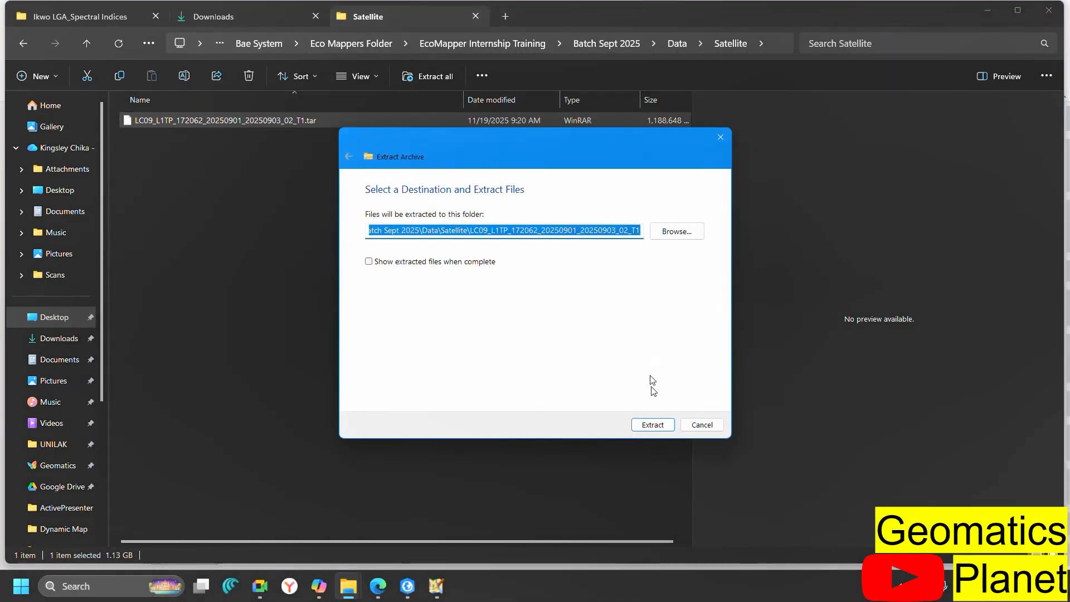
pyautogui.click(647, 422)
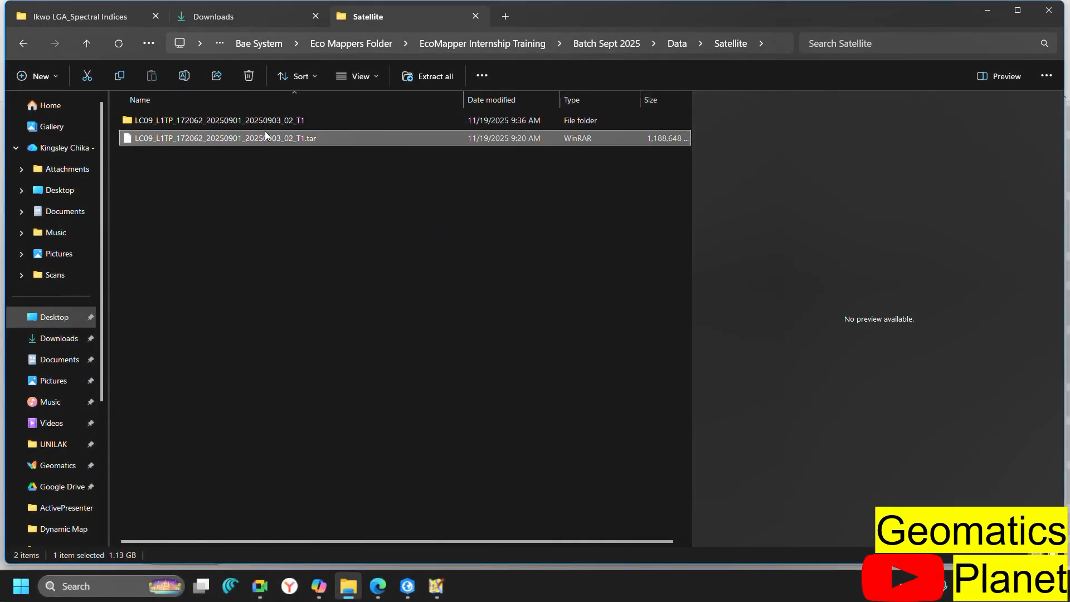
pyautogui.doubleClick(265, 122)
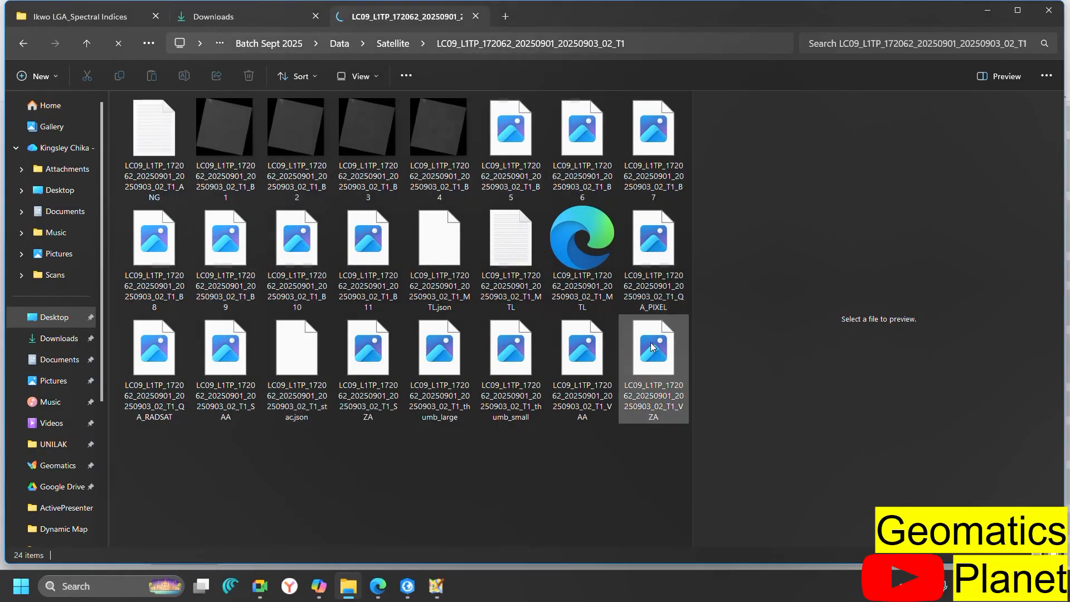
pyautogui.click(408, 585)
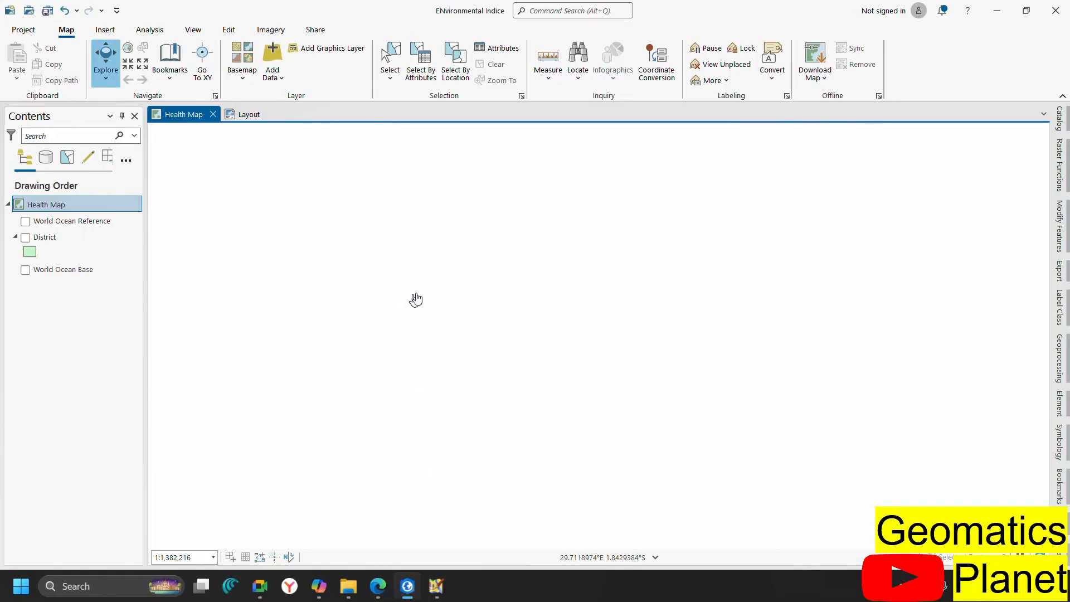
# Show the ArcGIS Pro folder's contents, including Batch Sept.gdb and Kigali_City.shp, in the Catalog's Folders
pyautogui.click(1061, 119)
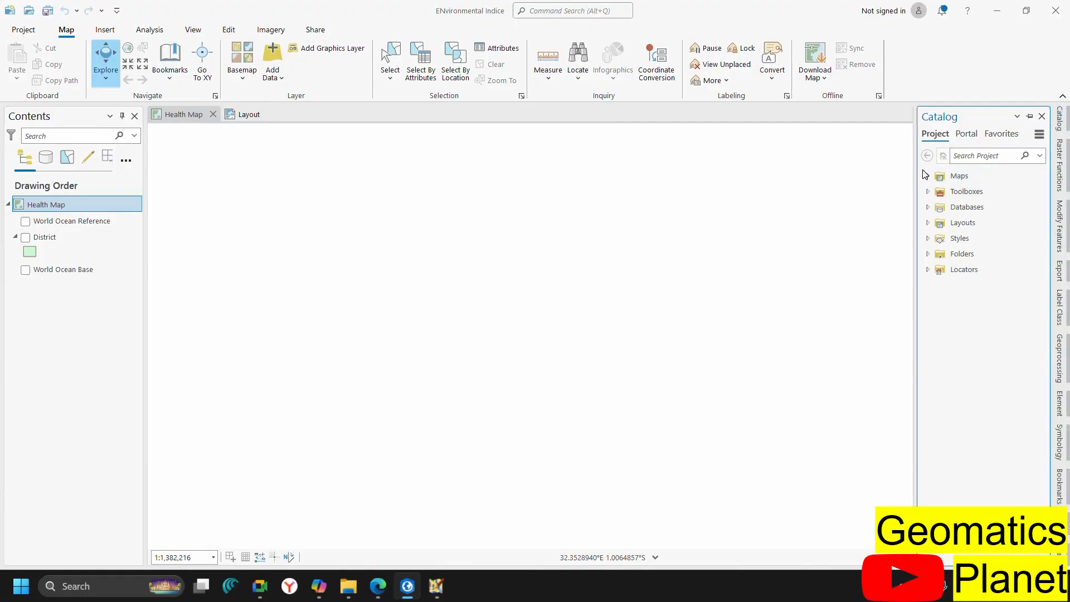
pyautogui.click(927, 255)
pyautogui.click(938, 270)
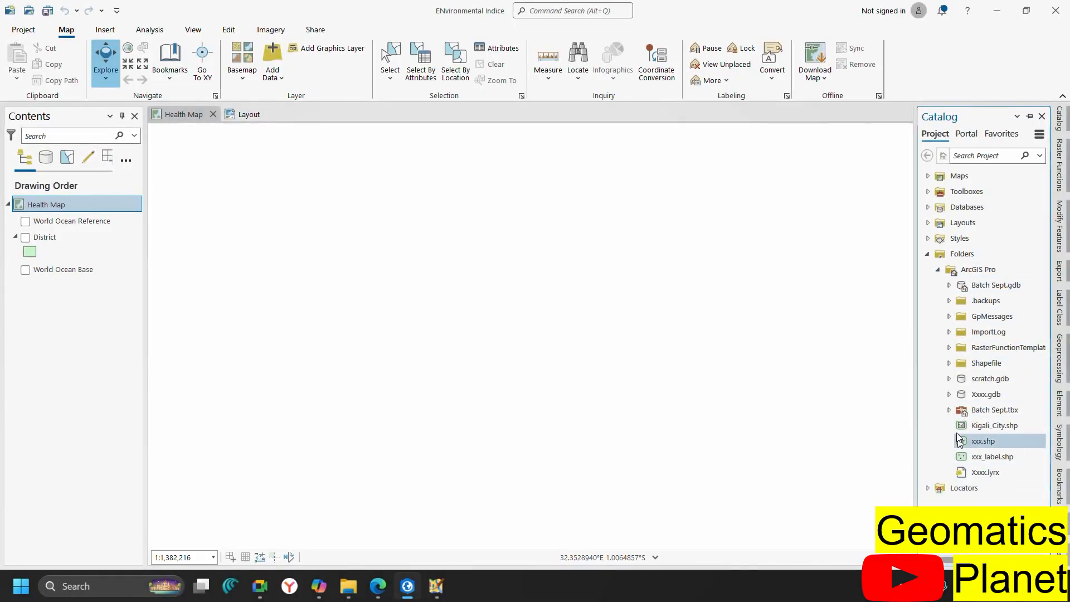
pyautogui.rightClick(956, 255)
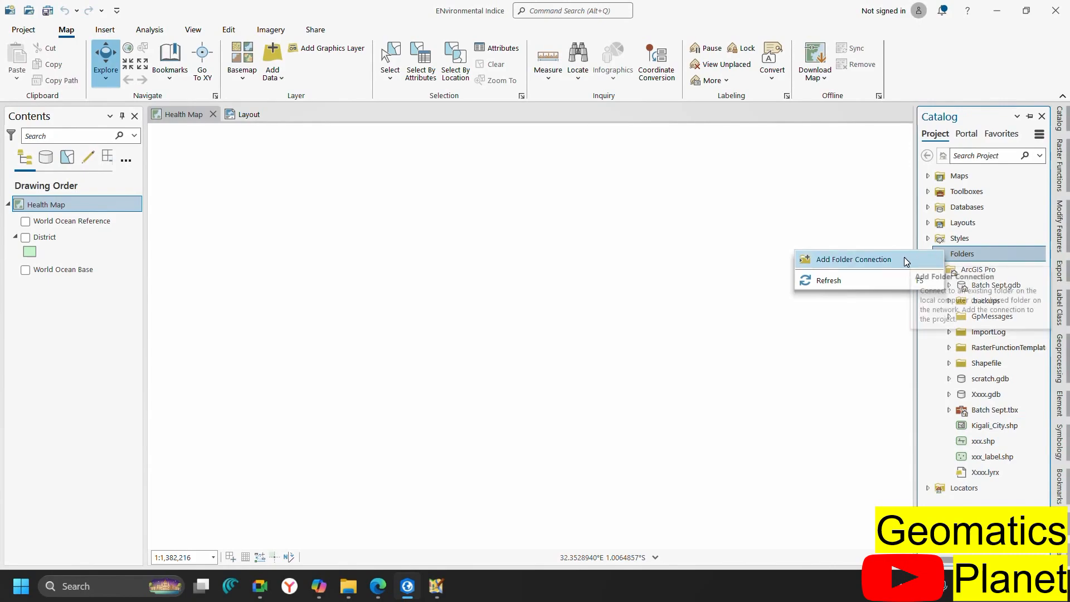
# Add a folder connection to Bae System > Eco Mappers Folder > EcoMapper Internship Training > Batch Sept 2025
pyautogui.click(885, 261)
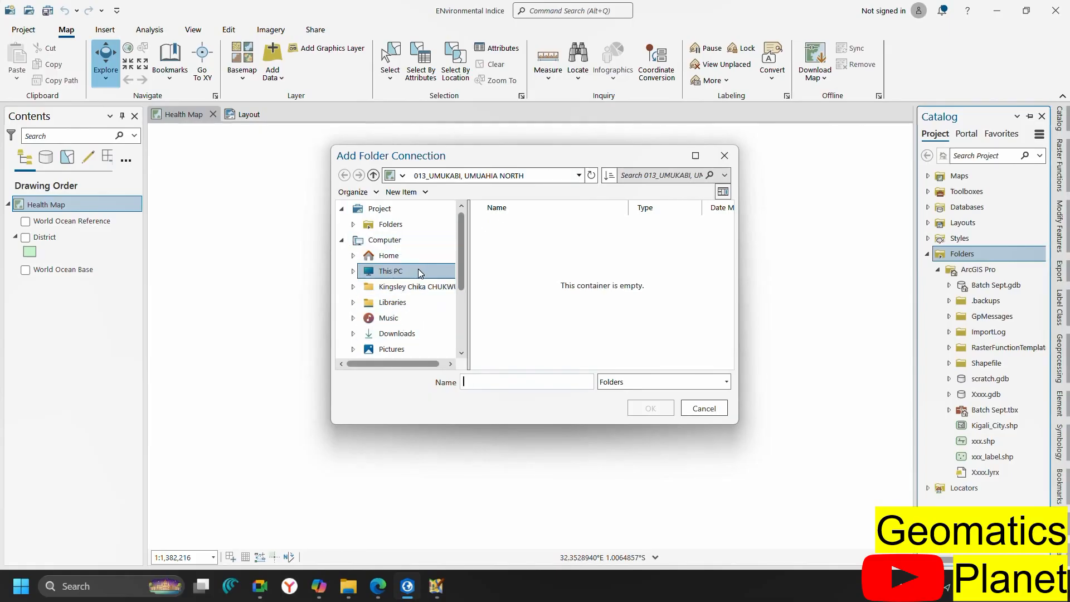
pyautogui.scroll(-3, 418, 273)
pyautogui.click(419, 318)
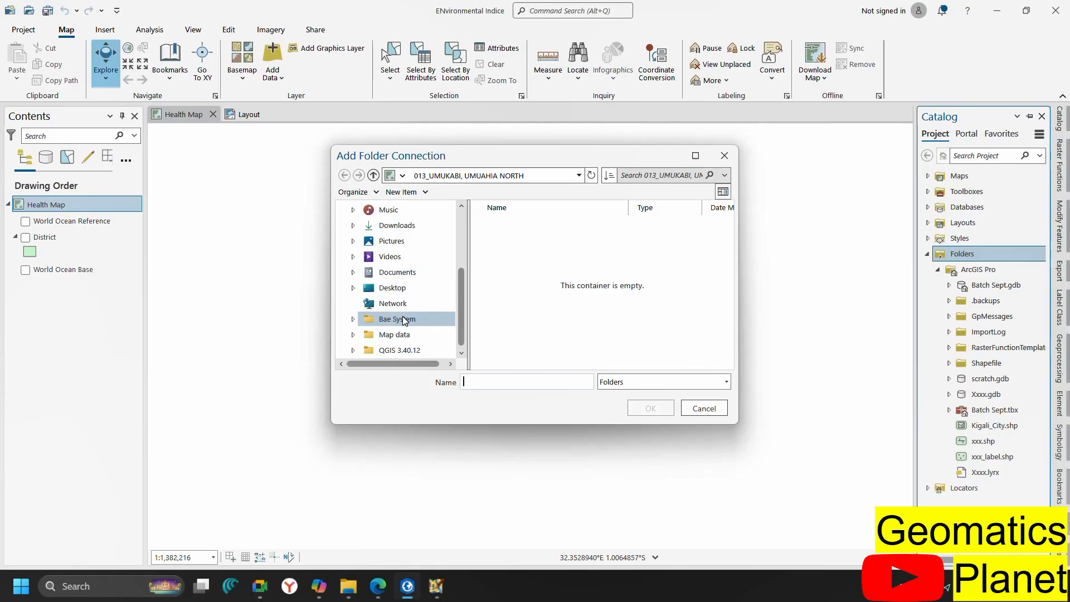
pyautogui.click(536, 224)
pyautogui.doubleClick(536, 224)
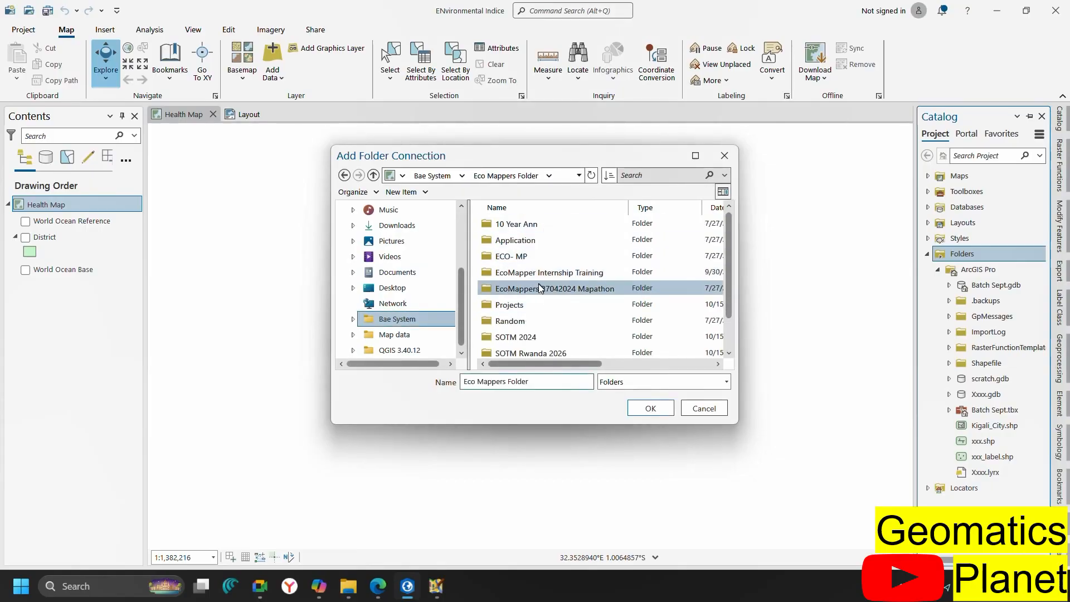
pyautogui.doubleClick(512, 272)
pyautogui.click(534, 218)
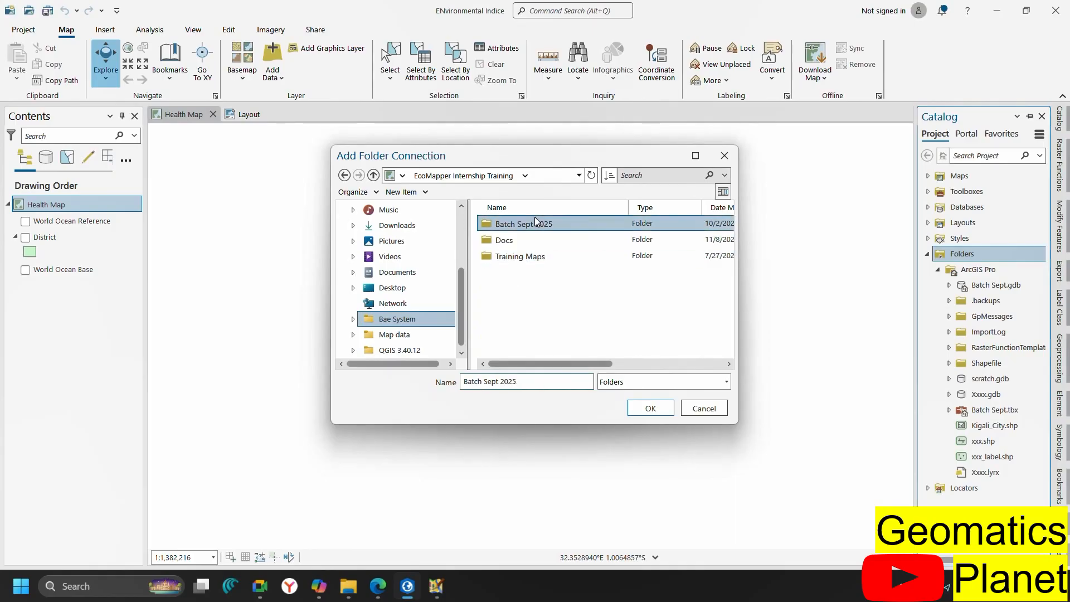
pyautogui.click(646, 409)
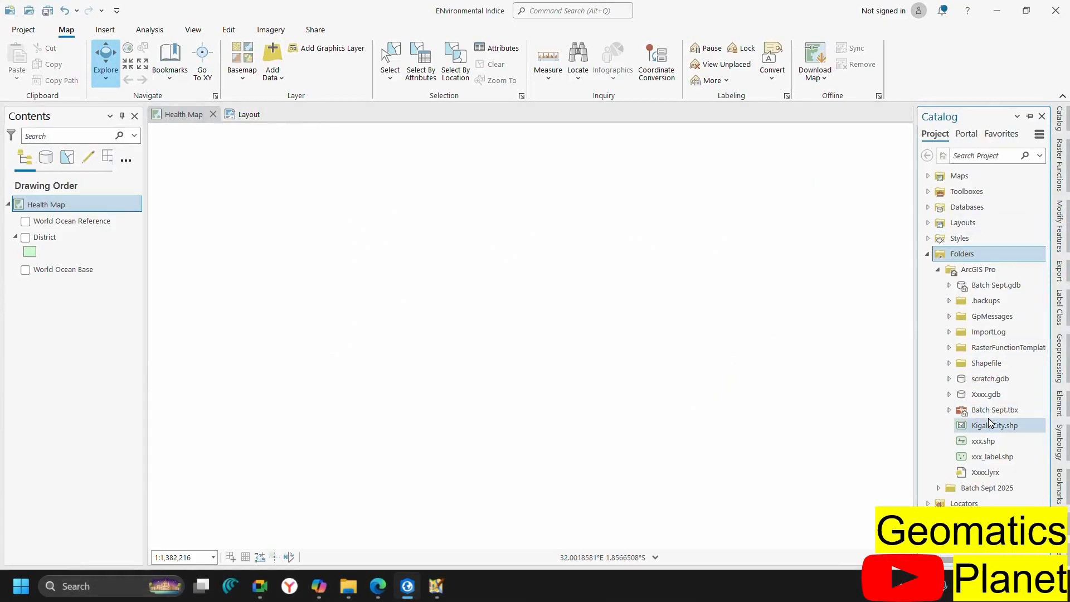
# Collapse ArcGIS Pro and expand Batch Sept 2025 > Data > Satellite > LC09 folder
pyautogui.click(939, 270)
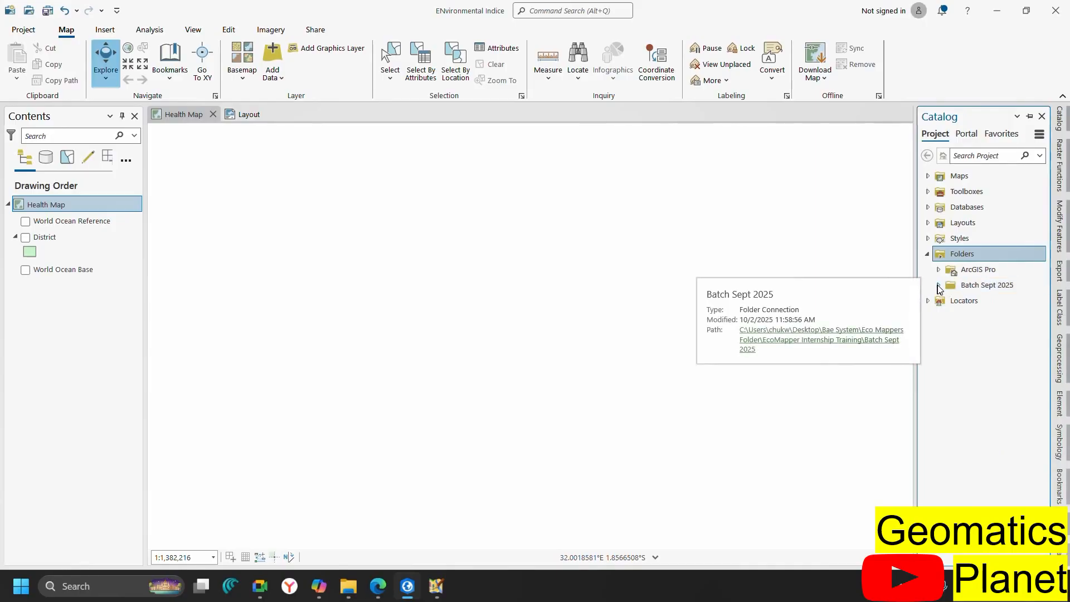
pyautogui.click(939, 285)
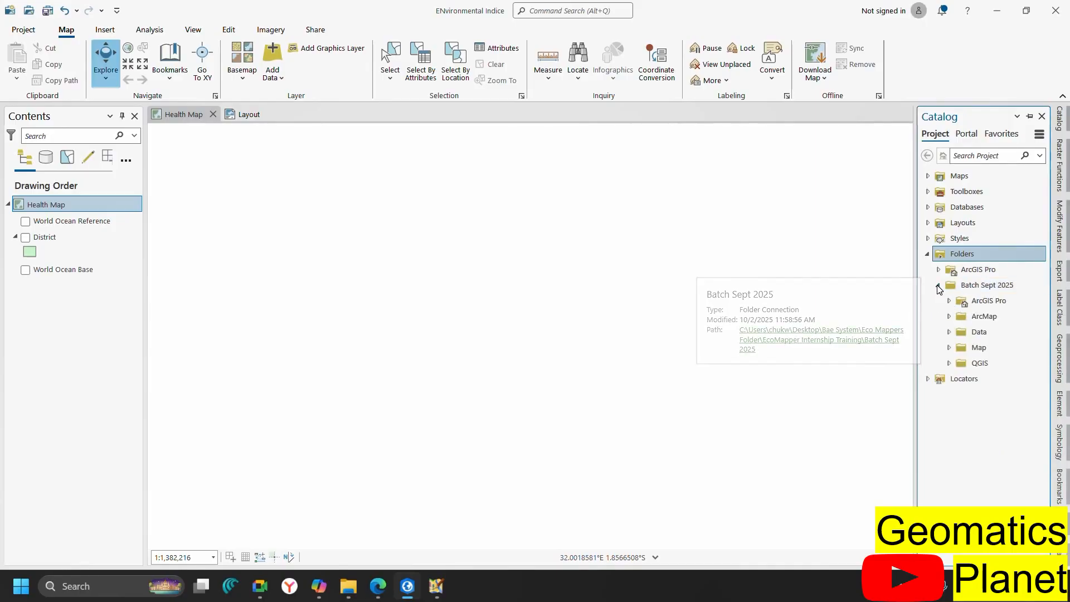
pyautogui.click(950, 332)
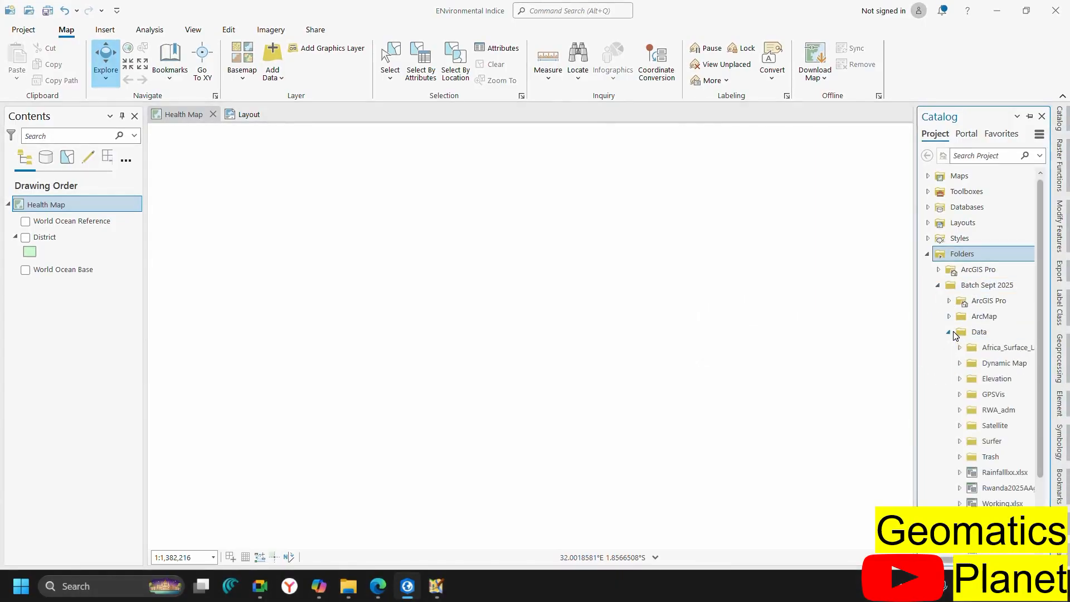
pyautogui.click(960, 426)
pyautogui.scroll(-2, 966, 429)
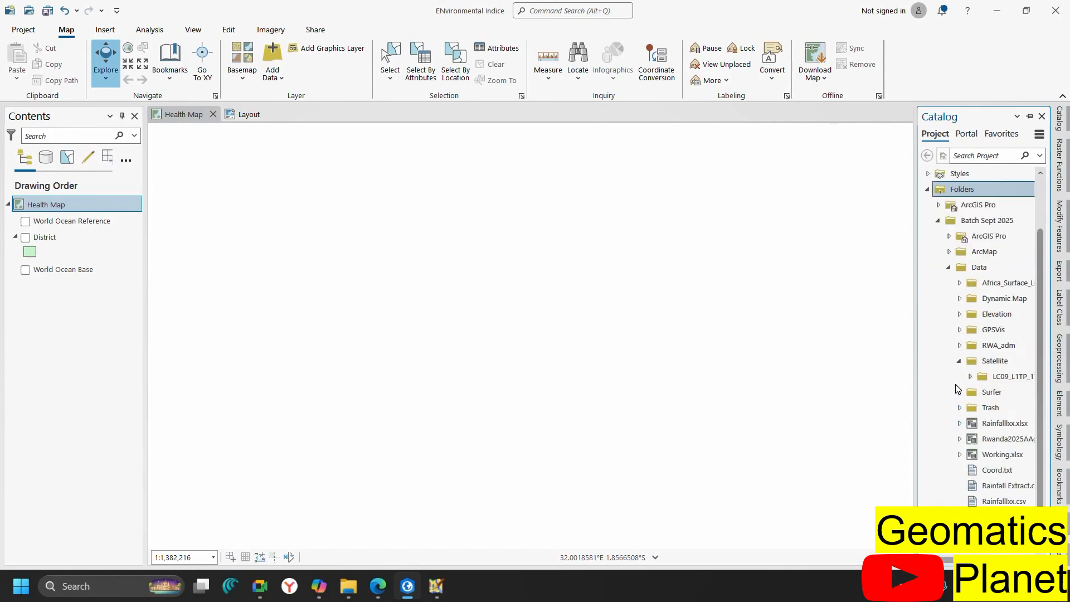
pyautogui.click(970, 343)
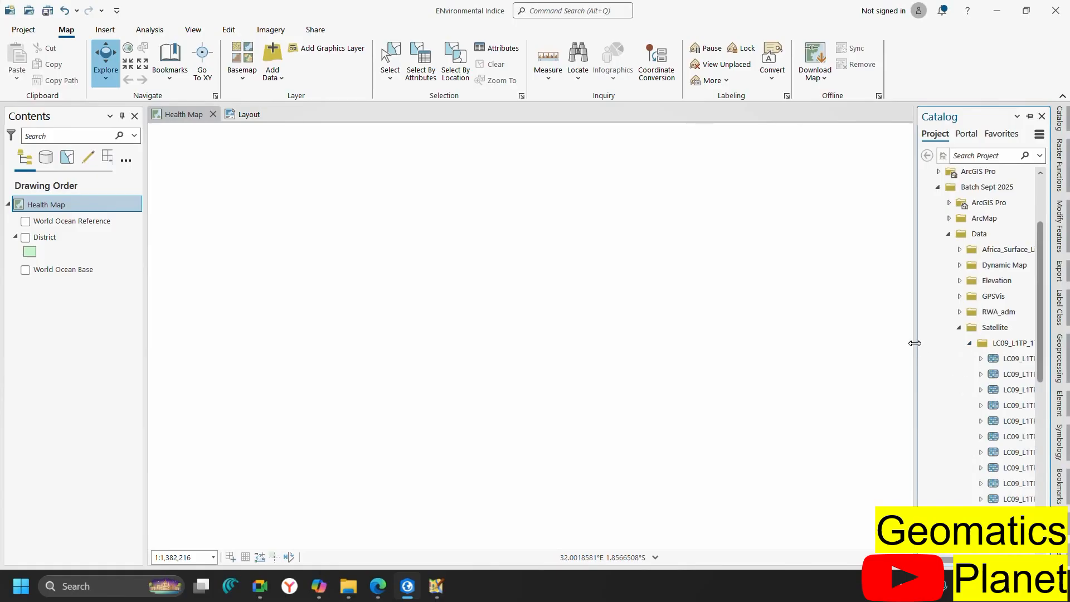
# Widen the Catalog pane and scroll through the B1–B11 band TIFs and metadata files
pyautogui.moveTo(914, 344); pyautogui.dragTo(607, 344)
pyautogui.scroll(-3, 741, 402)
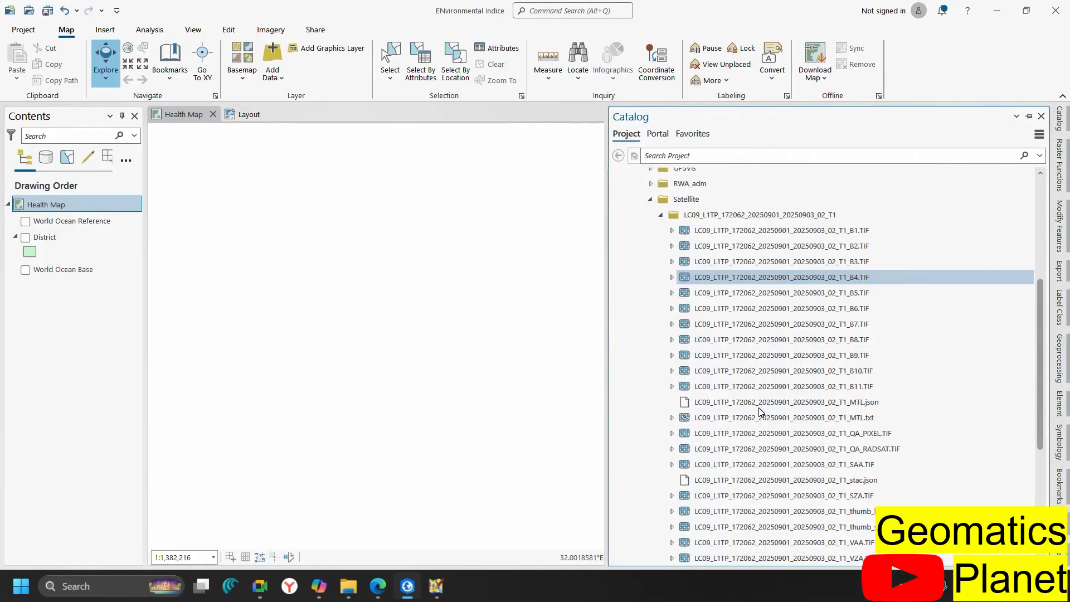
pyautogui.scroll(-6, 760, 411)
pyautogui.scroll(10, 760, 411)
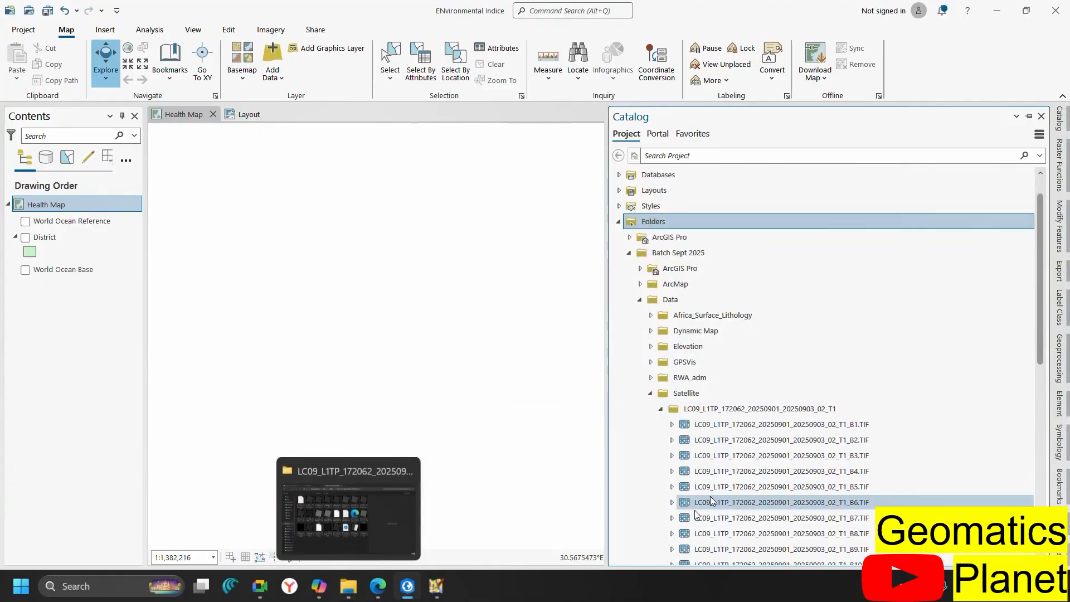
pyautogui.scroll(-10, 710, 500)
pyautogui.scroll(12, 709, 499)
pyautogui.scroll(-6, 710, 500)
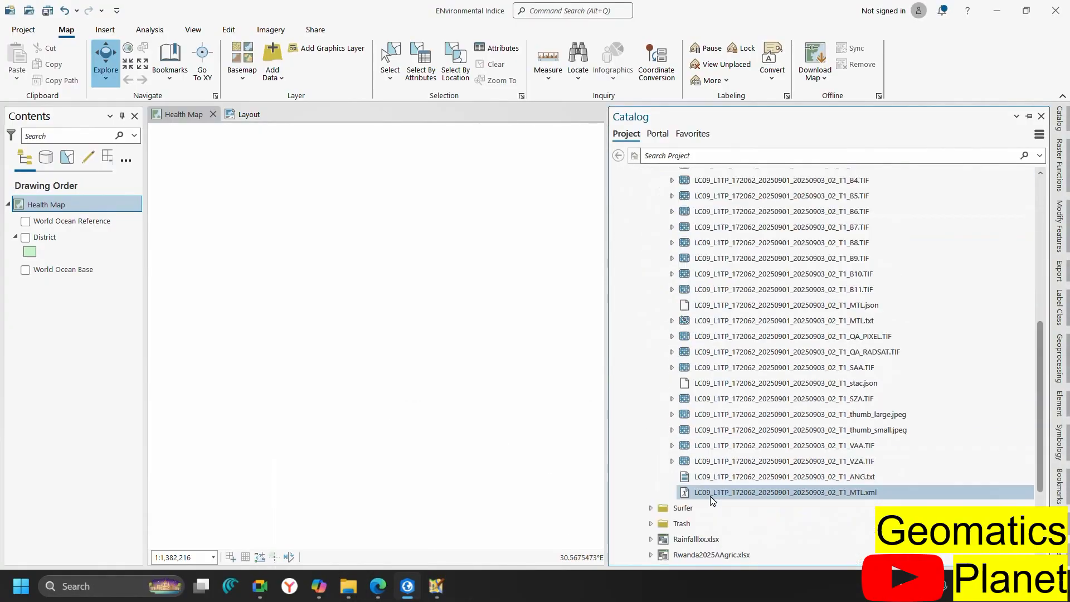
pyautogui.scroll(-1, 710, 496)
pyautogui.moveTo(378, 585)
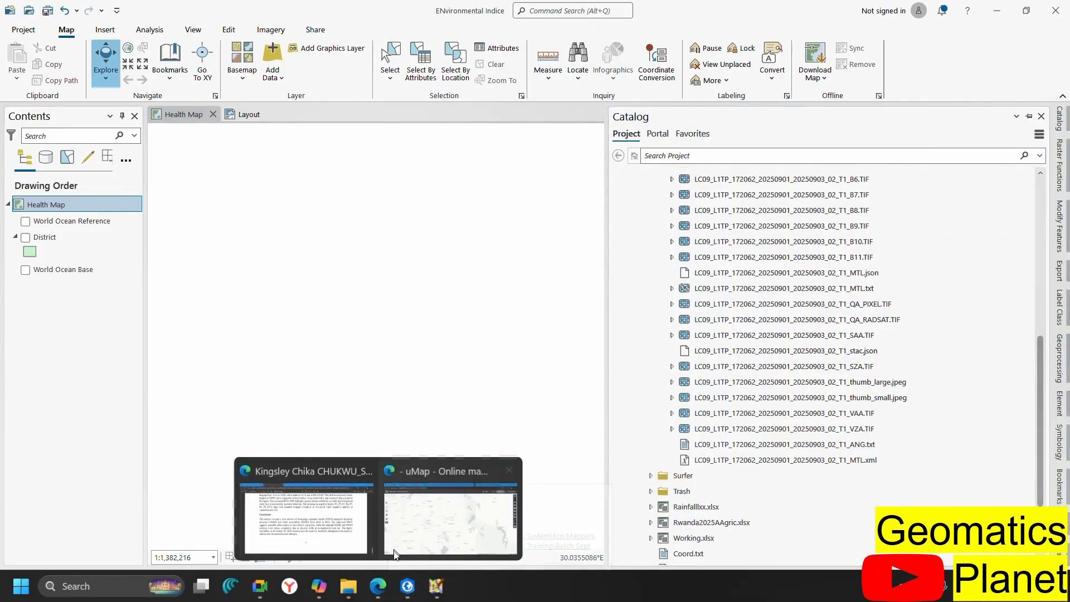
# Search Bing in a new Edge tab for 'band combination of landsat 8'
pyautogui.click(351, 530)
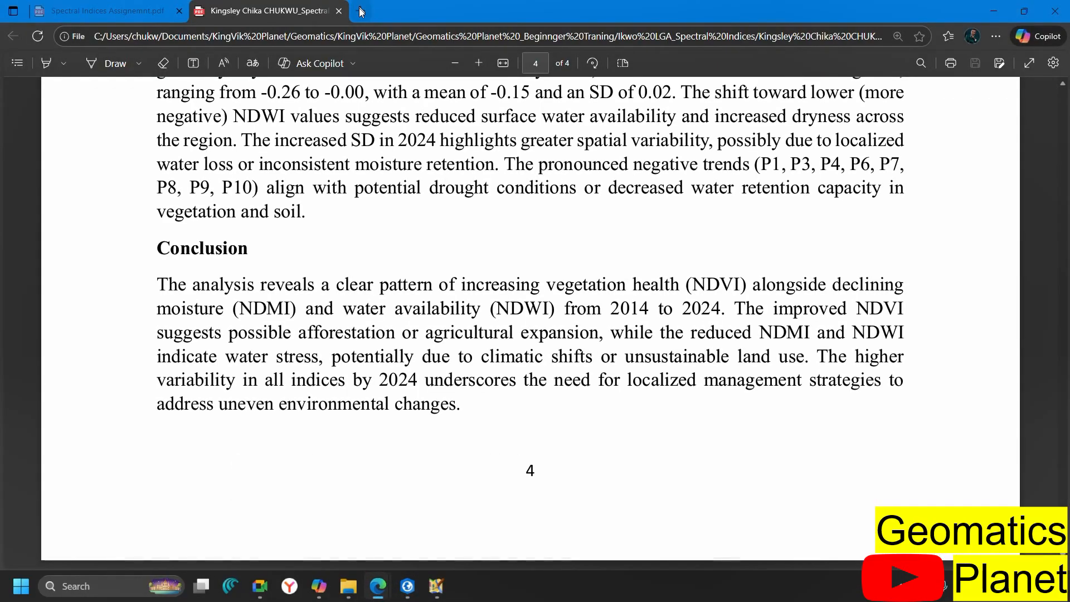
pyautogui.click(359, 11)
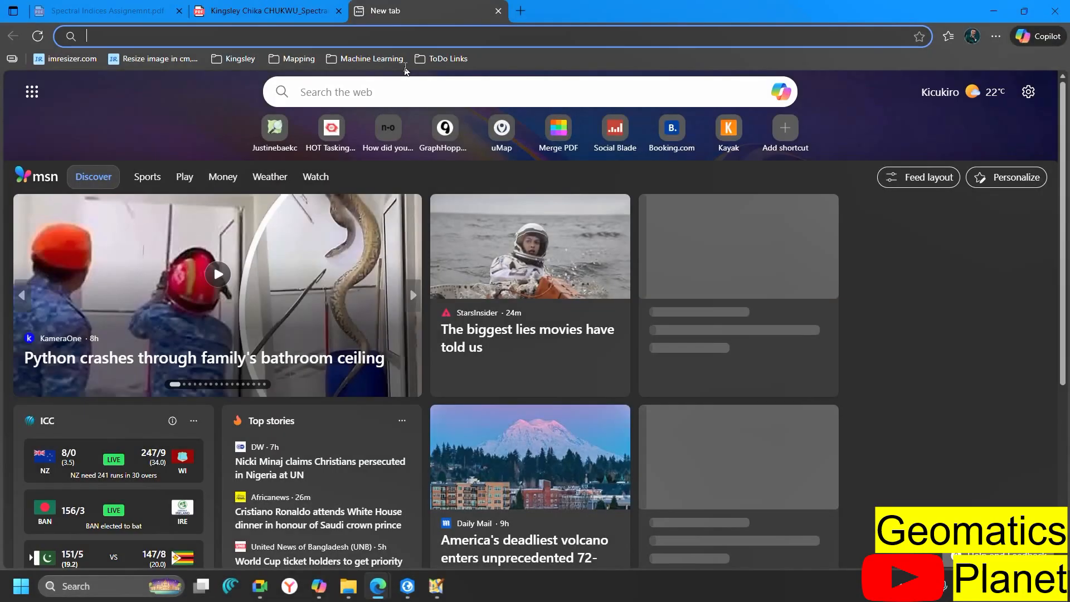
pyautogui.write('band')
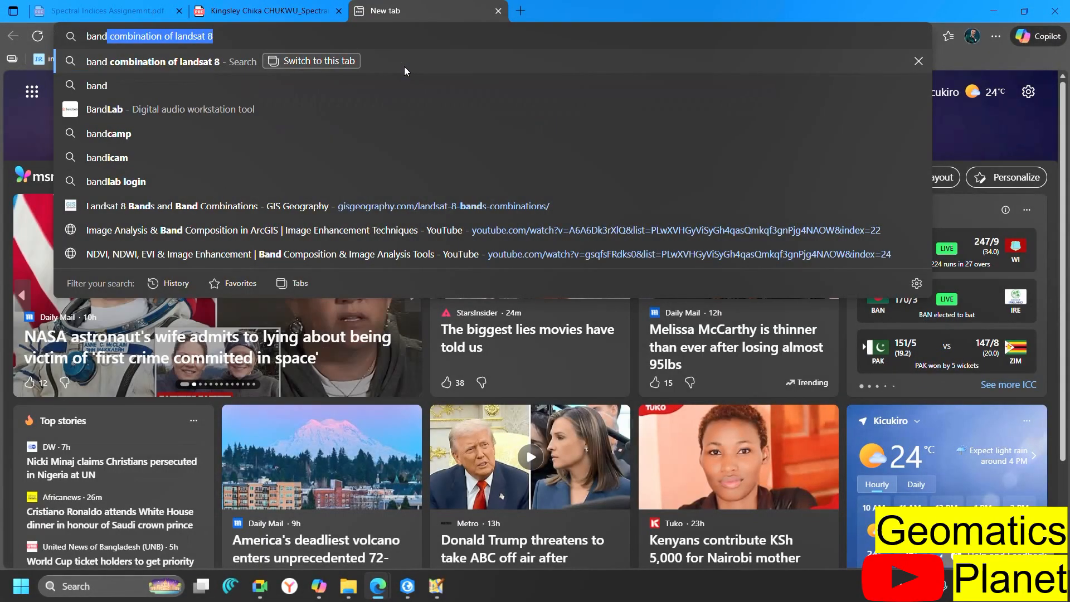
pyautogui.press('Right')
pyautogui.press('Return')
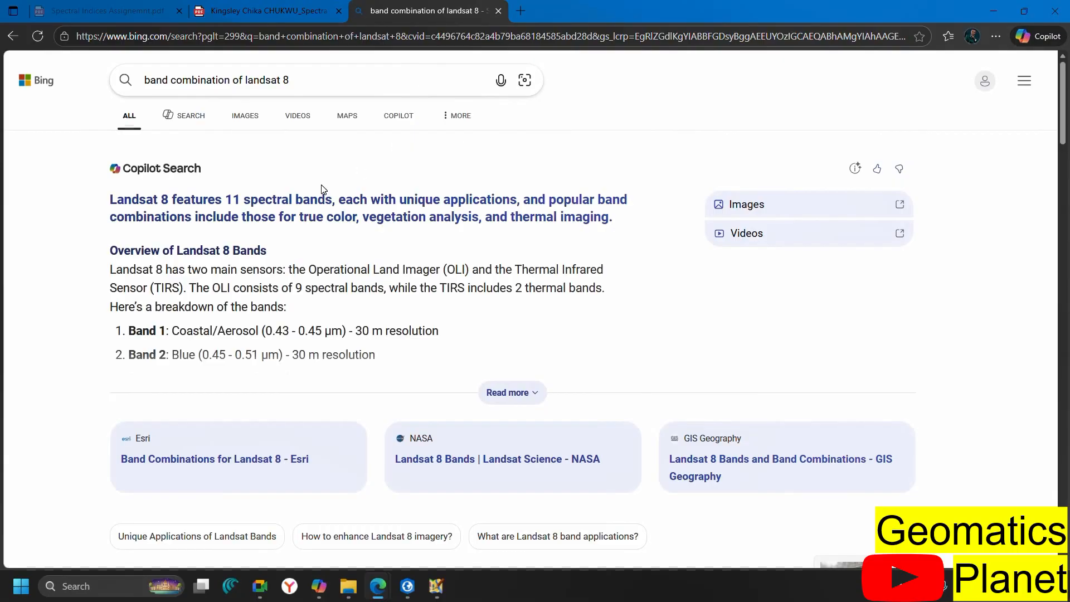
pyautogui.scroll(-7, 320, 192)
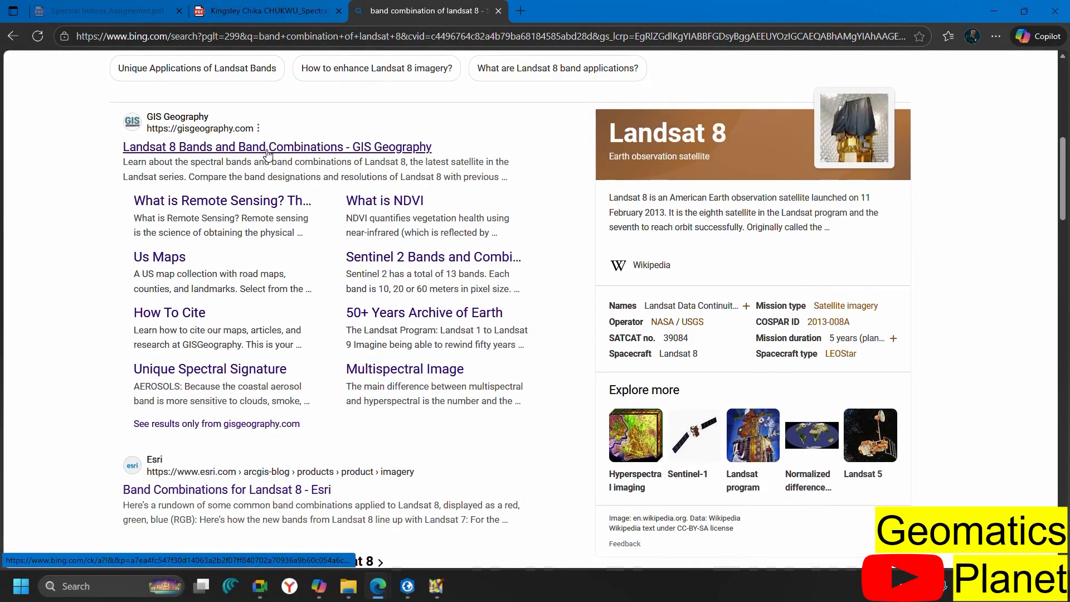
# Read GIS Geography's Landsat 8 band table, Natural Color and Color Infrared sections, then return to ArcGIS Pro
pyautogui.click(263, 148)
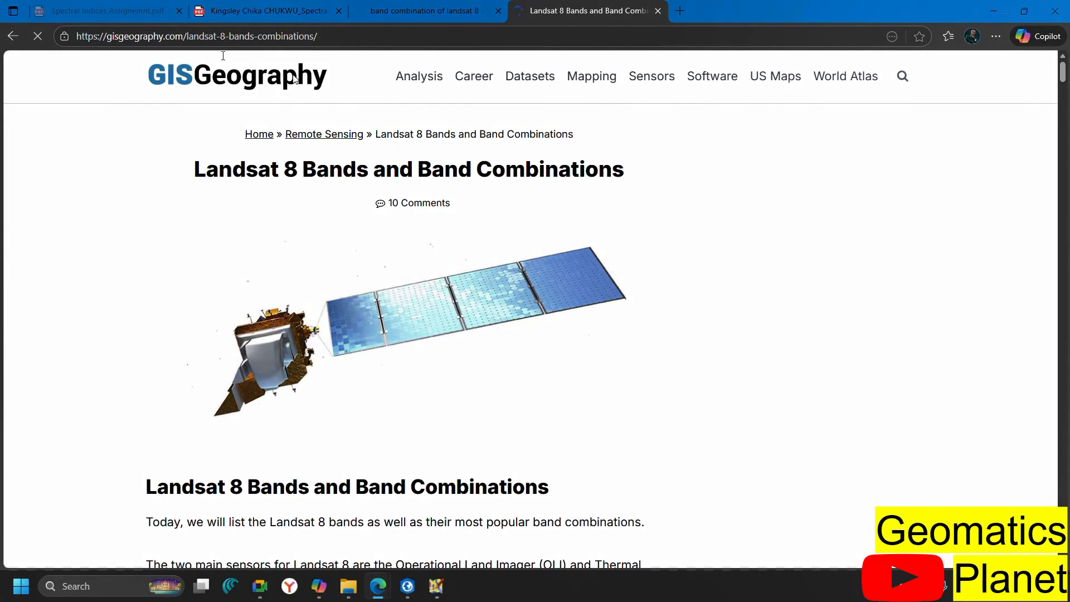
pyautogui.scroll(-15, 399, 249)
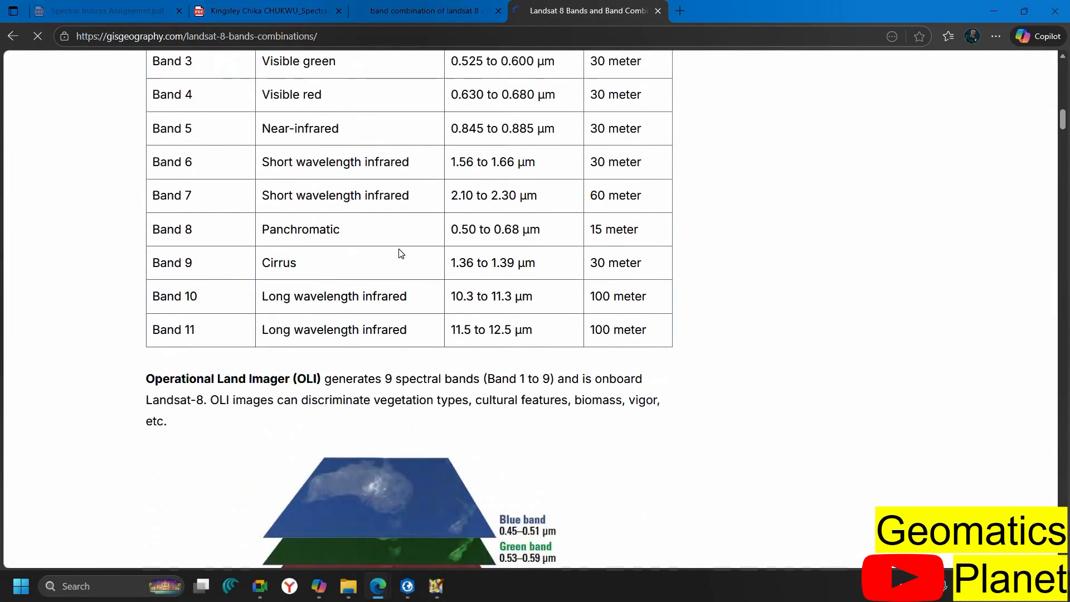
pyautogui.scroll(3, 399, 253)
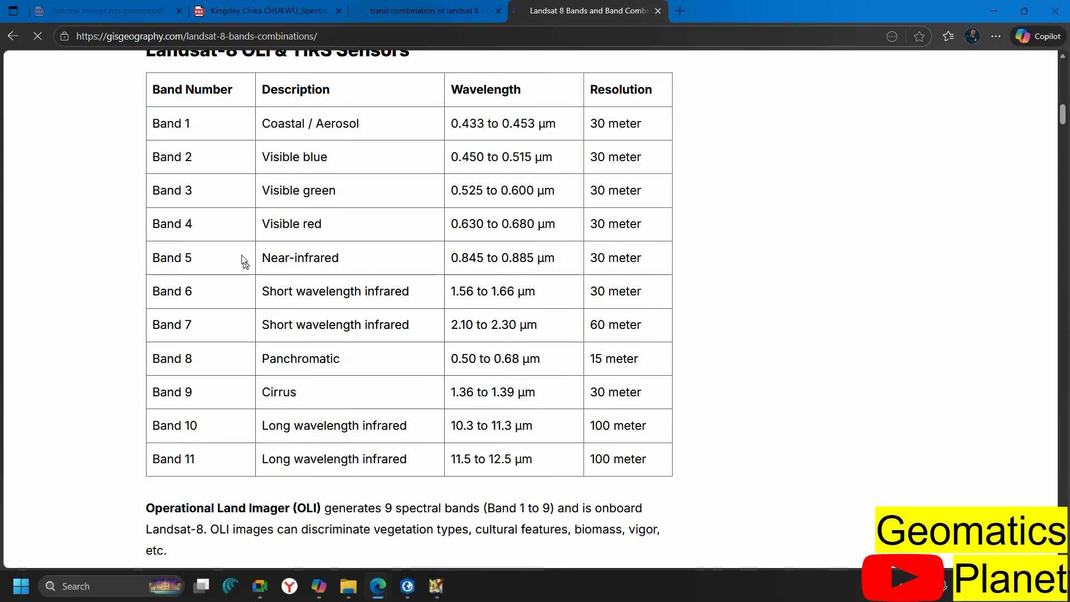
pyautogui.scroll(-15, 238, 444)
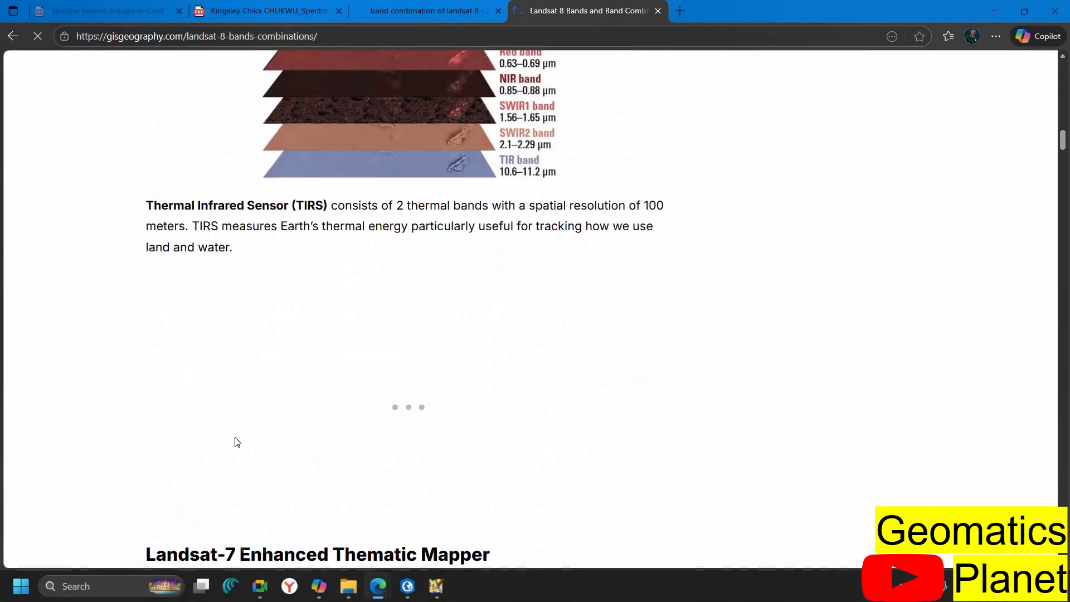
pyautogui.scroll(15, 238, 442)
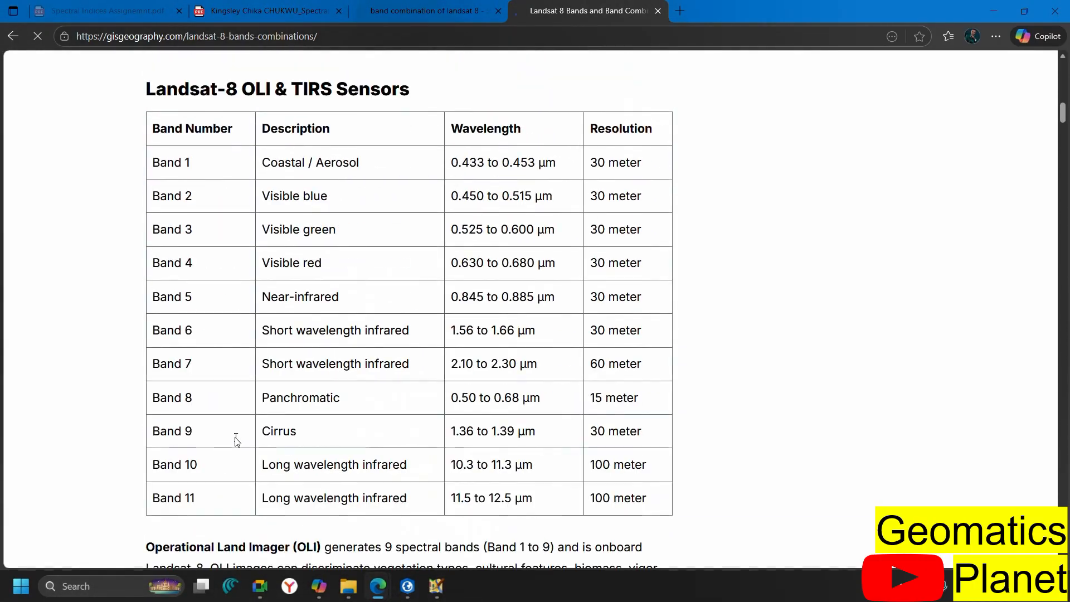
pyautogui.scroll(-10, 327, 440)
pyautogui.scroll(-20, 348, 458)
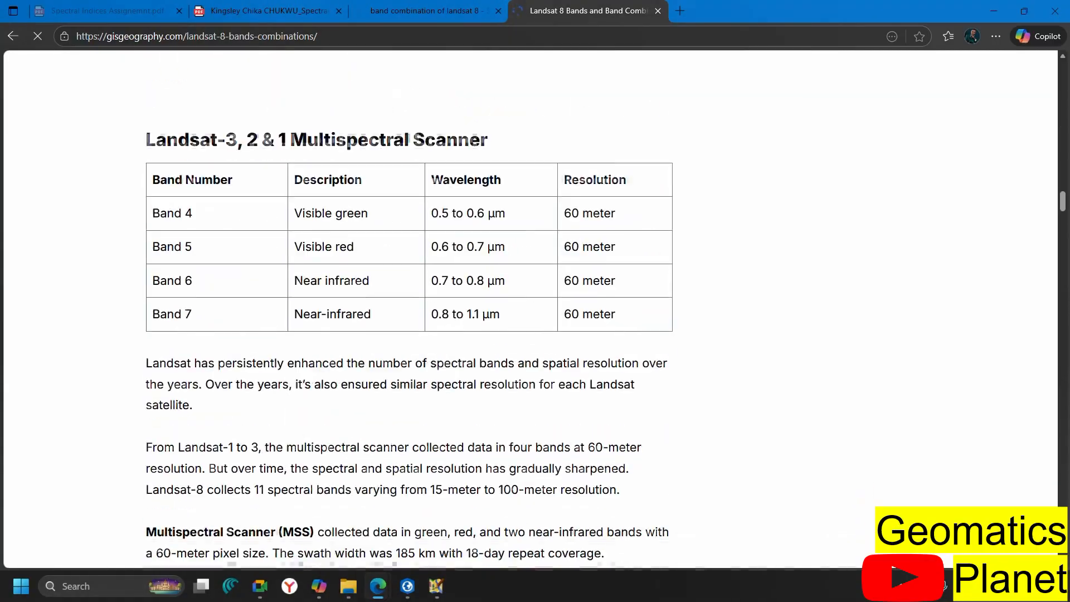
pyautogui.scroll(-10, 348, 458)
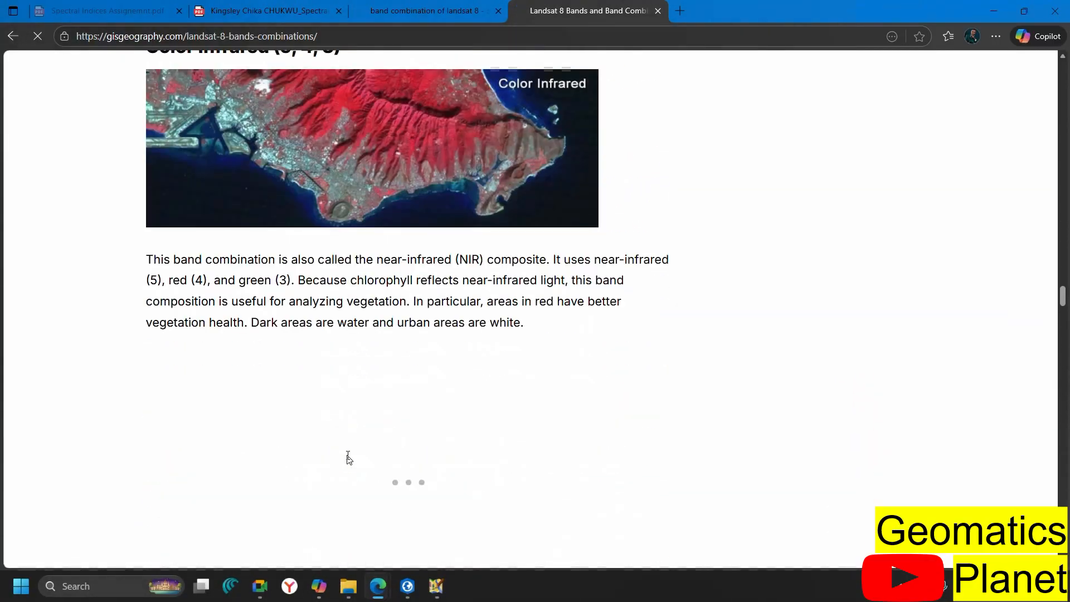
pyautogui.scroll(7, 348, 458)
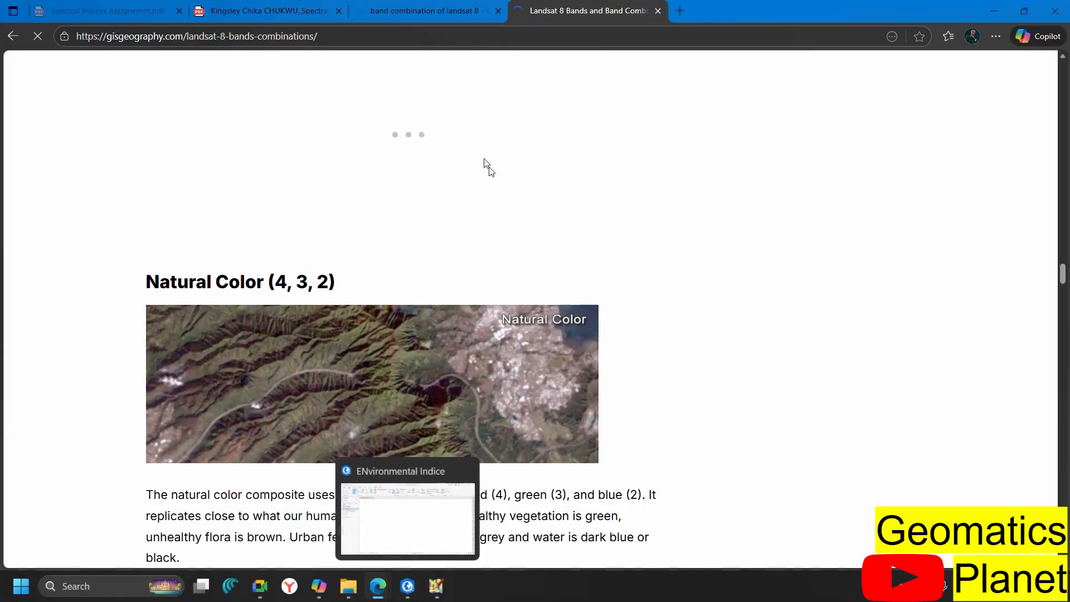
pyautogui.scroll(-3, 362, 360)
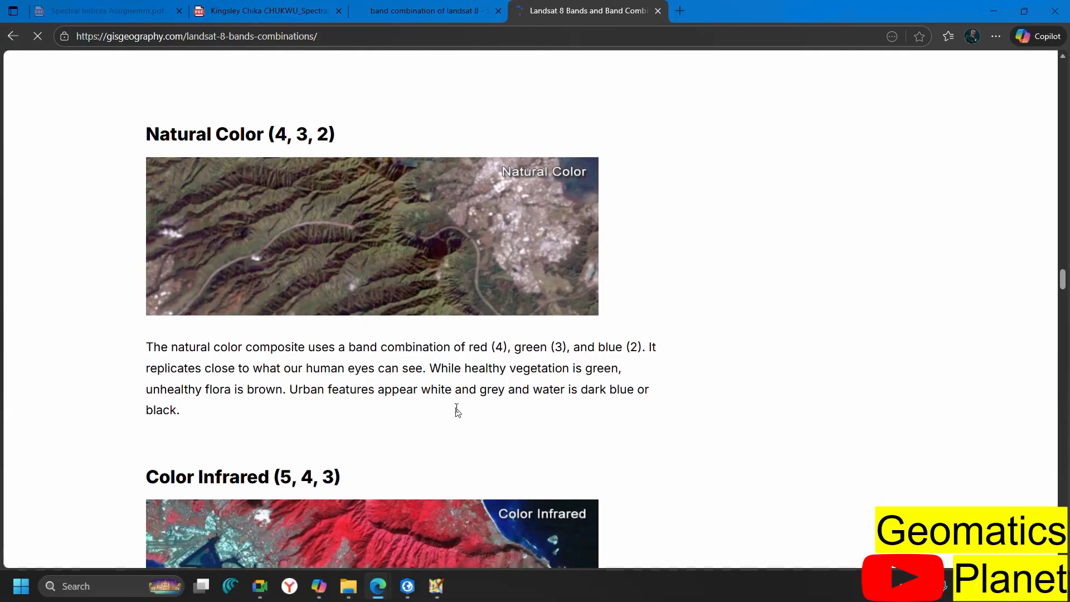
pyautogui.click(401, 597)
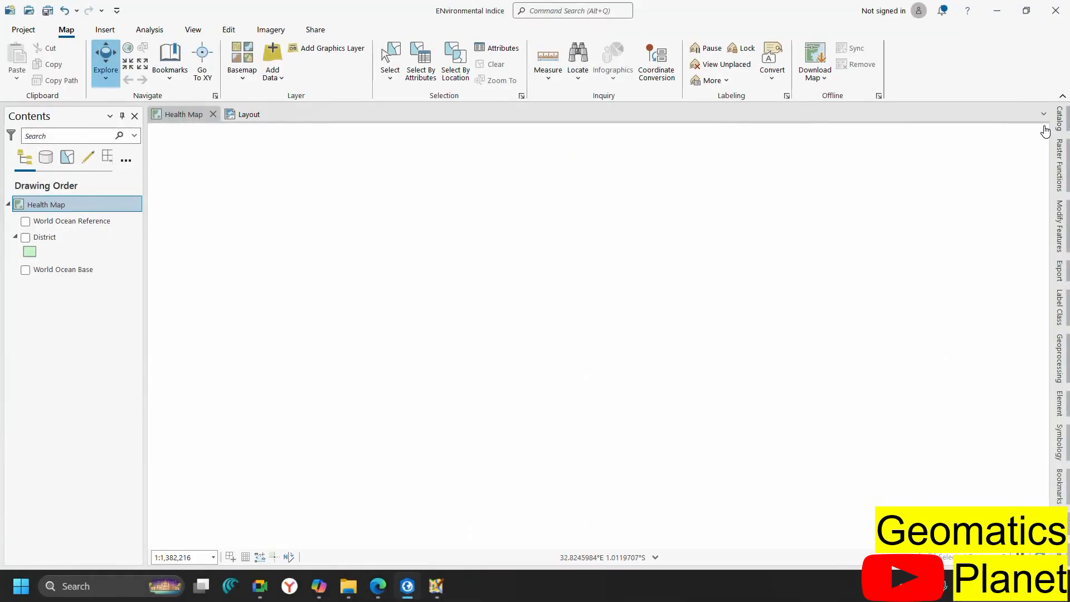
# Select the B2, B3 and B4 band rasters in the Catalog's LC09 folder listing
pyautogui.click(1061, 133)
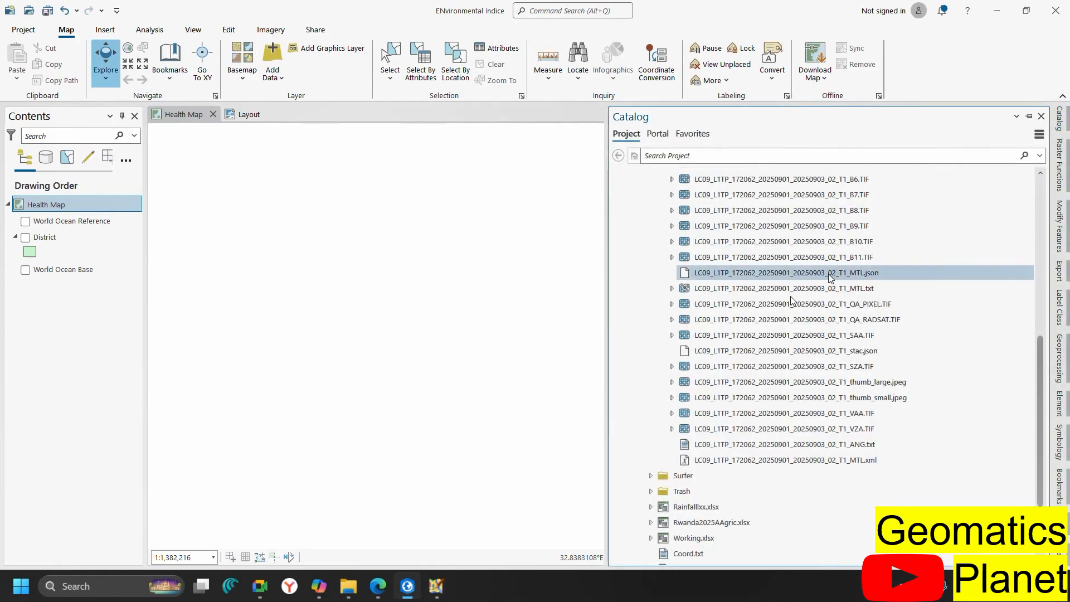
pyautogui.scroll(8, 736, 321)
pyautogui.scroll(-7, 734, 319)
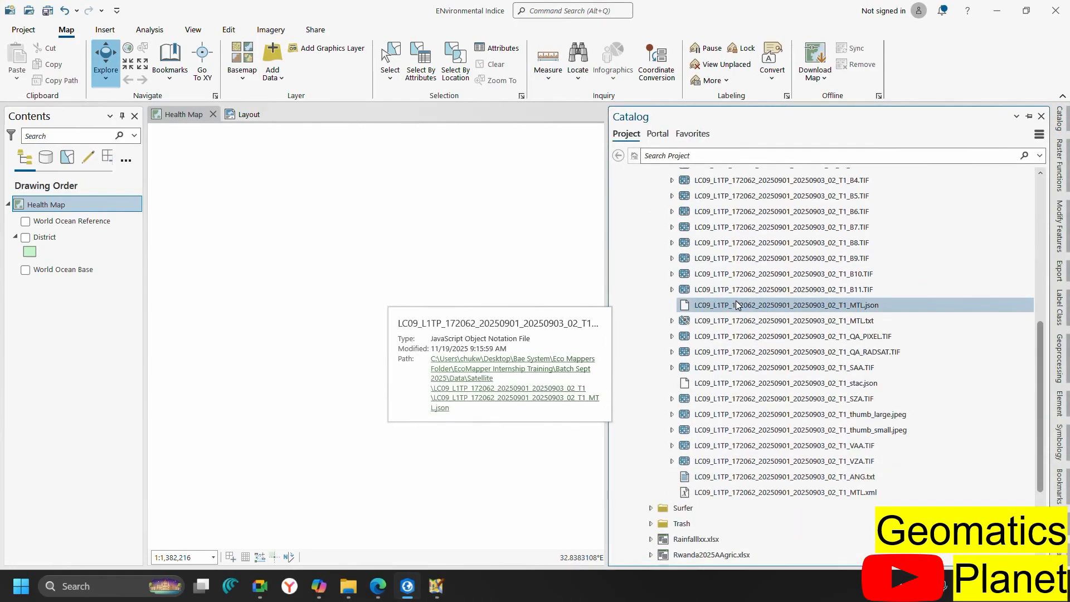
pyautogui.scroll(7, 735, 299)
pyautogui.scroll(-6, 736, 300)
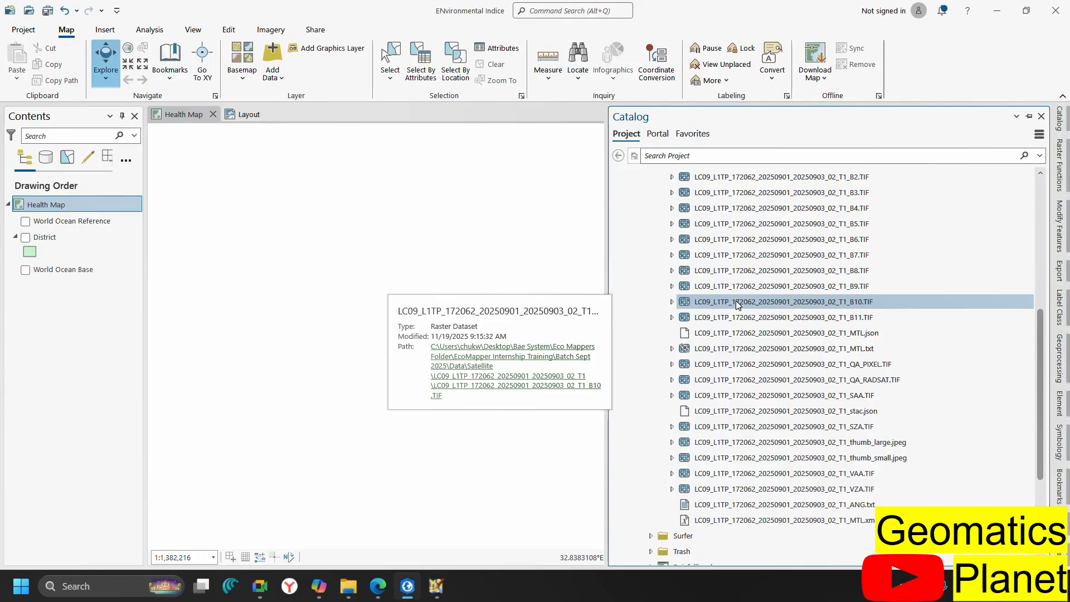
pyautogui.click(784, 211)
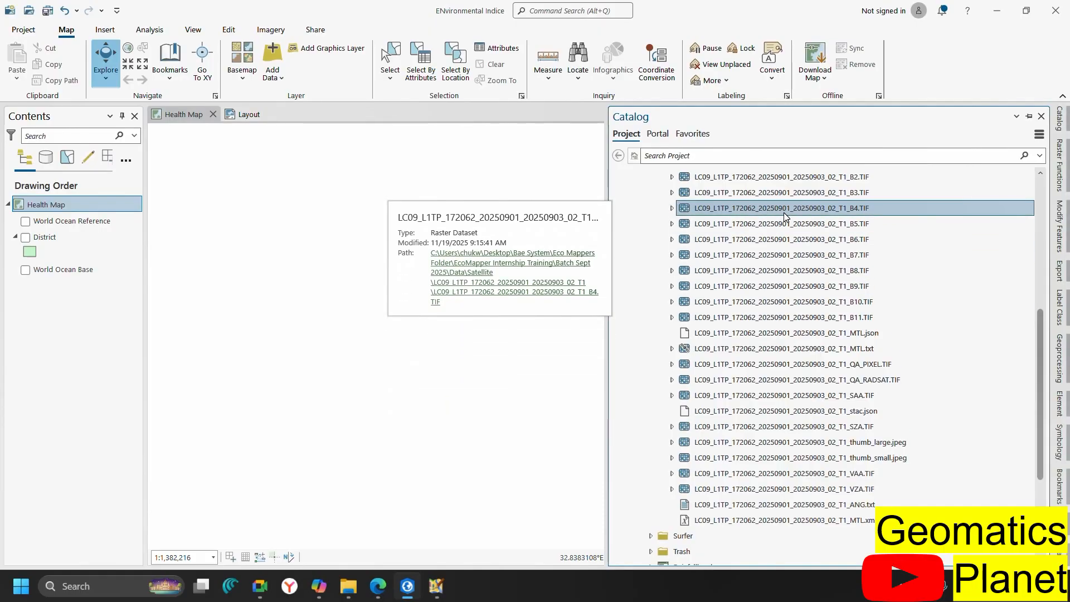
pyautogui.keyDown('shift'); pyautogui.click(809, 179); pyautogui.keyUp('shift')
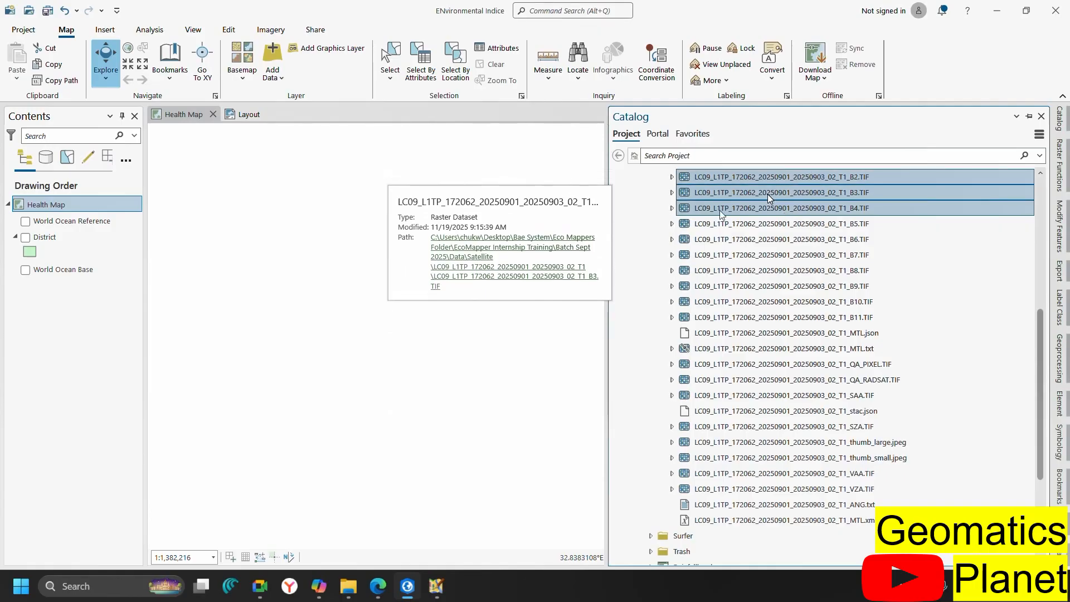
pyautogui.click(312, 309)
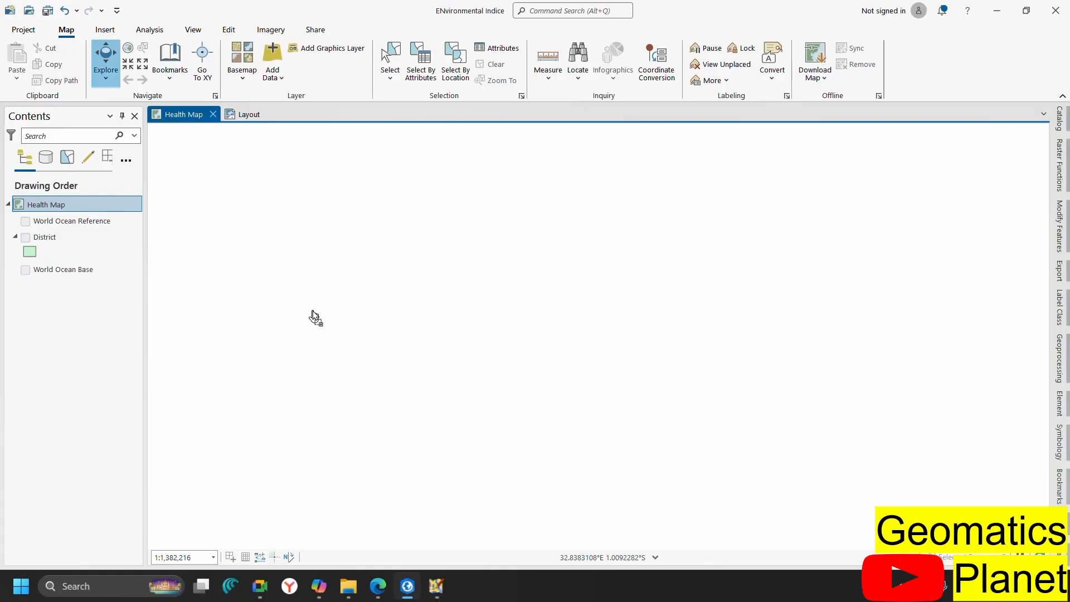
pyautogui.click(1064, 129)
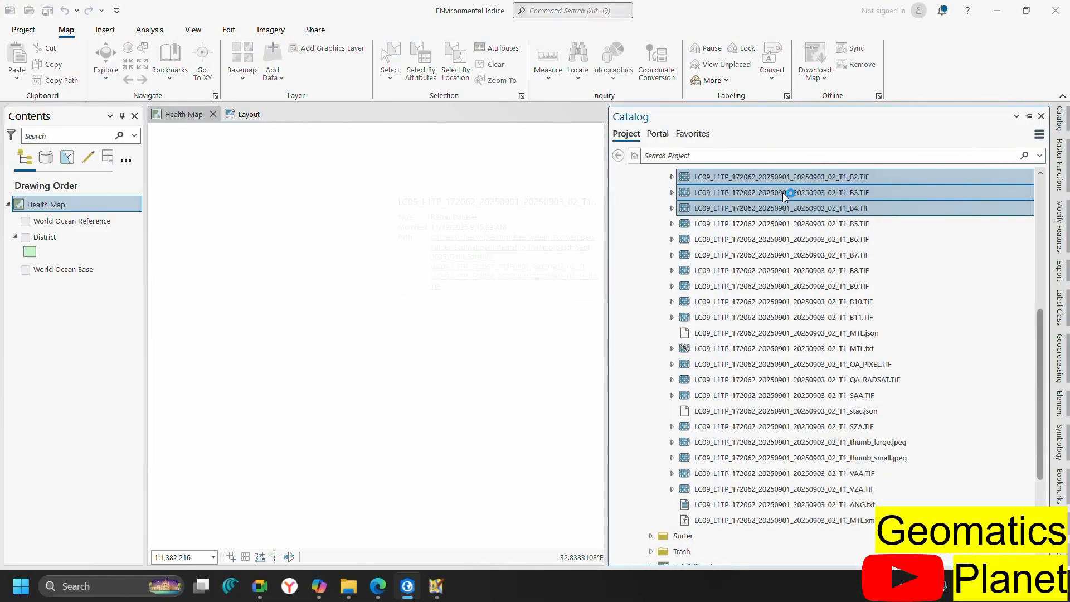
# Add B2, B3 and B4 to the Health Map, calculating statistics for each band
pyautogui.rightClick(733, 198)
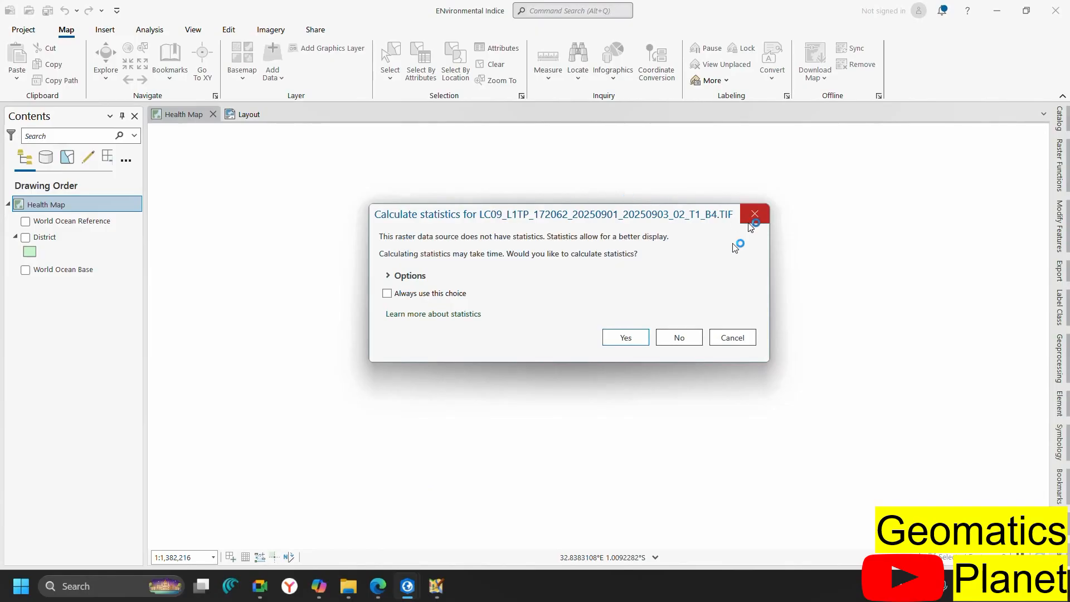
pyautogui.click(626, 337)
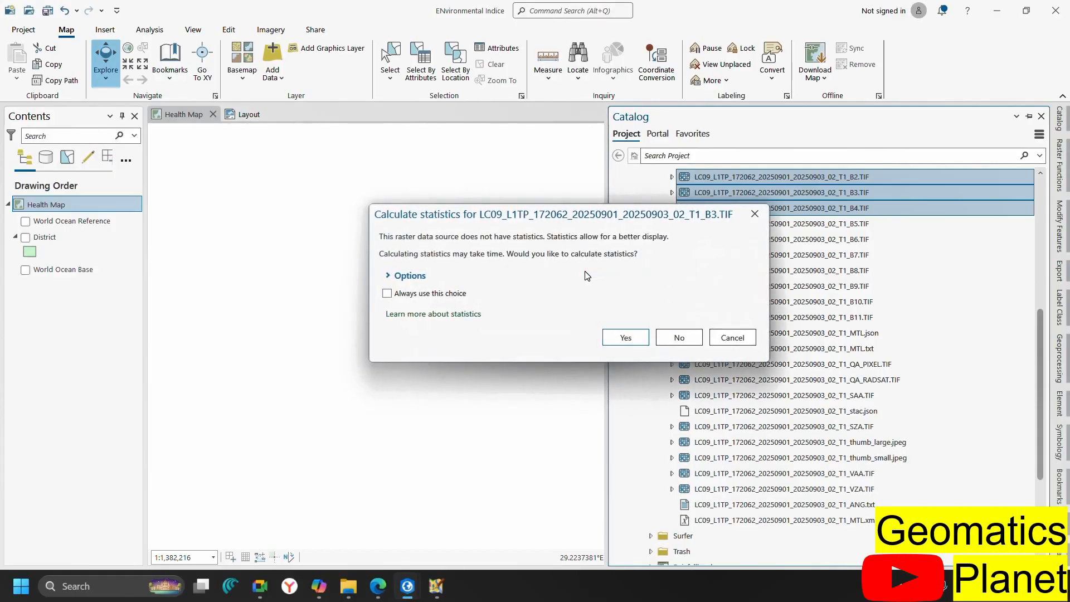
pyautogui.click(625, 338)
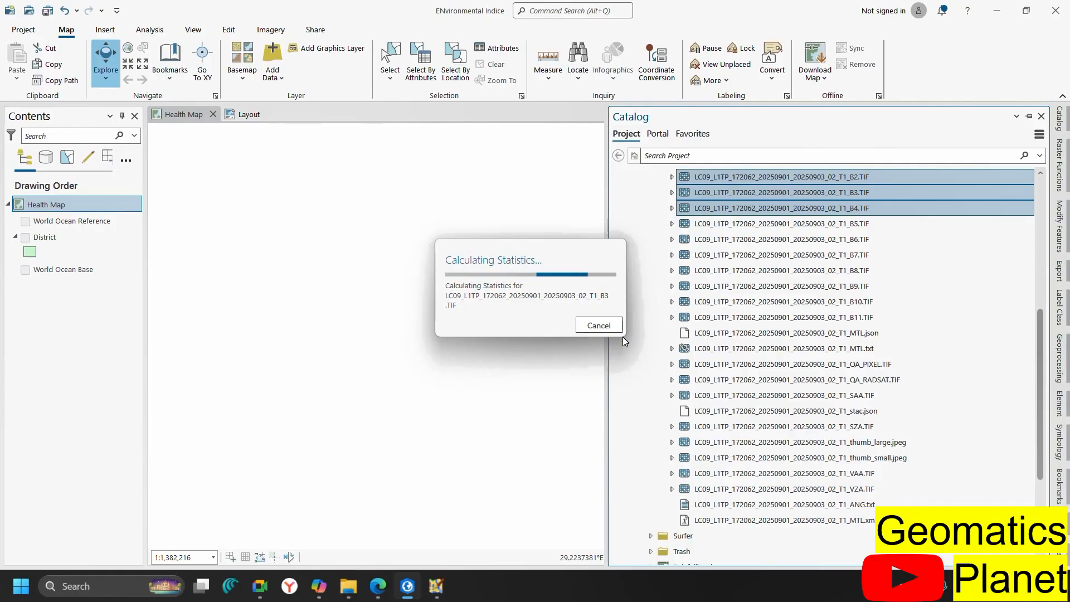
pyautogui.click(623, 337)
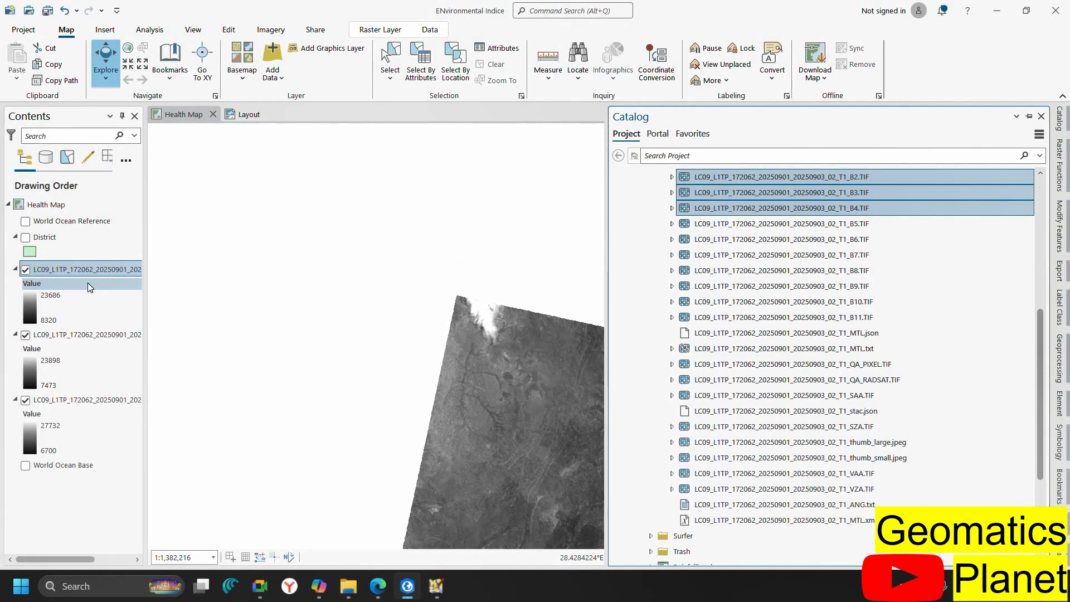
# Narrow the catalog to enlarge the map and zoom to the B2 layer's full extent
pyautogui.scroll(-1, 328, 320)
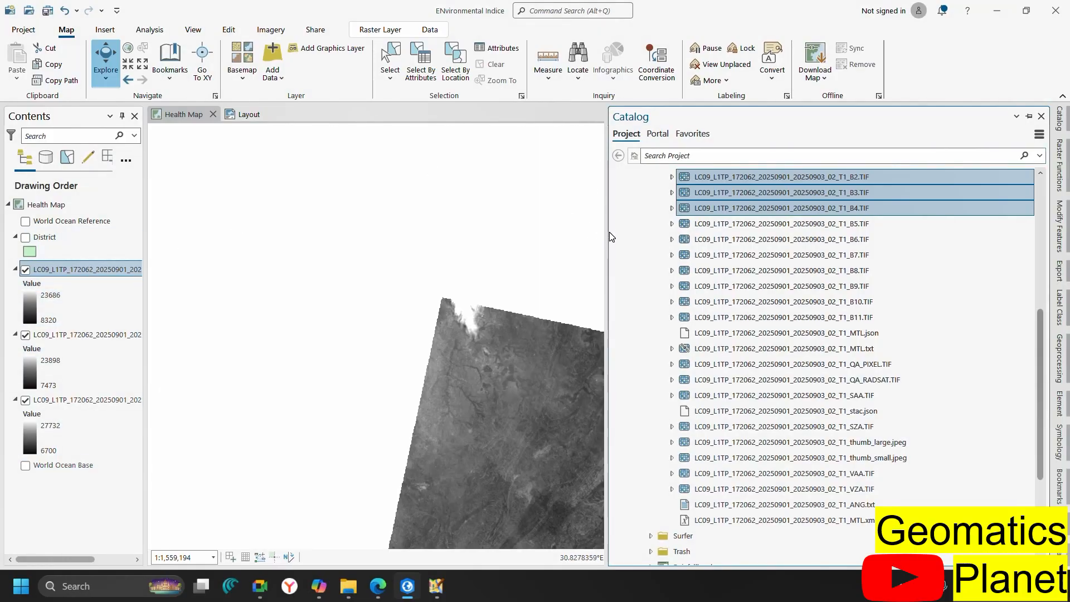
pyautogui.moveTo(608, 232); pyautogui.dragTo(919, 224)
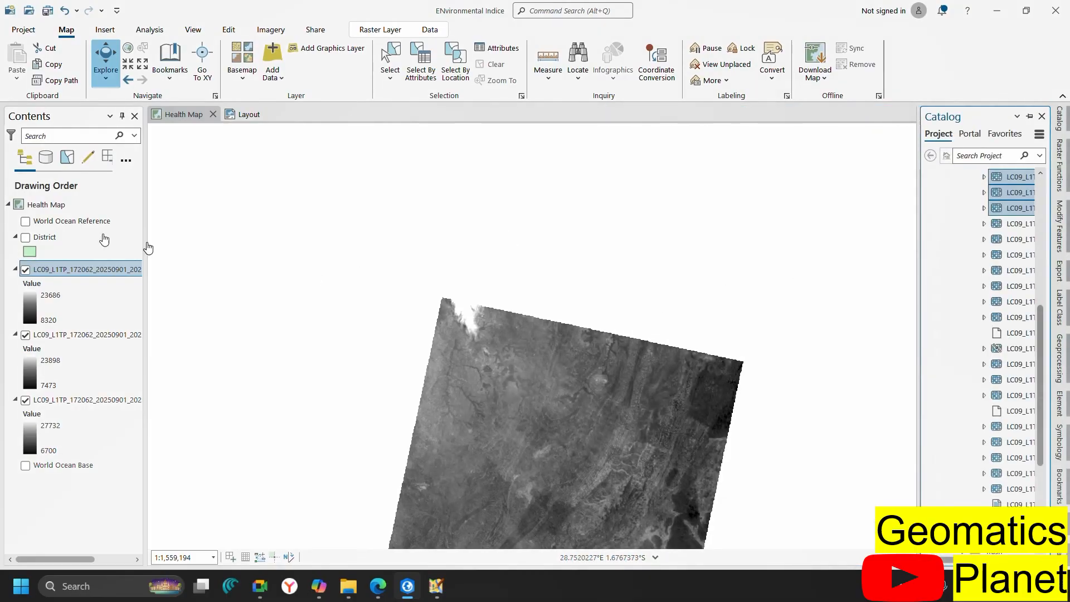
pyautogui.click(89, 271)
pyautogui.rightClick(89, 271)
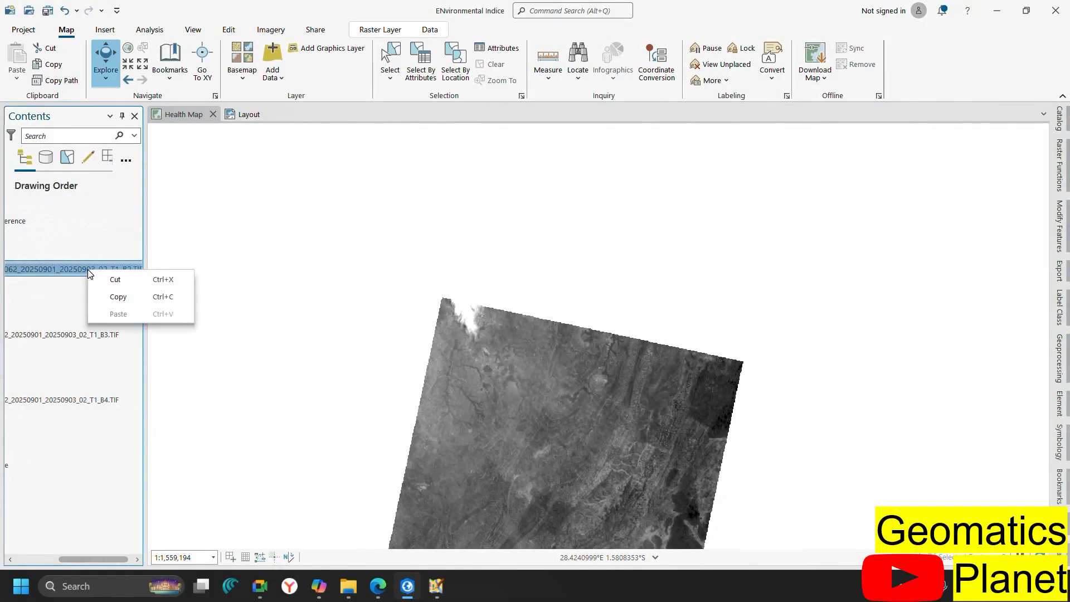
pyautogui.click(38, 316)
pyautogui.rightClick(75, 270)
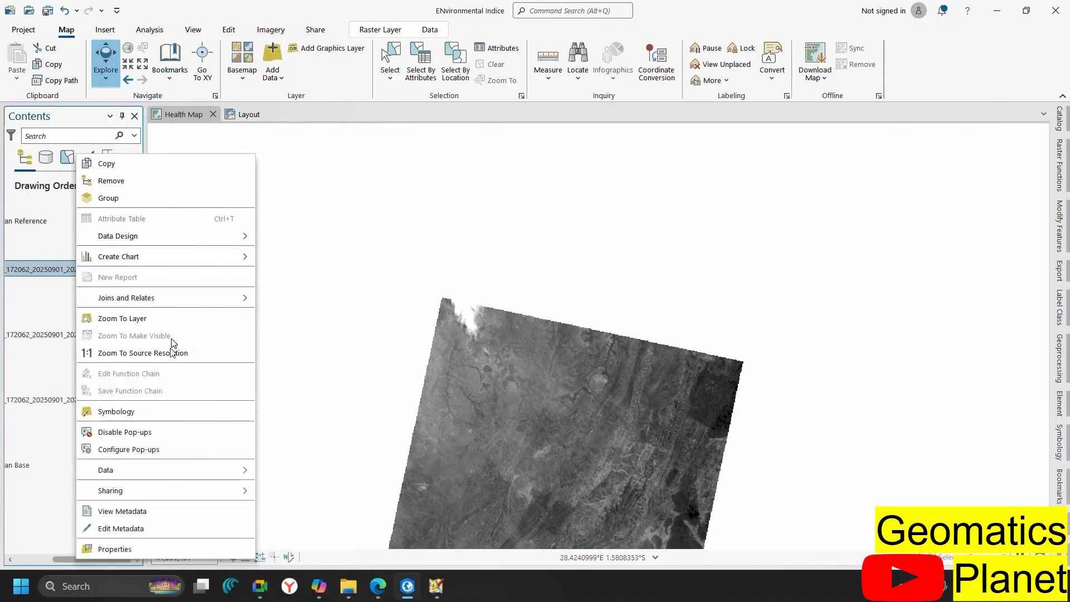
pyautogui.click(169, 320)
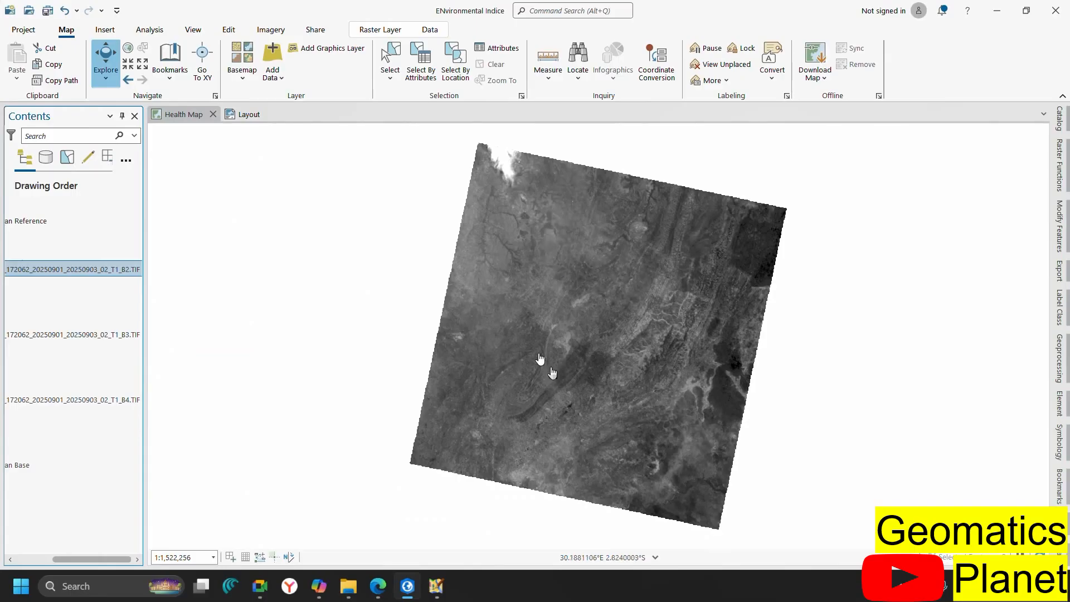
# Zoom further into the scene and show the Raster Layer display settings
pyautogui.moveTo(98, 557); pyautogui.dragTo(39, 547)
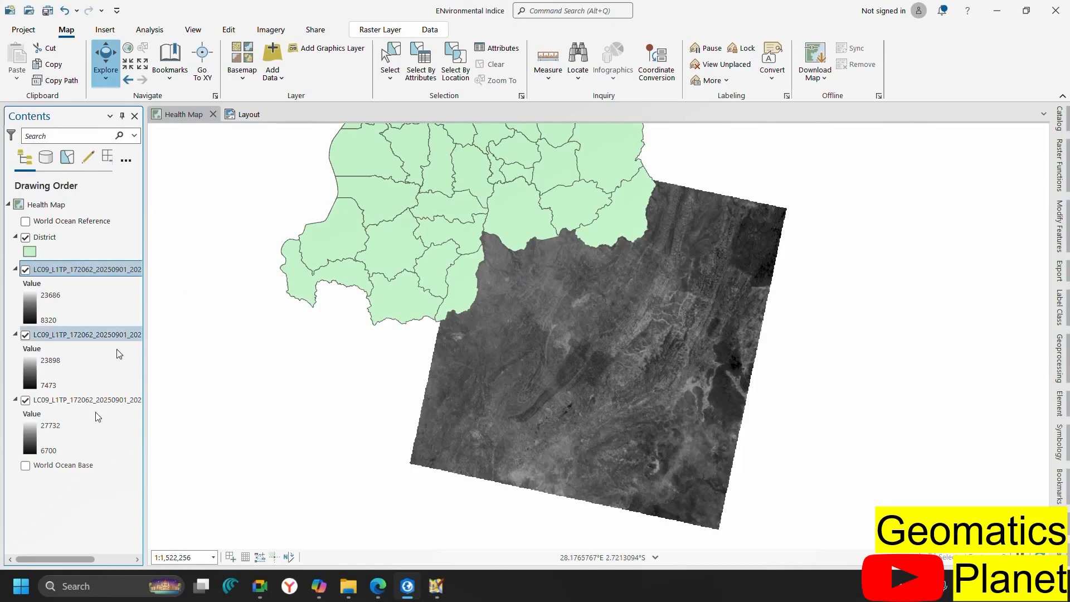
pyautogui.scroll(2, 590, 250)
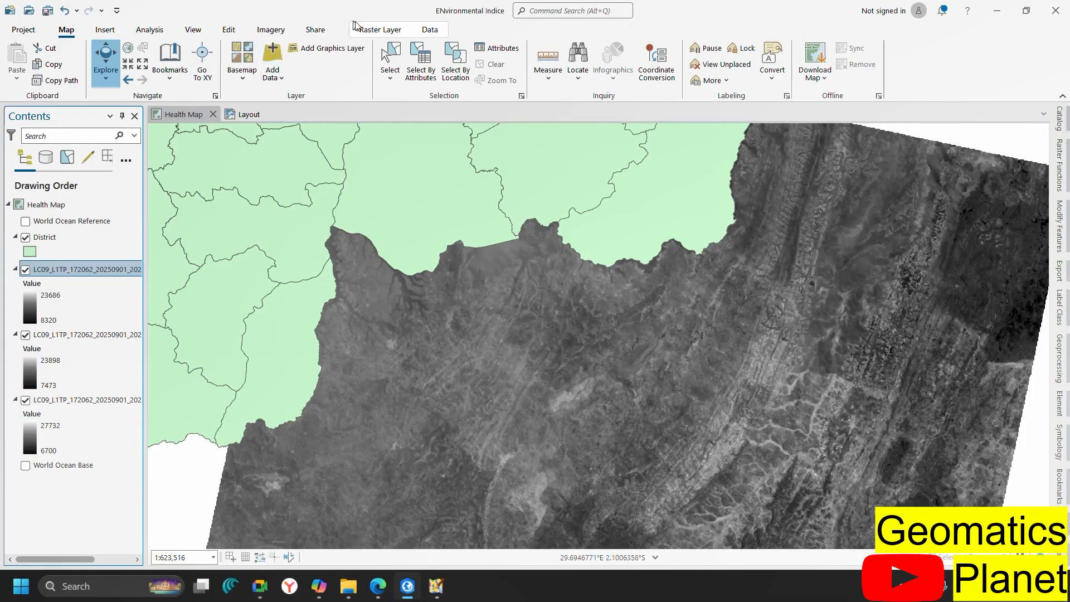
pyautogui.click(384, 31)
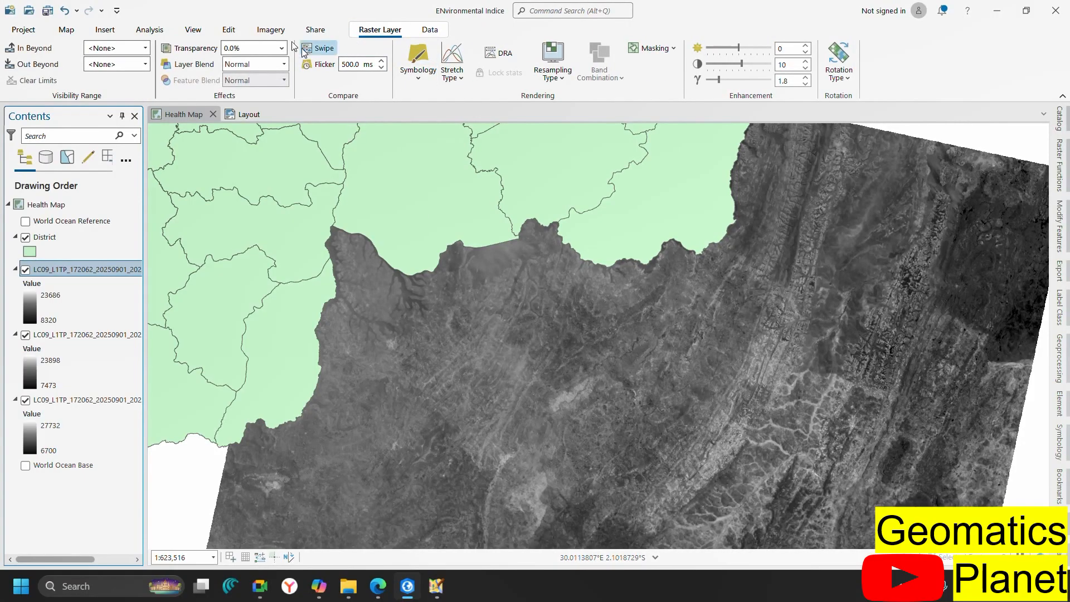
# Open the Raster Functions pane from the Imagery tab's Raster Functions menu
pyautogui.click(270, 29)
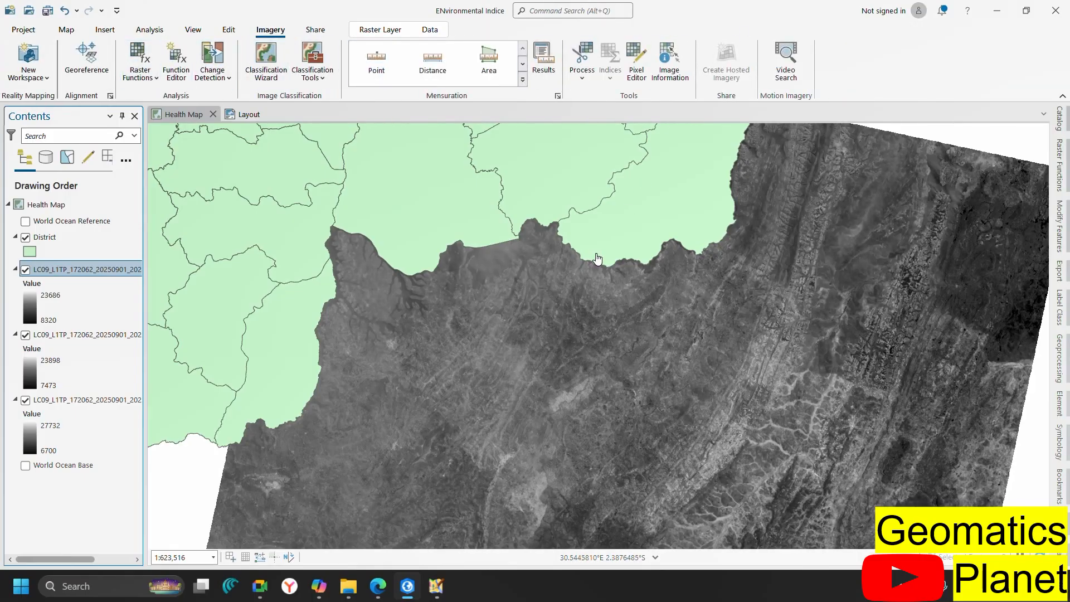
pyautogui.click(152, 81)
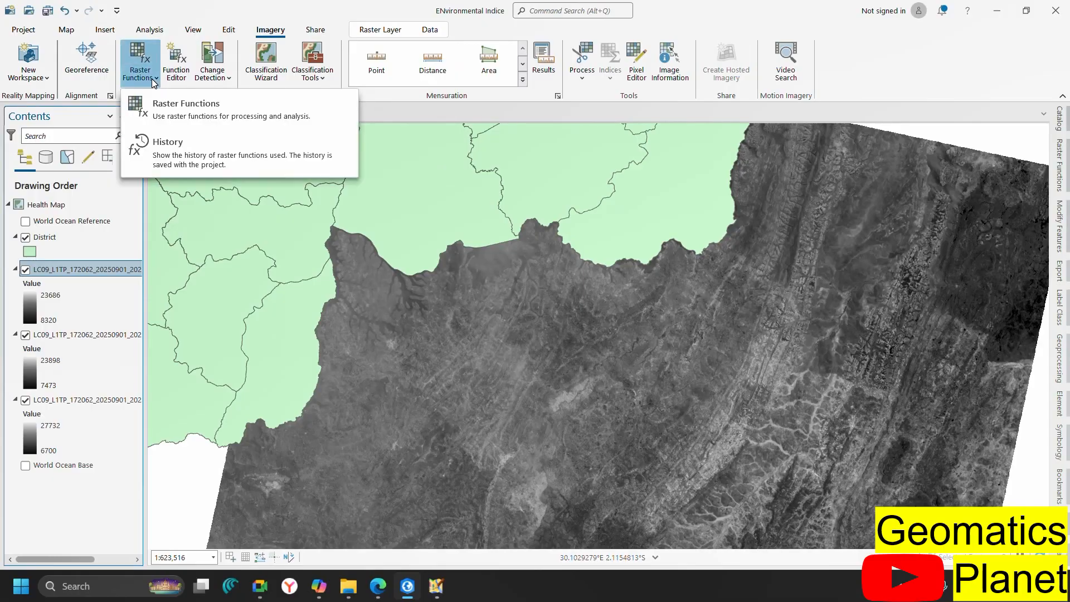
pyautogui.click(165, 105)
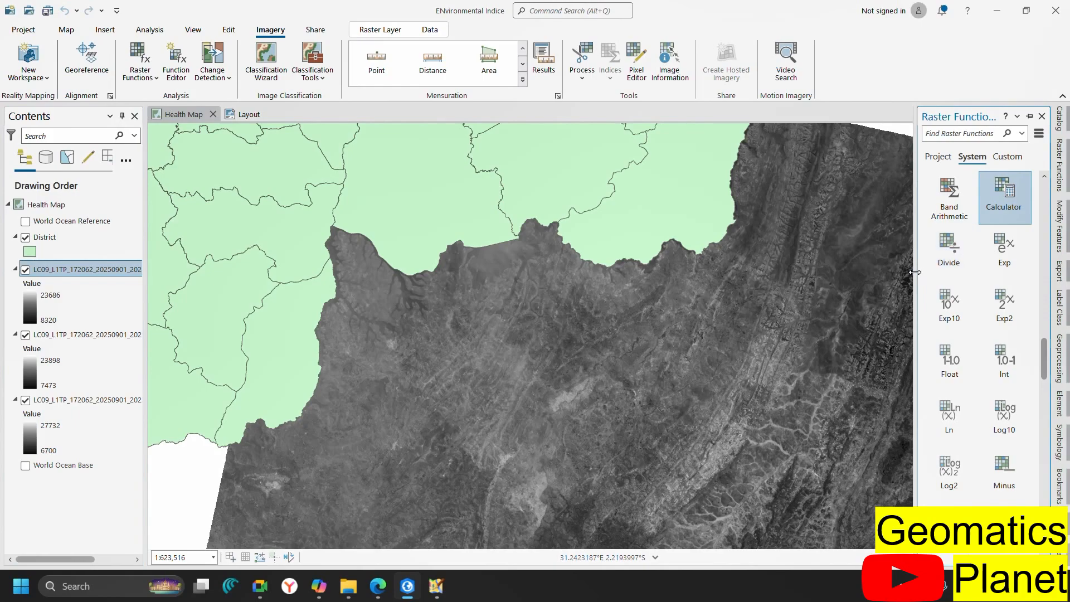
# Widen the Raster Functions pane and collapse the Analysis through Correction categories
pyautogui.moveTo(915, 272); pyautogui.dragTo(830, 271)
pyautogui.scroll(2, 862, 200)
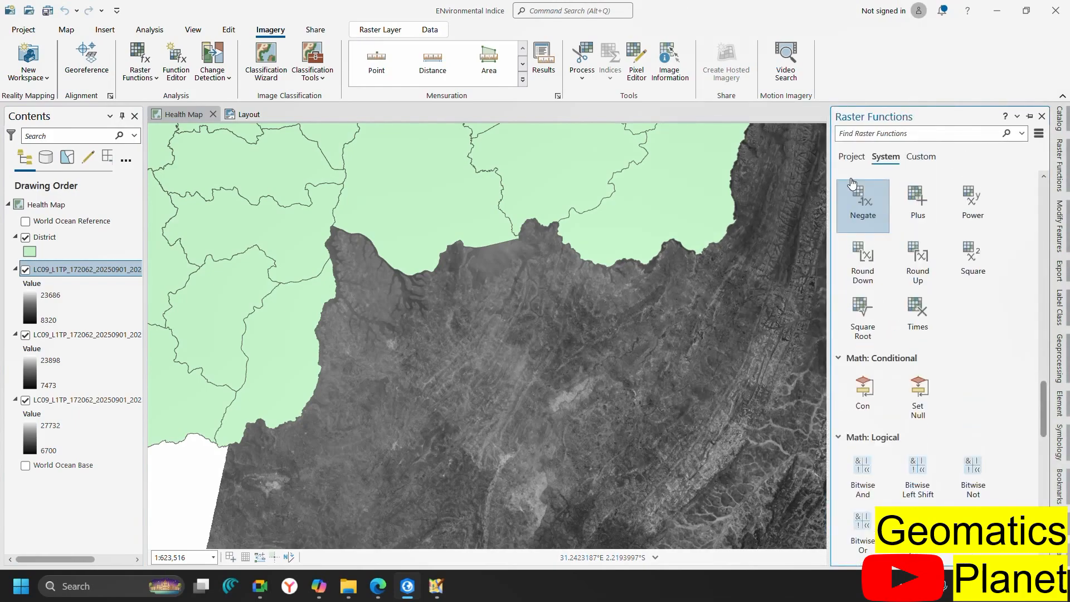
pyautogui.scroll(5, 851, 182)
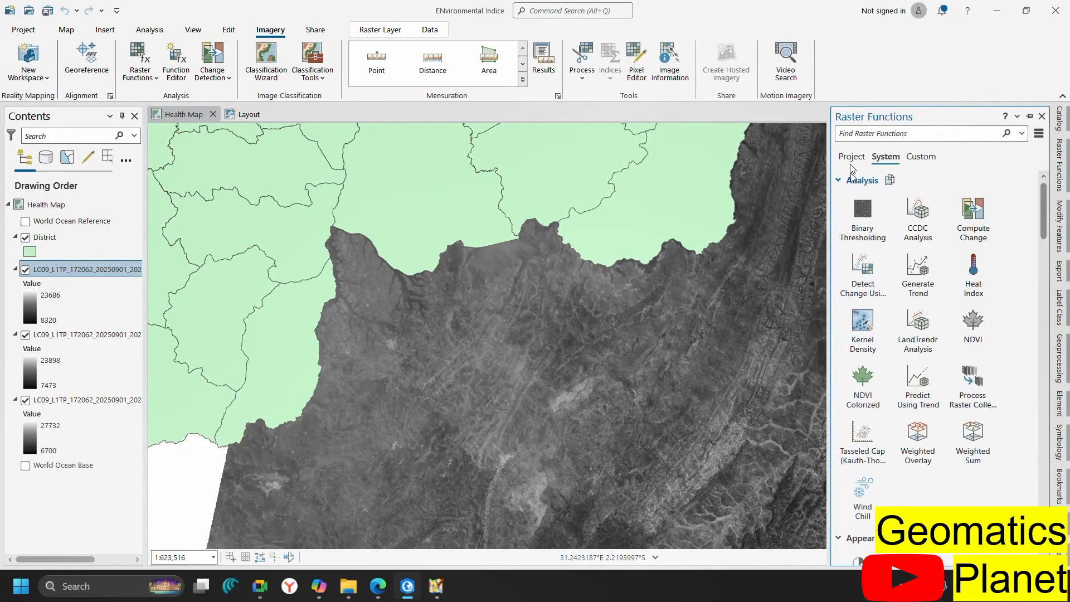
pyautogui.click(838, 181)
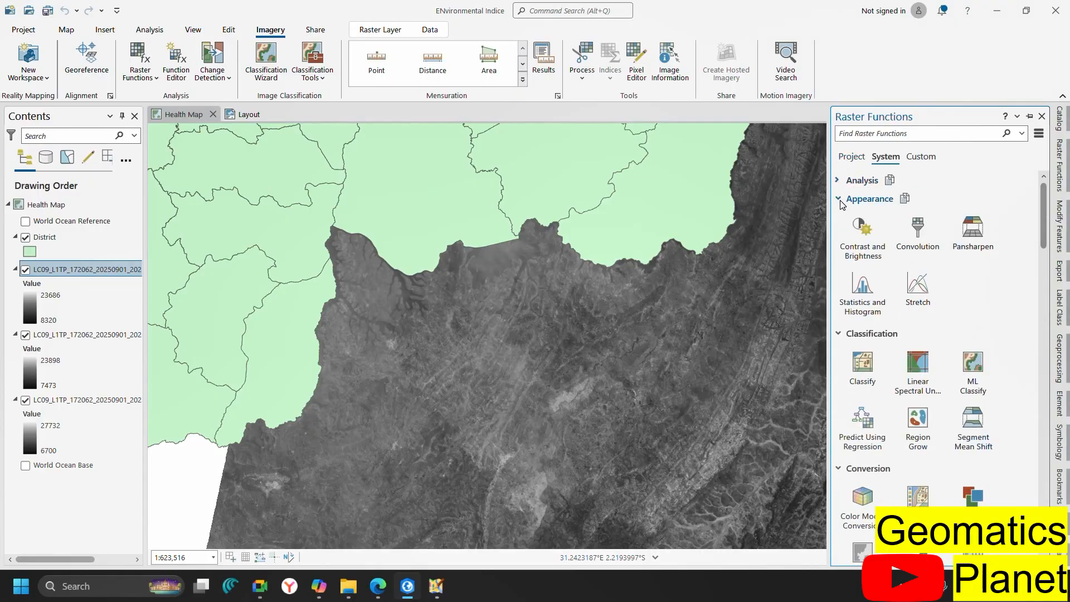
pyautogui.click(839, 199)
pyautogui.click(839, 218)
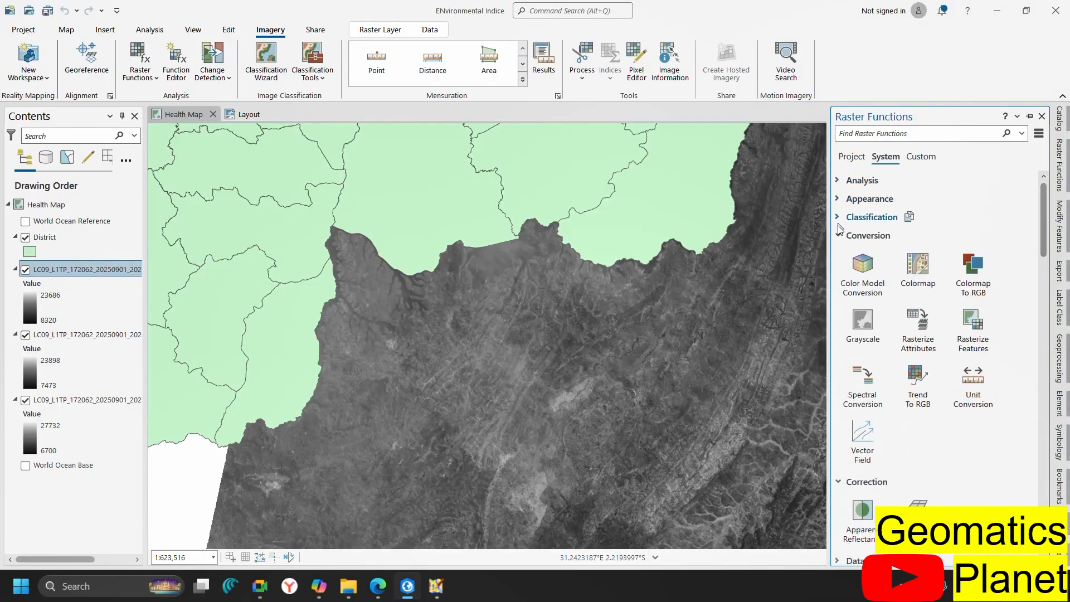
pyautogui.click(839, 237)
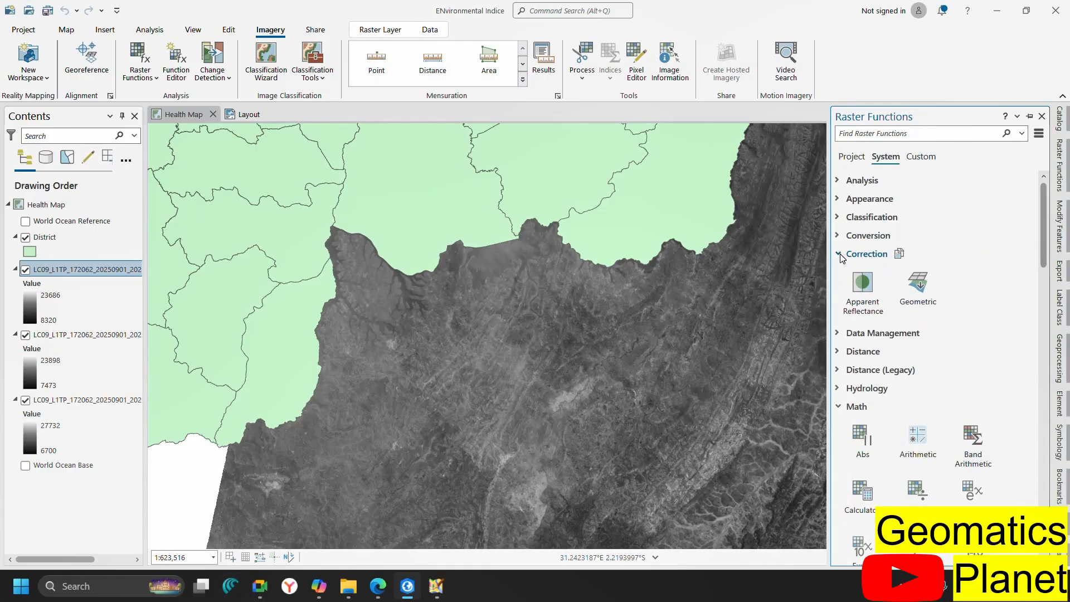
pyautogui.click(839, 254)
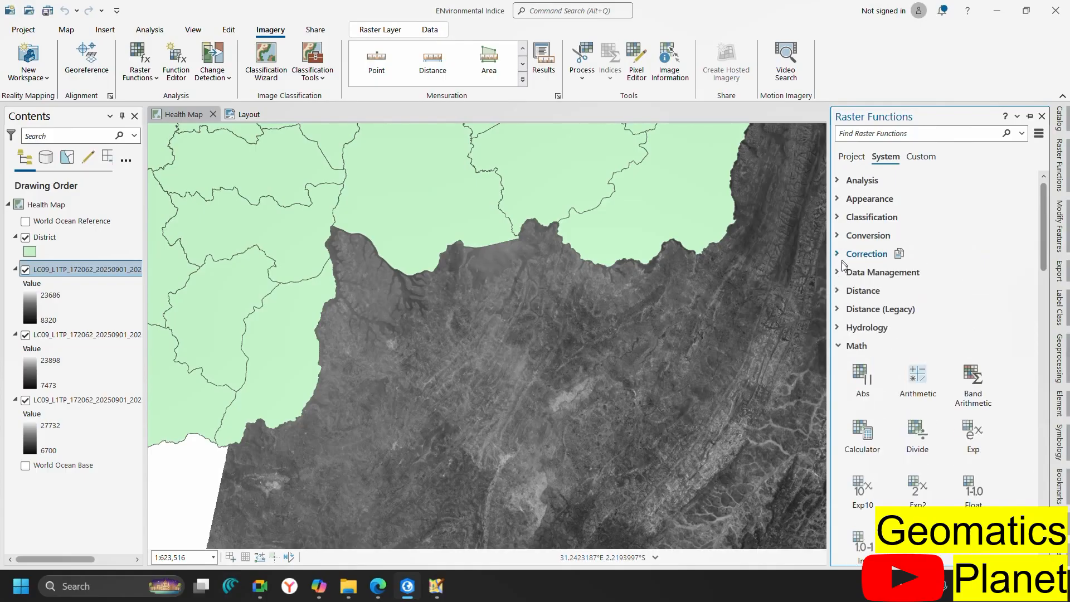
# Collapse the Math, Math: Conditional, Math: Logical, SAR, Statistical and Surface categories
pyautogui.click(840, 346)
pyautogui.click(840, 365)
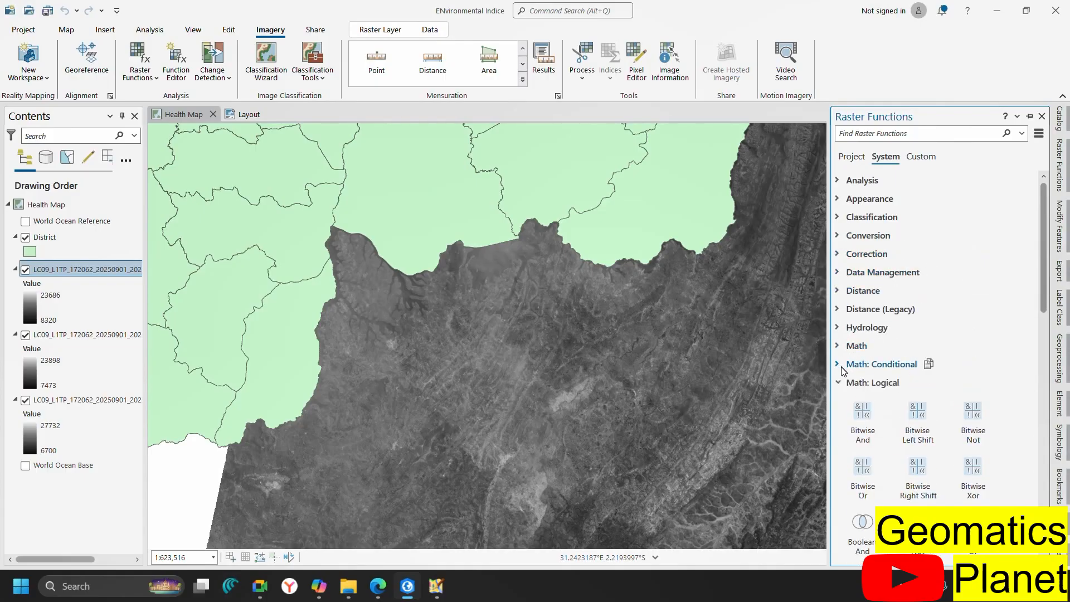
pyautogui.click(837, 384)
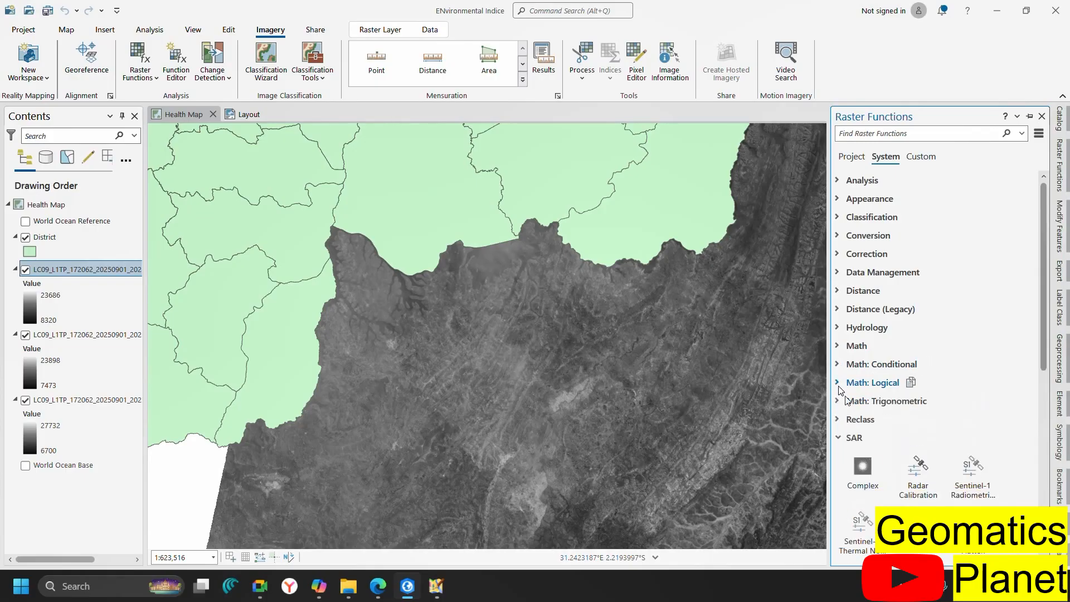
pyautogui.click(839, 439)
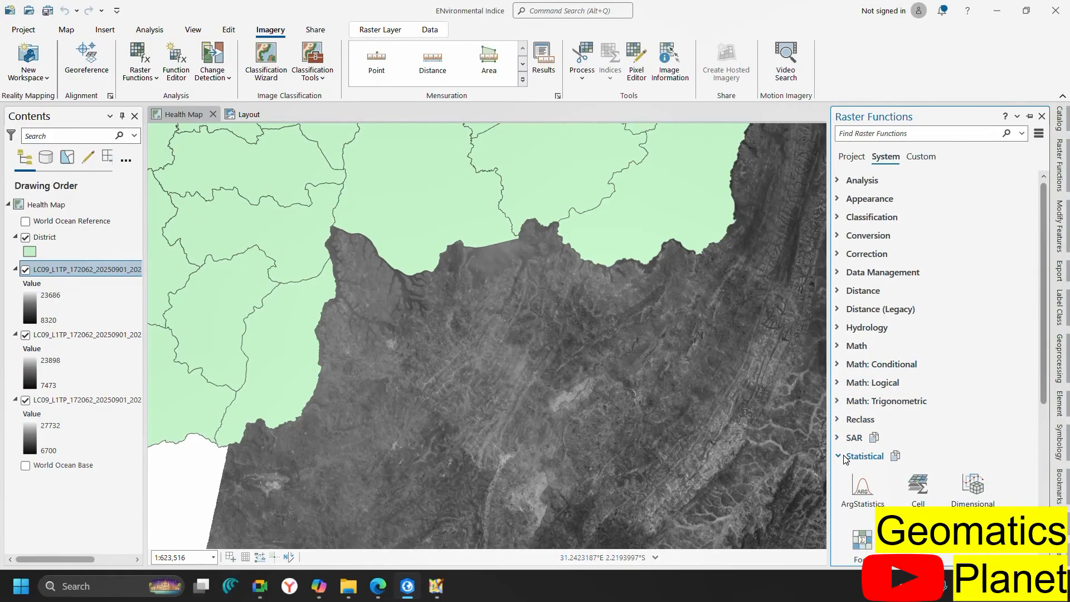
pyautogui.click(839, 456)
pyautogui.scroll(-3, 847, 462)
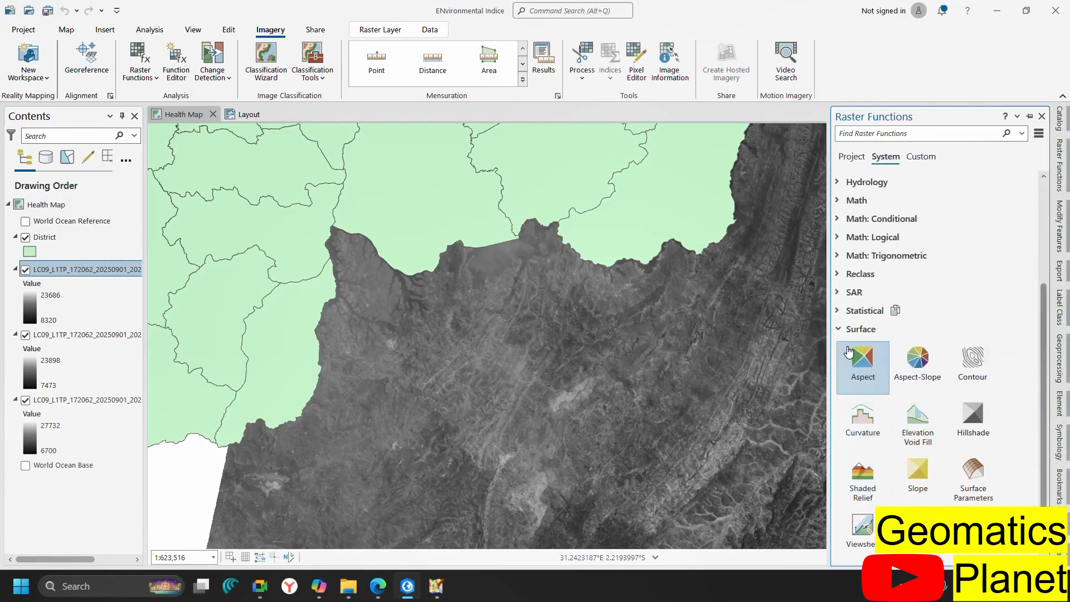
pyautogui.click(838, 333)
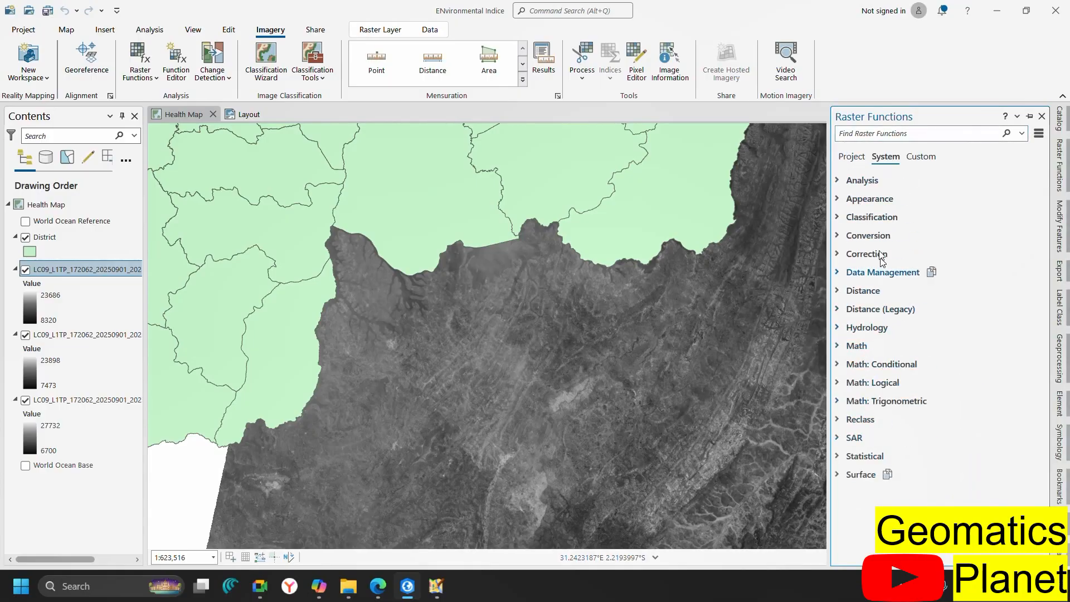
# Expand Analysis to list NDVI, NDVI Colorized, Heat Index and Tasseled Cap
pyautogui.click(838, 182)
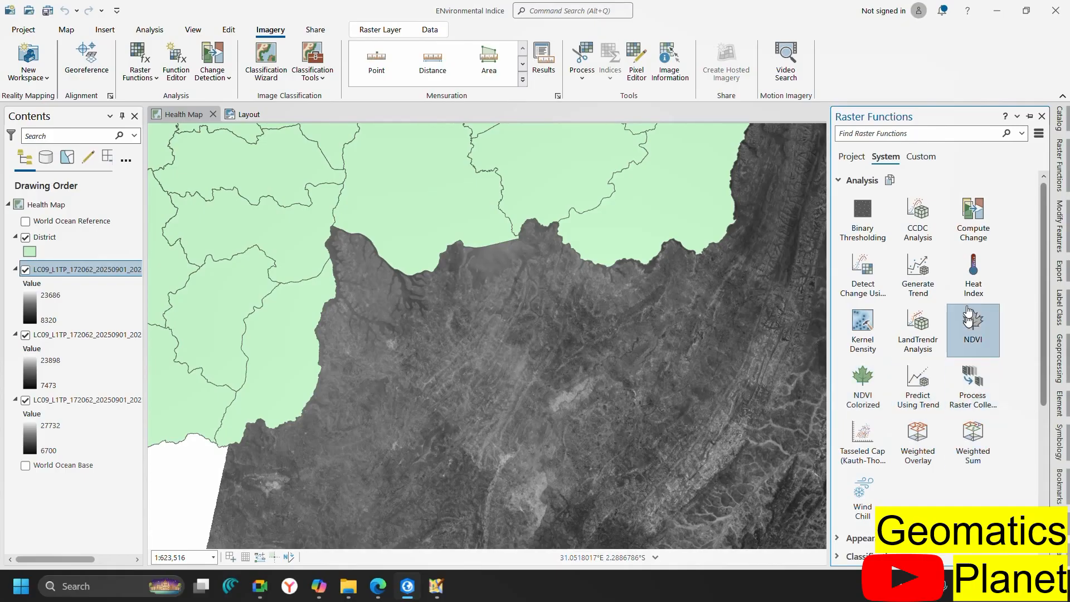
pyautogui.scroll(-5, 945, 426)
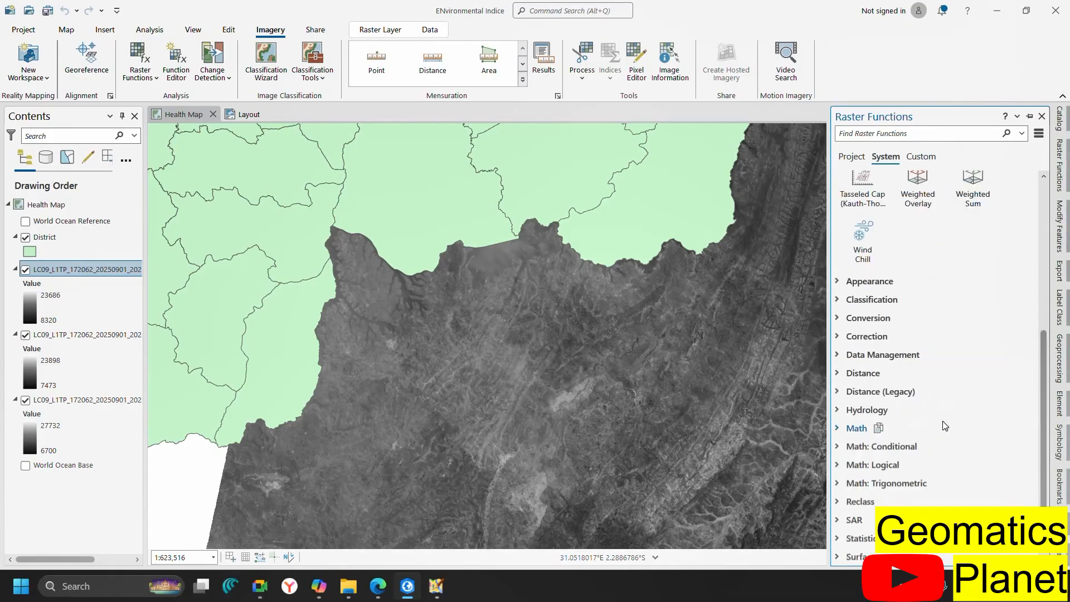
pyautogui.scroll(5, 908, 334)
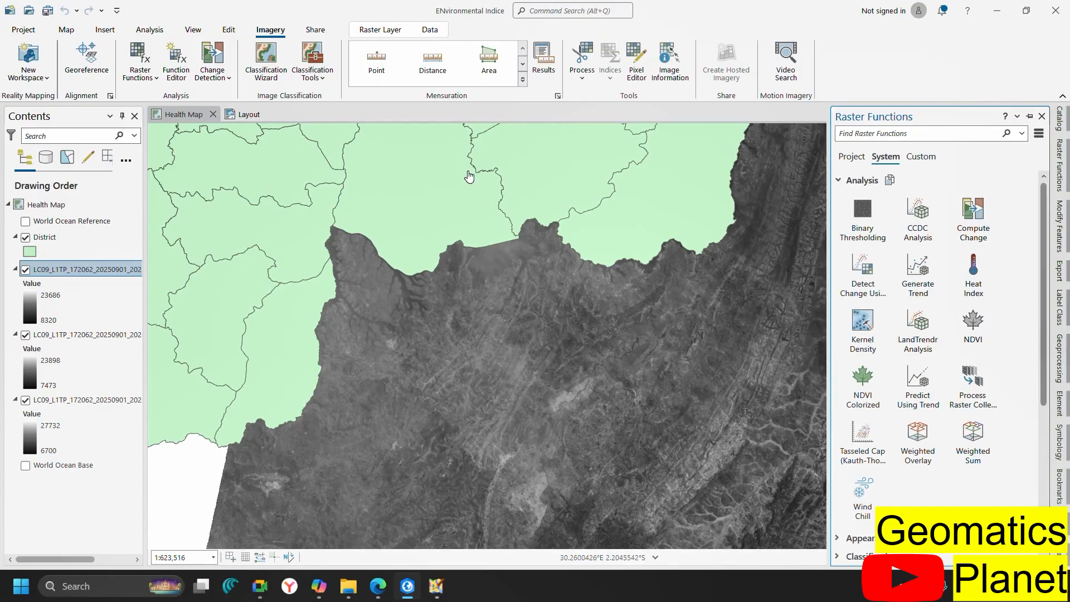
pyautogui.click(582, 64)
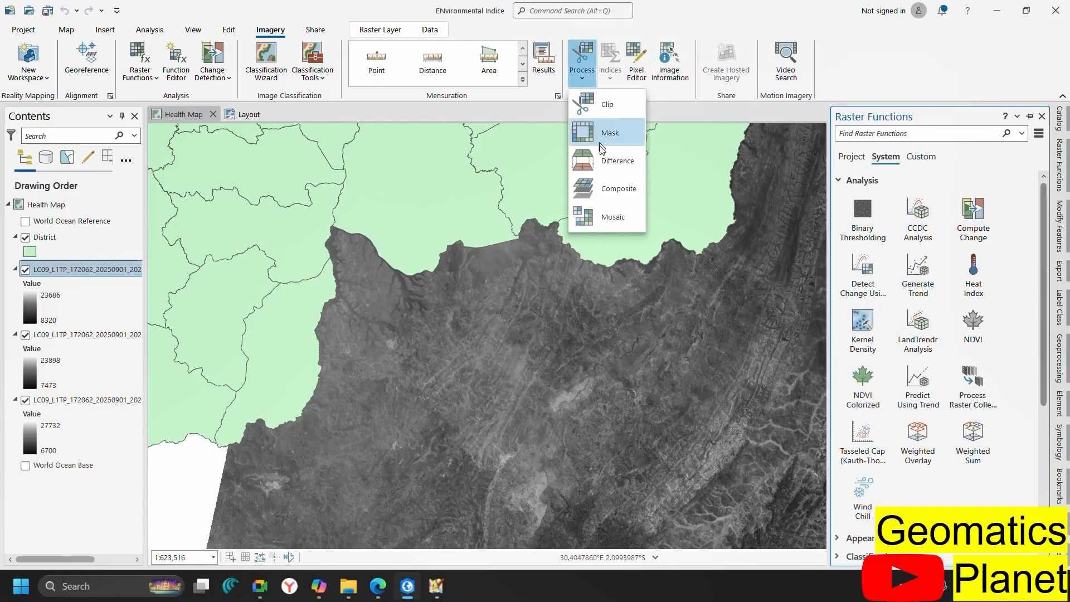
pyautogui.click(605, 191)
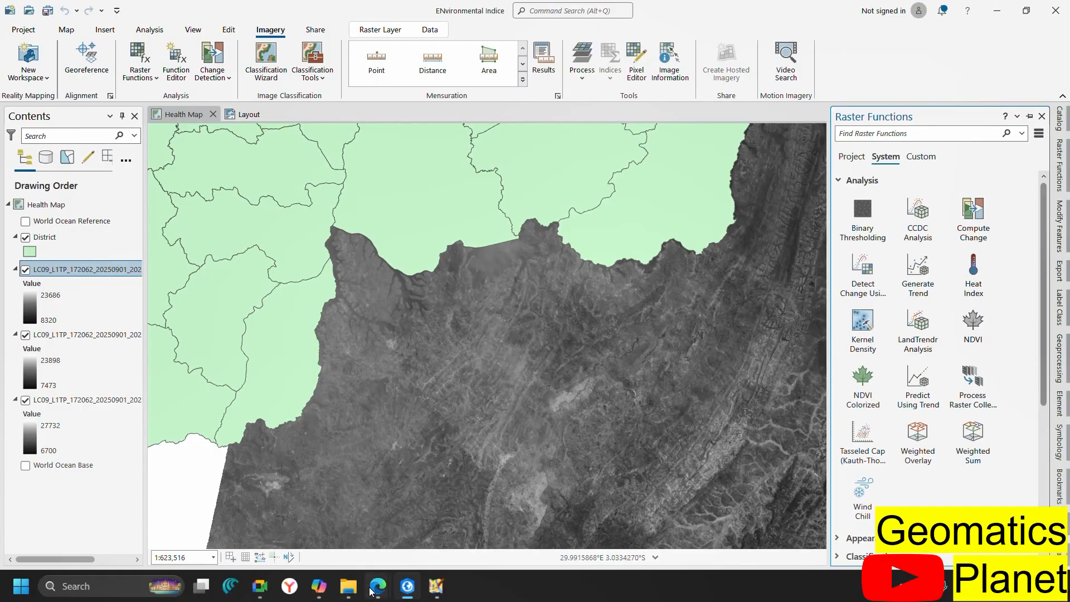
pyautogui.moveTo(381, 590)
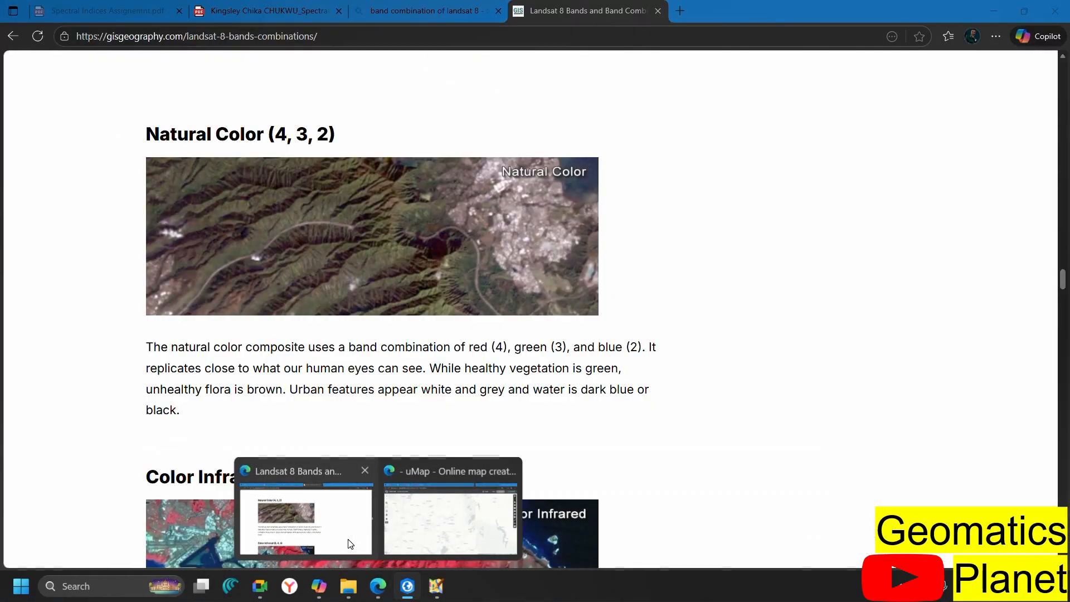
pyautogui.click(350, 541)
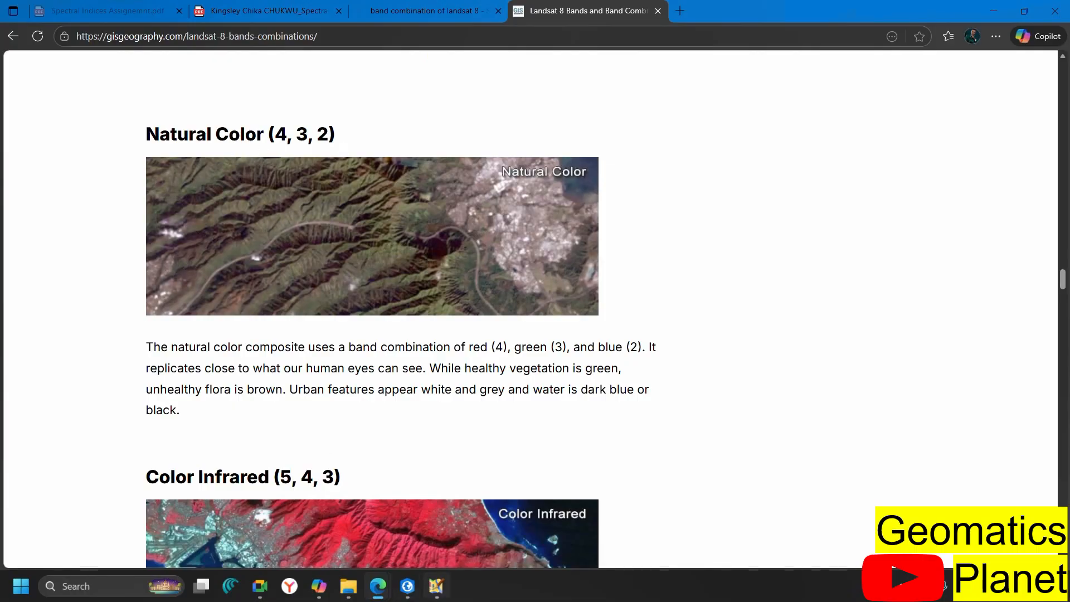
pyautogui.click(407, 586)
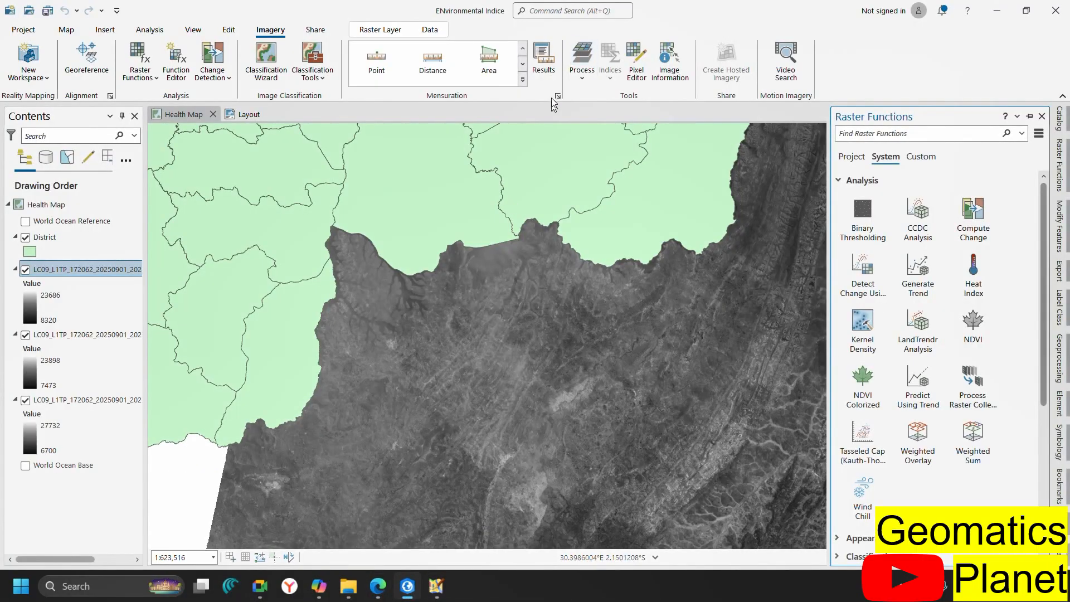
# Zoom out on the Landsat scene and open Image Information from Imagery > Process
pyautogui.click(583, 76)
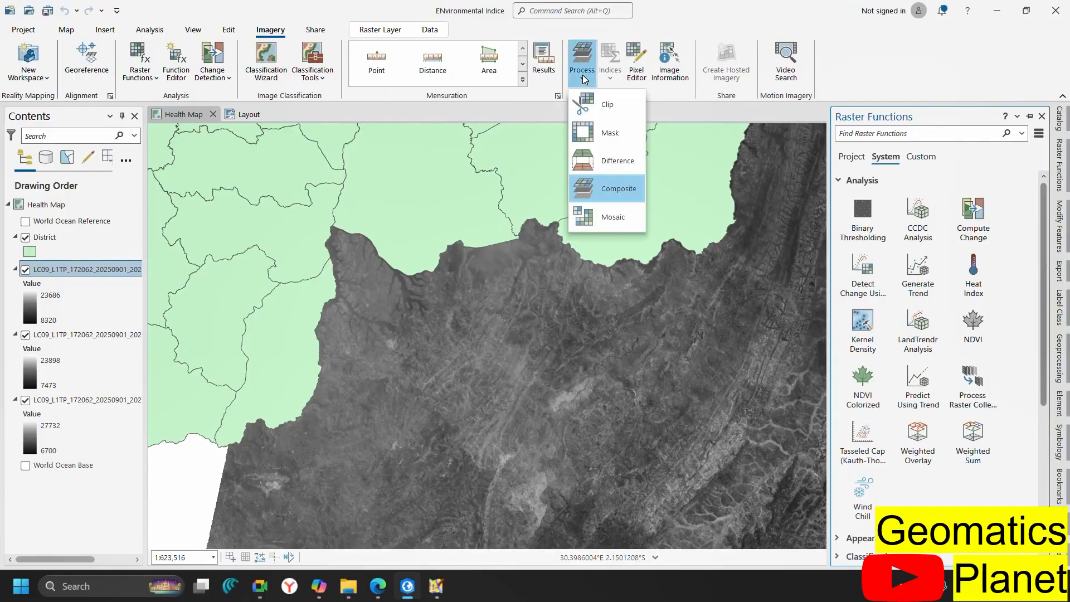
pyautogui.click(603, 193)
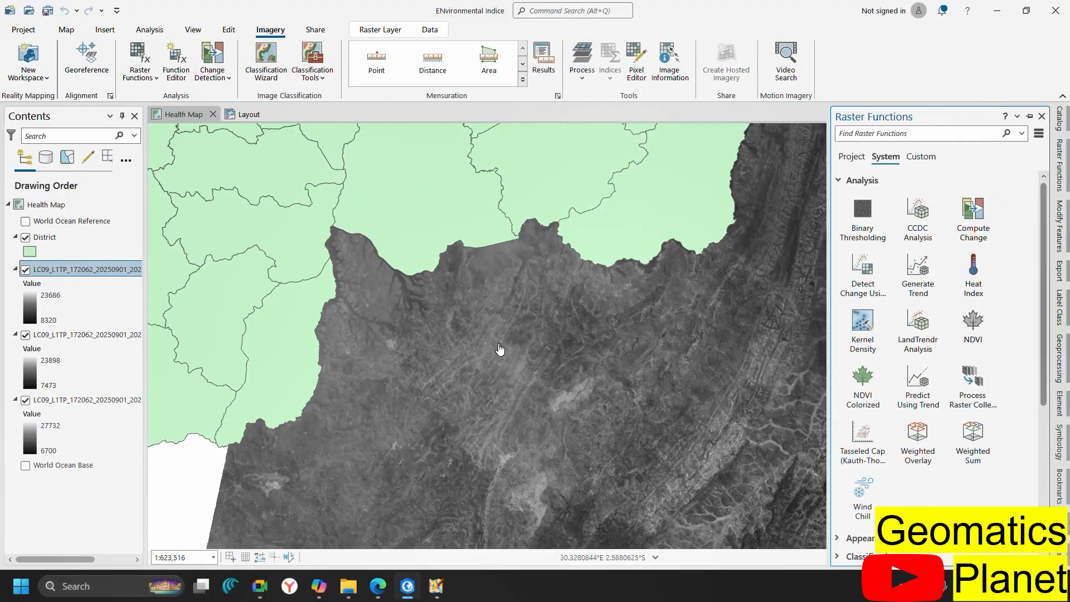
pyautogui.scroll(-2, 499, 349)
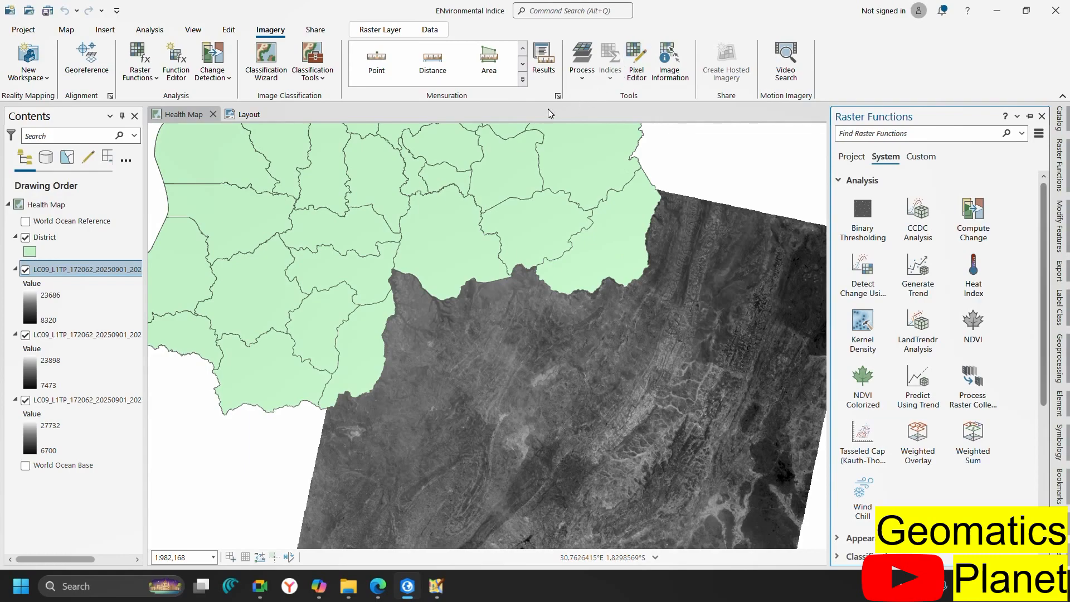
pyautogui.click(581, 81)
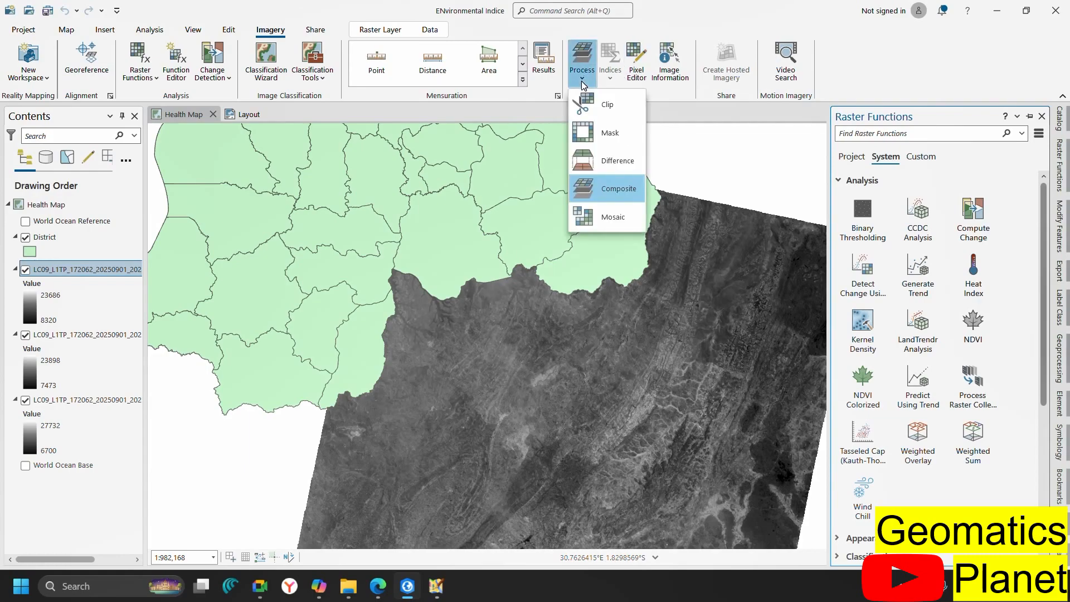
pyautogui.click(677, 75)
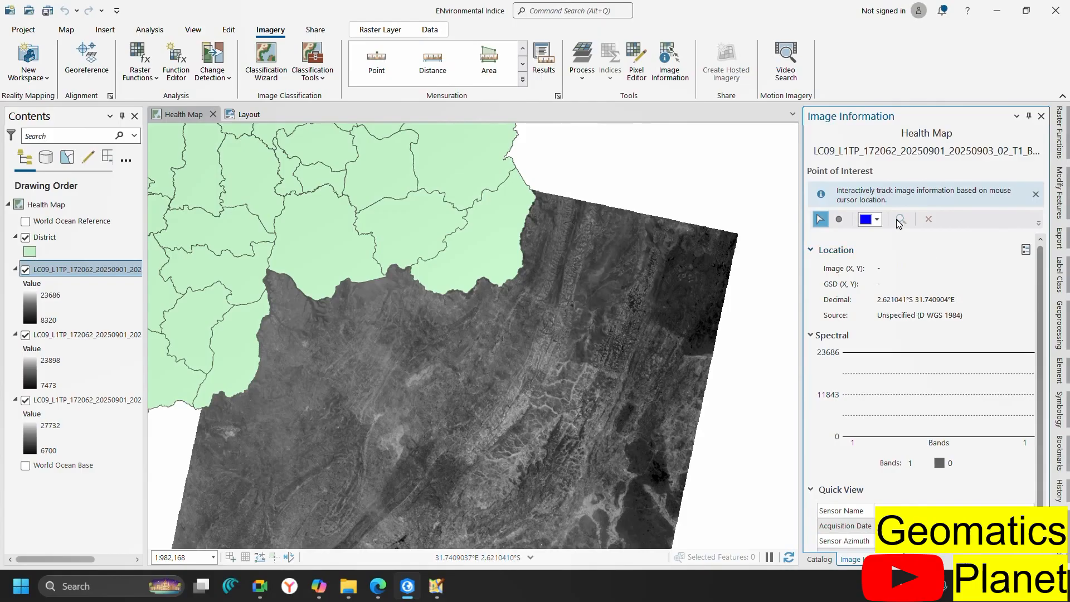
# Collapse Image Information's Location section and switch to the Catalog pane
pyautogui.scroll(-1, 924, 351)
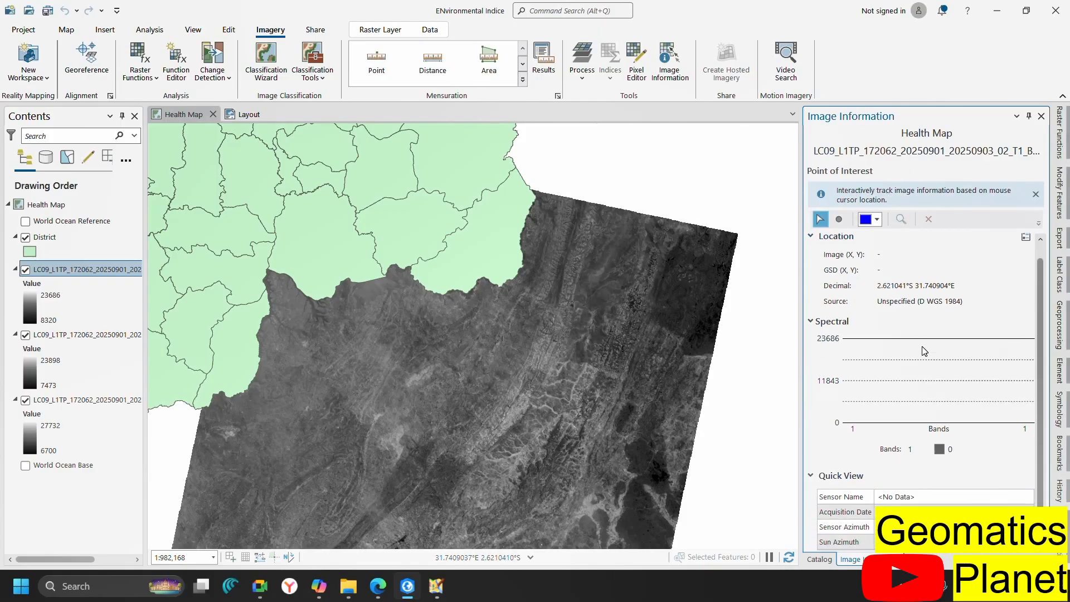
pyautogui.click(812, 237)
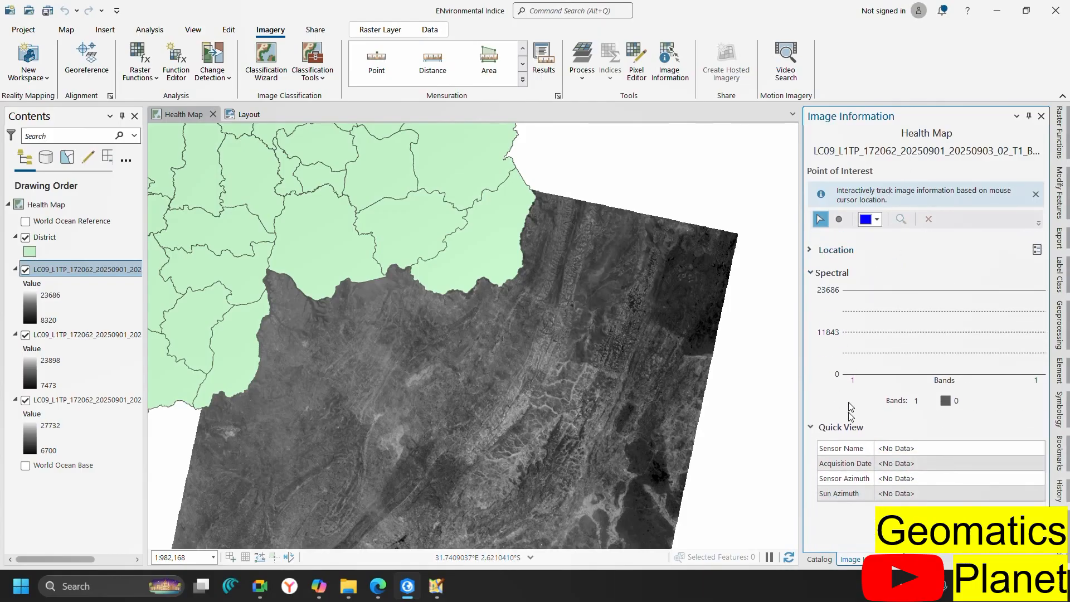
pyautogui.click(821, 559)
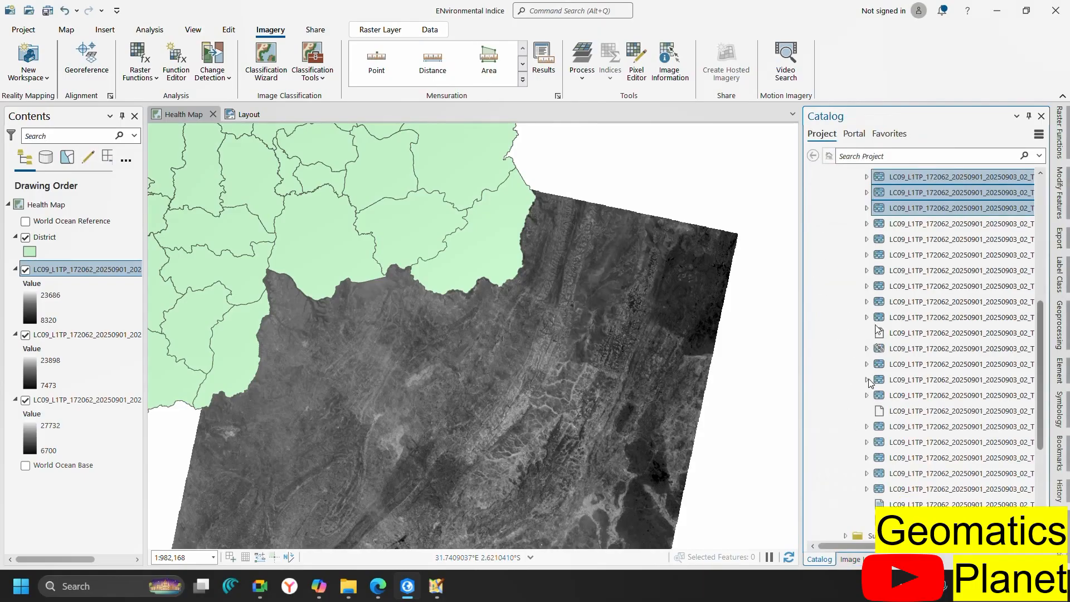
# Try Process > Composite, then zoom the map out to the full district
pyautogui.click(582, 66)
pyautogui.click(597, 189)
pyautogui.click(585, 82)
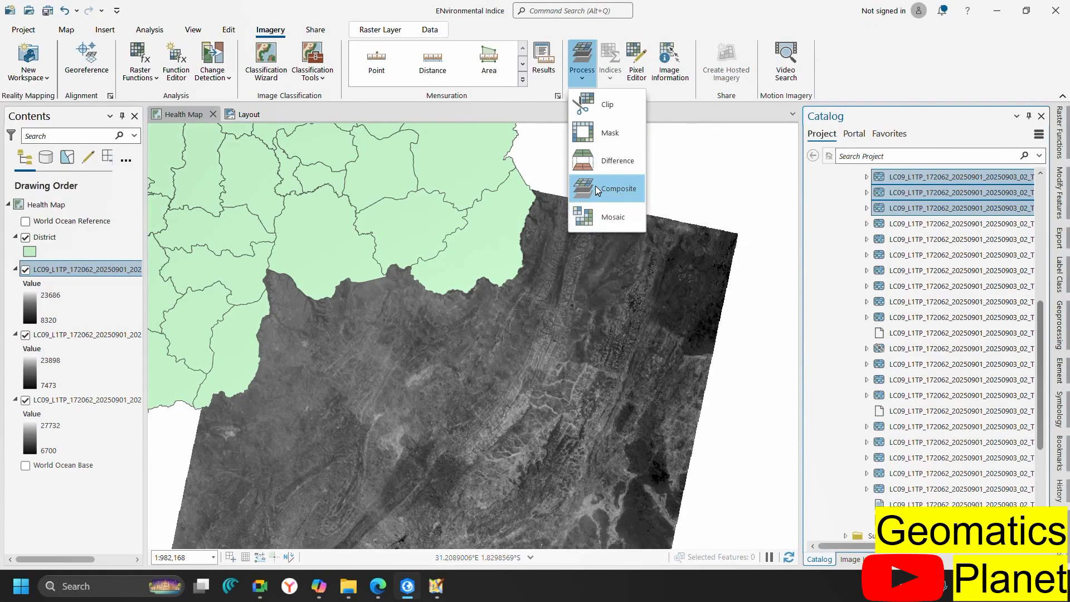
pyautogui.click(591, 216)
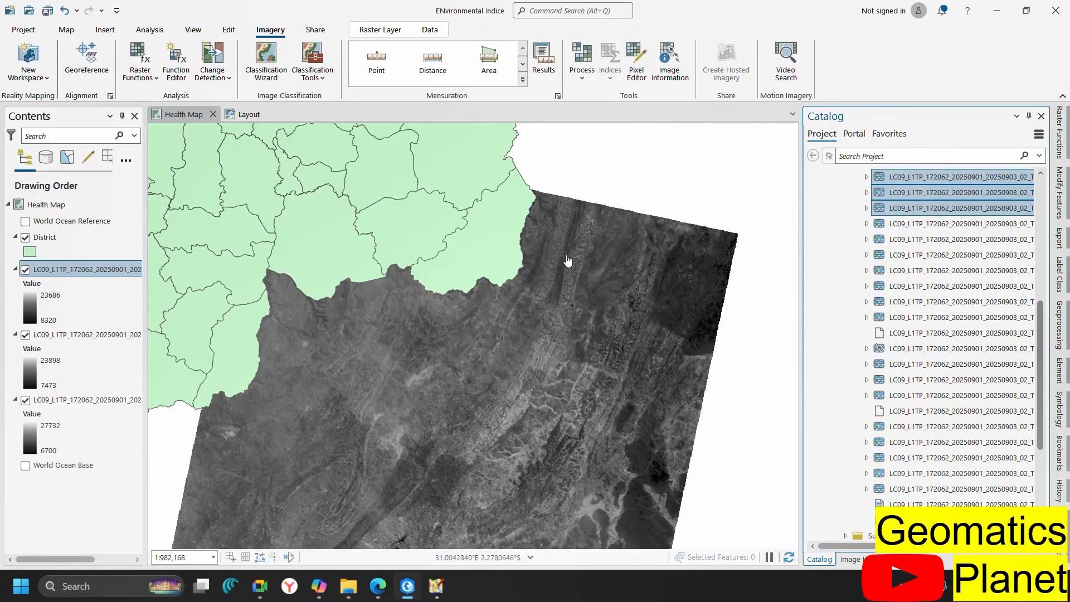
pyautogui.scroll(-3, 614, 348)
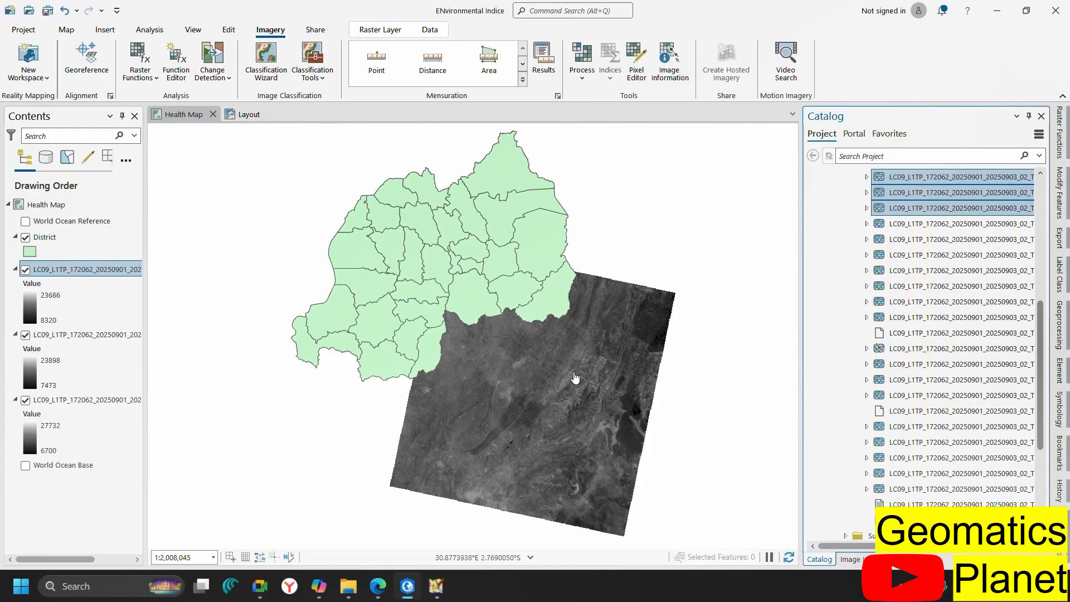
# Auto-hide the Catalog pane and retry Composite from Imagery > Process
pyautogui.click(580, 80)
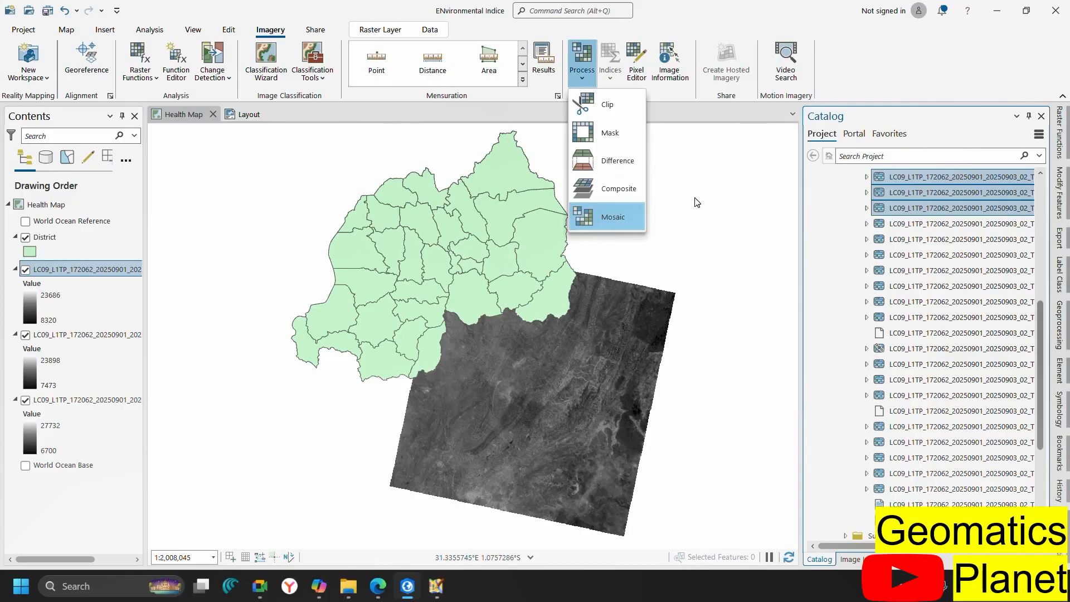
pyautogui.click(1029, 115)
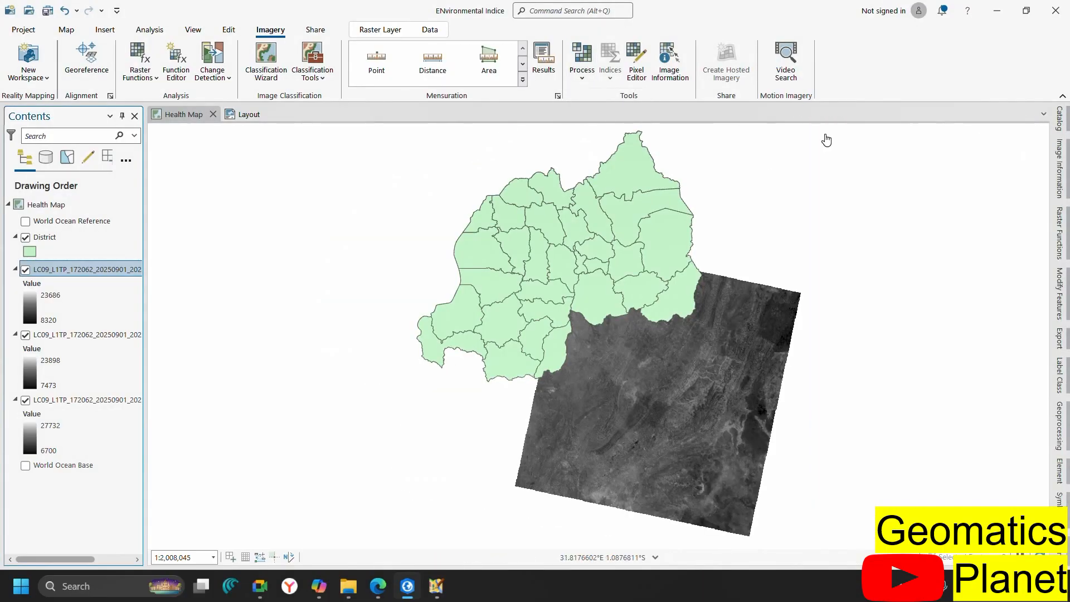
pyautogui.click(591, 83)
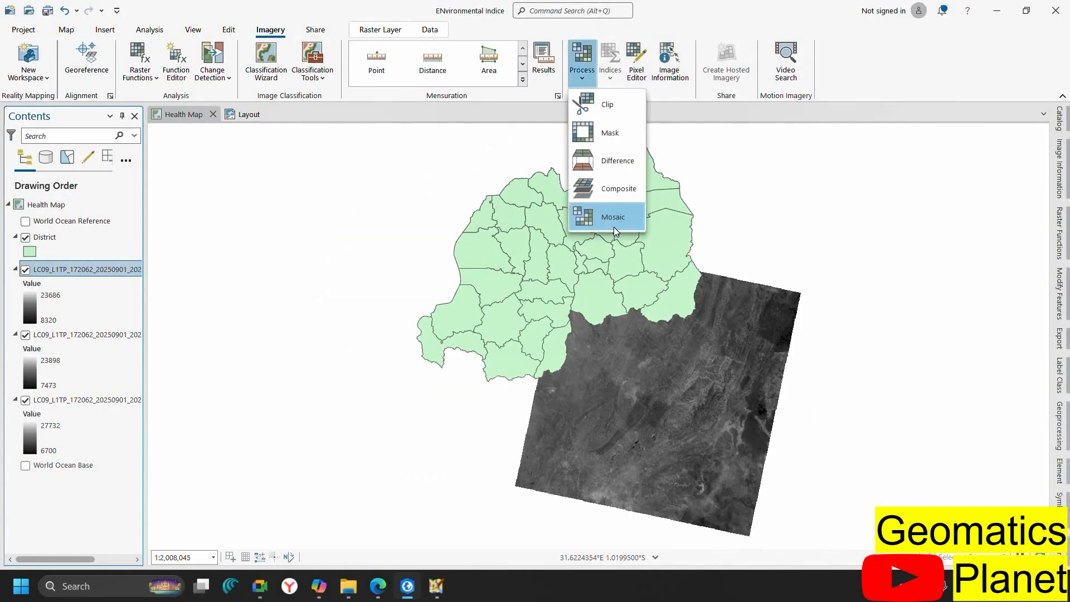
pyautogui.click(611, 191)
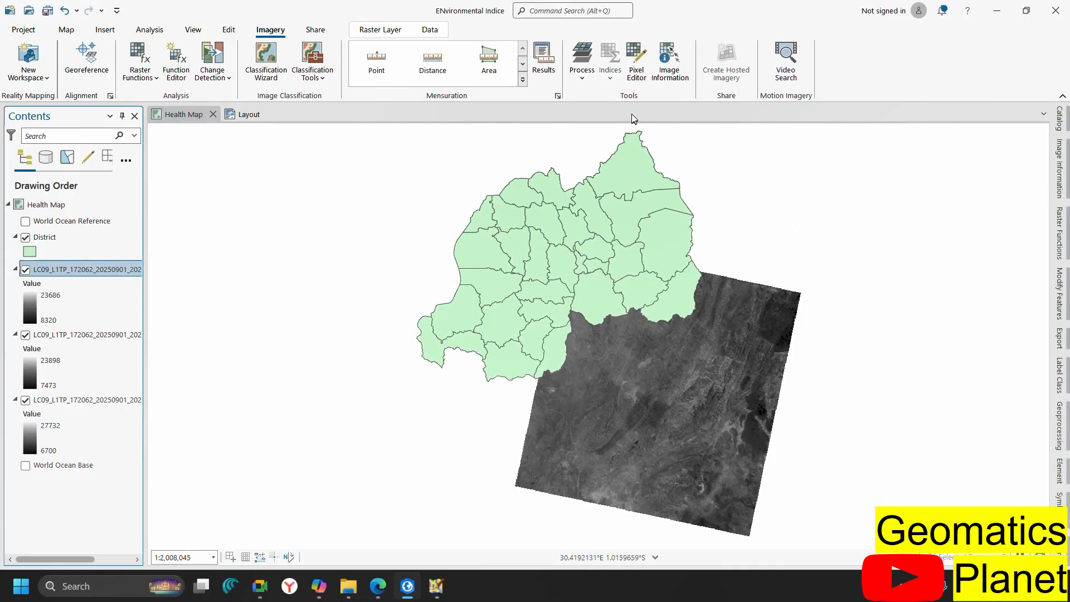
pyautogui.click(585, 78)
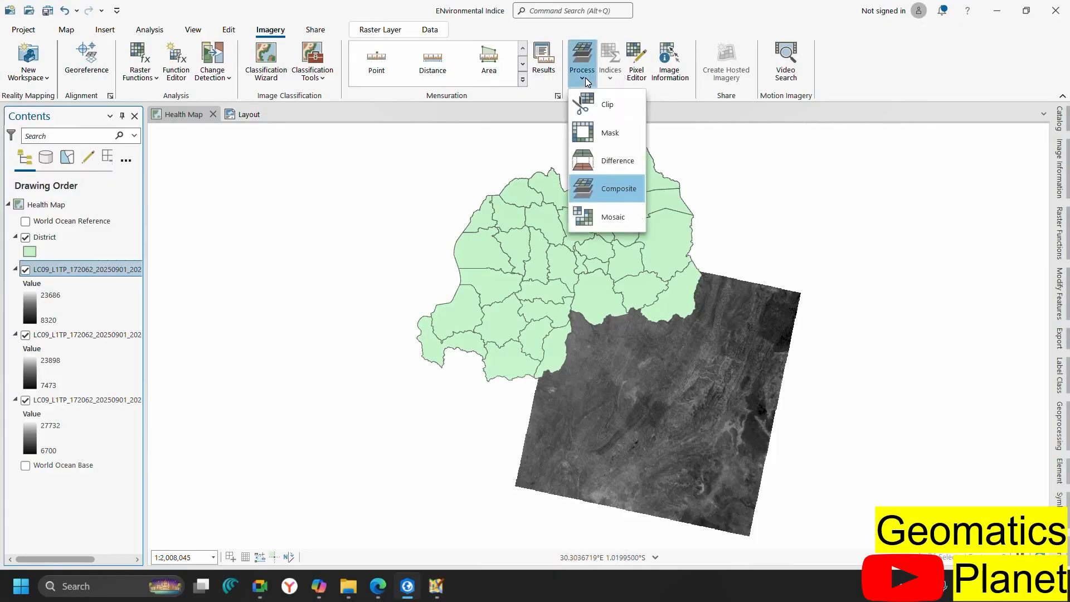
pyautogui.click(603, 190)
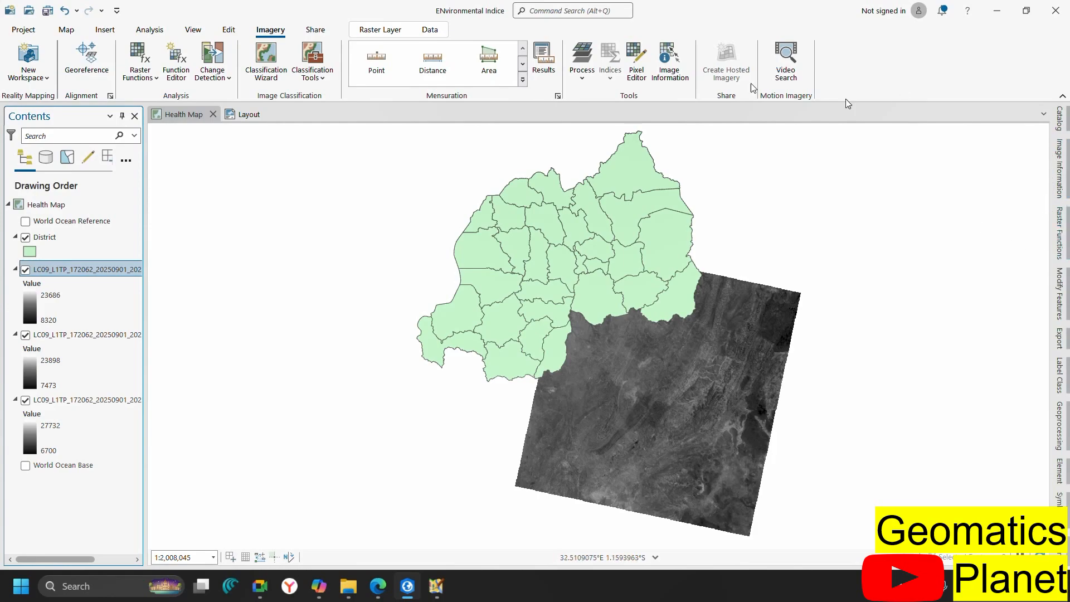
# Open the Geoprocessing pane's Toolboxes tab and browse the system toolboxes
pyautogui.click(1061, 422)
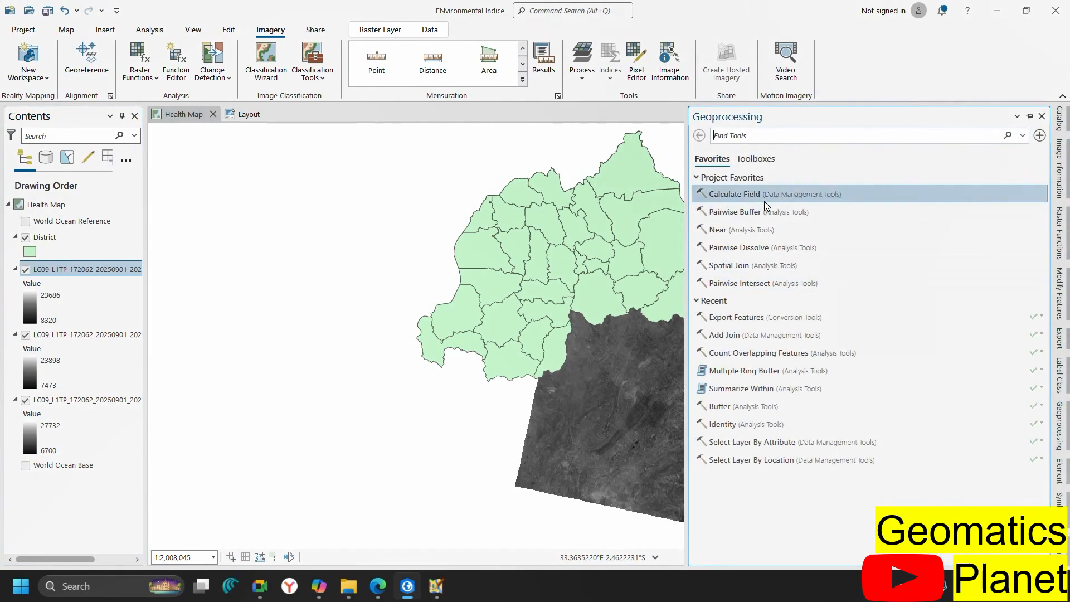
pyautogui.click(752, 159)
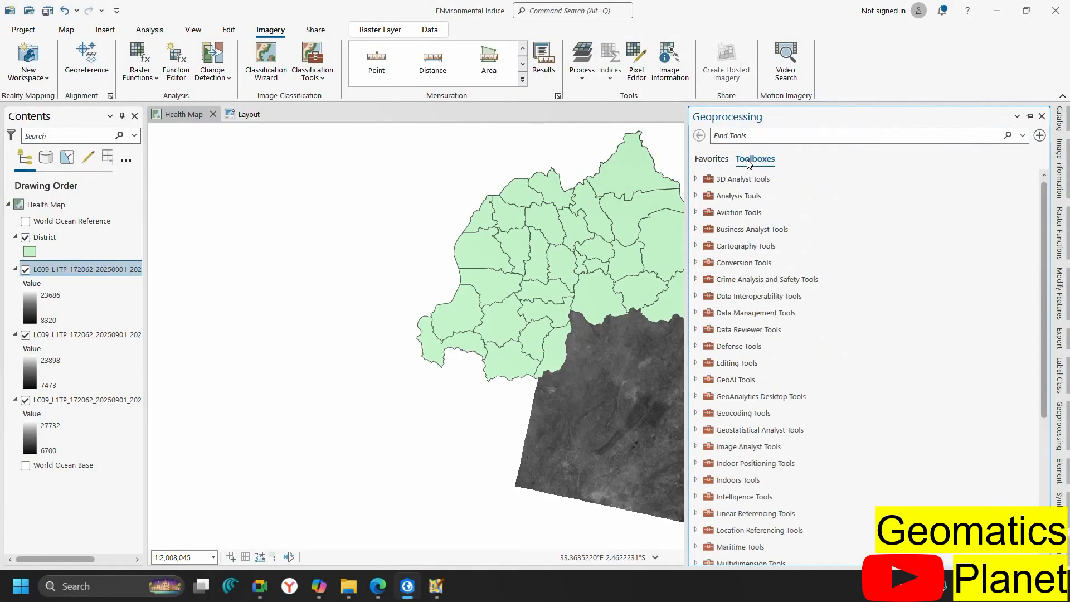
pyautogui.scroll(-5, 743, 348)
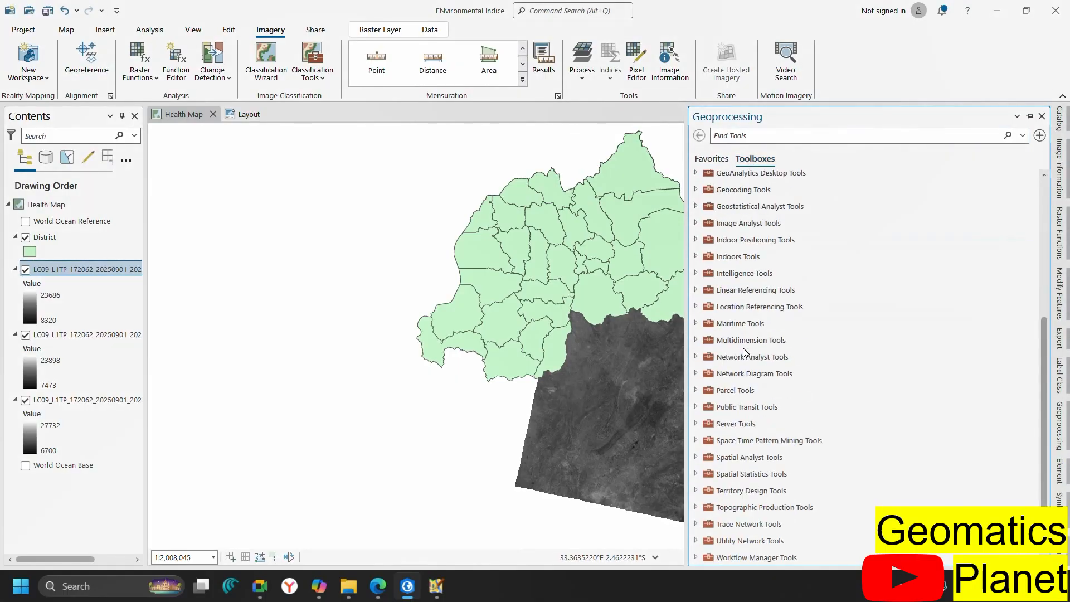
pyautogui.click(716, 274)
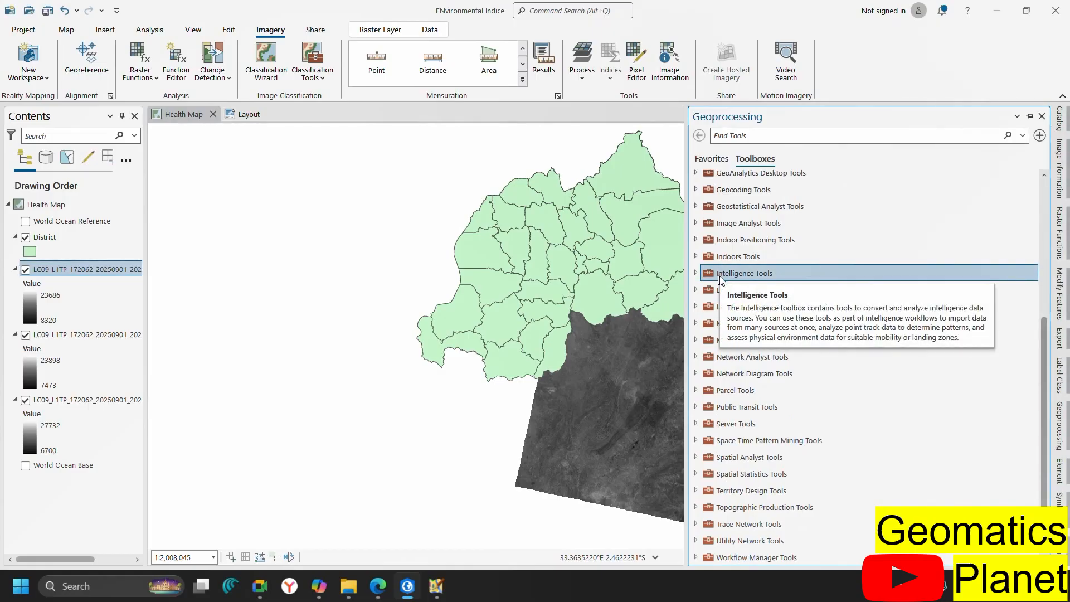
pyautogui.scroll(5, 708, 245)
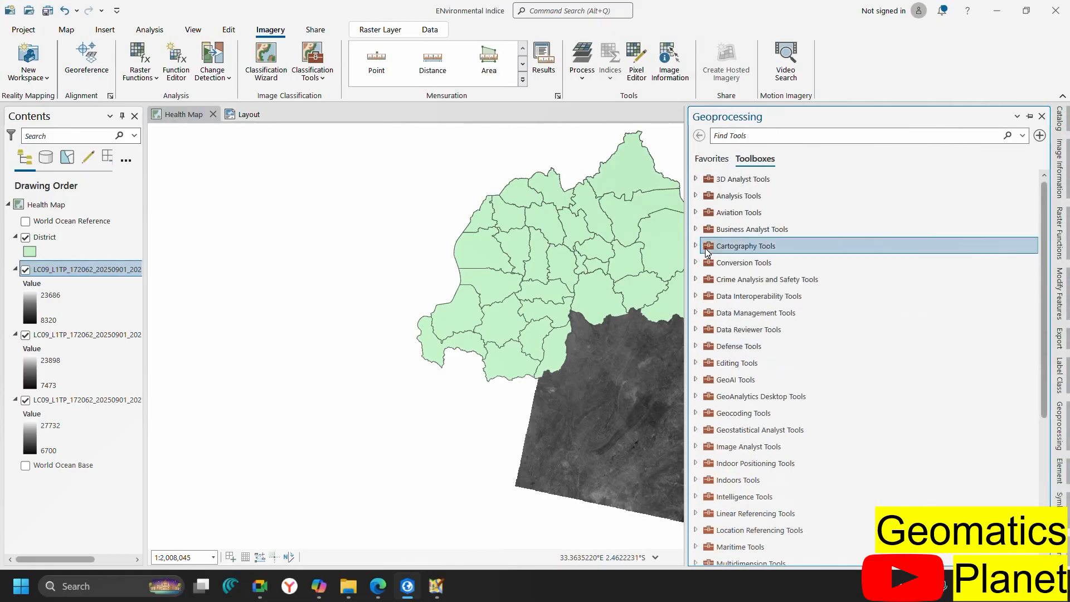
# Expand Data Management Tools and its Raster toolset
pyautogui.click(695, 313)
pyautogui.scroll(-10, 759, 362)
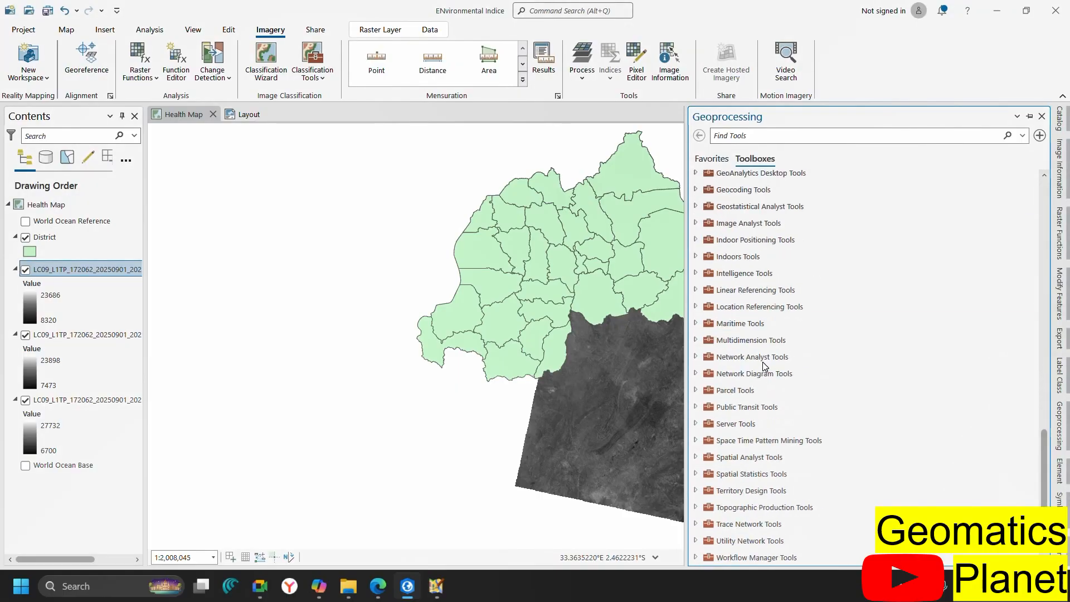
pyautogui.scroll(10, 762, 362)
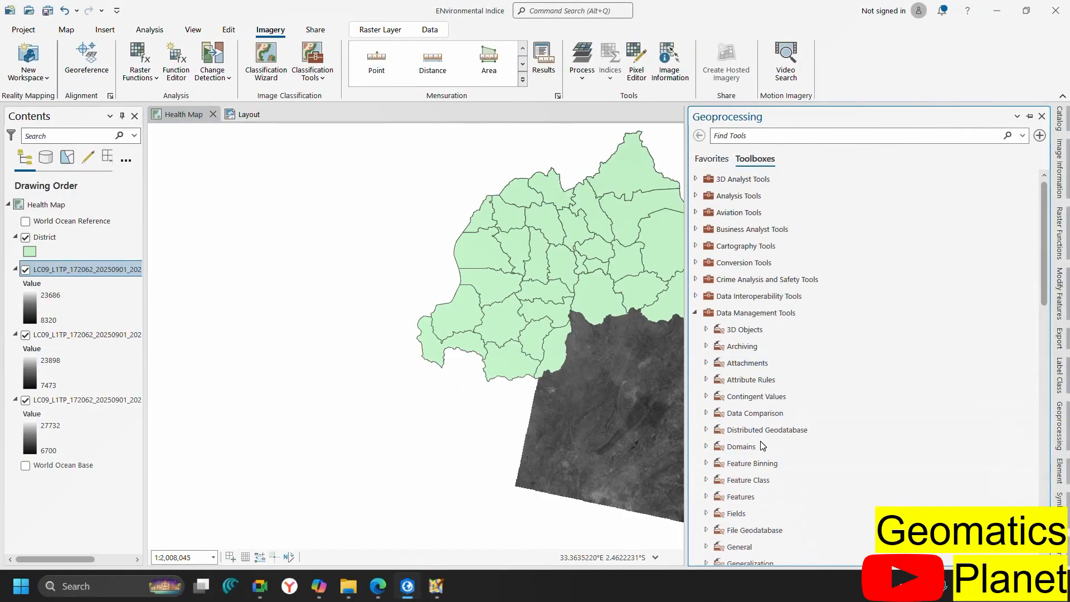
pyautogui.scroll(-10, 762, 402)
pyautogui.scroll(10, 755, 326)
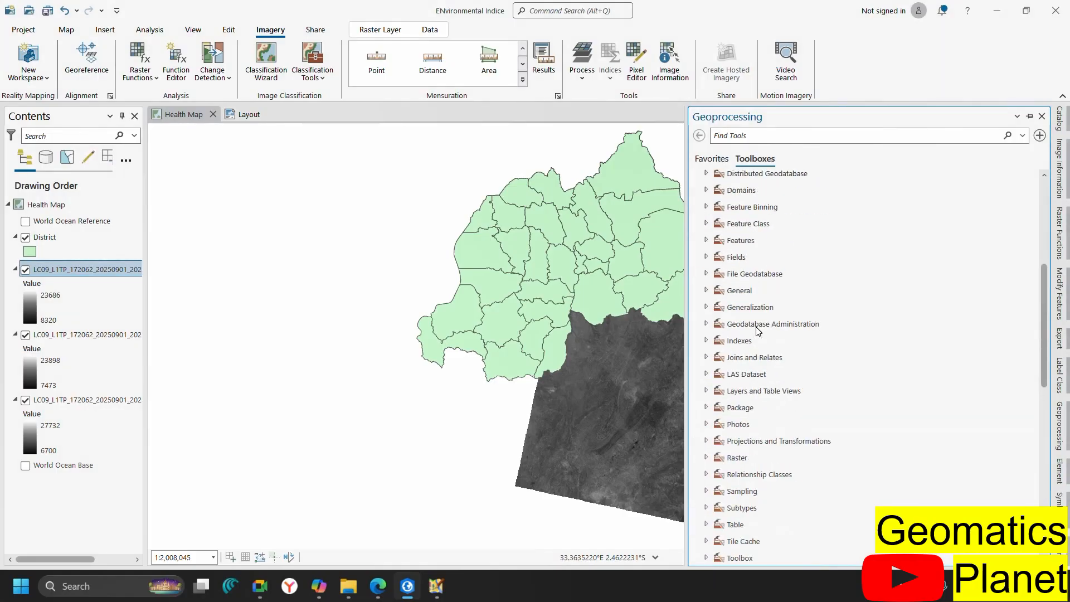
pyautogui.scroll(-10, 790, 412)
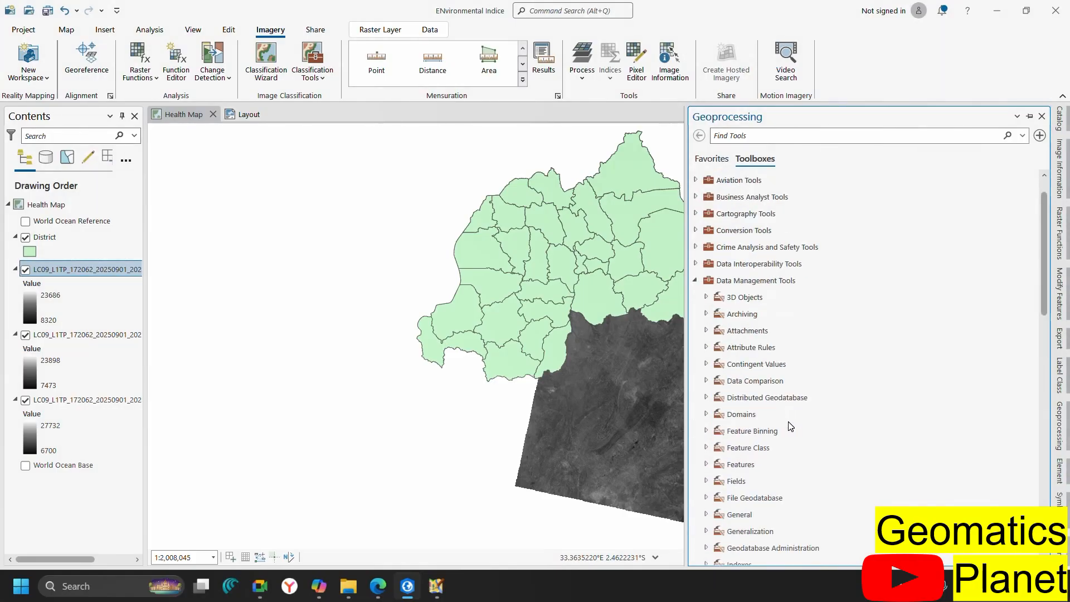
pyautogui.scroll(-2, 791, 427)
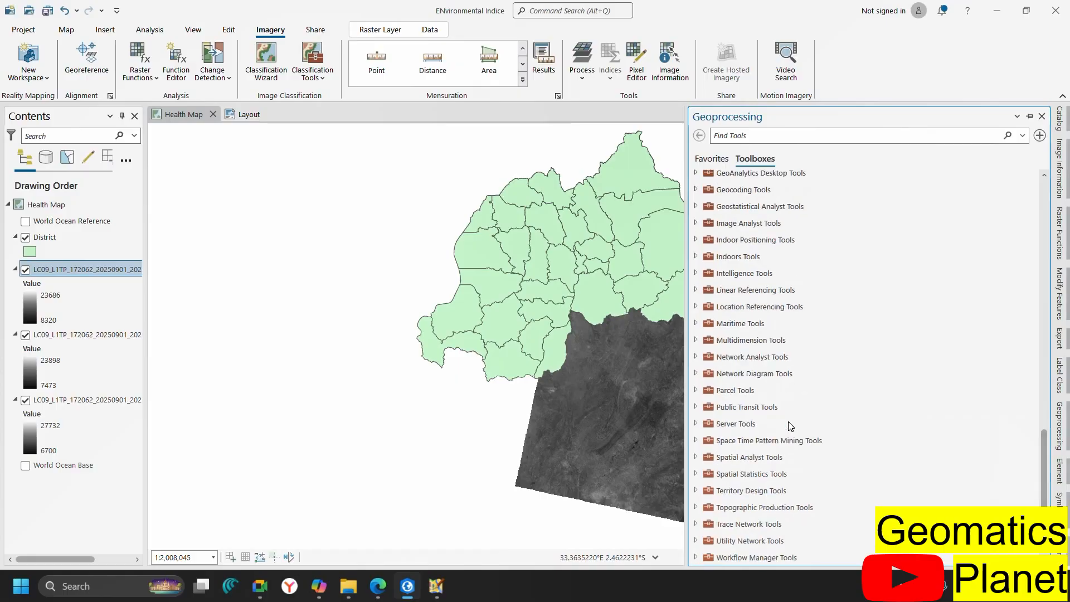
pyautogui.scroll(10, 790, 425)
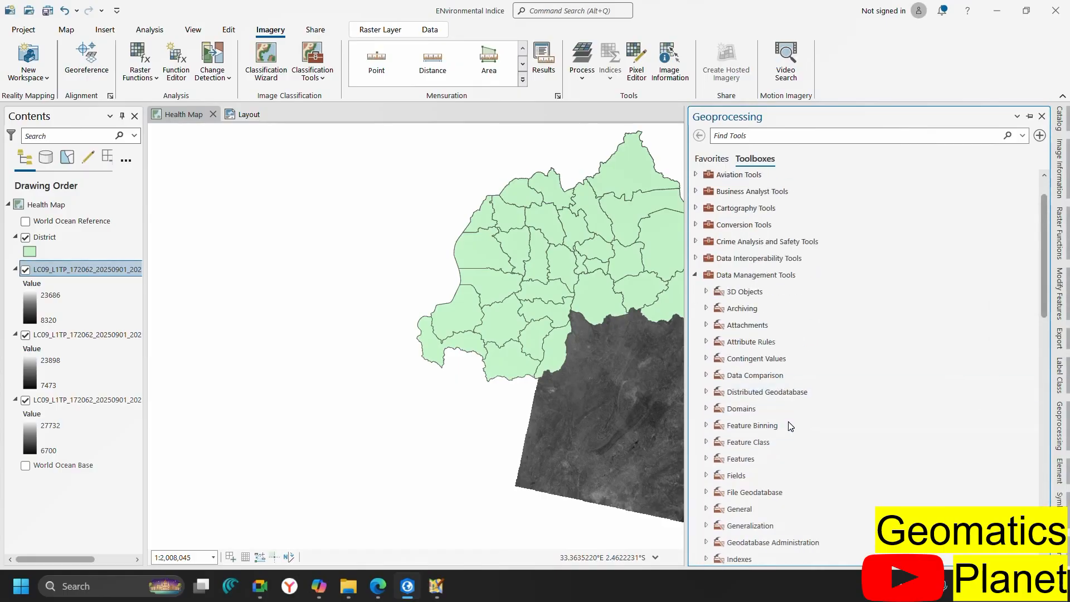
pyautogui.scroll(-9, 790, 426)
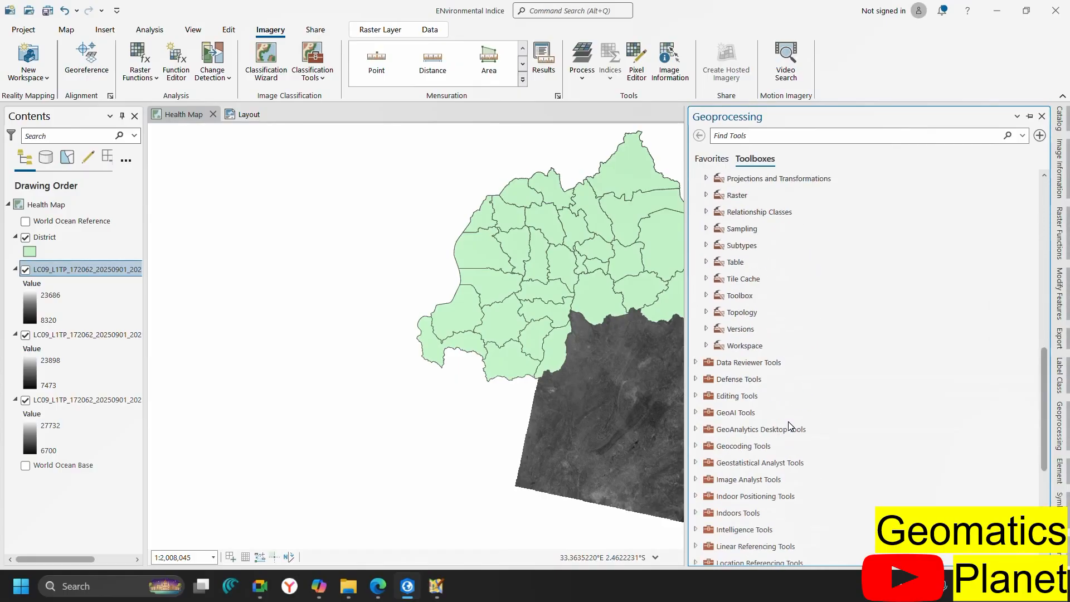
pyautogui.scroll(1, 790, 426)
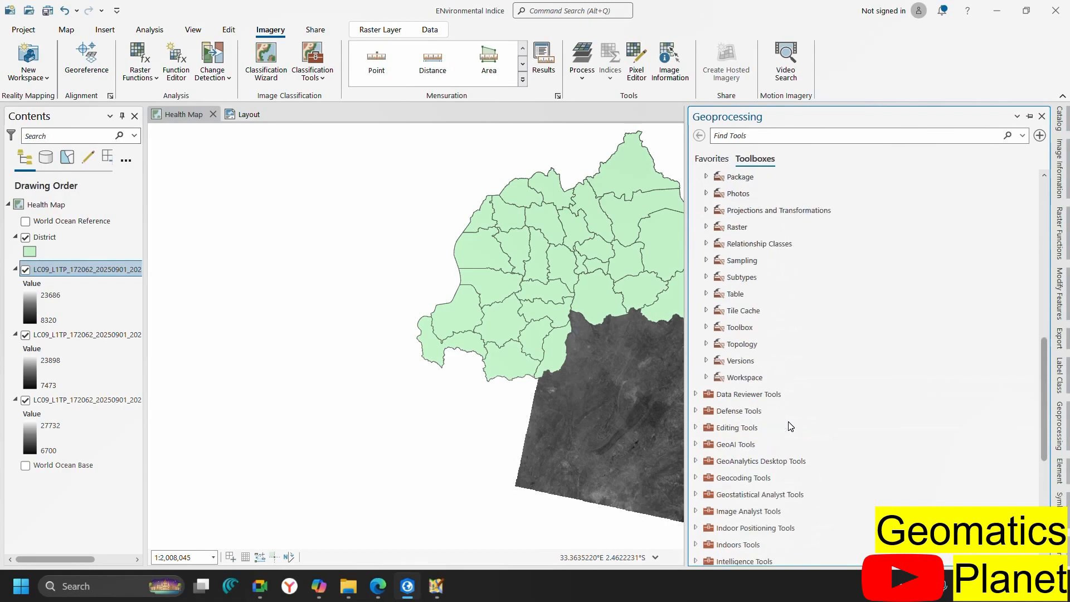
pyautogui.click(707, 228)
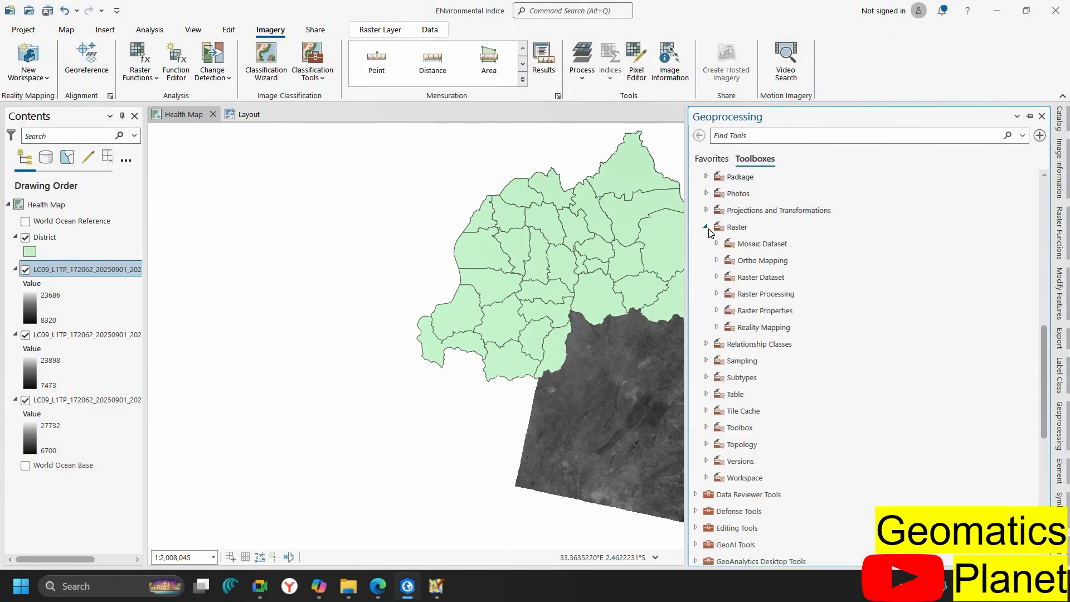
# Open Composite Bands and add B4, B3 and B2 as input rasters
pyautogui.doubleClick(724, 295)
pyautogui.doubleClick(774, 330)
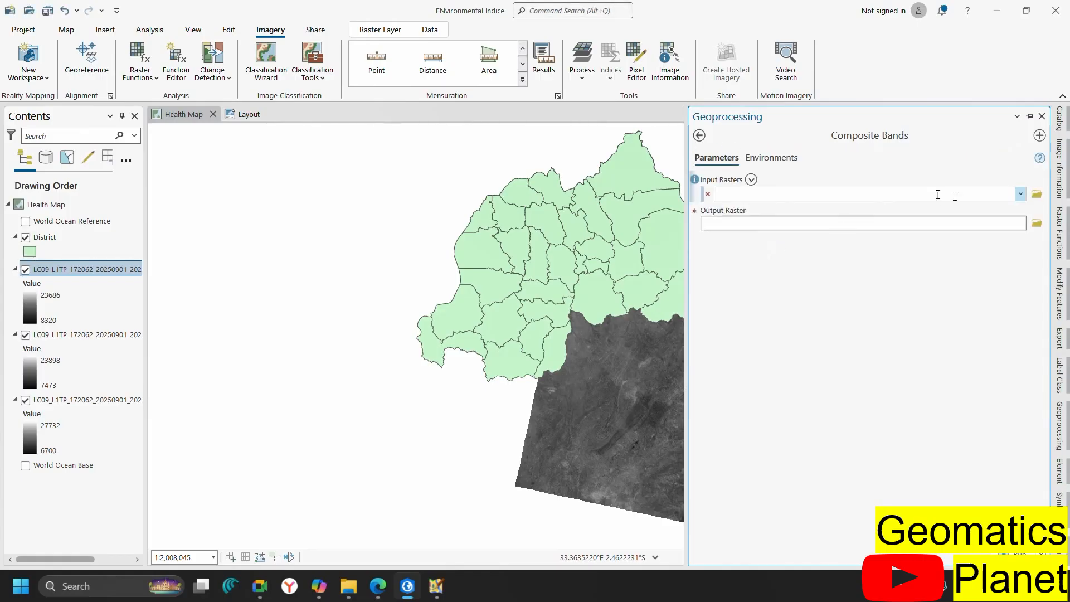
pyautogui.click(1020, 194)
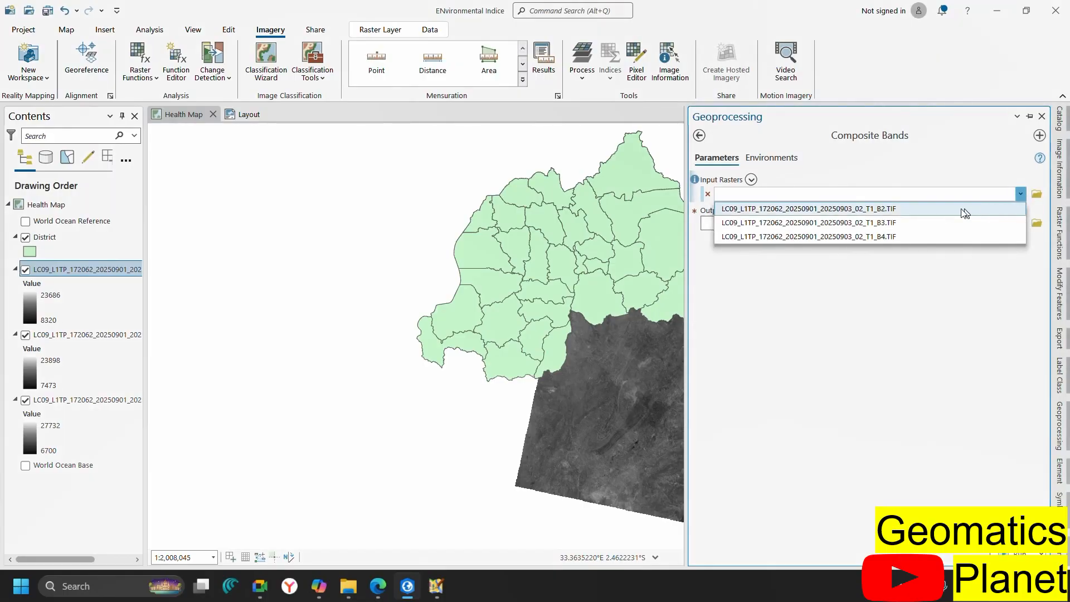
pyautogui.click(922, 239)
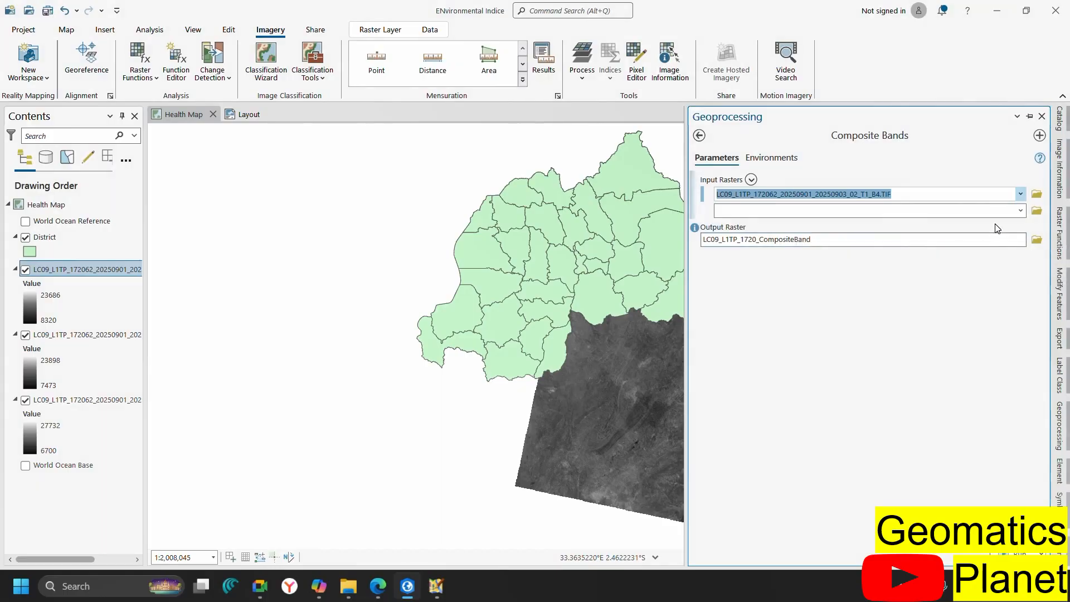
pyautogui.click(1019, 211)
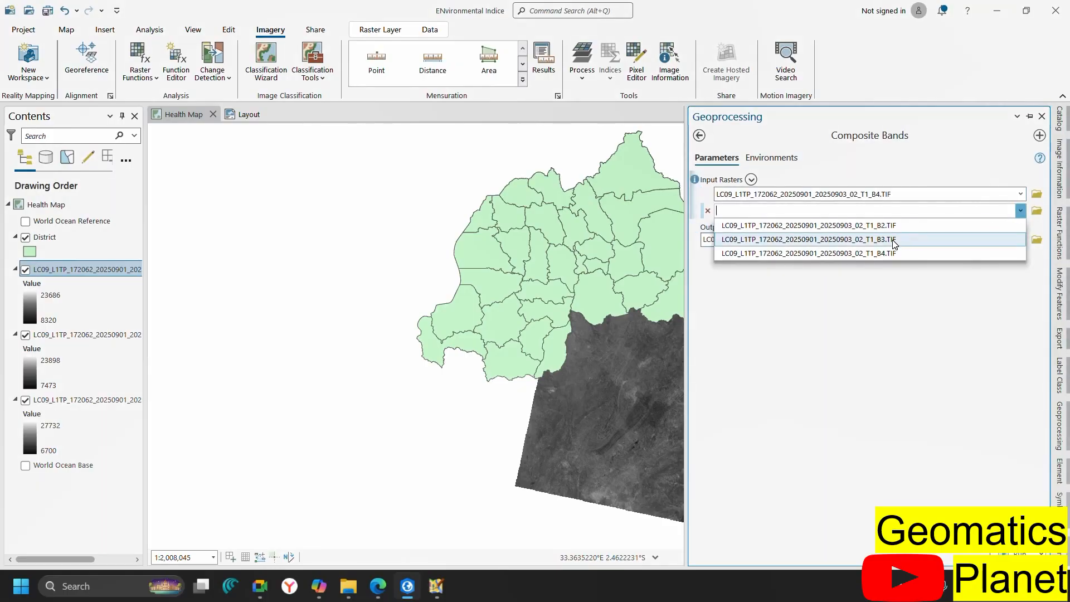
pyautogui.click(1005, 222)
pyautogui.click(1020, 227)
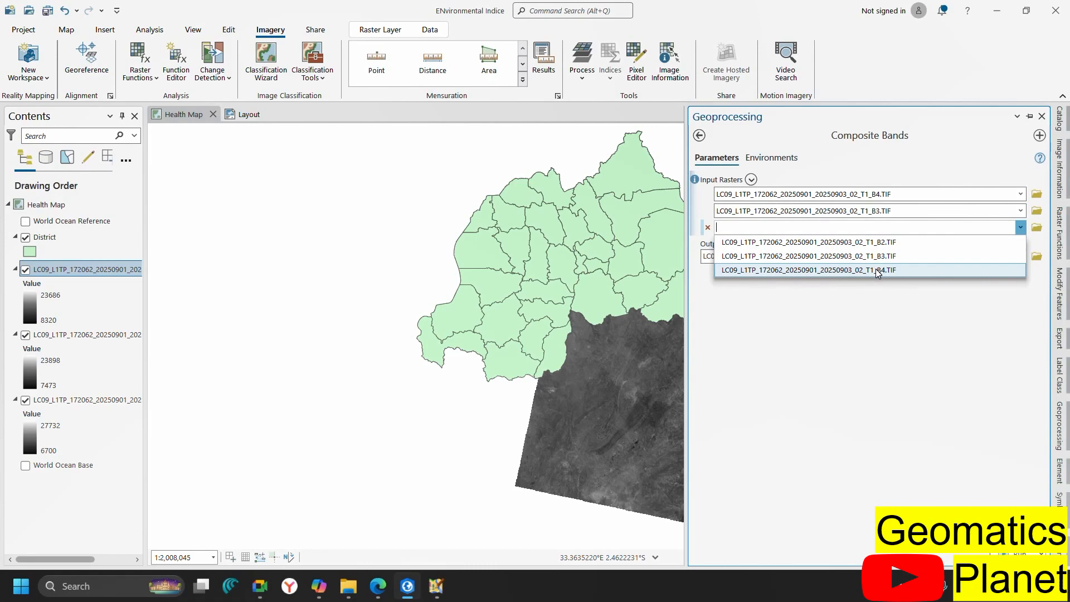
pyautogui.click(856, 248)
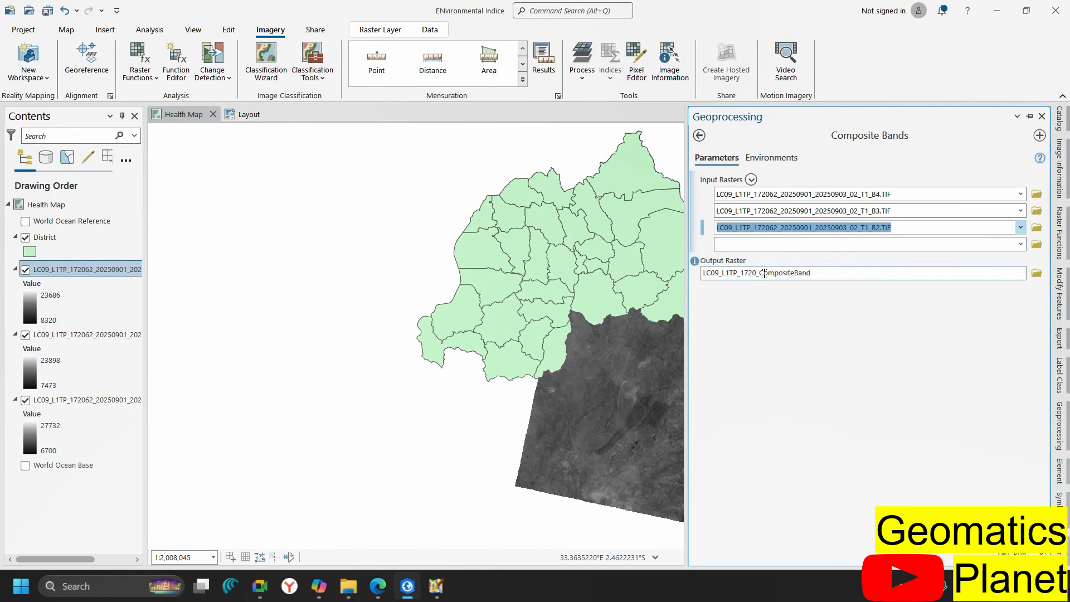
# Trim the output raster name to LC09_L1Band and run the tool
pyautogui.moveTo(827, 273); pyautogui.dragTo(743, 273)
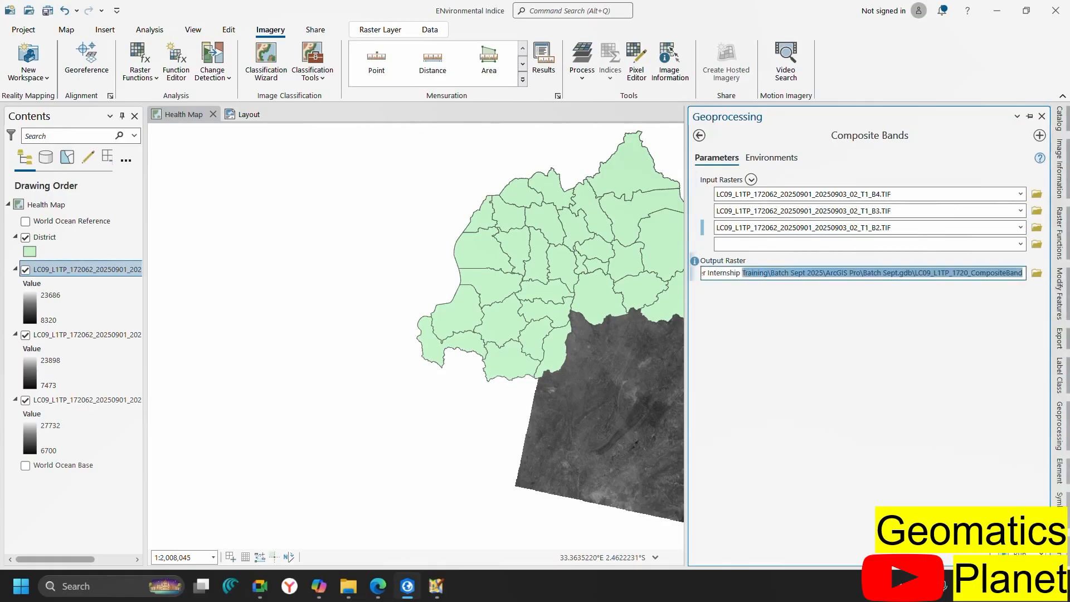
pyautogui.click(981, 269)
pyautogui.press('Delete')
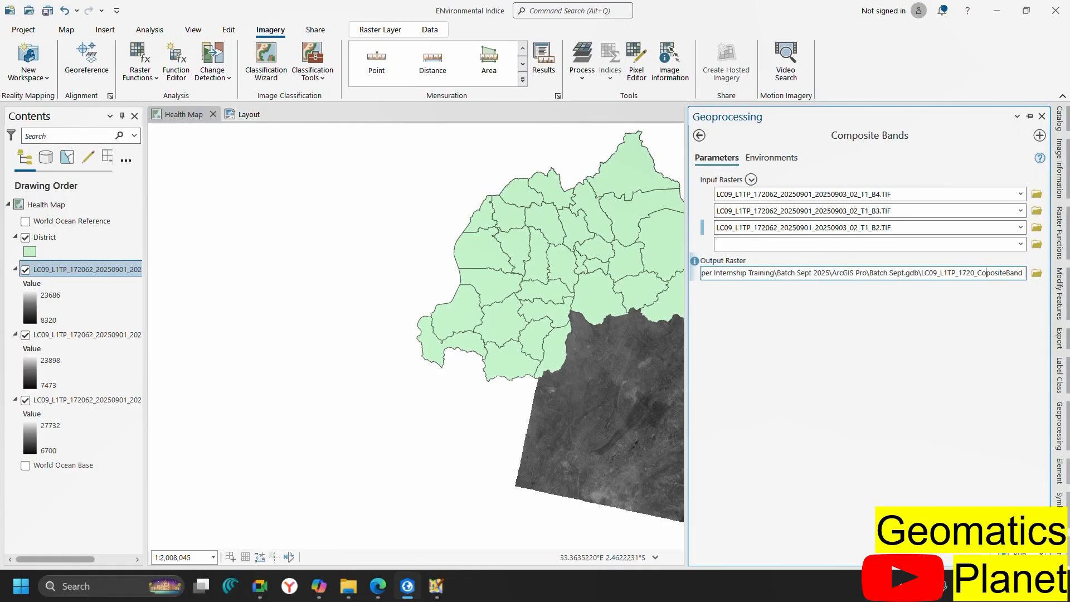
pyautogui.press('Delete')
pyautogui.press('Delete')
pyautogui.press('Delete')
pyautogui.press('Delete')
pyautogui.press('Delete')
pyautogui.press('Delete')
pyautogui.press('BackSpace')
pyautogui.press('BackSpace')
pyautogui.press('BackSpace')
pyautogui.press('BackSpace')
pyautogui.press('BackSpace')
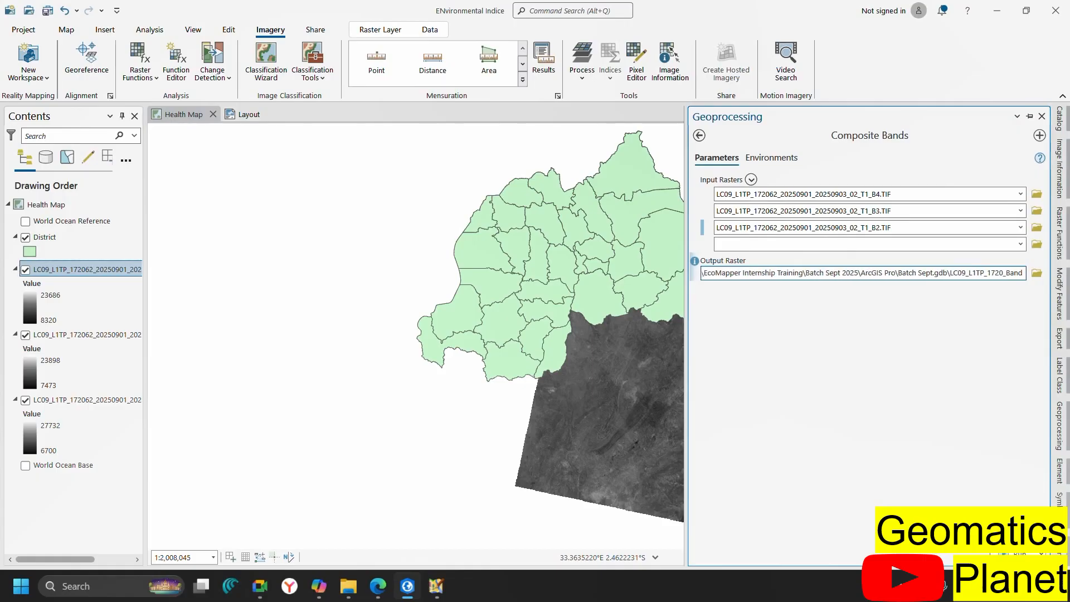
pyautogui.press('BackSpace')
pyautogui.press('BackSpace')
pyautogui.press('BackSpace')
pyautogui.press('BackSpace')
pyautogui.press('BackSpace')
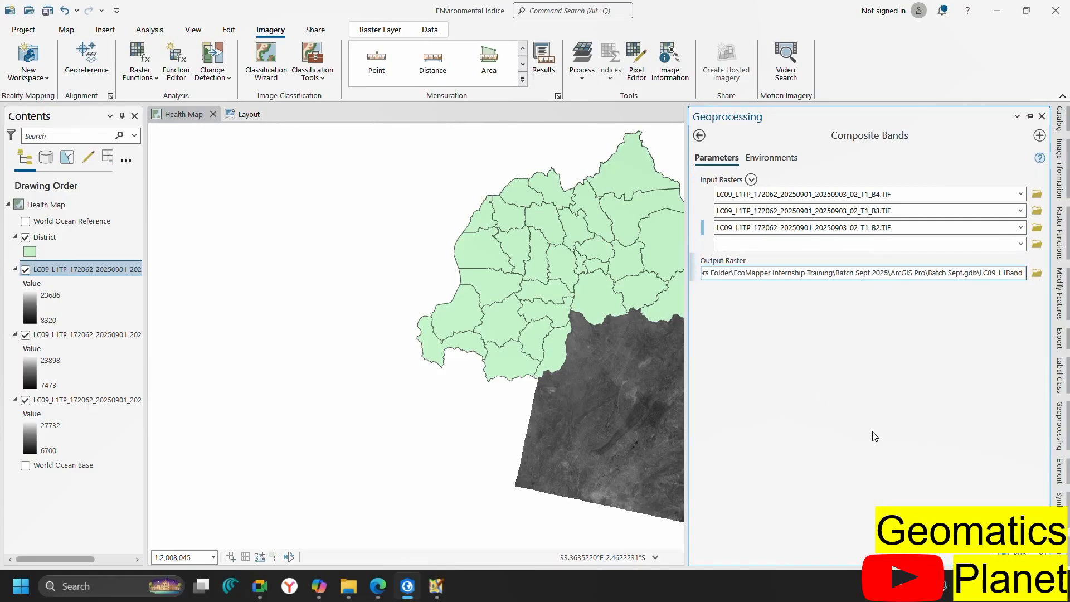
pyautogui.click(1020, 553)
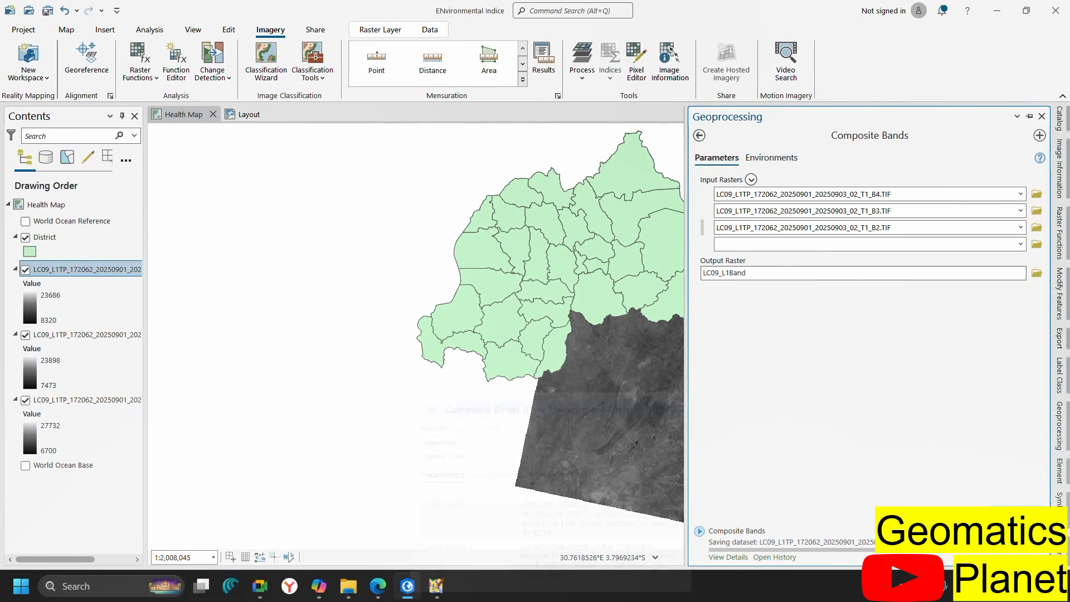
# Open View Details for the running Composite Bands job
pyautogui.click(728, 556)
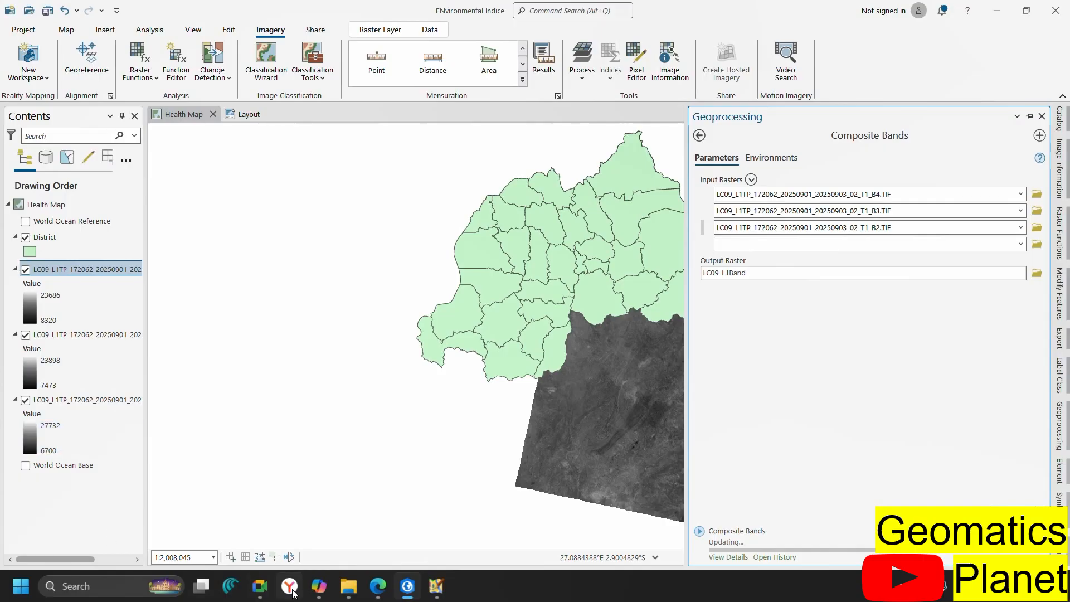
# Read the Edge band-combinations page from Natural Color to NDVI, then return to ArcGIS Pro
pyautogui.moveTo(373, 590)
pyautogui.moveTo(328, 526)
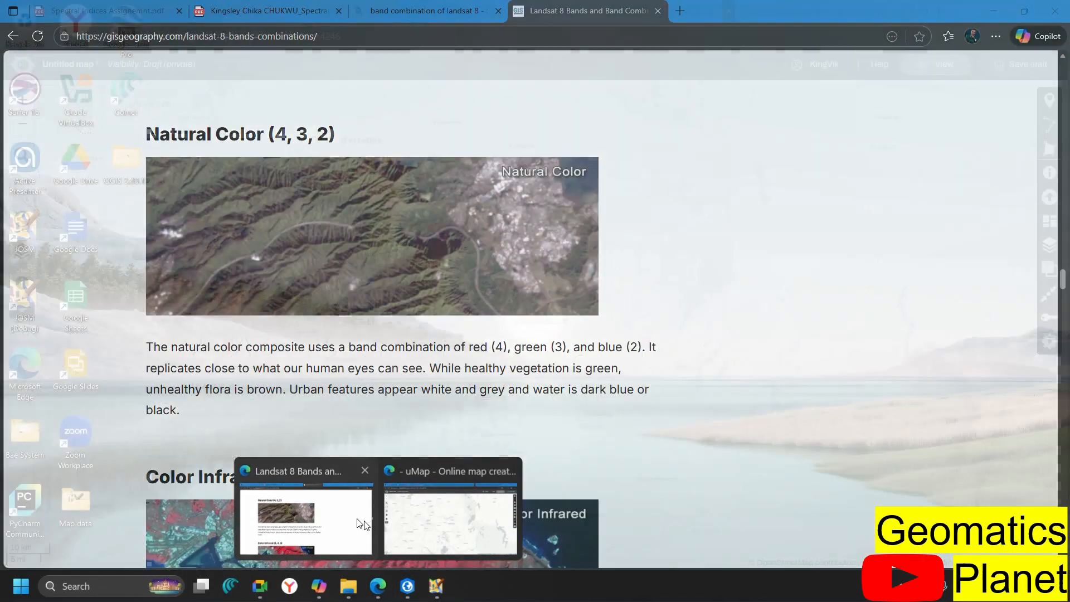
pyautogui.click(329, 530)
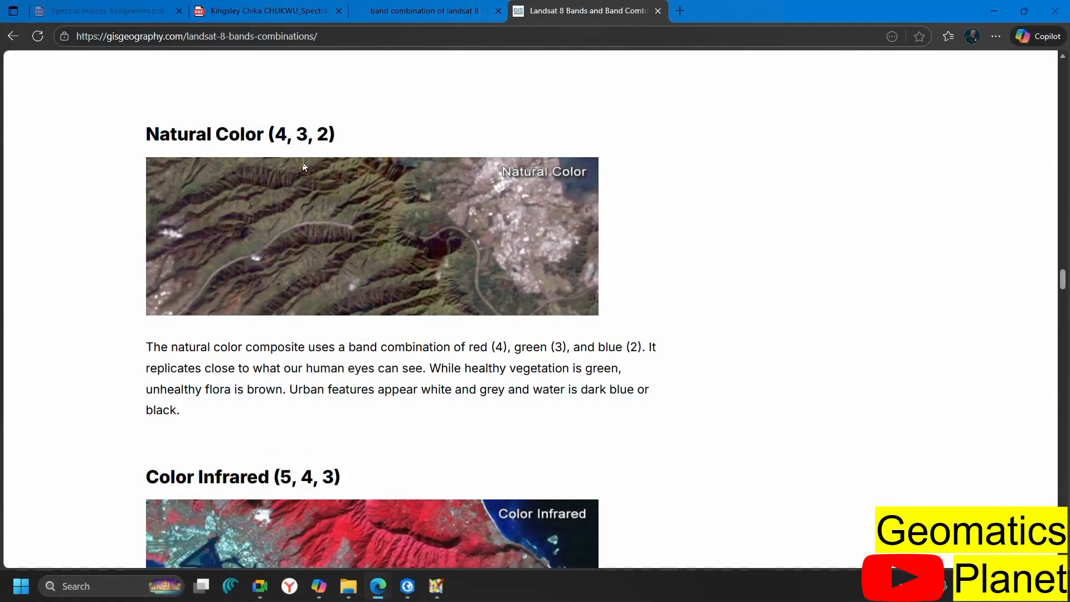
pyautogui.scroll(-3, 301, 365)
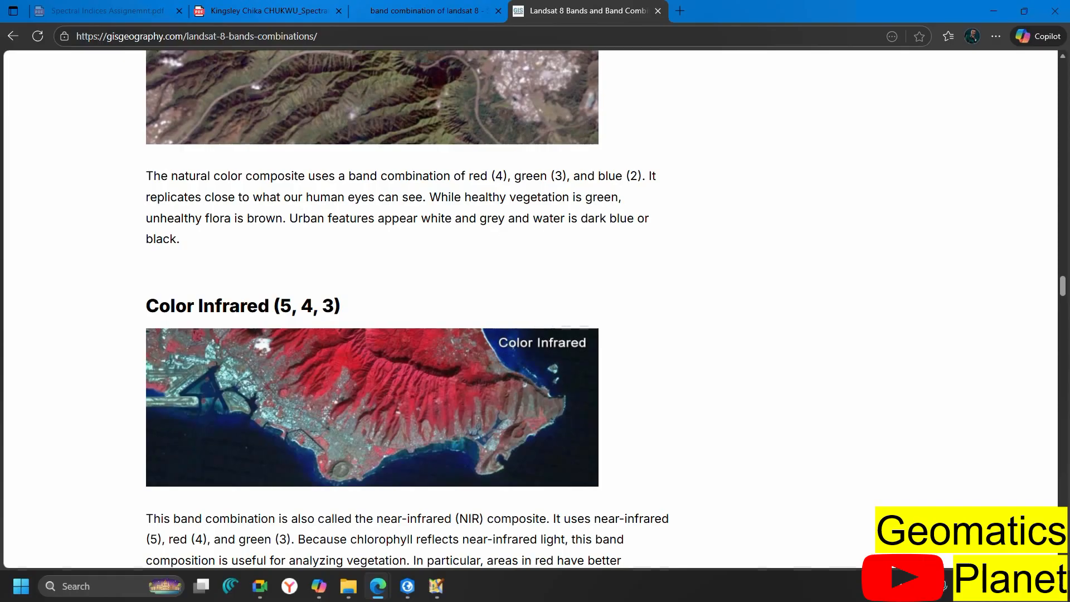
pyautogui.scroll(-2, 427, 243)
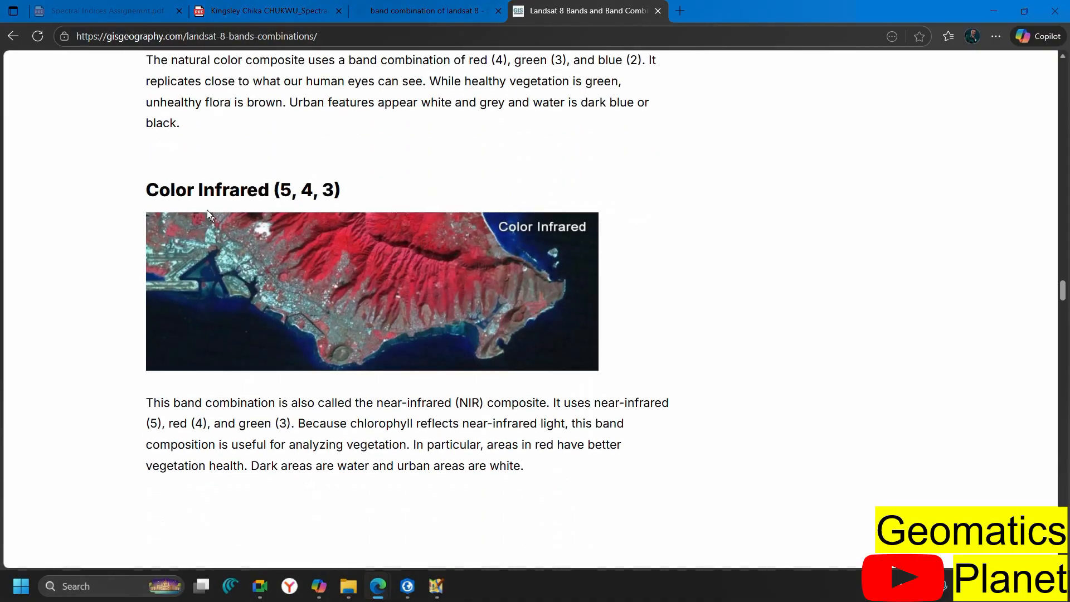
pyautogui.scroll(-2, 425, 214)
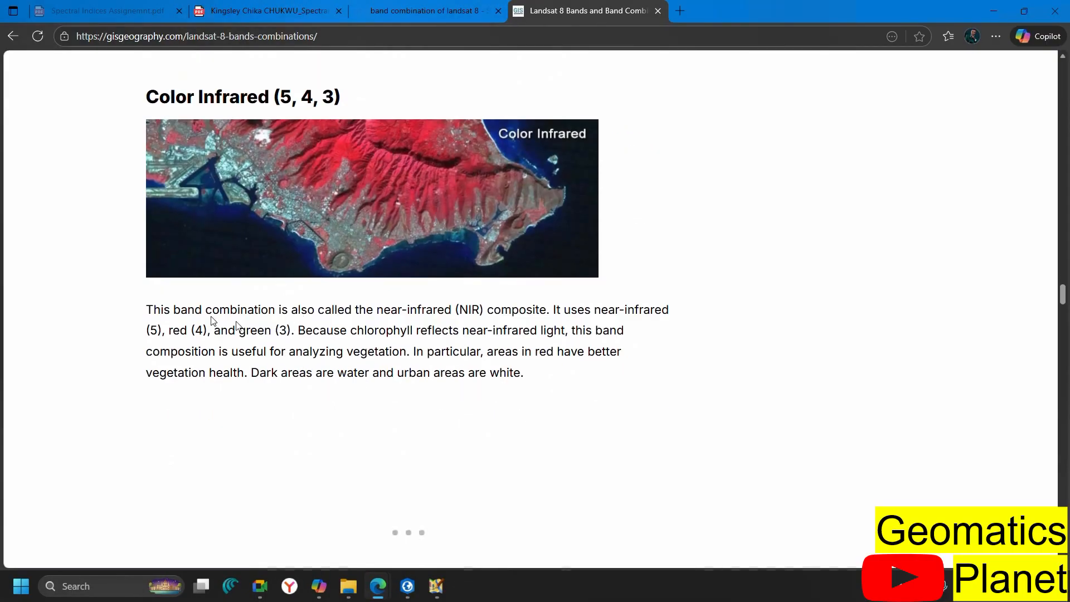
pyautogui.scroll(-8, 405, 326)
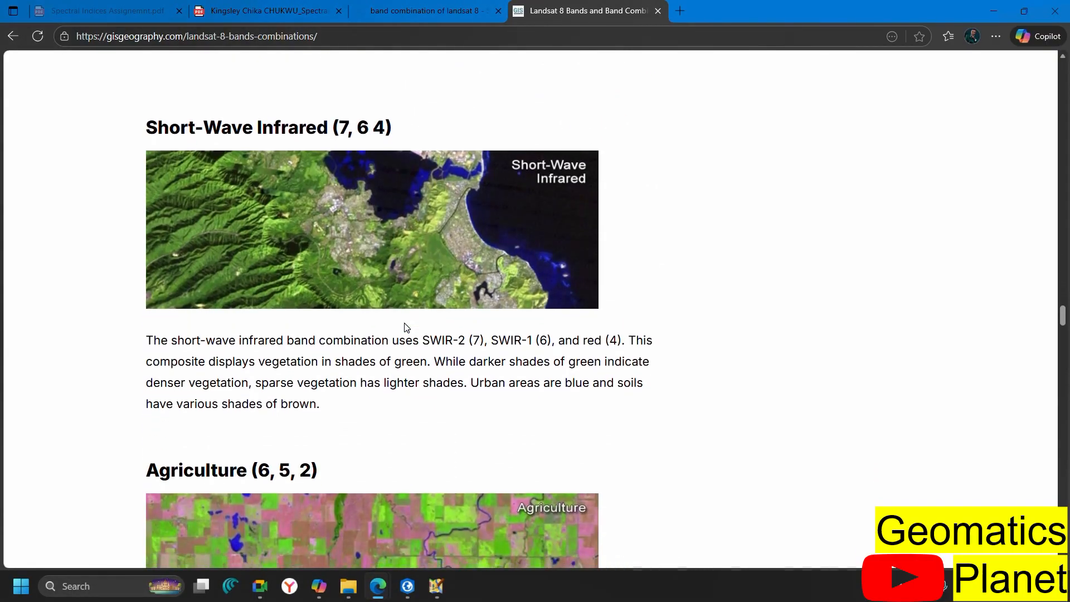
pyautogui.scroll(-3, 408, 376)
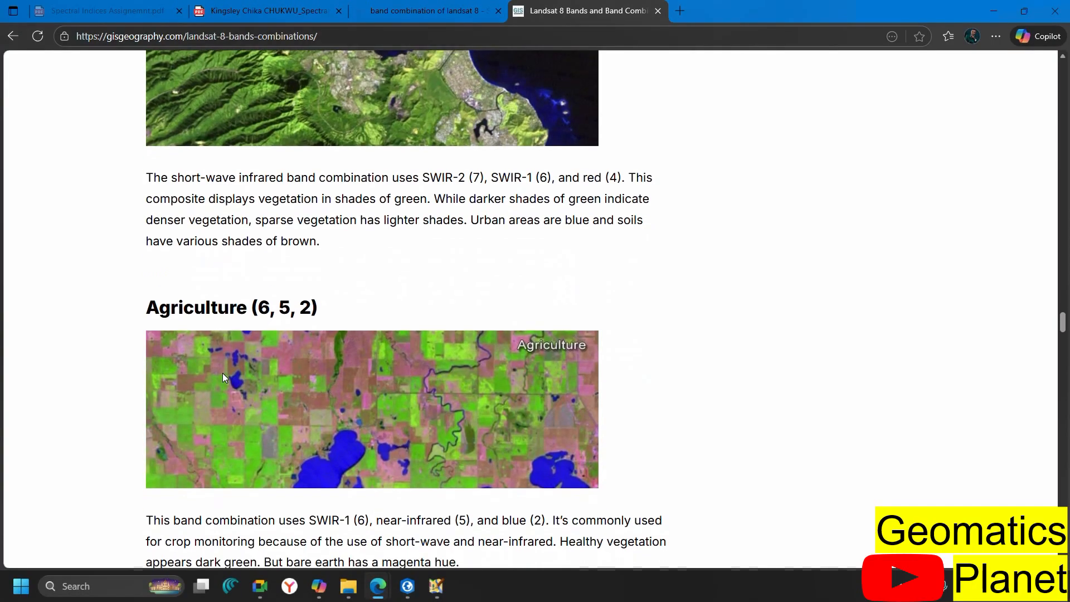
pyautogui.scroll(-3, 222, 373)
pyautogui.scroll(-2, 397, 373)
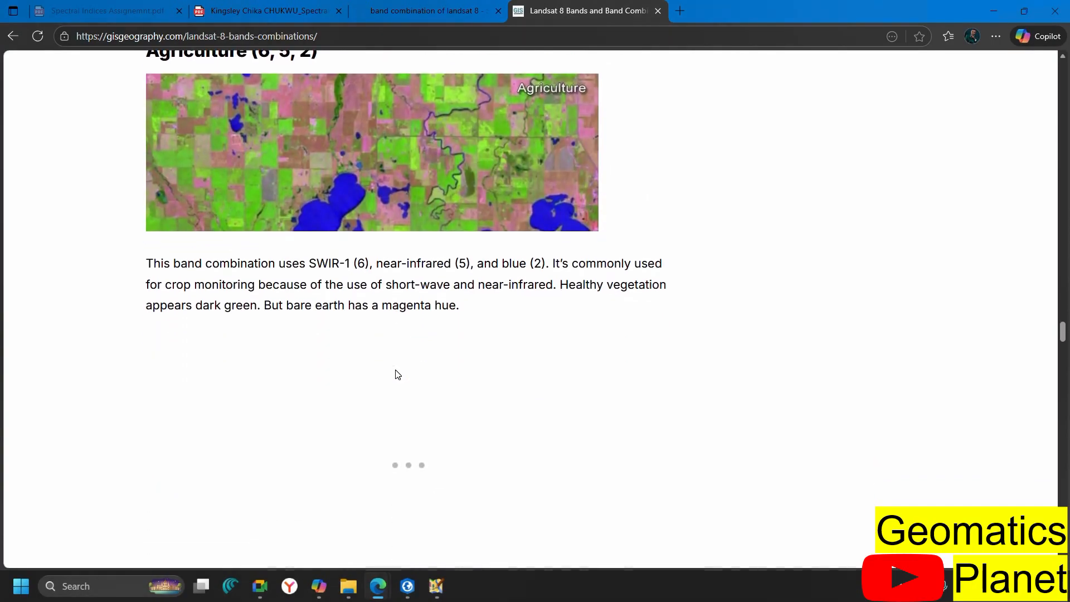
pyautogui.scroll(-7, 397, 373)
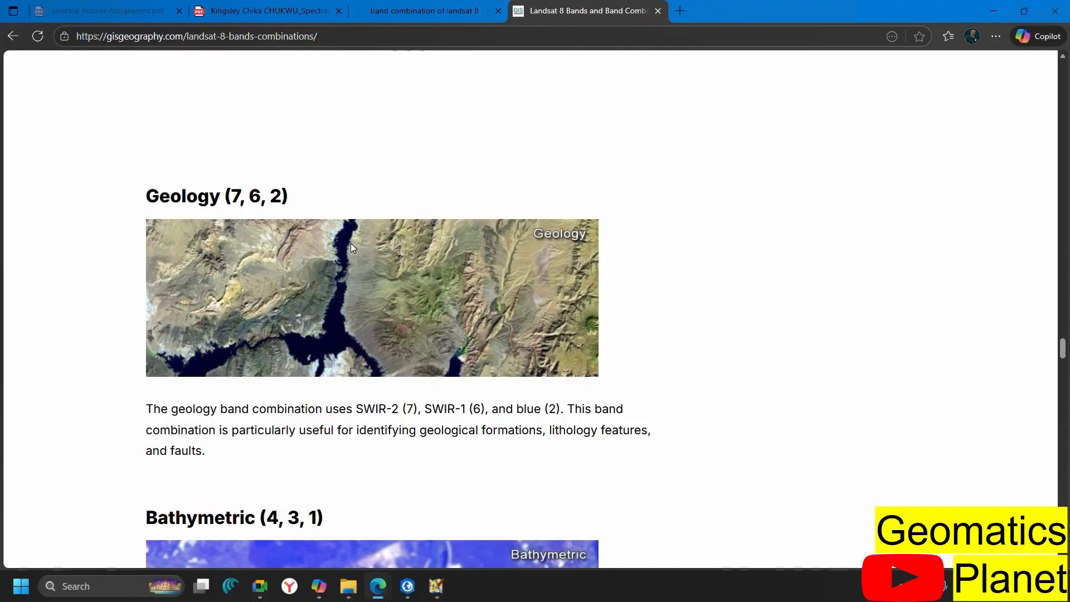
pyautogui.scroll(-5, 284, 323)
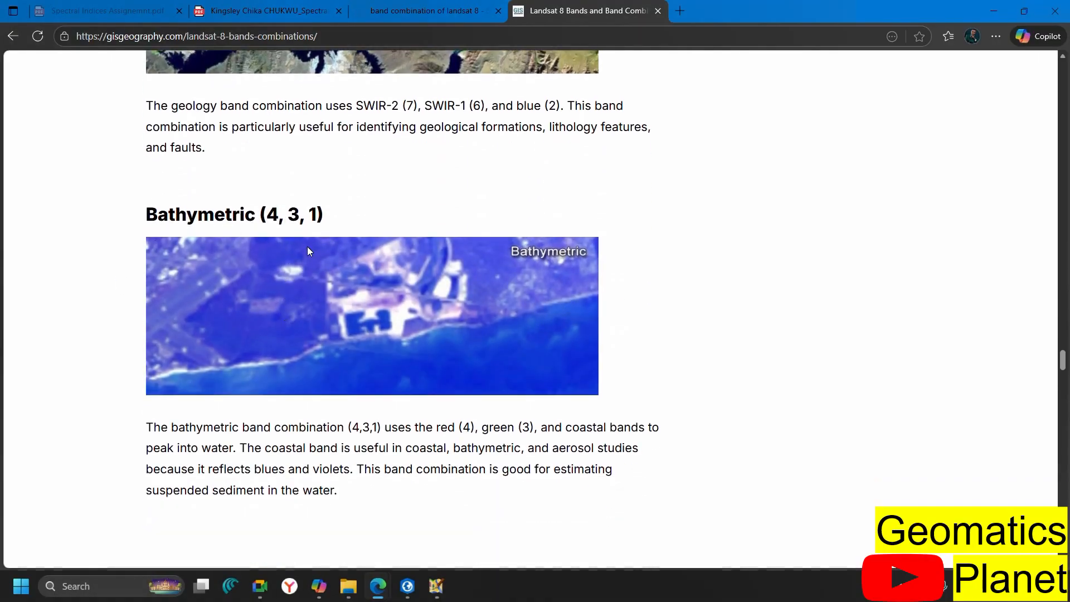
pyautogui.scroll(-3, 308, 248)
pyautogui.scroll(-10, 307, 249)
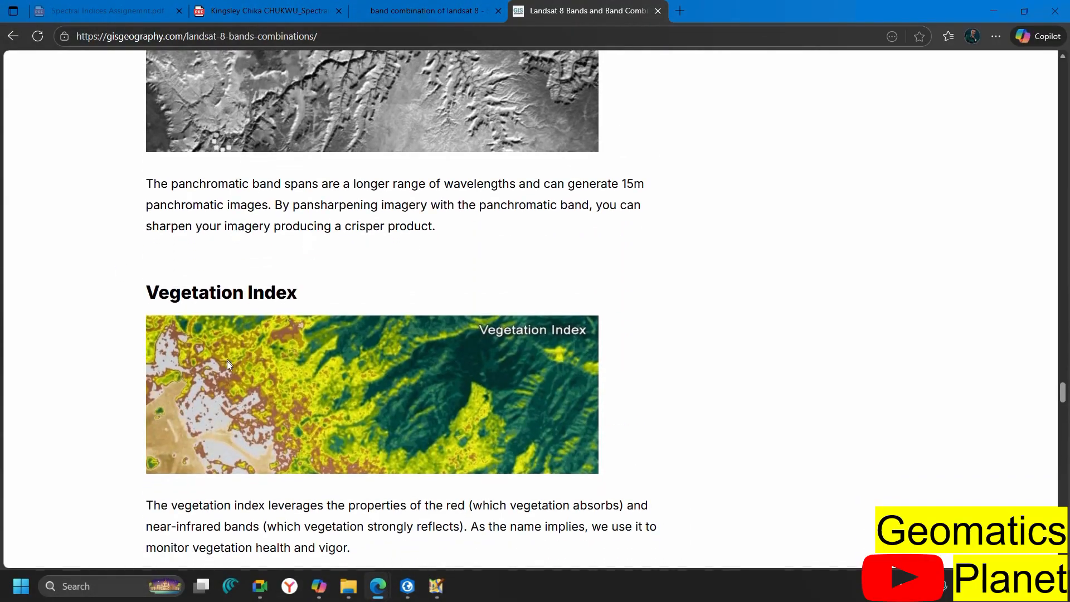
pyautogui.scroll(-3, 366, 352)
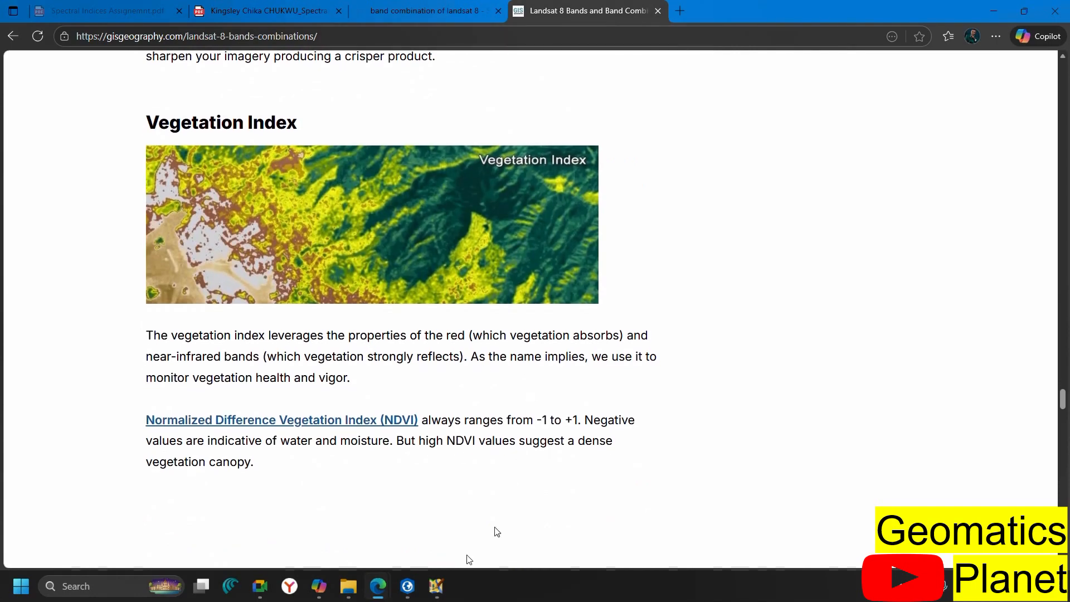
pyautogui.click(407, 586)
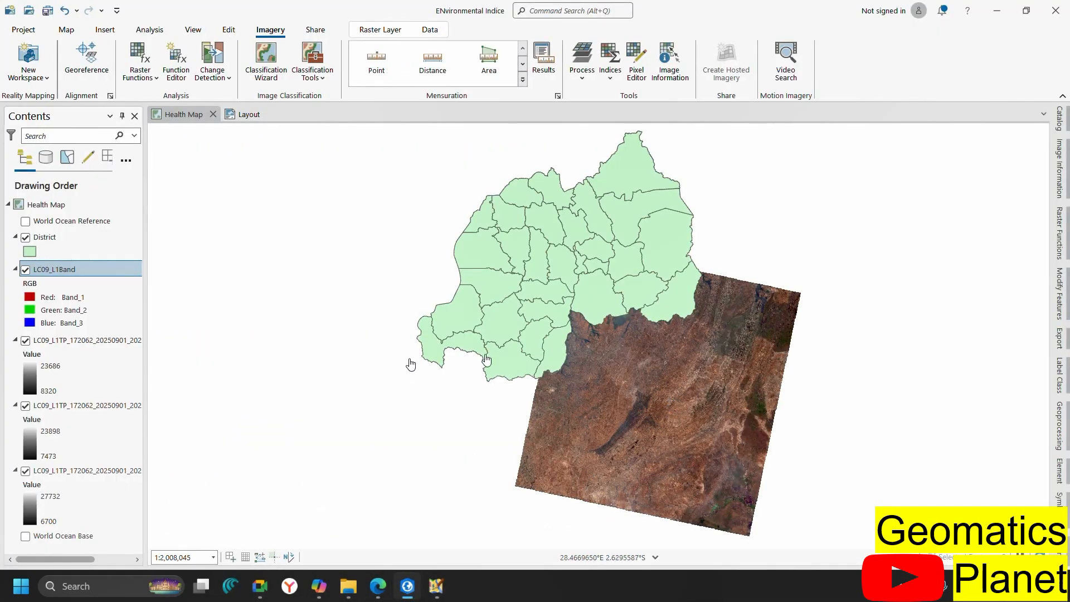
# Toggle the composite and two single-band Landsat layers off, then show the LC09_L1Band composite again
pyautogui.click(25, 271)
pyautogui.click(10, 270)
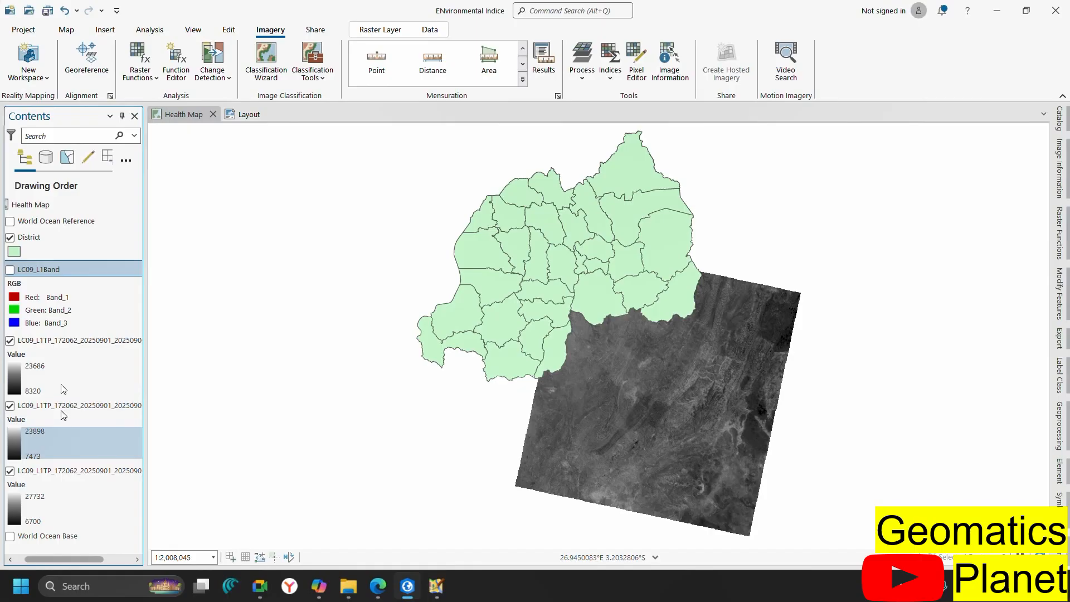
pyautogui.click(10, 340)
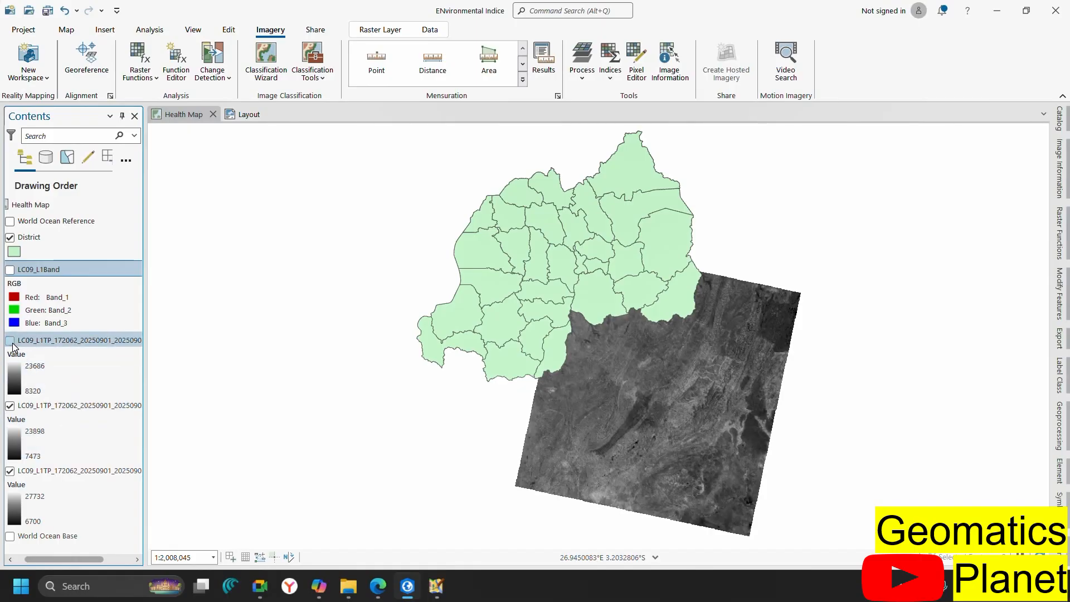
pyautogui.click(10, 405)
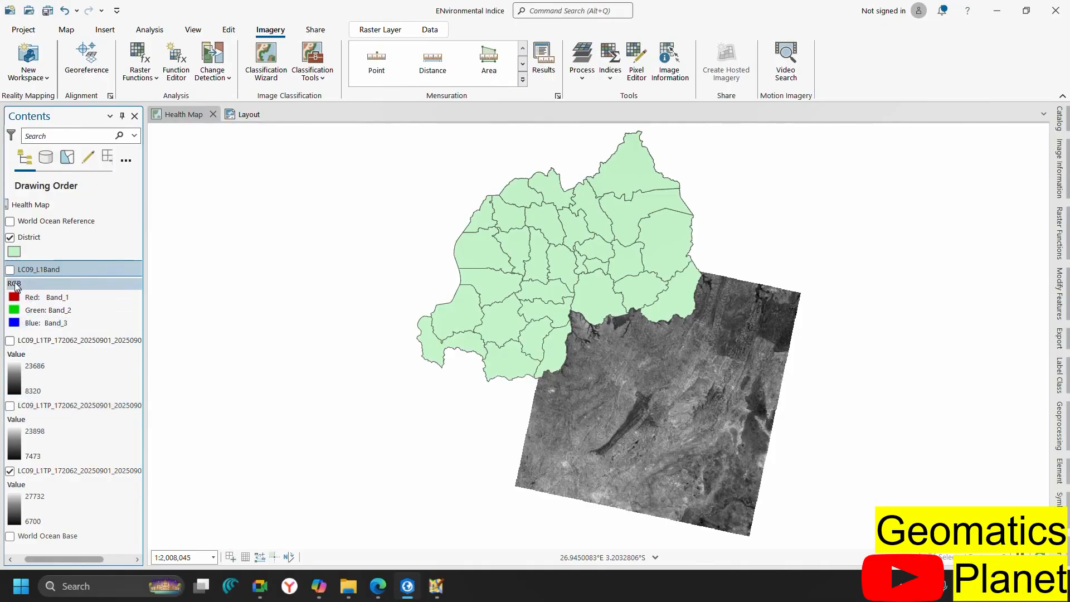
pyautogui.click(10, 270)
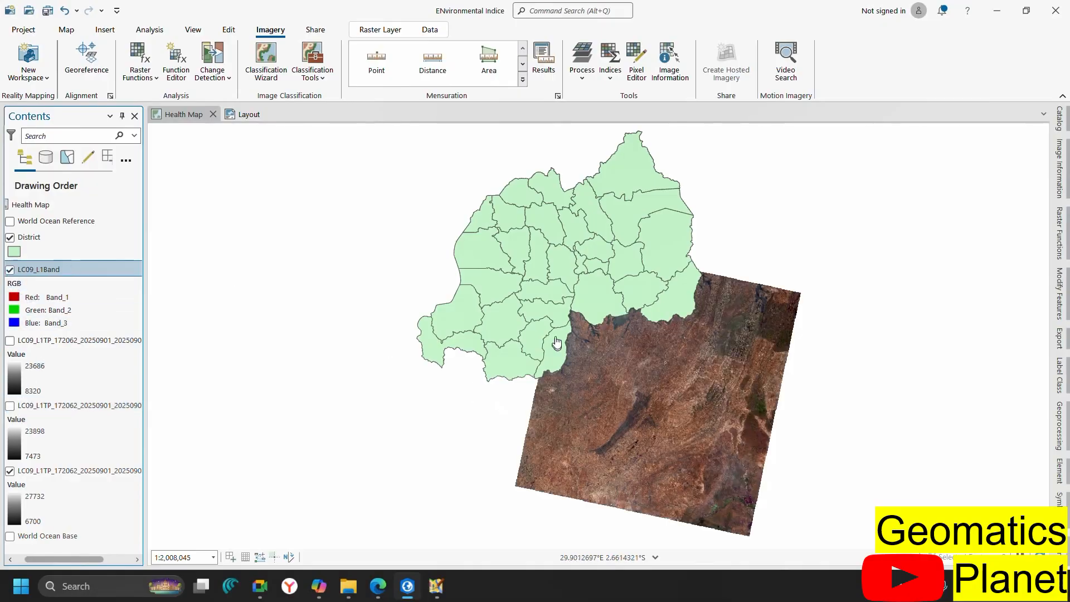
pyautogui.scroll(2, 556, 341)
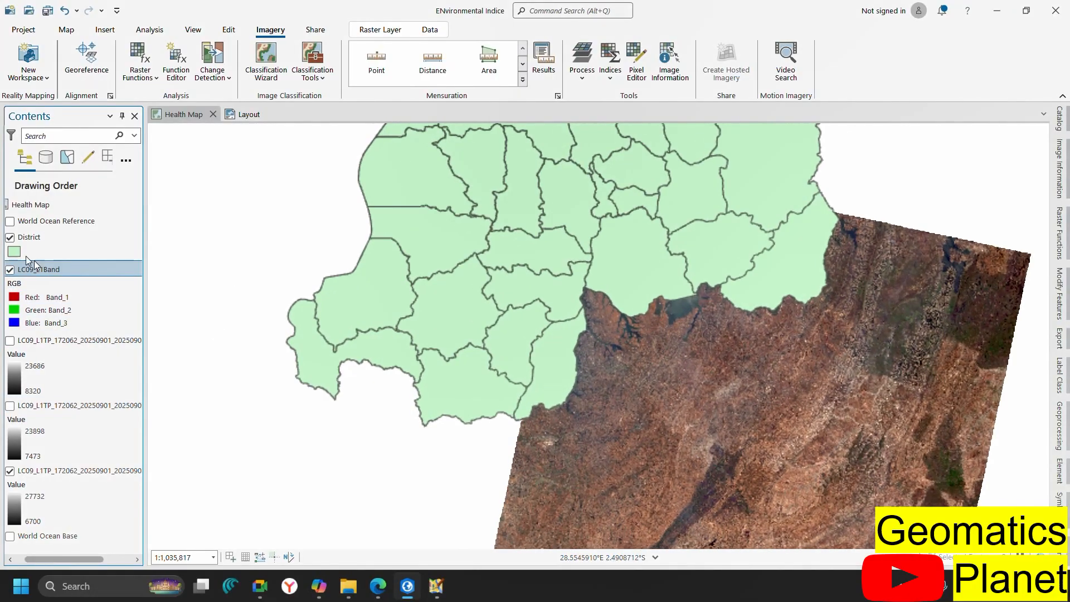
# Hide District boundaries and the composite to compare with the grey band, then bring up Raster Layer settings
pyautogui.click(9, 238)
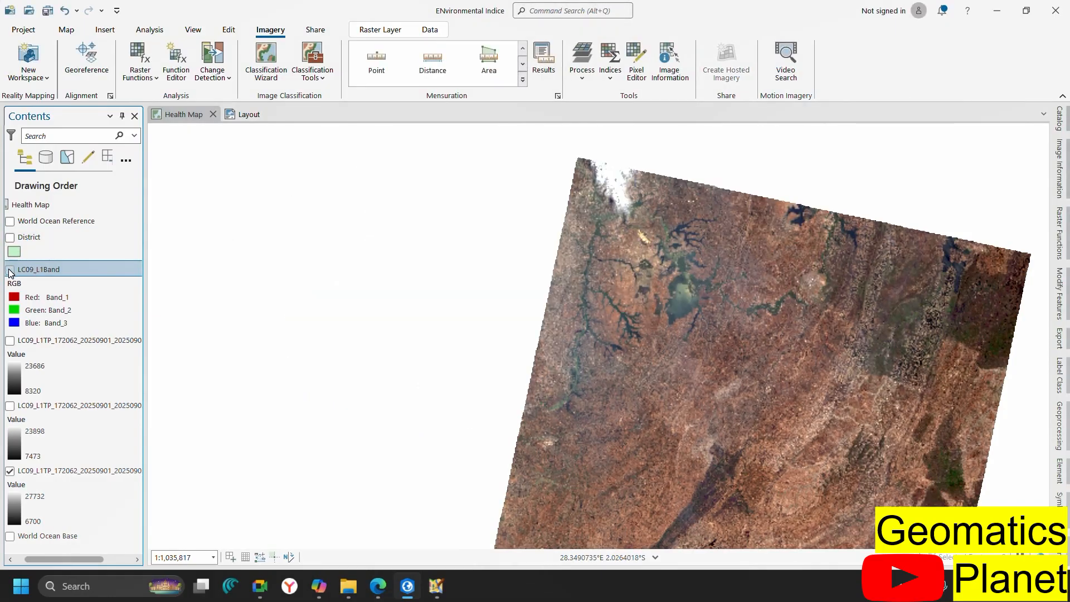
pyautogui.click(9, 269)
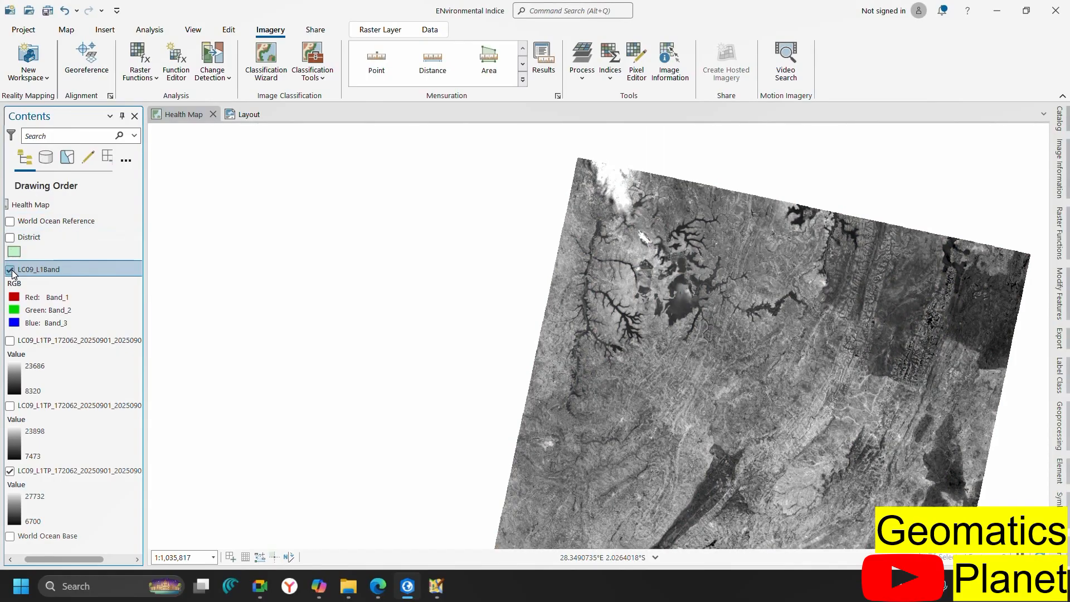
pyautogui.scroll(4, 697, 275)
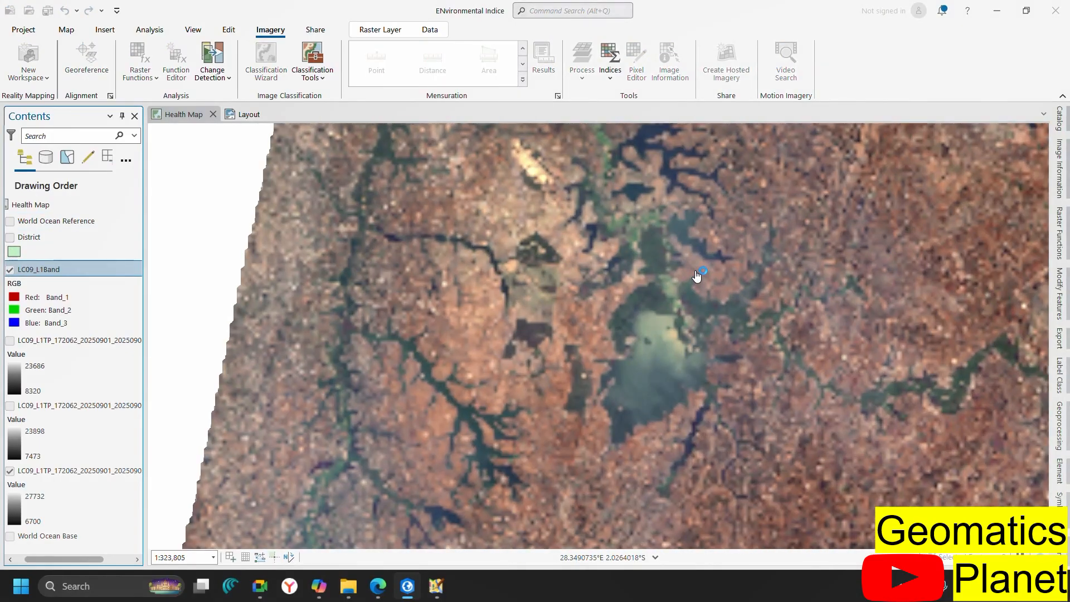
pyautogui.scroll(-1, 590, 287)
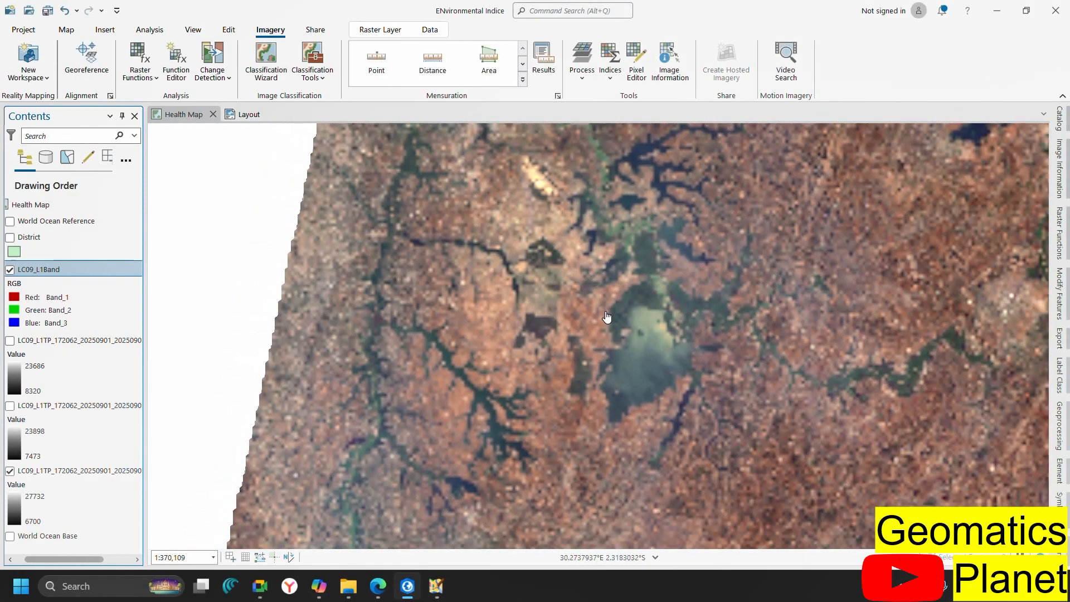
pyautogui.scroll(-2, 607, 317)
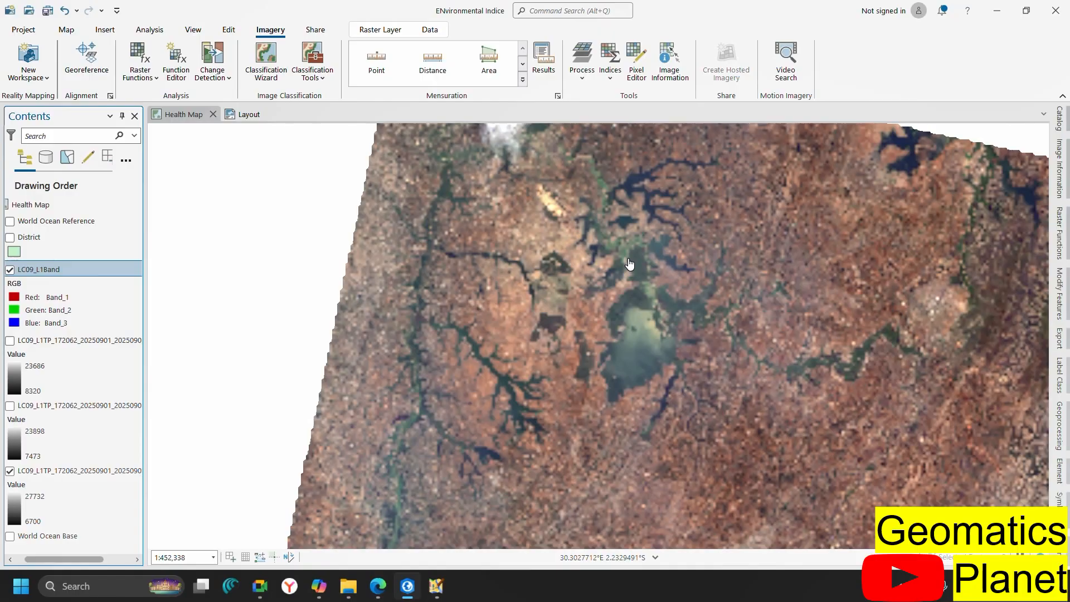
pyautogui.scroll(-1, 621, 341)
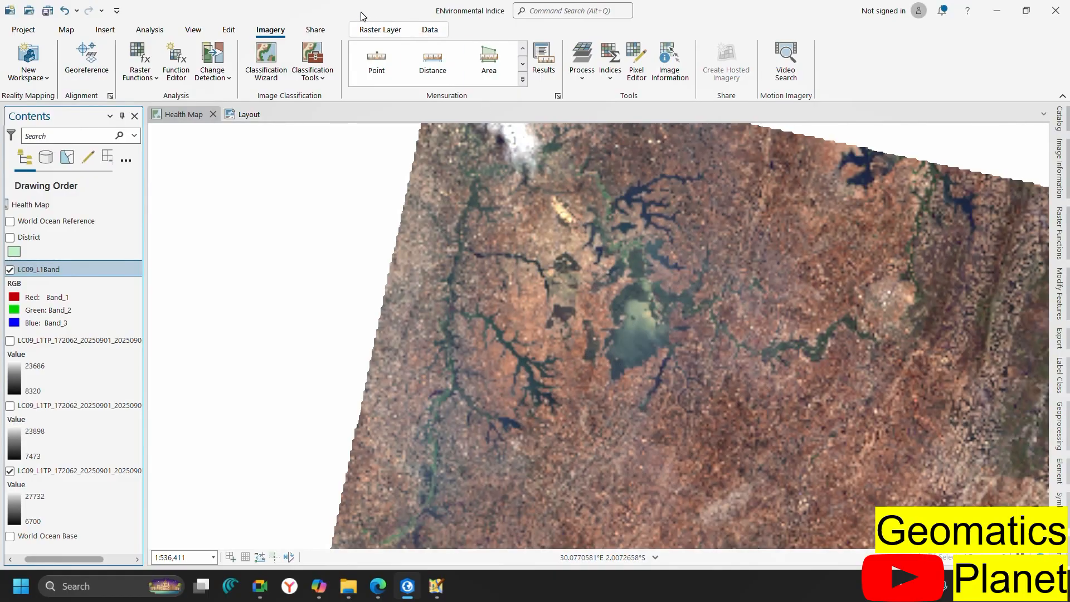
pyautogui.click(377, 28)
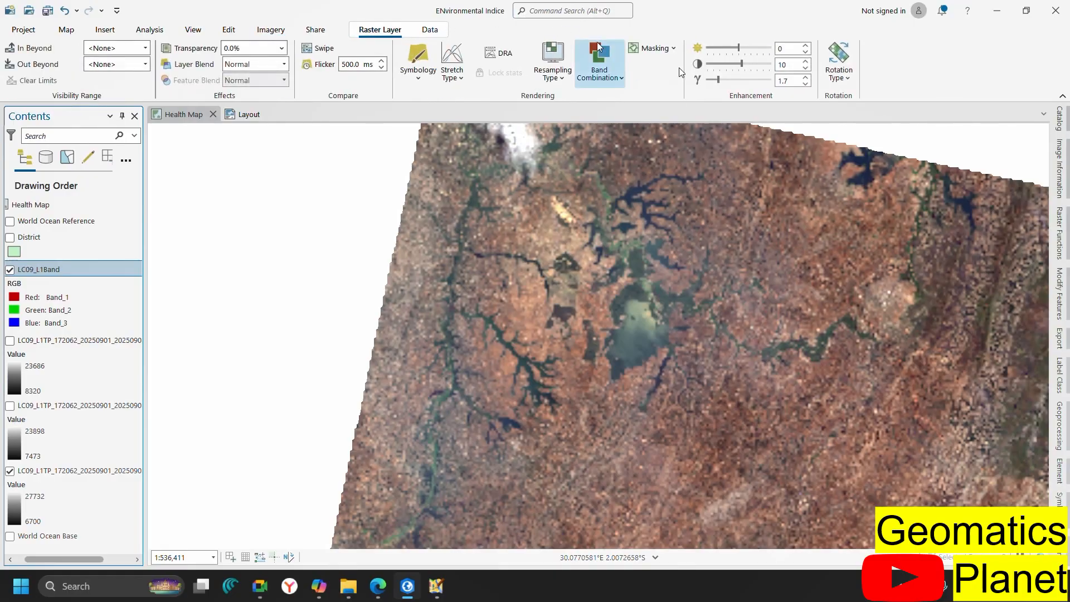
# Enable DRA on the LC09_L1Band composite, check its Contents legend, and zoom around the lake
pyautogui.click(495, 54)
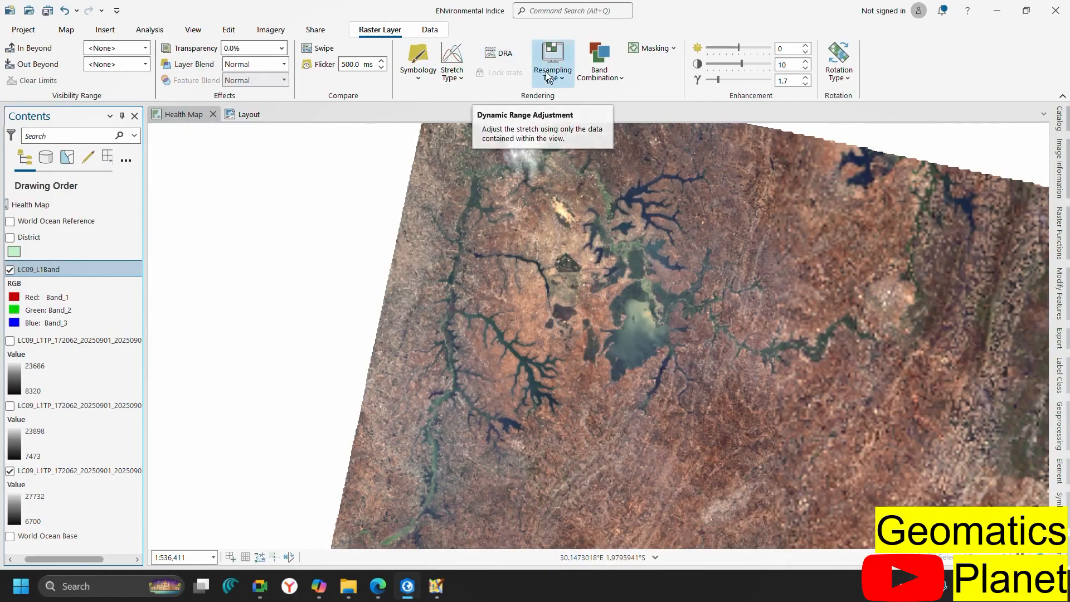
pyautogui.click(487, 59)
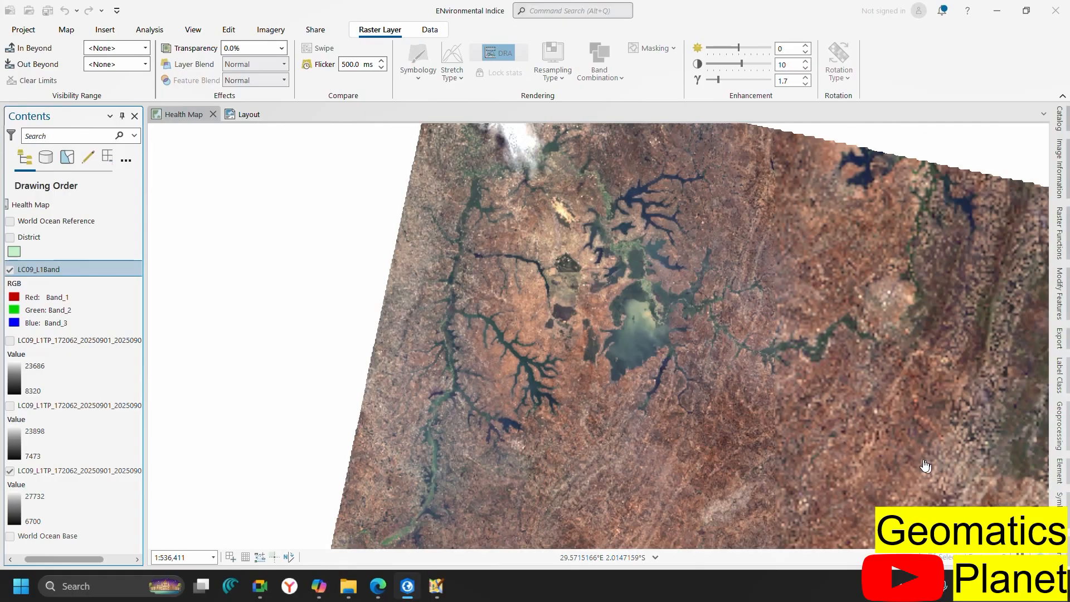
pyautogui.click(71, 486)
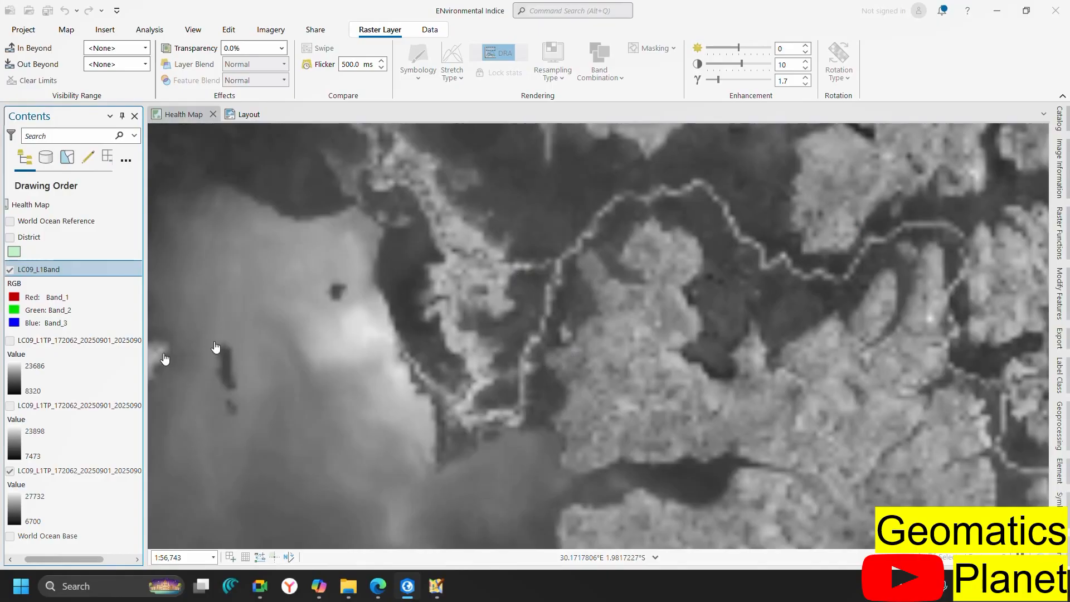
pyautogui.click(40, 284)
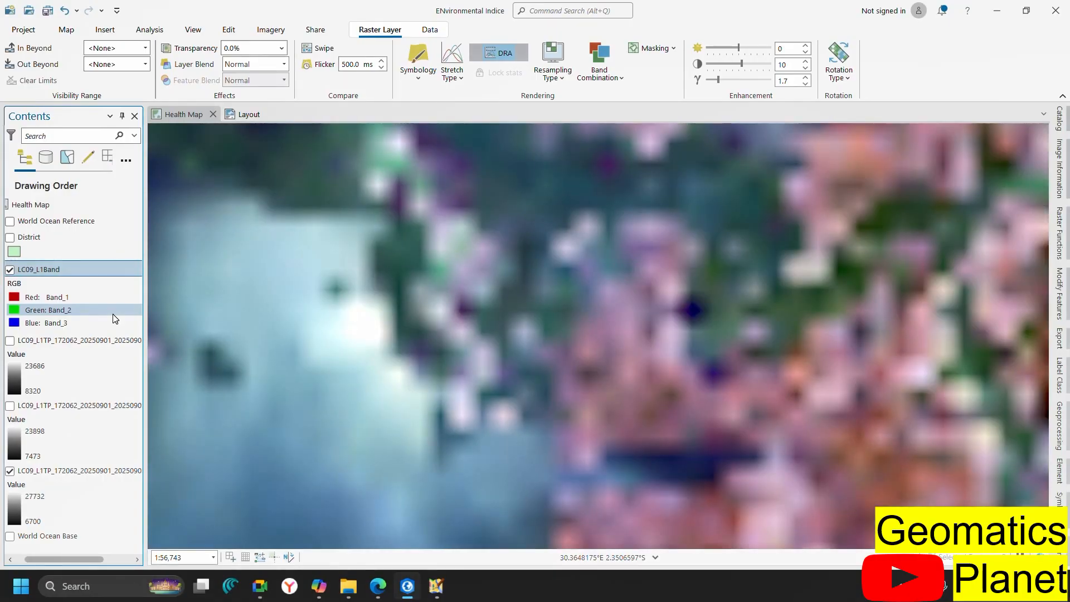
pyautogui.scroll(-3, 575, 374)
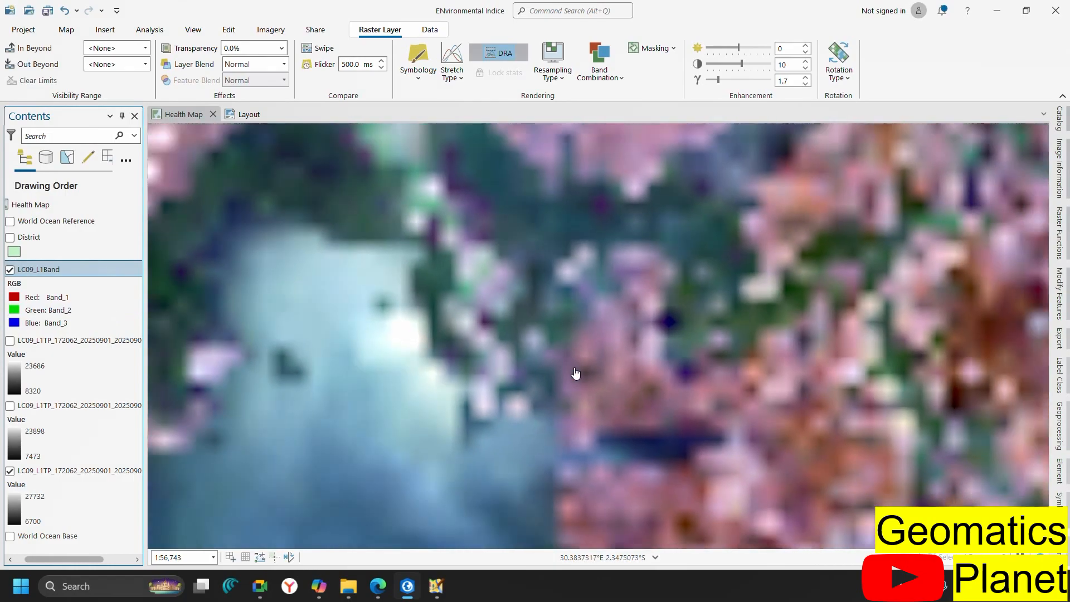
pyautogui.scroll(-5, 576, 373)
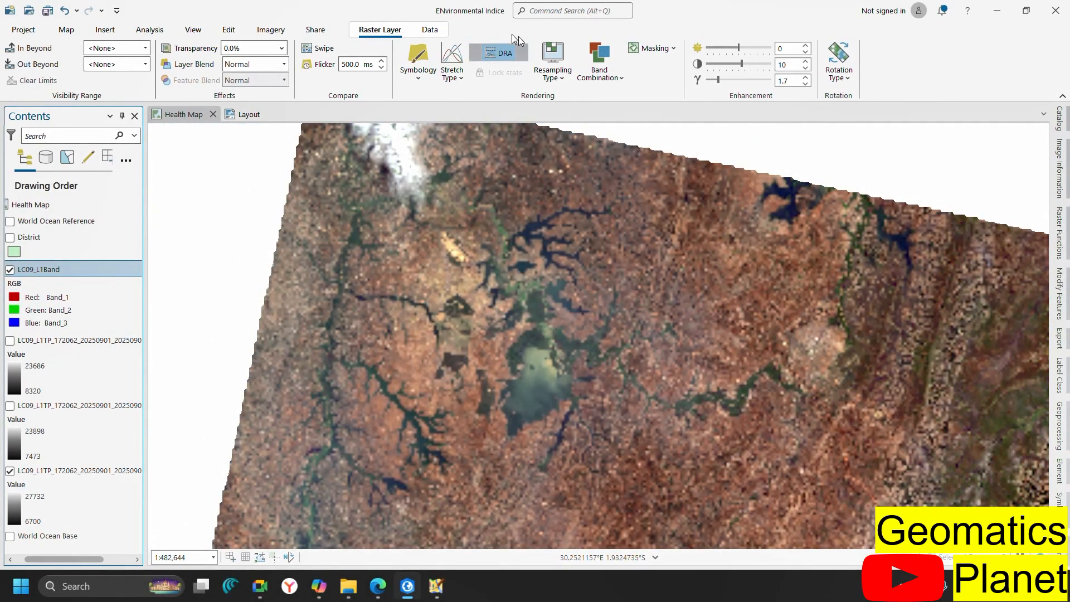
pyautogui.scroll(2, 547, 351)
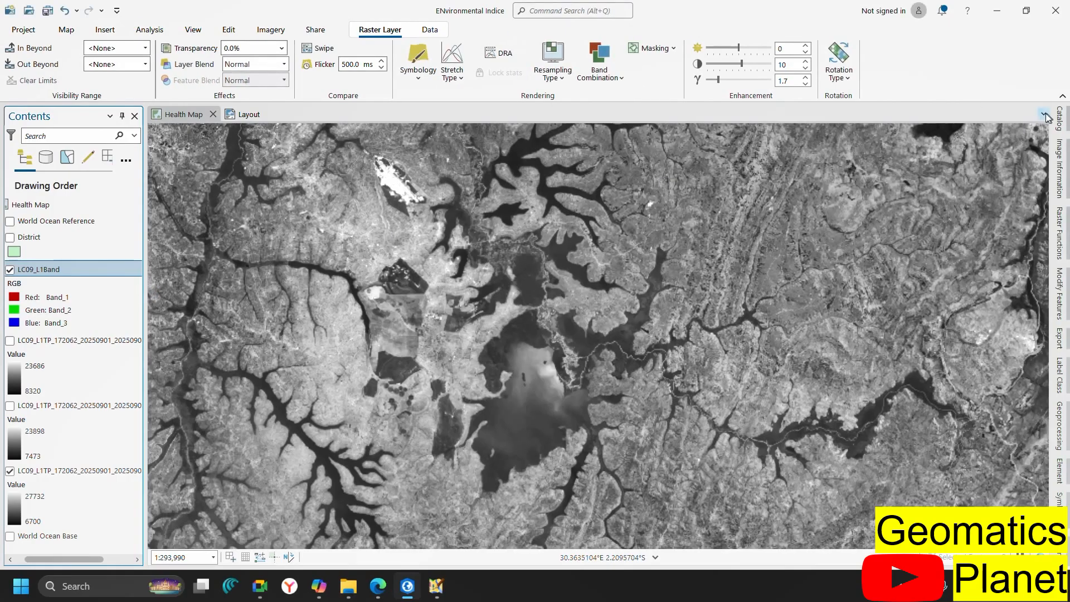
# Start Add Data and paste in the Landsat scene folder path copied from File Explorer
pyautogui.click(64, 32)
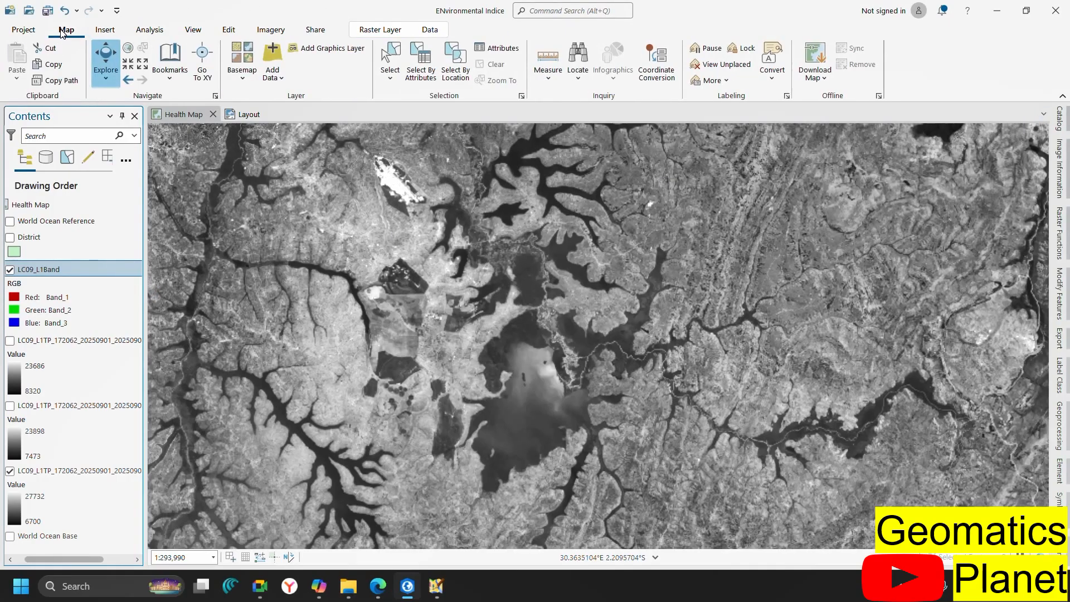
pyautogui.click(274, 59)
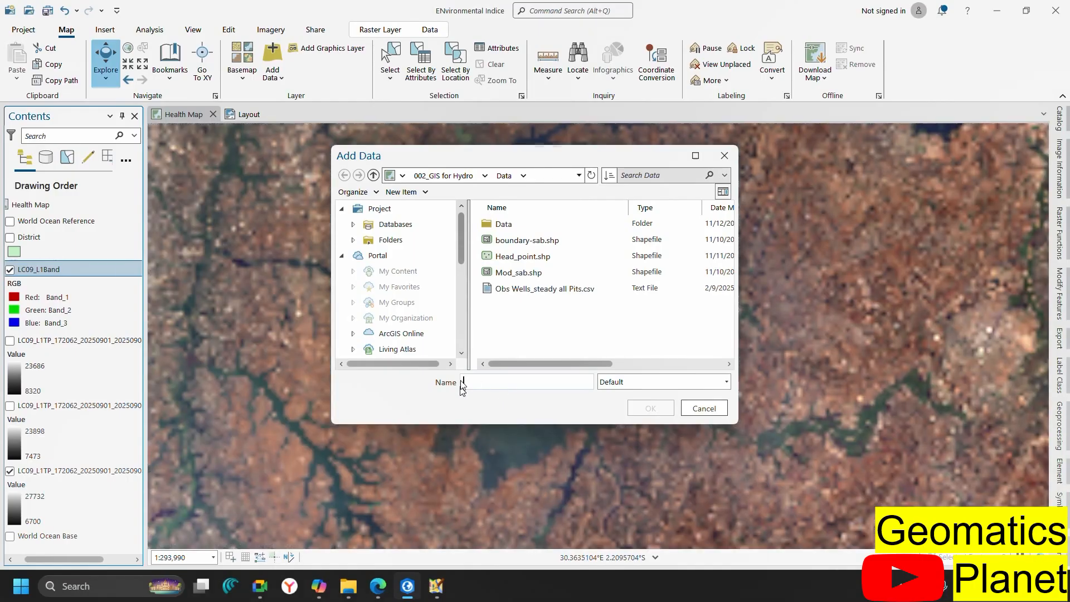
pyautogui.click(348, 585)
pyautogui.click(674, 38)
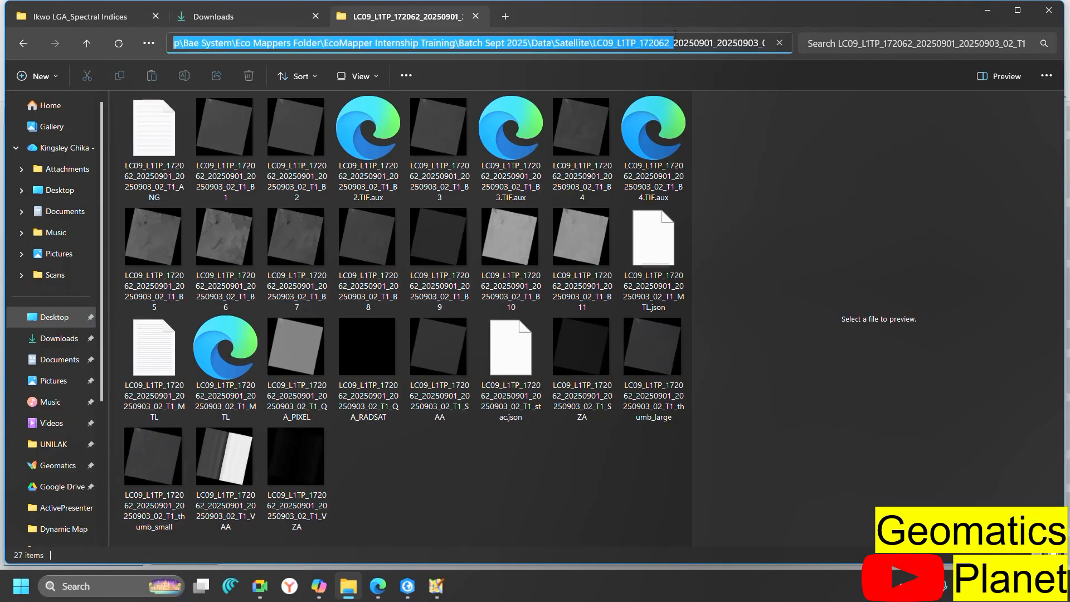
pyautogui.hotkey('ctrl', 'a')
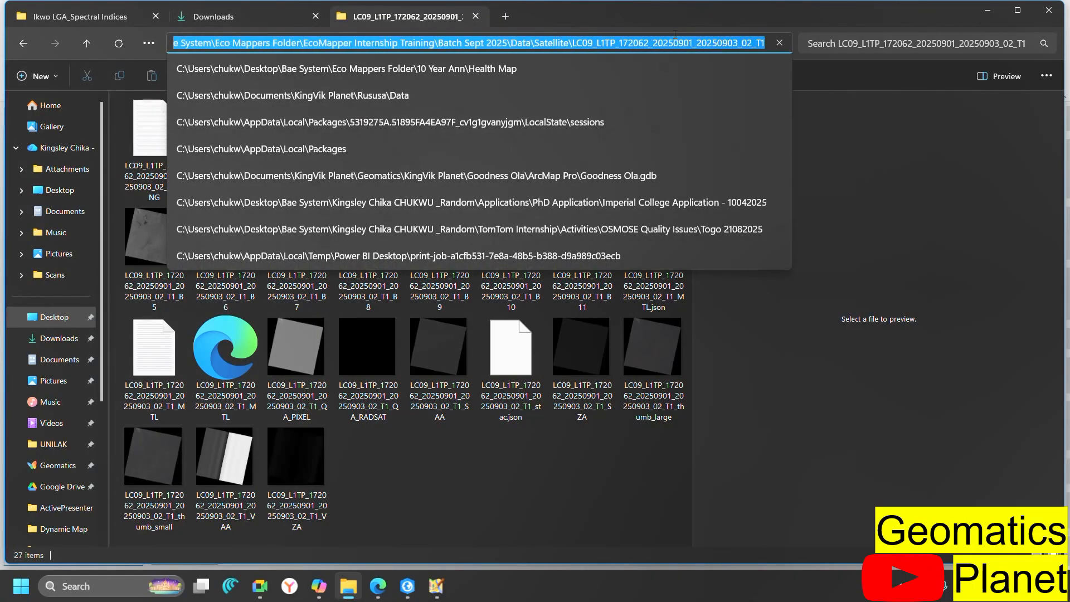
pyautogui.click(413, 597)
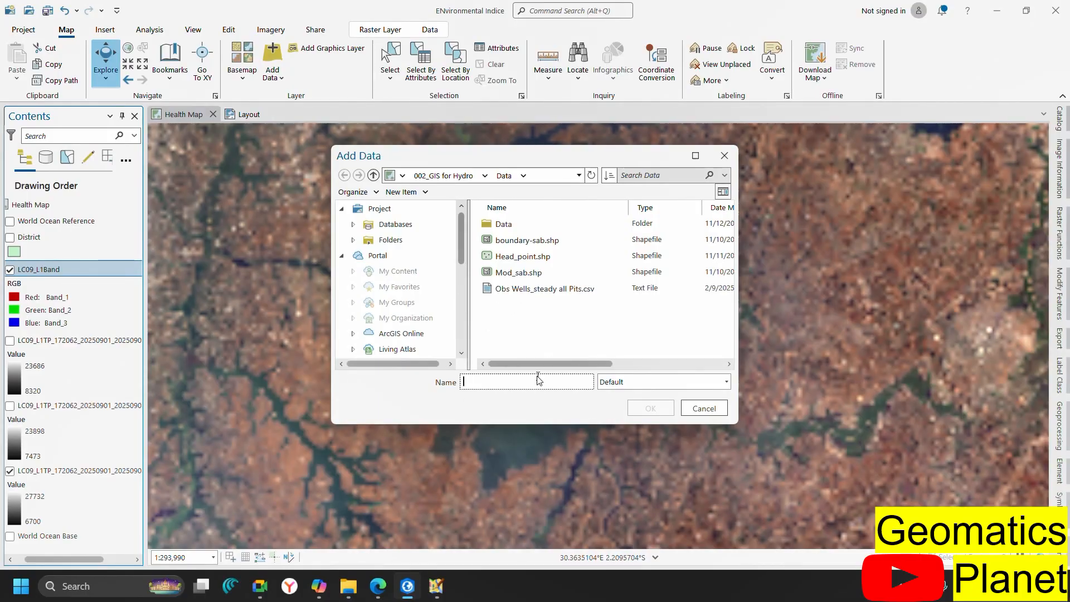
pyautogui.hotkey('ctrl', 'v')
# Enter the scene folder, widen the browser, and add B1.TIF through B11.TIF to the map
pyautogui.press('Return')
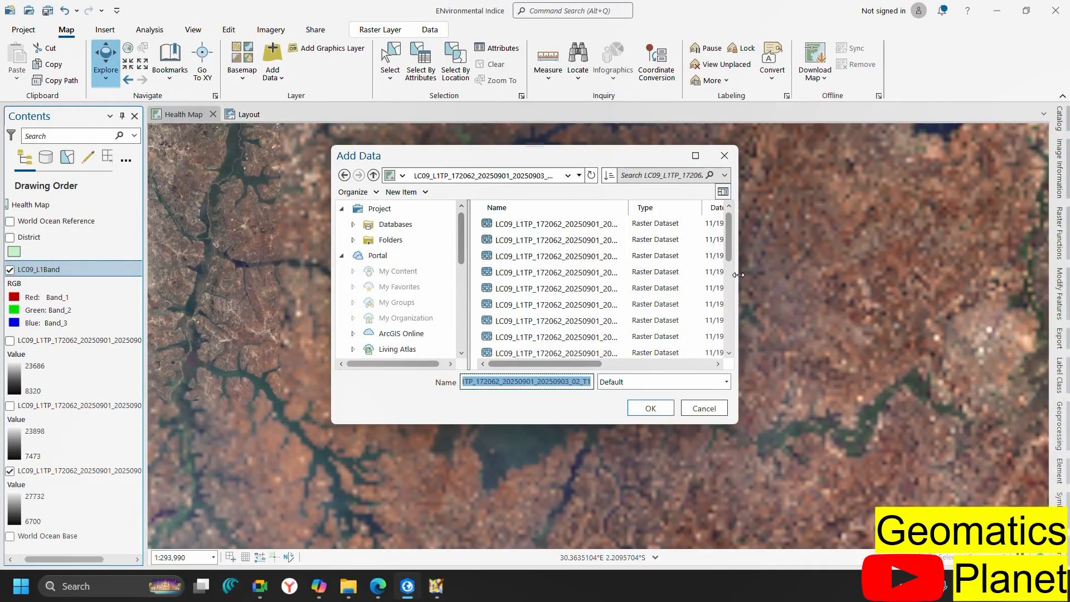
pyautogui.moveTo(739, 275); pyautogui.dragTo(916, 274)
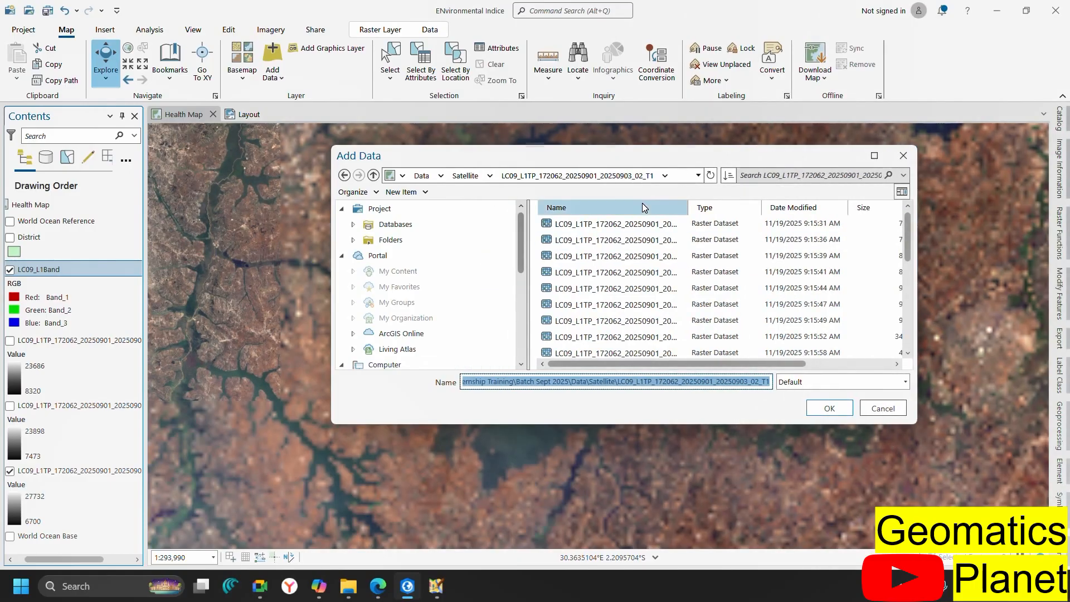
pyautogui.moveTo(688, 205); pyautogui.dragTo(806, 213)
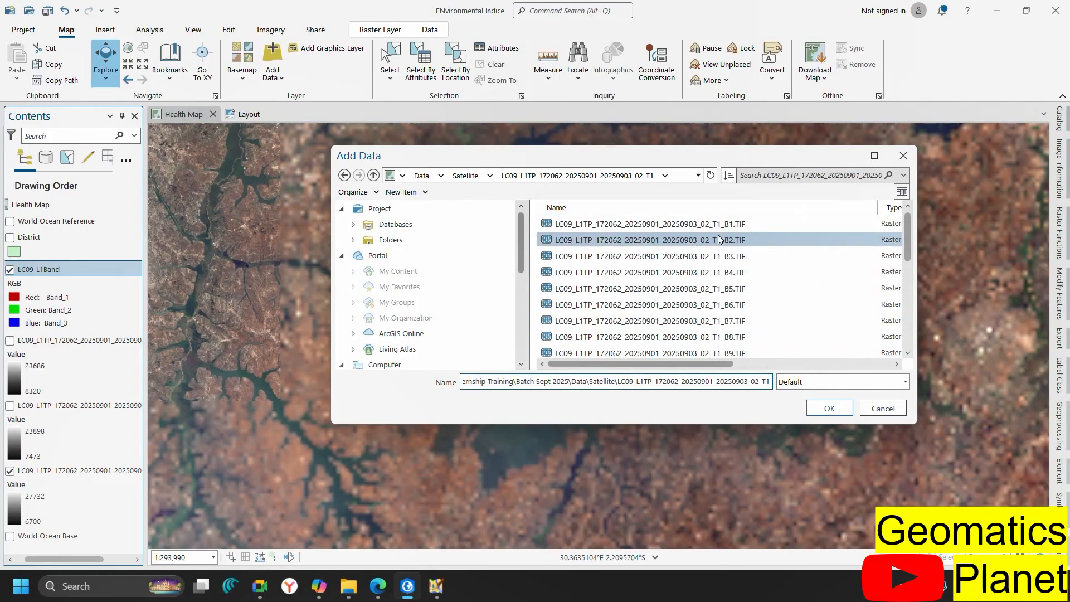
pyautogui.scroll(-2, 740, 339)
pyautogui.scroll(2, 738, 336)
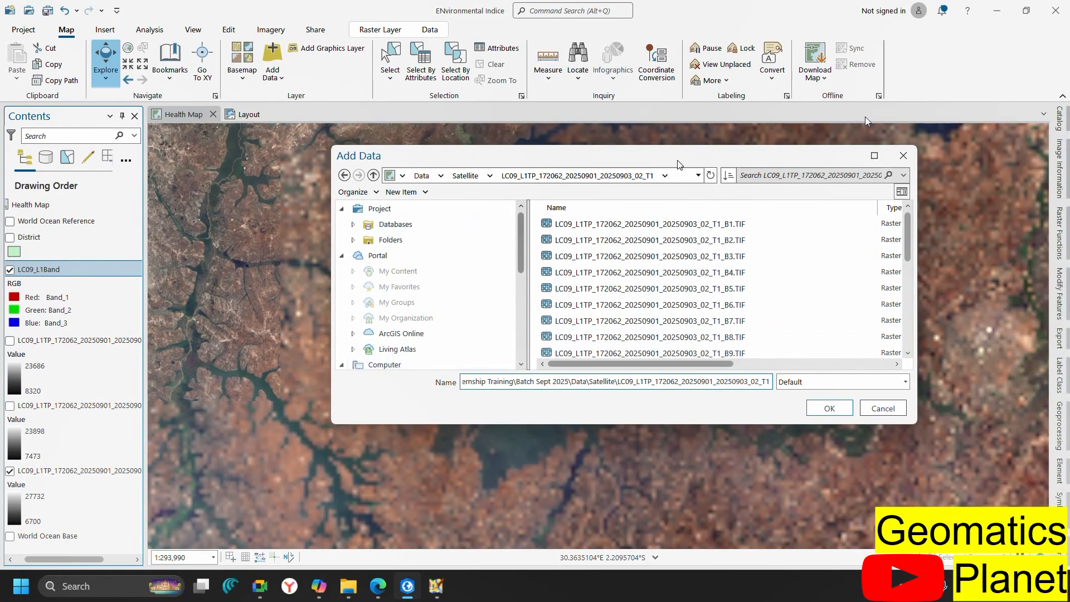
pyautogui.click(745, 228)
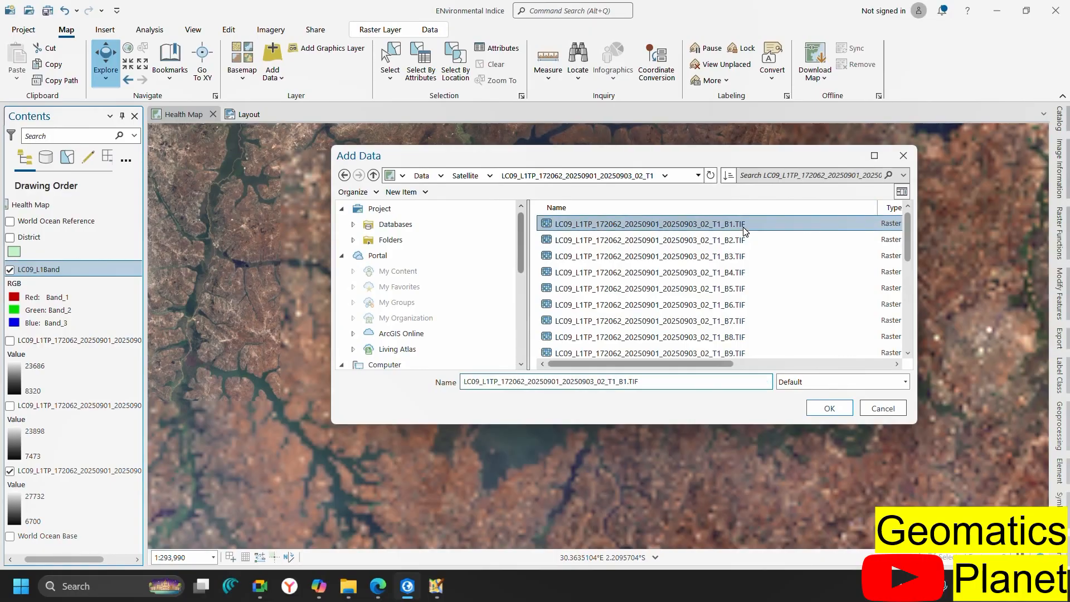
pyautogui.scroll(-4, 741, 312)
pyautogui.scroll(3, 741, 334)
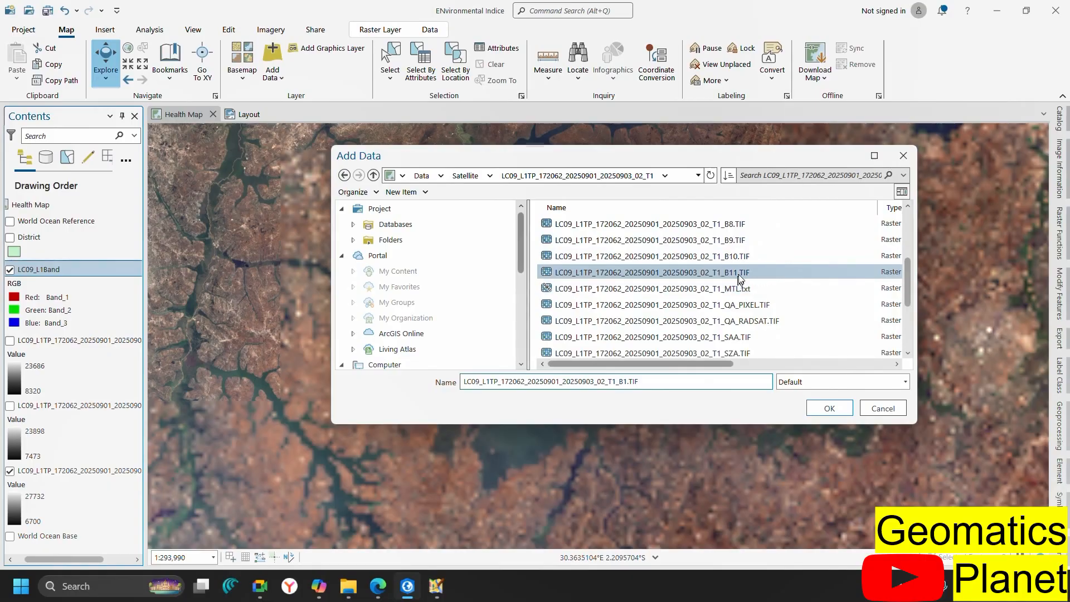
pyautogui.keyDown('shift'); pyautogui.click(740, 270); pyautogui.keyUp('shift')
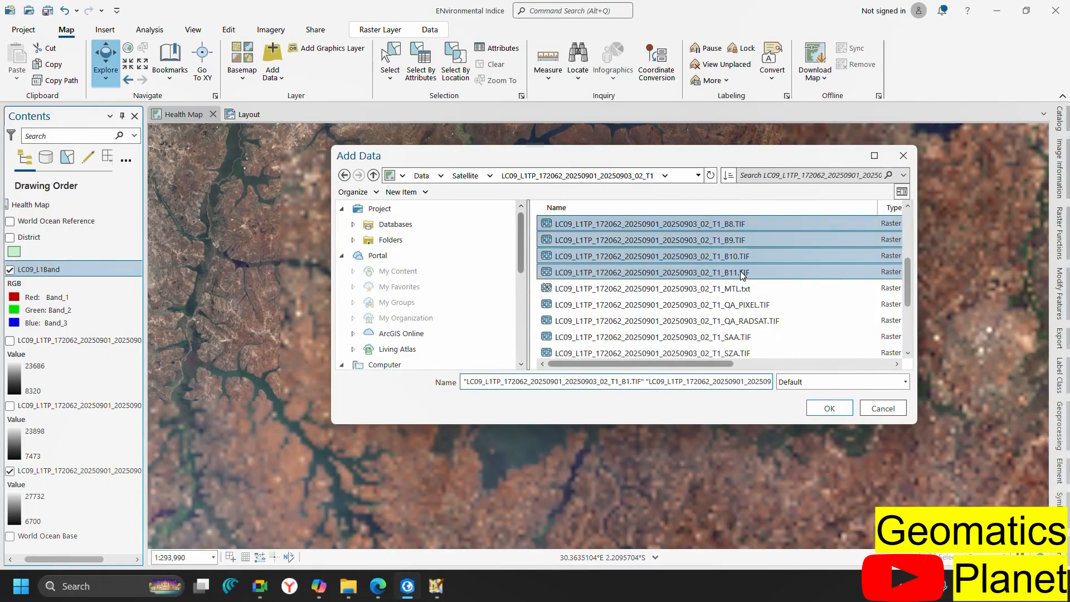
pyautogui.click(824, 412)
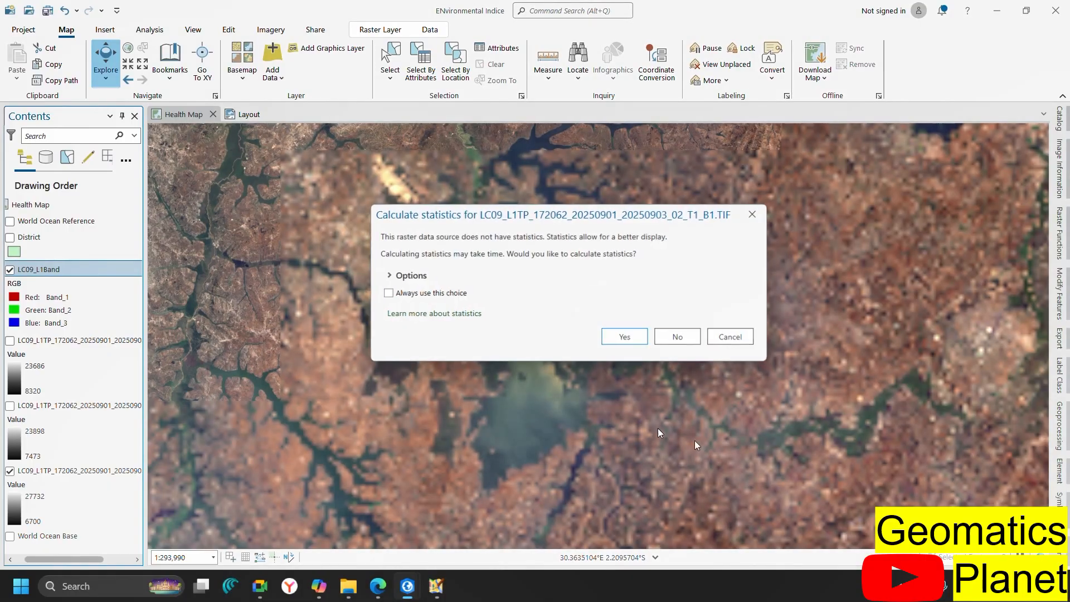
# Confirm statistics calculation for bands B1, B5, B6, B7, B8, B9, B10 and B11
pyautogui.click(626, 337)
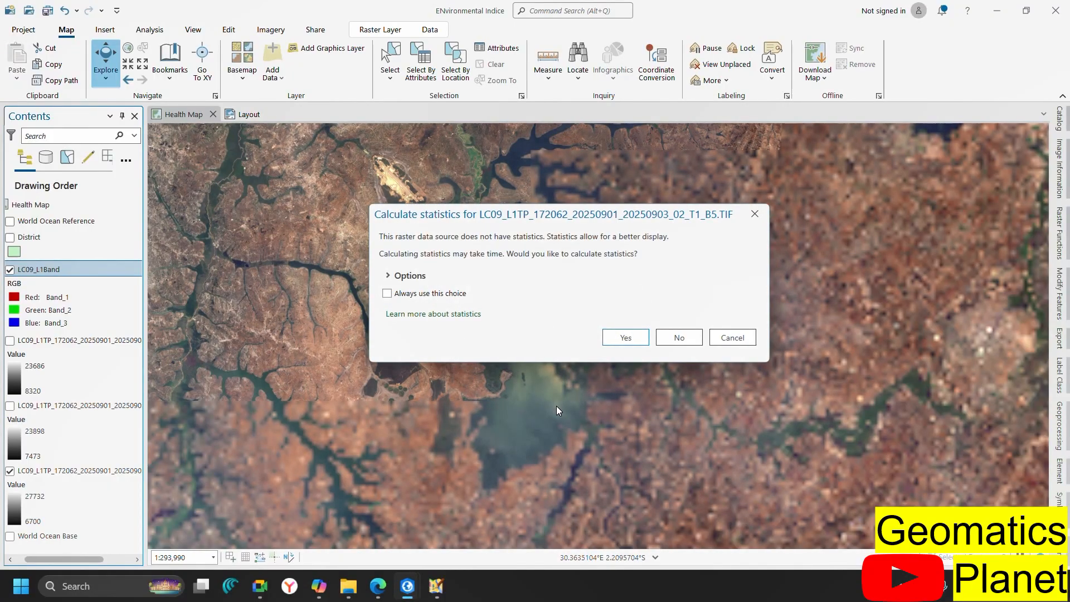
pyautogui.click(609, 342)
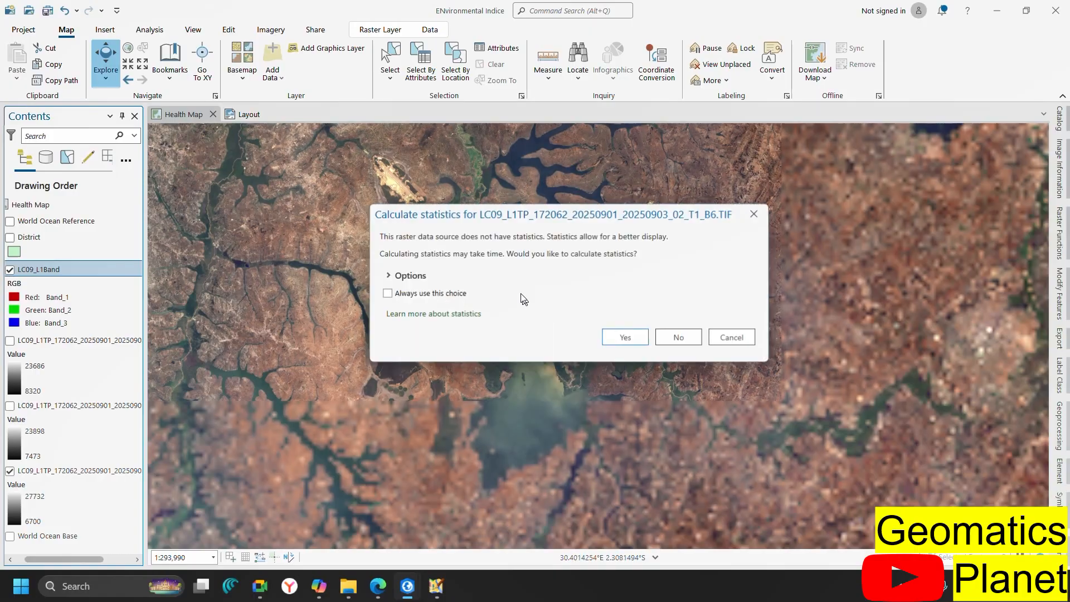
pyautogui.click(638, 335)
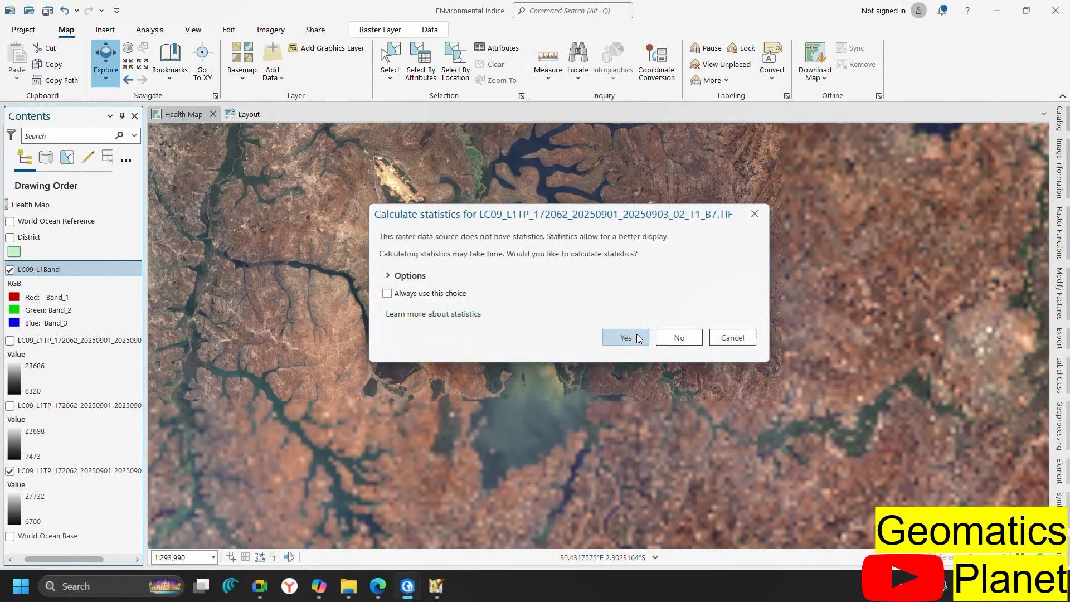
pyautogui.click(626, 333)
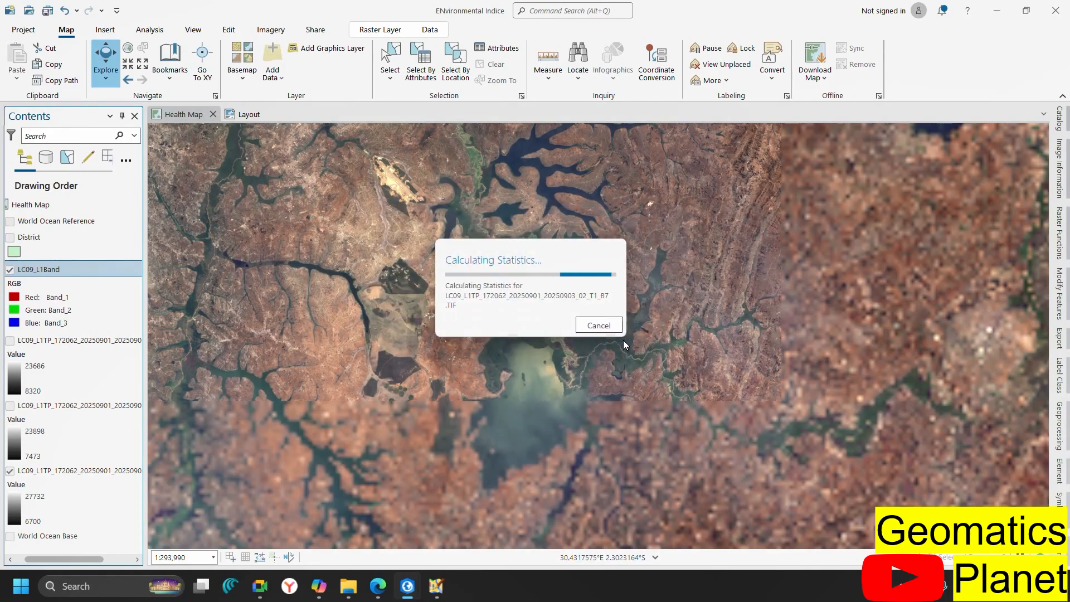
pyautogui.click(624, 336)
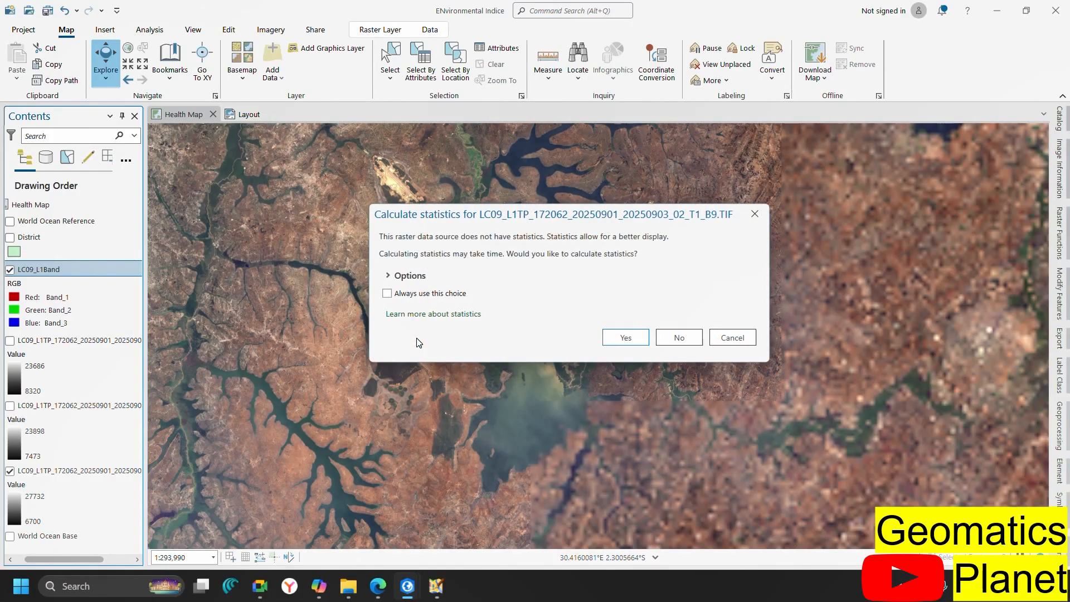
pyautogui.click(625, 336)
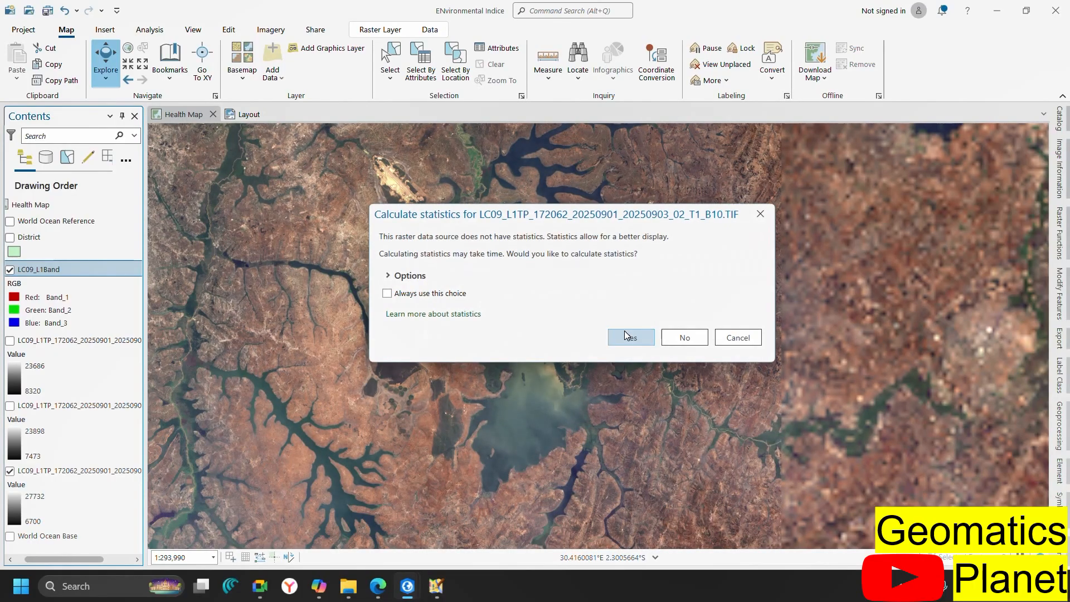
pyautogui.click(623, 331)
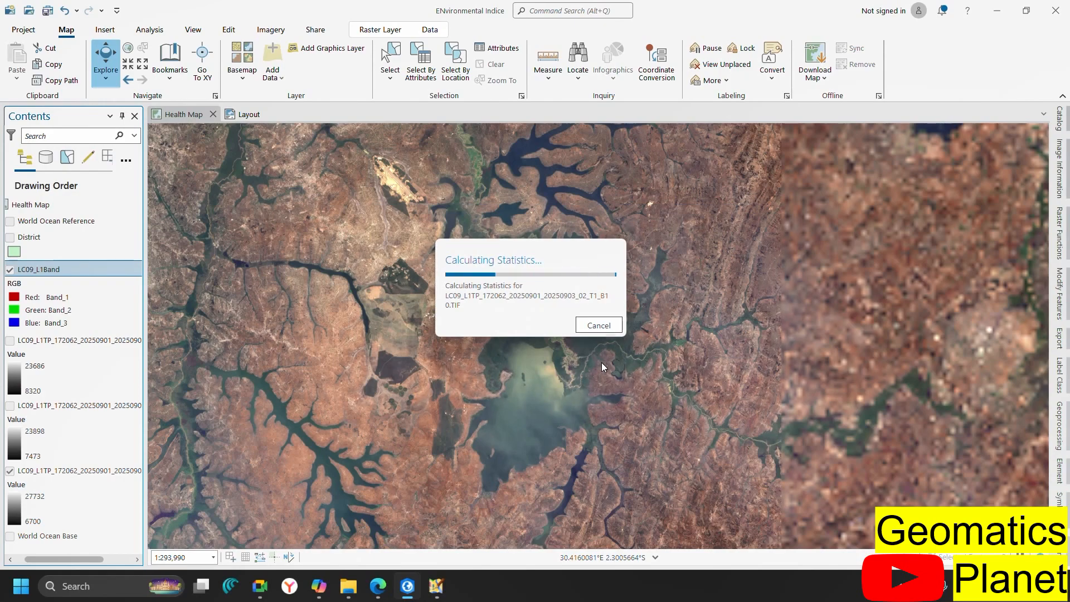
pyautogui.click(625, 339)
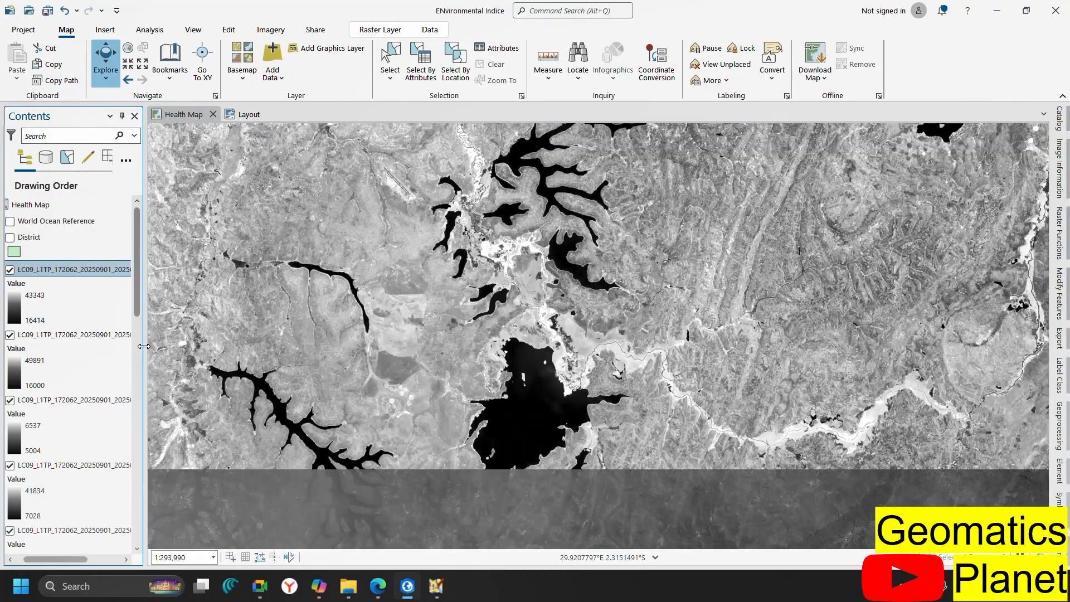
# Widen the Contents pane so the full band layer names are readable
pyautogui.moveTo(144, 346); pyautogui.dragTo(383, 351)
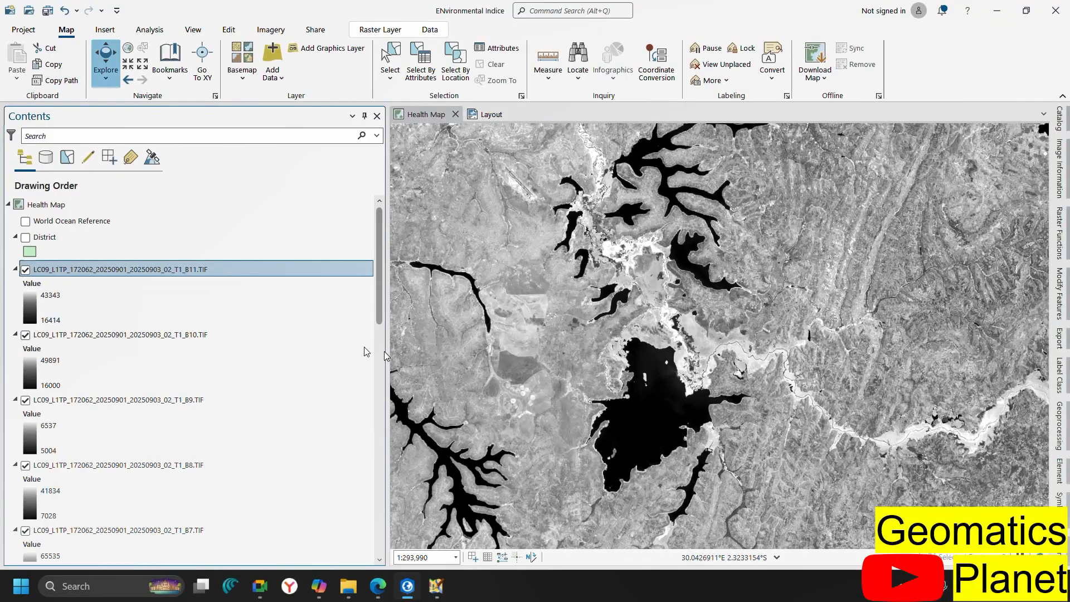
pyautogui.scroll(-7, 201, 311)
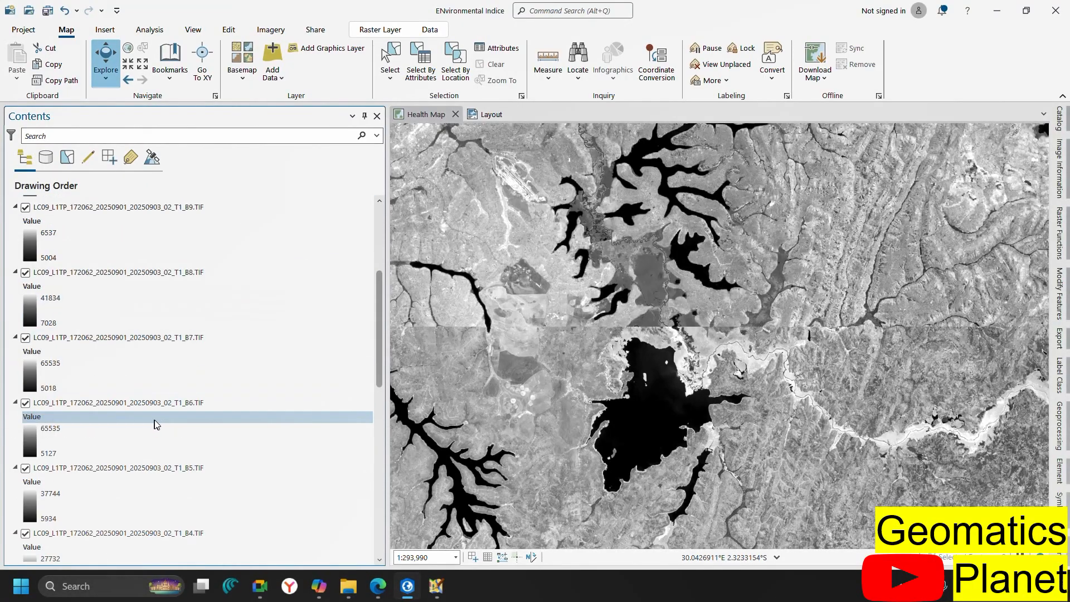
pyautogui.scroll(-8, 154, 419)
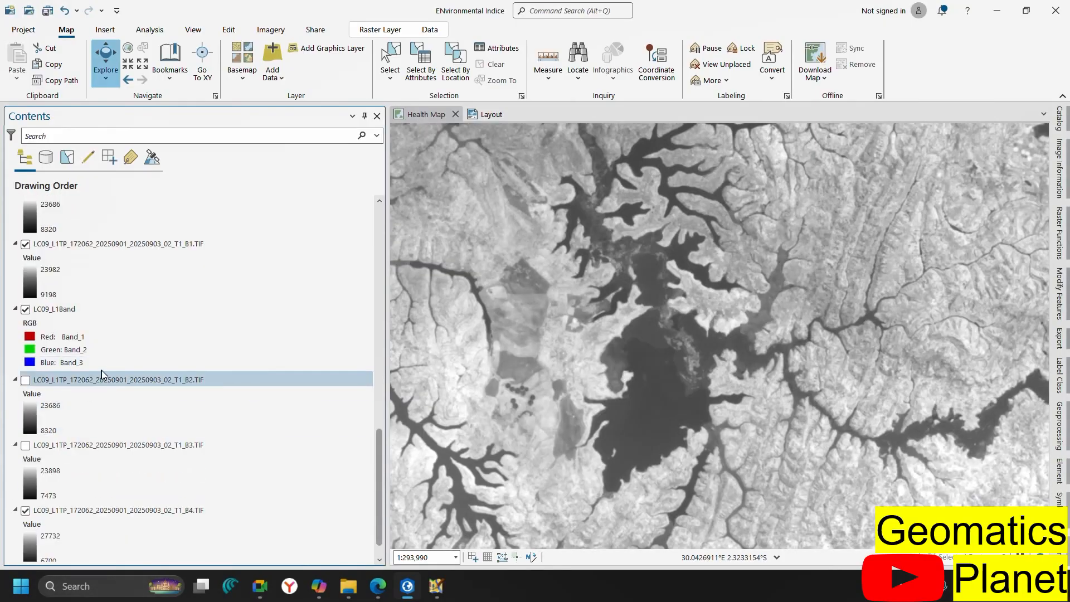
# Group the LC09_L1Band composite together with the B2–B4 layers
pyautogui.click(89, 309)
pyautogui.scroll(-1, 98, 351)
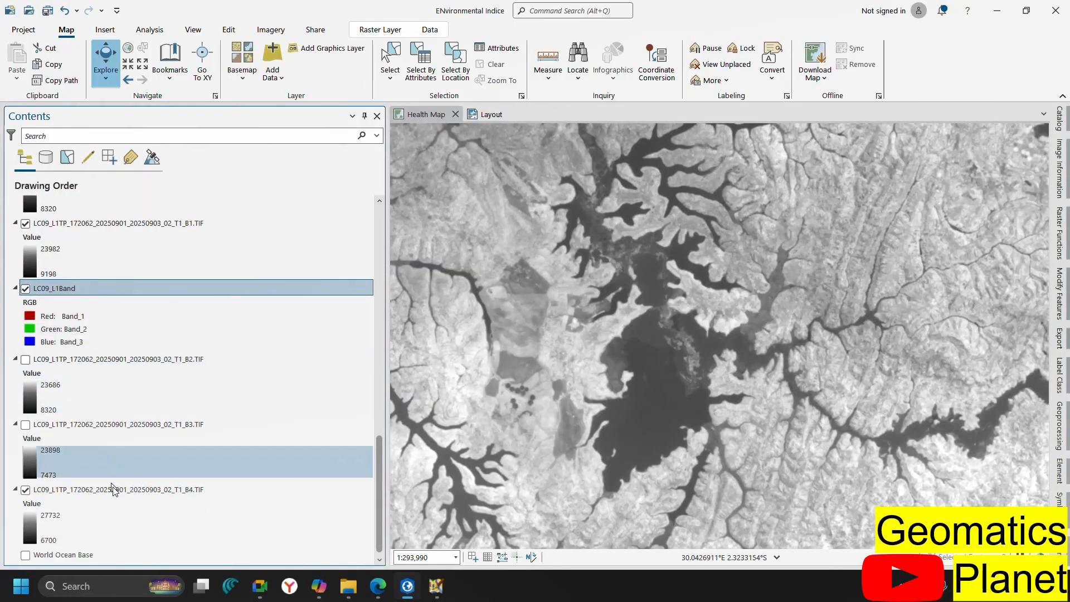
pyautogui.keyDown('shift'); pyautogui.click(90, 484); pyautogui.keyUp('shift')
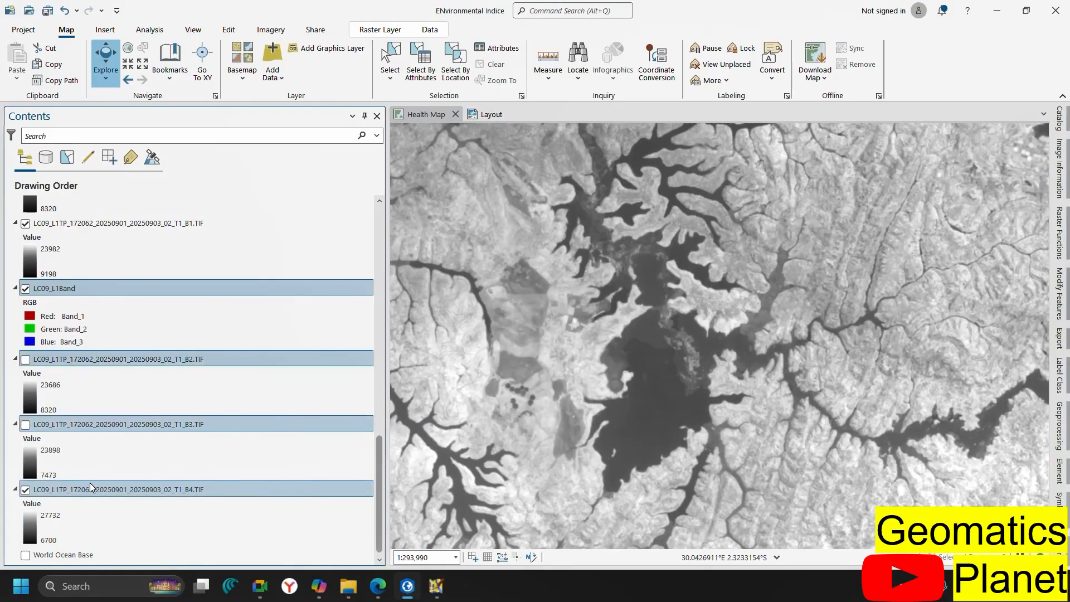
pyautogui.rightClick(90, 484)
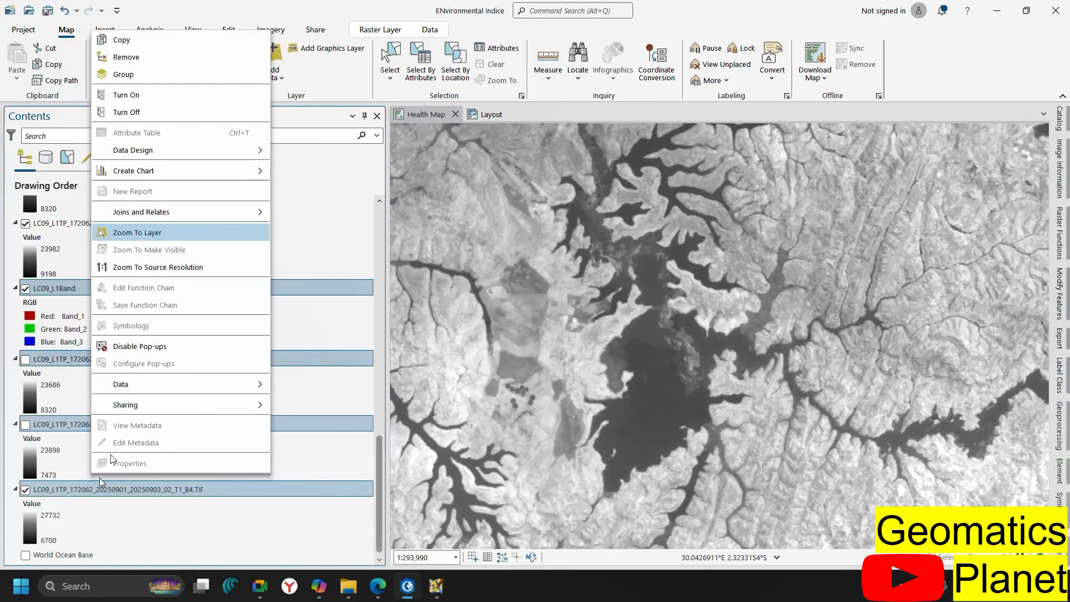
pyautogui.click(139, 73)
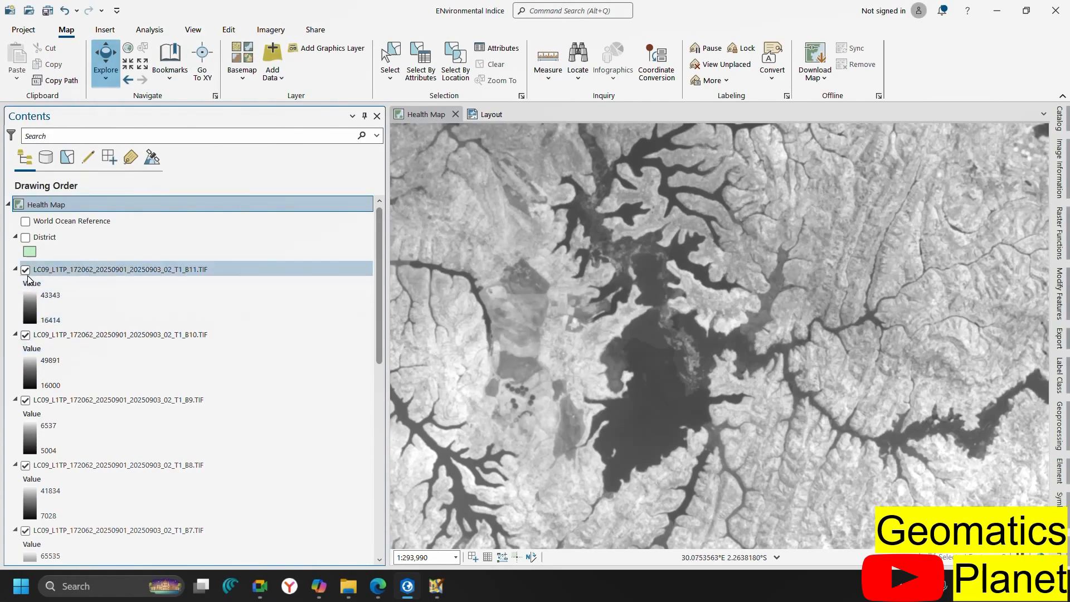
# Hide bands B11 down to B5 one at a time to preview each band
pyautogui.click(25, 270)
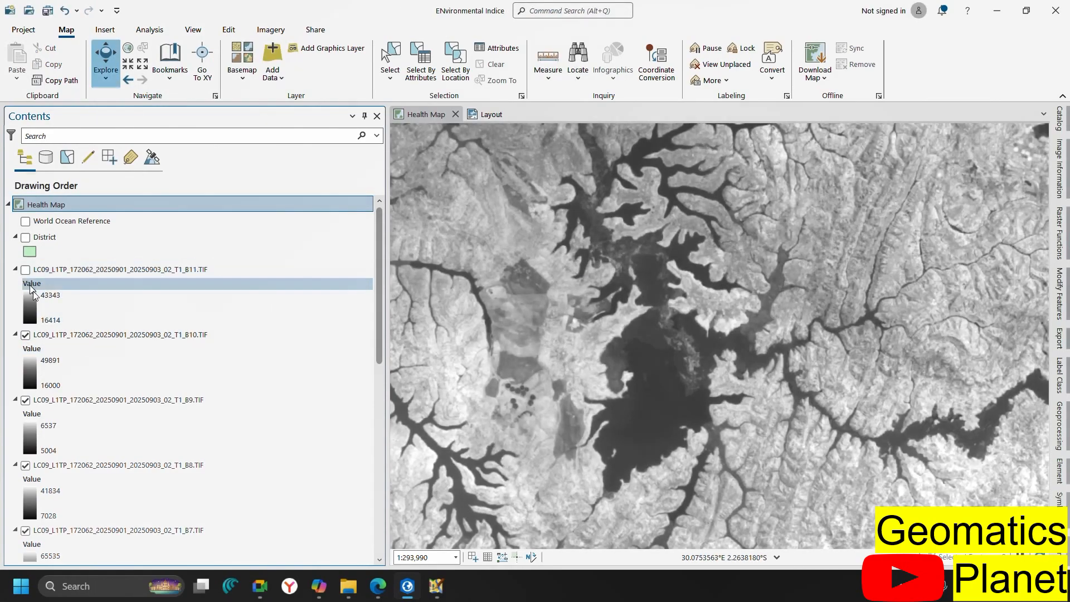
pyautogui.click(26, 335)
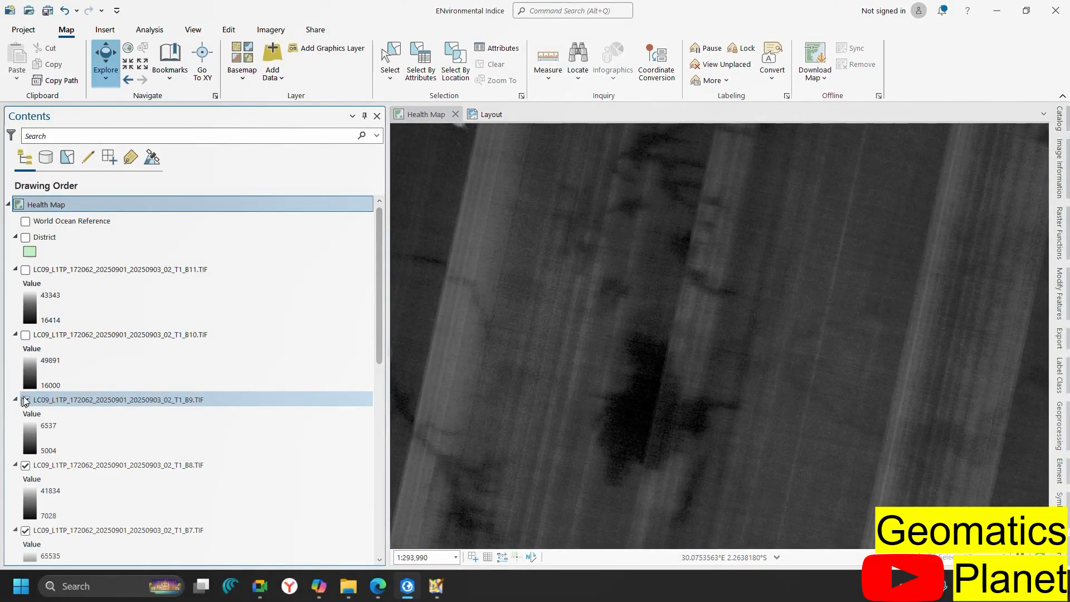
pyautogui.click(25, 399)
pyautogui.scroll(-1, 47, 390)
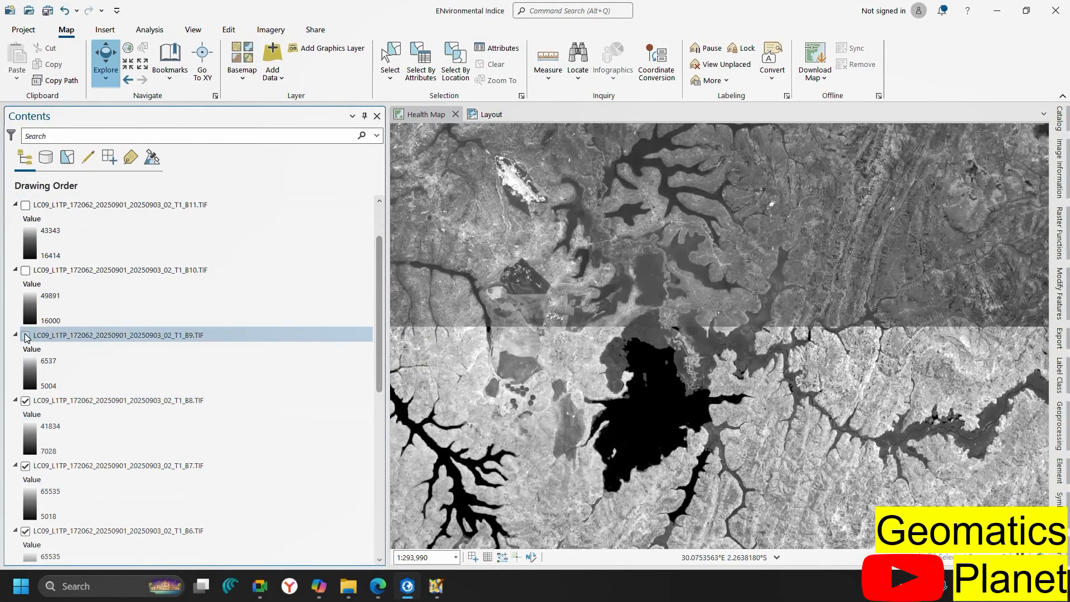
pyautogui.click(25, 400)
pyautogui.scroll(-1, 39, 438)
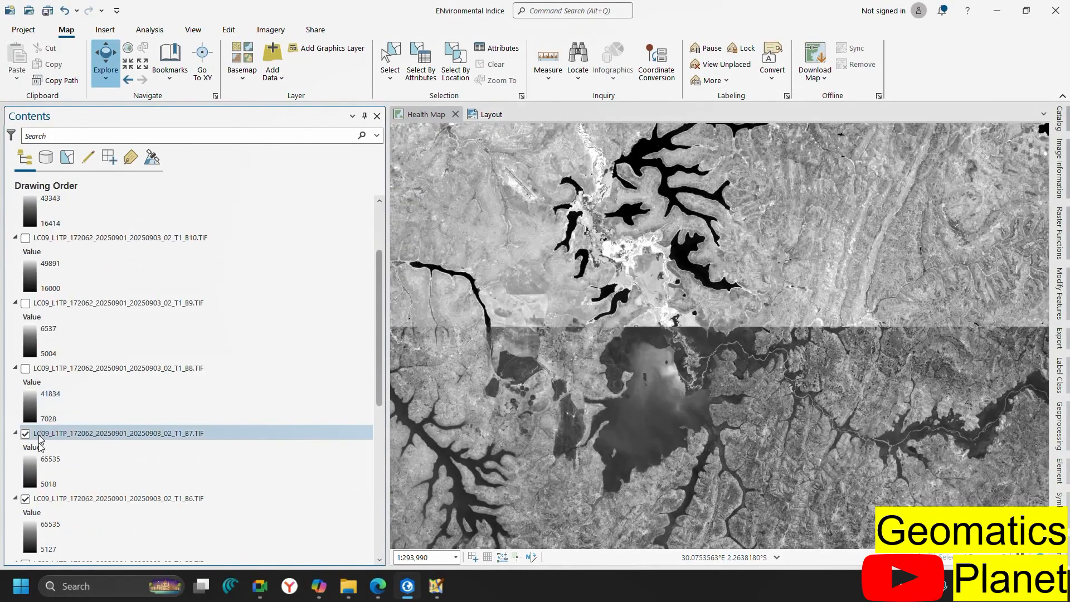
pyautogui.click(26, 434)
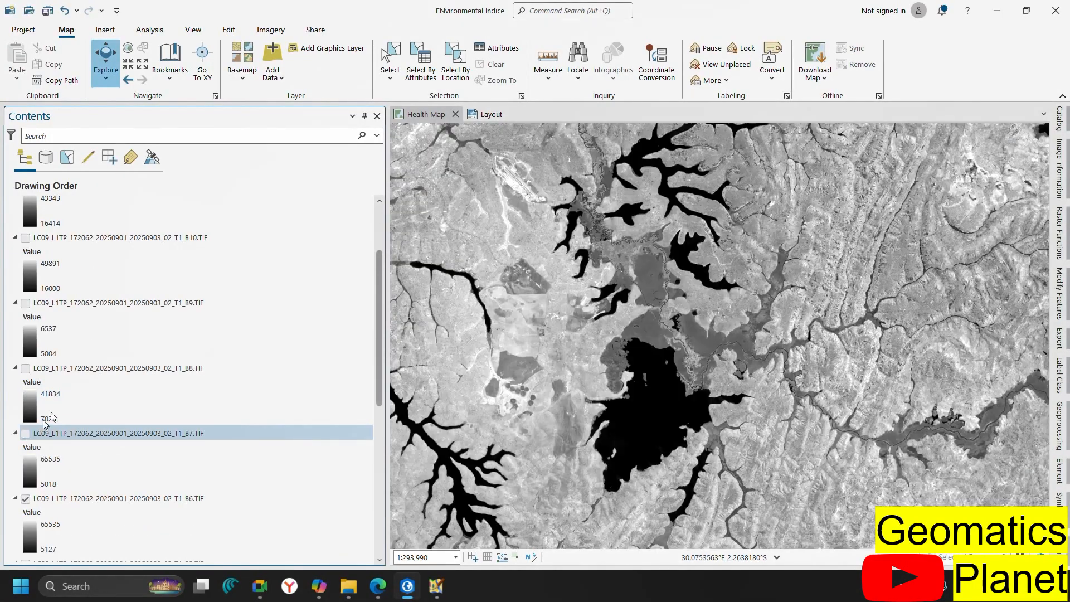
pyautogui.scroll(-2, 45, 422)
pyautogui.click(25, 435)
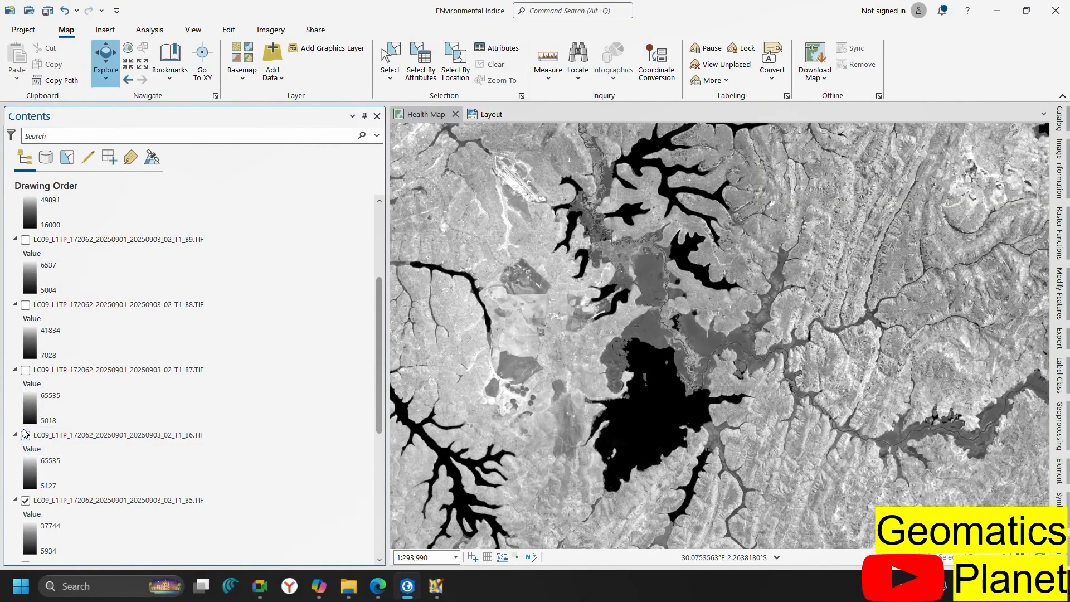
pyautogui.scroll(-1, 134, 377)
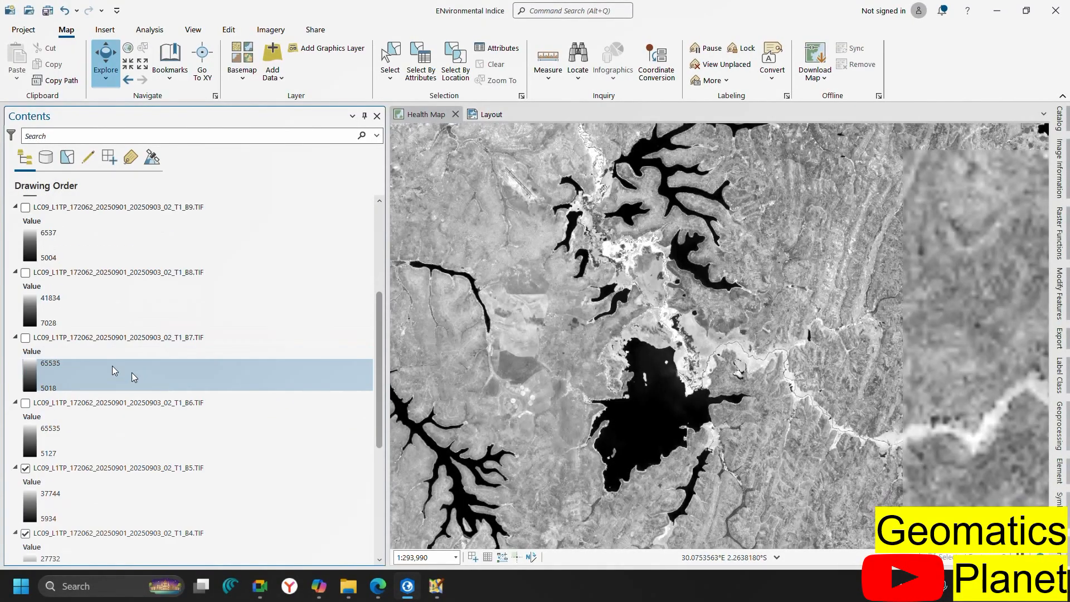
pyautogui.click(25, 468)
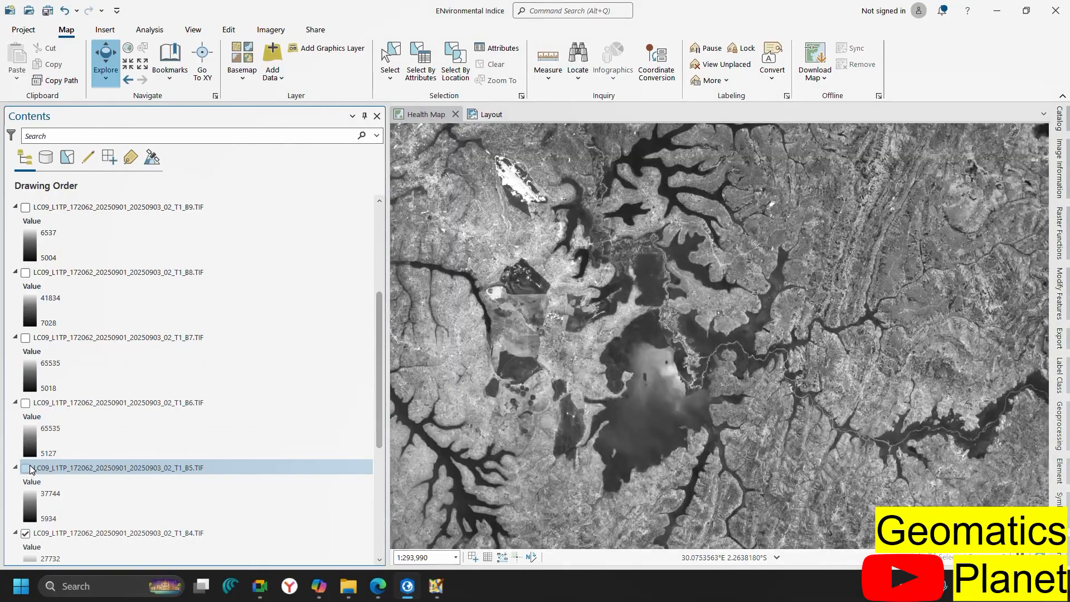
# Switch bands B11, B10 and B9 back on so the band layers display again
pyautogui.scroll(2, 56, 412)
pyautogui.scroll(-9, 39, 458)
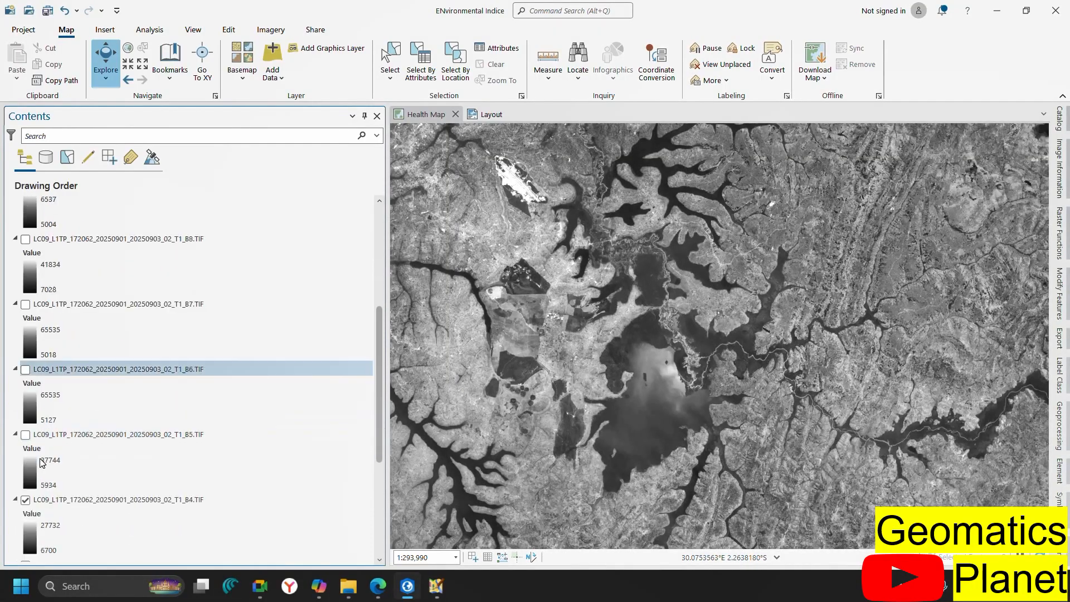
pyautogui.scroll(10, 49, 367)
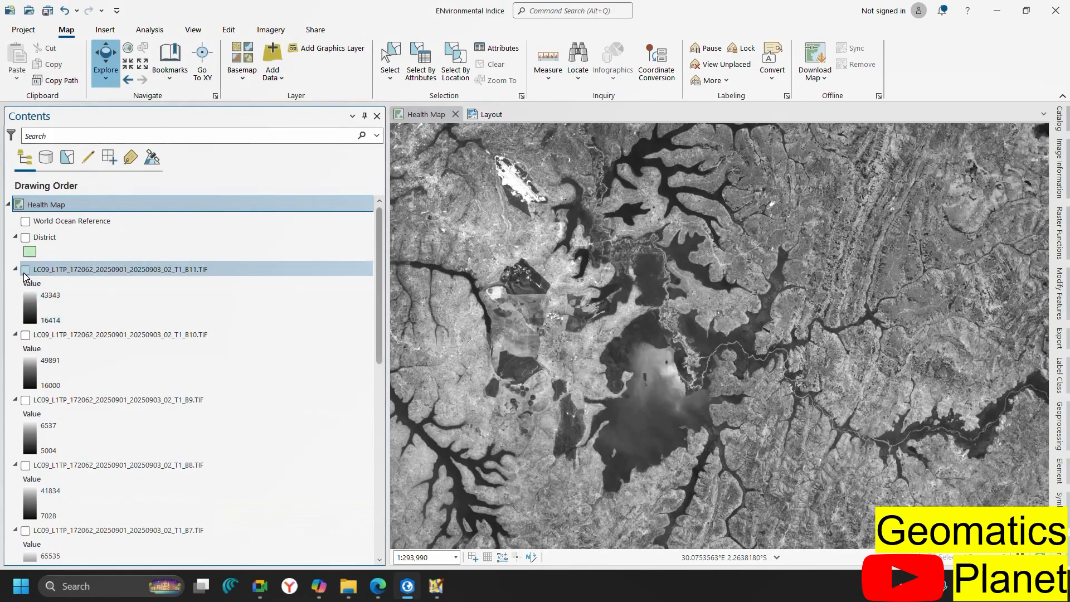
pyautogui.click(25, 270)
pyautogui.click(26, 335)
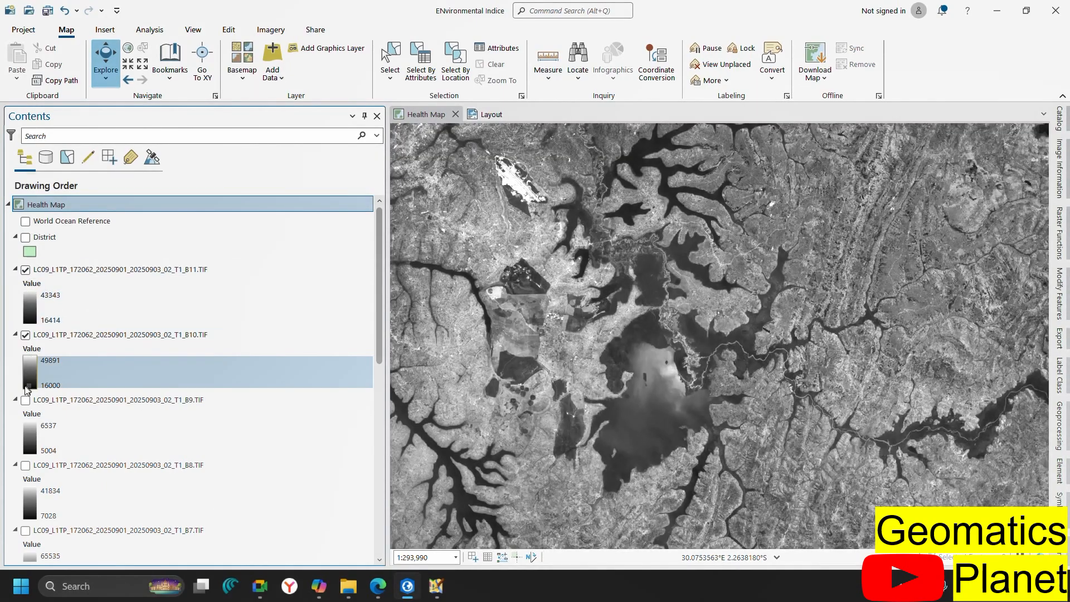
pyautogui.click(26, 400)
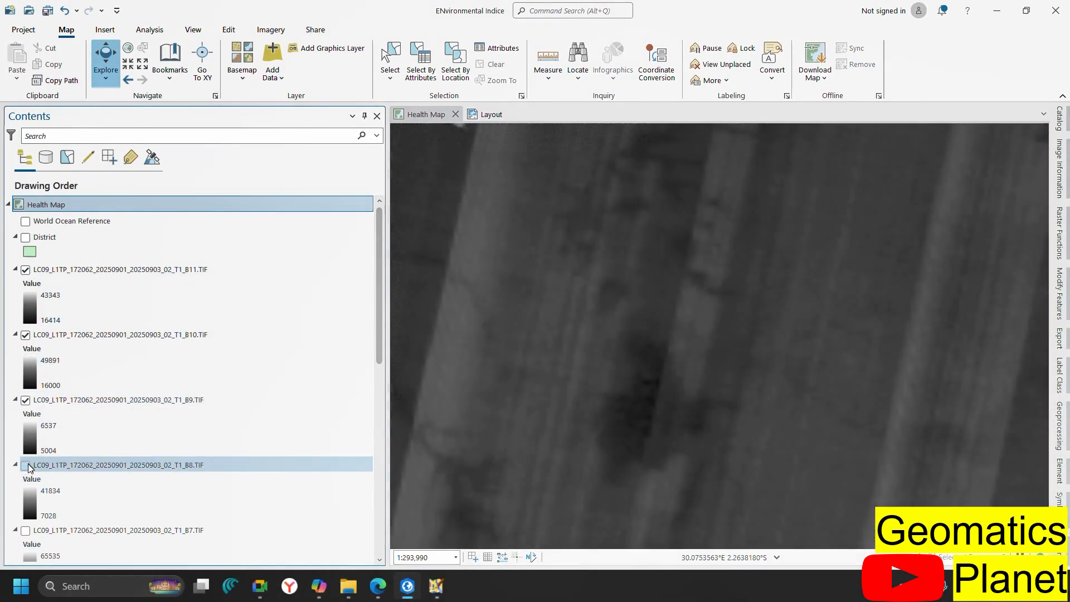
pyautogui.scroll(-6, 71, 421)
pyautogui.scroll(6, 71, 420)
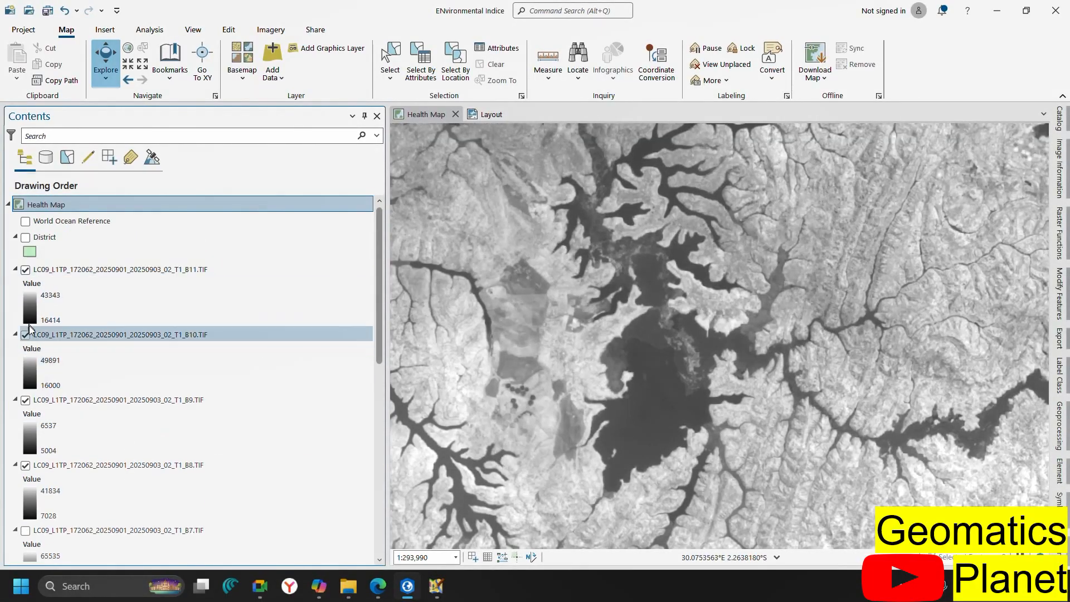
pyautogui.scroll(-4, 28, 507)
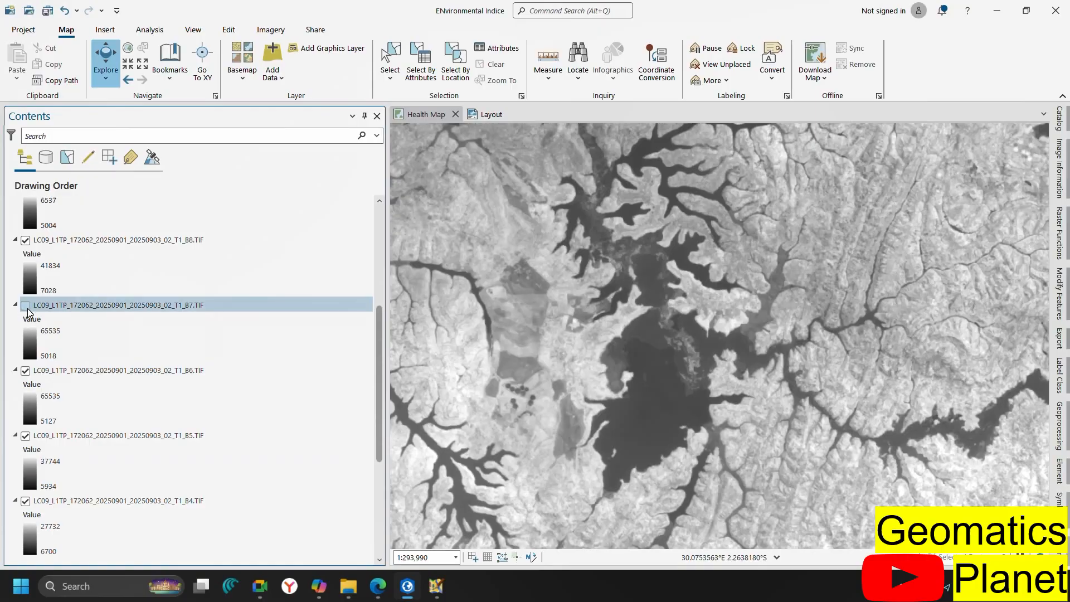
pyautogui.scroll(-3, 177, 359)
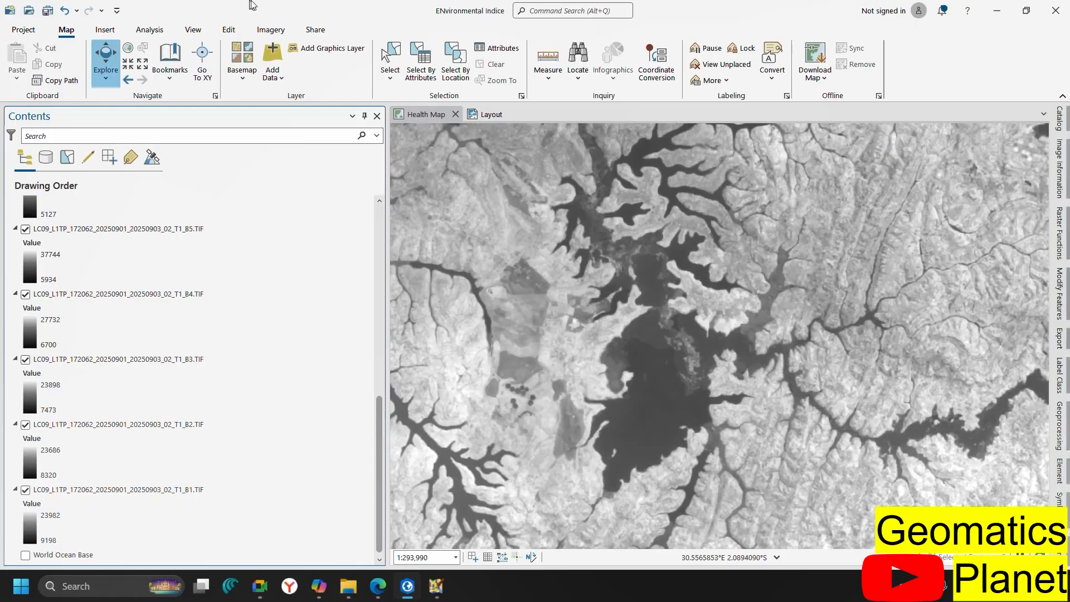
pyautogui.click(271, 30)
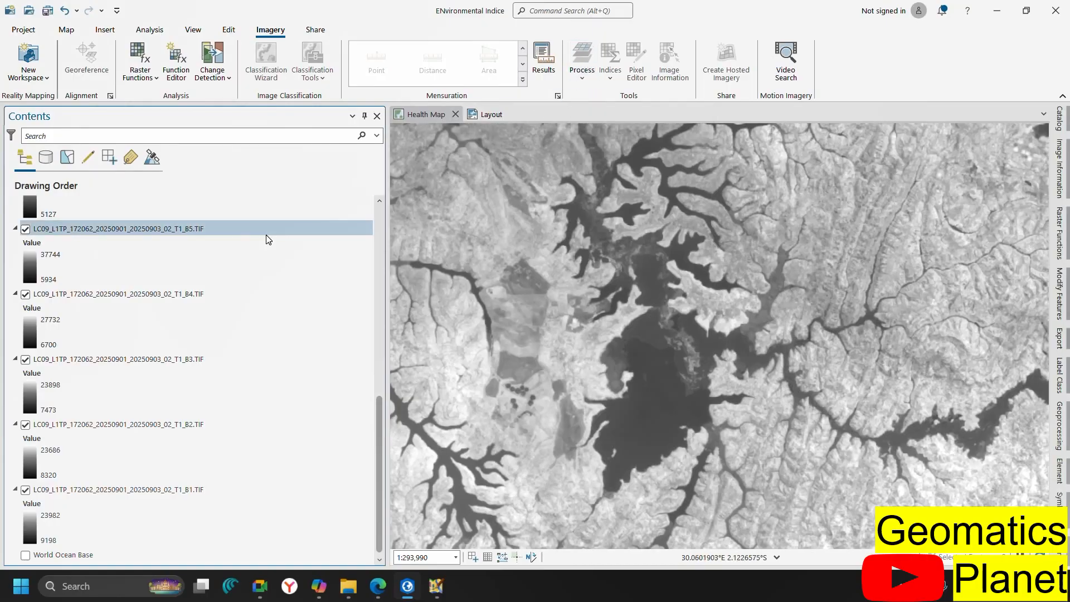
# With the B11 layer selected, launch Composite Bands from the Imagery Process menu
pyautogui.scroll(8, 62, 241)
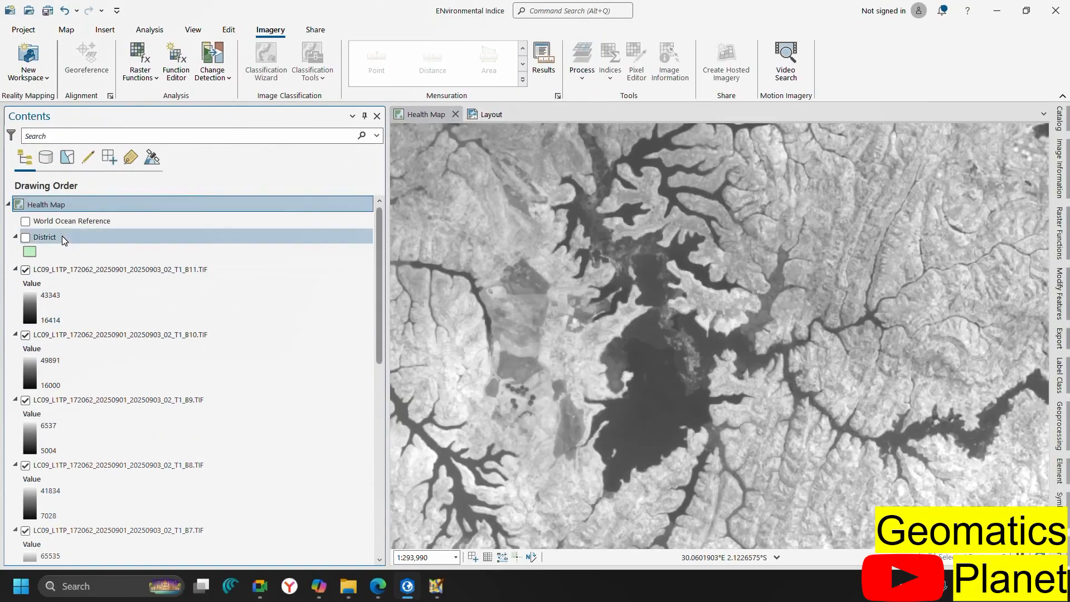
pyautogui.click(65, 272)
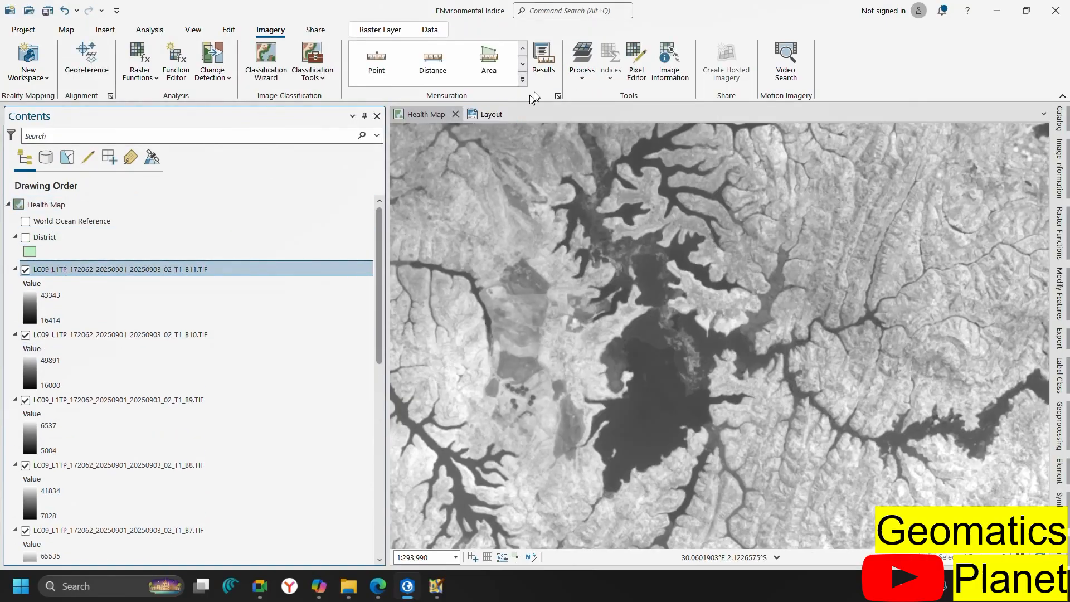
pyautogui.click(572, 79)
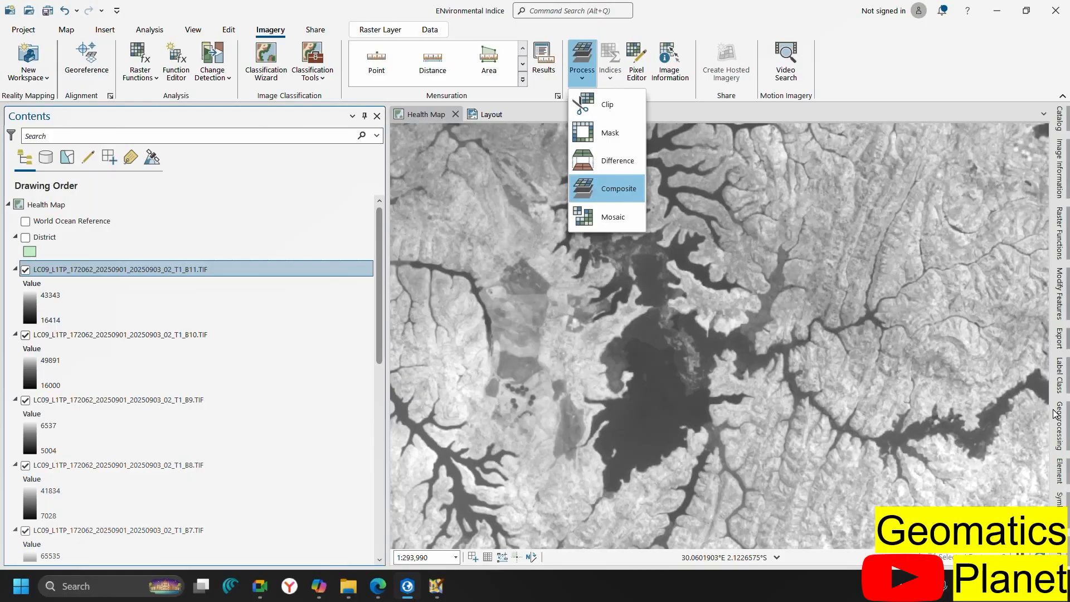
pyautogui.click(1064, 424)
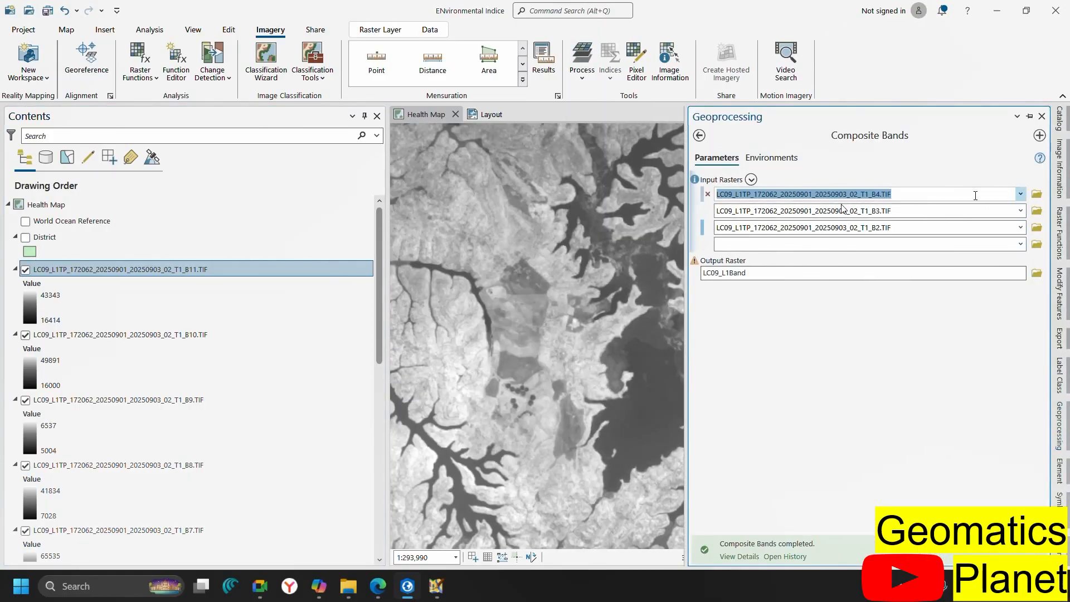
# Clear the prefilled B4, B3, B2 inputs and add B1, B2 and B4 as input rasters
pyautogui.click(706, 194)
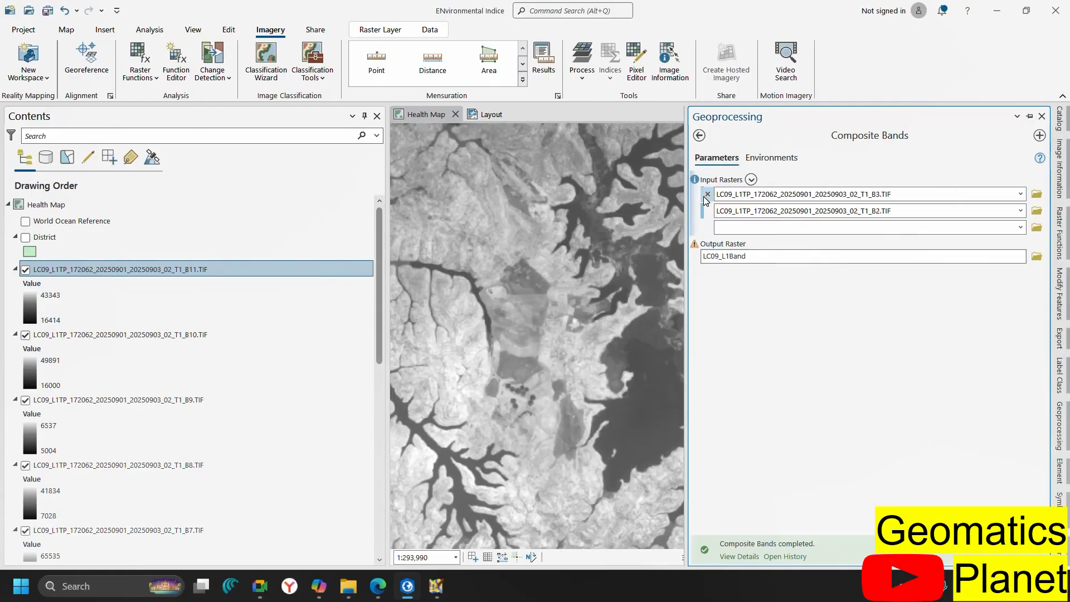
pyautogui.click(707, 194)
pyautogui.click(707, 194)
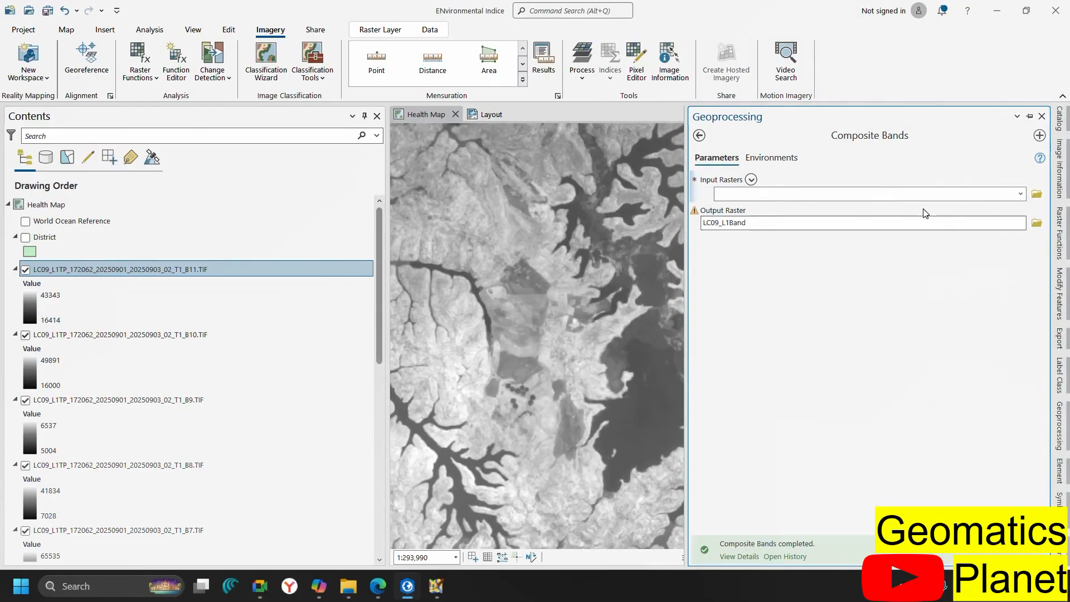
pyautogui.click(1021, 194)
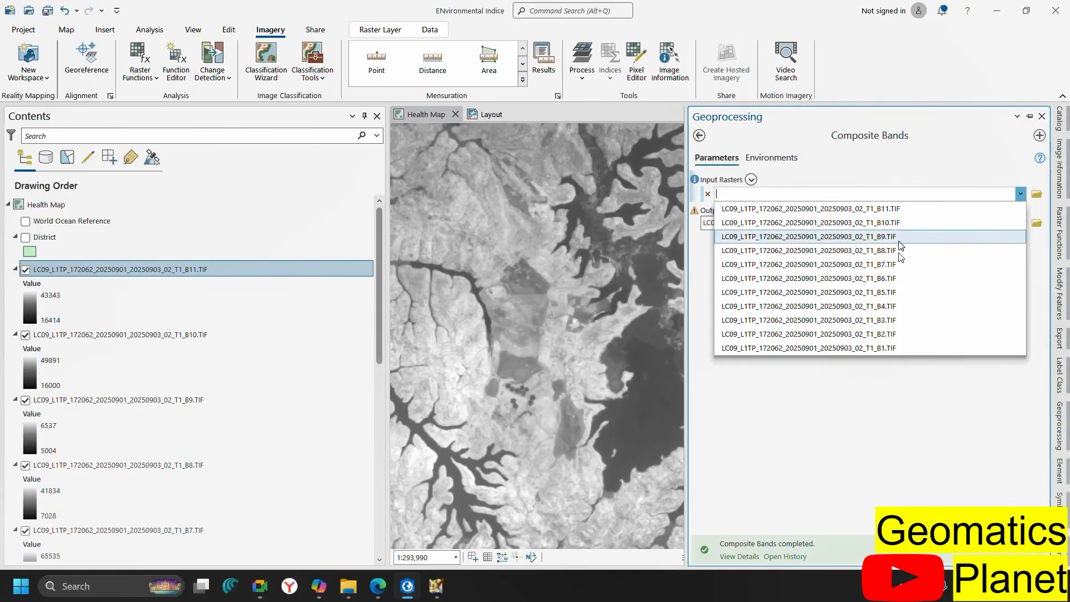
pyautogui.click(881, 348)
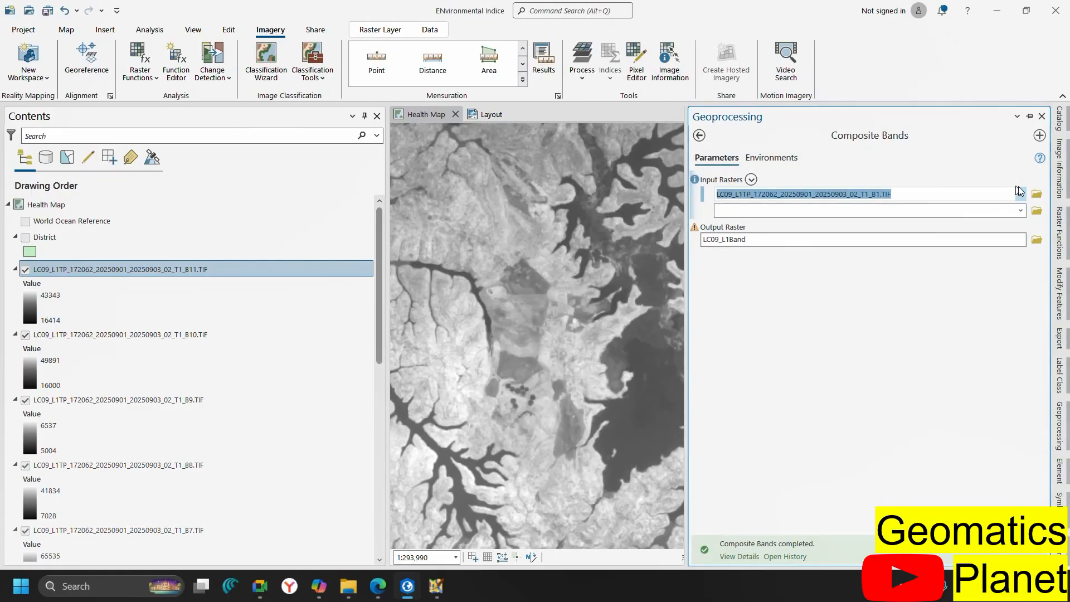
pyautogui.click(1022, 210)
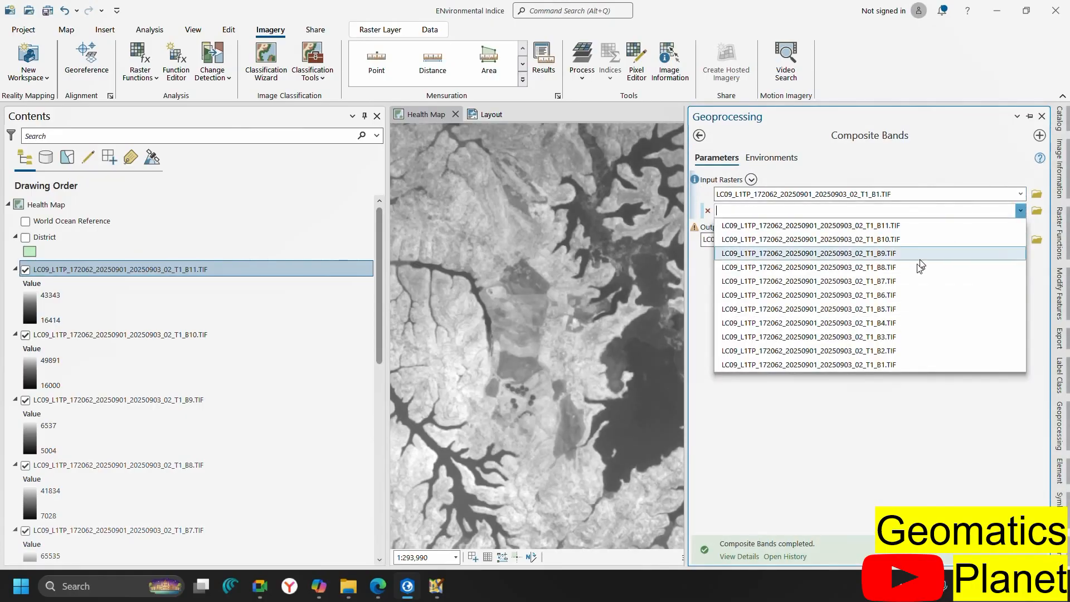
pyautogui.click(885, 350)
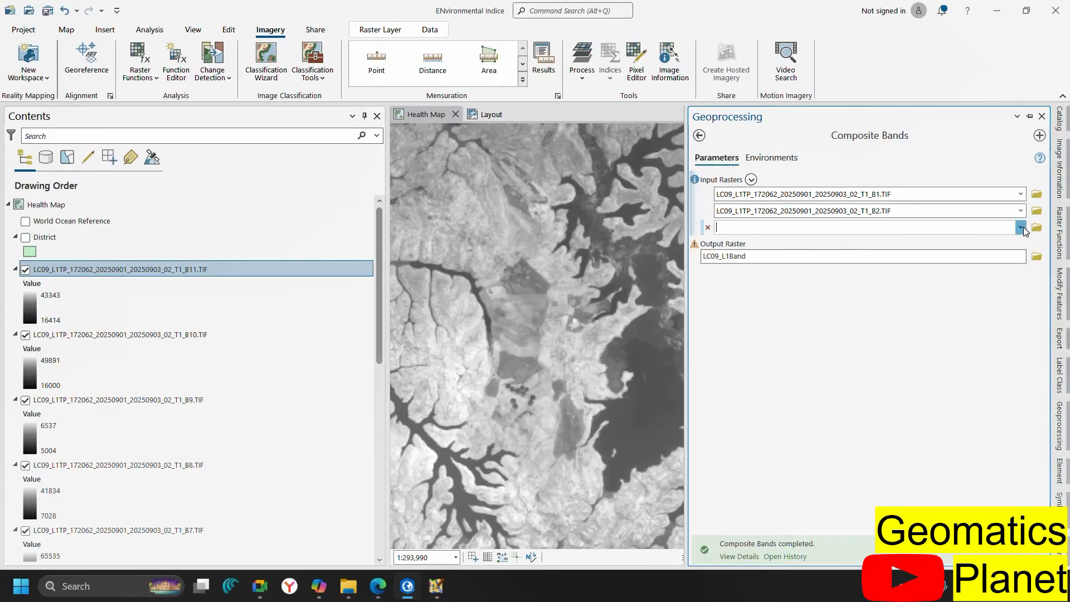
pyautogui.click(1020, 227)
pyautogui.click(901, 358)
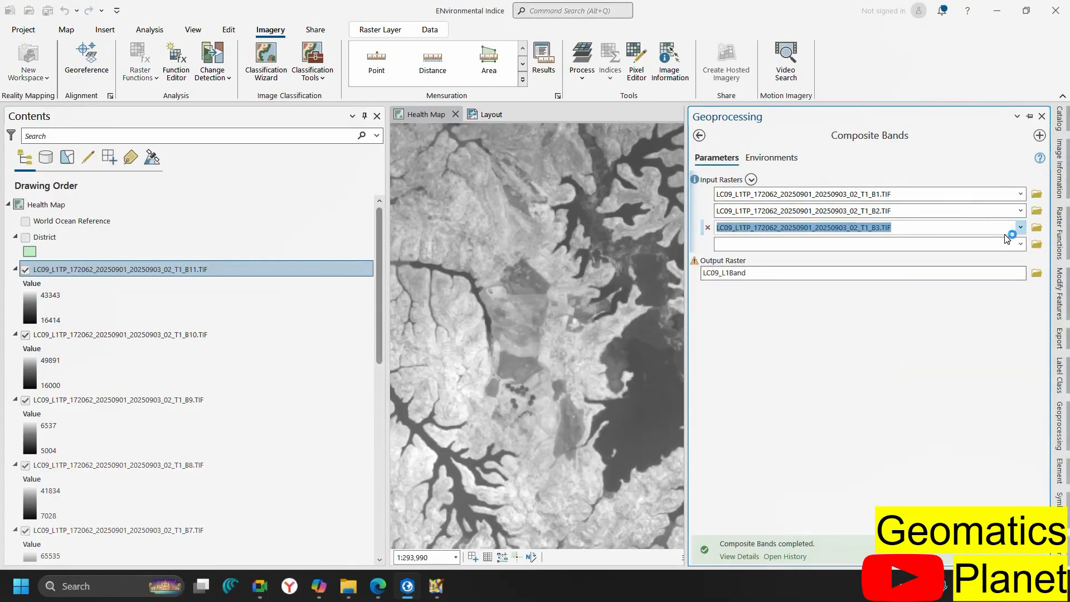
pyautogui.click(1019, 227)
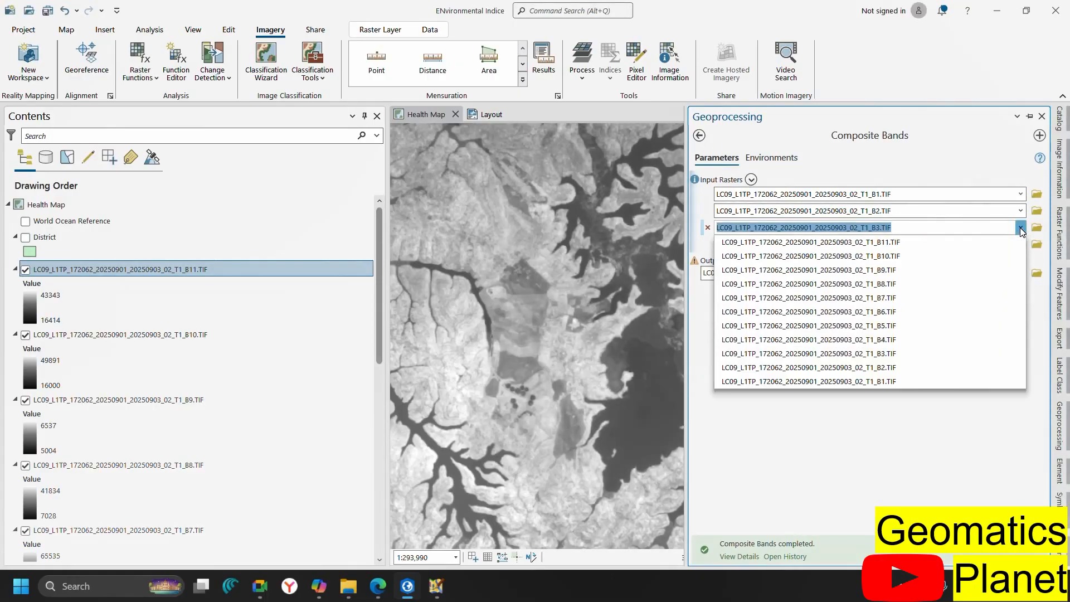
pyautogui.click(901, 341)
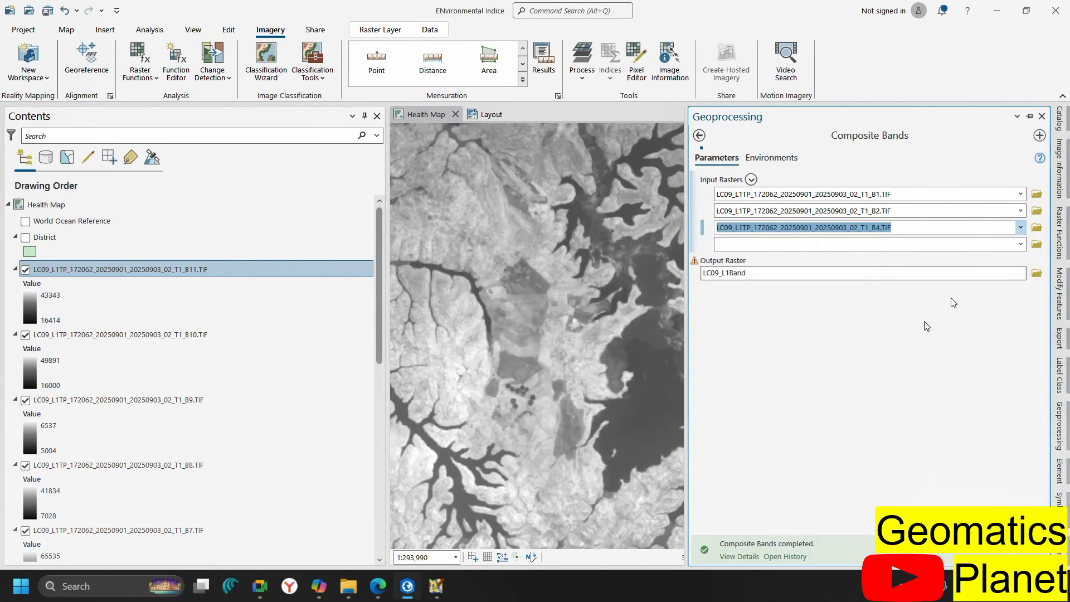
# Add bands B5 through B11 as the fourth to tenth input rasters
pyautogui.click(1023, 244)
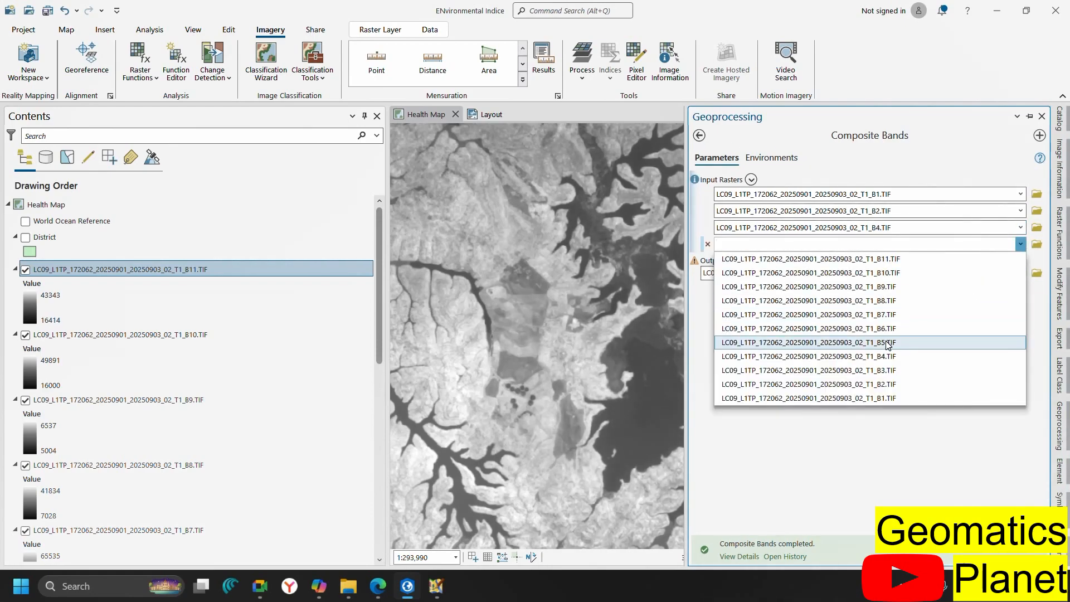
pyautogui.click(888, 343)
pyautogui.click(1019, 261)
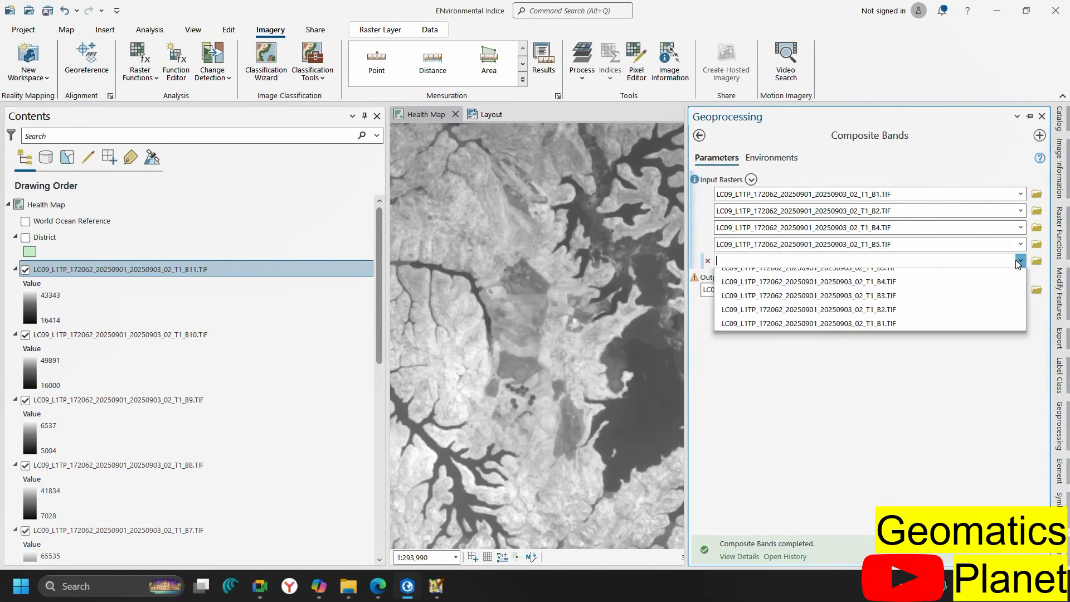
pyautogui.click(873, 350)
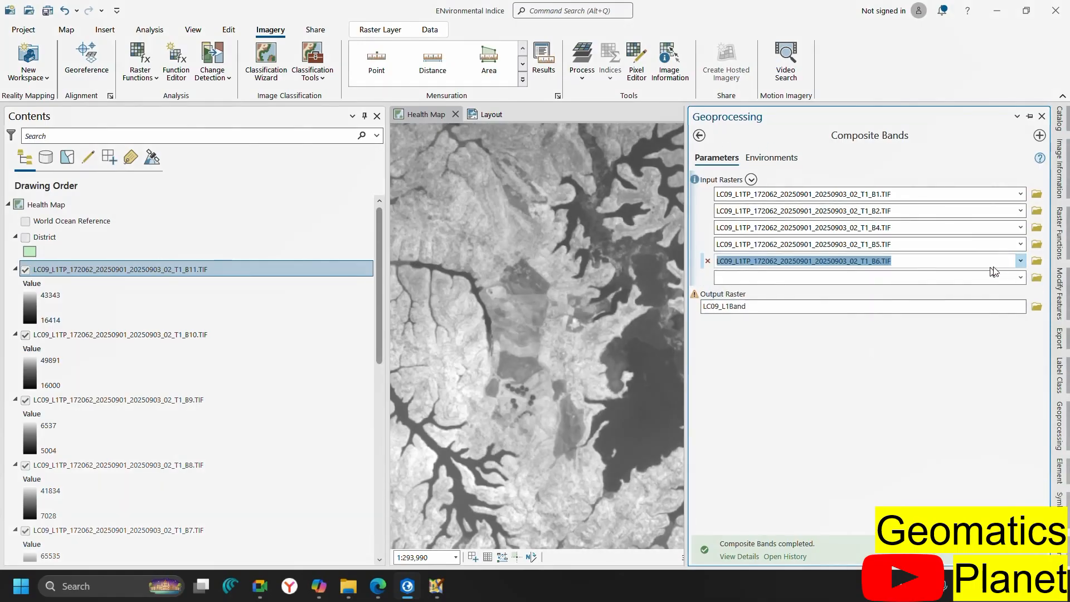
pyautogui.click(1021, 277)
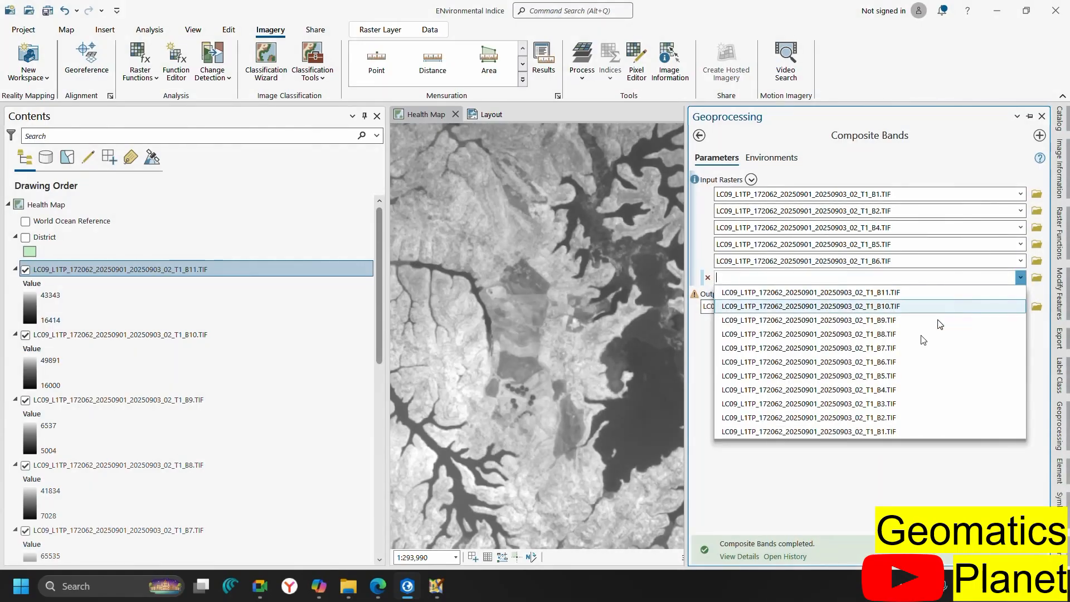
pyautogui.click(896, 352)
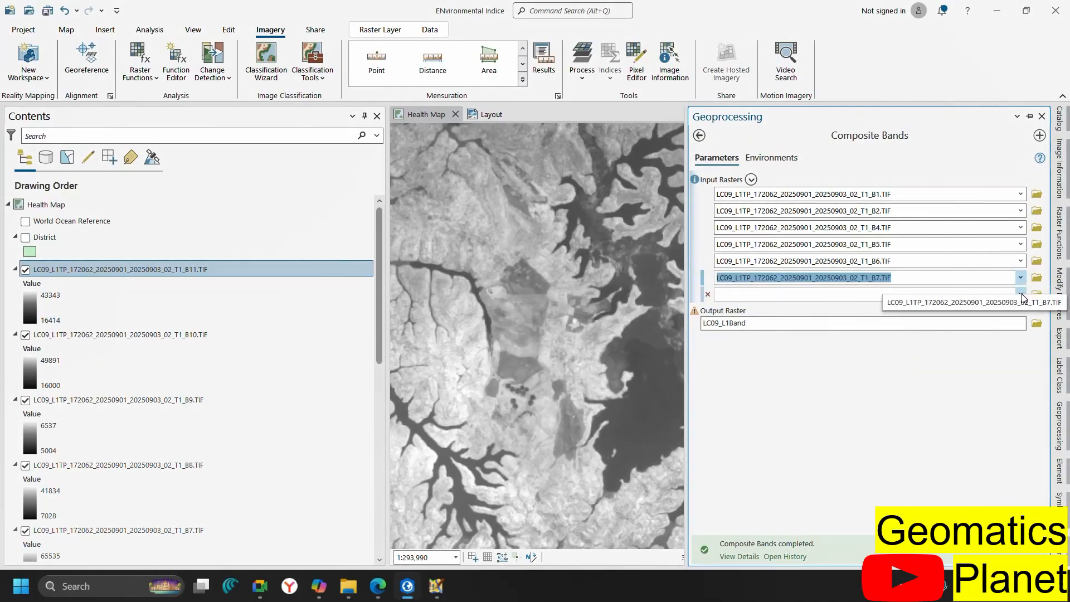
pyautogui.click(1020, 294)
pyautogui.click(922, 352)
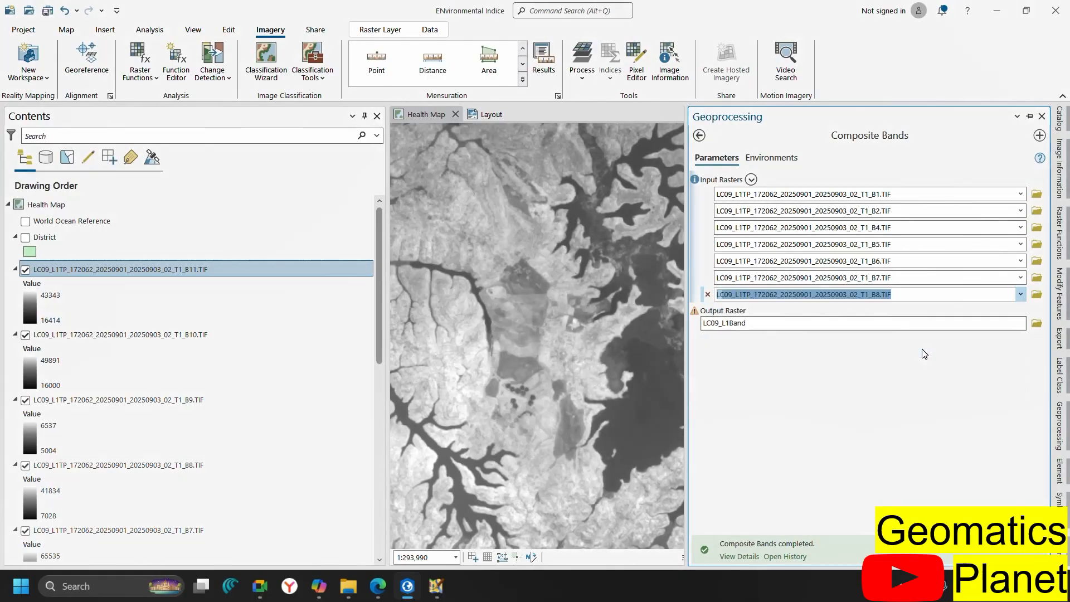
pyautogui.click(1020, 310)
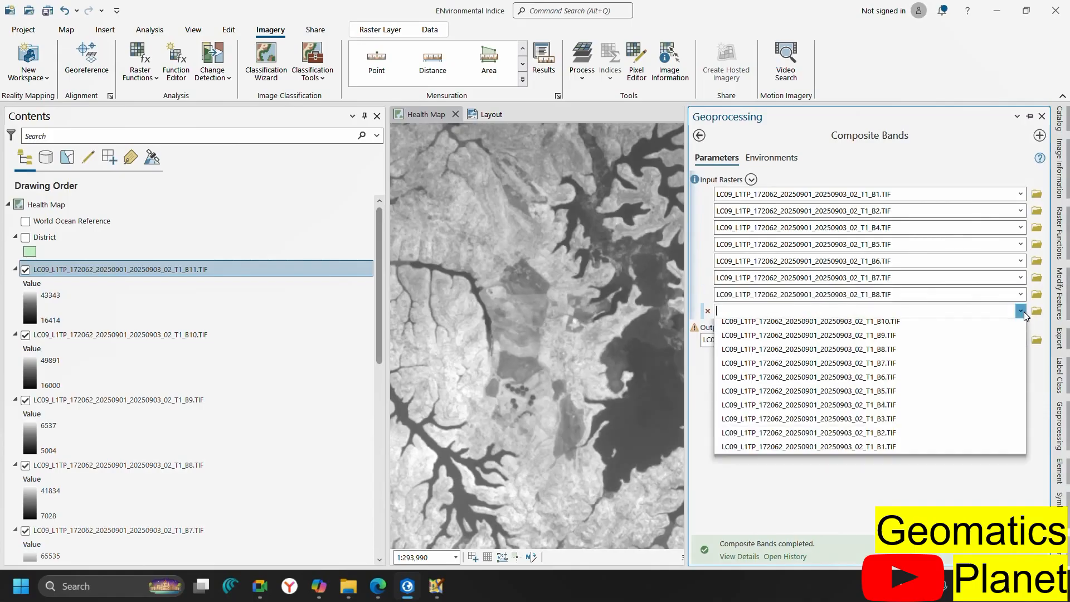
pyautogui.click(923, 354)
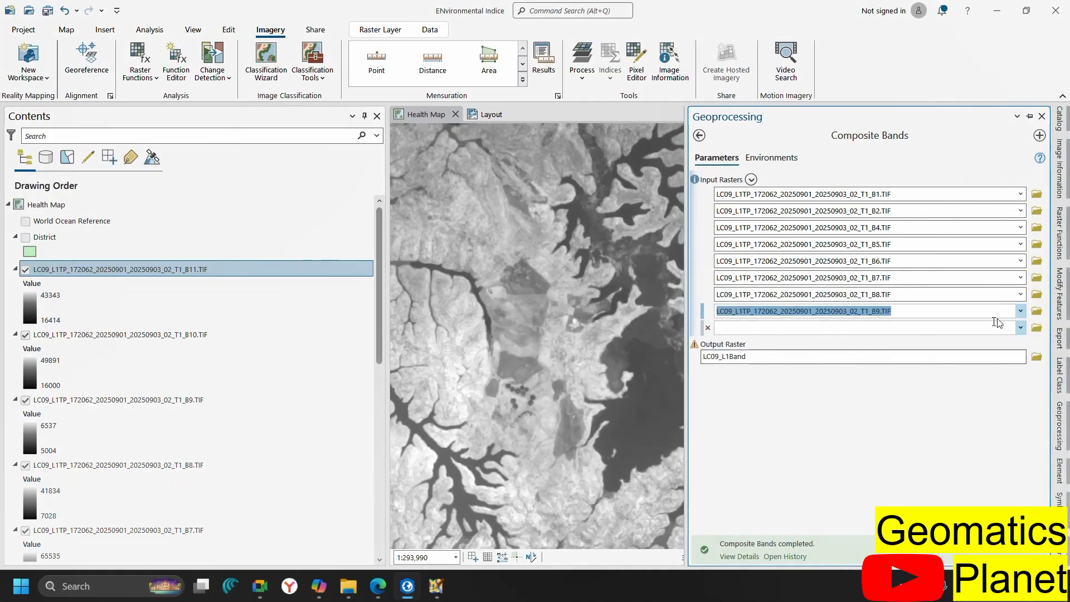
pyautogui.click(1020, 327)
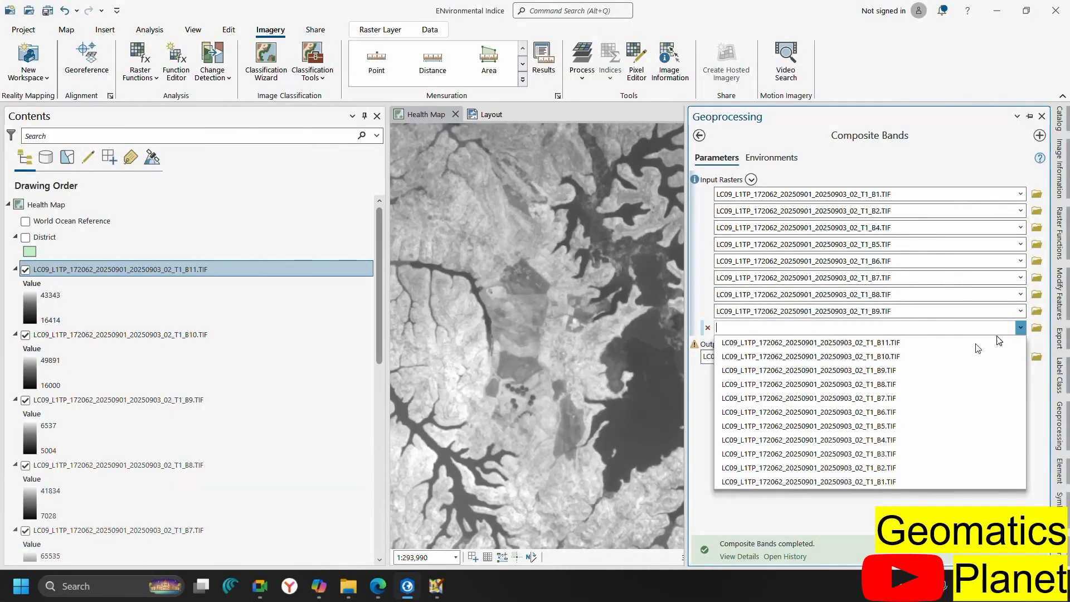
pyautogui.click(914, 359)
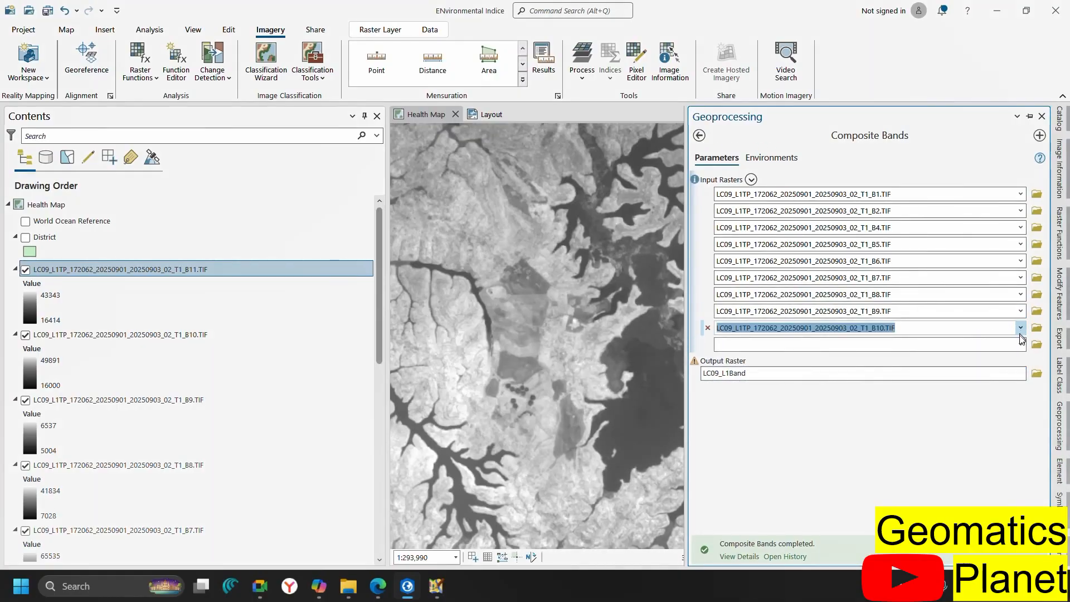
pyautogui.click(1020, 345)
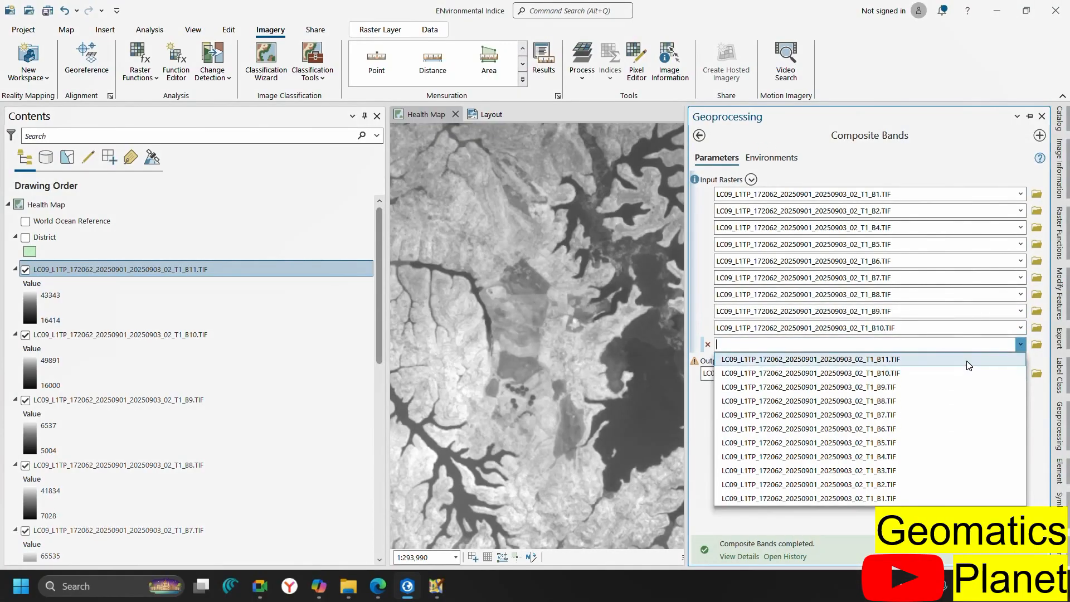
pyautogui.click(968, 365)
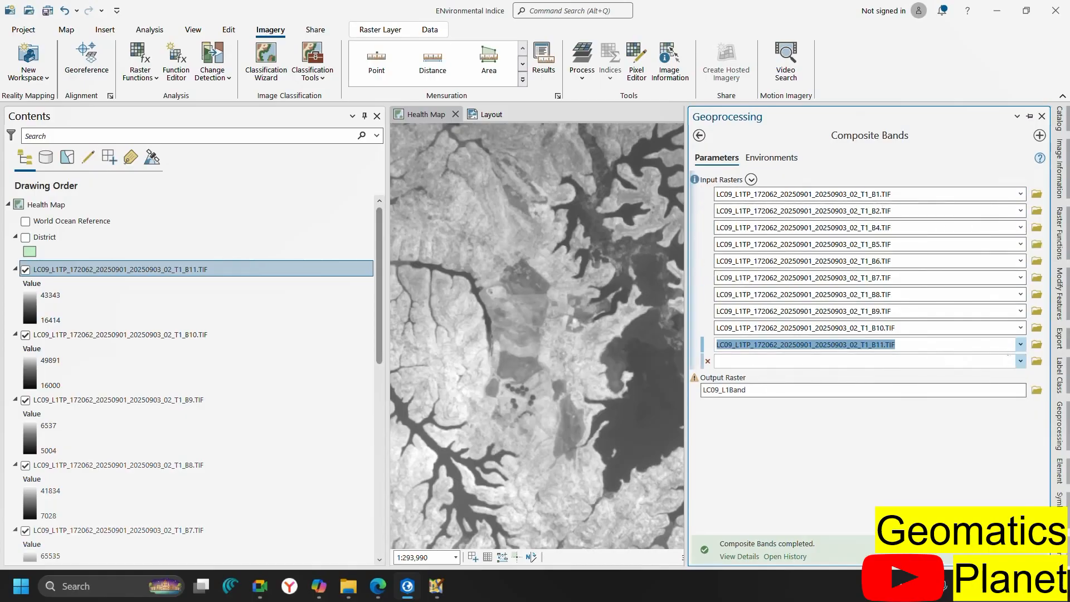
# Add an extra B3 input raster, then remove it again
pyautogui.click(1019, 361)
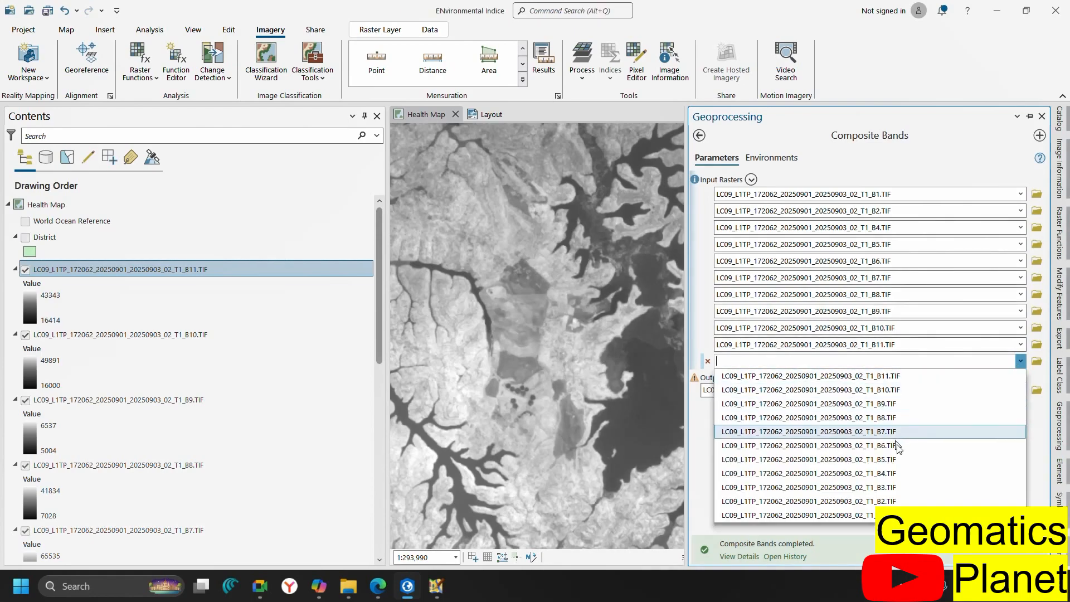
pyautogui.click(901, 487)
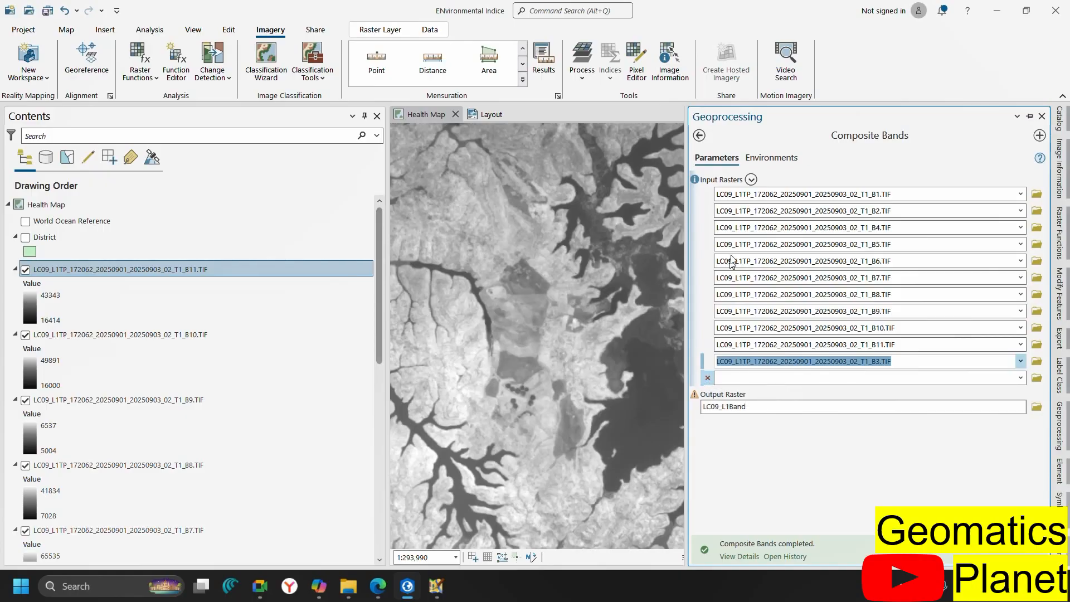
pyautogui.click(707, 377)
pyautogui.click(707, 361)
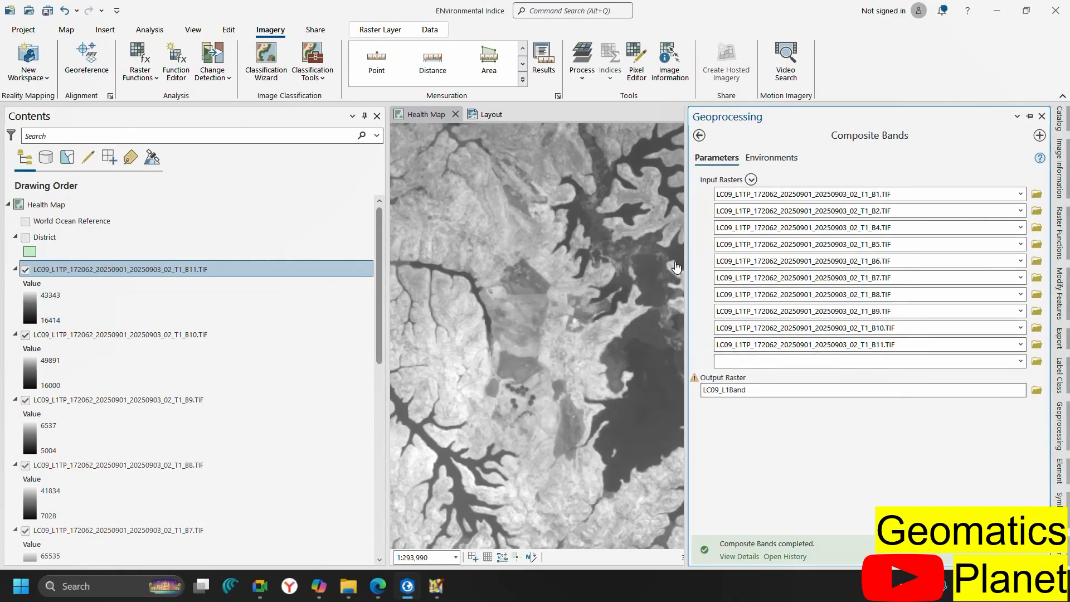
# Delete the B5, B6, B7, B9, B10, B11 and B4 rows from the Composite Bands inputs
pyautogui.click(707, 245)
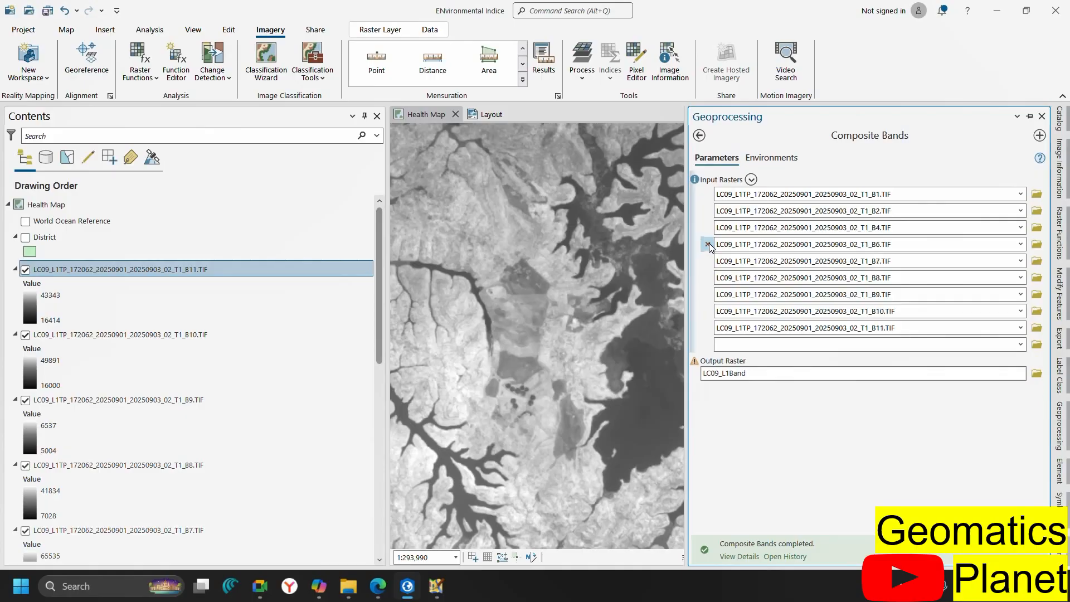
pyautogui.click(709, 245)
pyautogui.click(709, 245)
pyautogui.click(709, 245)
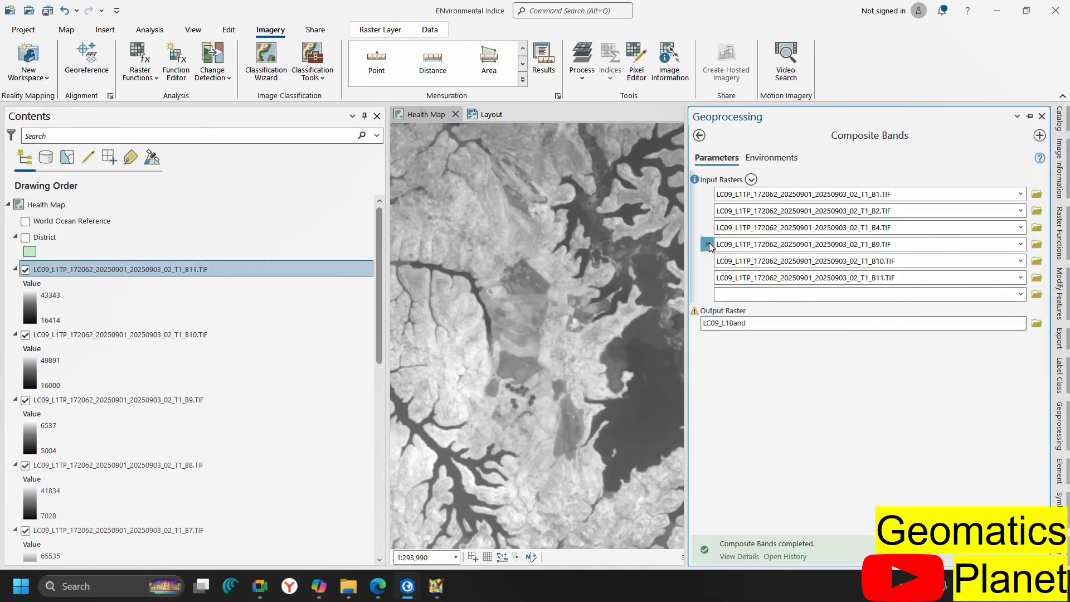
pyautogui.click(708, 242)
pyautogui.click(709, 243)
pyautogui.click(708, 242)
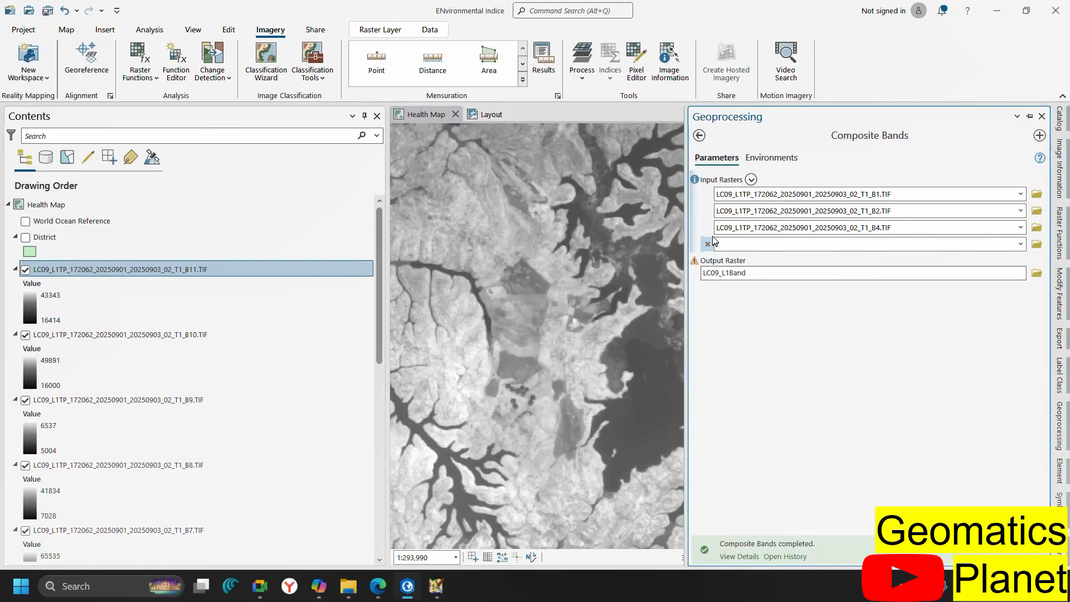
pyautogui.click(708, 228)
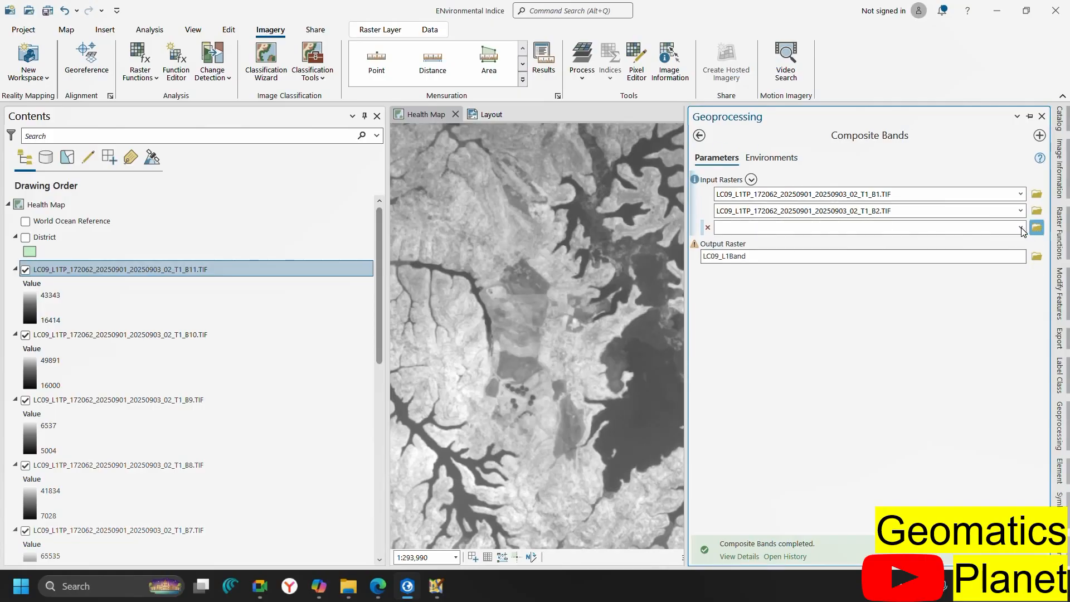
# Add B3.TIF, B4.TIF and B5.TIF as the third to fifth Composite Bands input rasters
pyautogui.click(1036, 227)
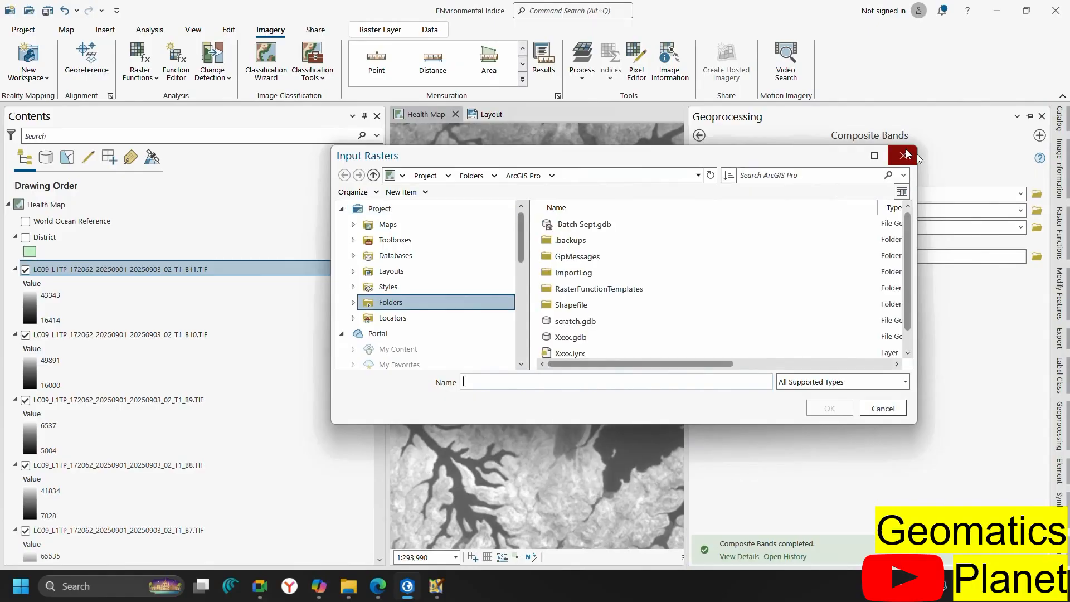
pyautogui.click(905, 150)
pyautogui.click(1020, 227)
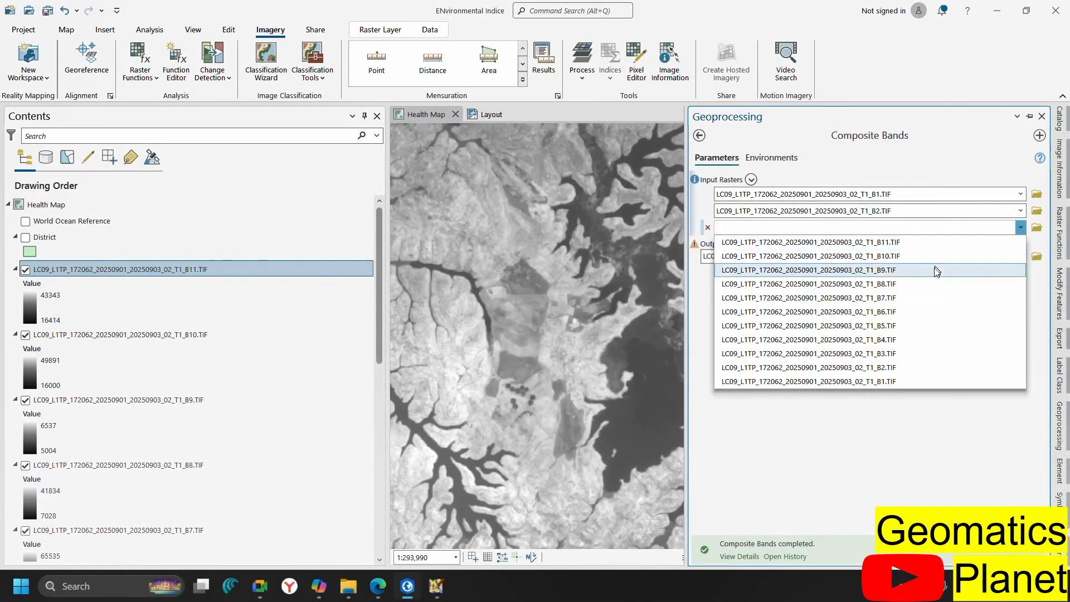
pyautogui.click(905, 353)
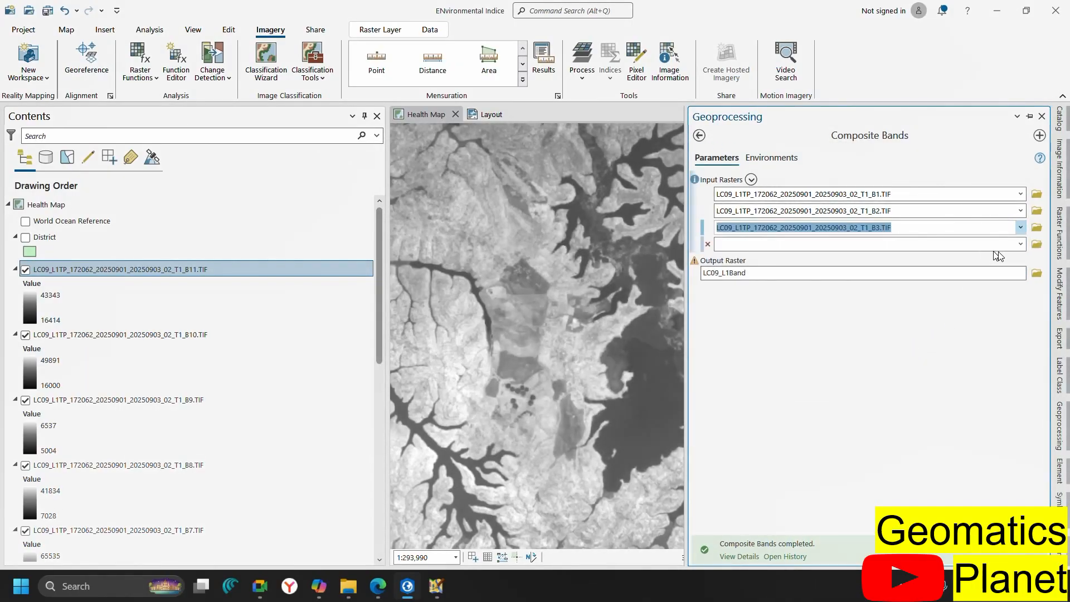
pyautogui.click(1021, 249)
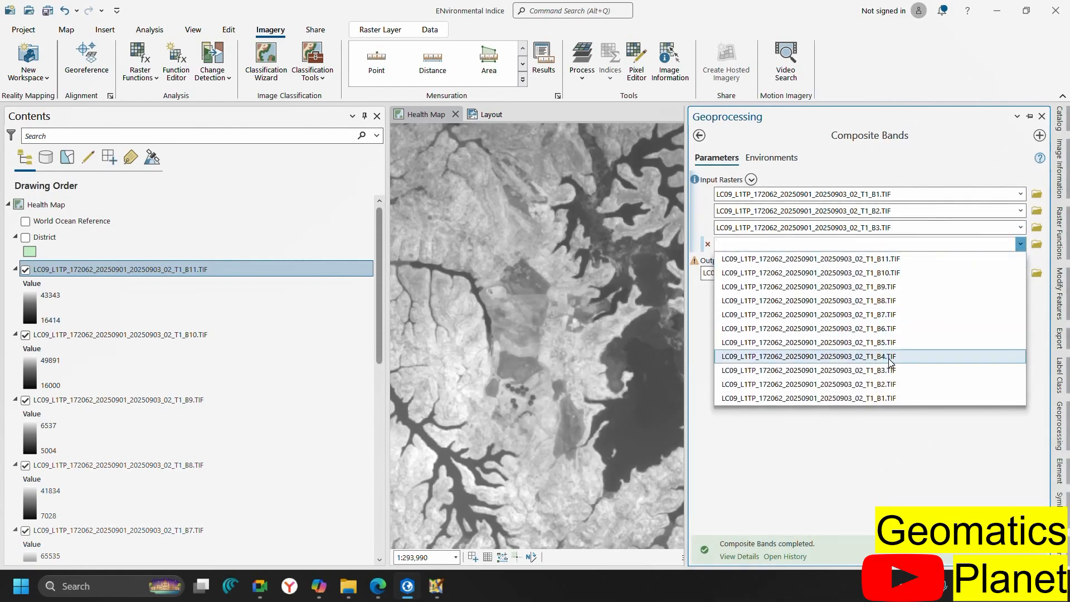
pyautogui.click(969, 358)
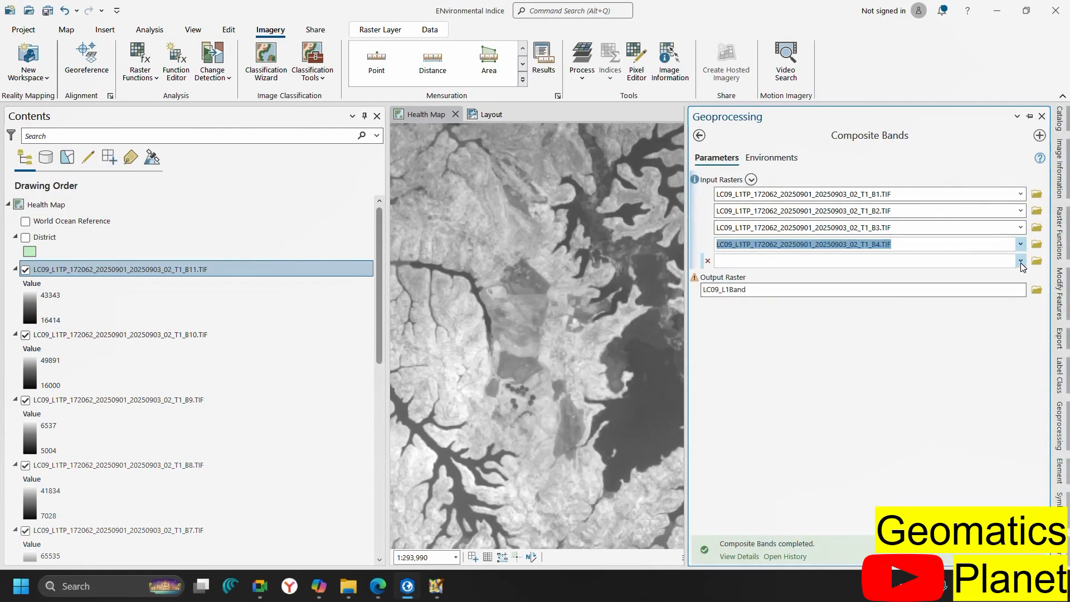
pyautogui.click(1020, 261)
pyautogui.click(887, 360)
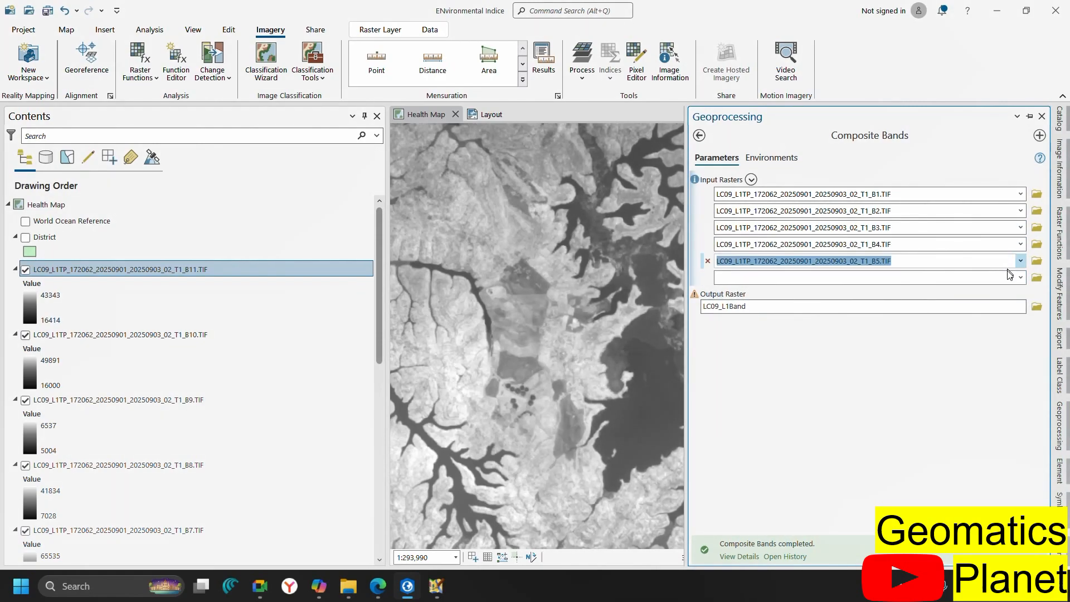
# Add B6.TIF through B11.TIF as the sixth to eleventh input rasters
pyautogui.click(1020, 277)
pyautogui.click(943, 362)
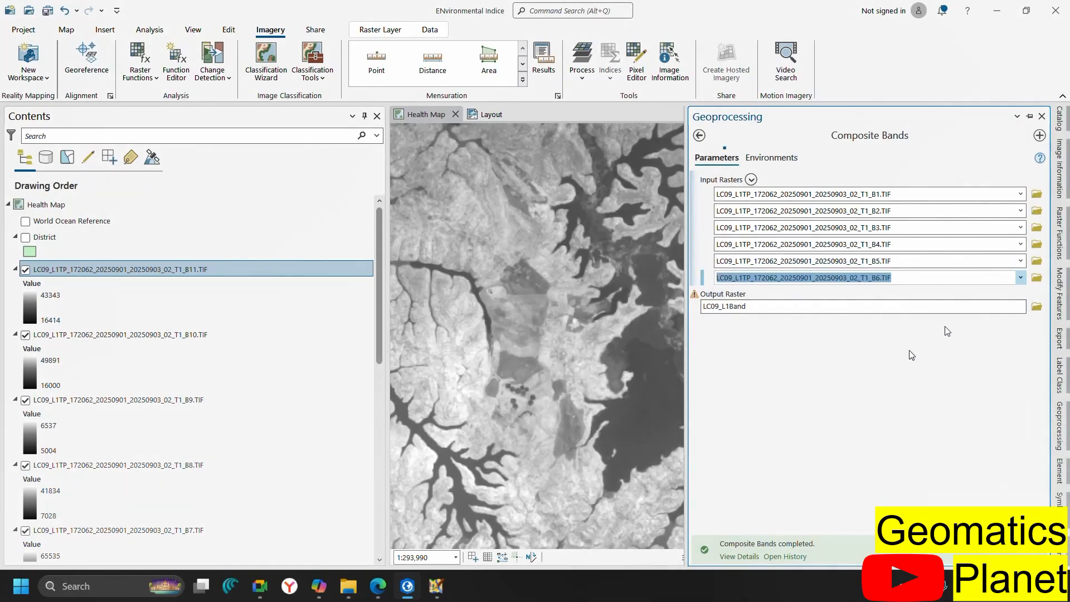
pyautogui.click(1019, 294)
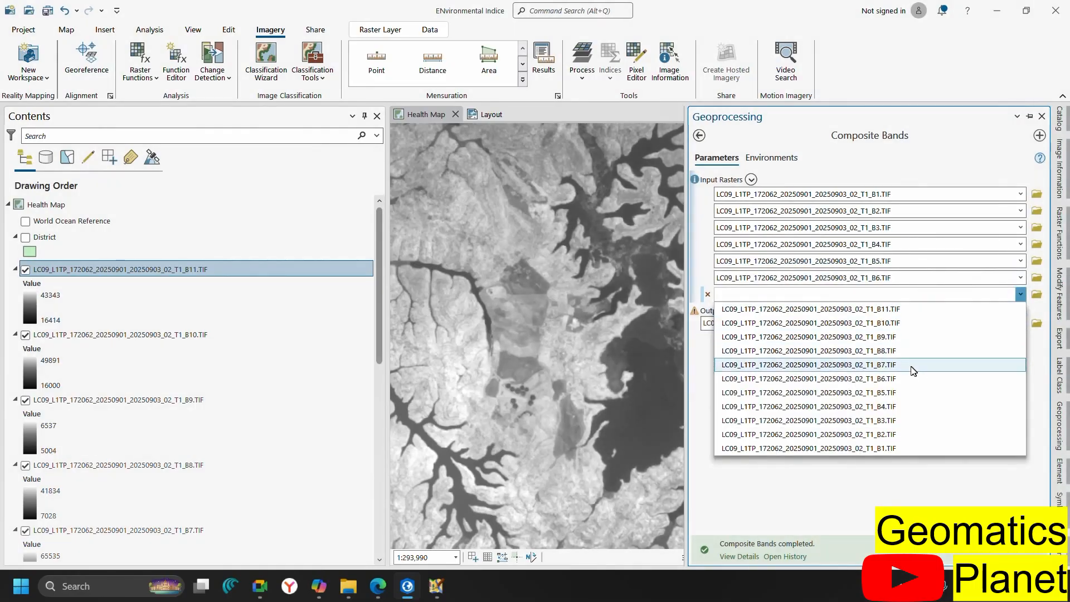
pyautogui.click(912, 371)
pyautogui.click(1020, 310)
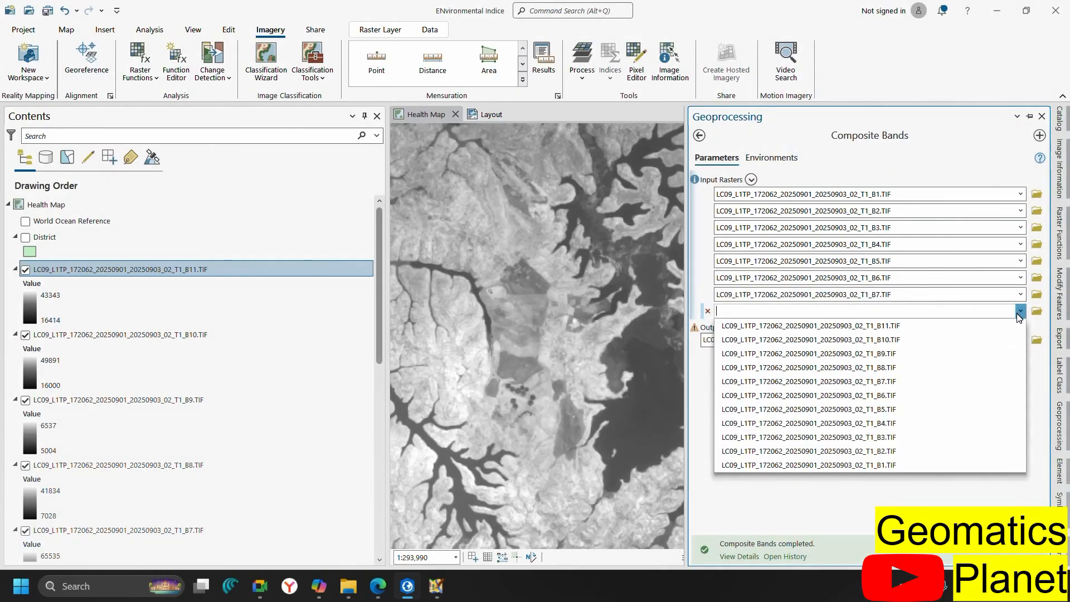
pyautogui.click(903, 368)
pyautogui.click(1019, 327)
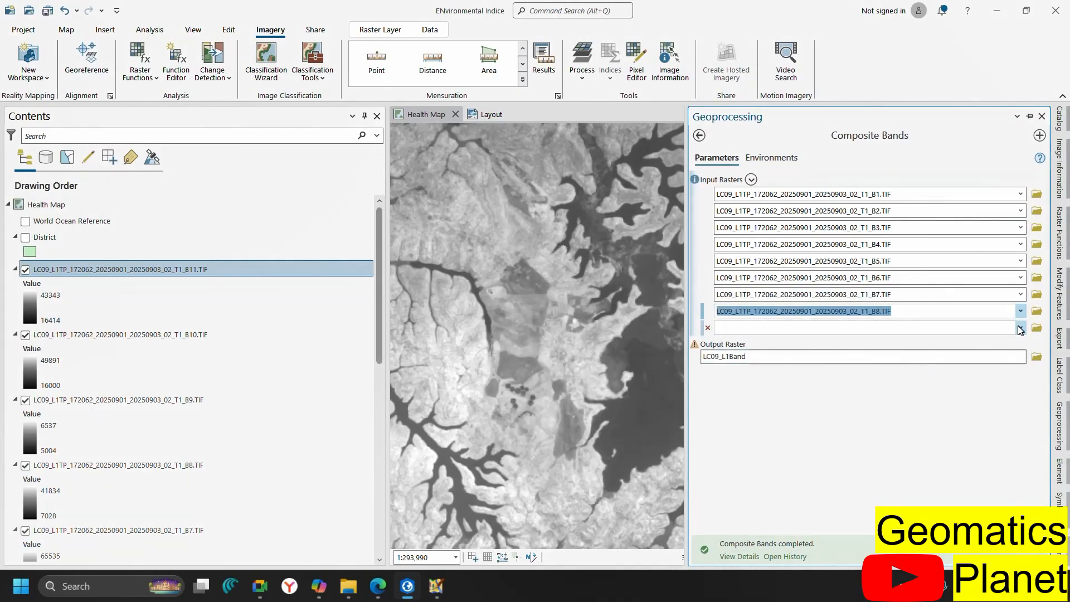
pyautogui.click(931, 370)
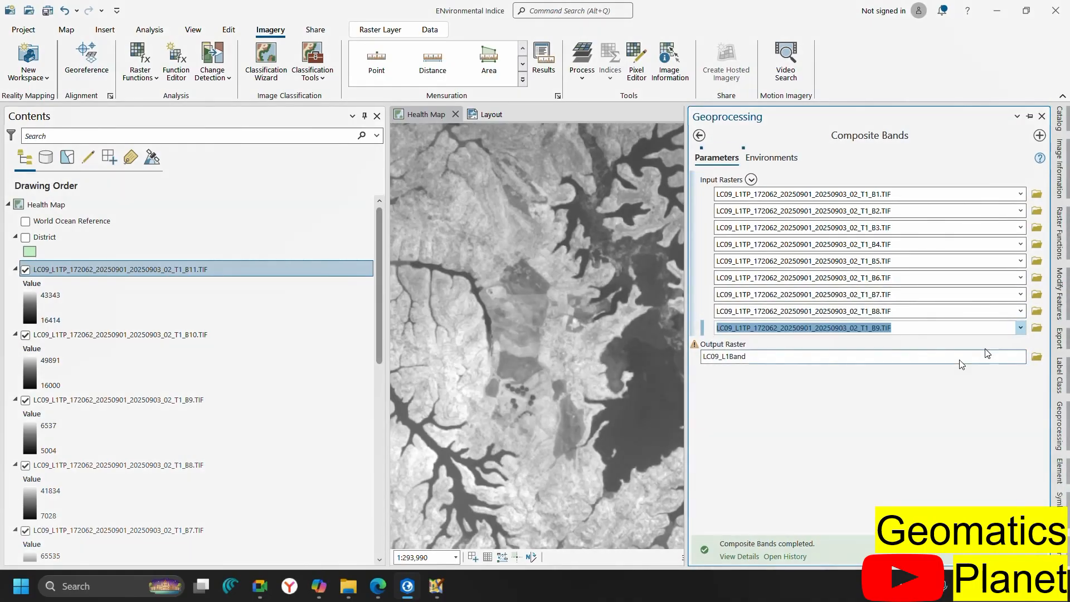
pyautogui.click(1020, 345)
pyautogui.click(926, 373)
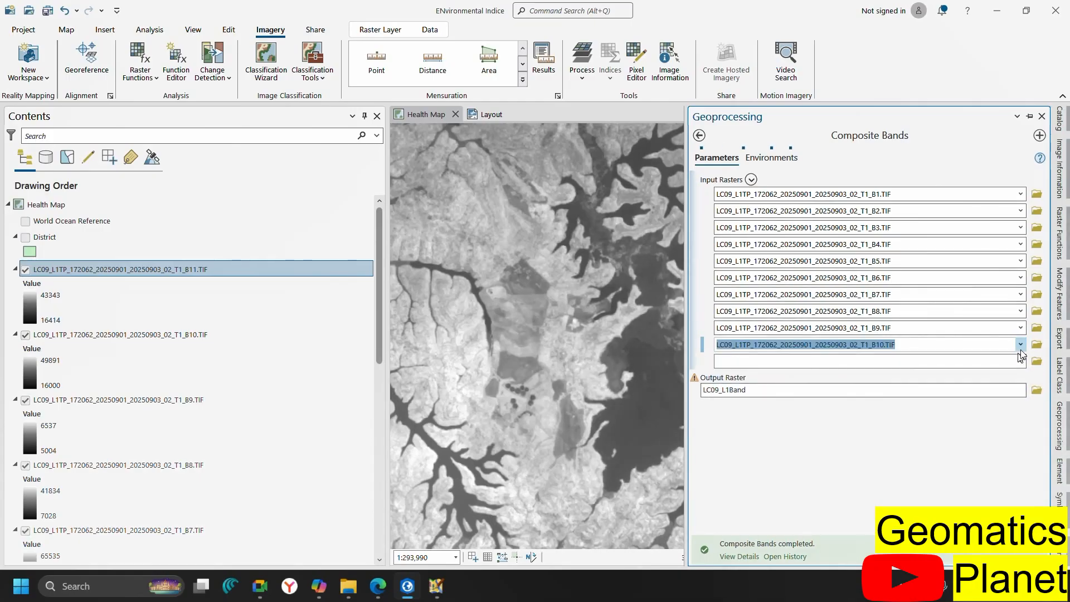
pyautogui.click(1020, 361)
pyautogui.click(978, 377)
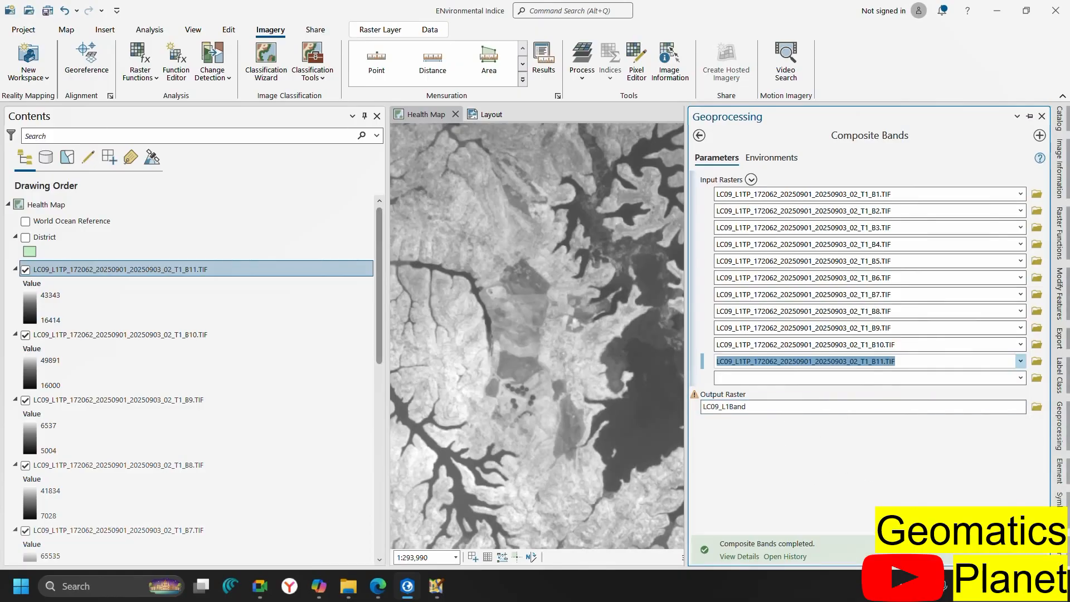
# Run Composite Bands to stack all eleven Landsat bands into LC09_L1Band
pyautogui.click(1019, 549)
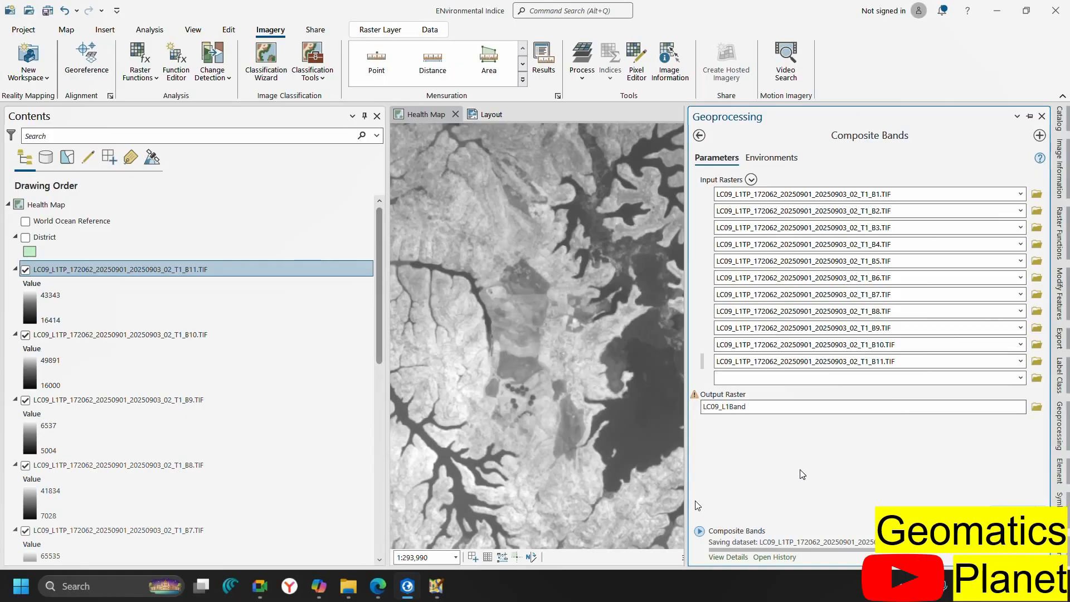
pyautogui.click(387, 588)
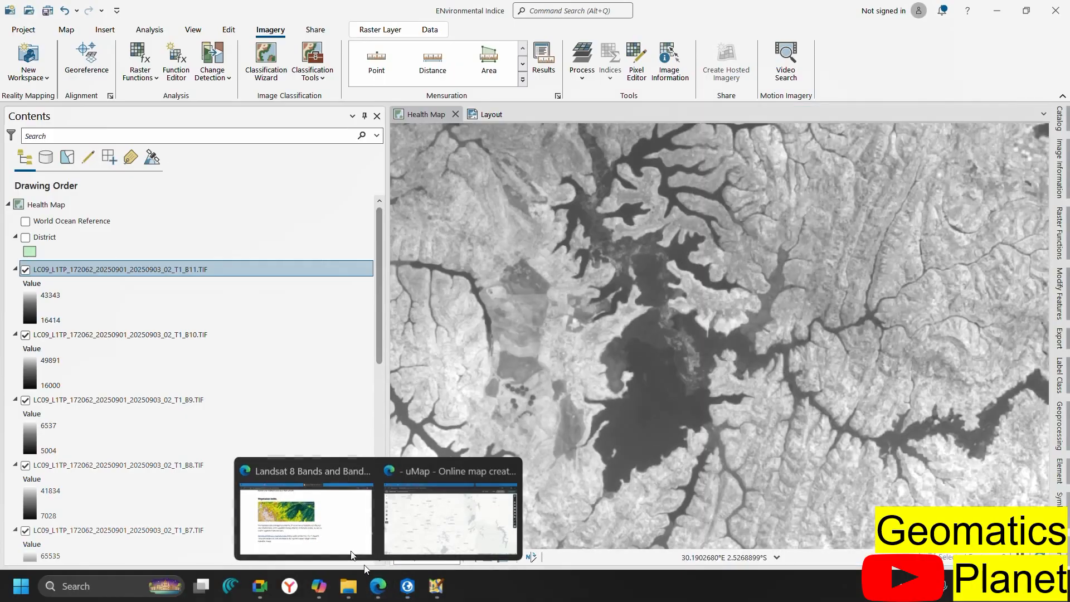
# Read the Landsat 8 band-combination guide in Edge, Natural Color through Agriculture, then return to ArcGIS Pro
pyautogui.click(318, 520)
pyautogui.scroll(3, 389, 235)
pyautogui.scroll(20, 389, 236)
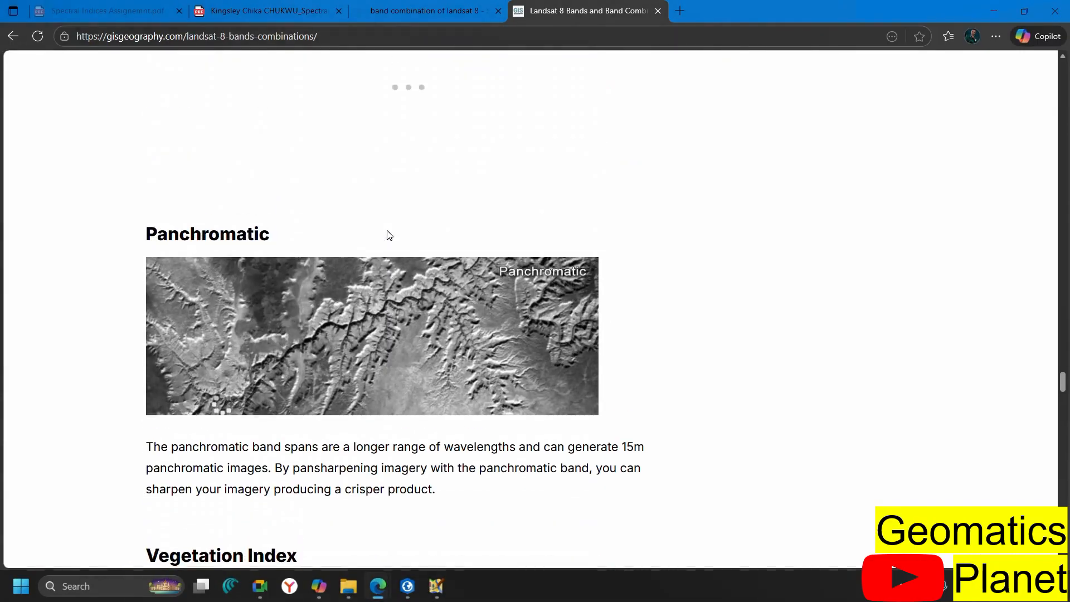
pyautogui.scroll(15, 388, 234)
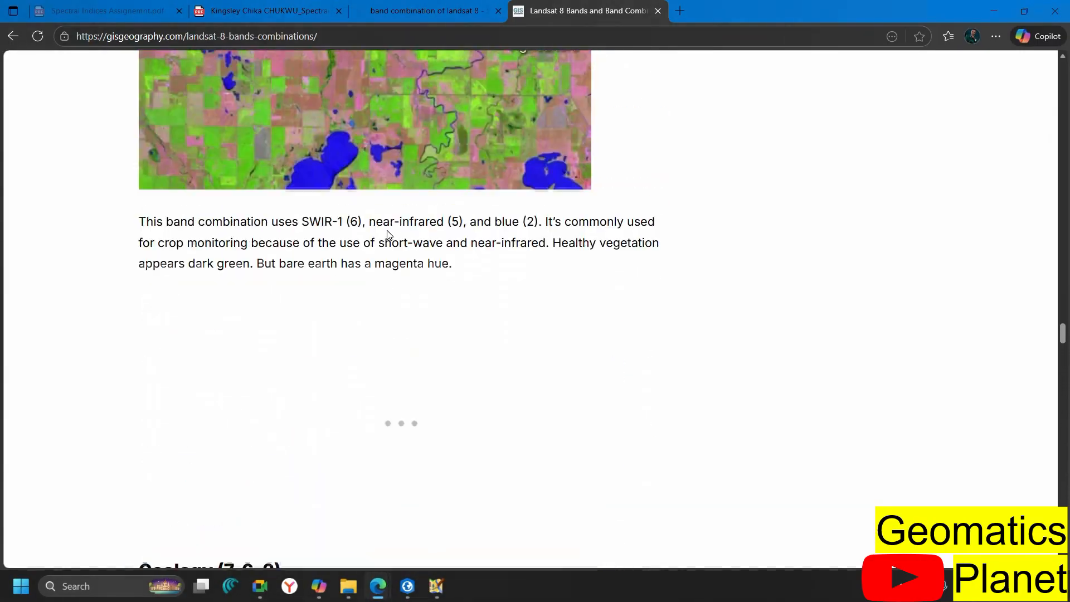
pyautogui.scroll(15, 389, 235)
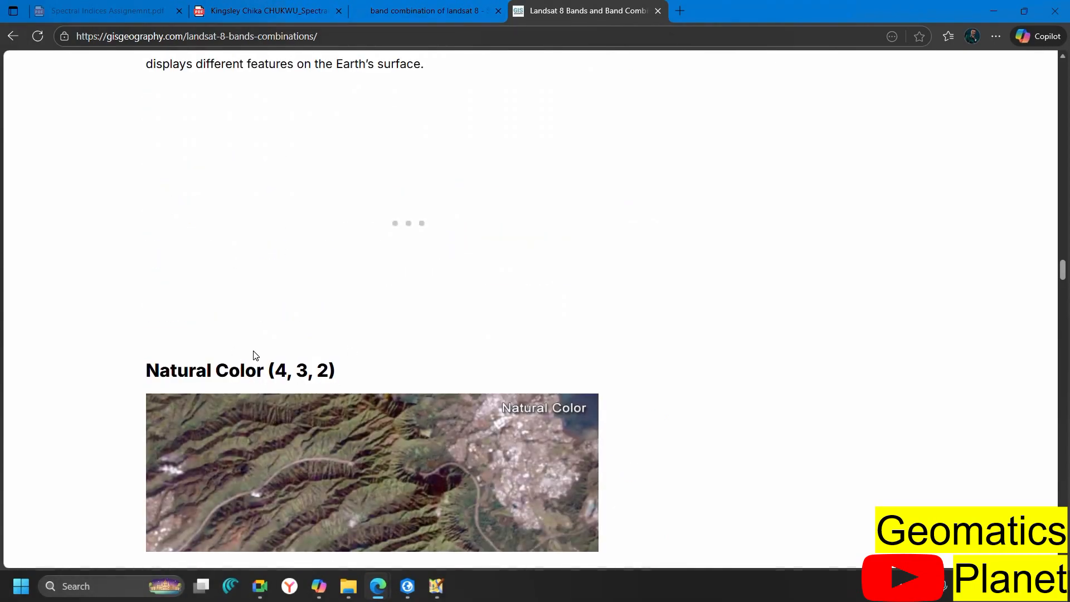
pyautogui.scroll(-1, 255, 356)
pyautogui.scroll(-6, 410, 305)
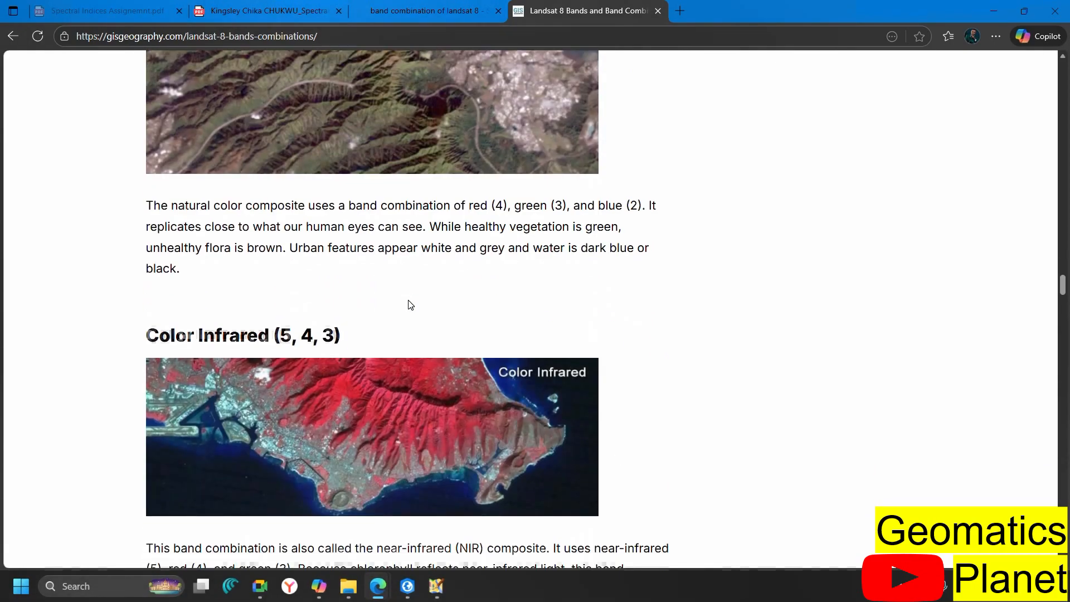
pyautogui.scroll(-10, 438, 338)
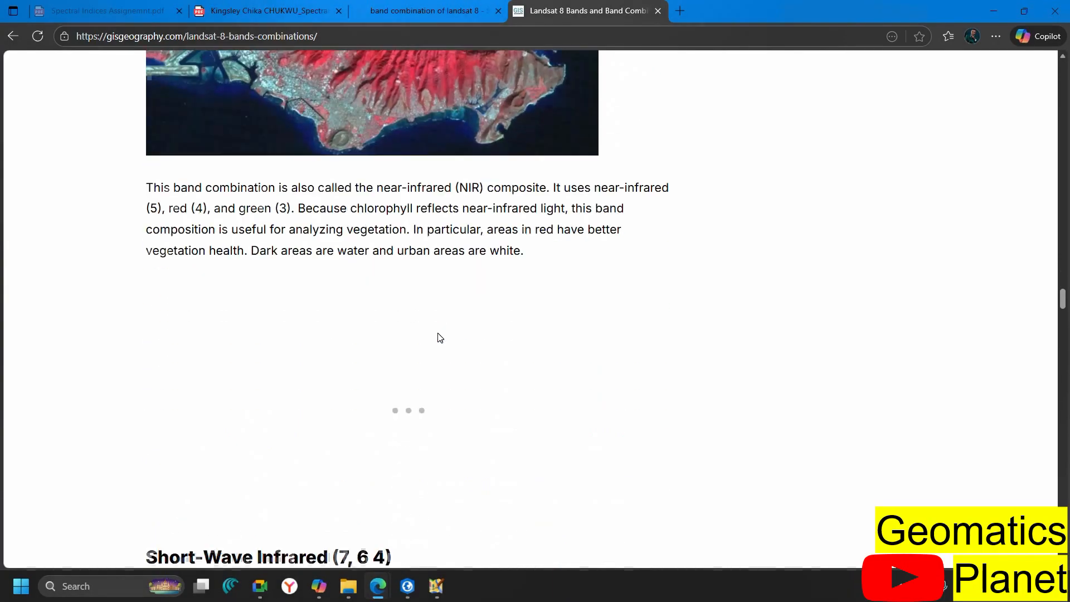
pyautogui.scroll(-8, 416, 396)
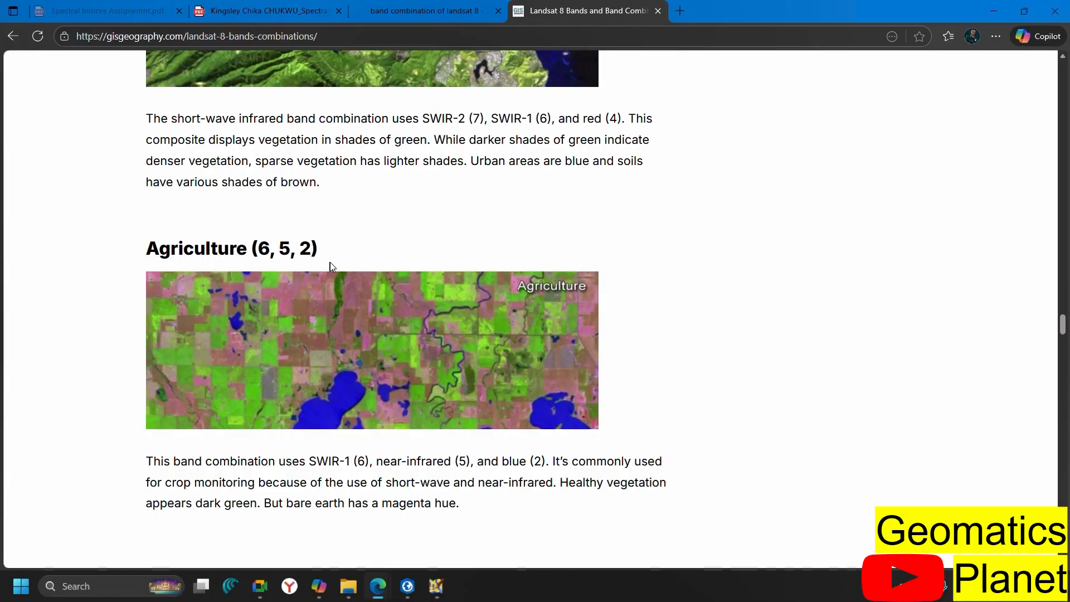
pyautogui.click(414, 598)
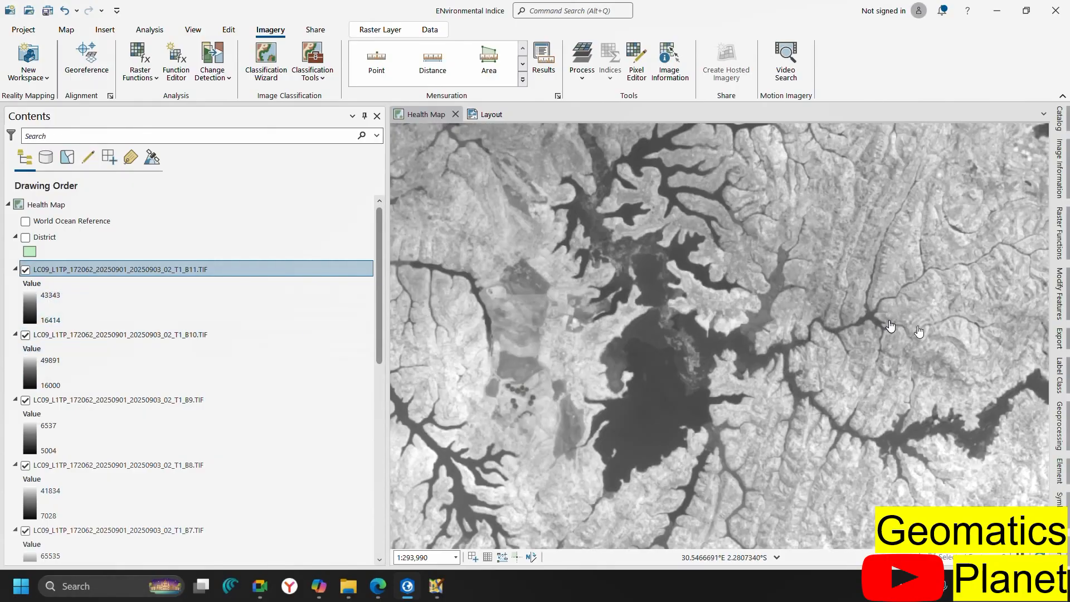
# Check Composite Bands progress, then view Copilot's Landsat 8 NDVI expression, Band_5/Band_4
pyautogui.click(1060, 425)
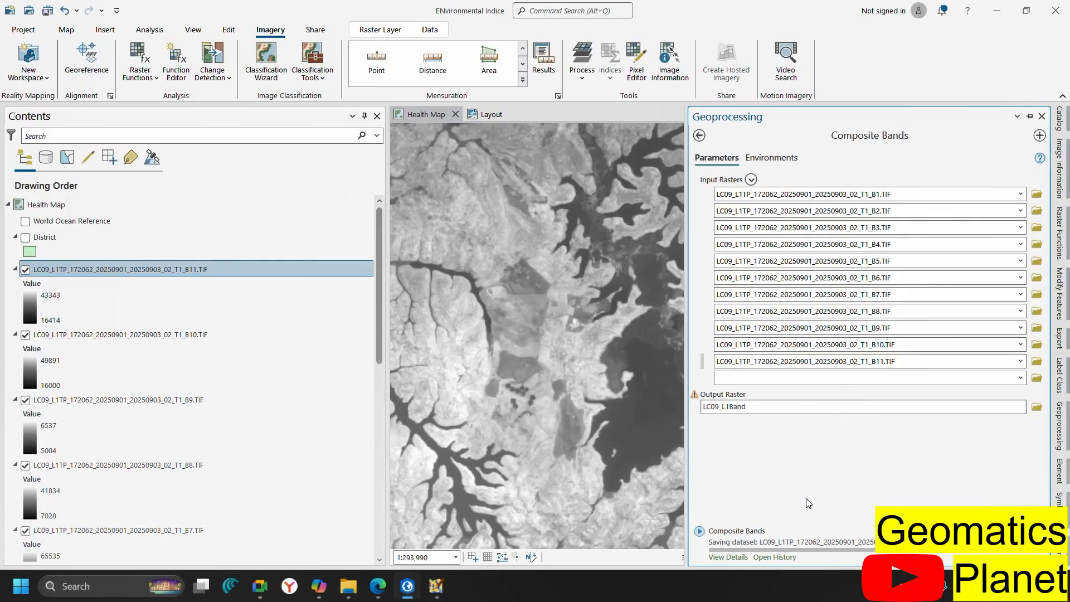
pyautogui.click(320, 588)
pyautogui.scroll(4, 408, 270)
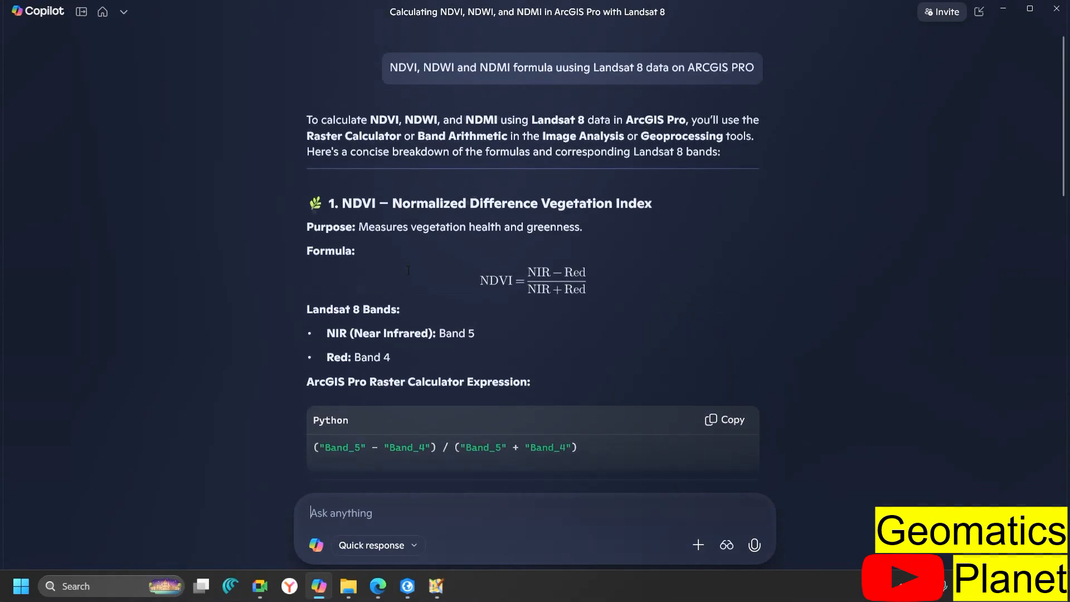
pyautogui.scroll(-1, 408, 270)
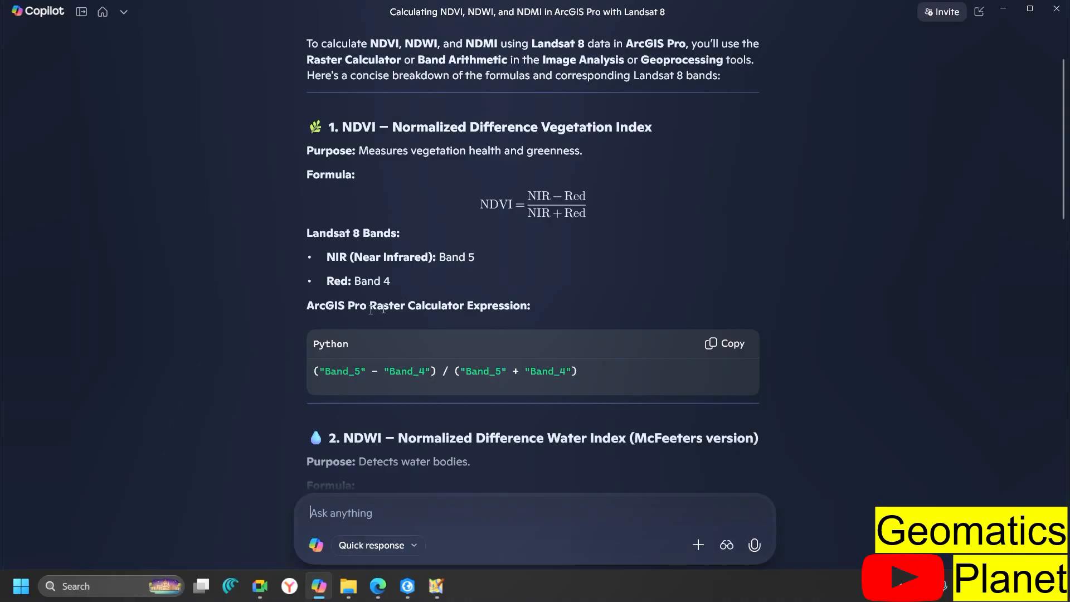
# Scroll through the open reference content, then return to the ArcGIS Pro project
pyautogui.scroll(-1, 389, 315)
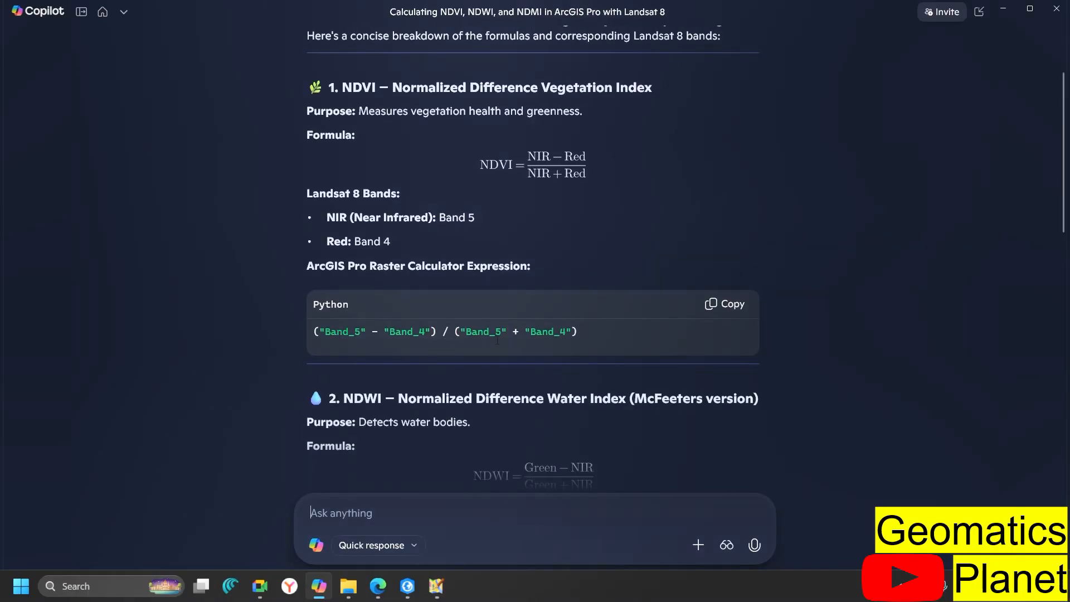
pyautogui.scroll(-2, 498, 340)
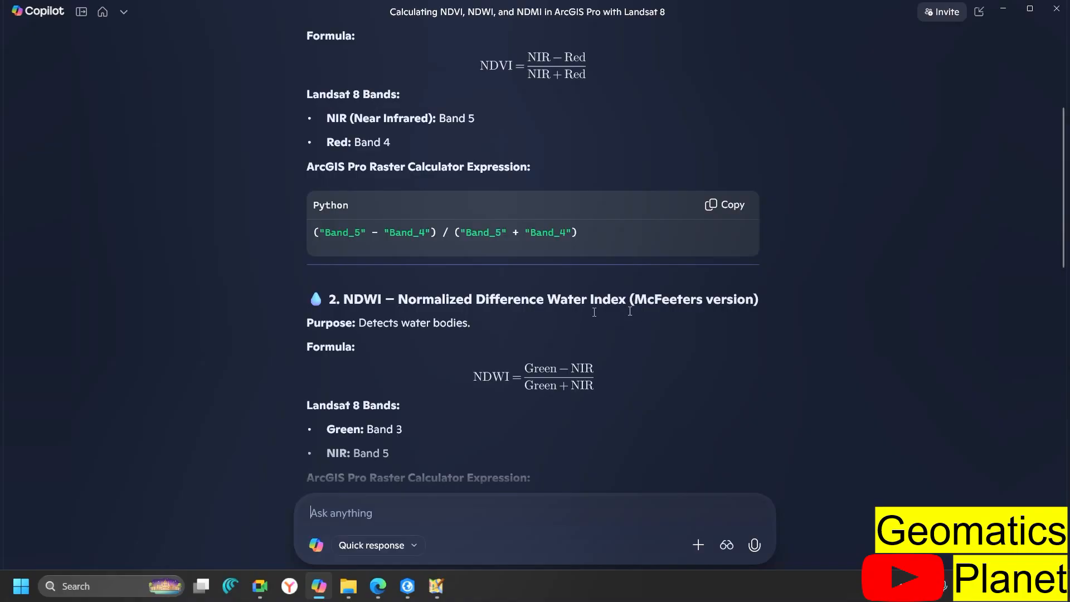
pyautogui.scroll(-1, 432, 321)
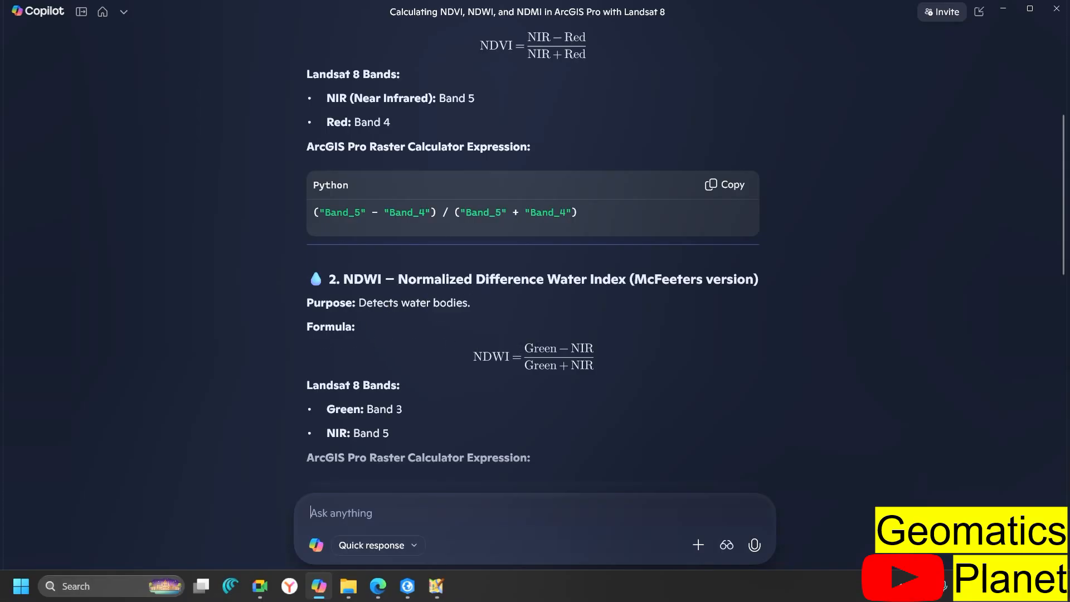
pyautogui.scroll(-1, 422, 348)
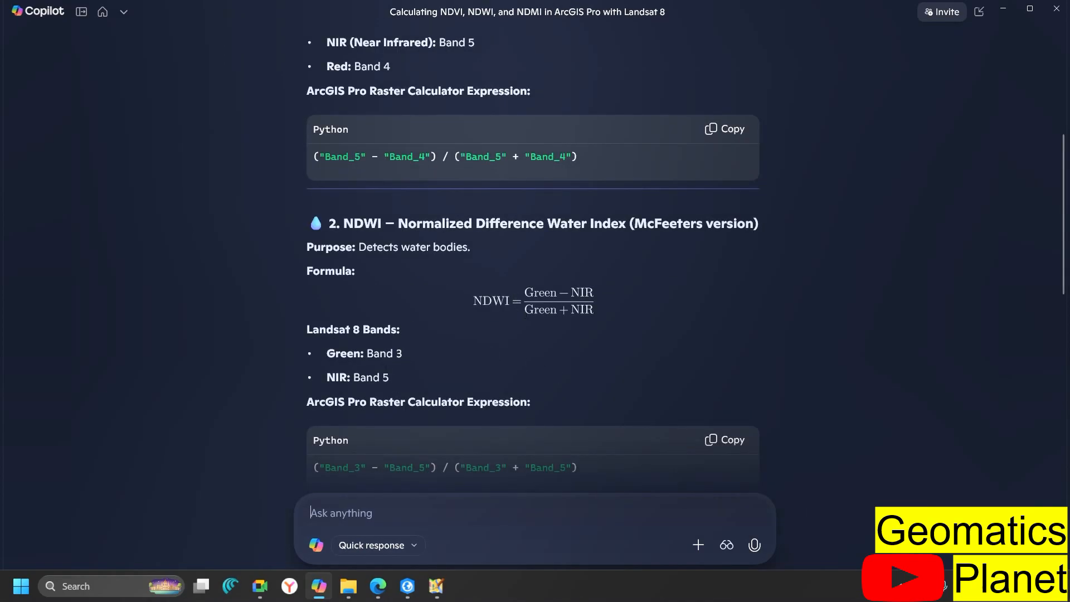
pyautogui.scroll(-3, 526, 314)
pyautogui.scroll(-1, 526, 314)
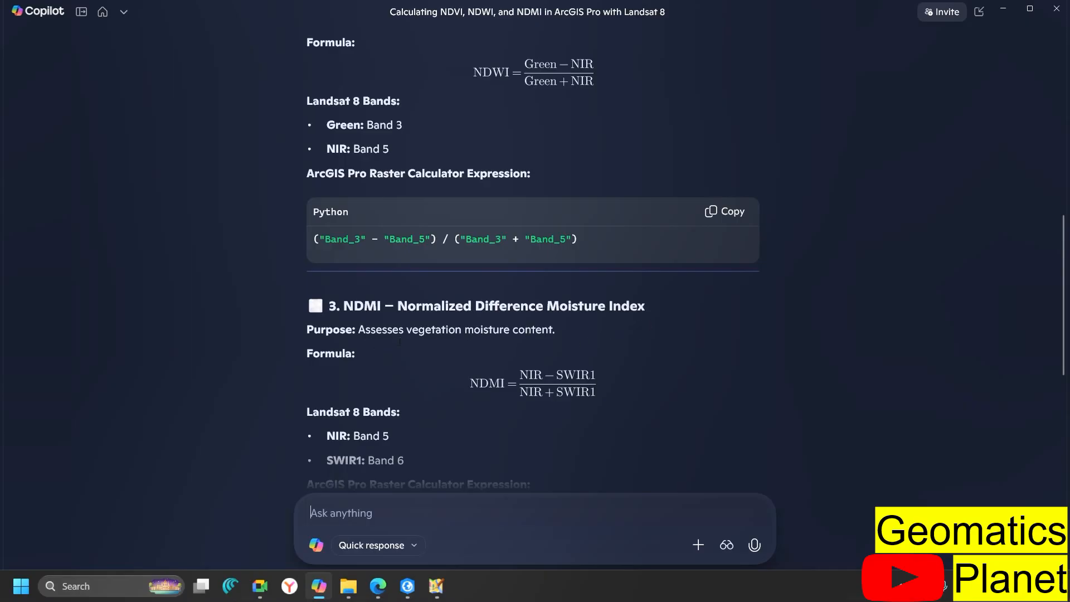
pyautogui.scroll(-1, 491, 334)
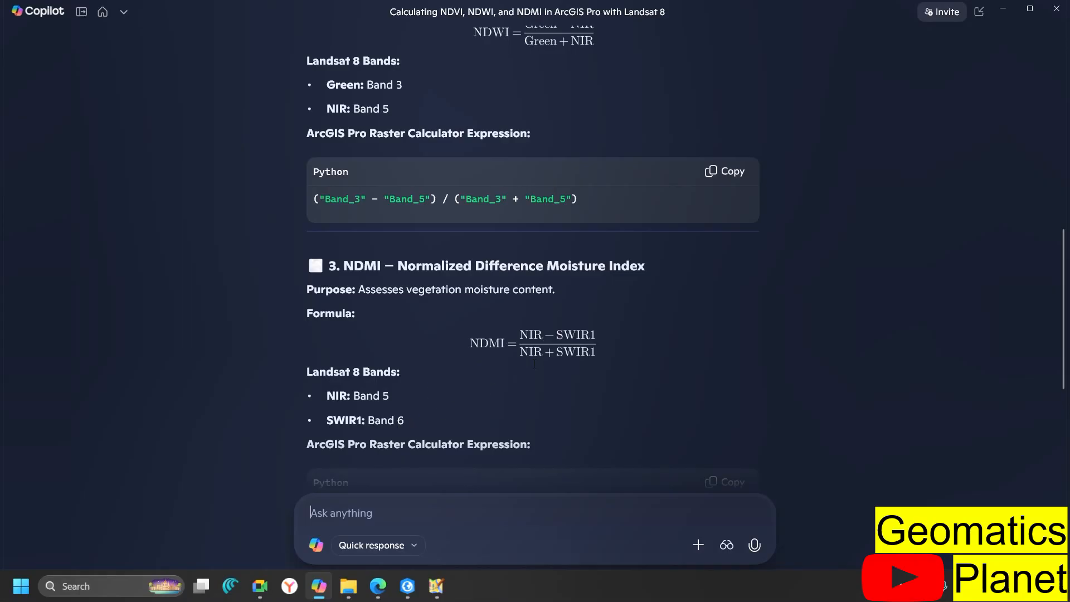
pyautogui.scroll(-4, 534, 363)
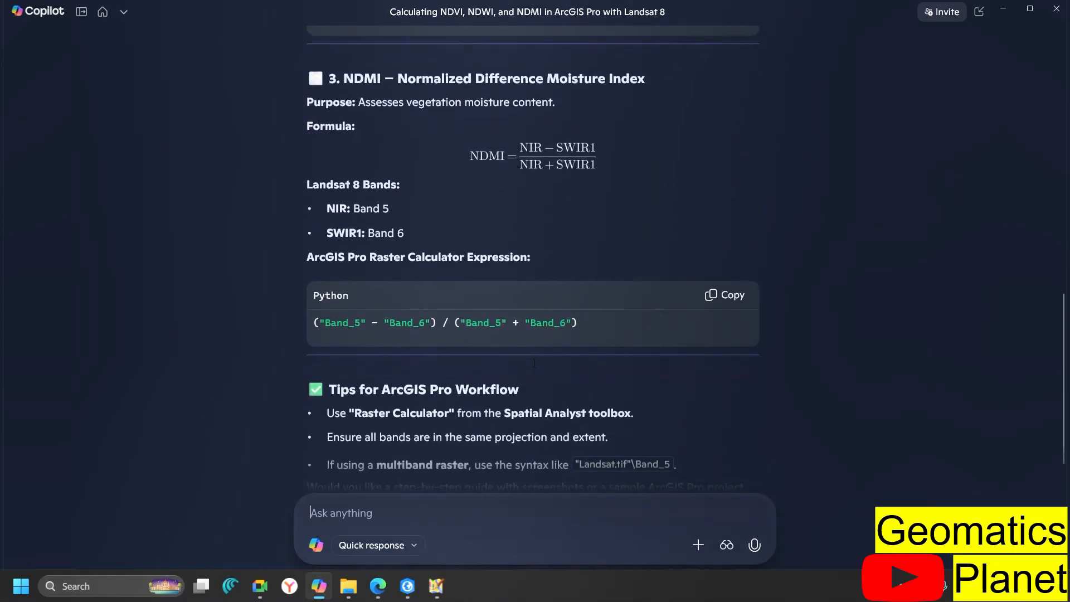
pyautogui.scroll(-1, 535, 363)
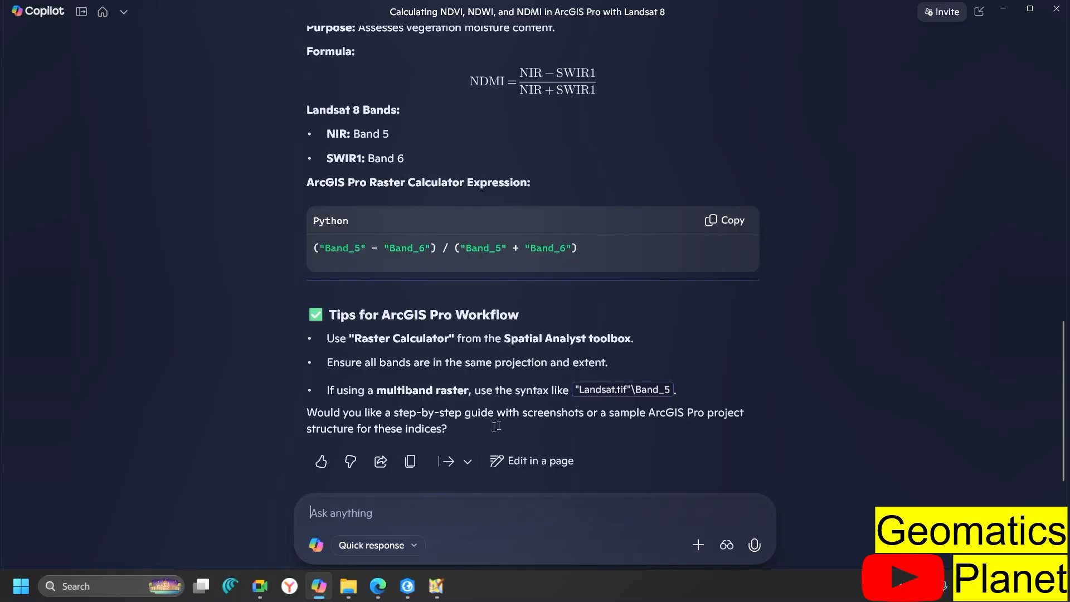
pyautogui.scroll(6, 513, 265)
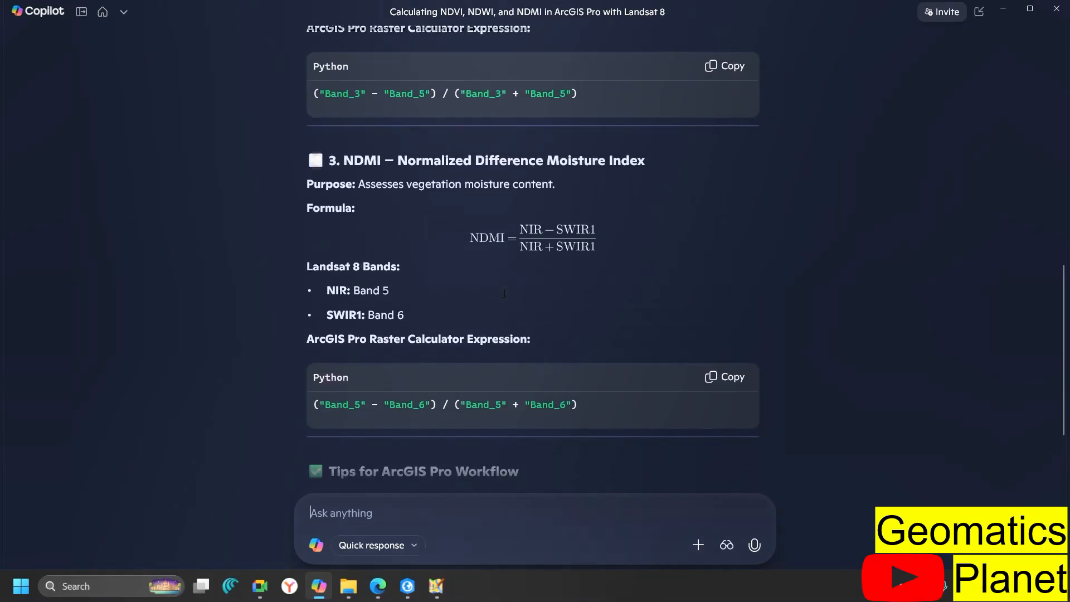
pyautogui.scroll(3, 504, 294)
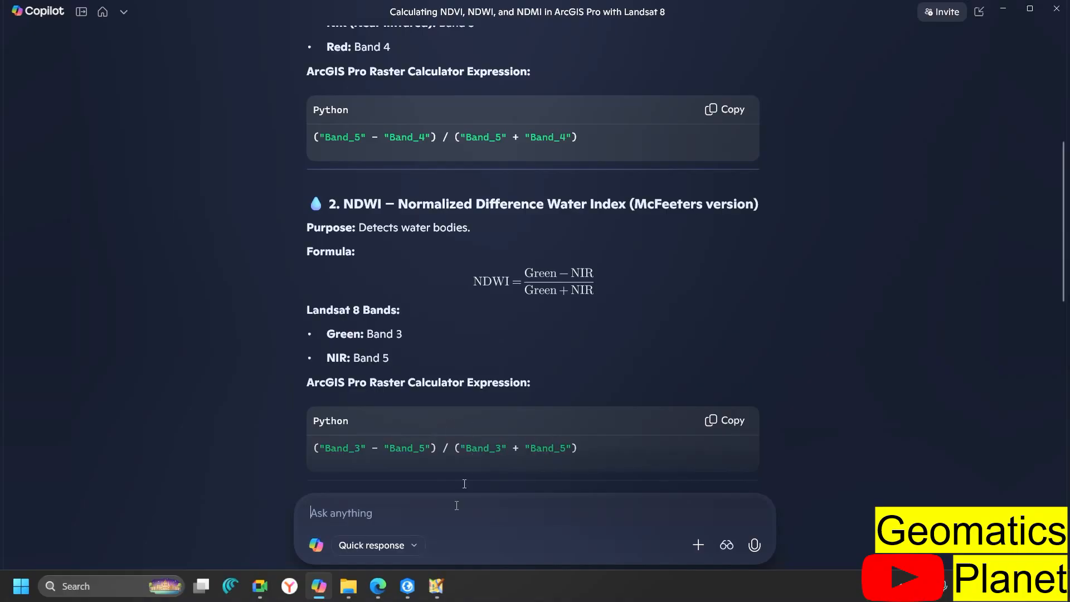
pyautogui.moveTo(393, 597)
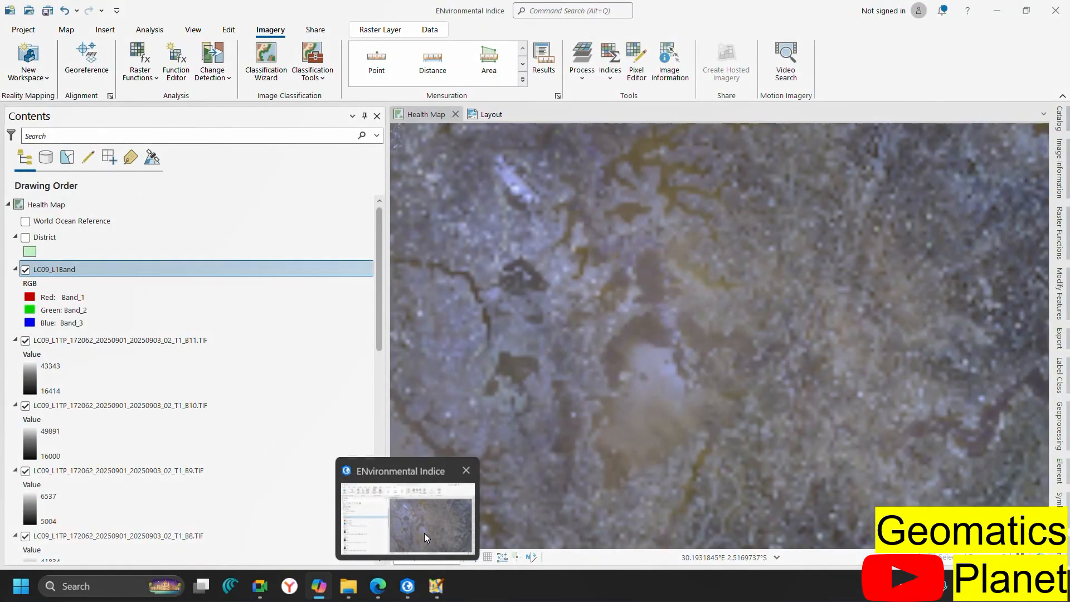
pyautogui.click(423, 533)
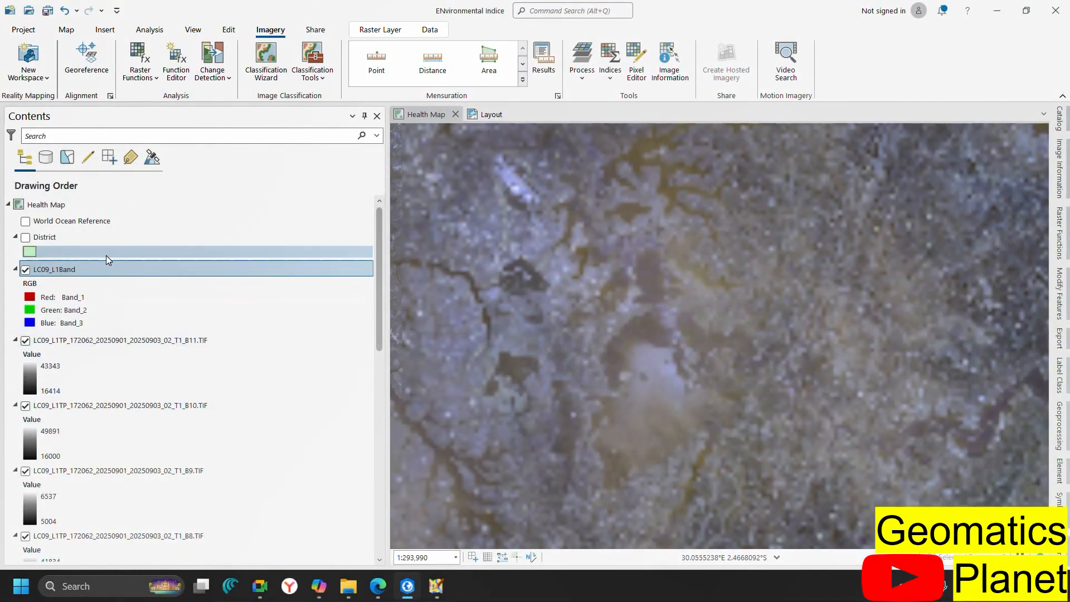
# Remove the single-band B11 through B1 layers from Contents and save the project
pyautogui.click(96, 342)
pyautogui.scroll(-10, 96, 343)
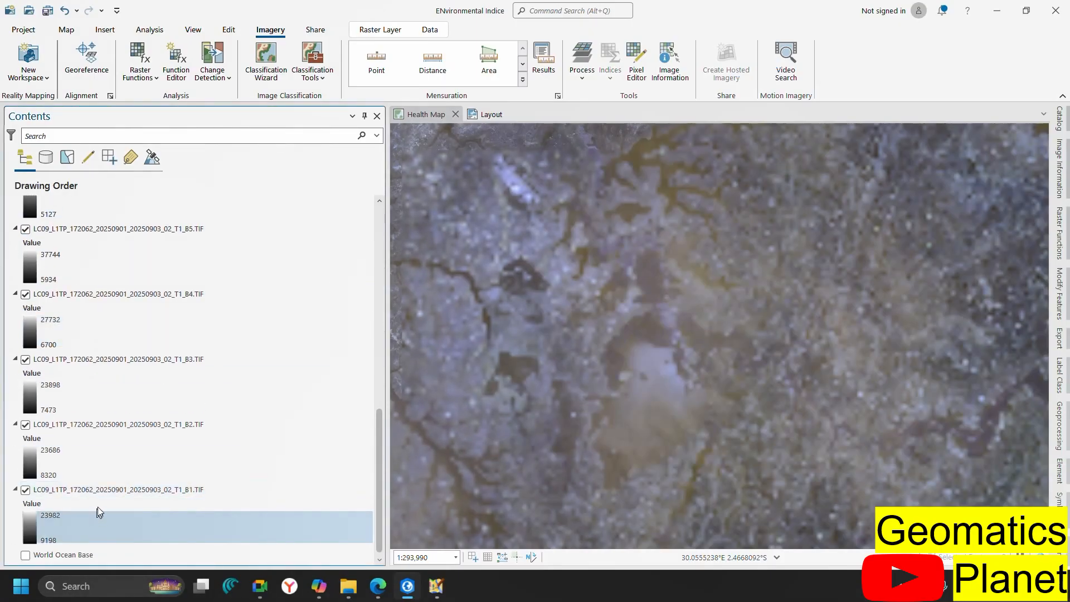
pyautogui.keyDown('shift'); pyautogui.click(113, 484); pyautogui.keyUp('shift')
pyautogui.rightClick(112, 485)
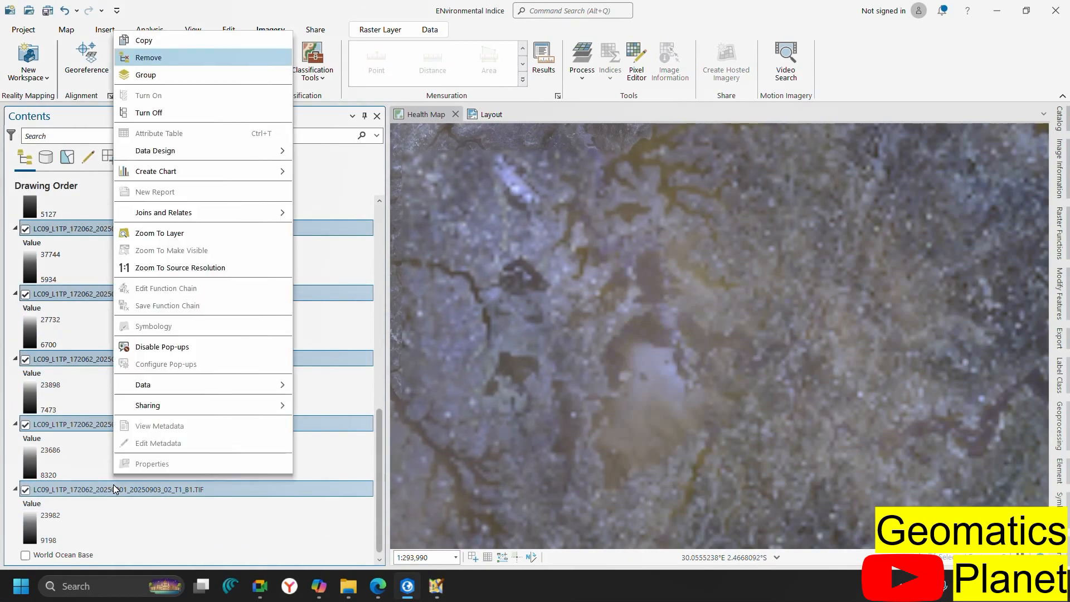
pyautogui.click(153, 57)
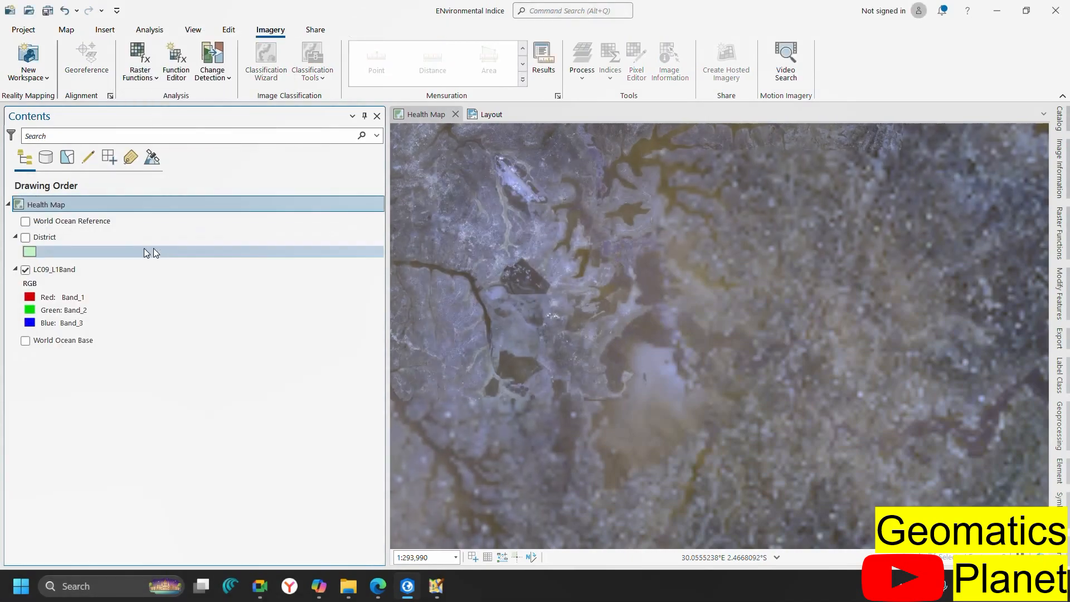
pyautogui.click(48, 10)
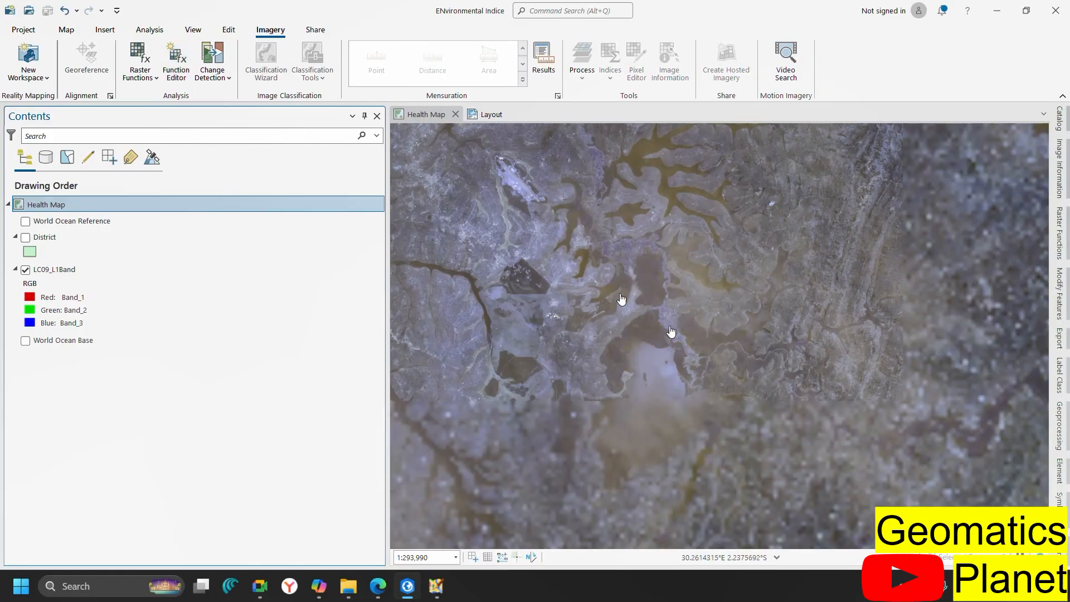
# Check which band feeds LC09_L1Band's red channel without changing it
pyautogui.scroll(-4, 621, 299)
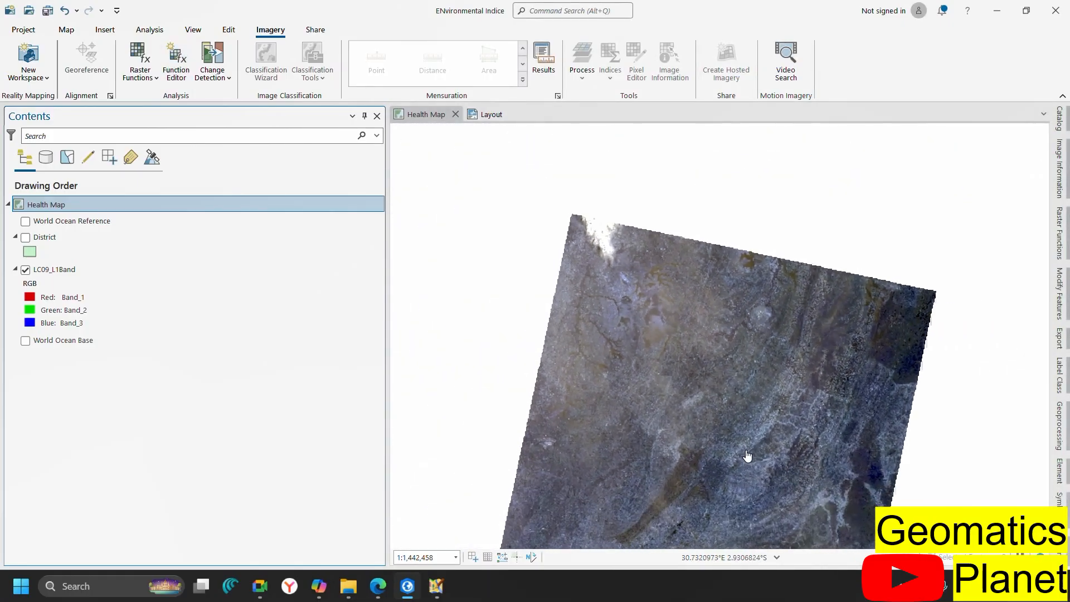
pyautogui.scroll(1, 748, 456)
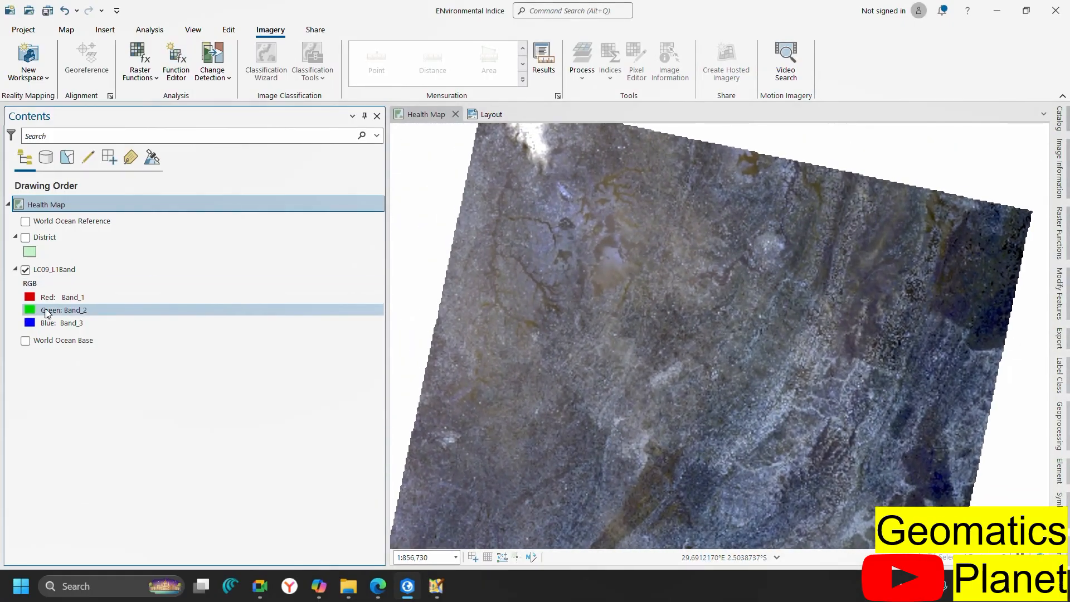
pyautogui.click(93, 300)
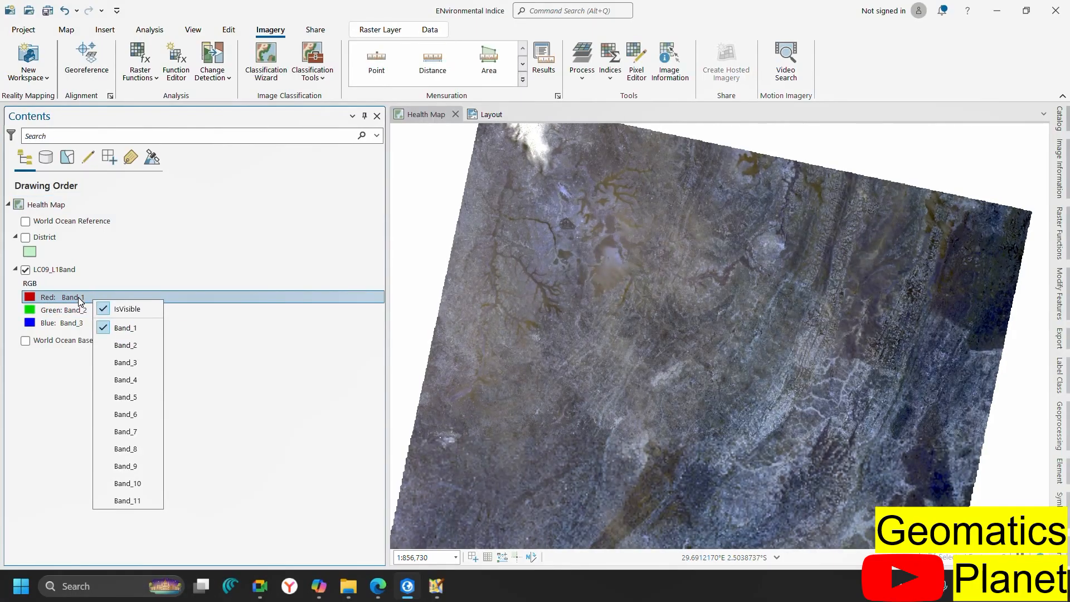
pyautogui.click(59, 382)
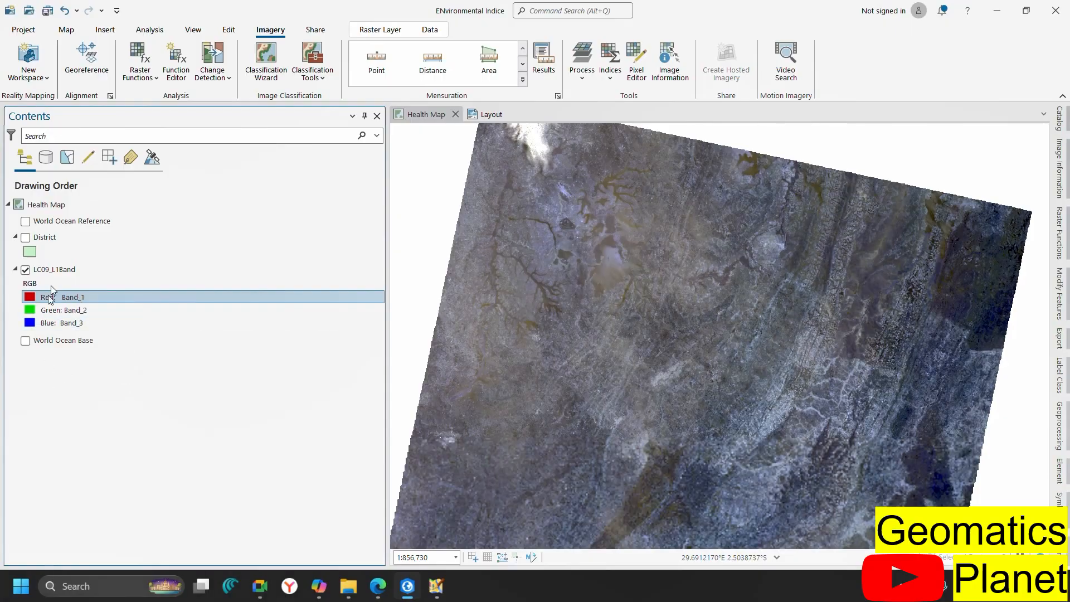
pyautogui.rightClick(55, 273)
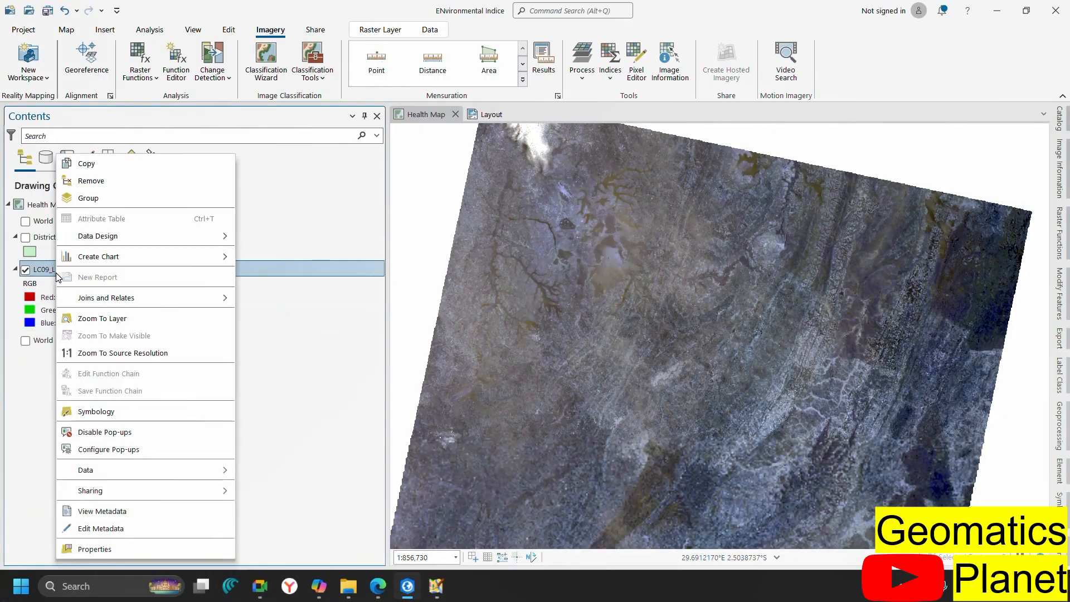
pyautogui.click(141, 547)
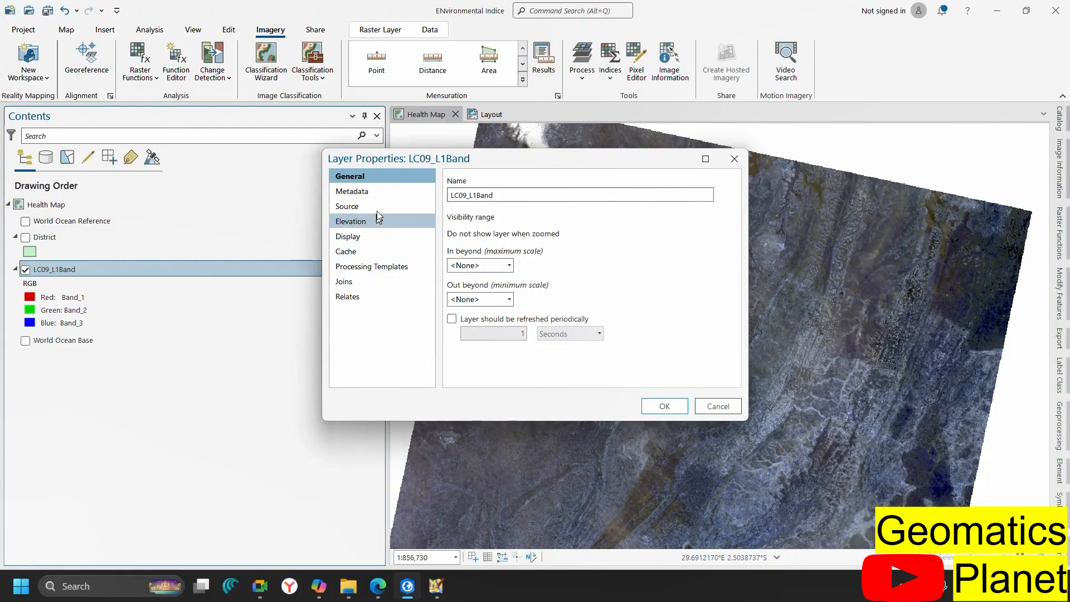
pyautogui.click(380, 195)
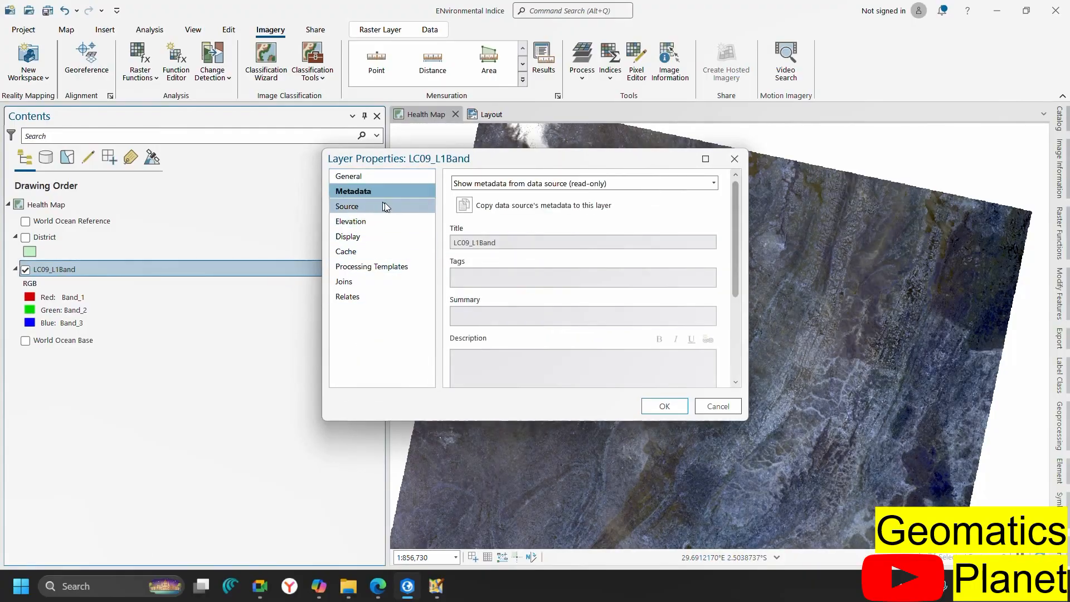
pyautogui.click(374, 235)
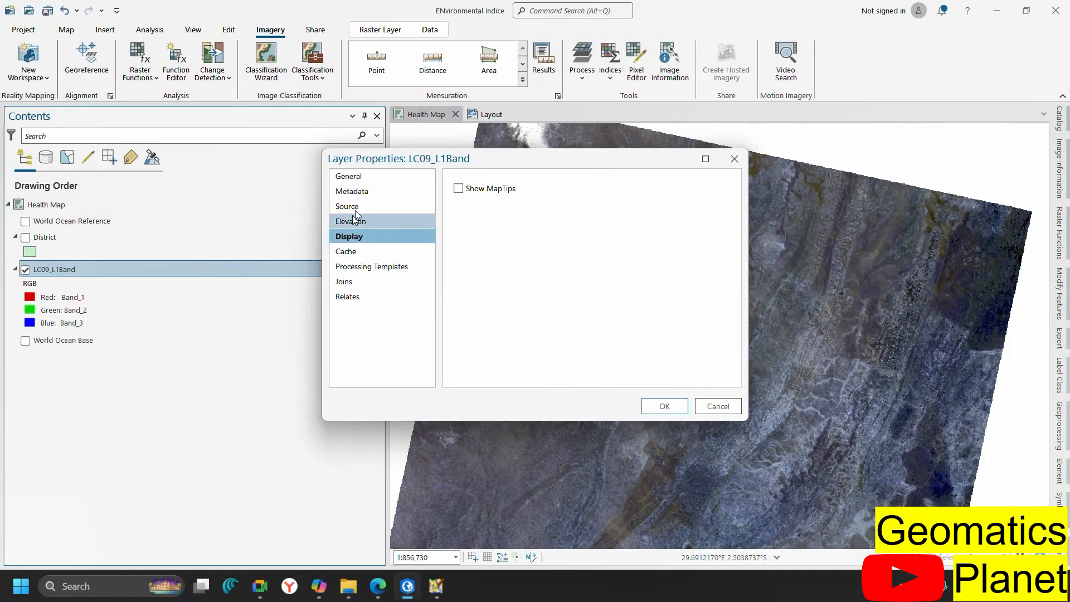
pyautogui.click(379, 178)
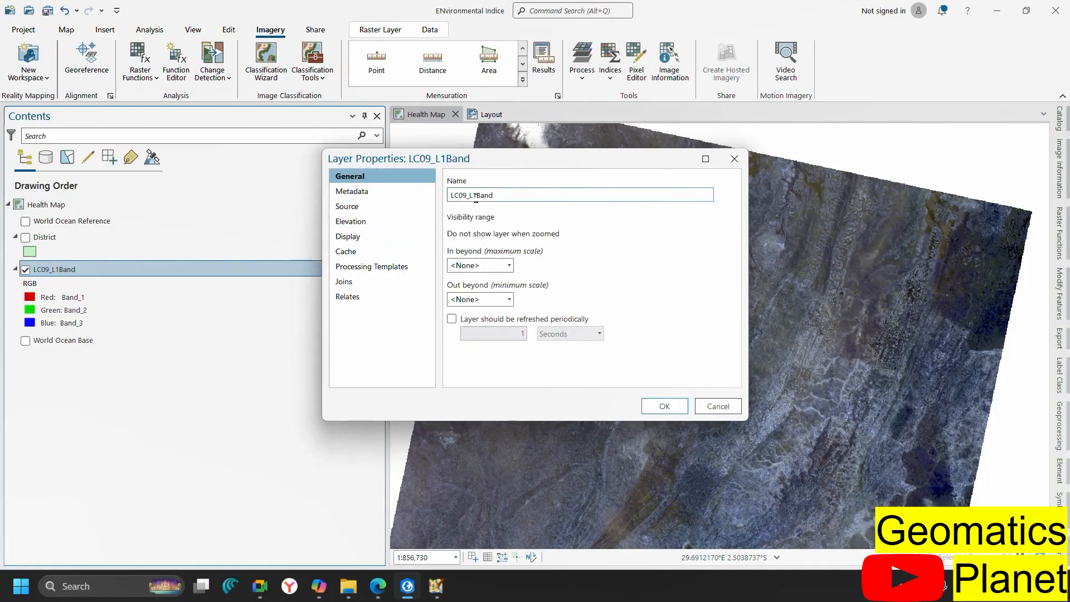
pyautogui.click(383, 191)
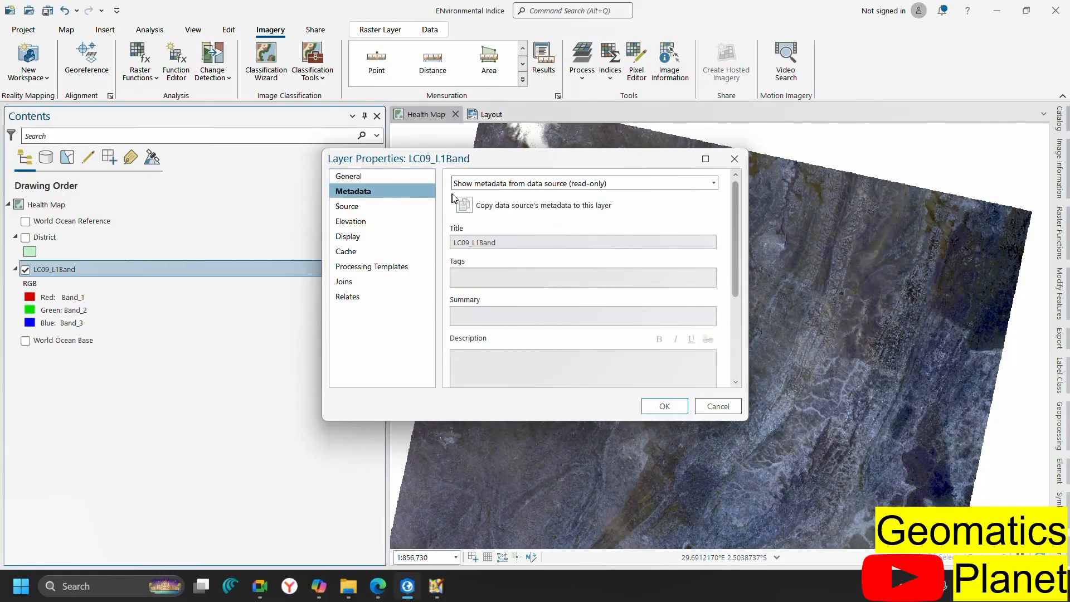
pyautogui.click(343, 207)
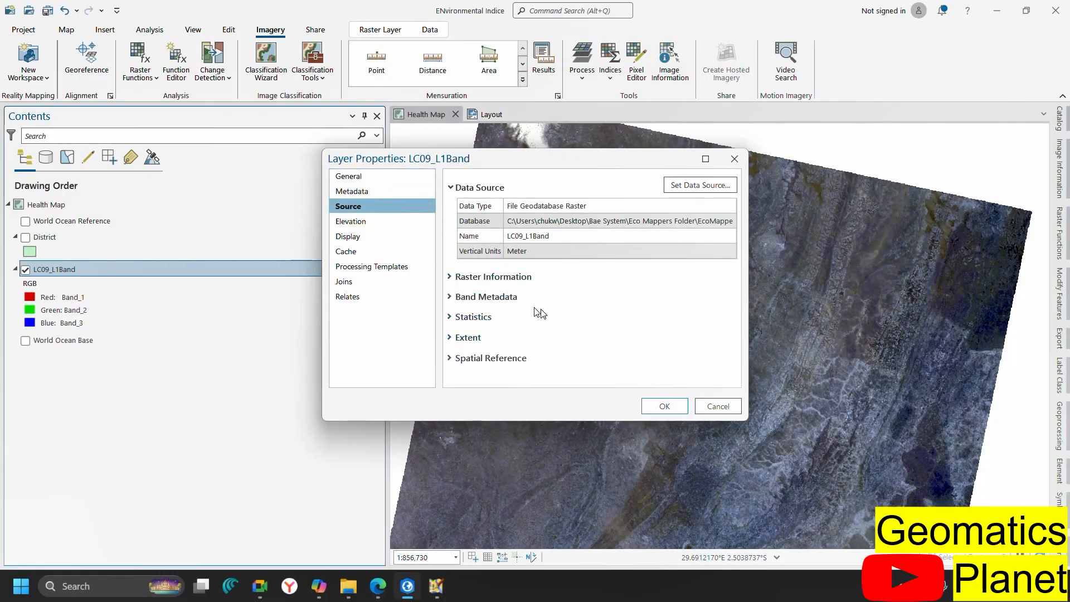
pyautogui.click(425, 222)
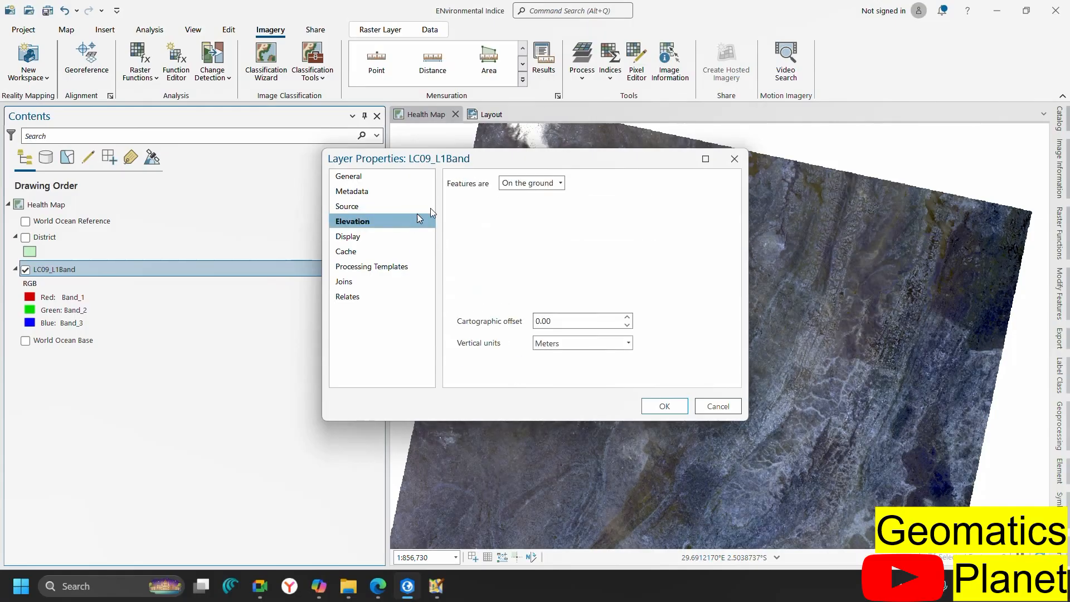
pyautogui.click(367, 235)
pyautogui.click(389, 252)
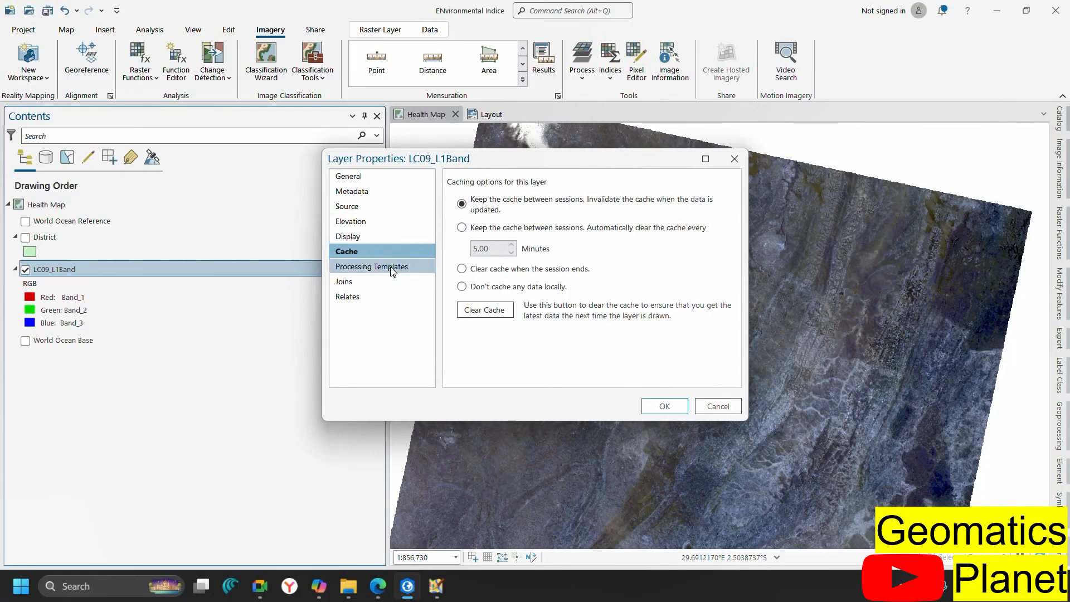
pyautogui.click(392, 267)
pyautogui.click(397, 283)
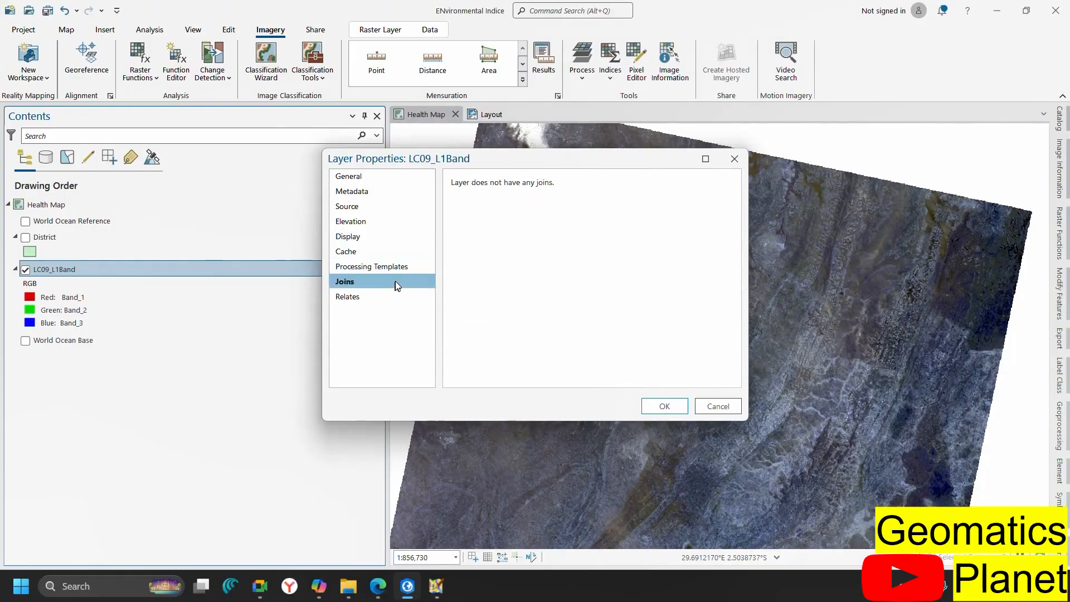
pyautogui.click(368, 304)
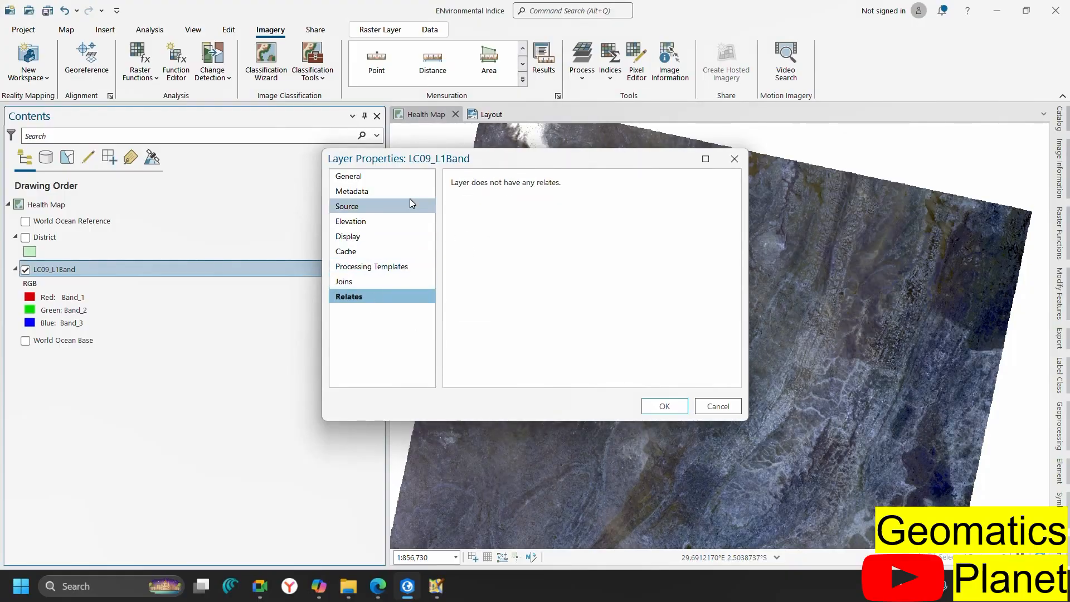
pyautogui.click(350, 177)
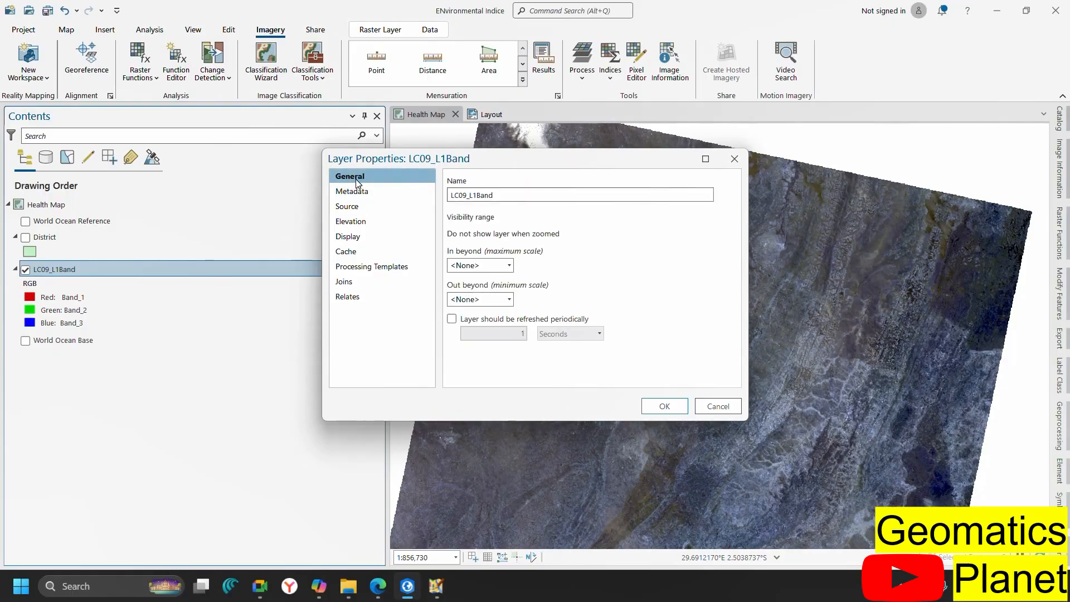
pyautogui.click(354, 191)
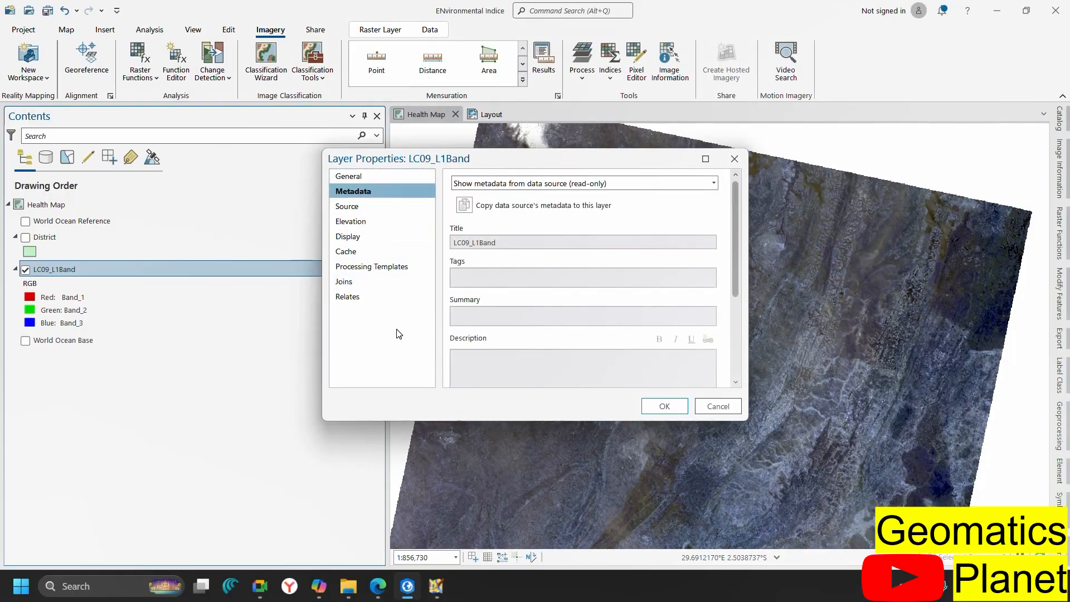
pyautogui.click(394, 206)
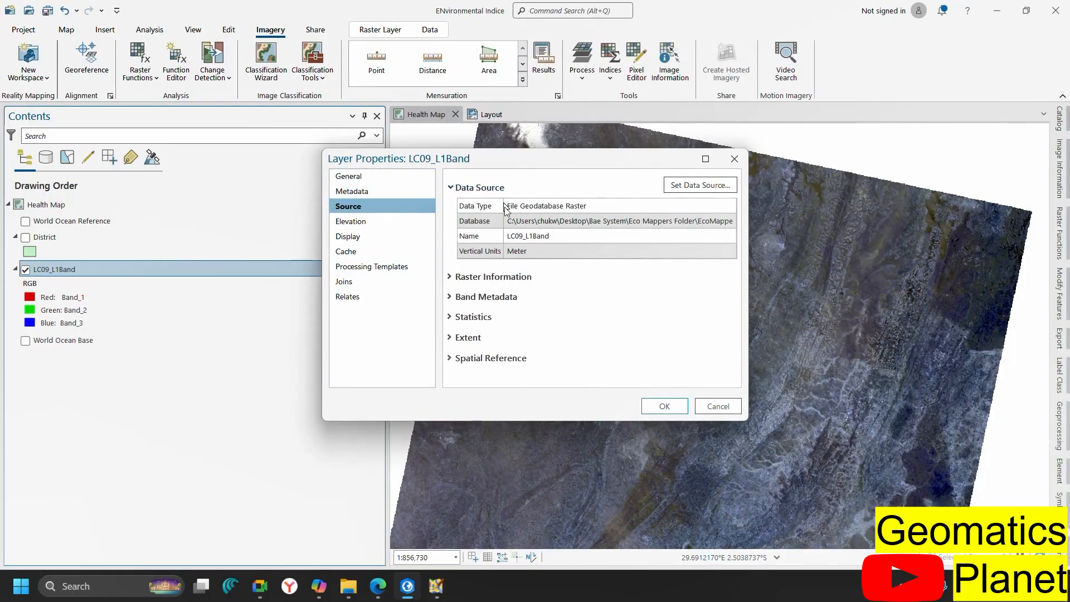
pyautogui.click(494, 279)
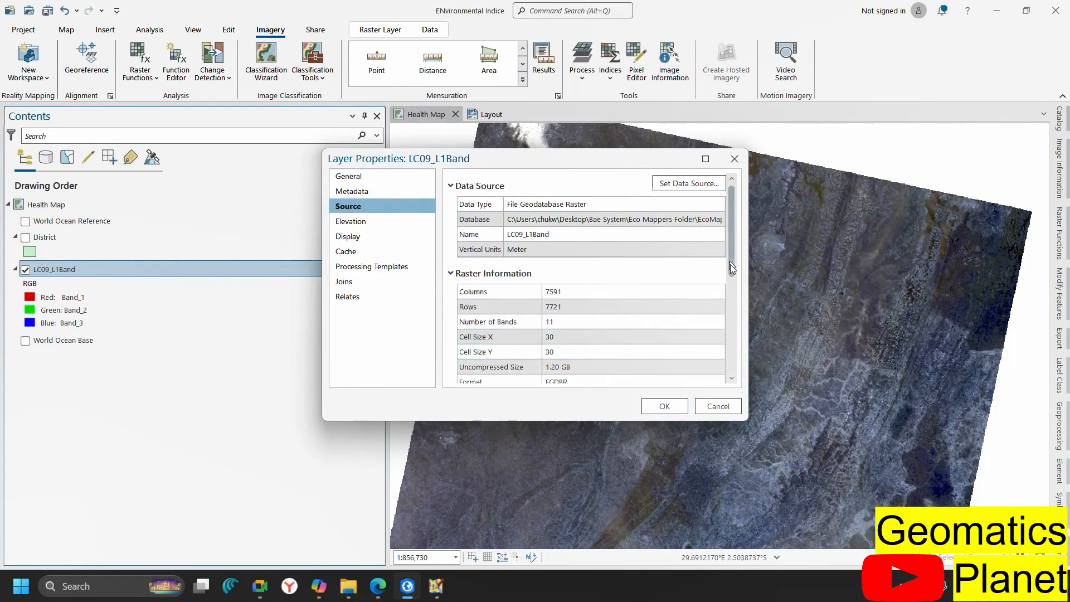
pyautogui.moveTo(732, 267); pyautogui.dragTo(742, 360)
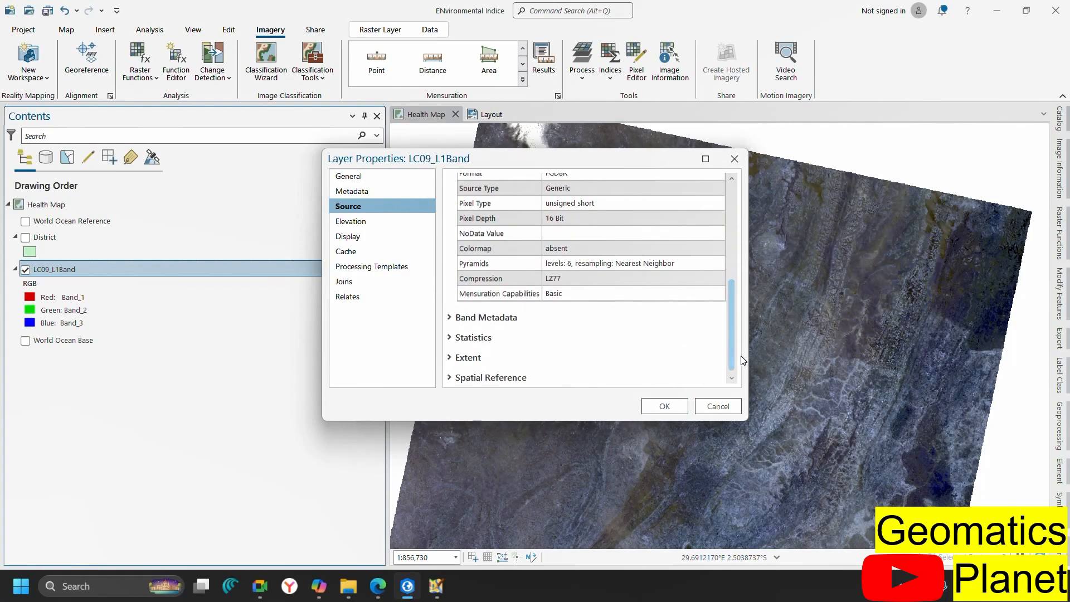
pyautogui.click(485, 317)
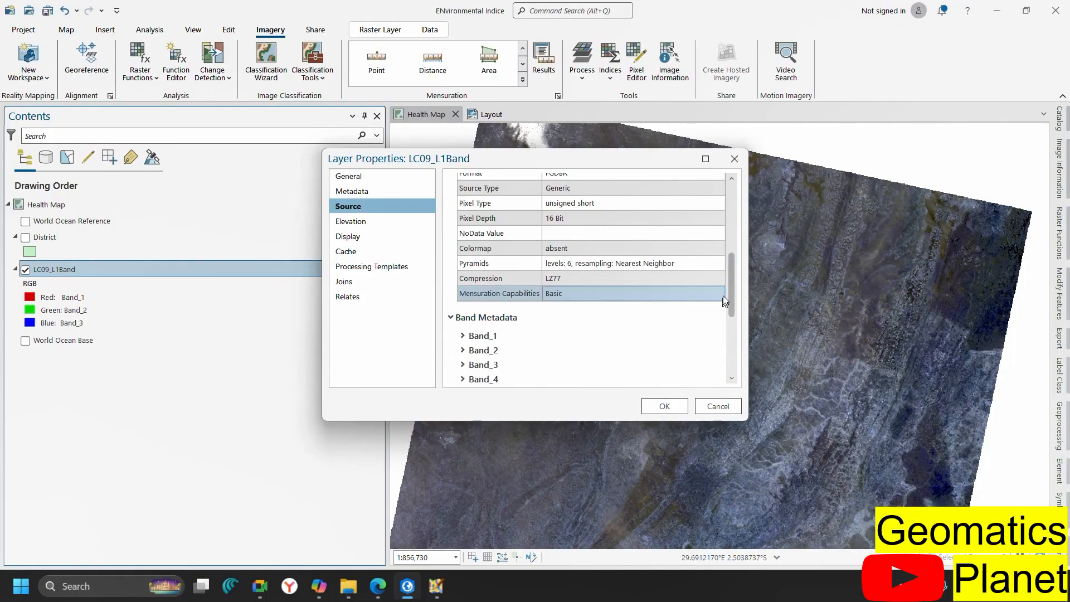
pyautogui.scroll(-5, 731, 280)
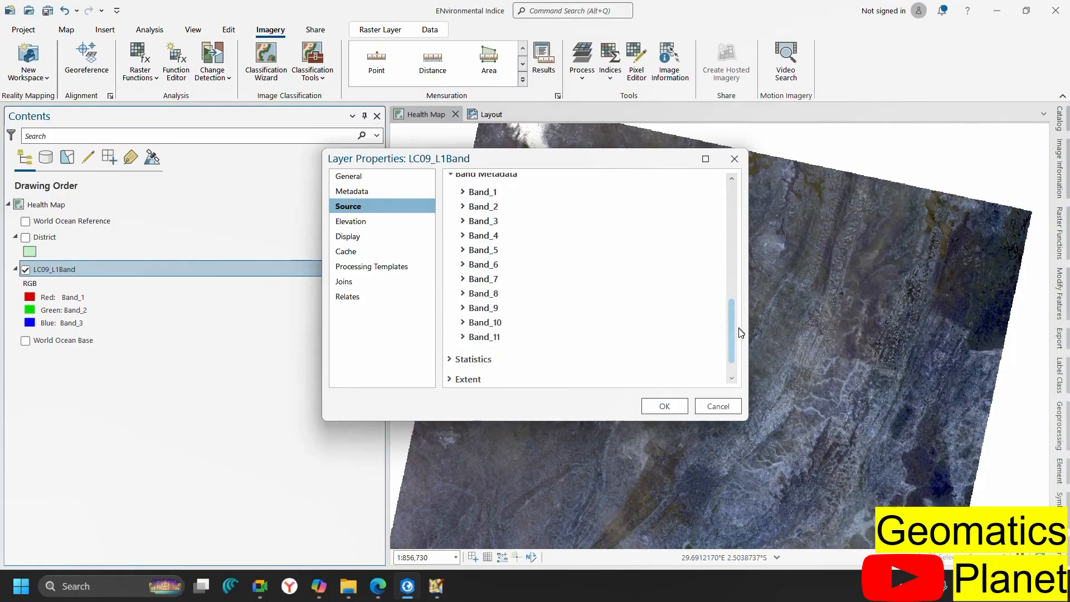
pyautogui.click(467, 186)
pyautogui.click(543, 206)
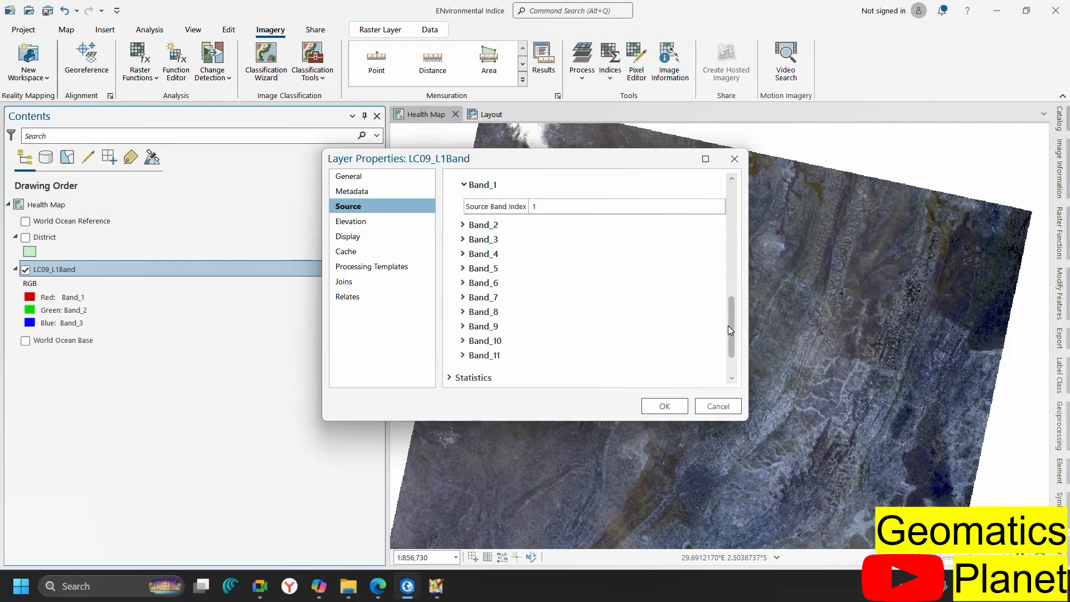
pyautogui.moveTo(730, 329); pyautogui.dragTo(734, 341)
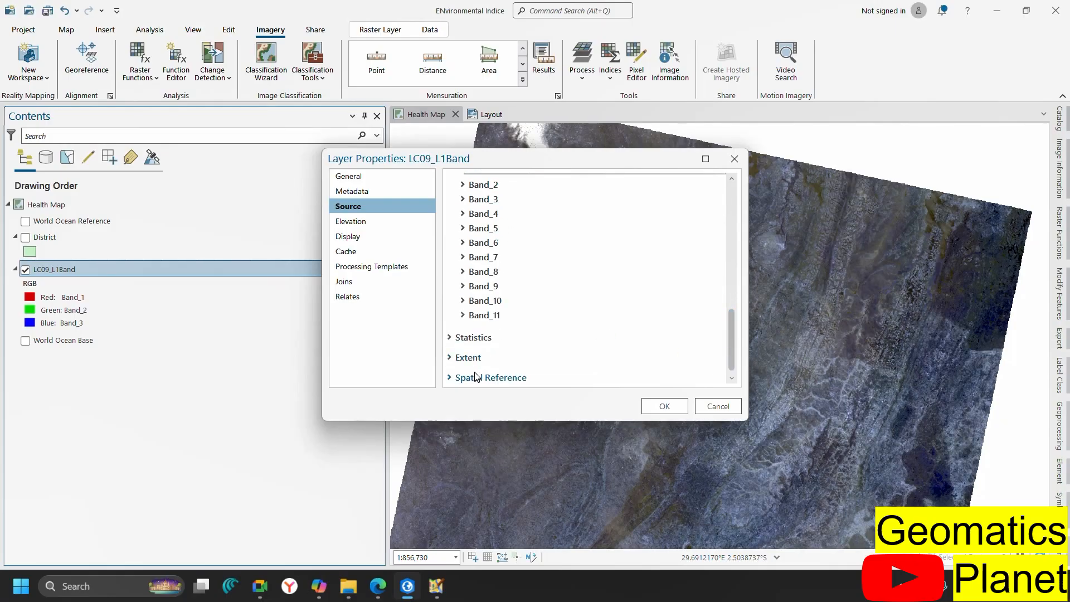
pyautogui.click(718, 406)
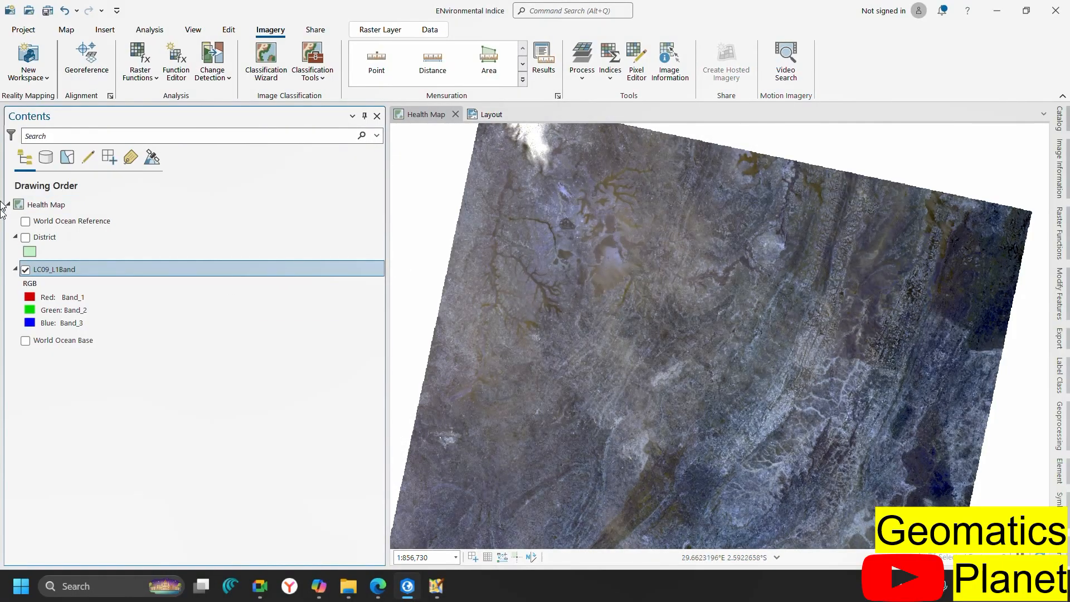
# Assign Band_4 to the red channel and Band_3 to the green channel of LC09_L1Band
pyautogui.click(61, 301)
pyautogui.click(61, 301)
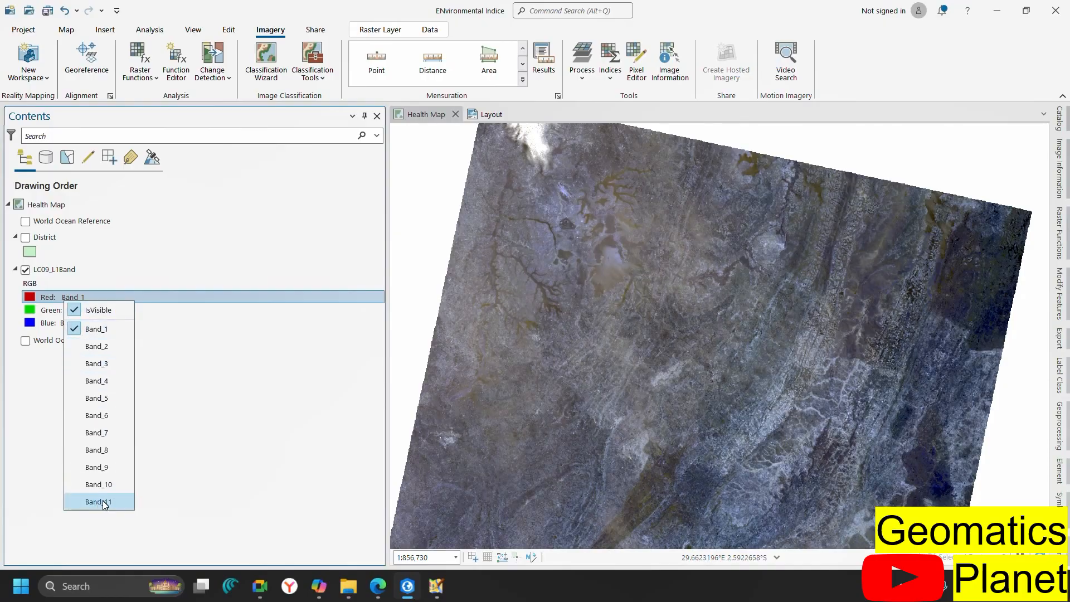
pyautogui.moveTo(377, 588)
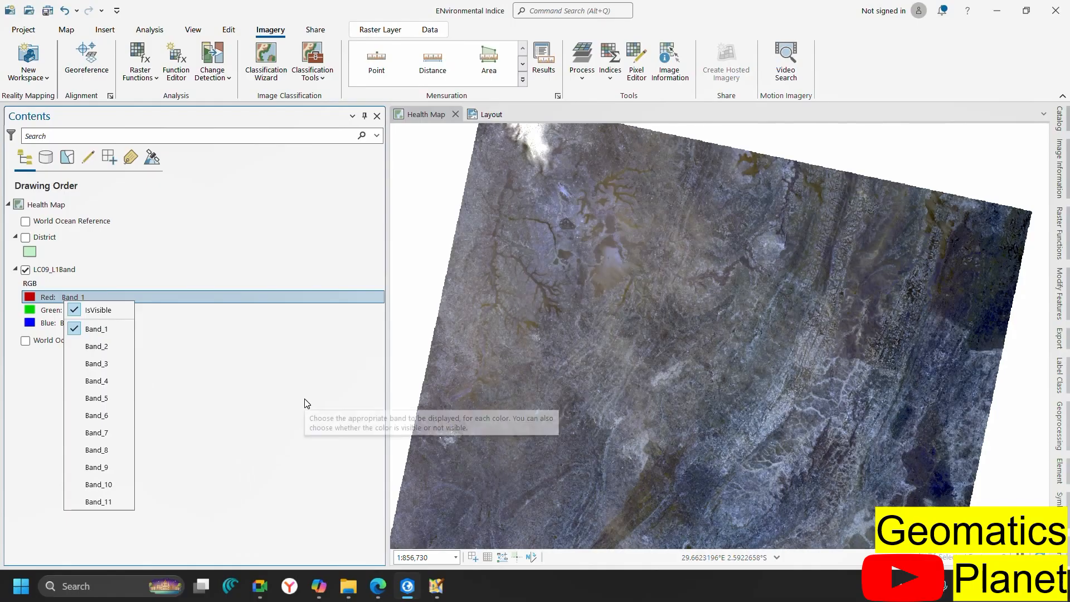
pyautogui.click(109, 385)
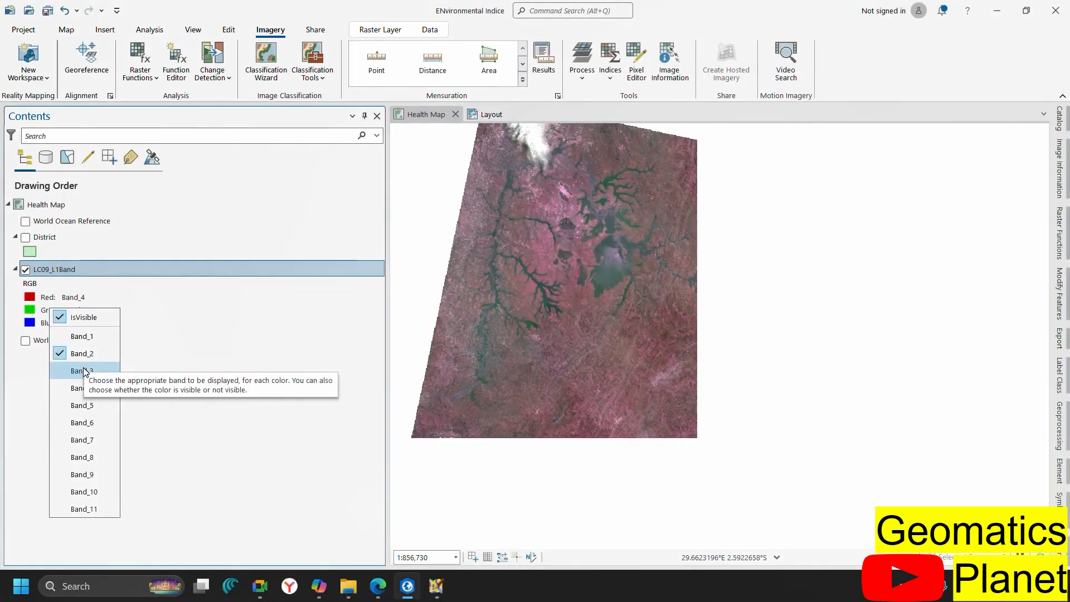
pyautogui.click(83, 370)
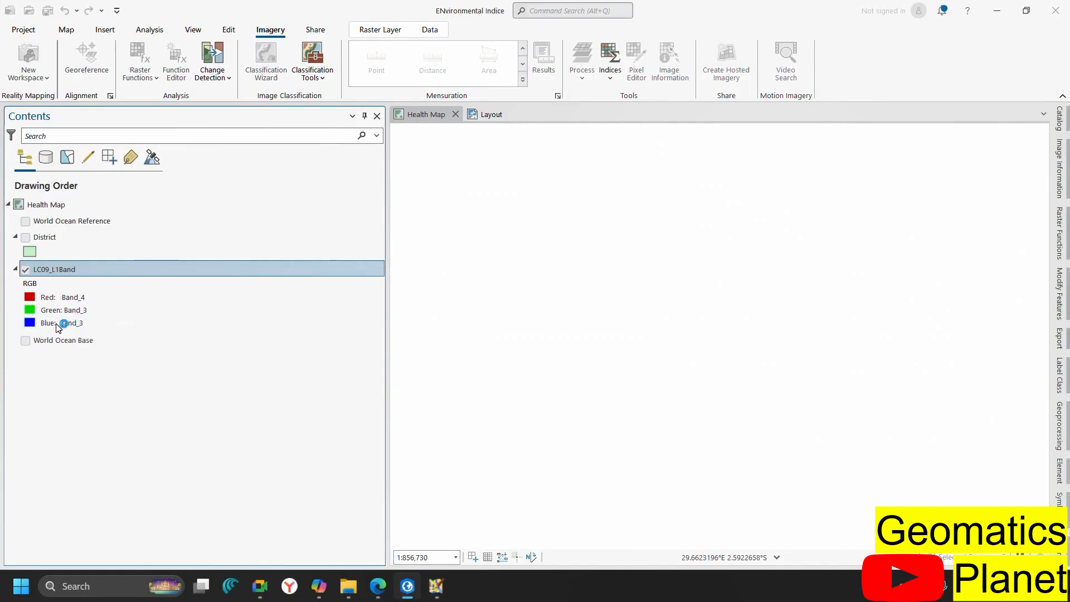
# Assign Band_2 to the blue channel to complete the natural-colour composite
pyautogui.rightClick(56, 325)
pyautogui.click(85, 322)
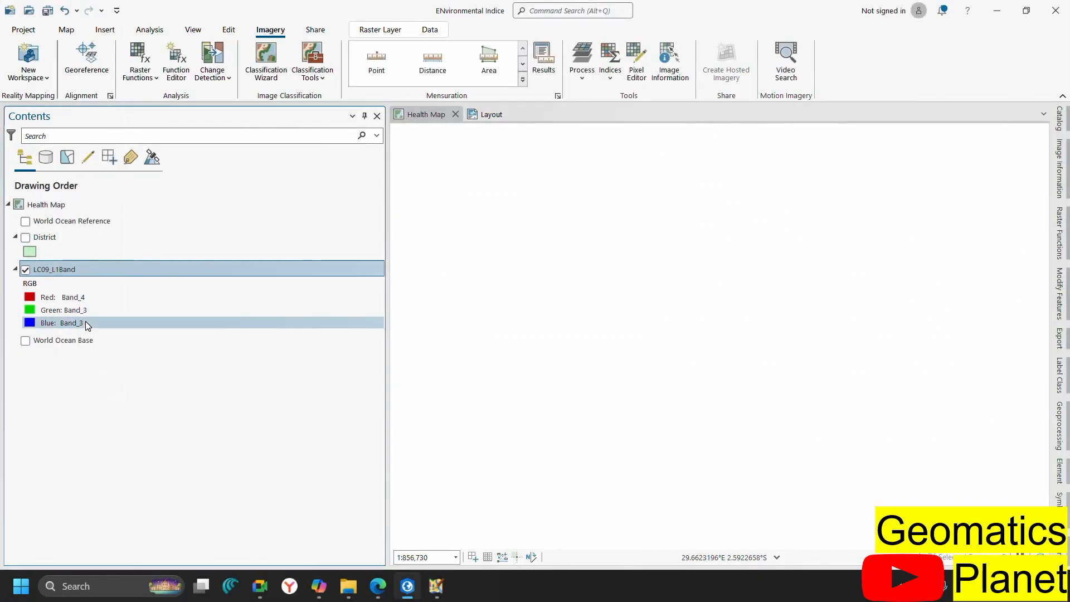
pyautogui.rightClick(84, 322)
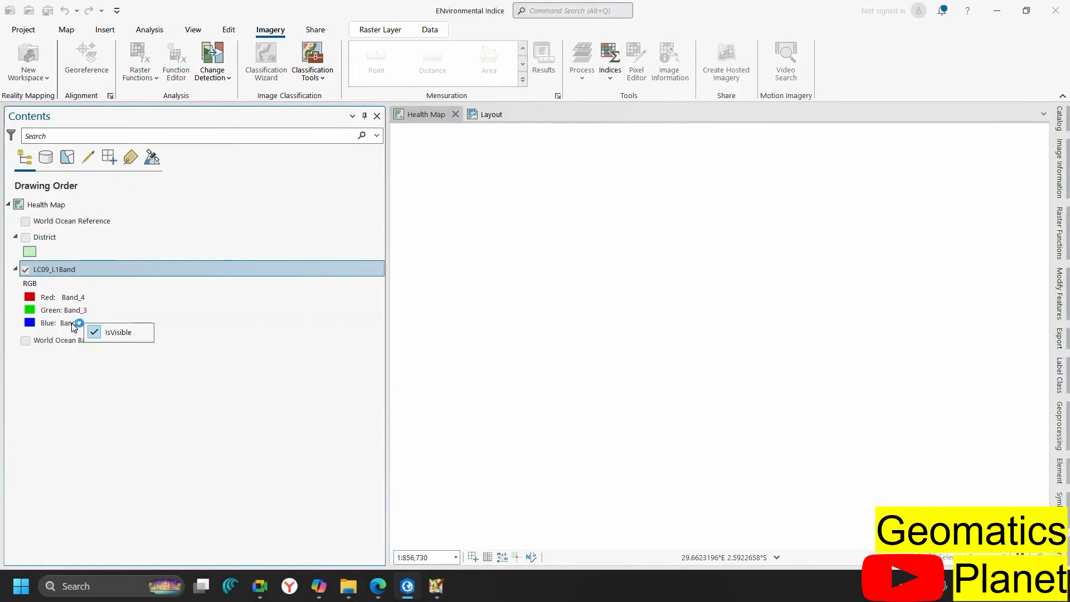
pyautogui.rightClick(71, 322)
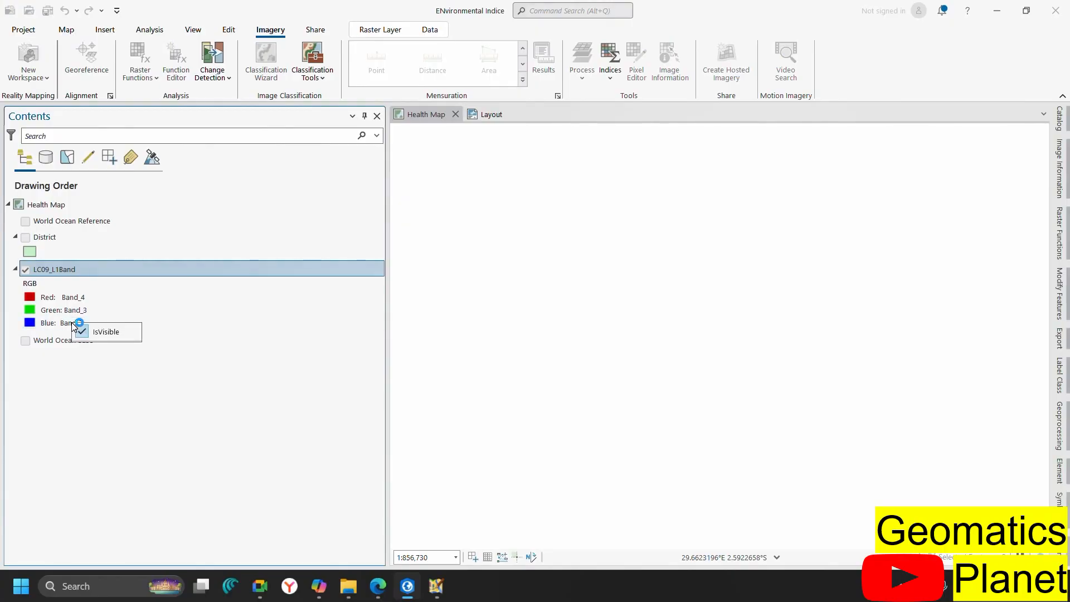
pyautogui.rightClick(62, 318)
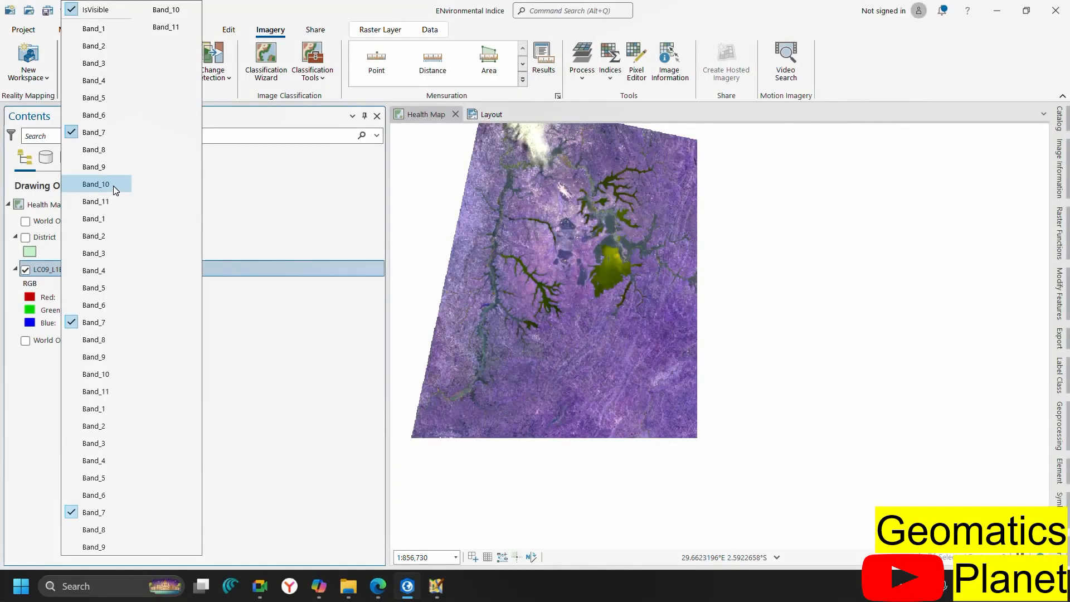
pyautogui.click(103, 55)
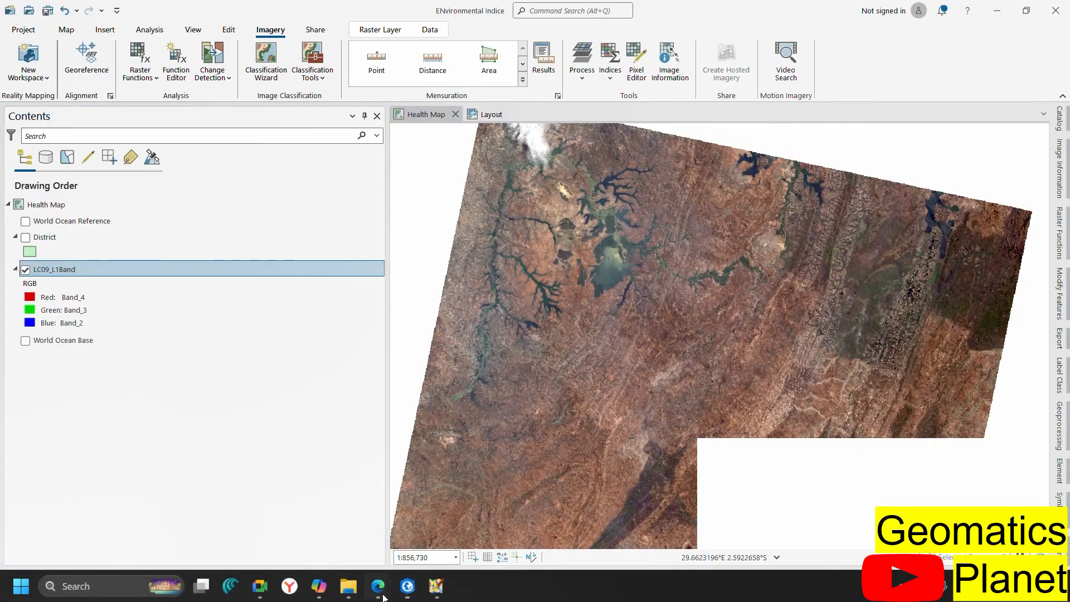
pyautogui.moveTo(383, 597)
pyautogui.click(306, 513)
pyautogui.scroll(8, 371, 264)
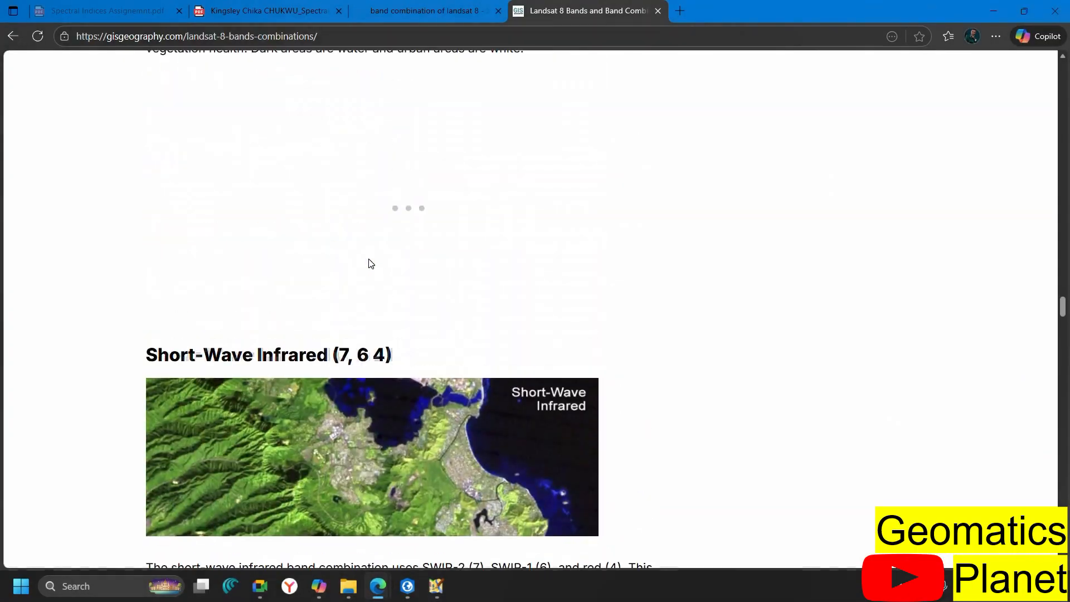
pyautogui.scroll(14, 371, 264)
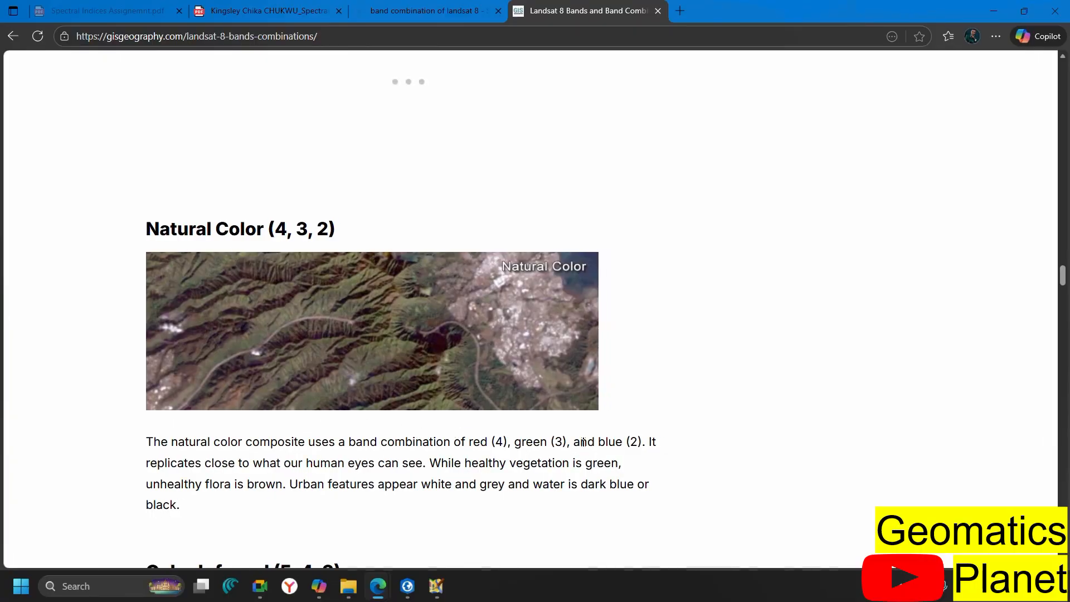
pyautogui.scroll(-15, 326, 336)
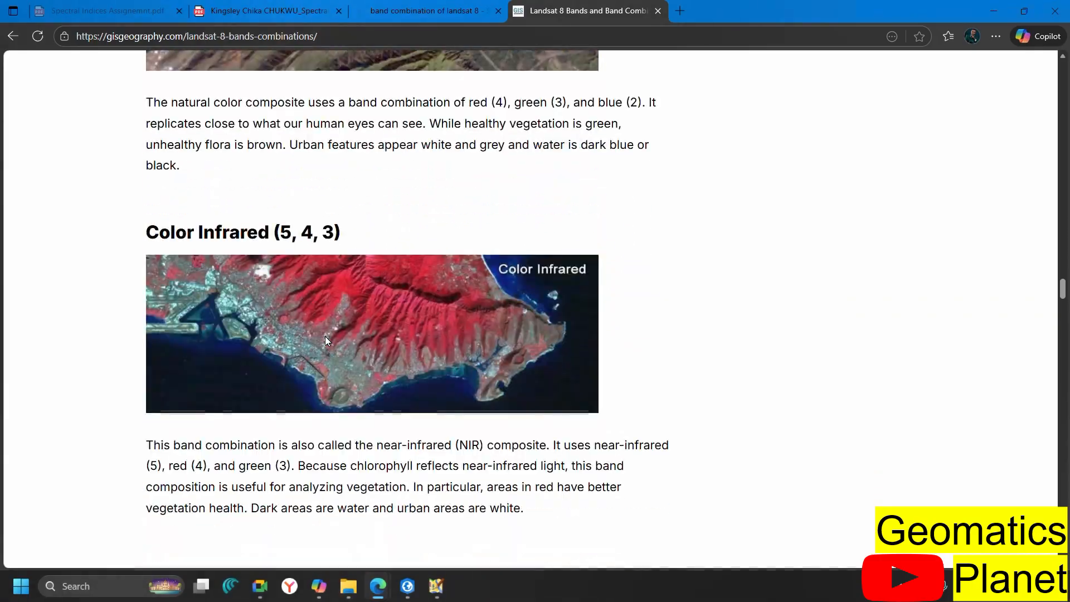
pyautogui.scroll(-2, 327, 341)
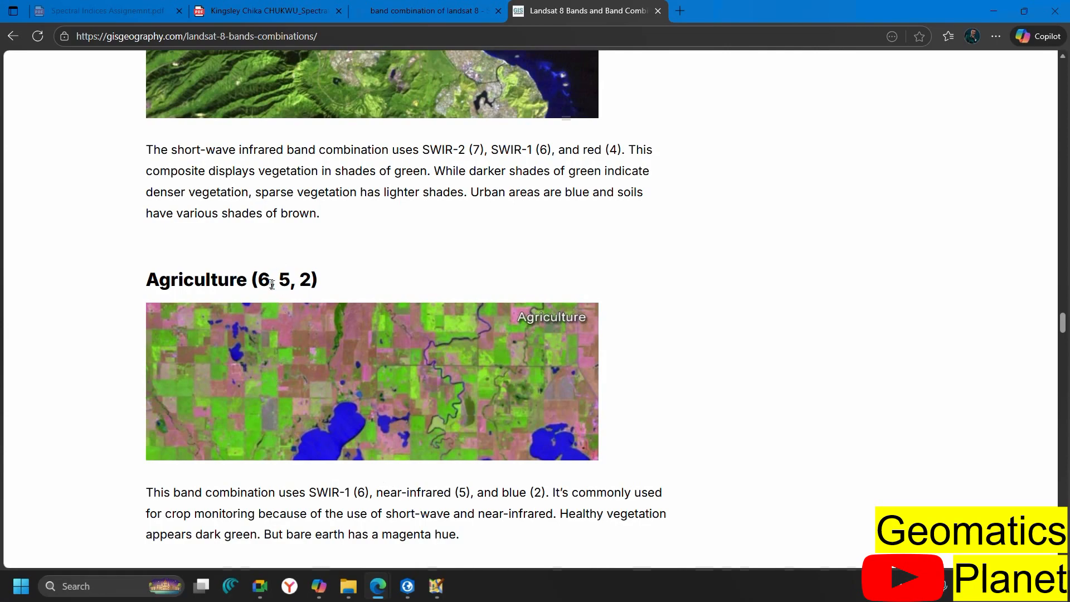
pyautogui.click(408, 586)
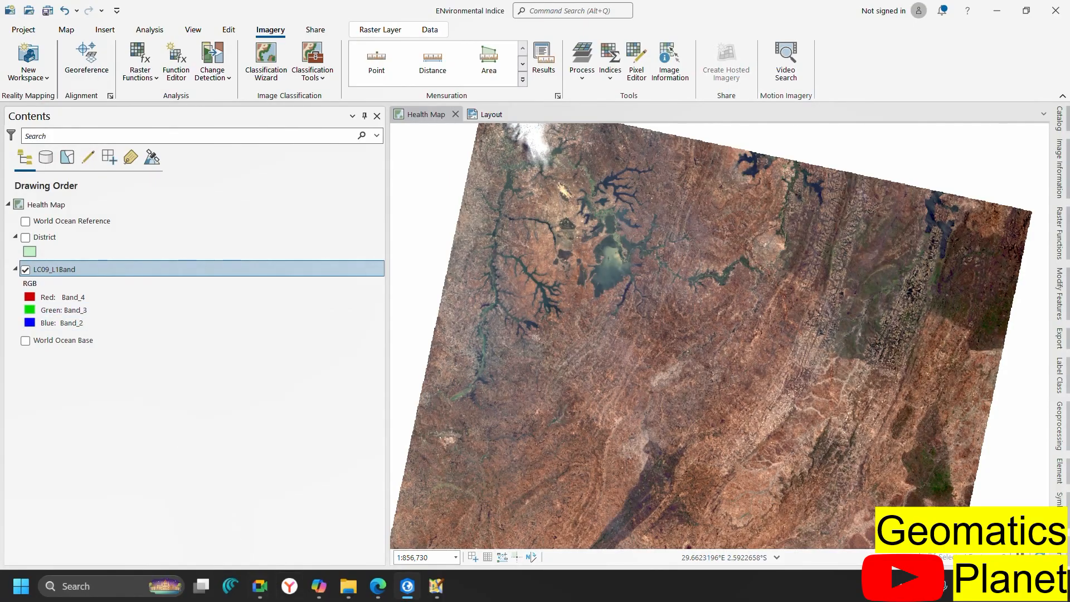
# Switch LC09_L1Band's red channel to Band_6
pyautogui.moveTo(372, 586)
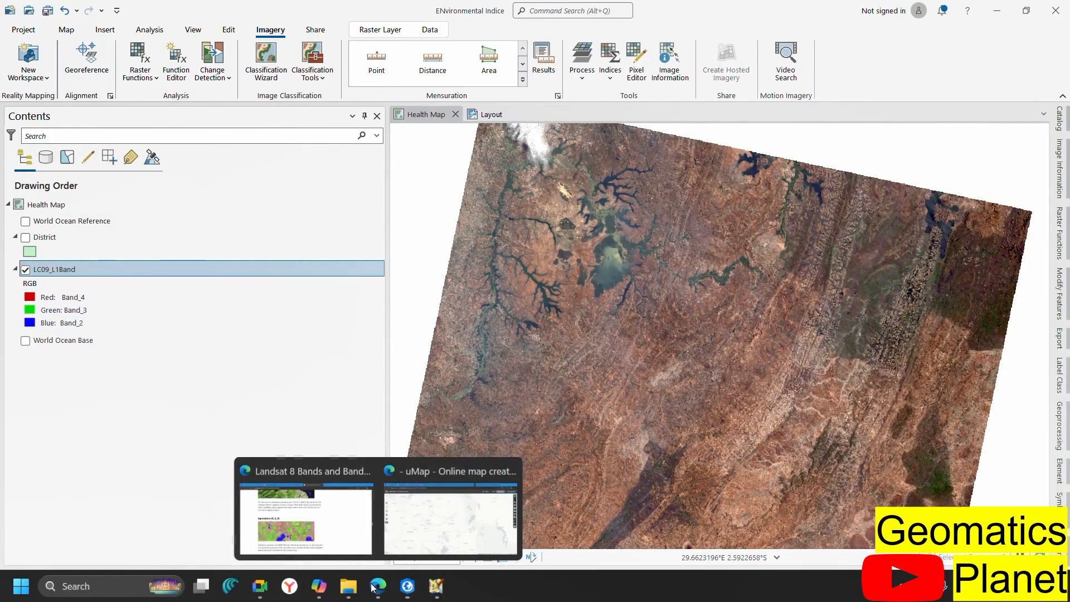
pyautogui.moveTo(328, 546)
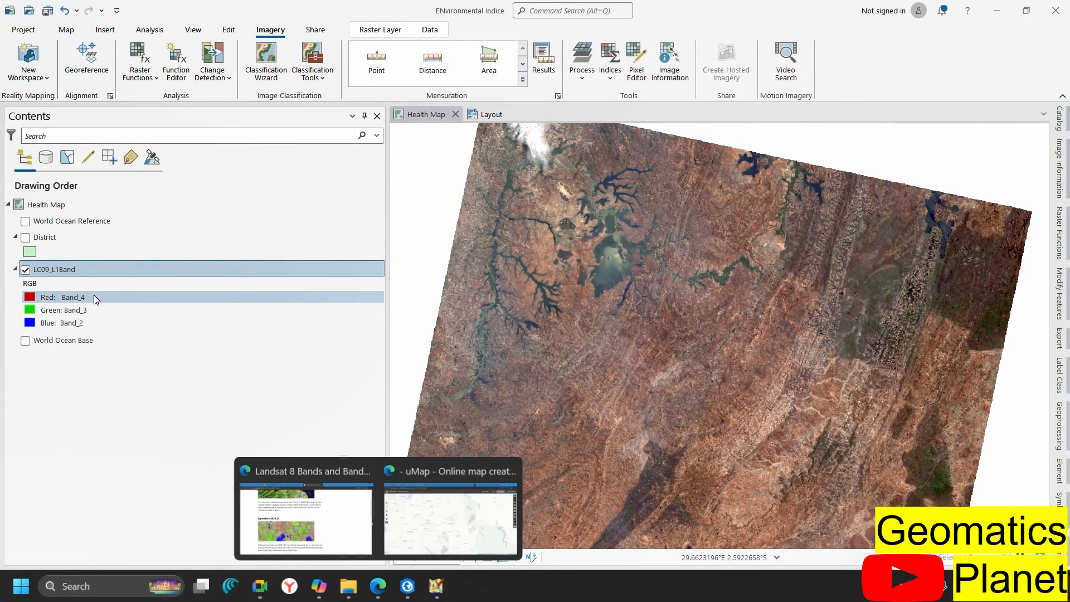
pyautogui.click(95, 297)
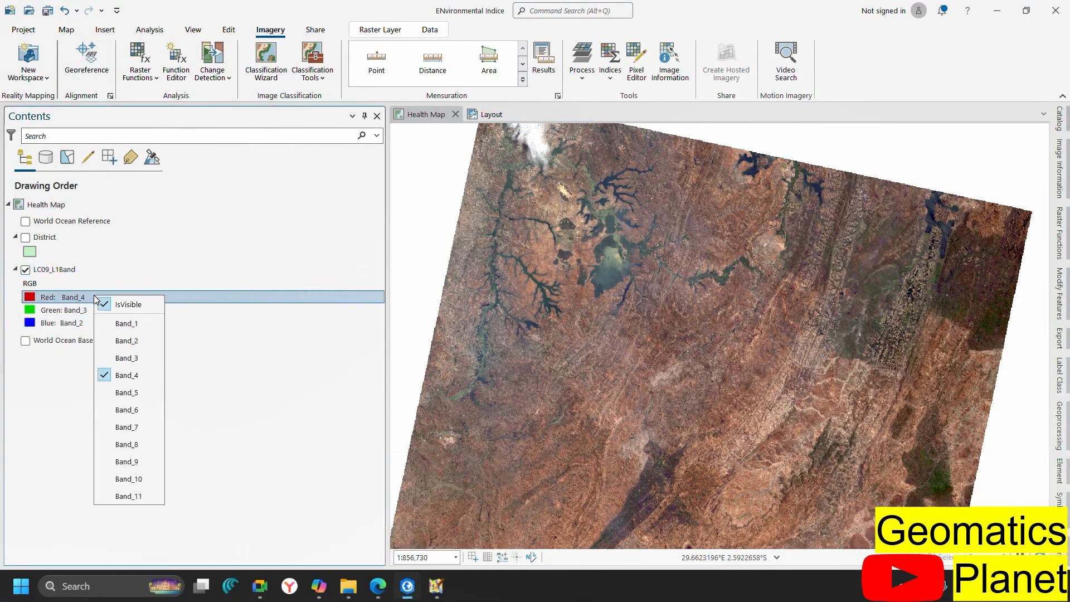
pyautogui.click(132, 406)
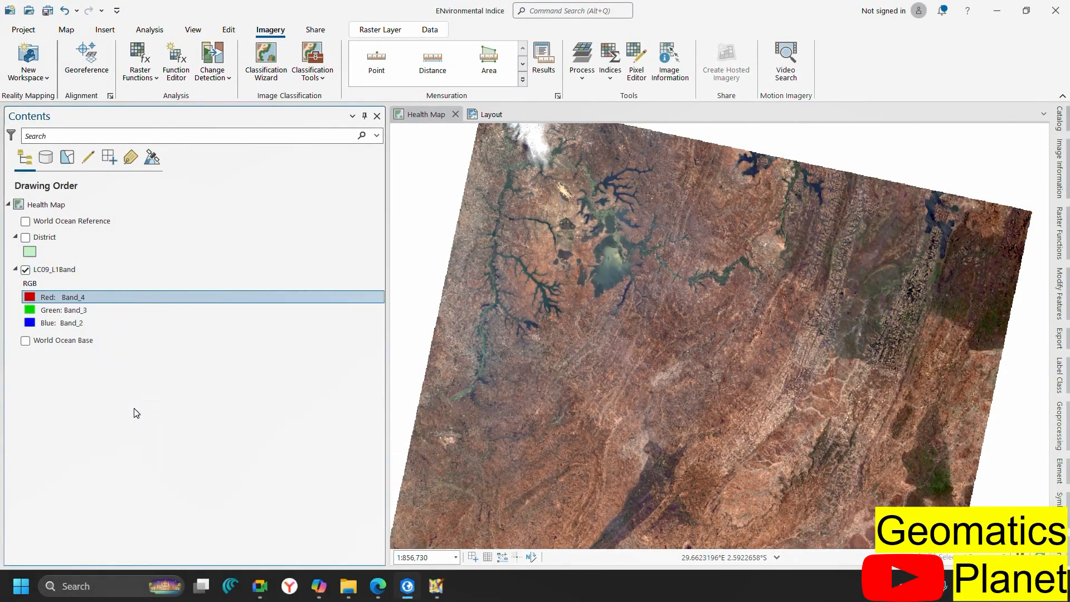
# Assign Band_5 to the green channel for the 6-5-2 agriculture composite
pyautogui.click(94, 311)
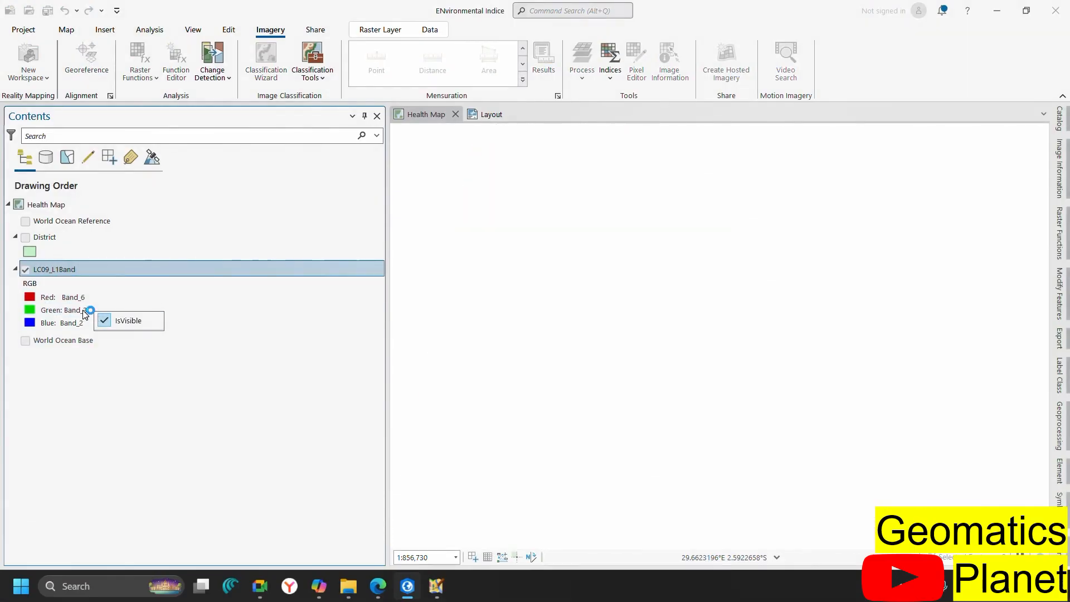
pyautogui.click(84, 310)
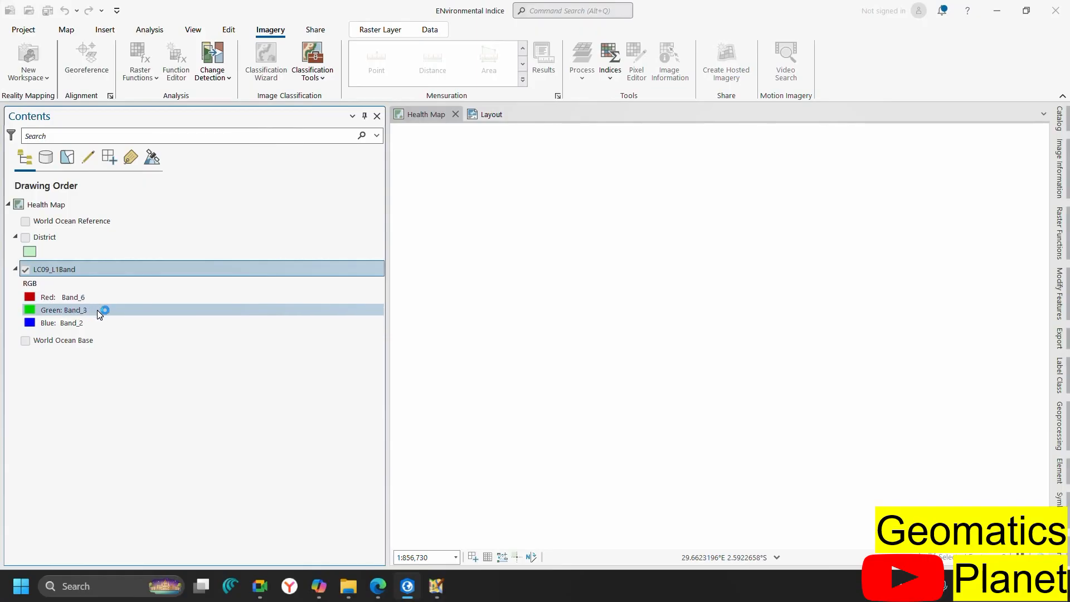
pyautogui.click(97, 309)
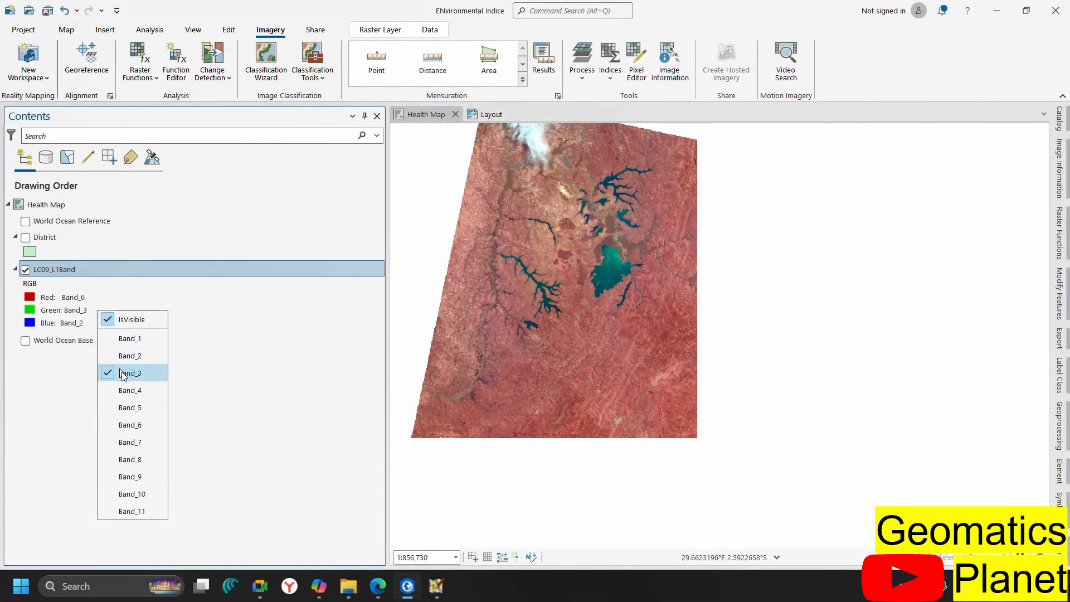
pyautogui.click(130, 408)
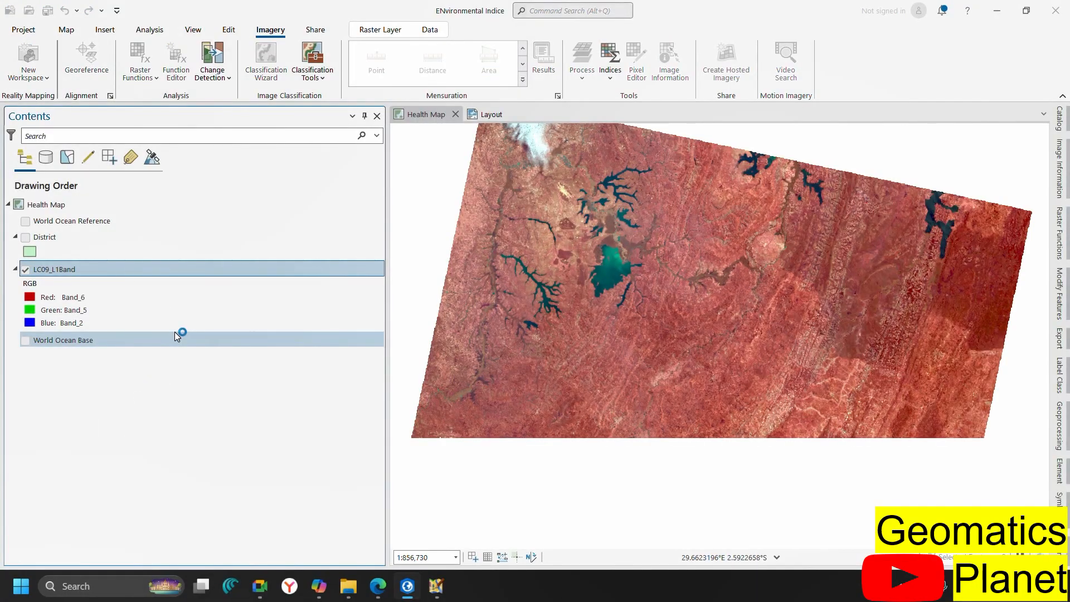
pyautogui.moveTo(373, 589)
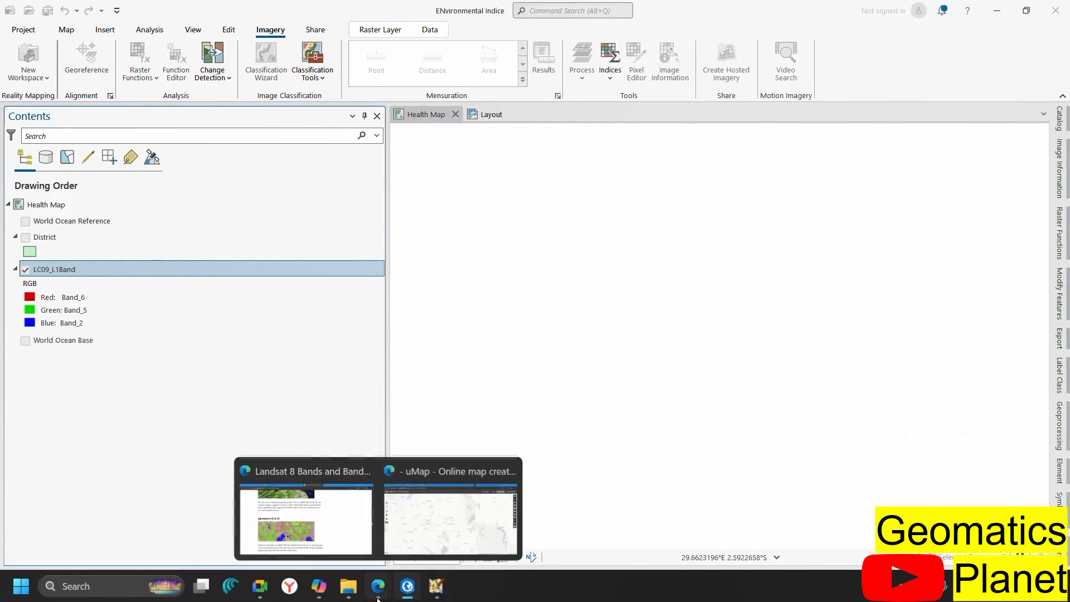
pyautogui.click(325, 532)
# Glance at the composite in ArcGIS Pro, then scroll the guide to the Bathymetric (4, 3, 1) section
pyautogui.scroll(-1, 325, 440)
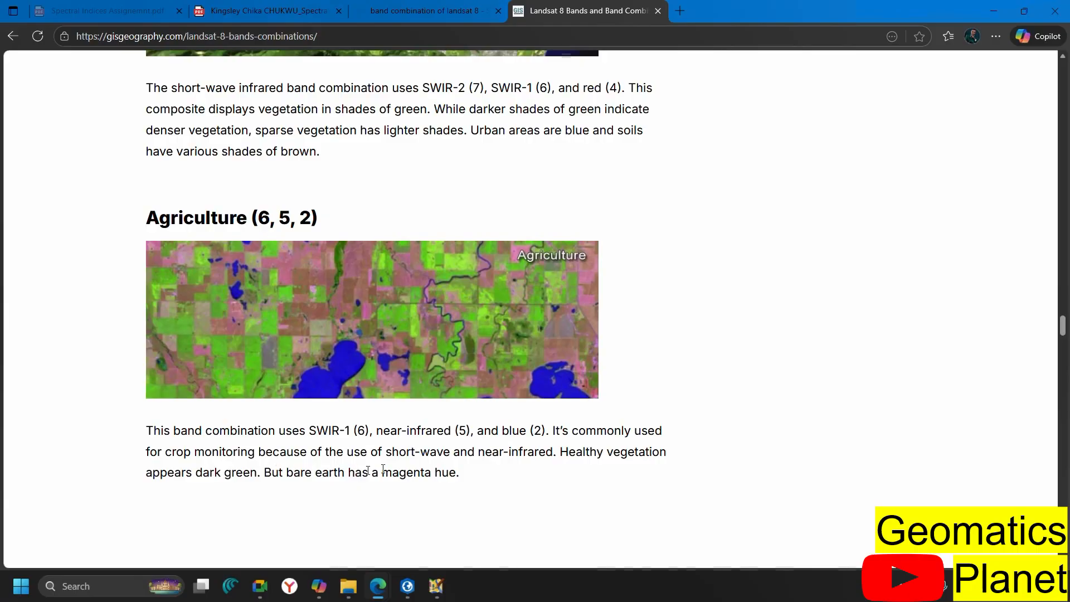
pyautogui.click(408, 586)
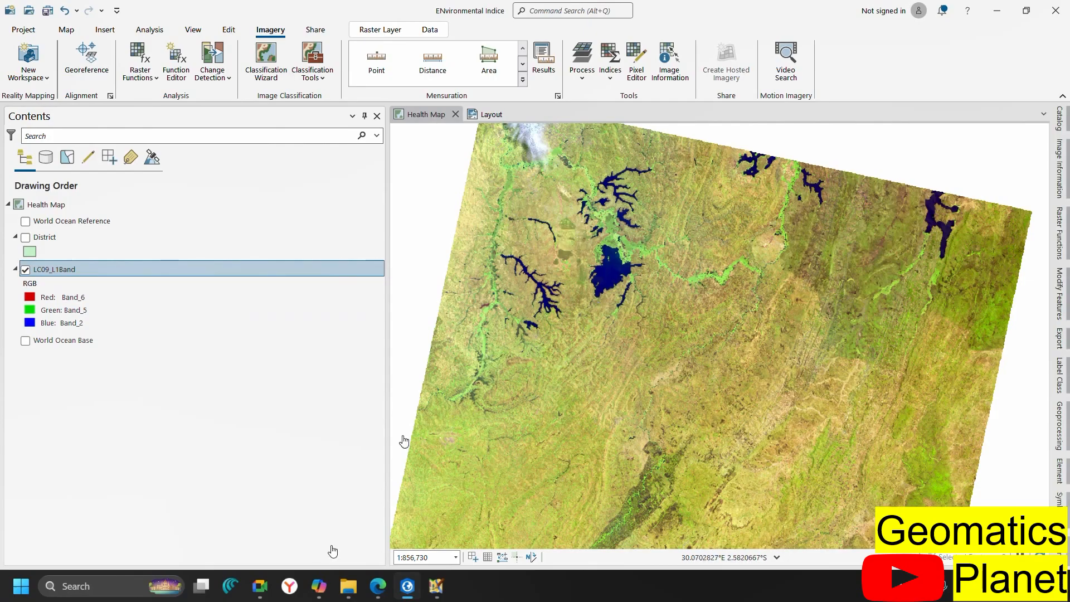
pyautogui.moveTo(378, 586)
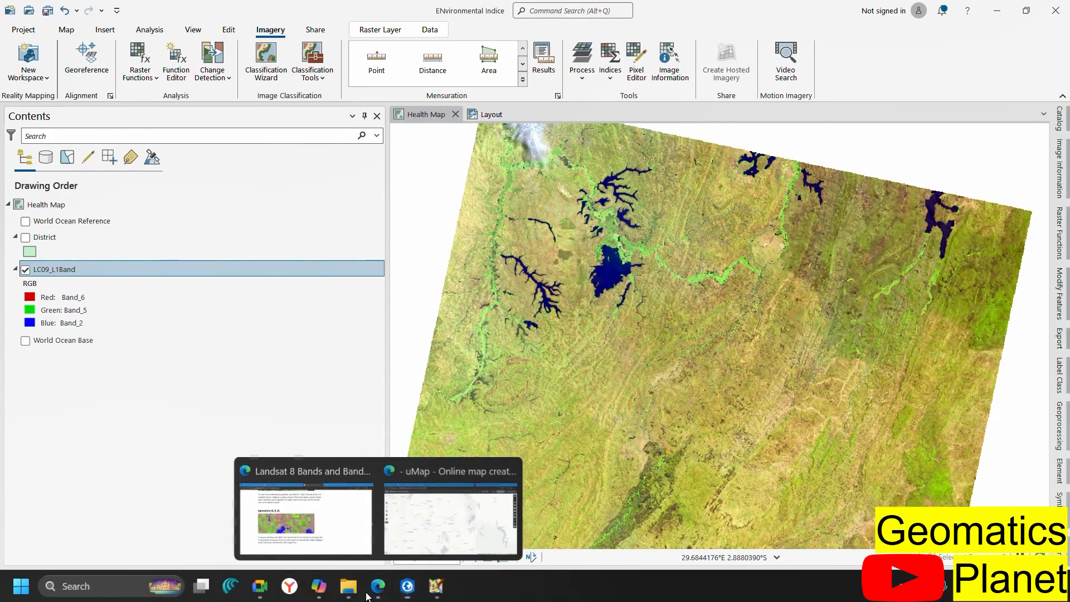
pyautogui.click(312, 529)
pyautogui.scroll(-20, 327, 372)
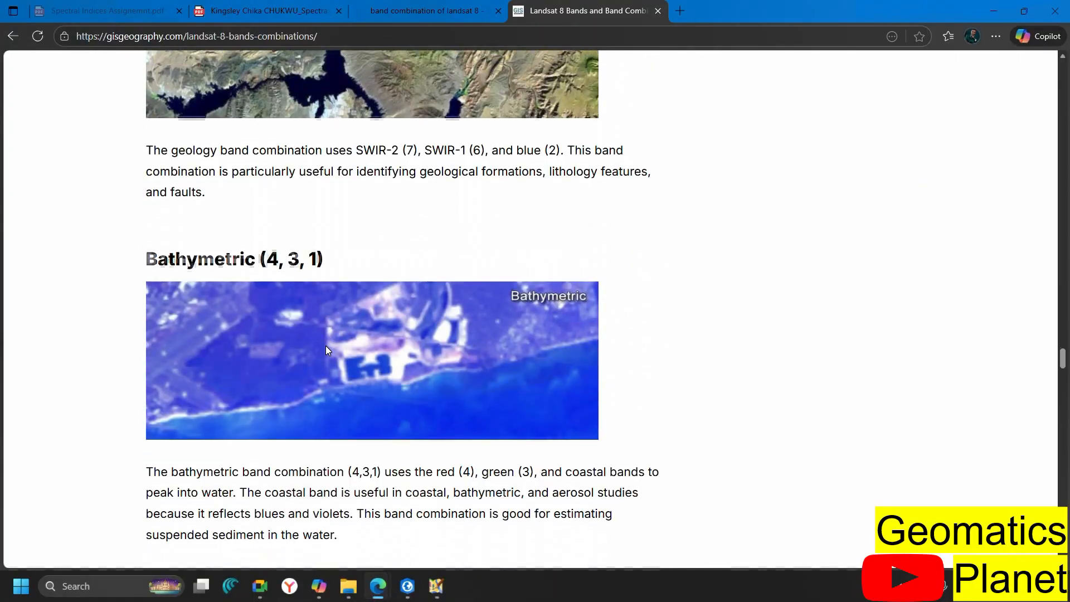
pyautogui.scroll(-3, 328, 350)
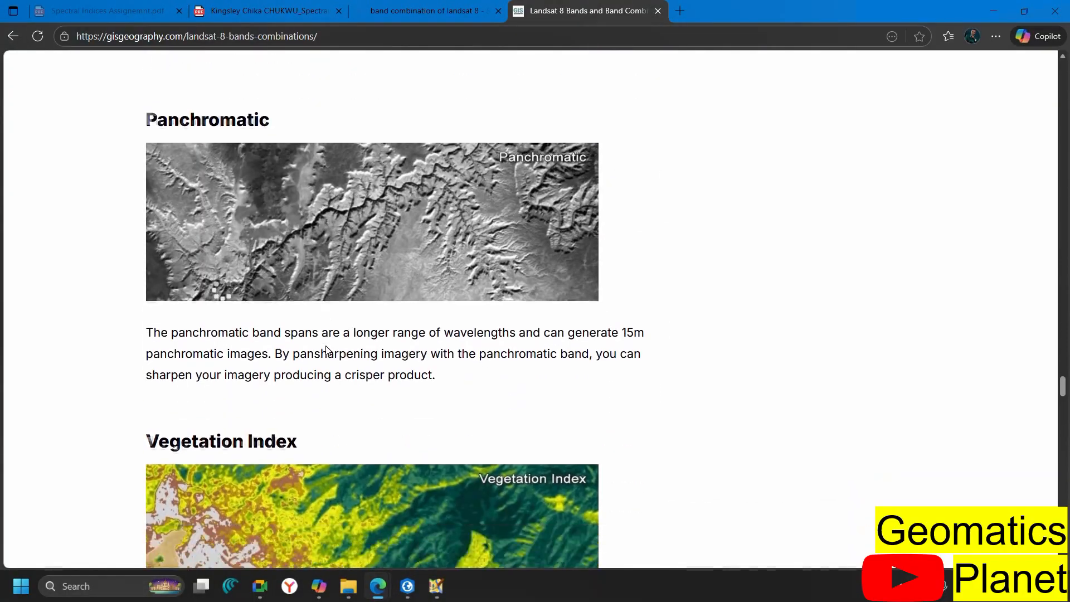
pyautogui.scroll(12, 363, 433)
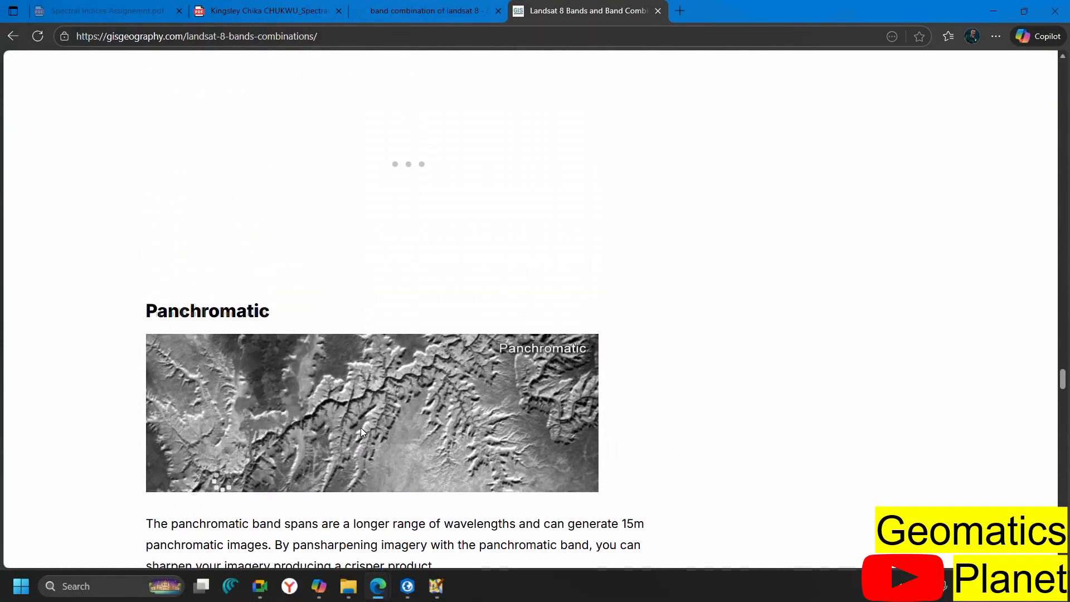
pyautogui.scroll(-5, 363, 433)
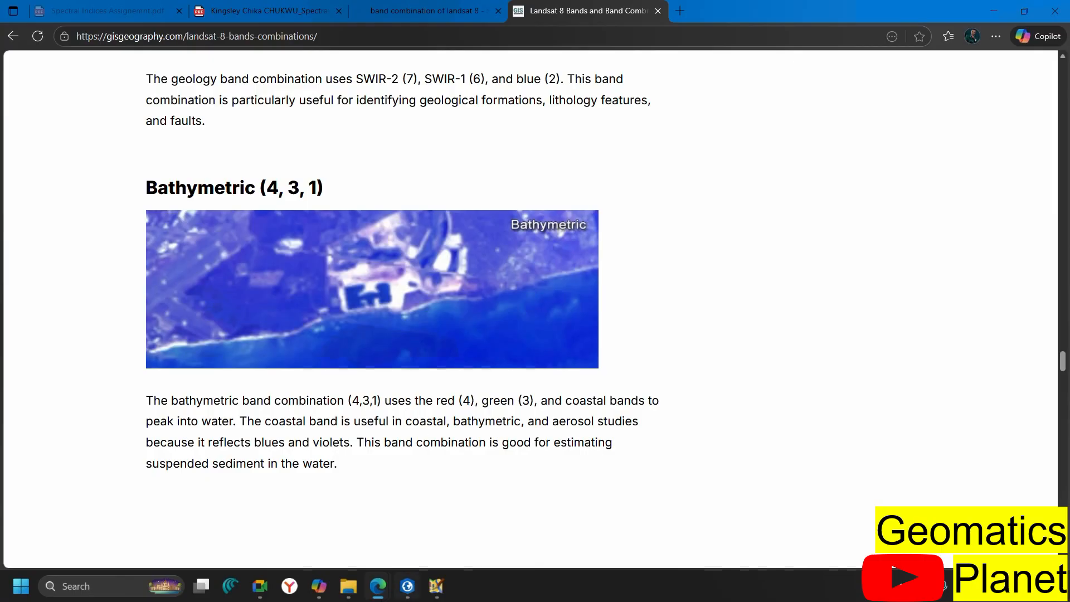
# Set LC09_L1Band's red channel to Band_4 and green channel to Band_3
pyautogui.click(405, 595)
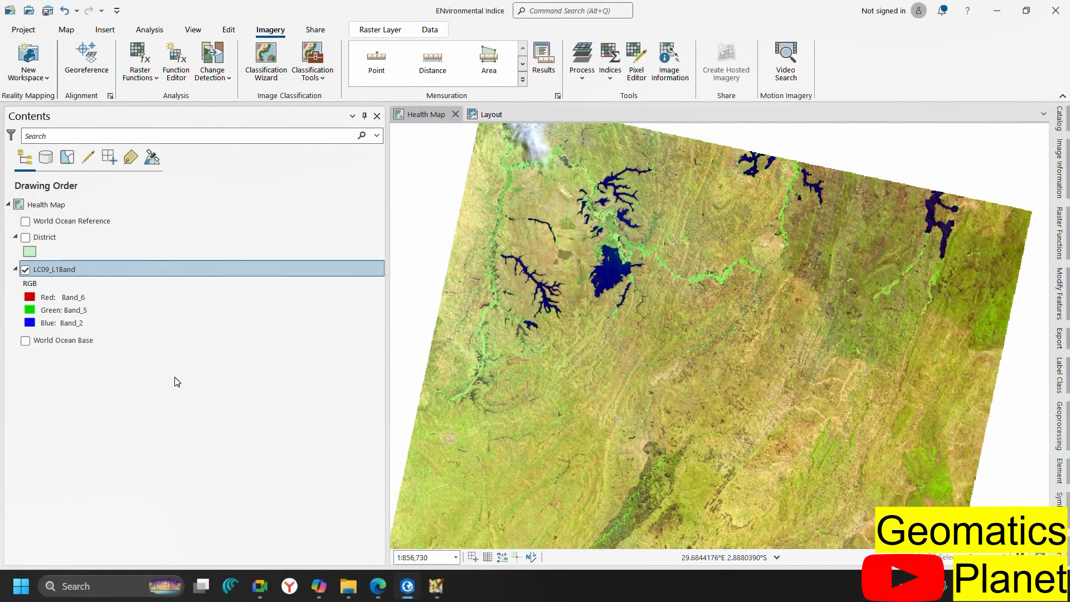
pyautogui.click(78, 297)
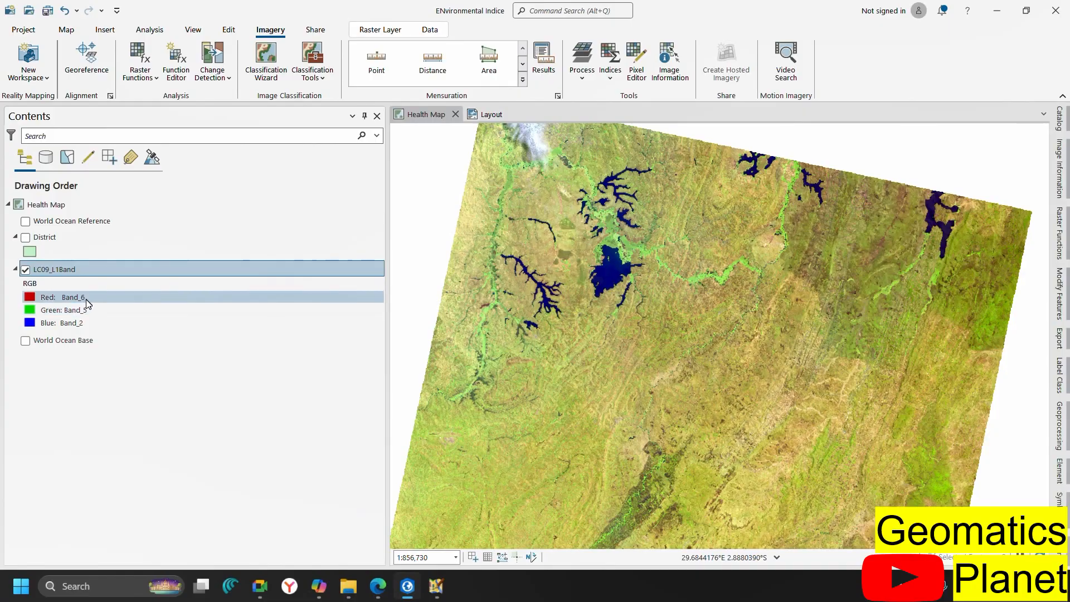
pyautogui.click(79, 297)
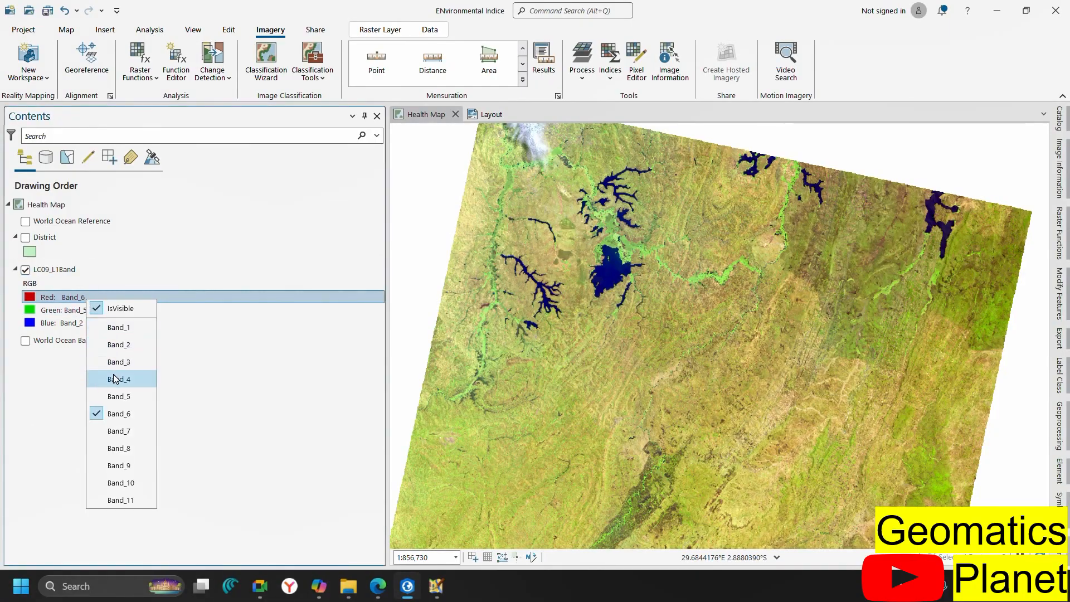
pyautogui.click(117, 379)
pyautogui.click(76, 311)
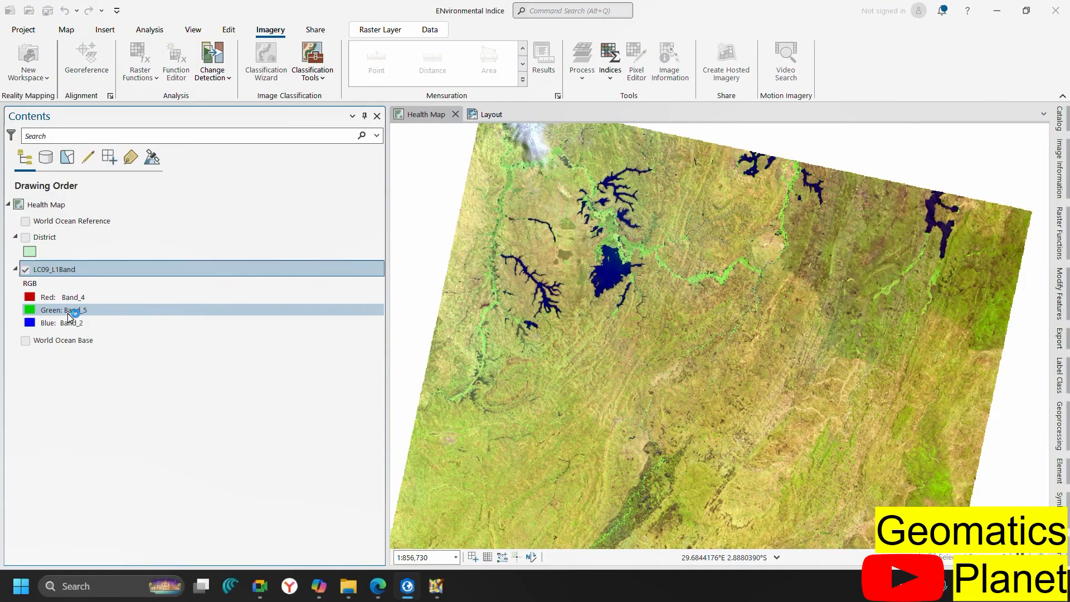
pyautogui.click(68, 313)
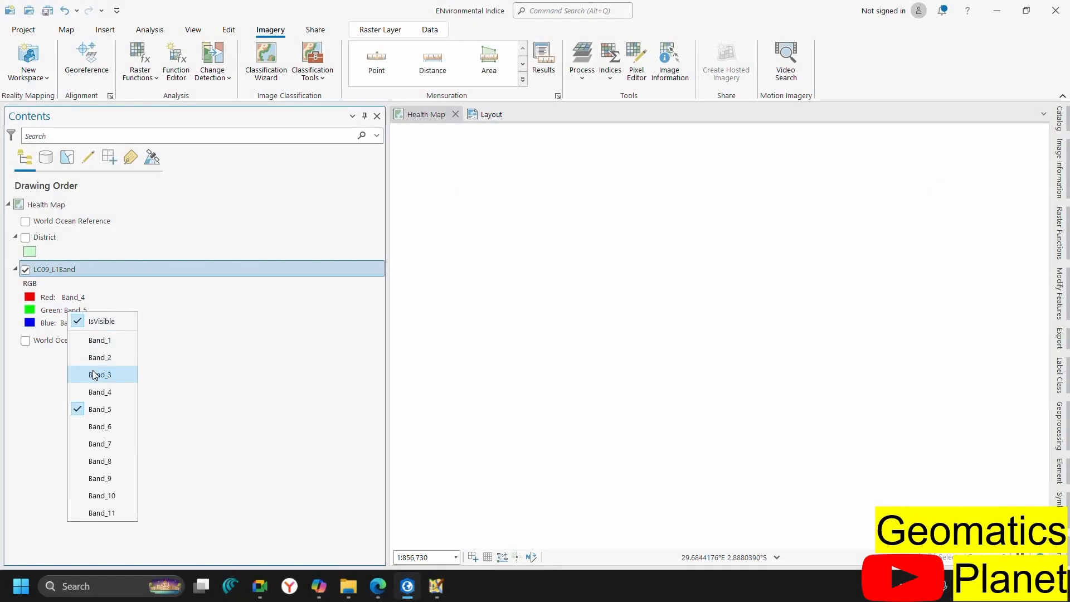
pyautogui.click(94, 375)
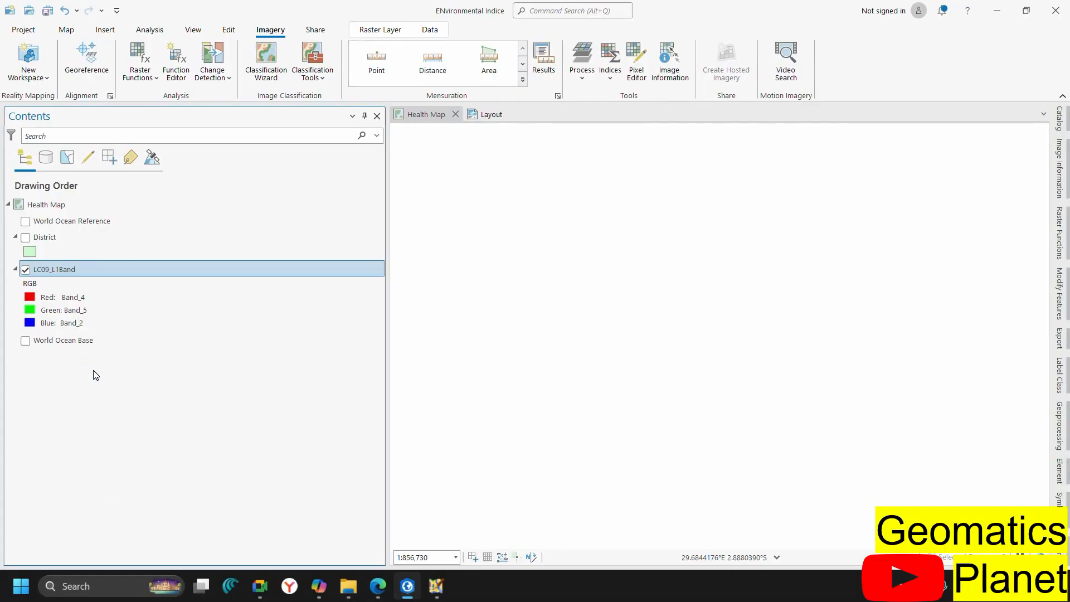
# Assign Band_1 to the blue channel for the bathymetric 4-3-1 view
pyautogui.rightClick(62, 329)
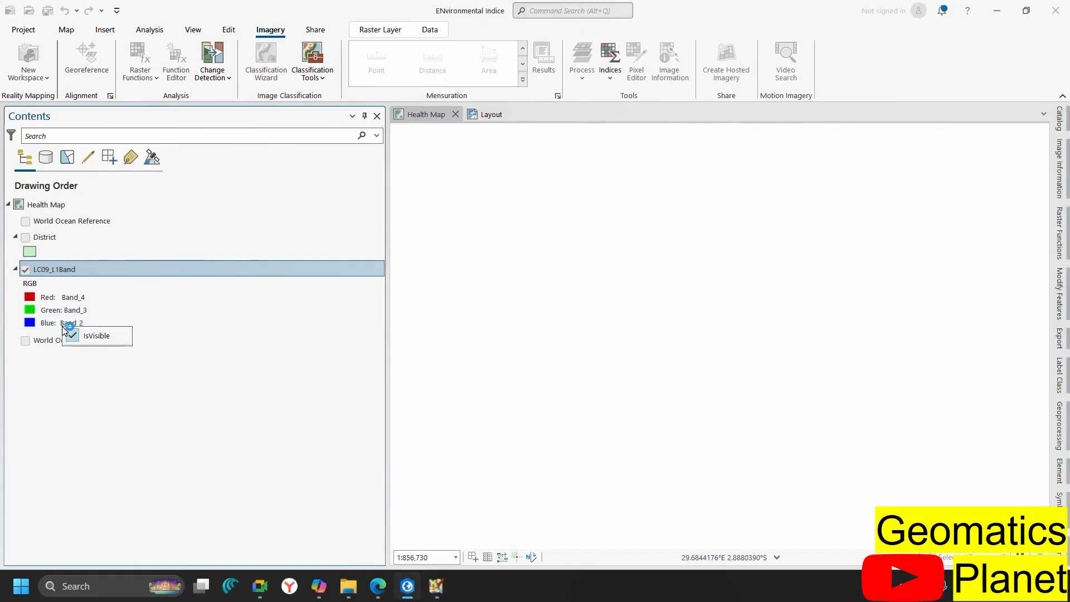
pyautogui.rightClick(62, 325)
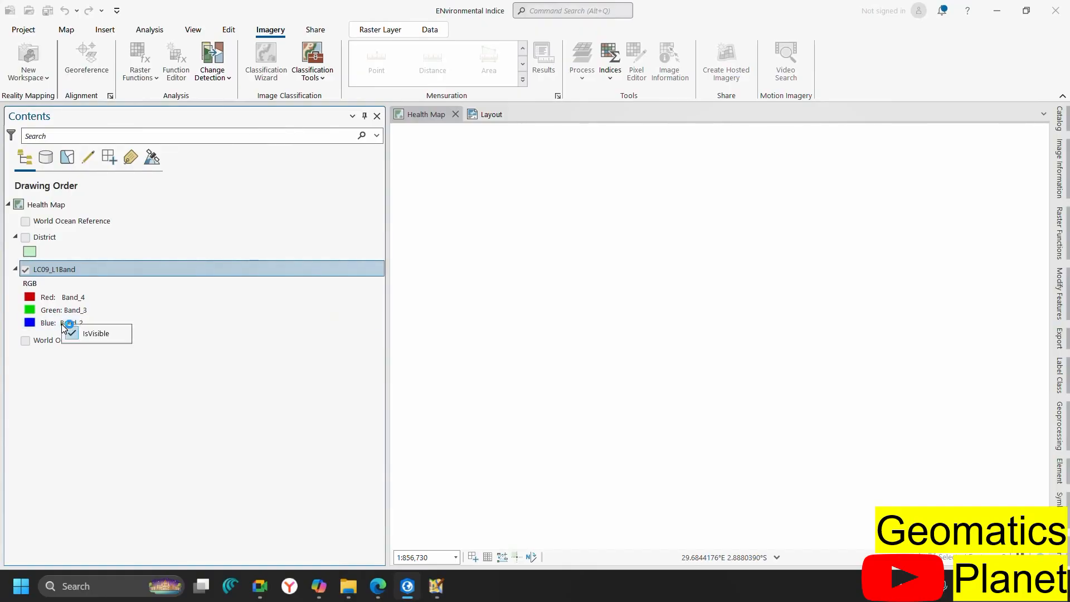
pyautogui.click(59, 323)
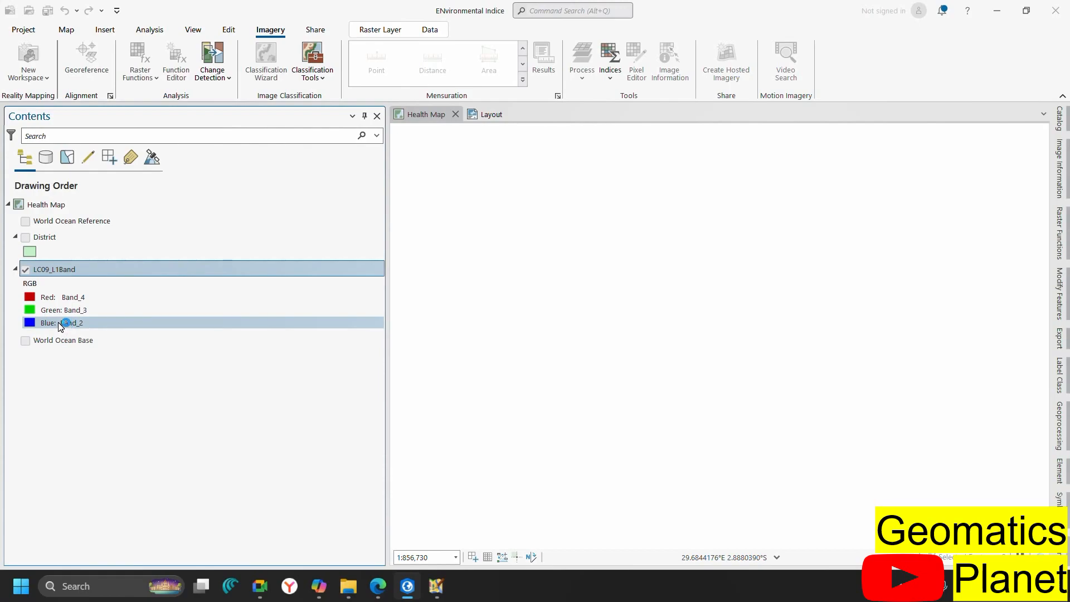
pyautogui.rightClick(58, 322)
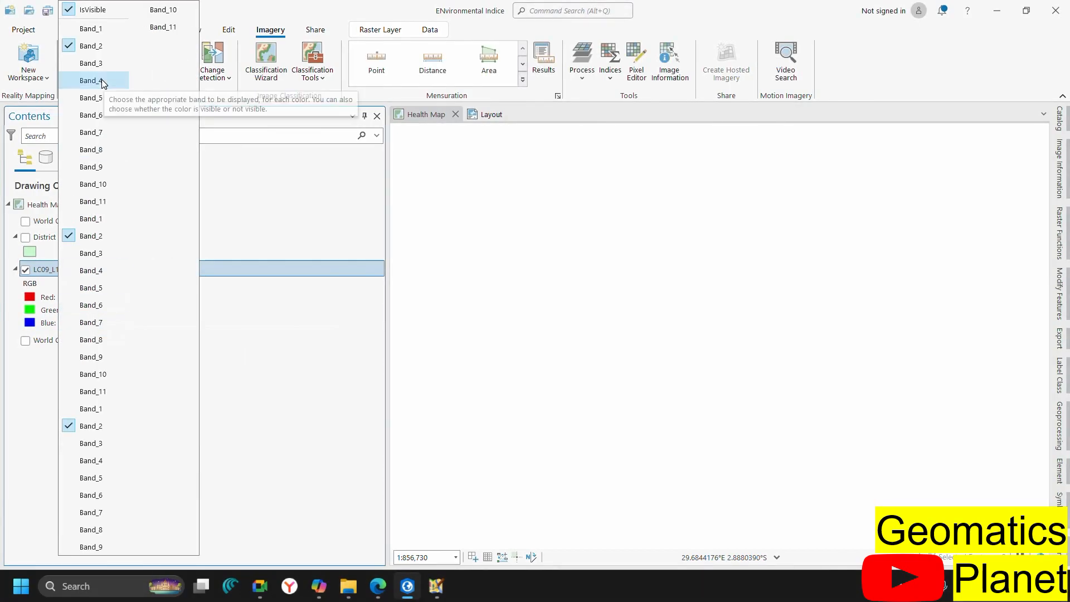
pyautogui.click(101, 32)
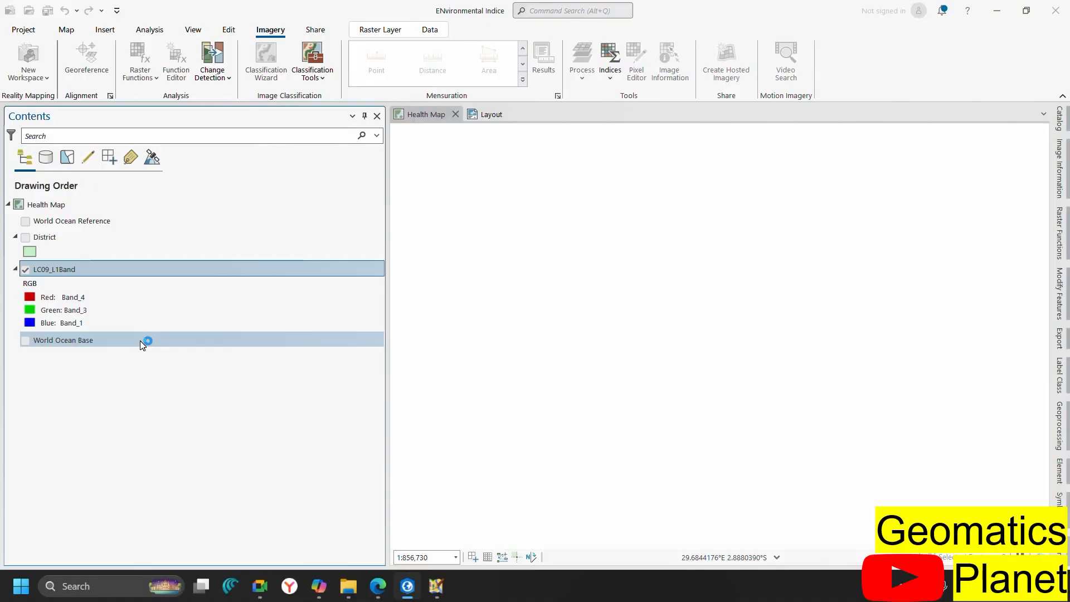
# Put Band_2 back on the blue channel and narrow the Contents pane to widen the map
pyautogui.moveTo(378, 585)
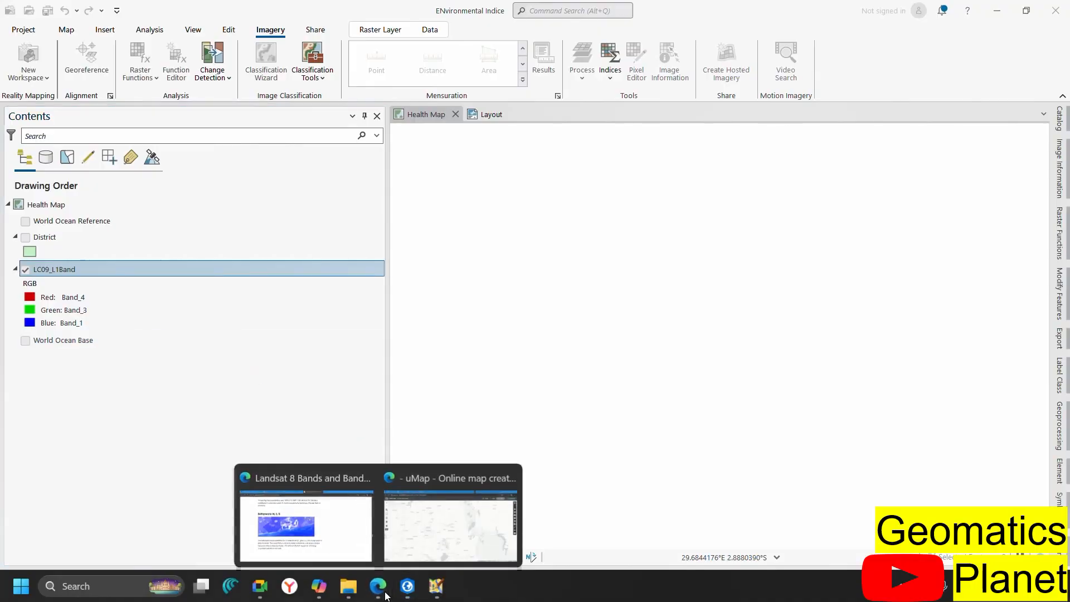
pyautogui.moveTo(318, 534)
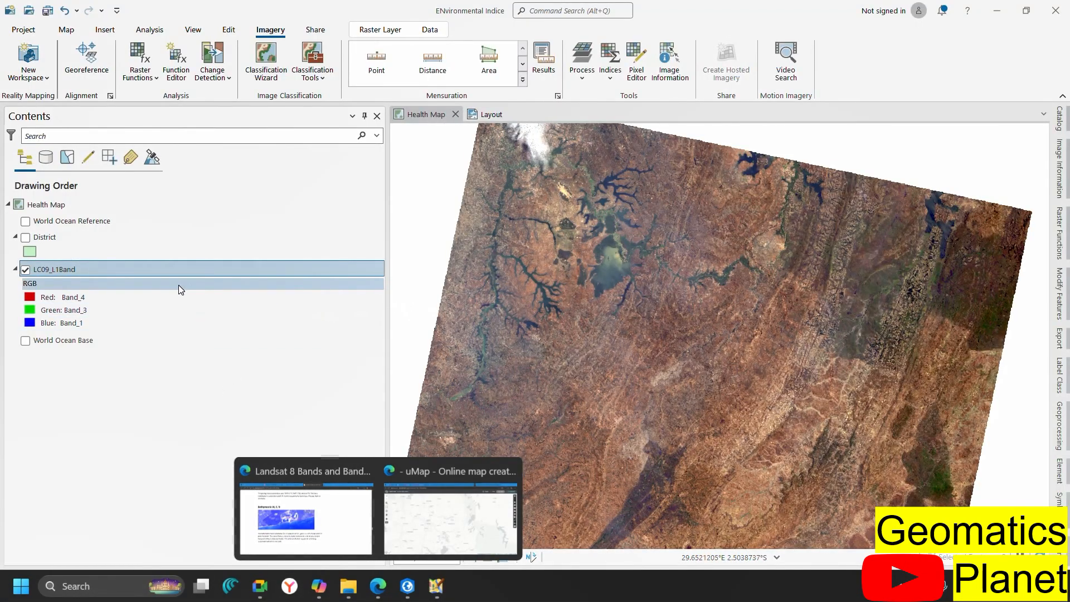
pyautogui.click(85, 323)
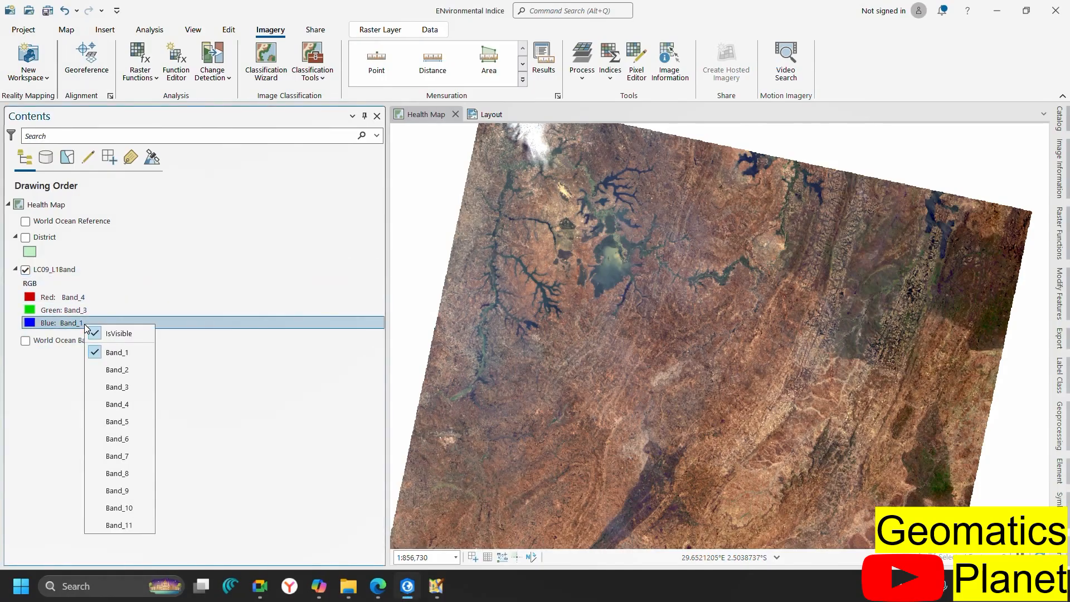
pyautogui.click(108, 370)
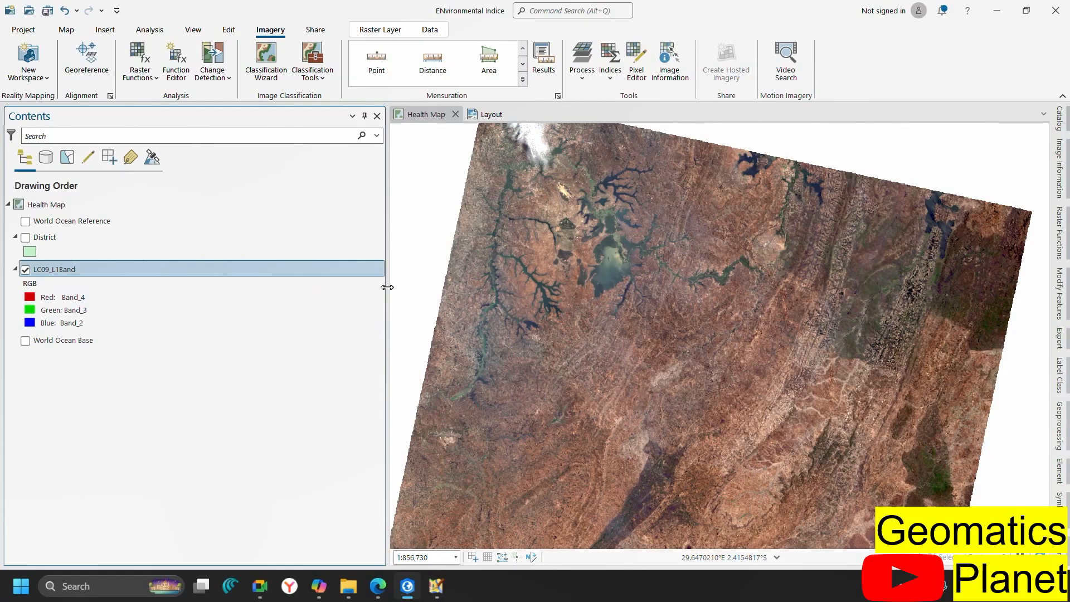
pyautogui.moveTo(385, 286); pyautogui.dragTo(131, 286)
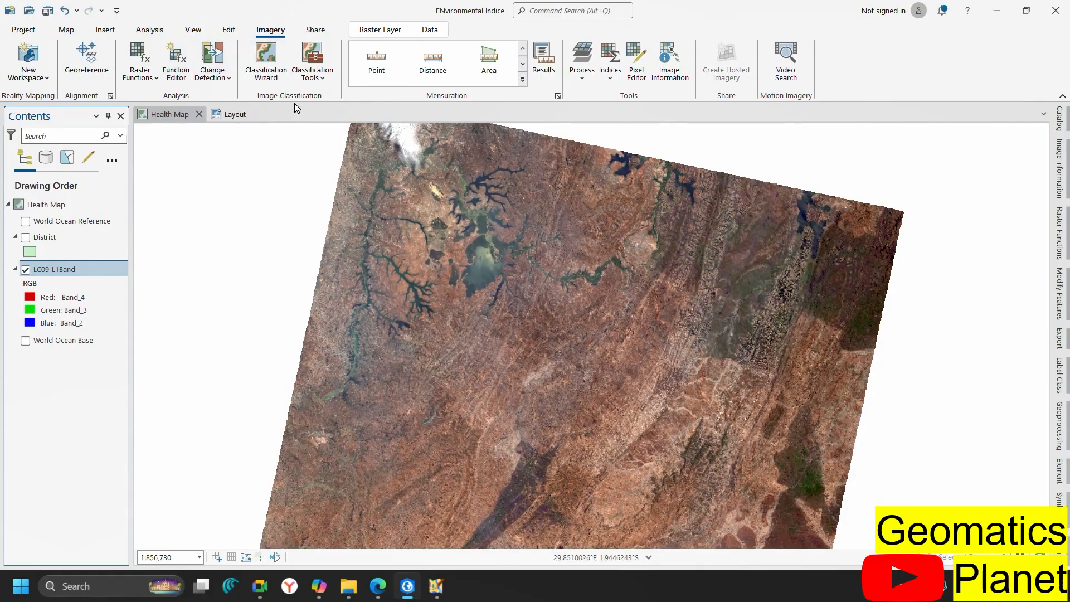
# Start an NDVI raster function from the gallery with LC09_L1Band as the input raster
pyautogui.click(146, 81)
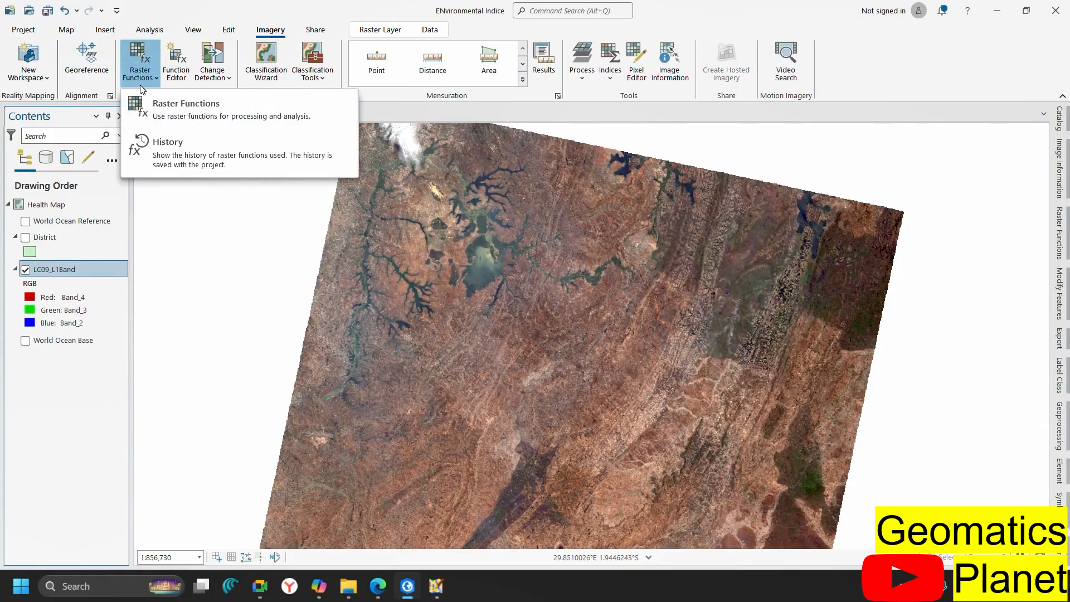
pyautogui.click(157, 122)
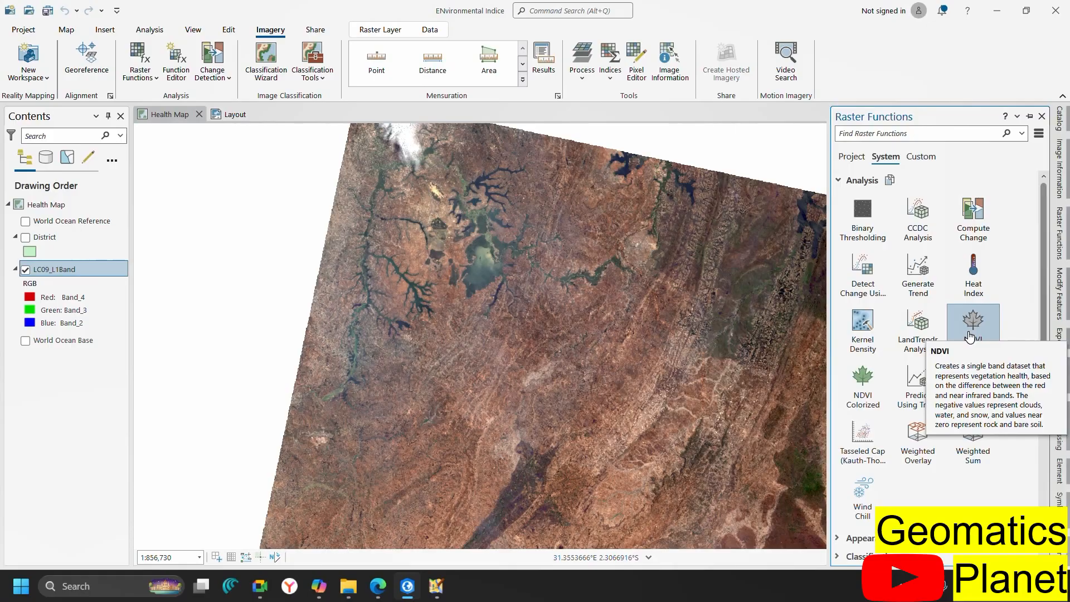
pyautogui.click(968, 334)
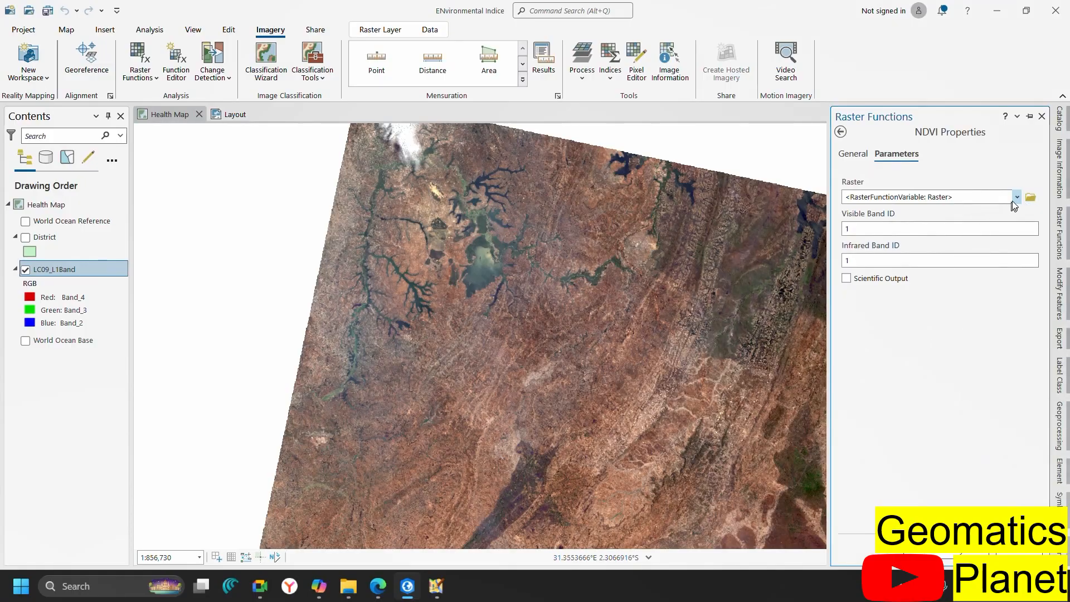
pyautogui.click(1015, 200)
pyautogui.click(970, 213)
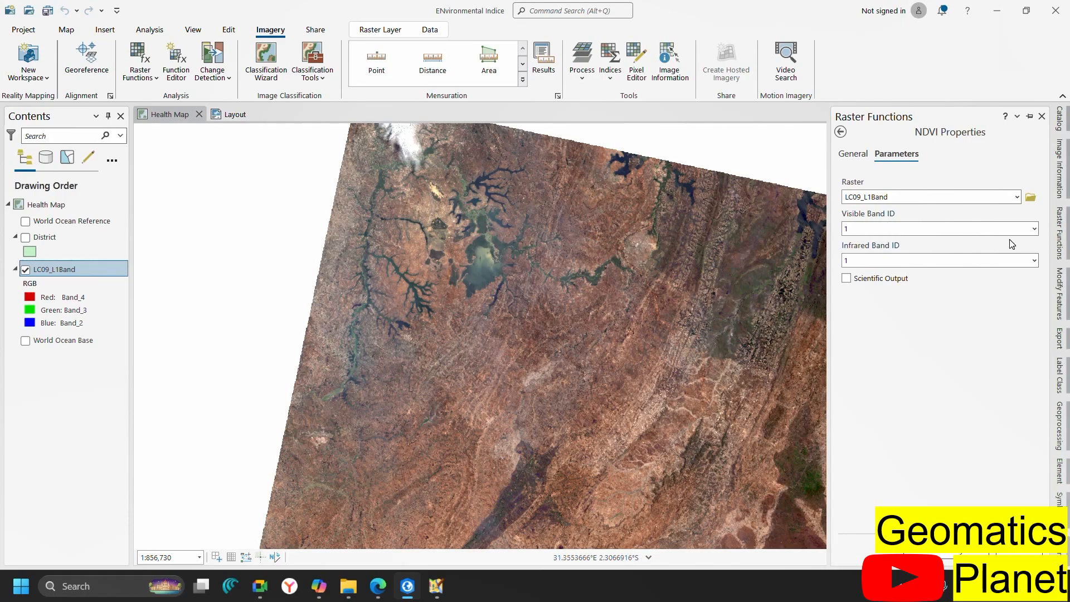
# Set NDVI Visible Band ID to 4 and Infrared Band ID to 5
pyautogui.click(1034, 232)
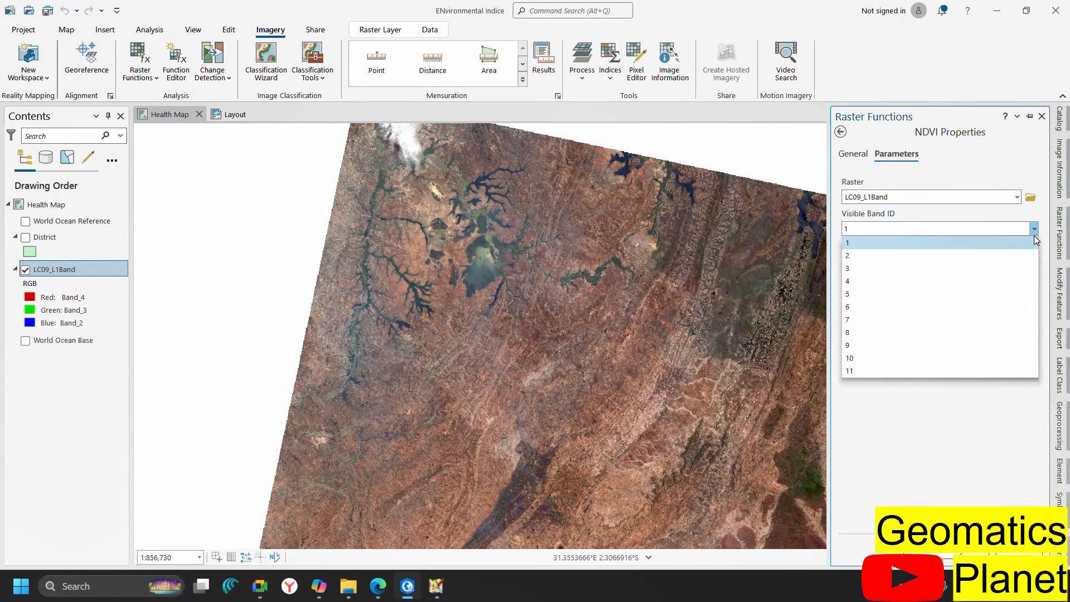
pyautogui.click(902, 281)
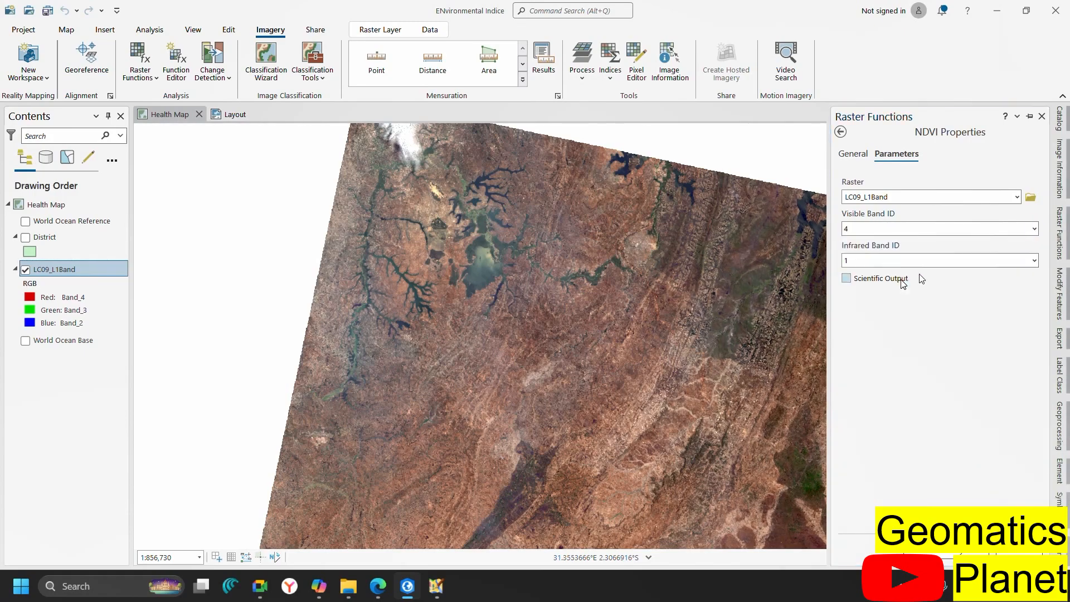
pyautogui.click(1033, 261)
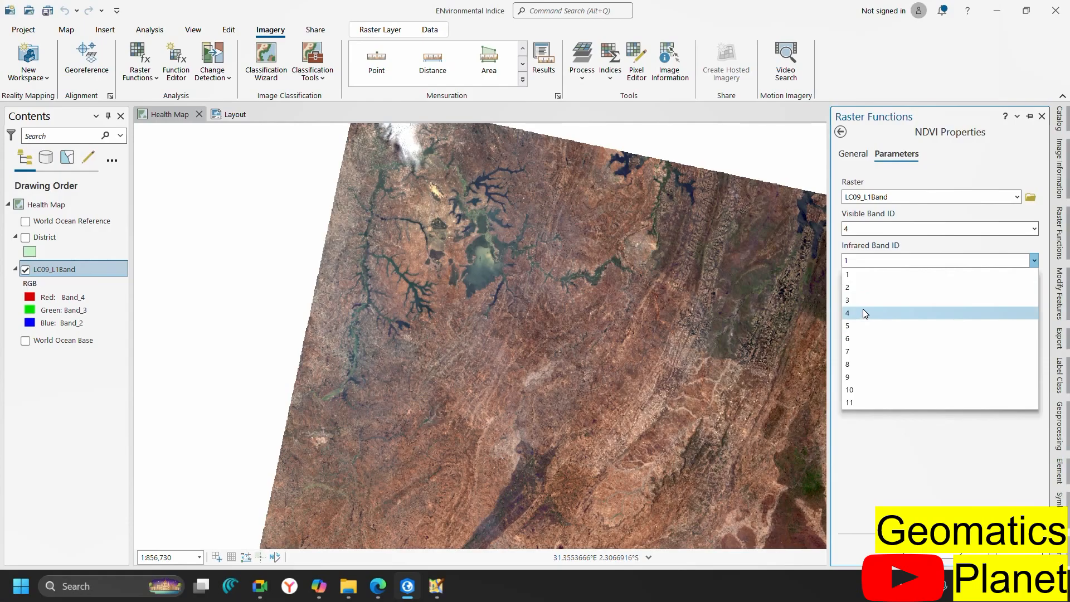
pyautogui.click(864, 325)
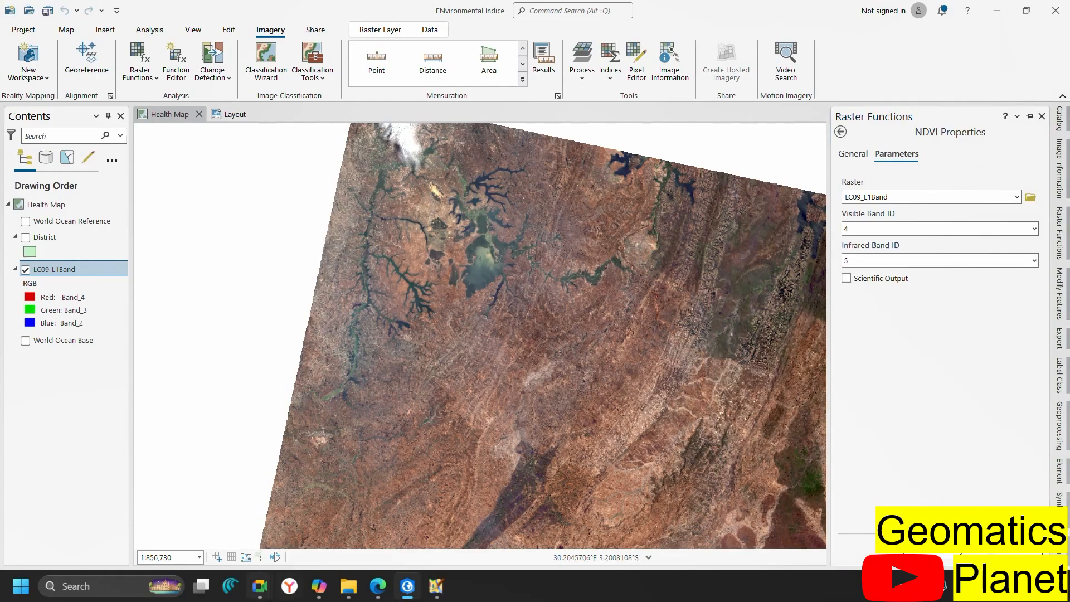
pyautogui.click(319, 585)
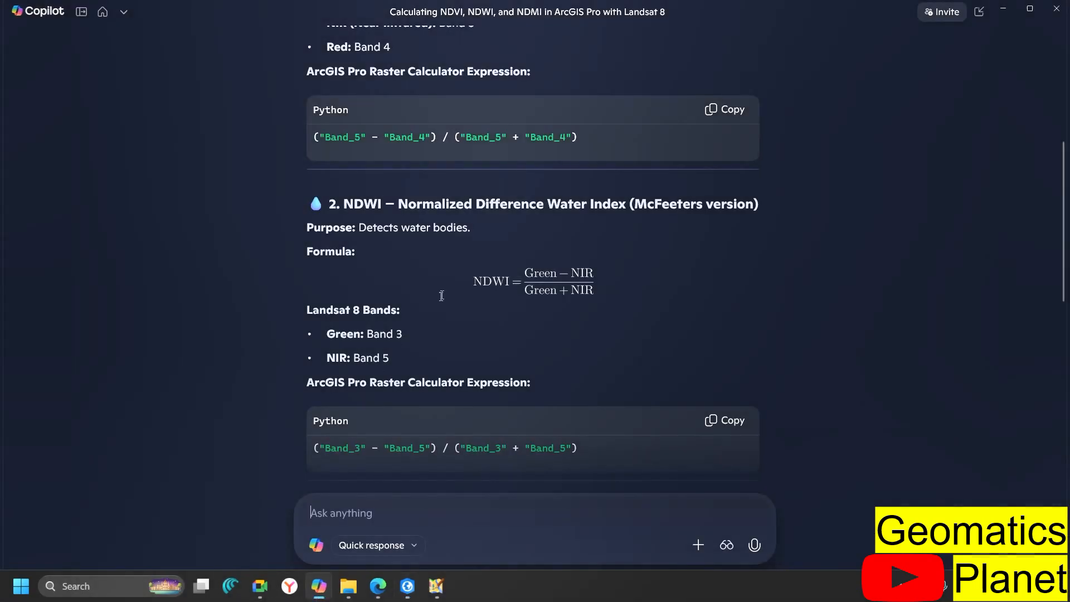
# Compare Copilot's Band 5 / Band 4 NDVI formula with the NDVI Properties settings
pyautogui.scroll(4, 441, 296)
pyautogui.scroll(-1, 533, 189)
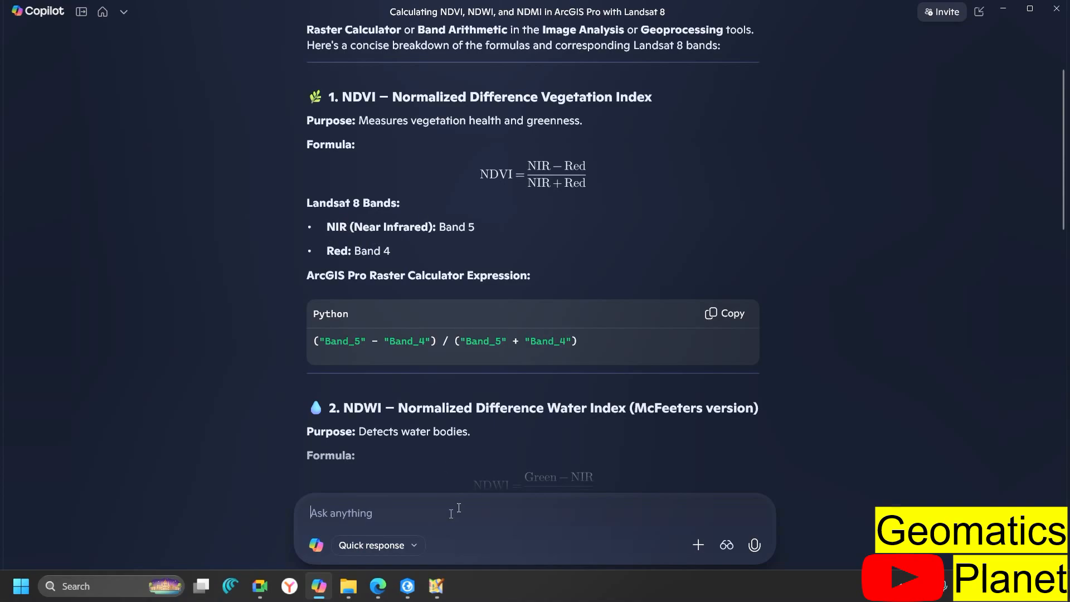
pyautogui.click(407, 586)
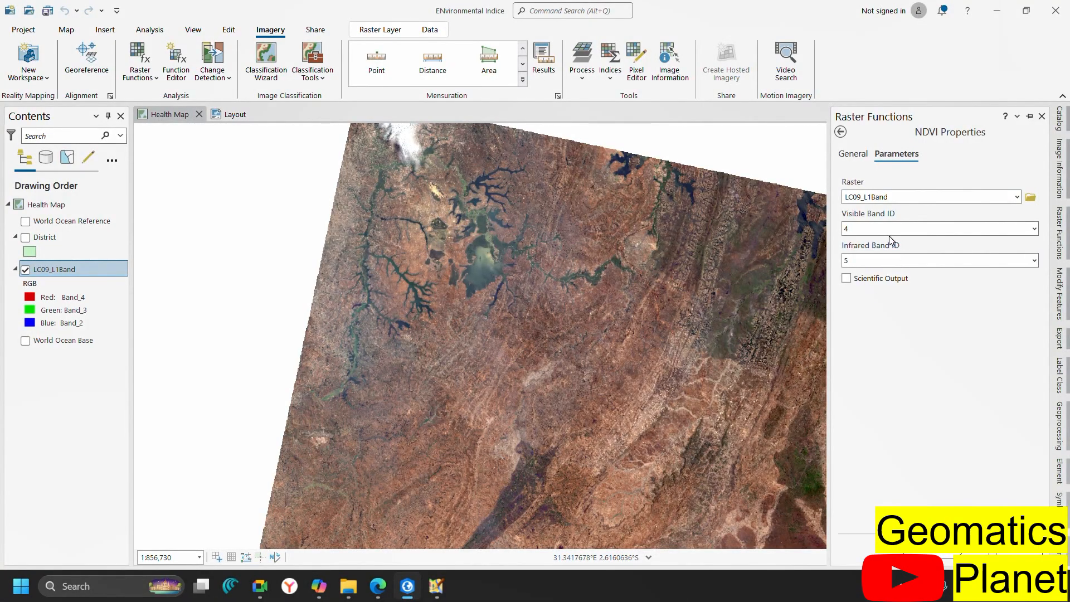
# Enable Scientific Output and create the NDVI_LC09_L1Band layer
pyautogui.click(862, 283)
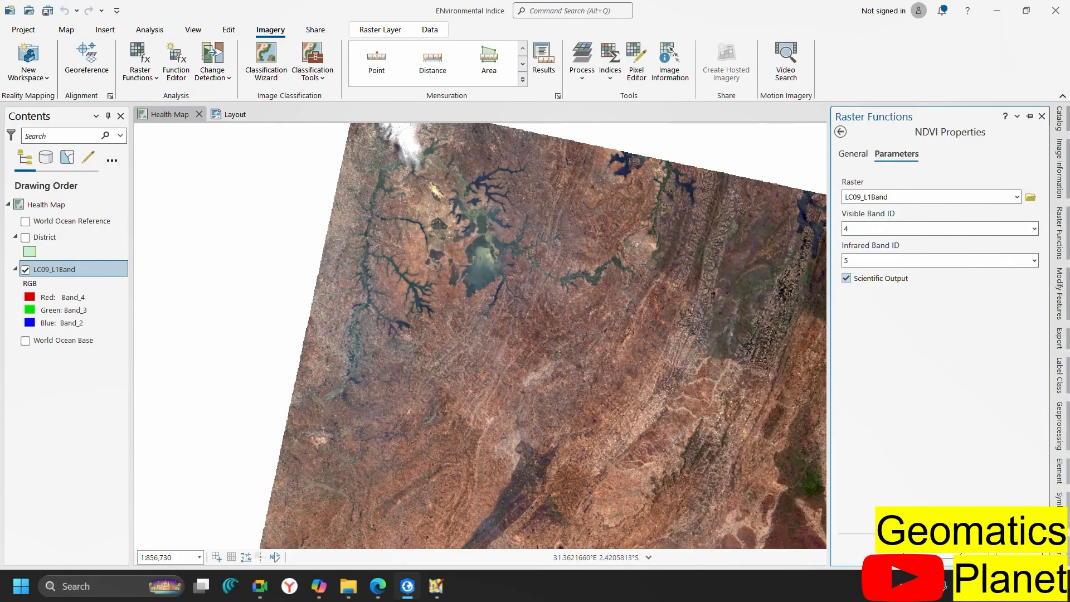
pyautogui.click(934, 554)
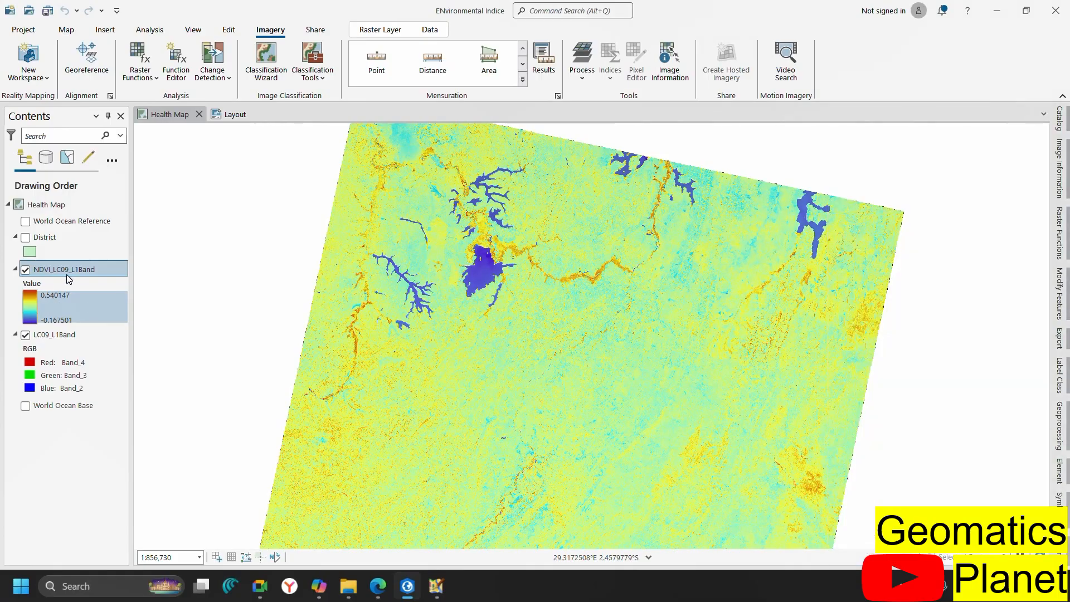
# Apply the red-yellow-green colour scheme to NDVI_LC09_L1Band's symbology
pyautogui.rightClick(69, 273)
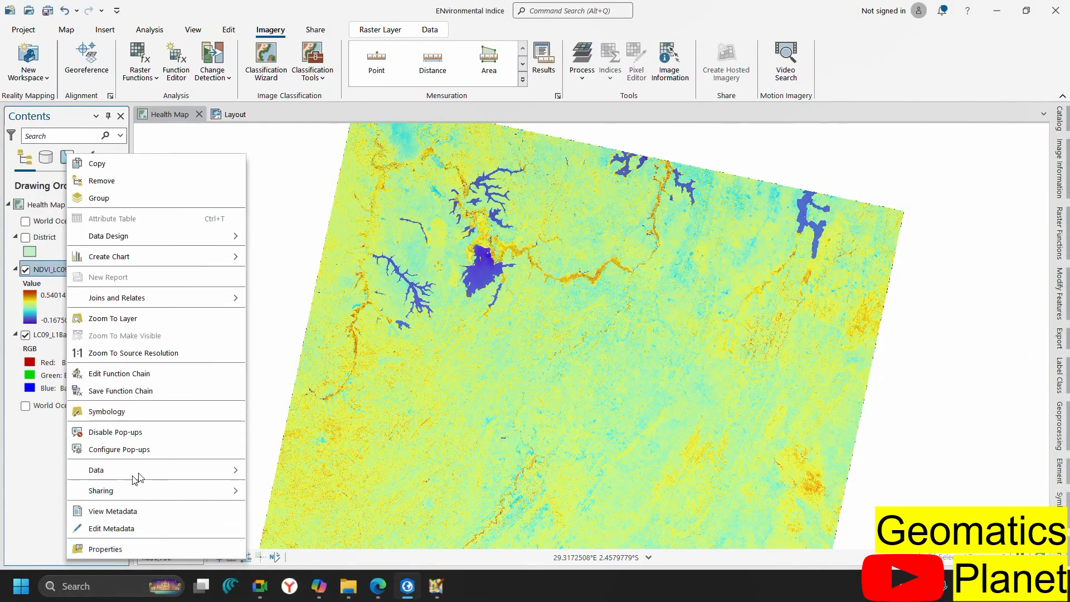
pyautogui.click(177, 417)
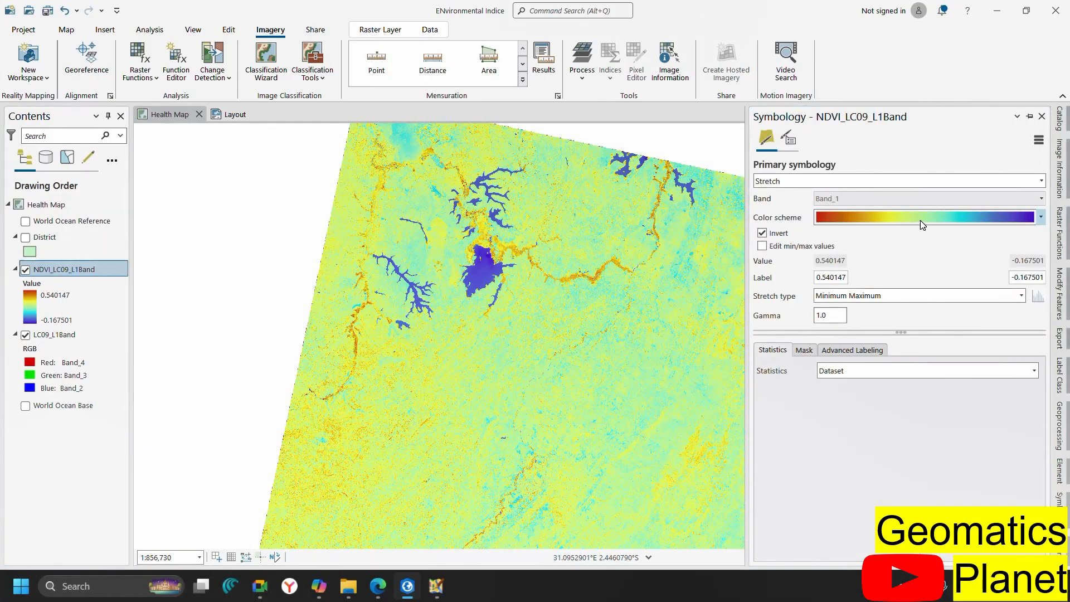
pyautogui.click(920, 221)
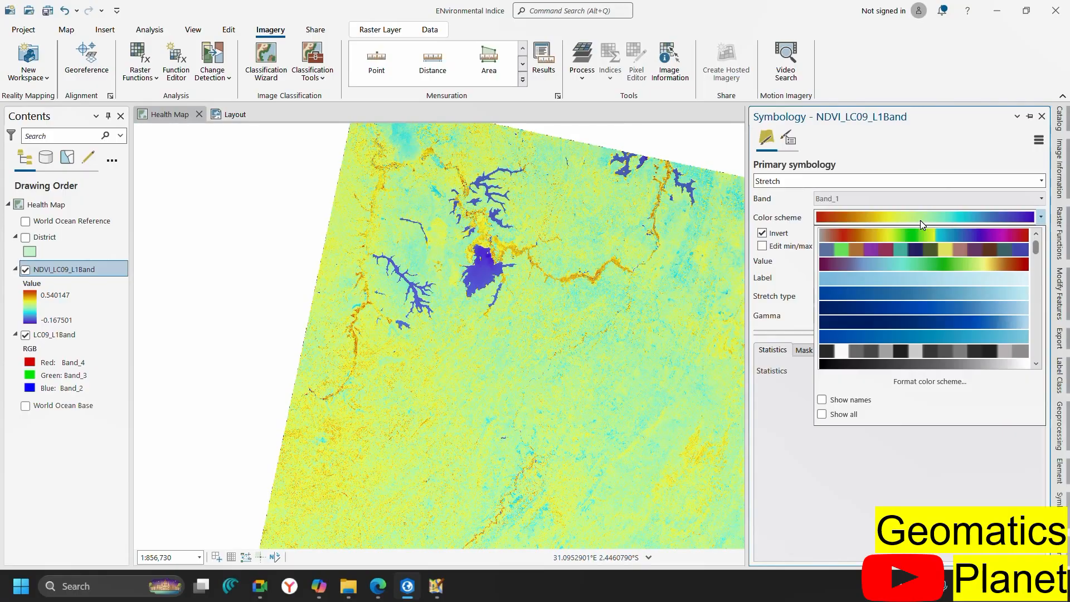
pyautogui.scroll(-3, 941, 326)
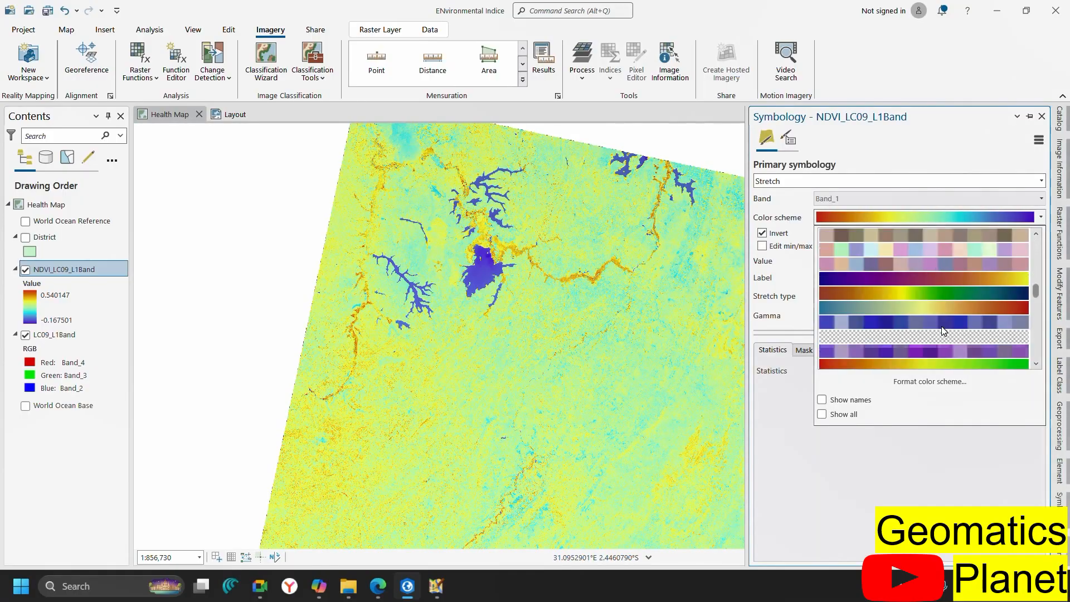
pyautogui.scroll(2, 941, 326)
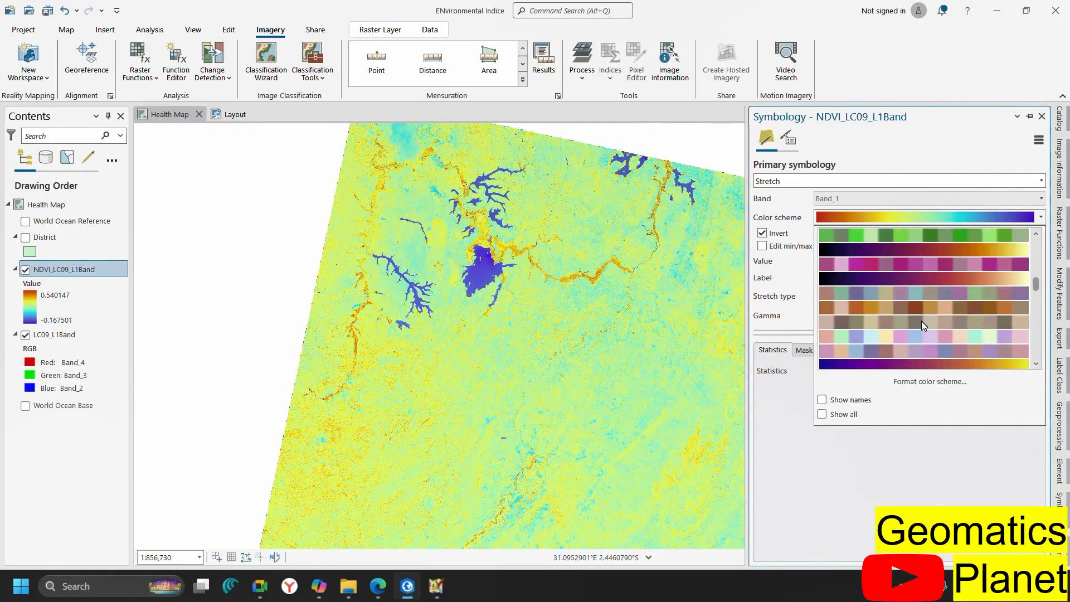
pyautogui.scroll(2, 928, 310)
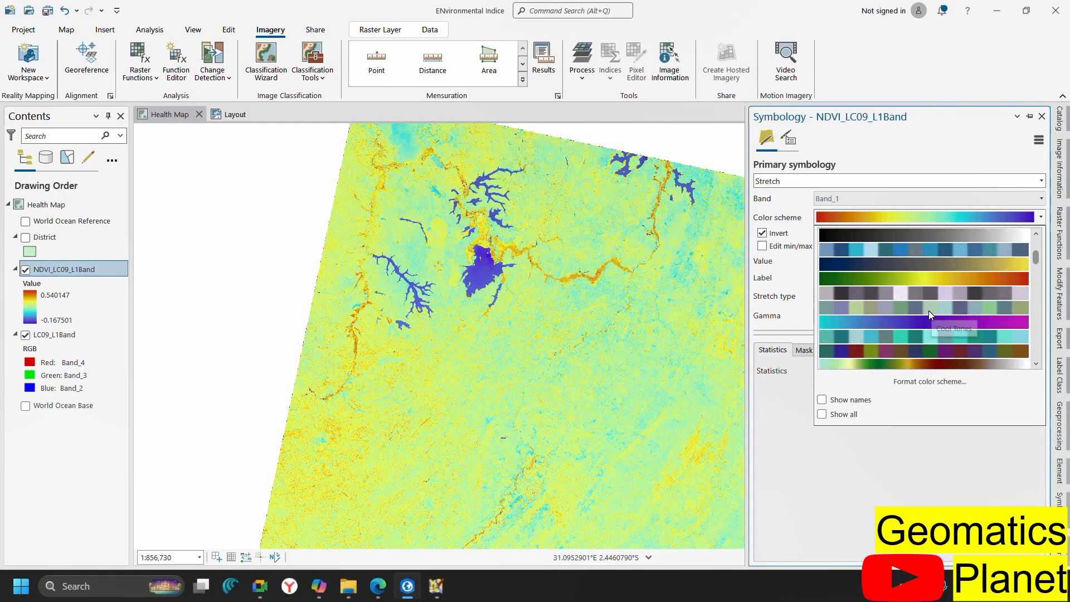
pyautogui.click(915, 280)
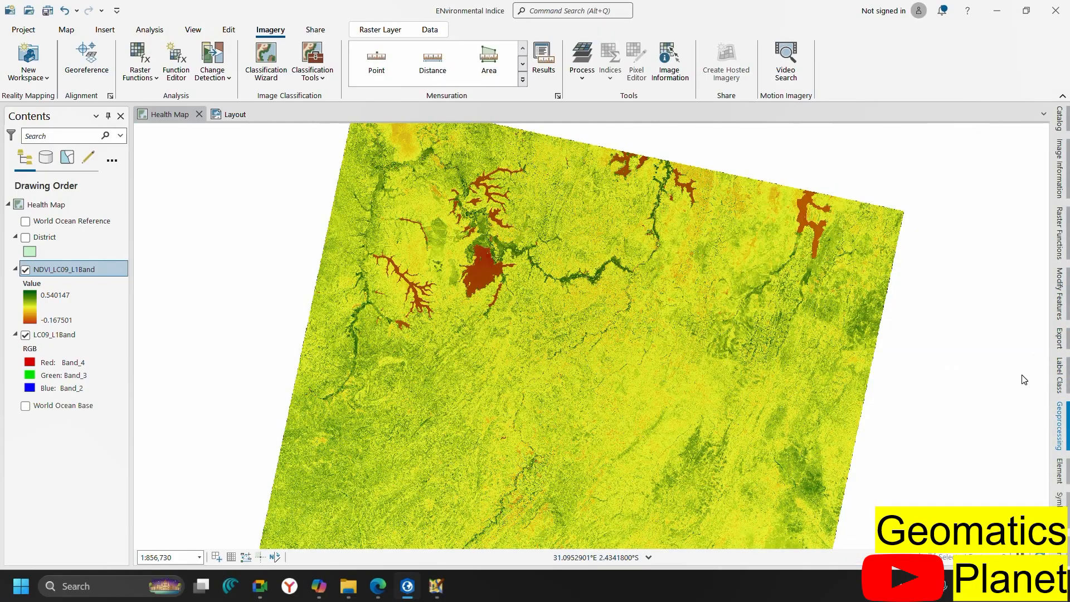
# Open Raster Calculator from Spatial Analyst Tools > Map Algebra in the Geoprocessing toolboxes
pyautogui.click(1060, 427)
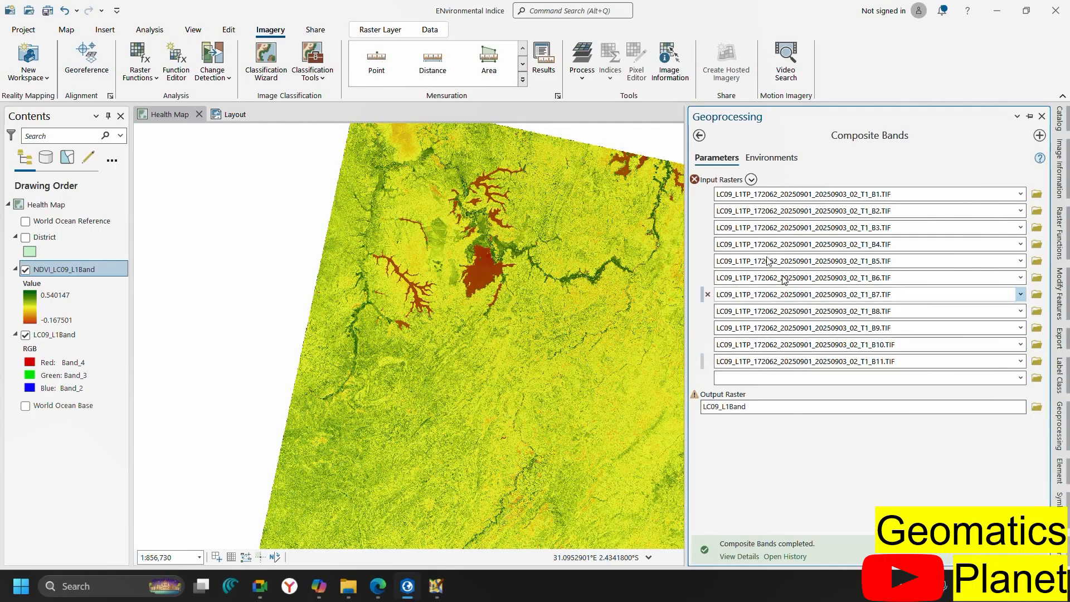
pyautogui.click(700, 136)
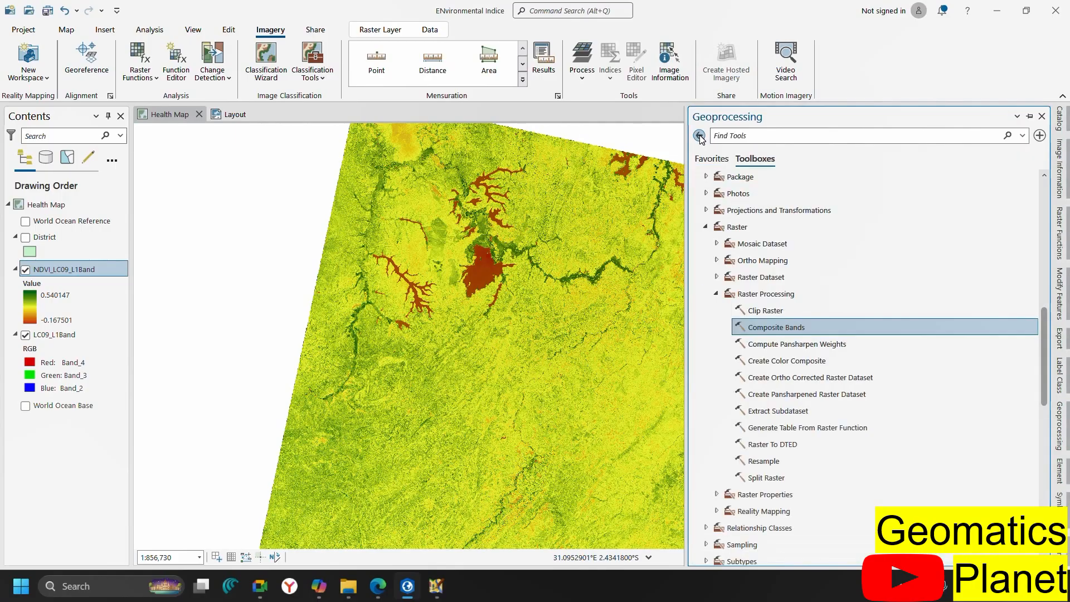
pyautogui.click(717, 294)
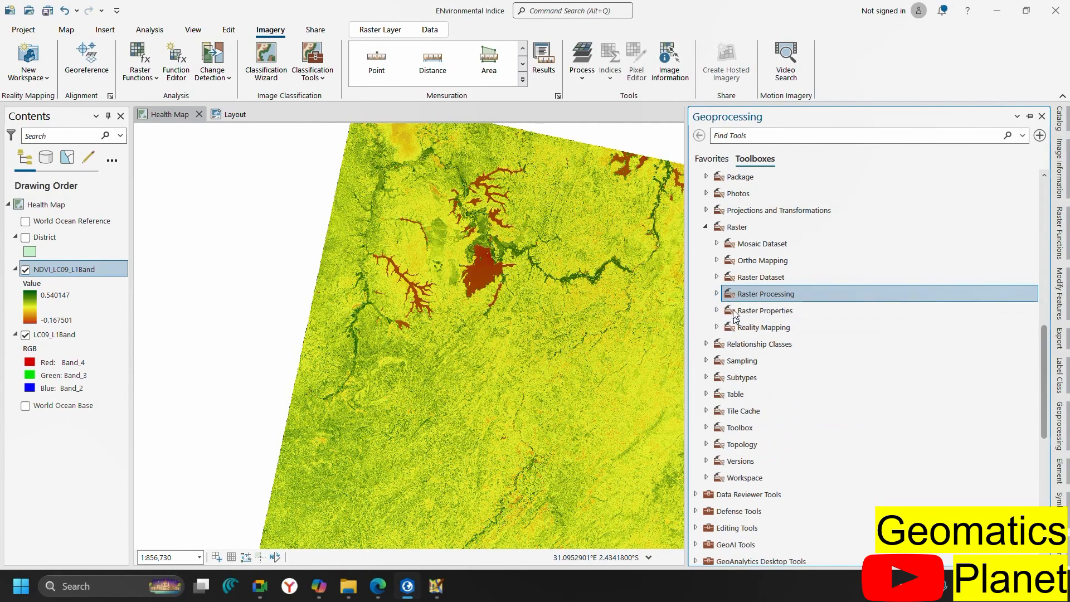
pyautogui.scroll(-8, 726, 306)
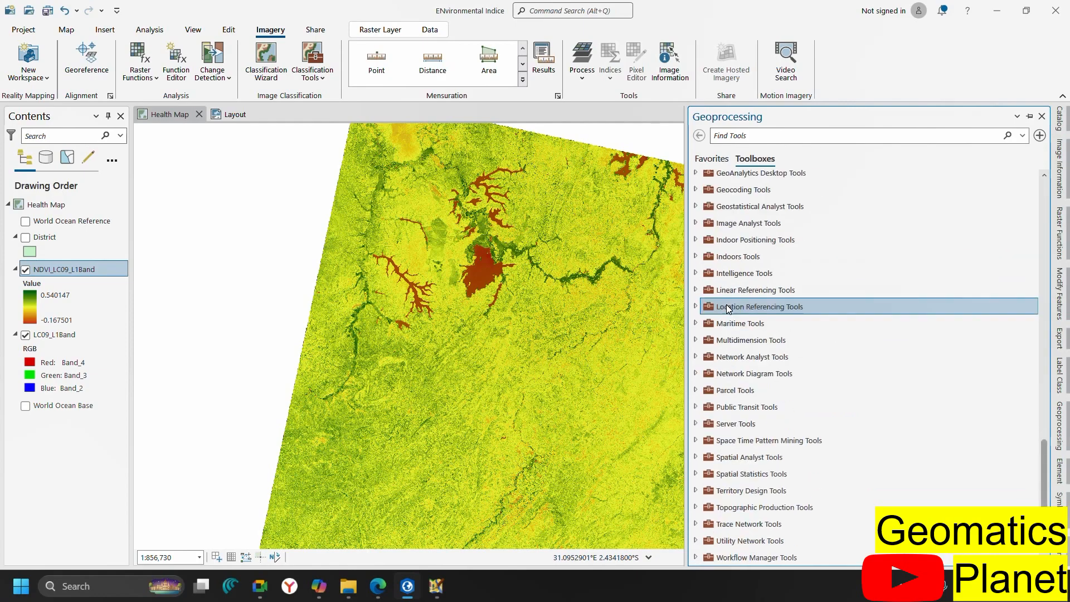
pyautogui.click(696, 457)
pyautogui.scroll(-6, 765, 478)
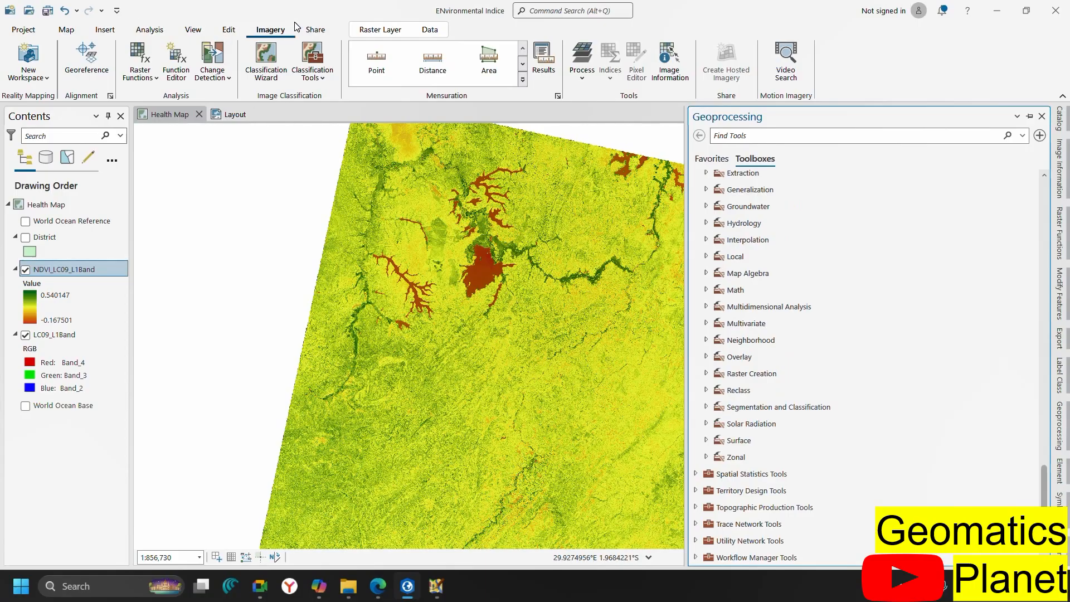
pyautogui.click(155, 79)
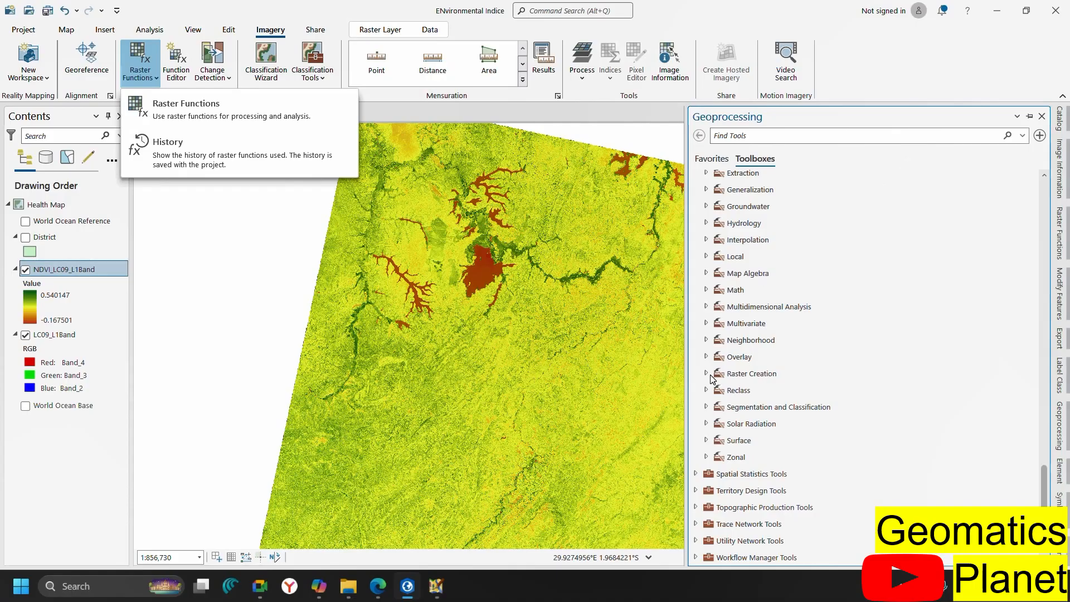
pyautogui.click(706, 273)
pyautogui.click(741, 274)
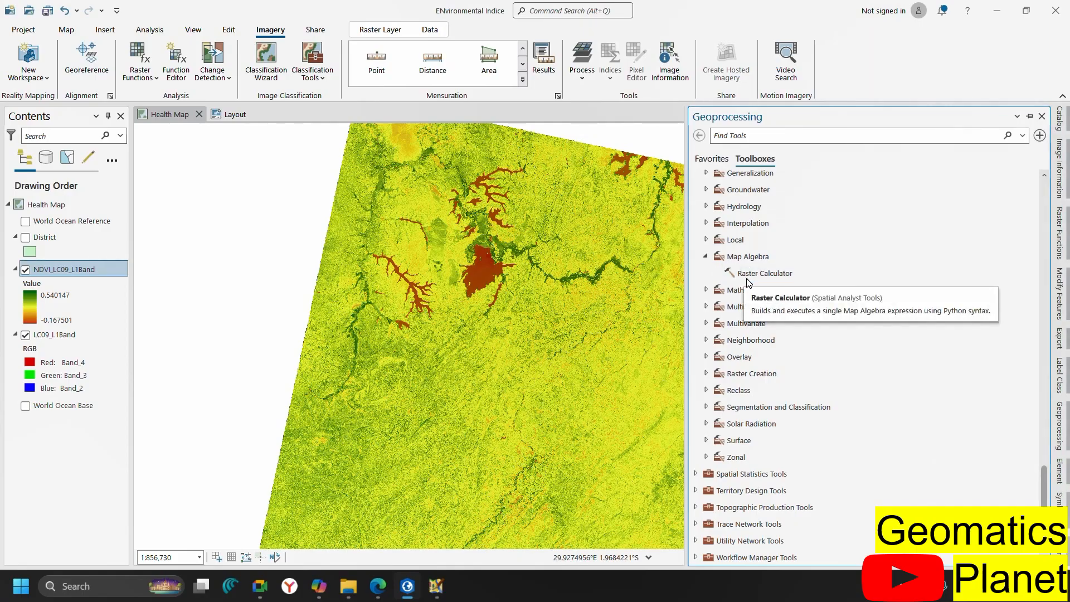
pyautogui.doubleClick(751, 277)
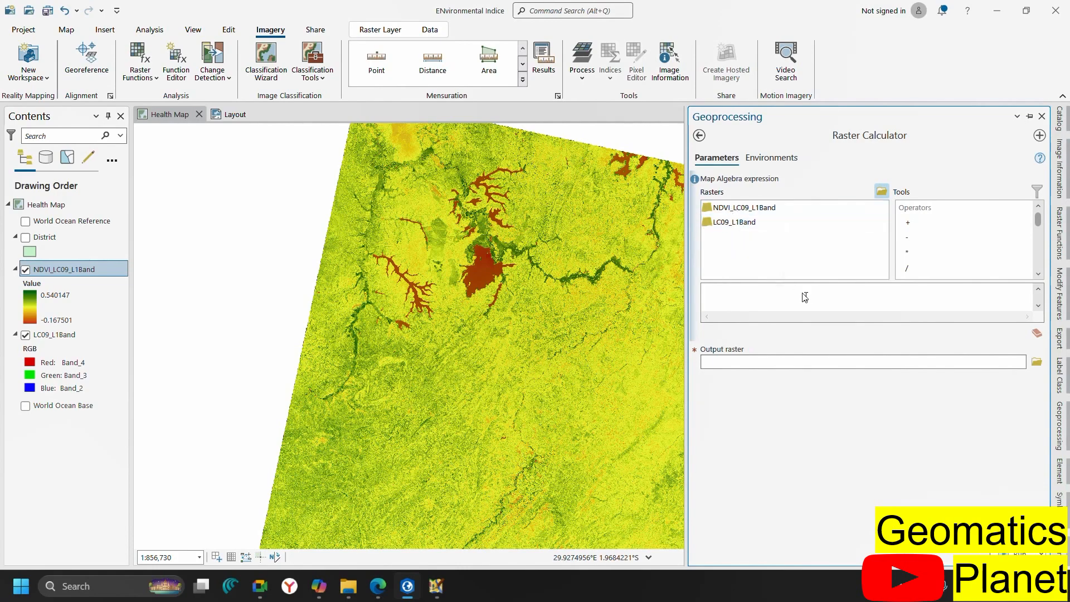
# Add LC09_L1Band to the Raster Calculator expression, then bring Copilot back to check the formulas
pyautogui.click(719, 229)
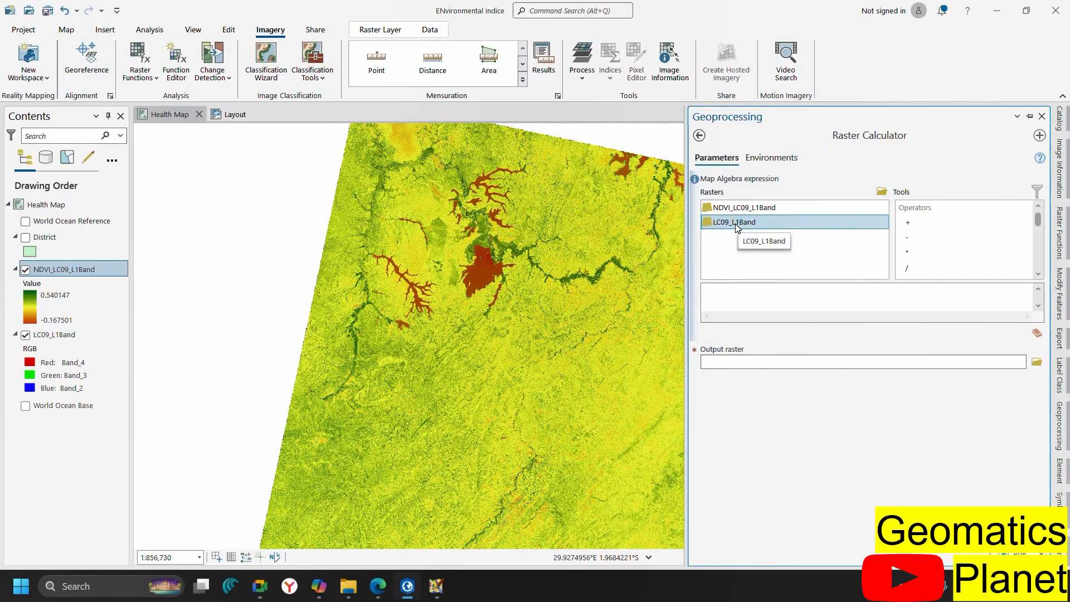
pyautogui.doubleClick(735, 223)
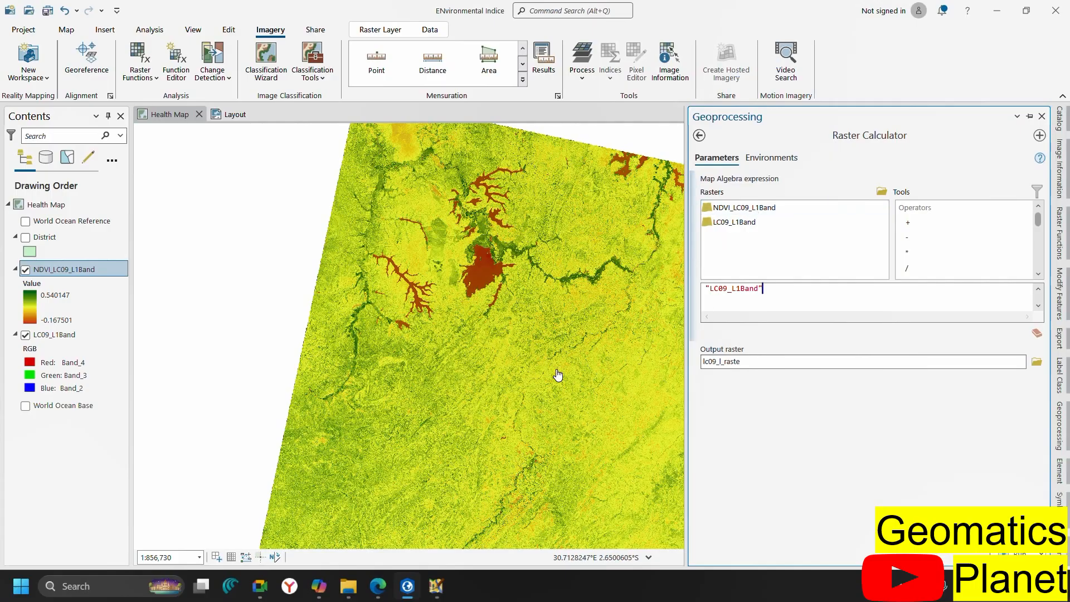
pyautogui.click(318, 585)
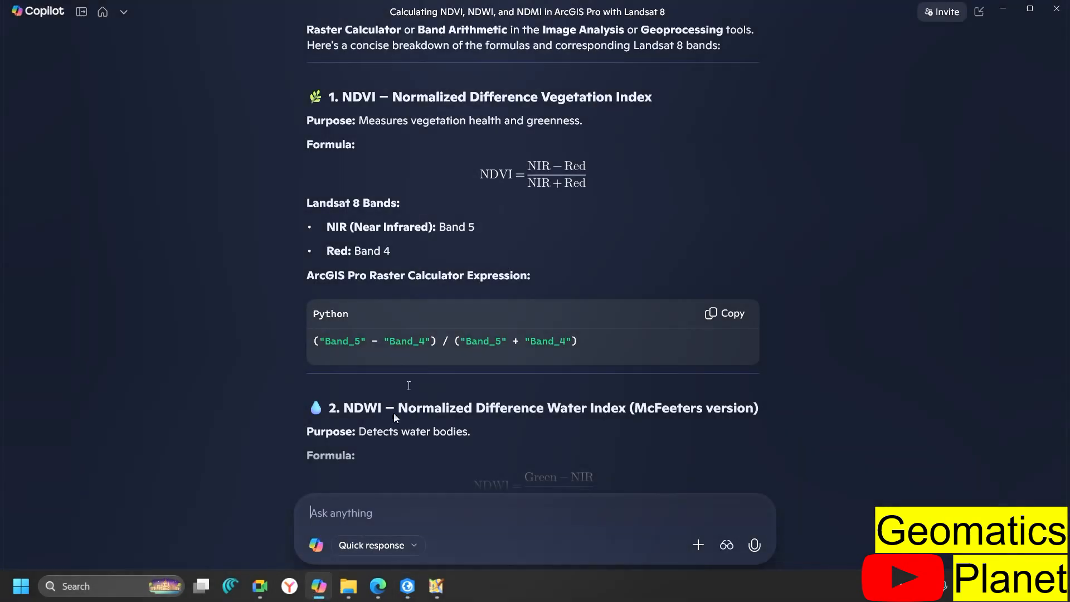
# Scroll Copilot's answer to the NDWI formula using Band 3 and Band 5, then return to ArcGIS Pro
pyautogui.scroll(-2, 534, 336)
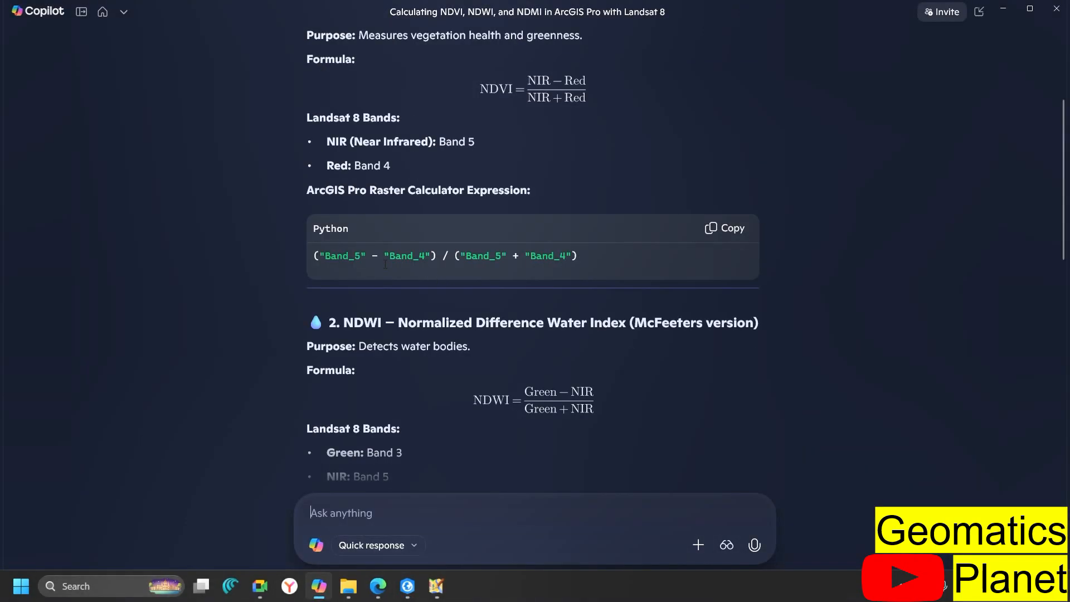
pyautogui.scroll(-2, 449, 304)
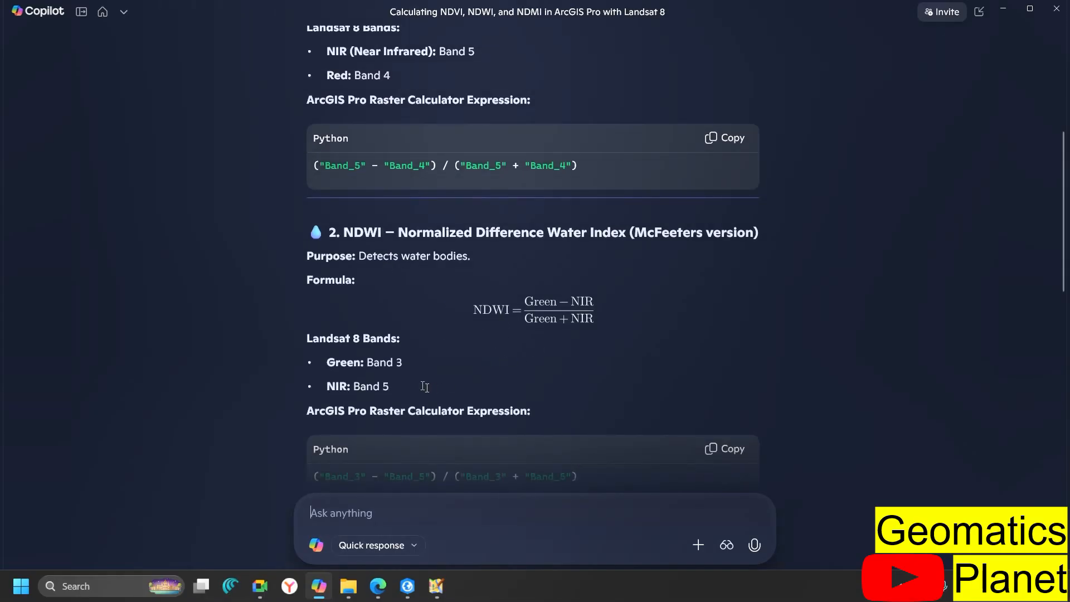
pyautogui.click(407, 586)
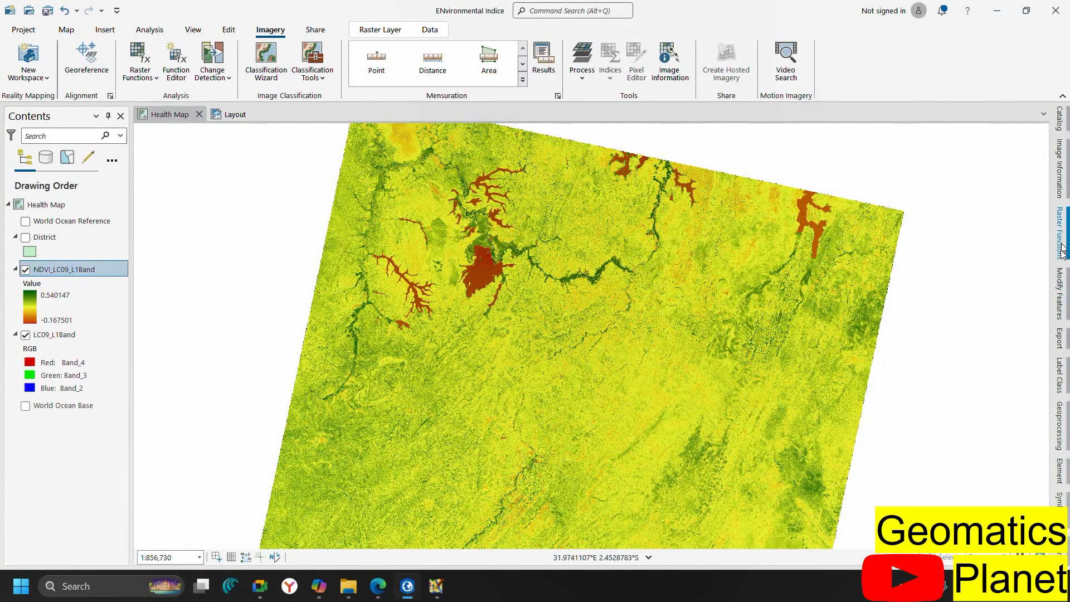
# Add the Landsat B3.TIF and B5.TIF band rasters to the Health Map, then open Raster Calculator
pyautogui.click(66, 30)
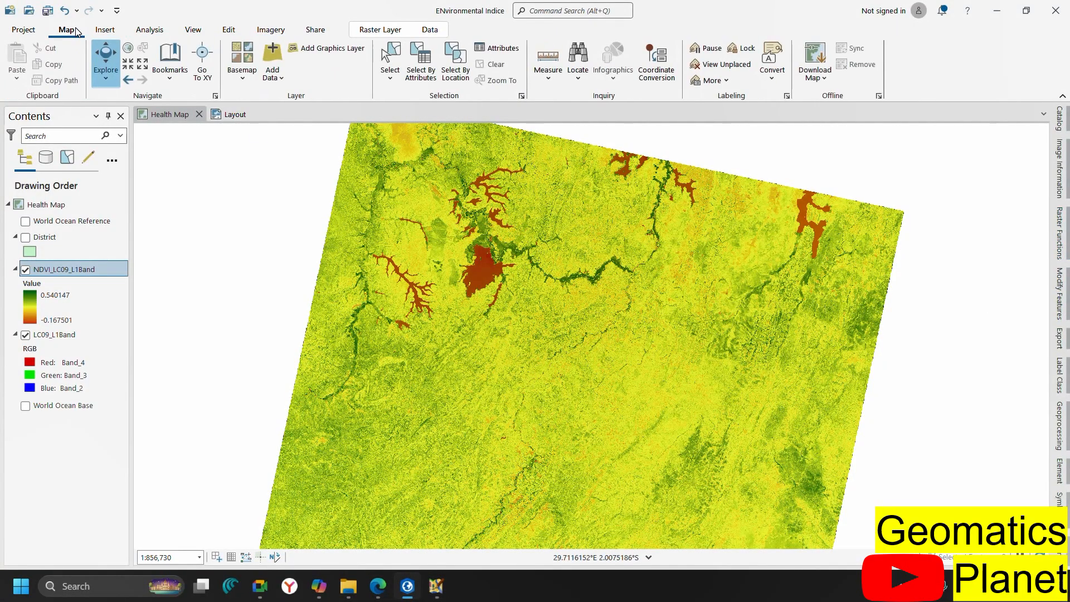
pyautogui.click(275, 62)
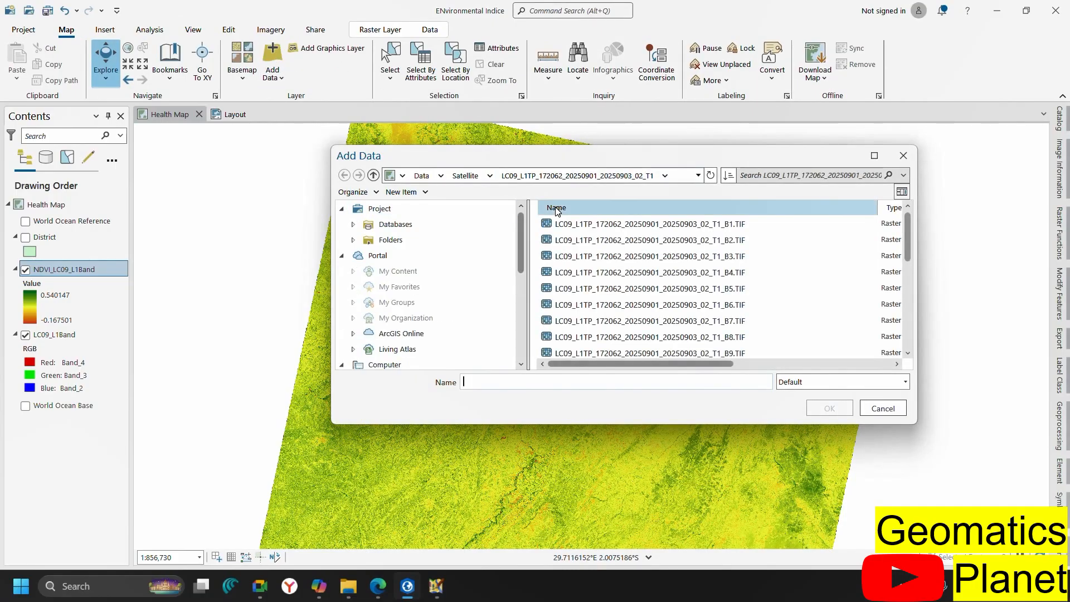
pyautogui.click(715, 290)
pyautogui.keyDown('ctrl'); pyautogui.click(662, 258); pyautogui.keyUp('ctrl')
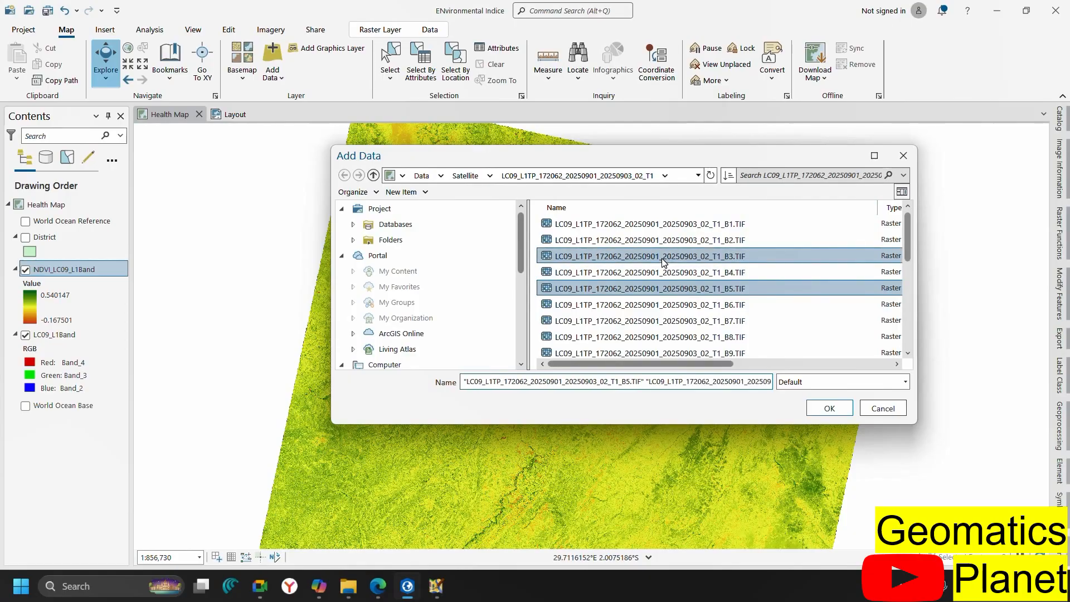
pyautogui.click(820, 409)
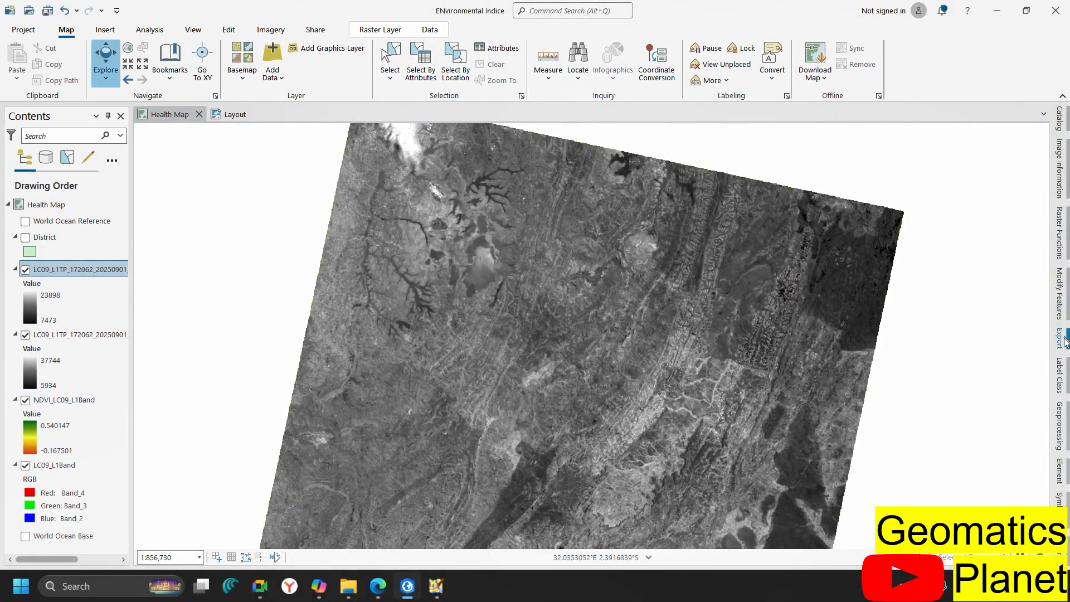
pyautogui.click(1060, 427)
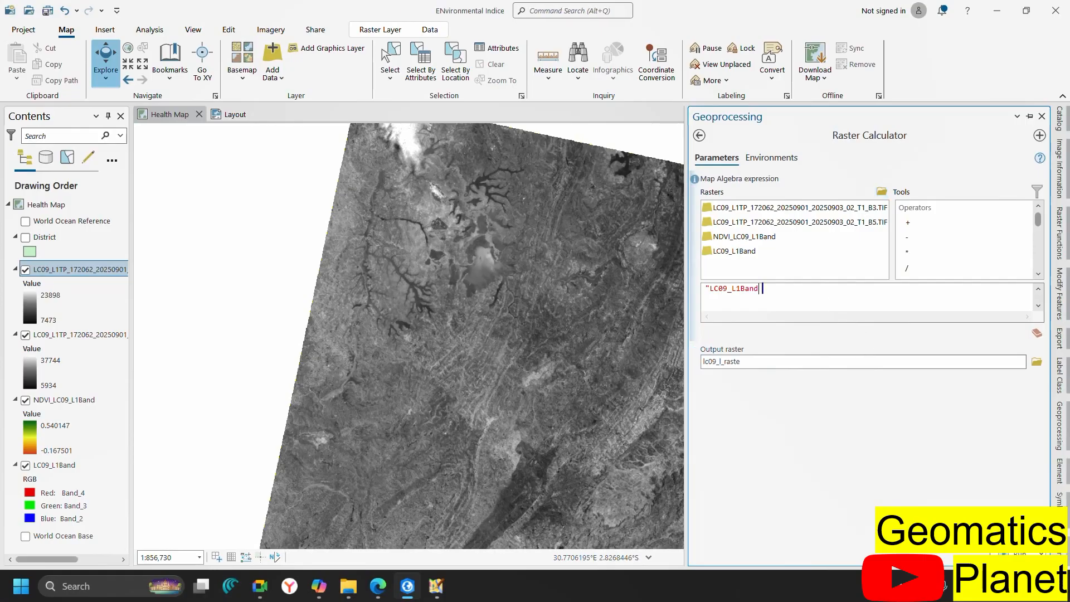
# Clear the leftover expression, review Copilot's NDWI formula, and return to the ArcGIS Pro map
pyautogui.press('BackSpace')
pyautogui.press('BackSpace')
pyautogui.press('BackSpace')
pyautogui.press('BackSpace')
pyautogui.press('BackSpace')
pyautogui.press('BackSpace')
pyautogui.press('BackSpace')
pyautogui.press('BackSpace')
pyautogui.press('BackSpace')
pyautogui.press('BackSpace')
pyautogui.press('BackSpace')
pyautogui.click(321, 594)
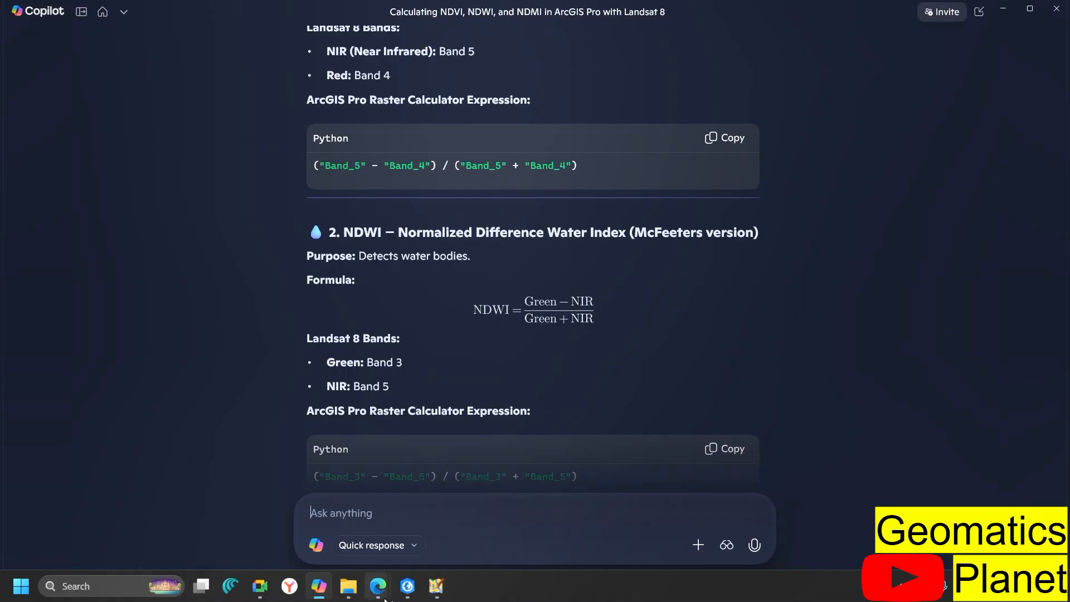
pyautogui.click(412, 598)
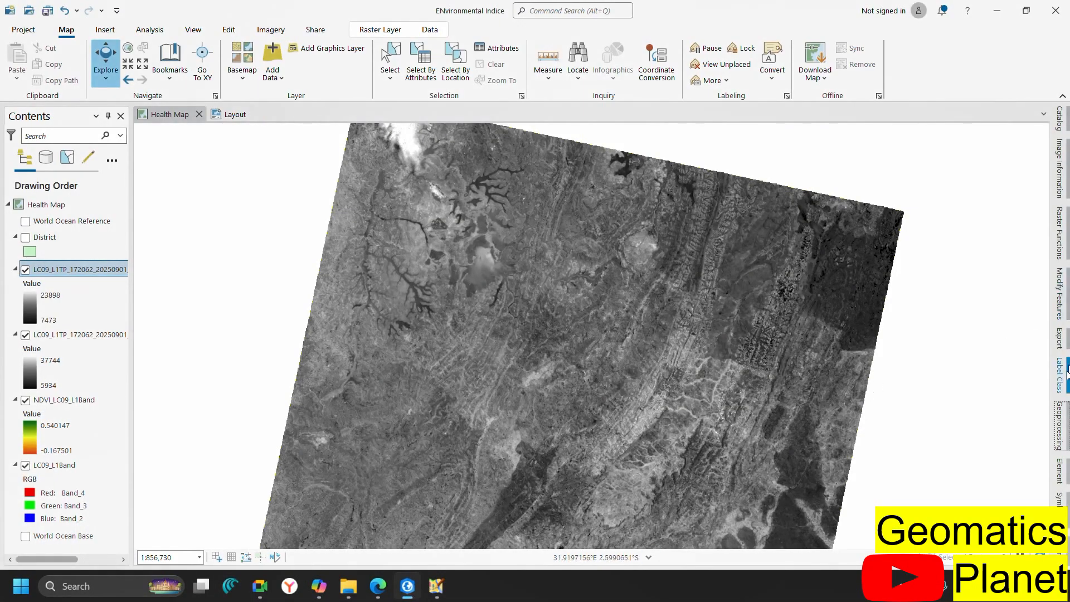
# Build the numerator Float(B3 − B5) followed by the divide operator in Raster Calculator
pyautogui.click(1065, 431)
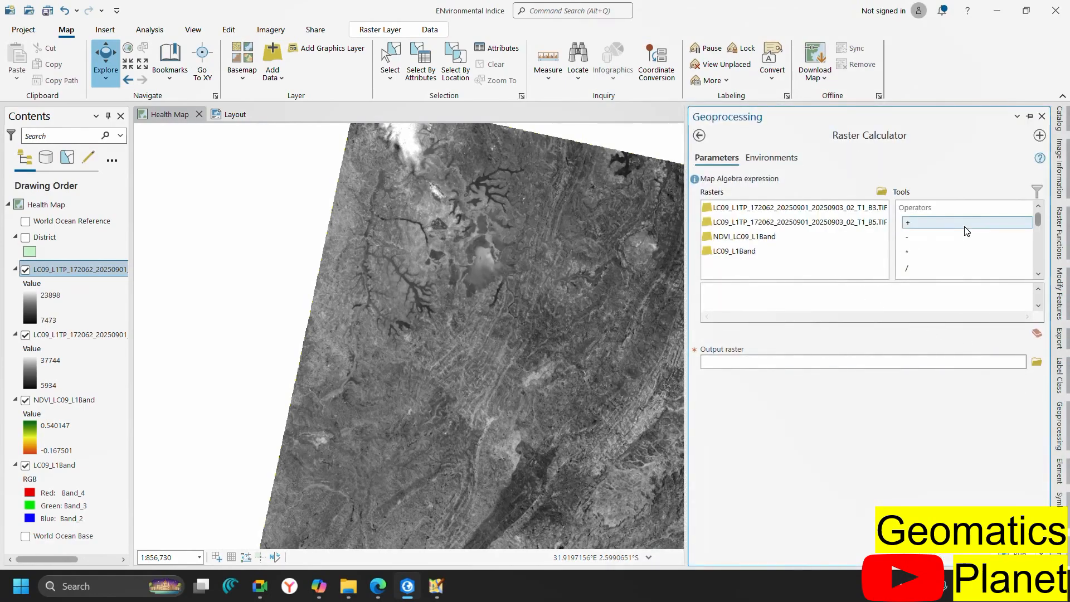
pyautogui.click(1038, 276)
pyautogui.click(1038, 277)
pyautogui.click(1038, 276)
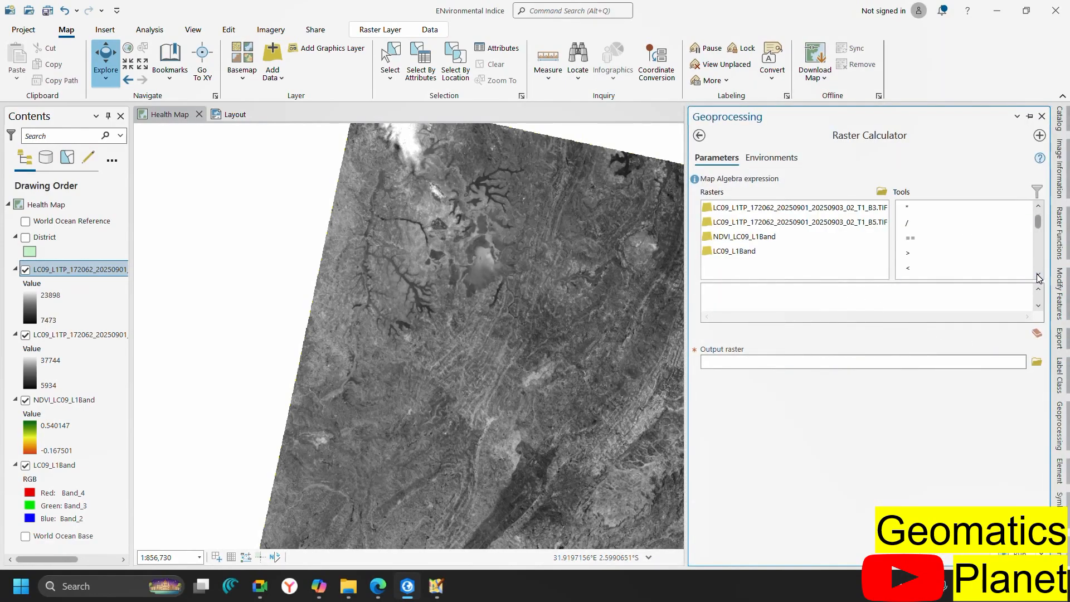
pyautogui.click(1038, 276)
pyautogui.click(1038, 277)
pyautogui.click(1038, 276)
pyautogui.click(1038, 276)
pyautogui.click(1038, 276)
pyautogui.click(1038, 277)
pyautogui.click(1038, 277)
pyautogui.click(1038, 276)
pyautogui.click(1038, 276)
pyautogui.click(1038, 277)
pyautogui.click(1038, 276)
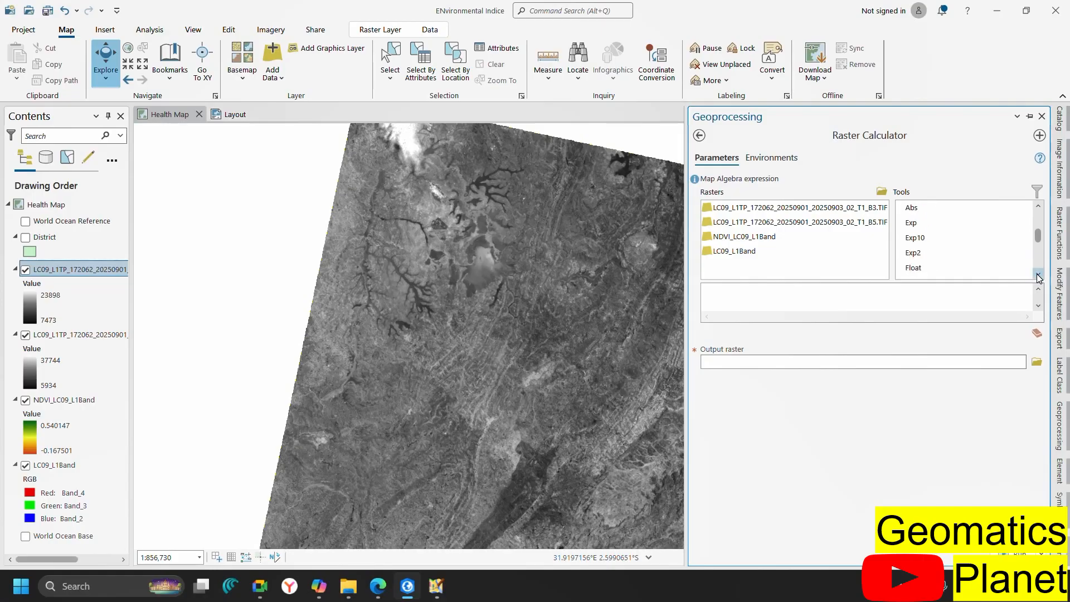
pyautogui.click(1039, 276)
pyautogui.click(1038, 277)
pyautogui.click(1038, 276)
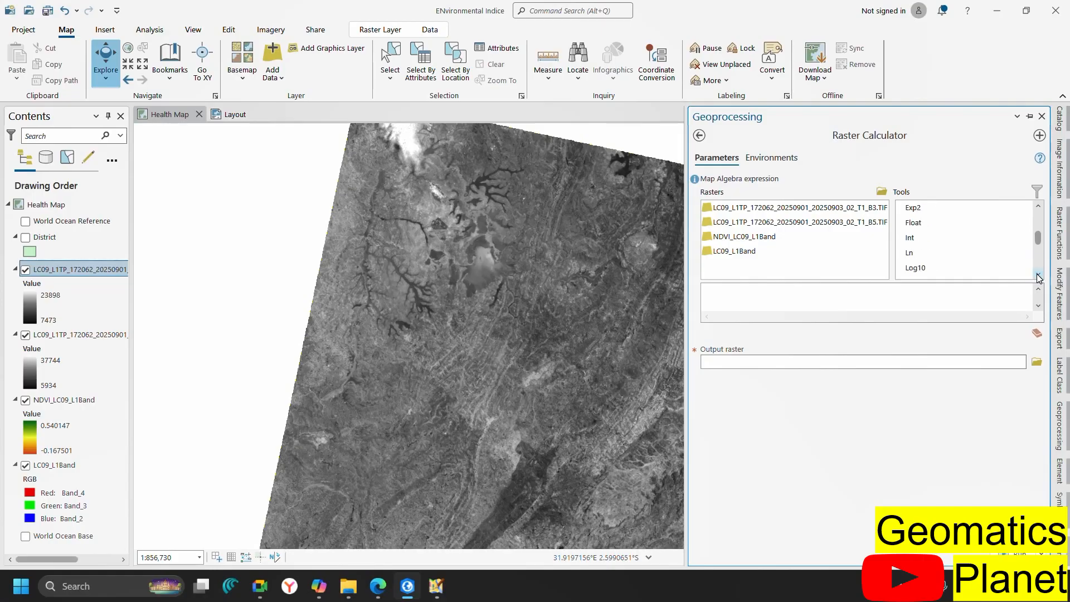
pyautogui.doubleClick(931, 222)
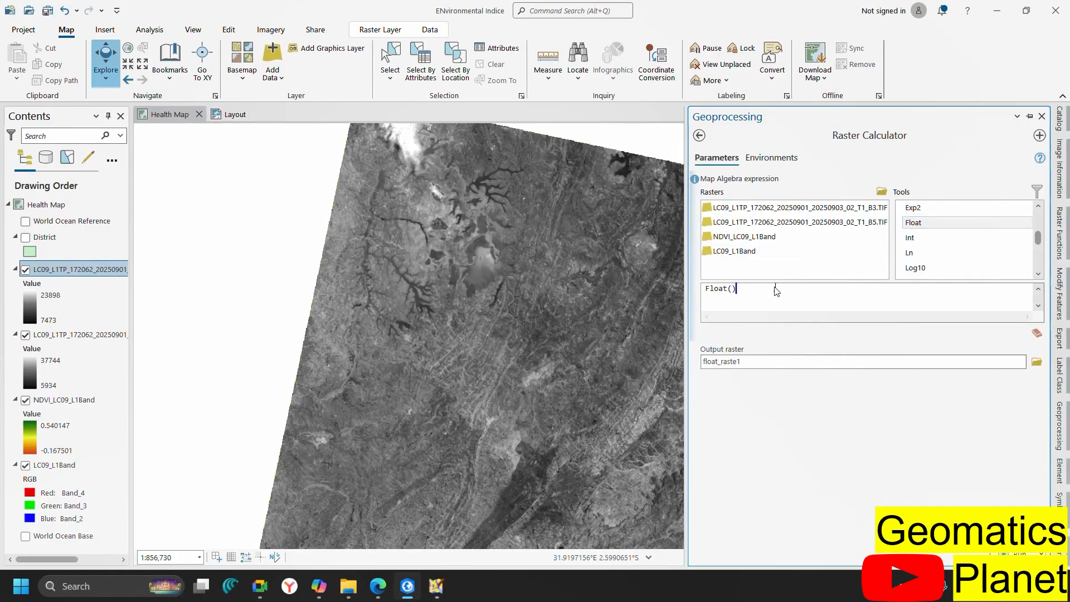
pyautogui.click(733, 288)
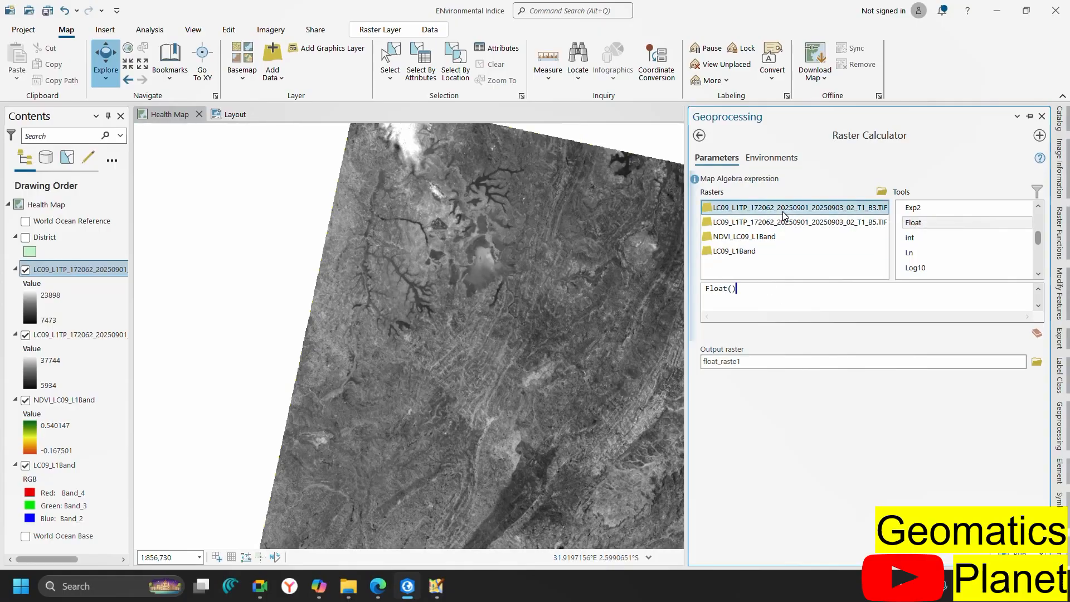
pyautogui.doubleClick(784, 214)
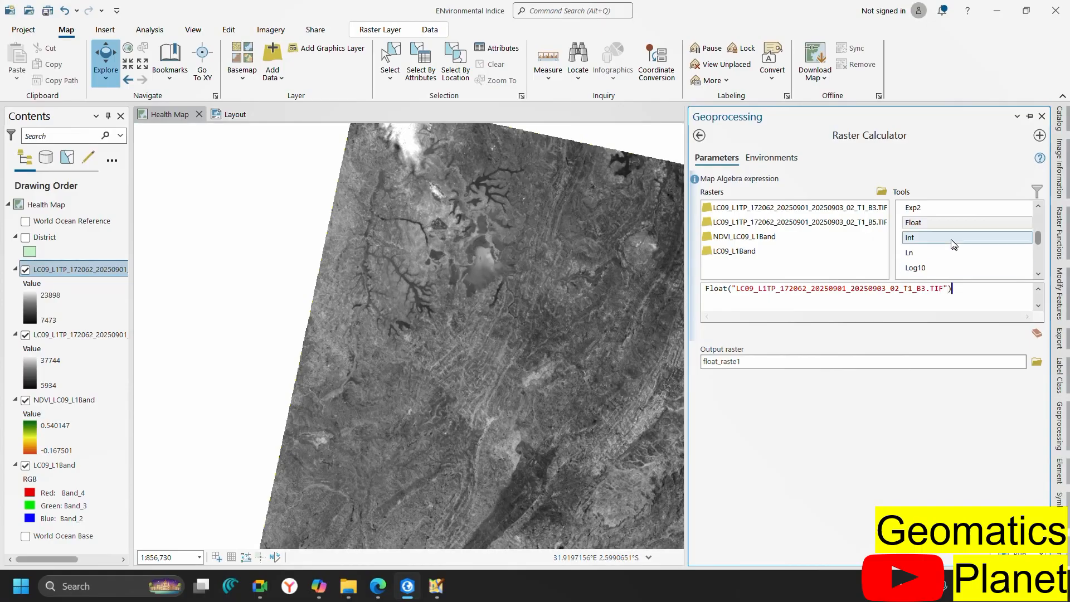
pyautogui.scroll(5, 950, 240)
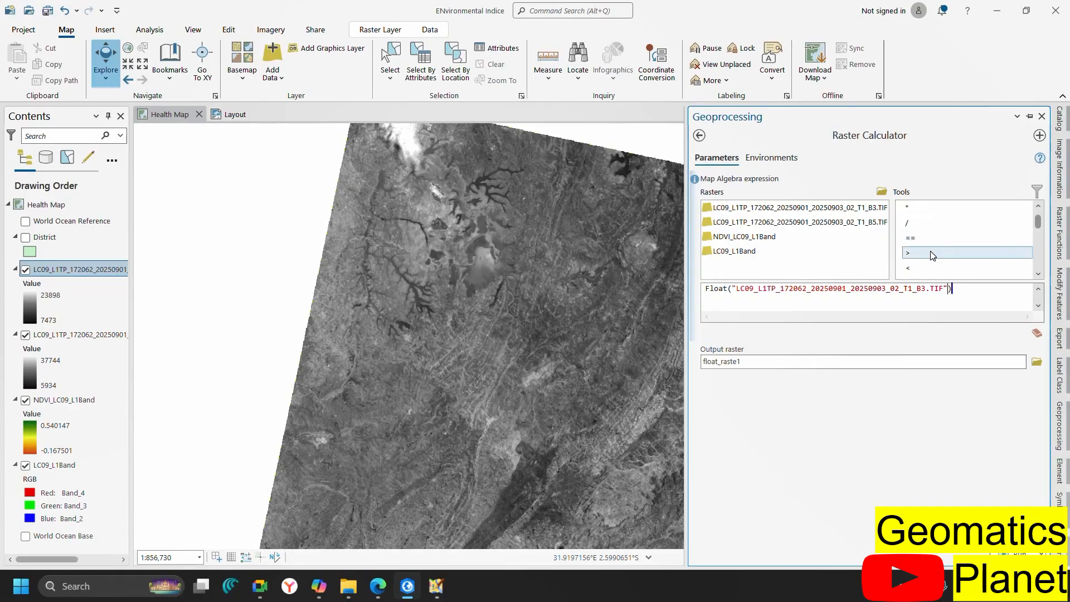
pyautogui.scroll(3, 934, 228)
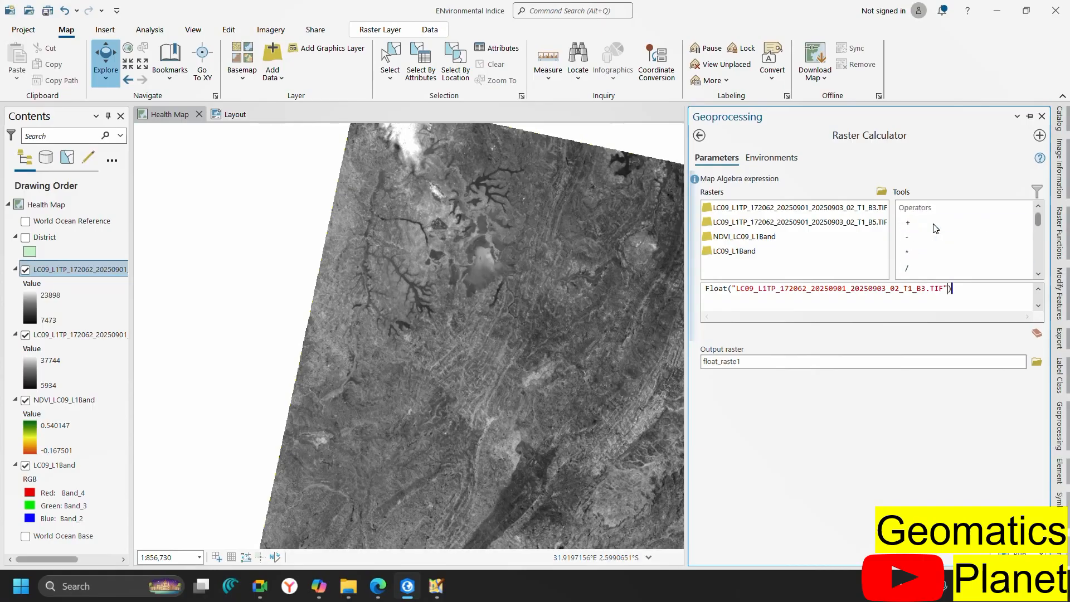
pyautogui.click(927, 232)
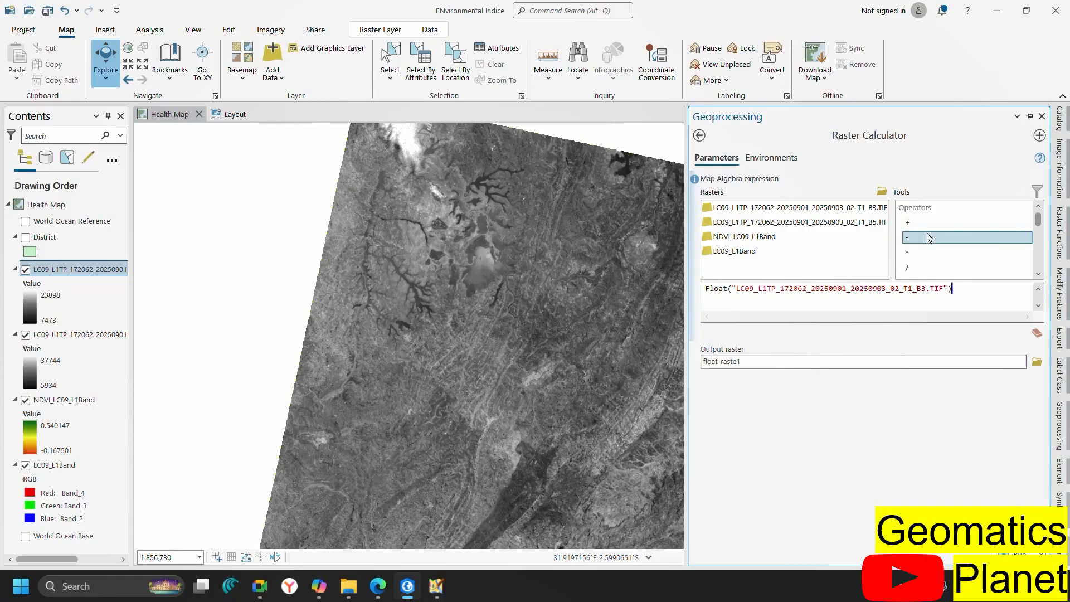
pyautogui.doubleClick(927, 233)
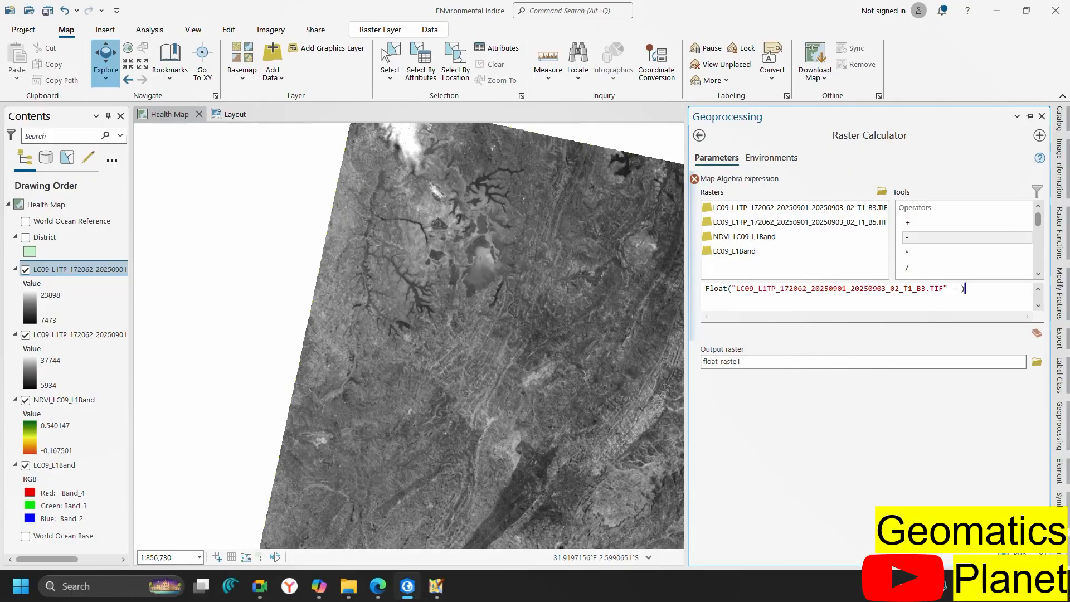
pyautogui.doubleClick(826, 224)
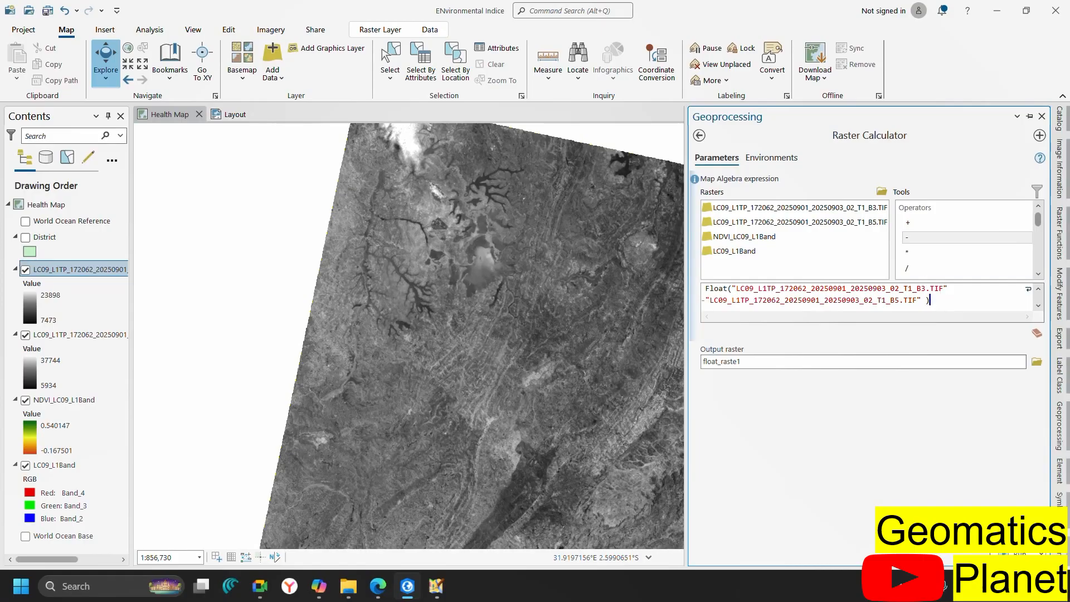
pyautogui.click(920, 268)
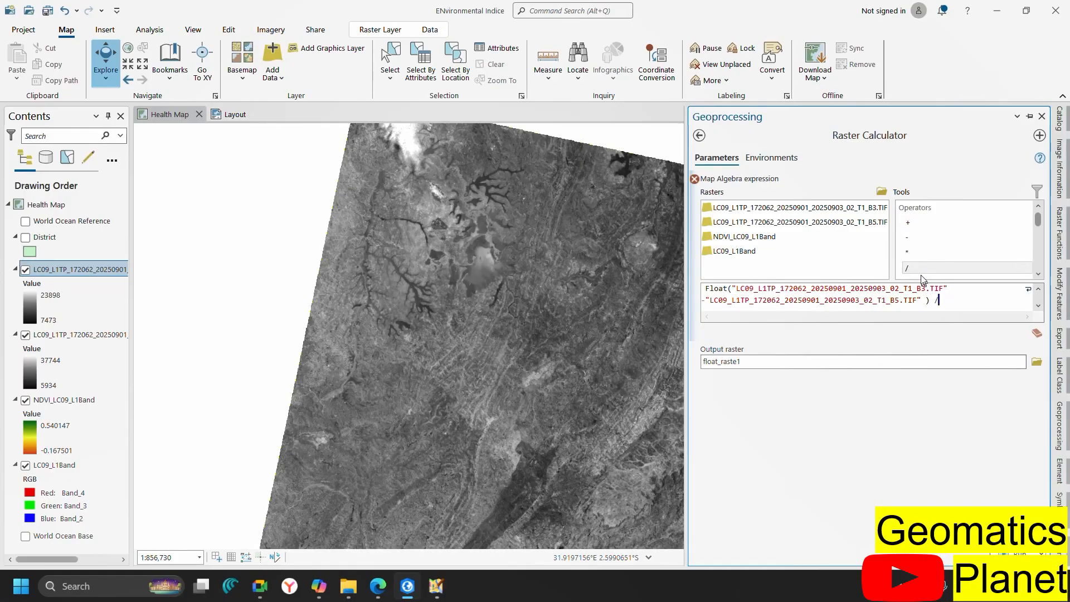
# Add the denominator Float(B3 + B5) to complete the NDWI expression
pyautogui.scroll(-6, 964, 247)
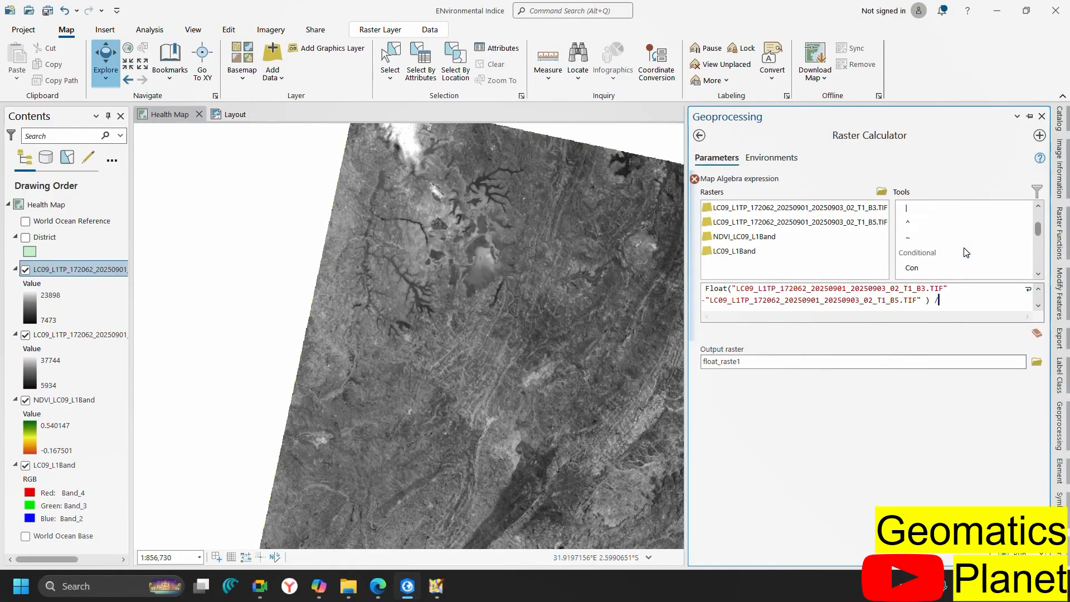
pyautogui.scroll(-10, 954, 263)
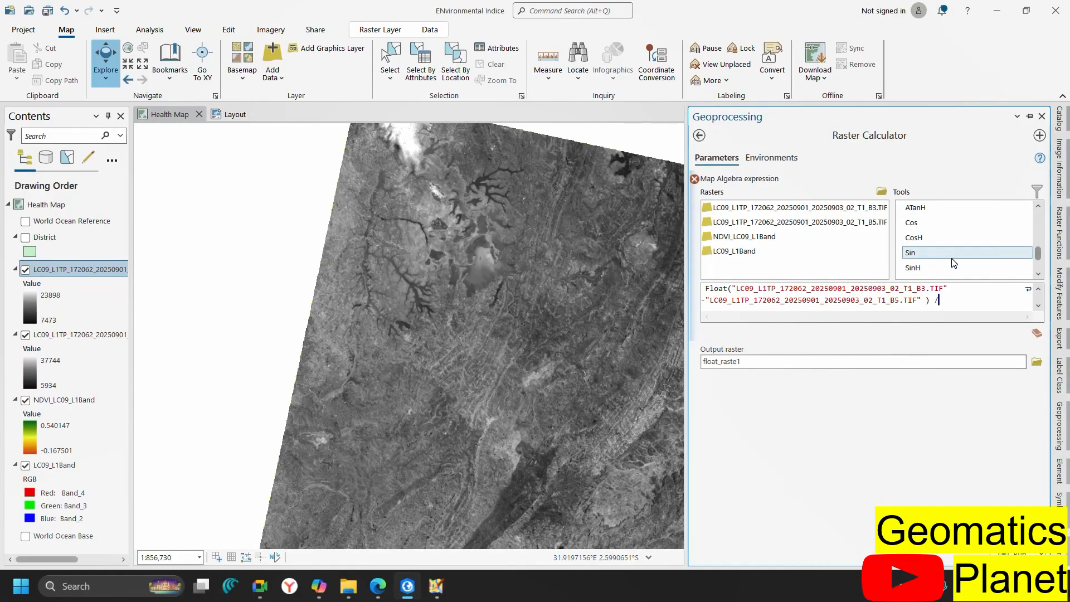
pyautogui.scroll(15, 954, 263)
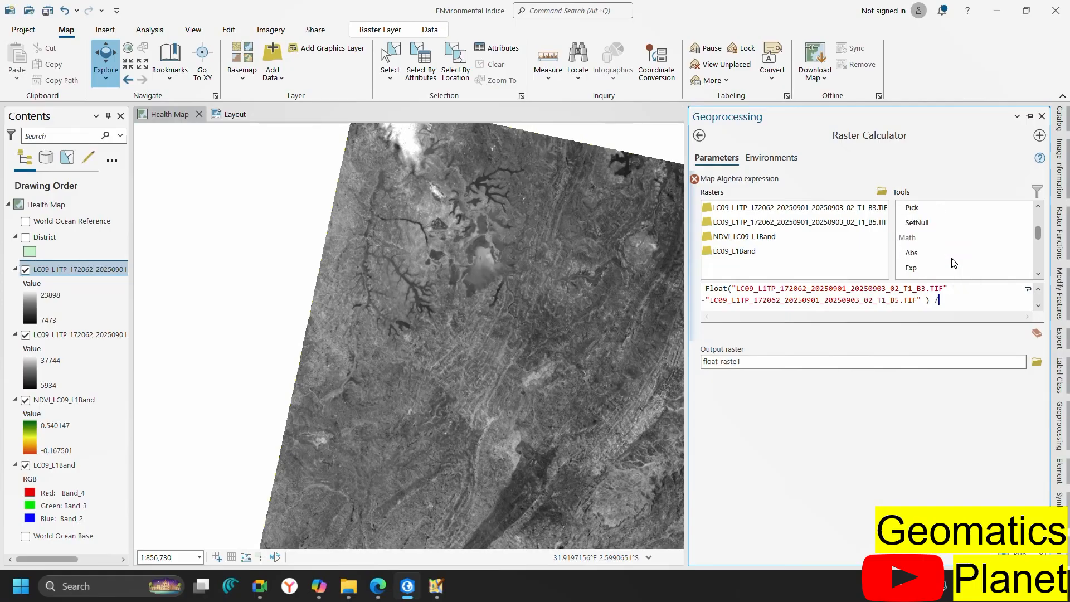
pyautogui.click(1037, 274)
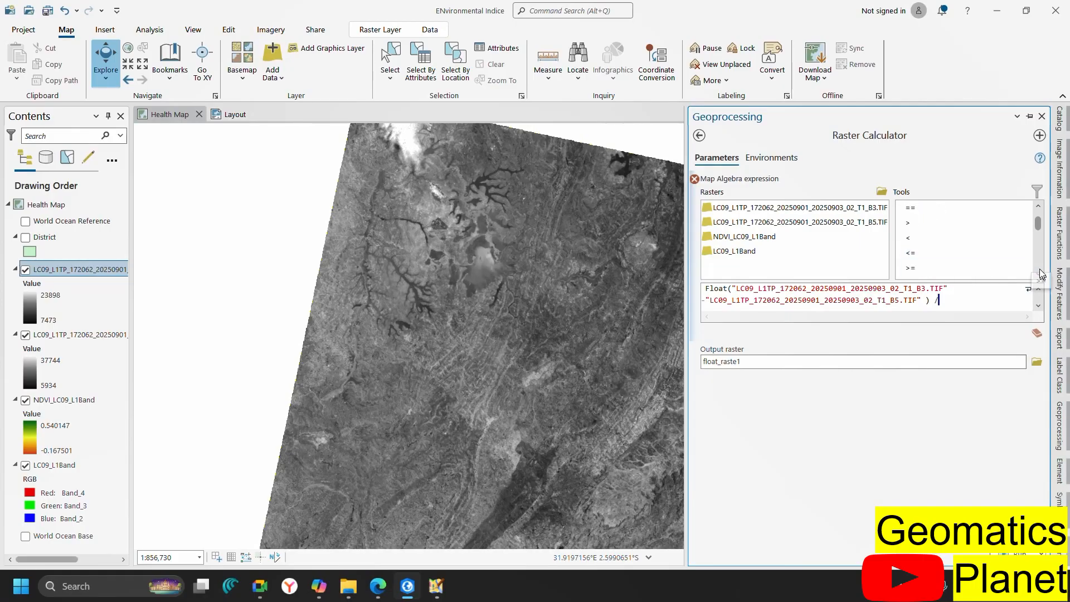
pyautogui.click(1041, 271)
pyautogui.click(1041, 270)
pyautogui.click(1041, 271)
pyautogui.click(1041, 271)
pyautogui.click(1041, 271)
pyautogui.click(1041, 270)
pyautogui.click(1041, 271)
pyautogui.click(1041, 270)
pyautogui.click(1040, 271)
pyautogui.click(1041, 271)
pyautogui.click(1040, 271)
pyautogui.click(1041, 271)
pyautogui.click(1041, 270)
pyautogui.click(1041, 270)
pyautogui.click(1041, 271)
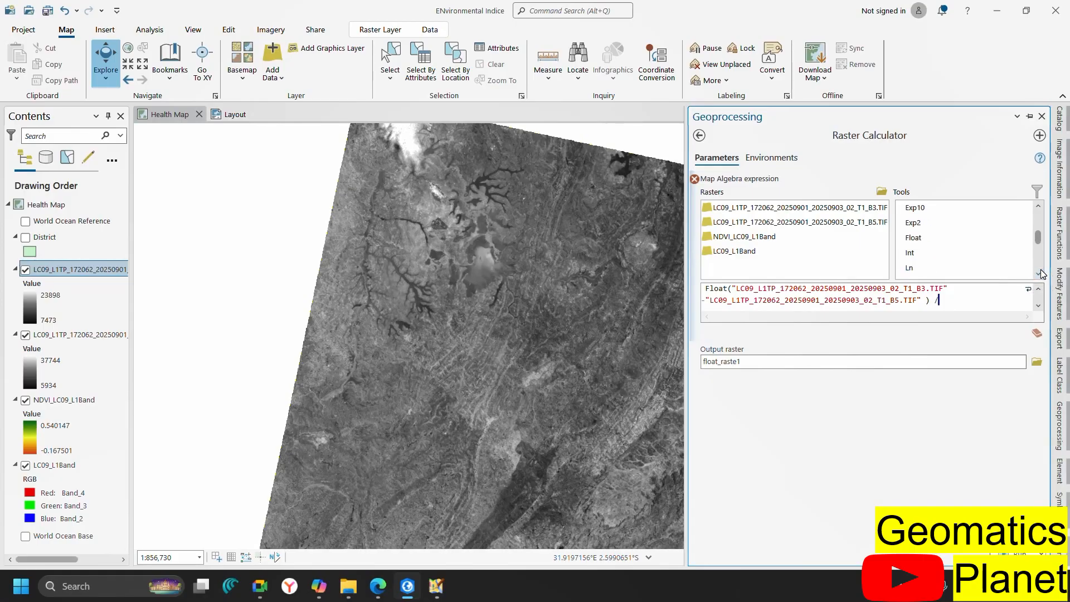
pyautogui.doubleClick(957, 239)
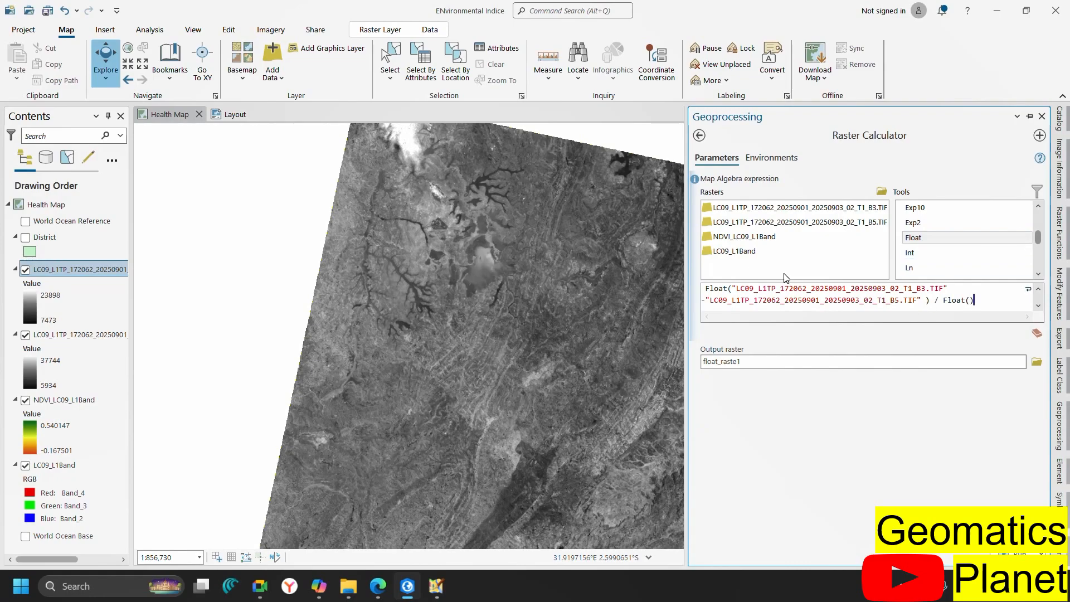
pyautogui.click(781, 211)
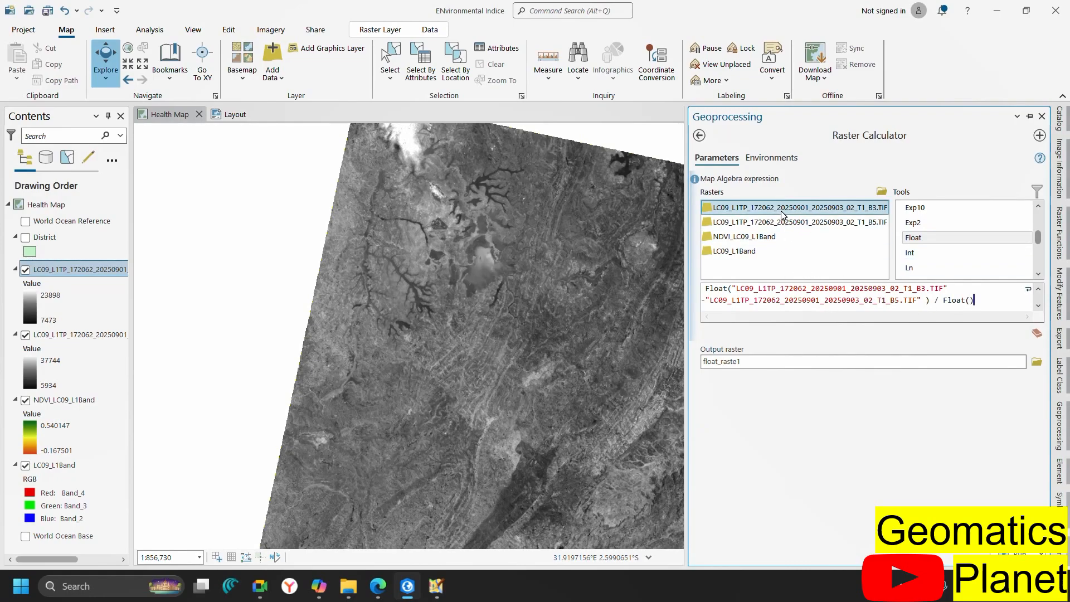
pyautogui.doubleClick(782, 214)
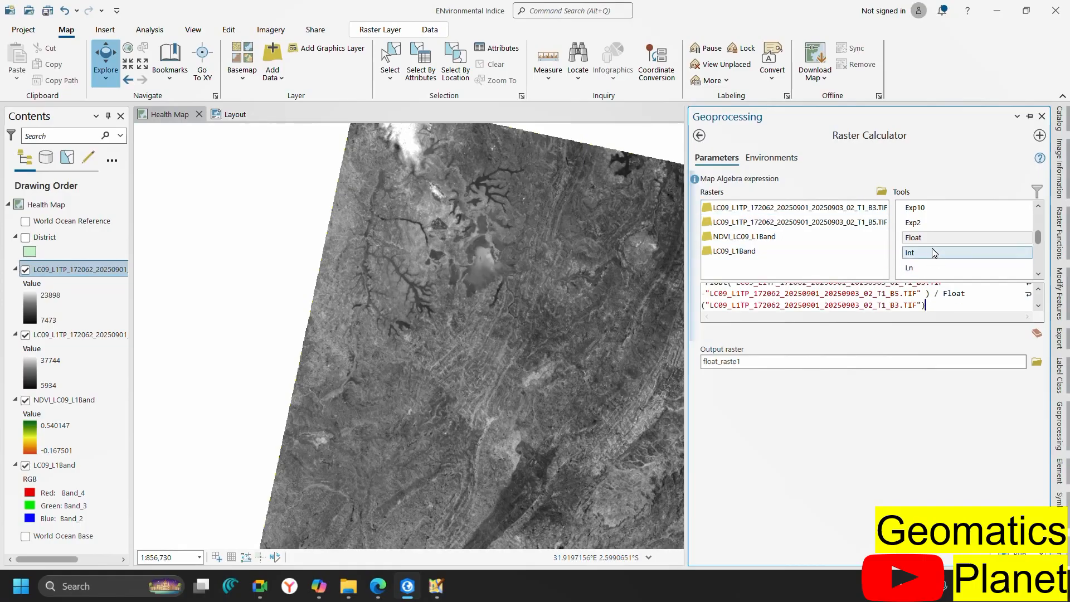
pyautogui.scroll(10, 967, 242)
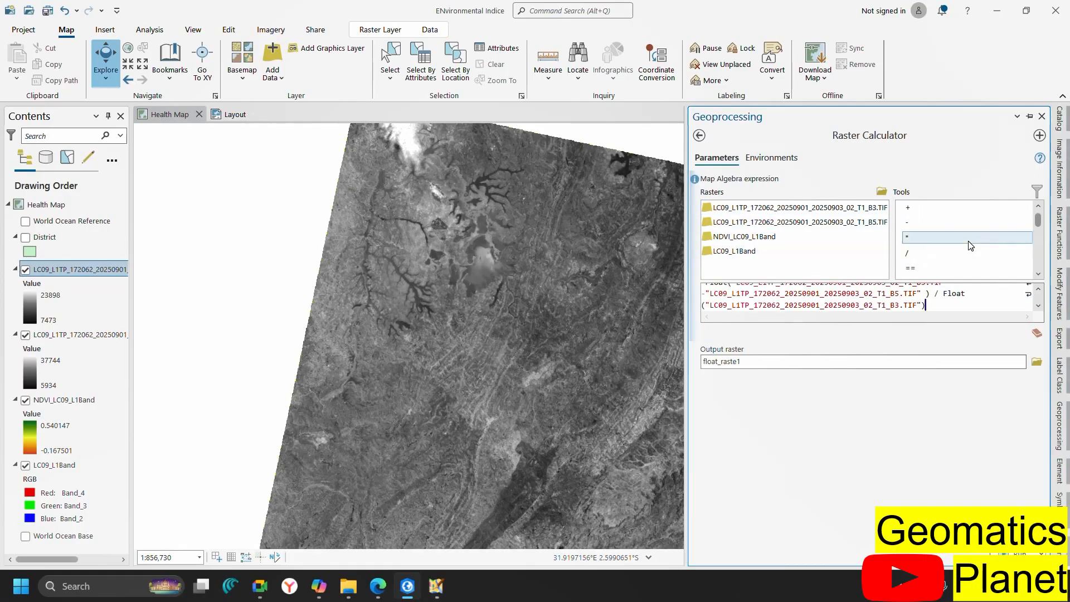
pyautogui.doubleClick(920, 215)
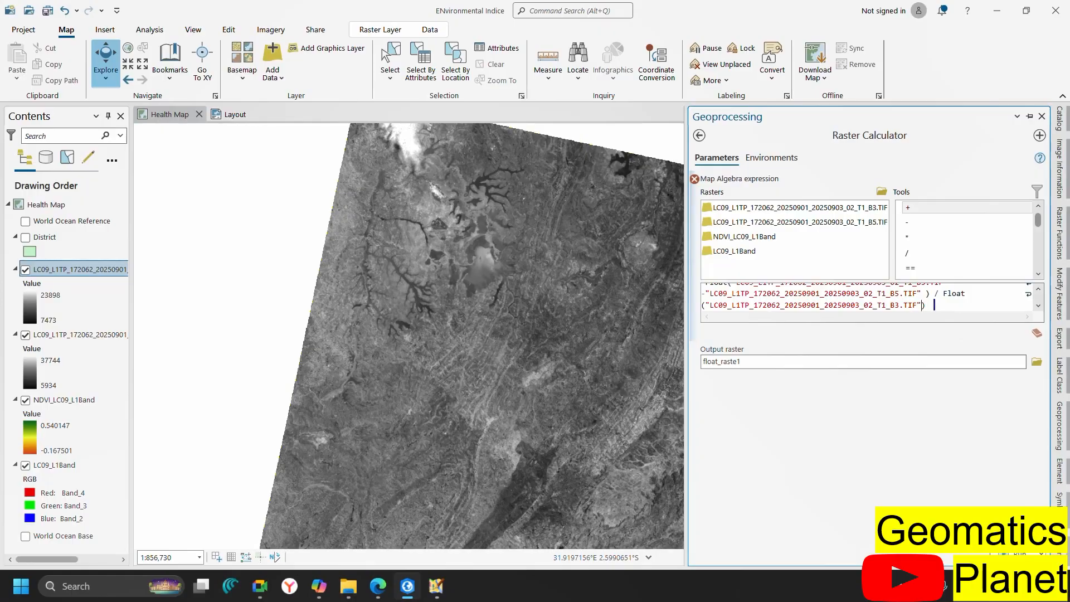
pyautogui.doubleClick(919, 213)
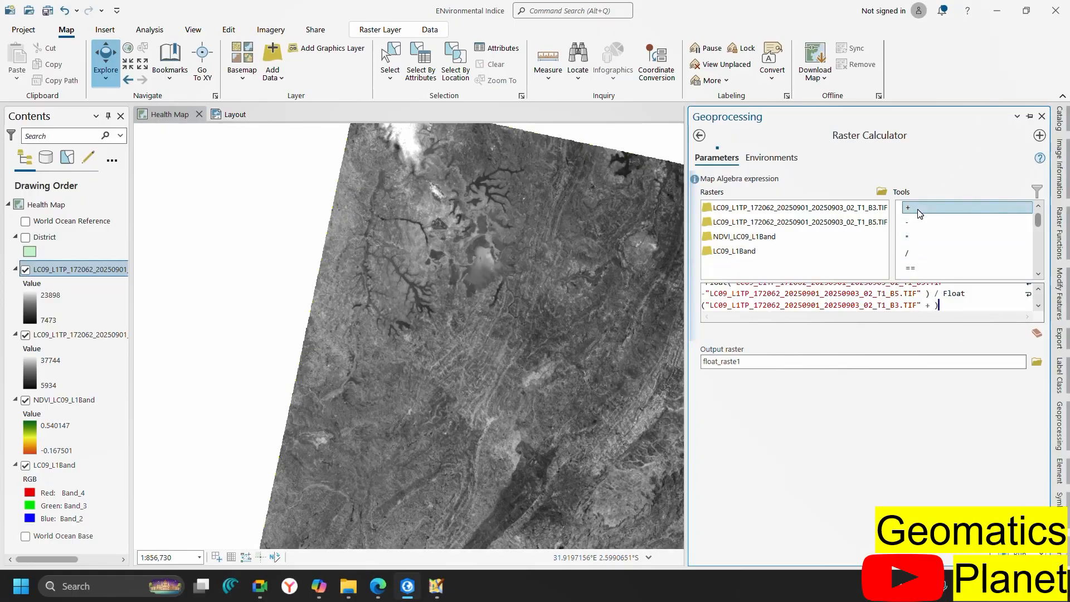
pyautogui.doubleClick(761, 225)
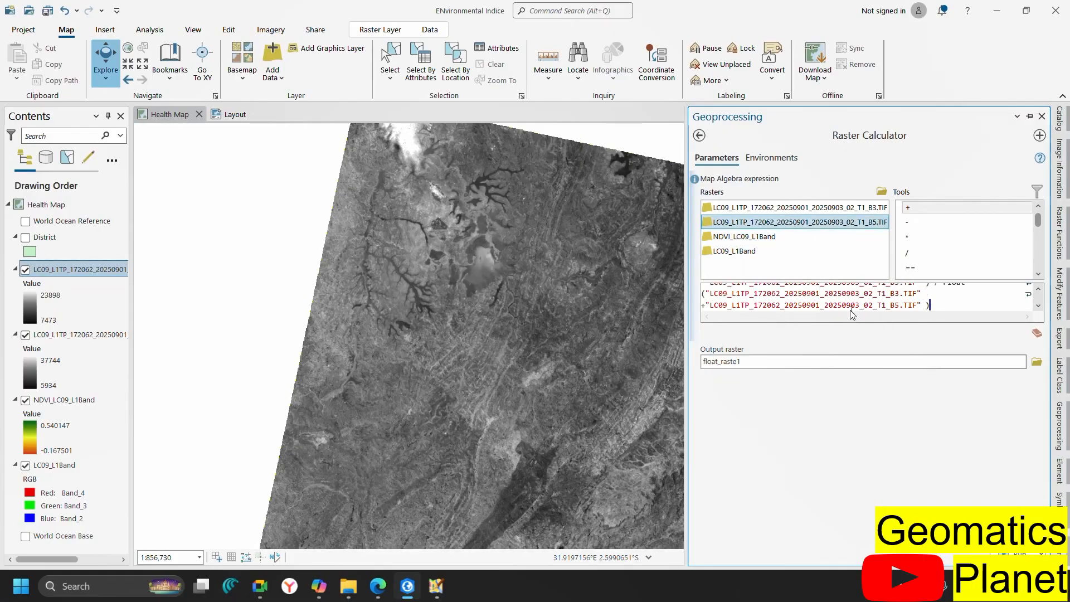
pyautogui.scroll(1, 925, 304)
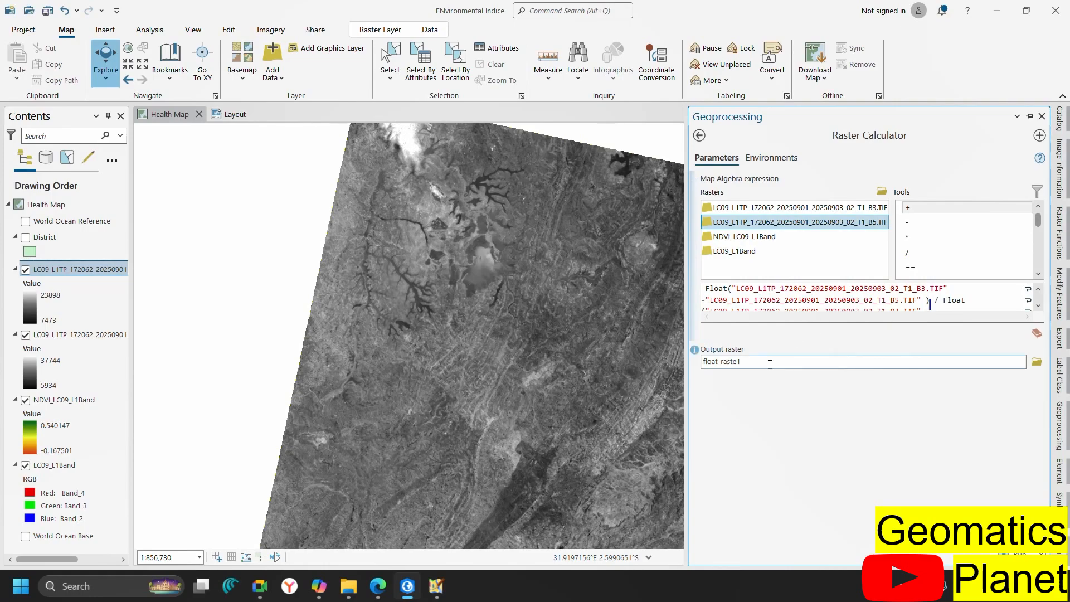
# Replace the output raster name float_raste1 with NDWI2025 in batch sept.gdb
pyautogui.click(824, 362)
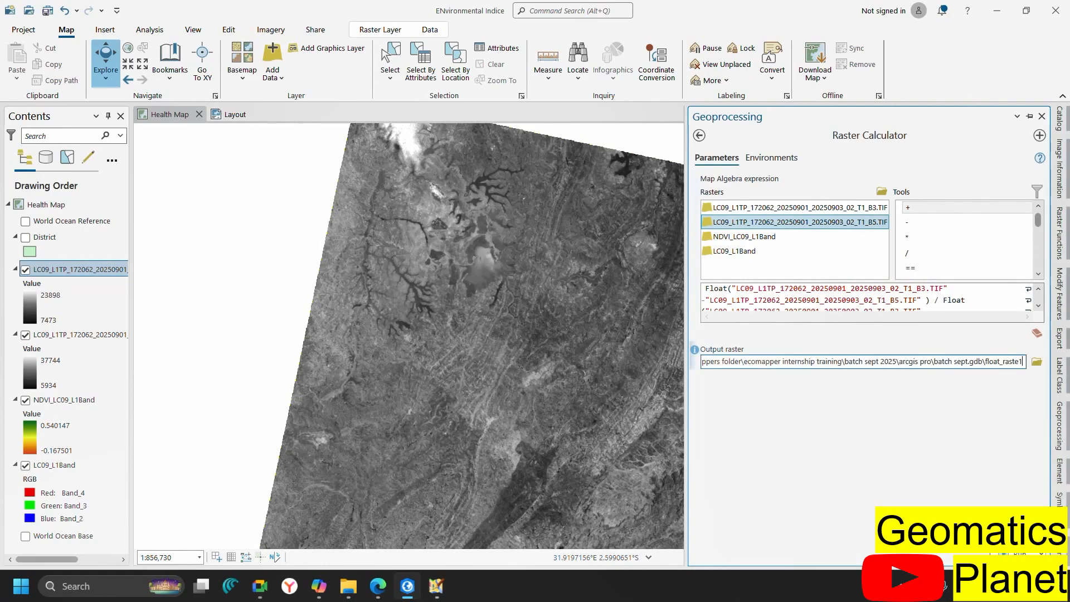
pyautogui.press('BackSpace')
pyautogui.press('BackSpace')
pyautogui.press('BackSpace')
pyautogui.press('BackSpace')
pyautogui.press('BackSpace')
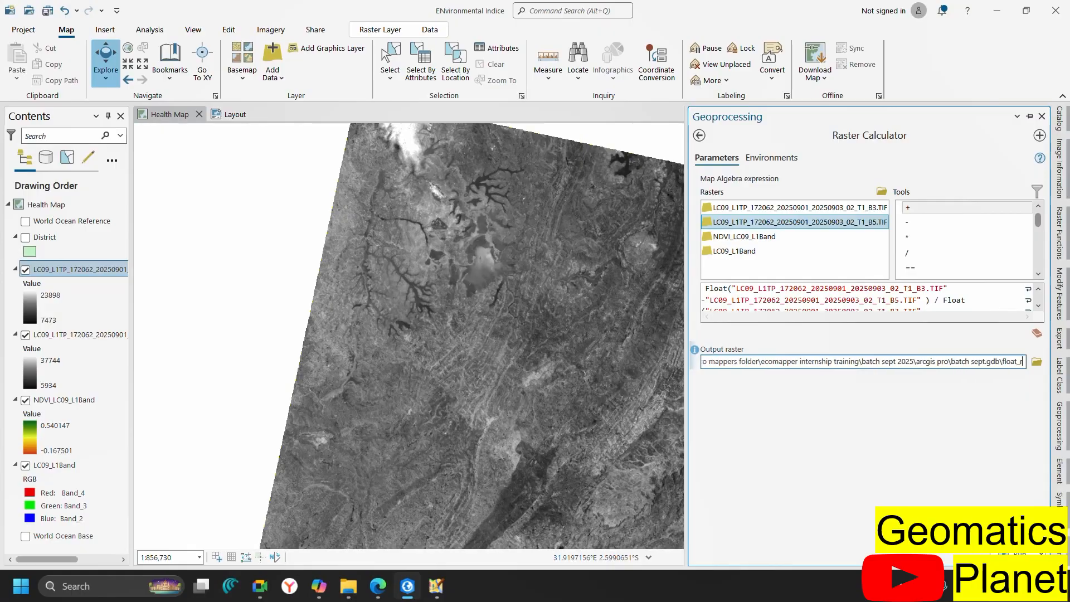
pyautogui.press('BackSpace')
pyautogui.press('BackSpace')
pyautogui.press('BackSpace')
pyautogui.press('BackSpace')
pyautogui.press('BackSpace')
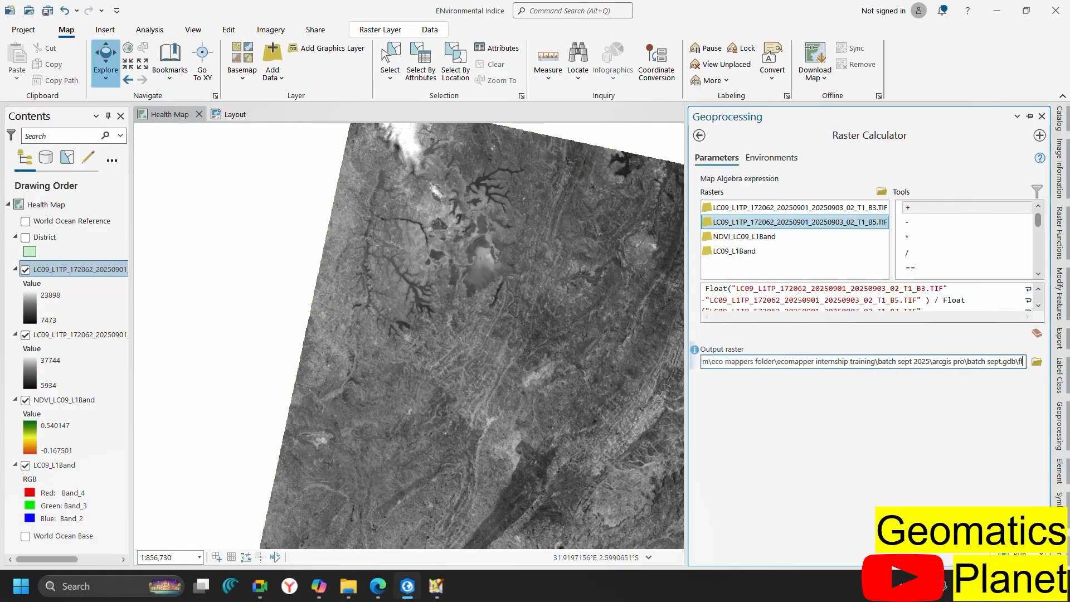
pyautogui.press('BackSpace')
pyautogui.press('BackSpace')
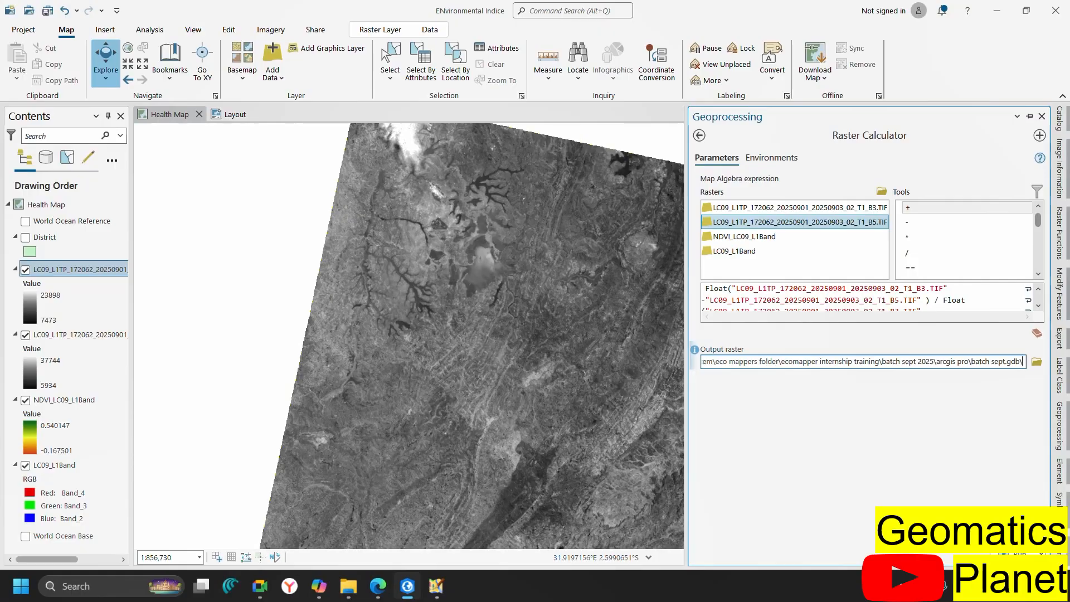
pyautogui.write('N')
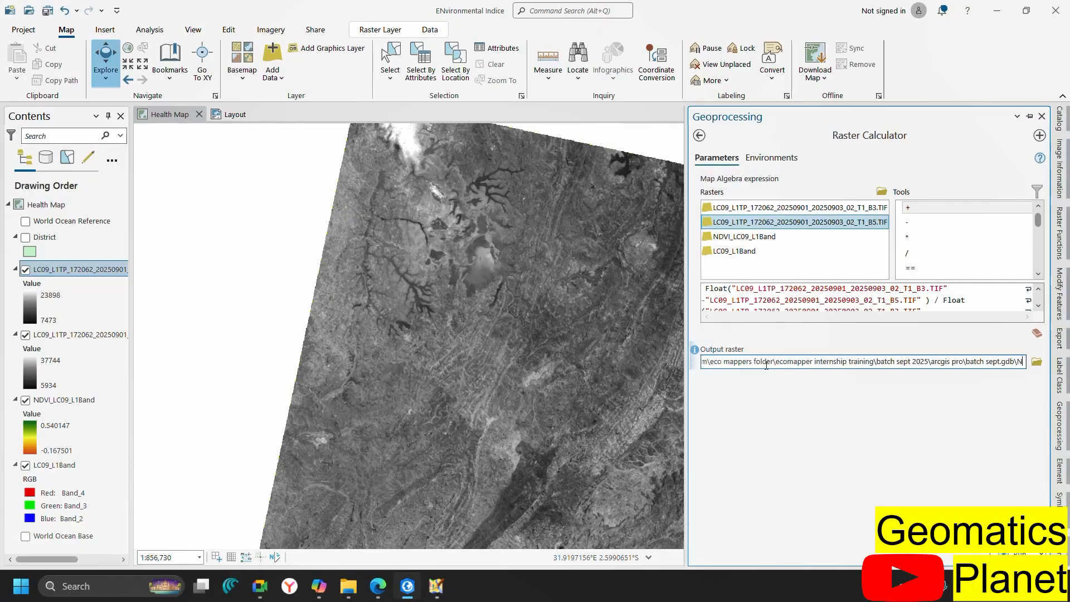
pyautogui.write('DW')
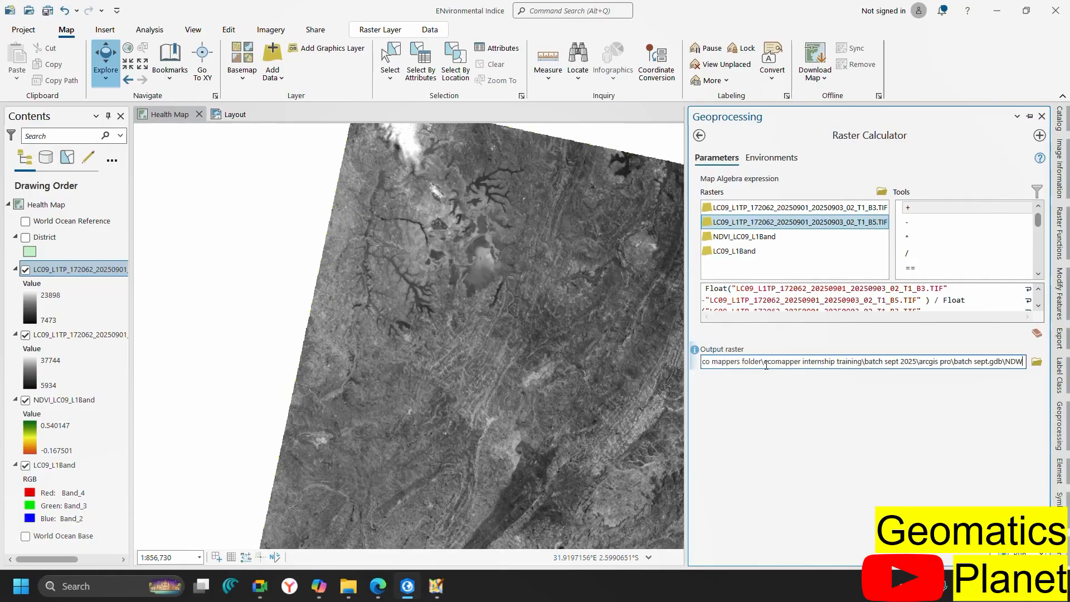
pyautogui.write('I2025')
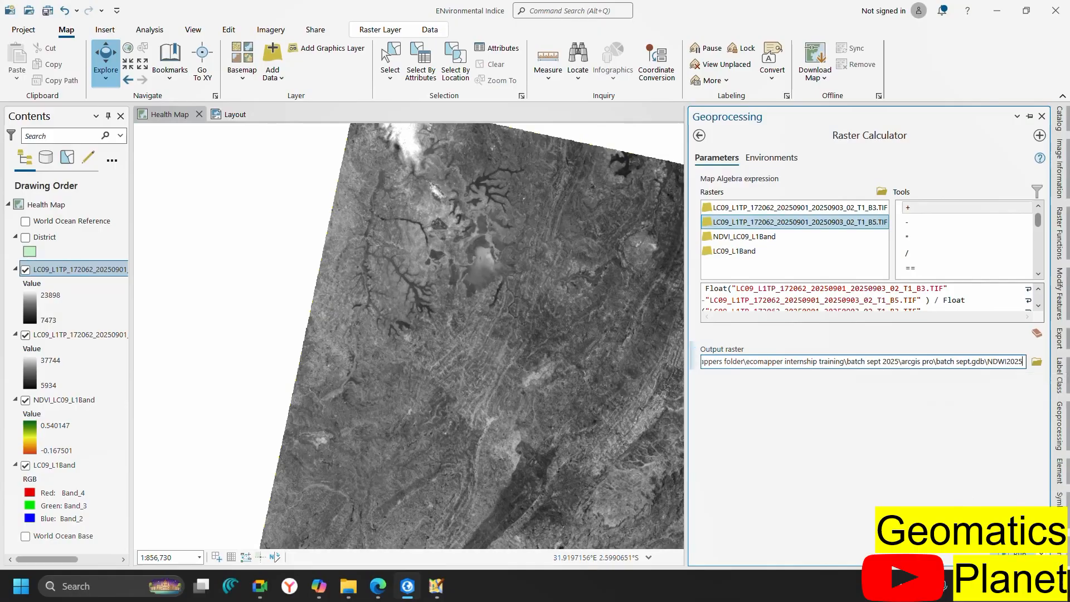
# Run Raster Calculator to create NDWI2025 (-0.522587 to 0.183941), then switch to Copilot
pyautogui.click(1018, 554)
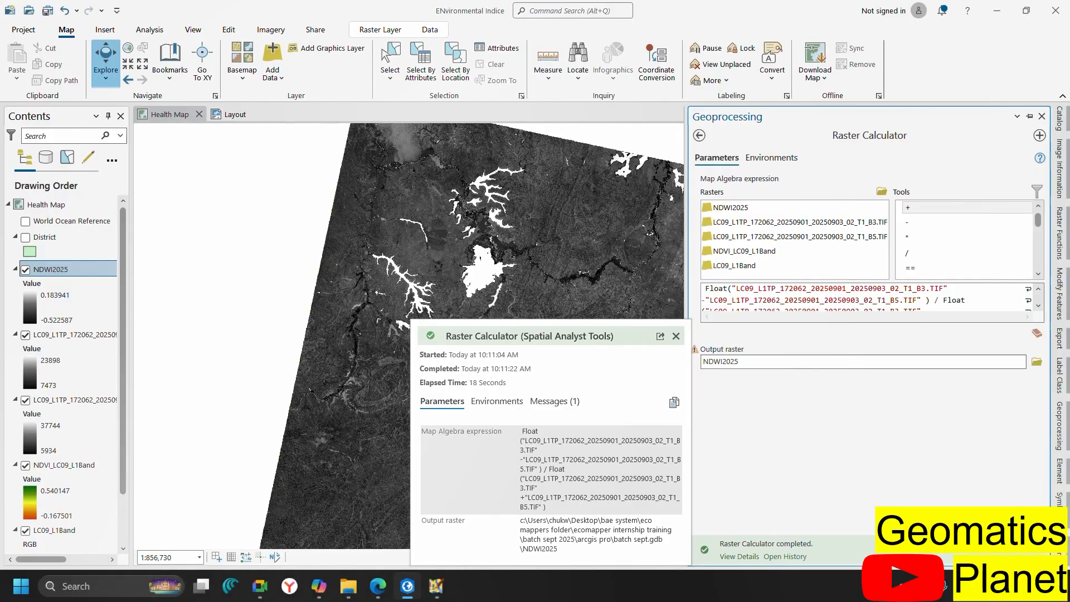
pyautogui.click(319, 585)
# Read Copilot's NDMI expression using Band_5 and Band_6, then return to ArcGIS Pro
pyautogui.scroll(-7, 473, 317)
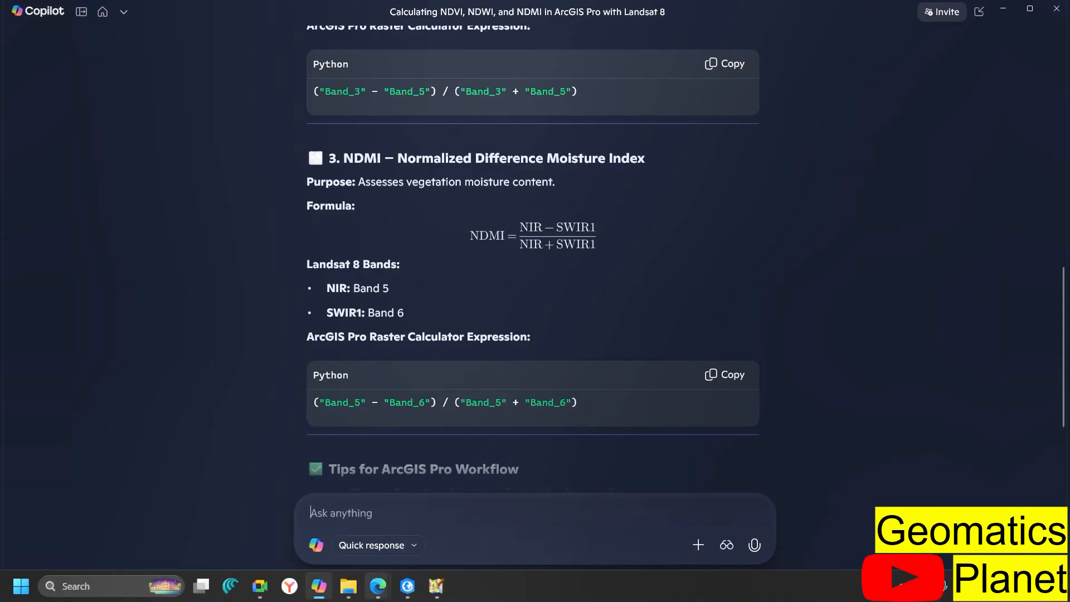
pyautogui.click(401, 598)
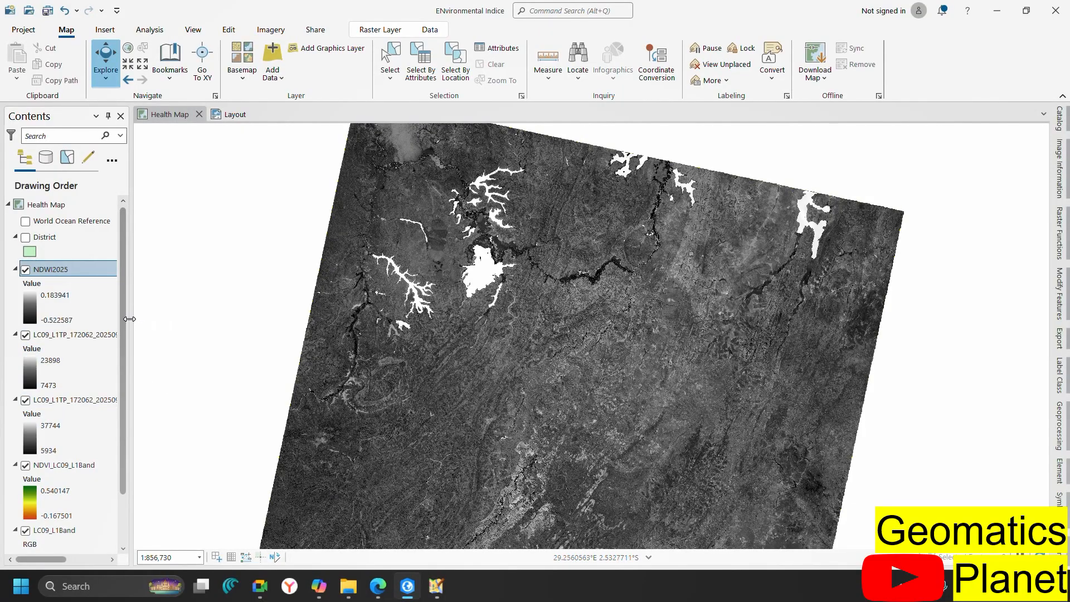
# Remove the Band 3 layer and add the B6.TIF Band 6 raster to the Health Map
pyautogui.moveTo(129, 323); pyautogui.dragTo(245, 322)
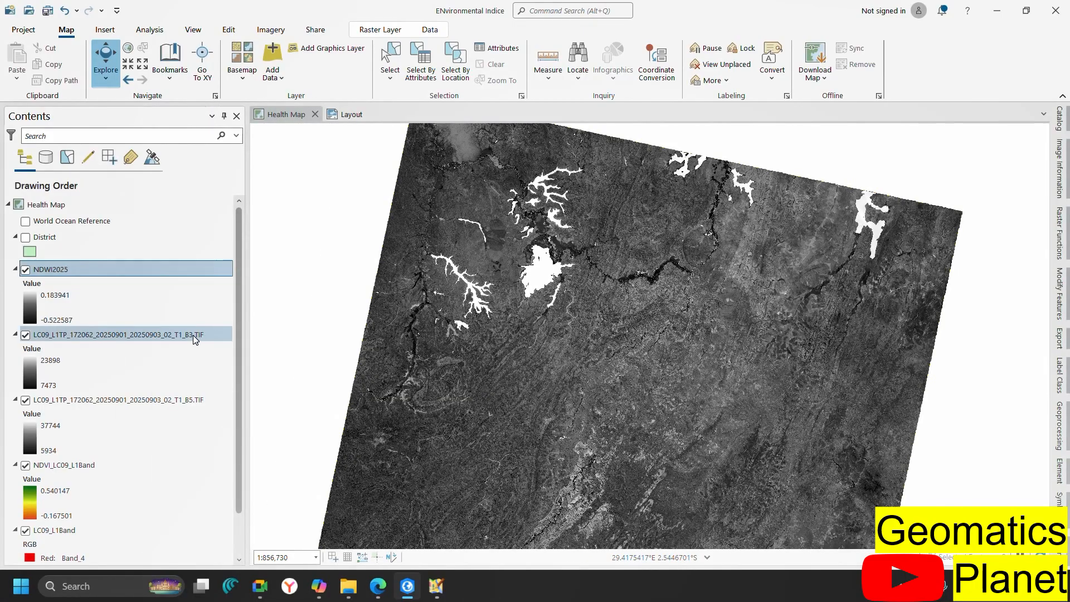
pyautogui.rightClick(193, 333)
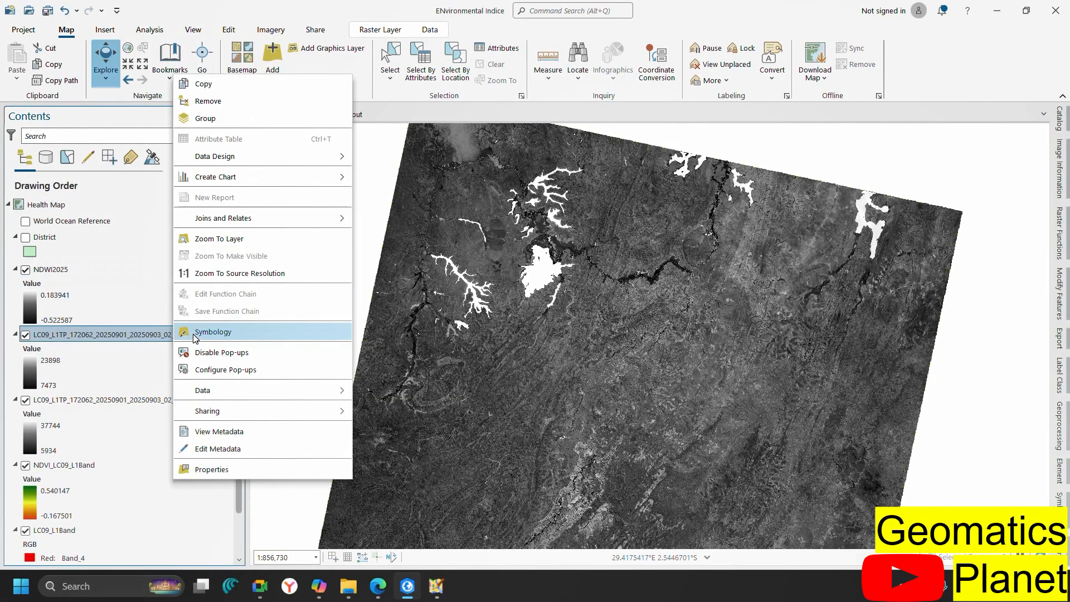
pyautogui.click(207, 100)
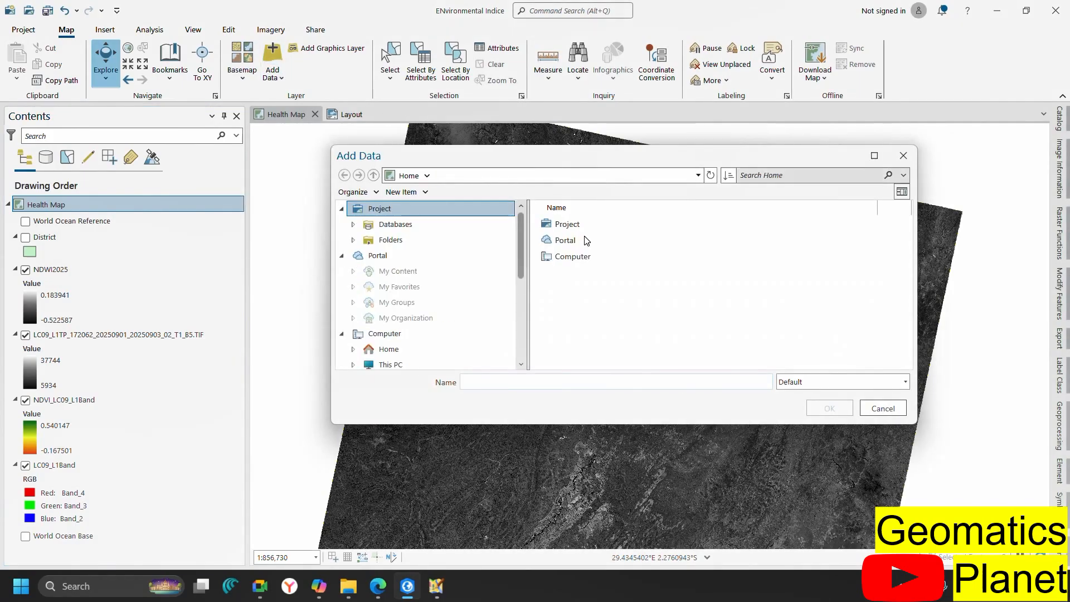
pyautogui.click(743, 312)
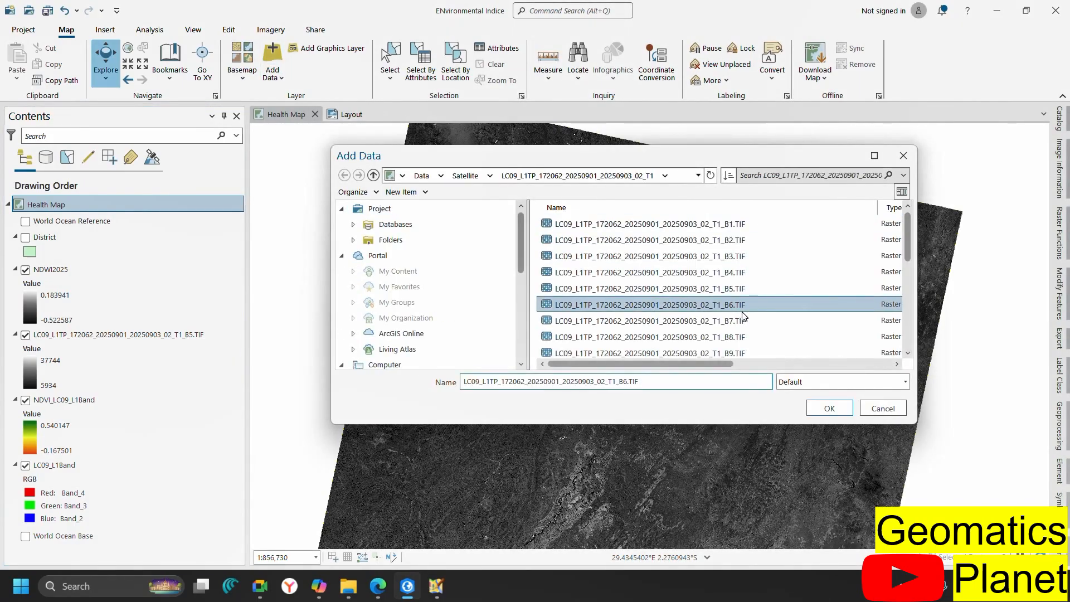
pyautogui.click(815, 407)
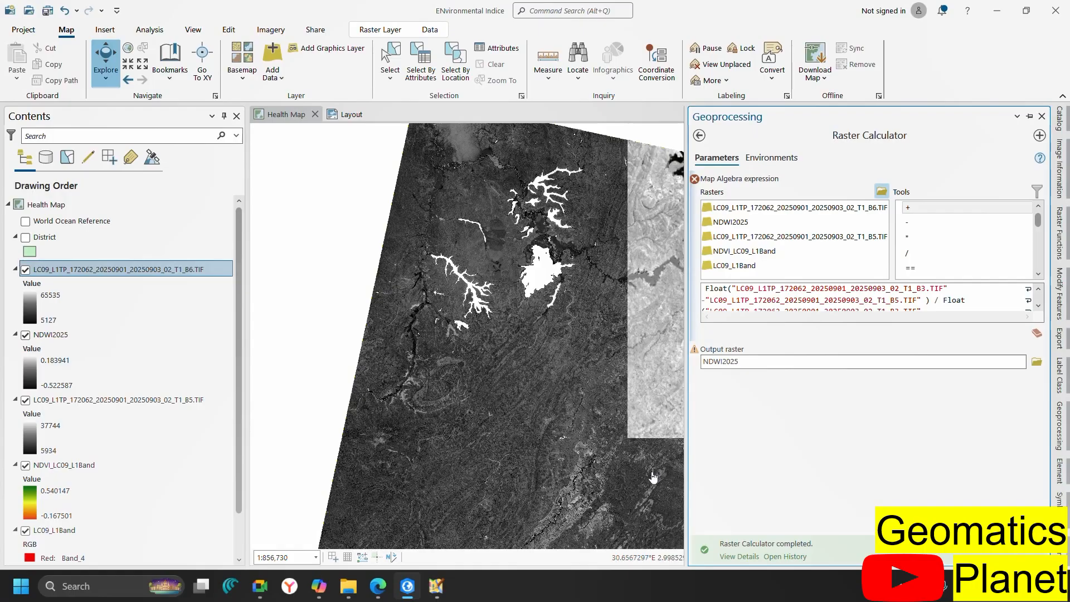
pyautogui.click(318, 590)
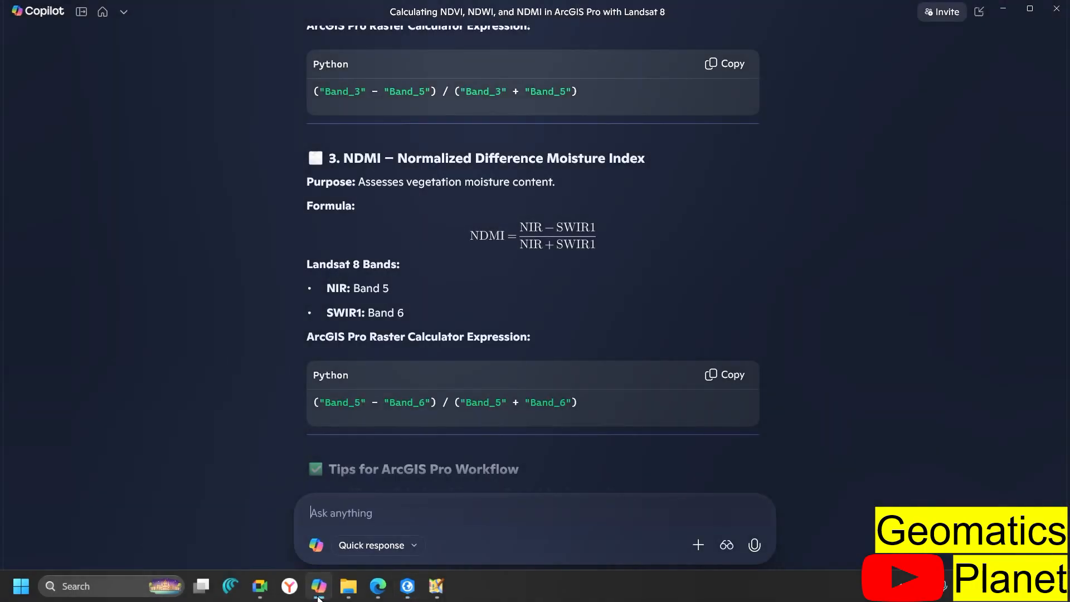
pyautogui.click(319, 597)
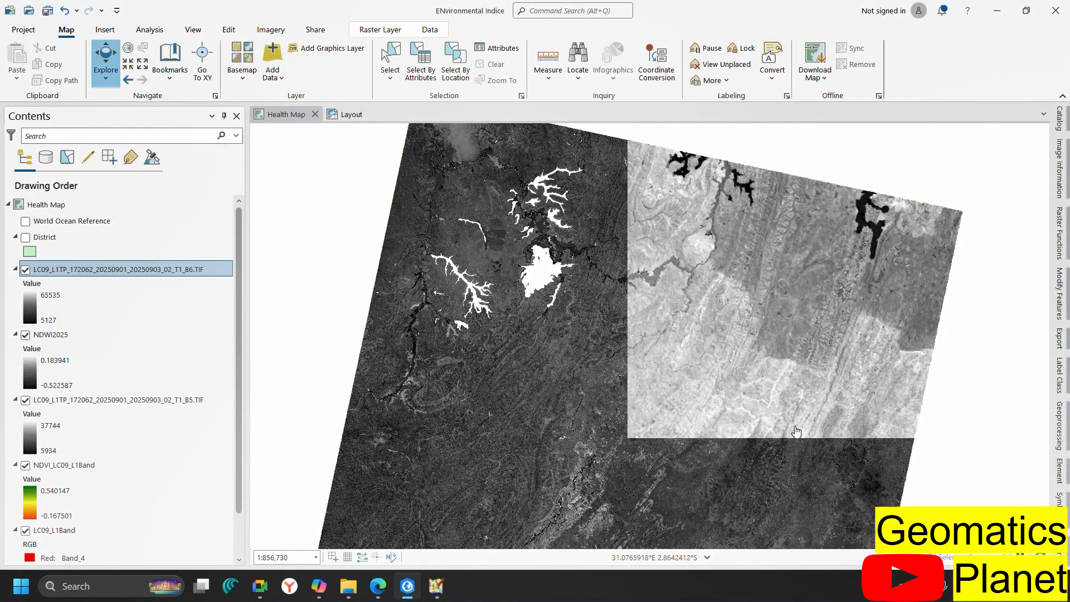
pyautogui.click(1062, 432)
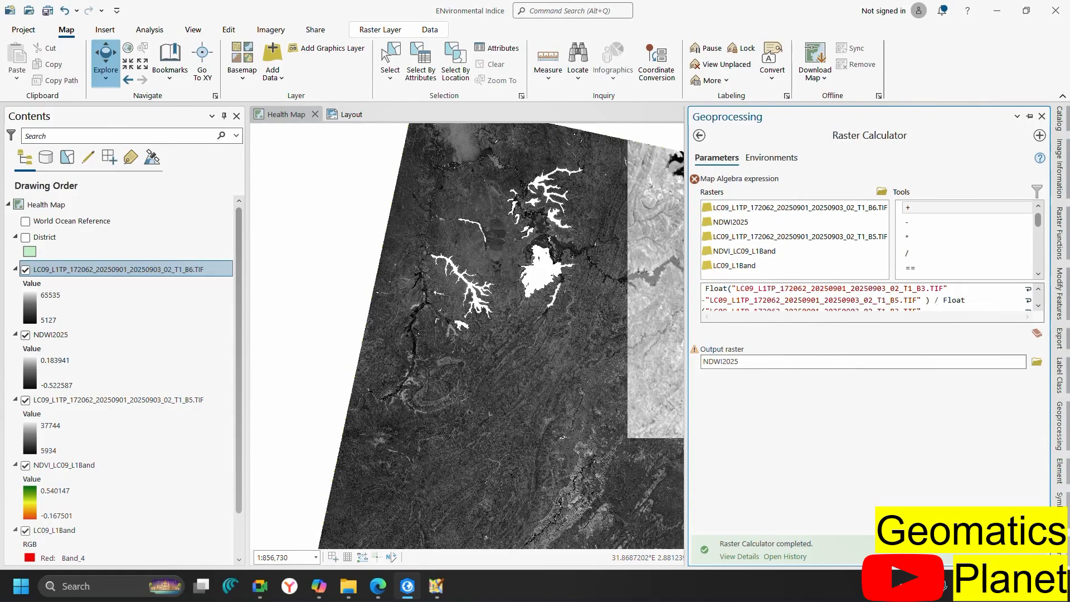
# Clear the old NDWI expression from the Raster Calculator
pyautogui.moveTo(929, 306); pyautogui.dragTo(772, 293)
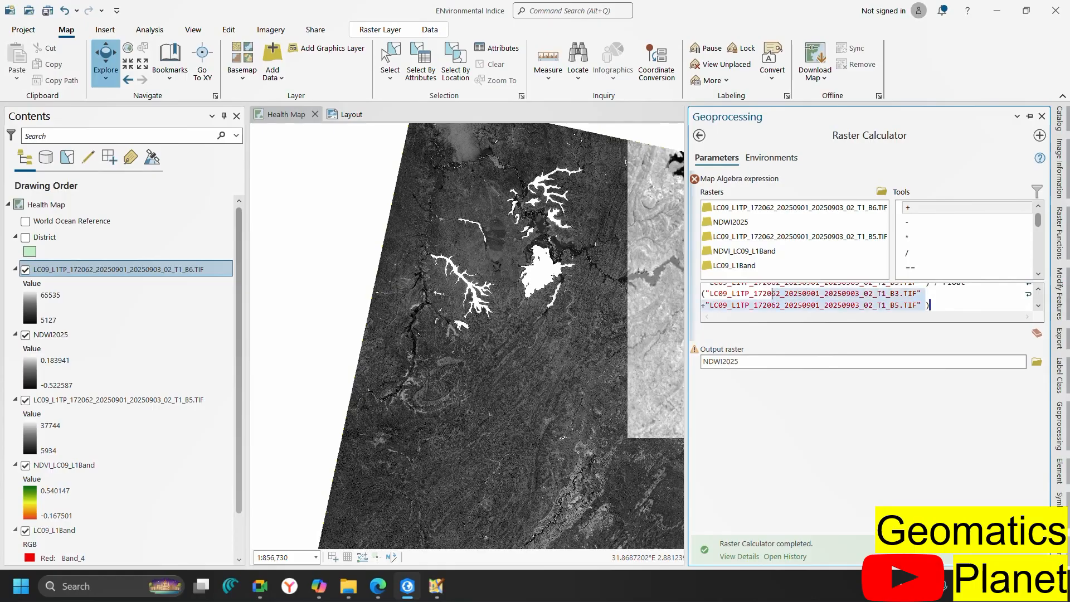
pyautogui.hotkey('ctrl', 'a')
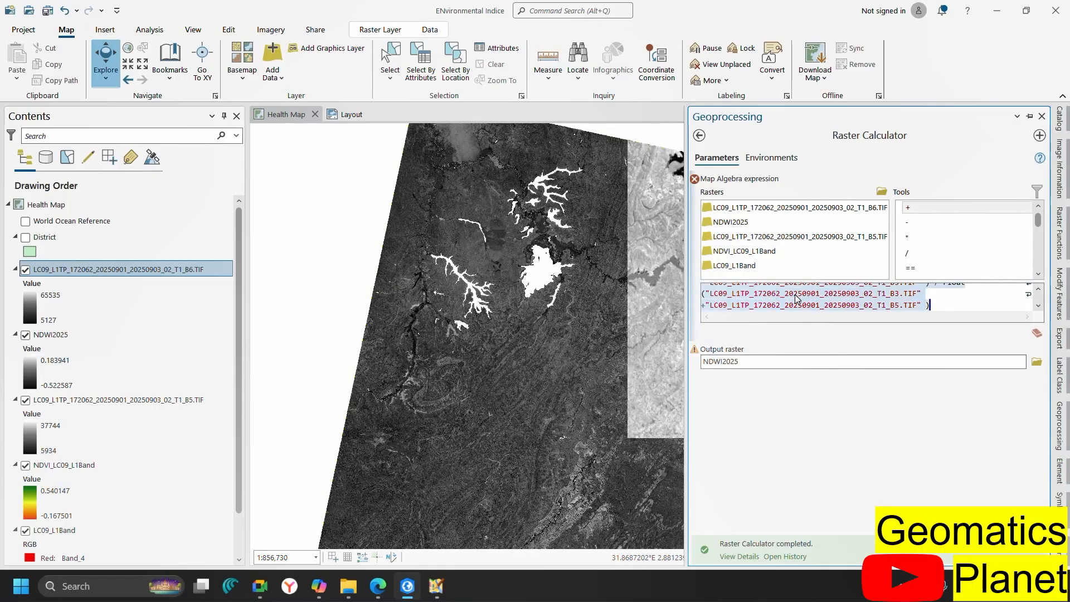
pyautogui.press('Delete')
pyautogui.scroll(-10, 922, 257)
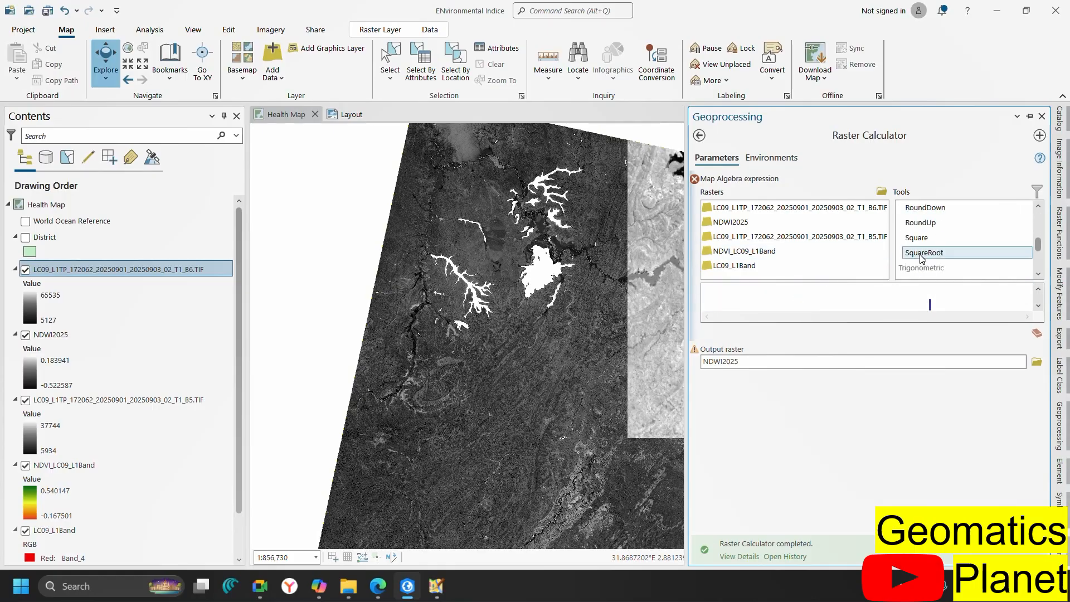
pyautogui.scroll(10, 937, 242)
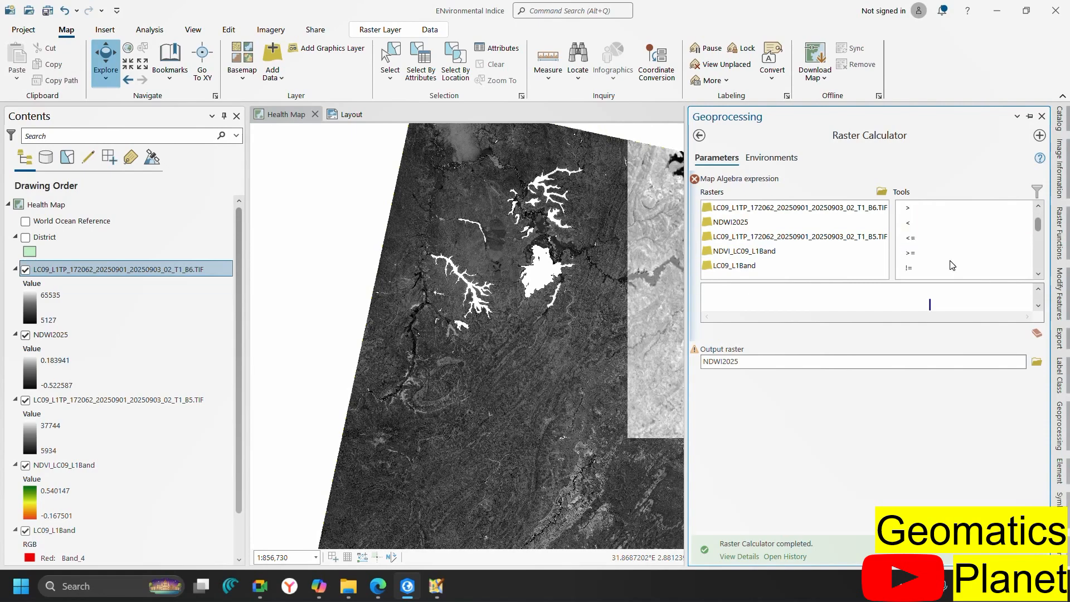
pyautogui.scroll(-10, 952, 265)
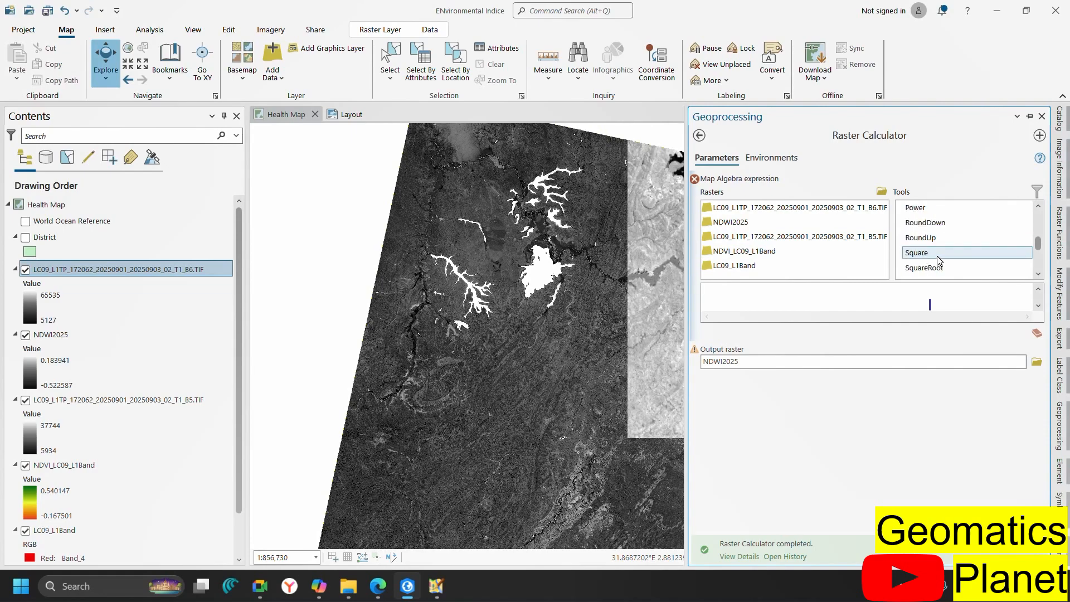
pyautogui.scroll(10, 938, 255)
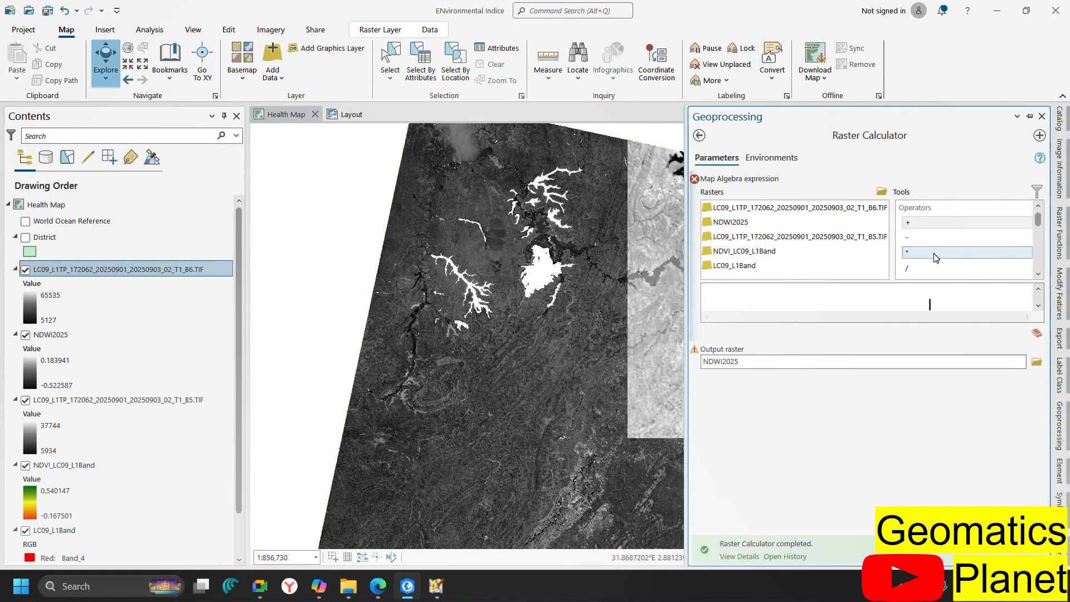
# Build the numerator Float(B5 - B6) in the expression
pyautogui.click(1037, 275)
pyautogui.click(1038, 274)
pyautogui.click(1038, 274)
pyautogui.click(1038, 274)
pyautogui.click(1038, 275)
pyautogui.click(1037, 275)
pyautogui.click(1038, 275)
pyautogui.click(1037, 275)
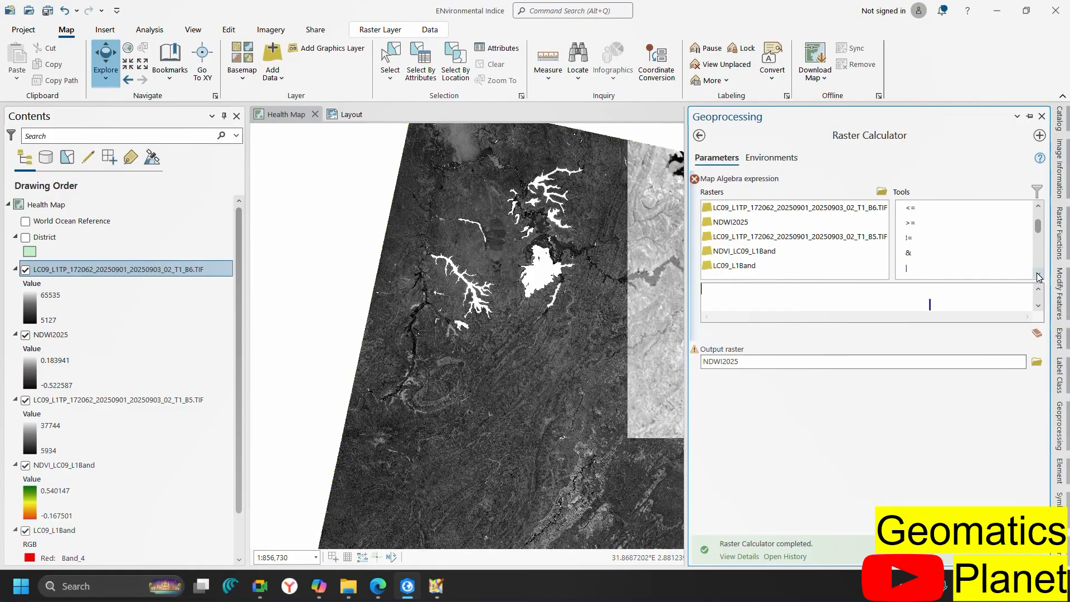
pyautogui.click(1037, 275)
pyautogui.click(1037, 276)
pyautogui.click(1038, 275)
pyautogui.click(1037, 275)
pyautogui.click(1038, 275)
pyautogui.click(1037, 276)
pyautogui.click(1037, 275)
pyautogui.click(1037, 276)
pyautogui.click(1038, 275)
pyautogui.click(1037, 275)
pyautogui.click(1038, 275)
pyautogui.click(1038, 275)
pyautogui.click(1037, 275)
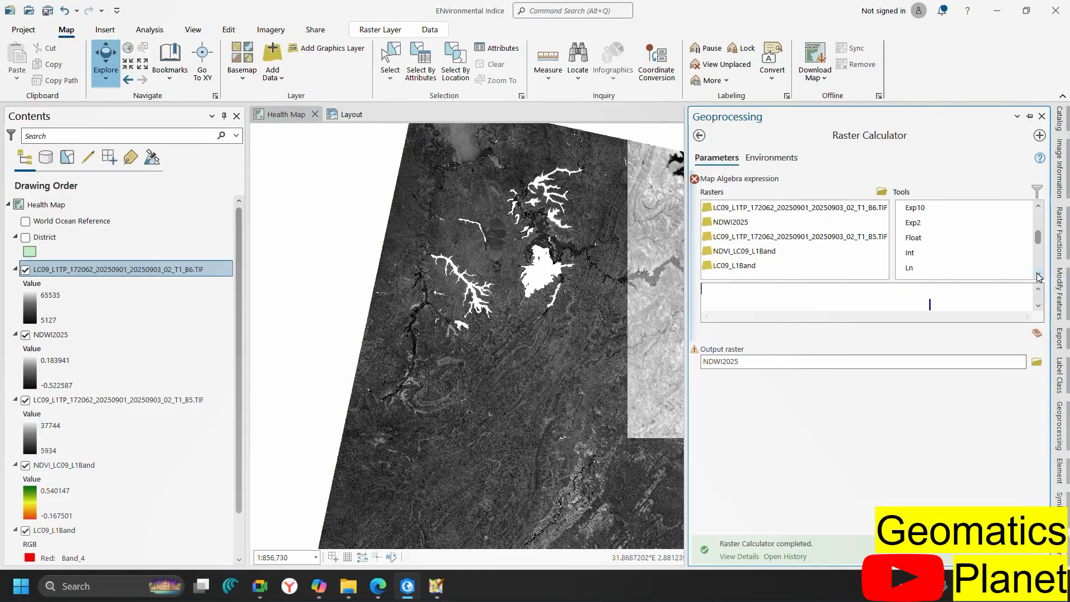
pyautogui.doubleClick(920, 238)
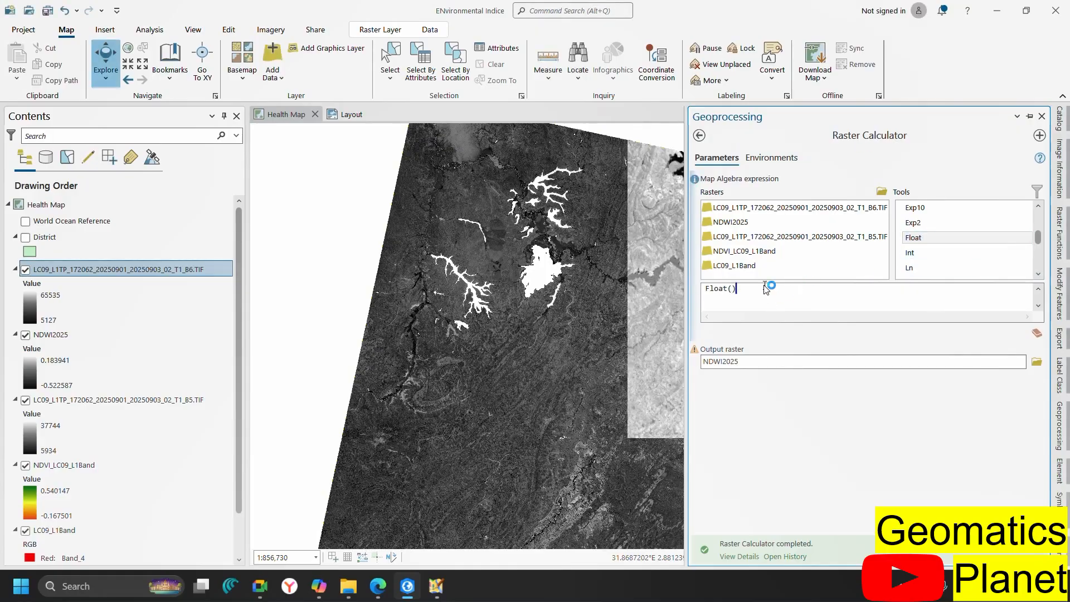
pyautogui.press('Left')
pyautogui.doubleClick(796, 240)
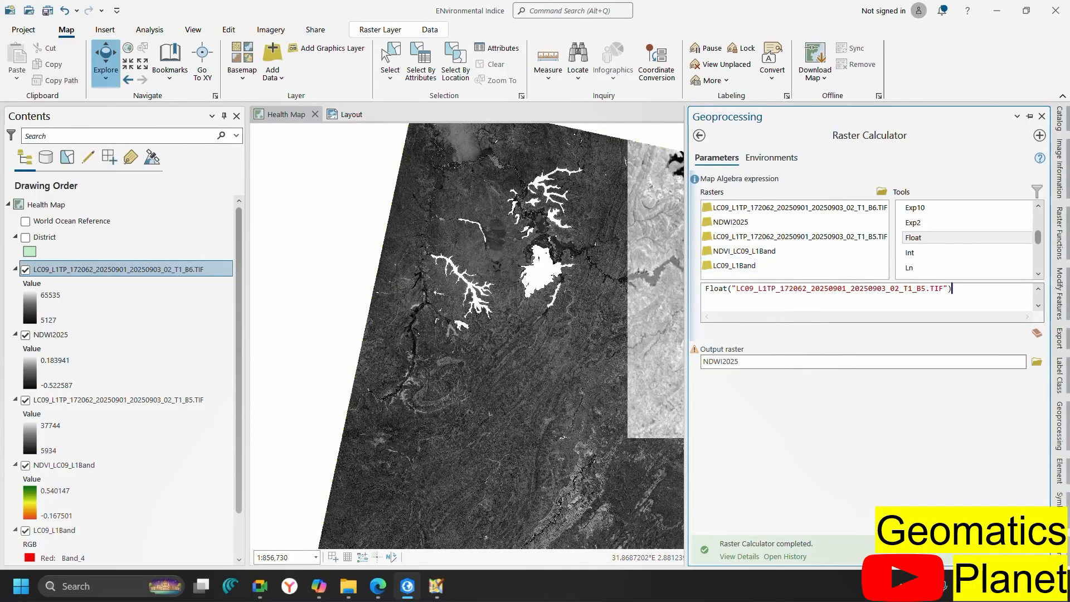
pyautogui.scroll(5, 954, 236)
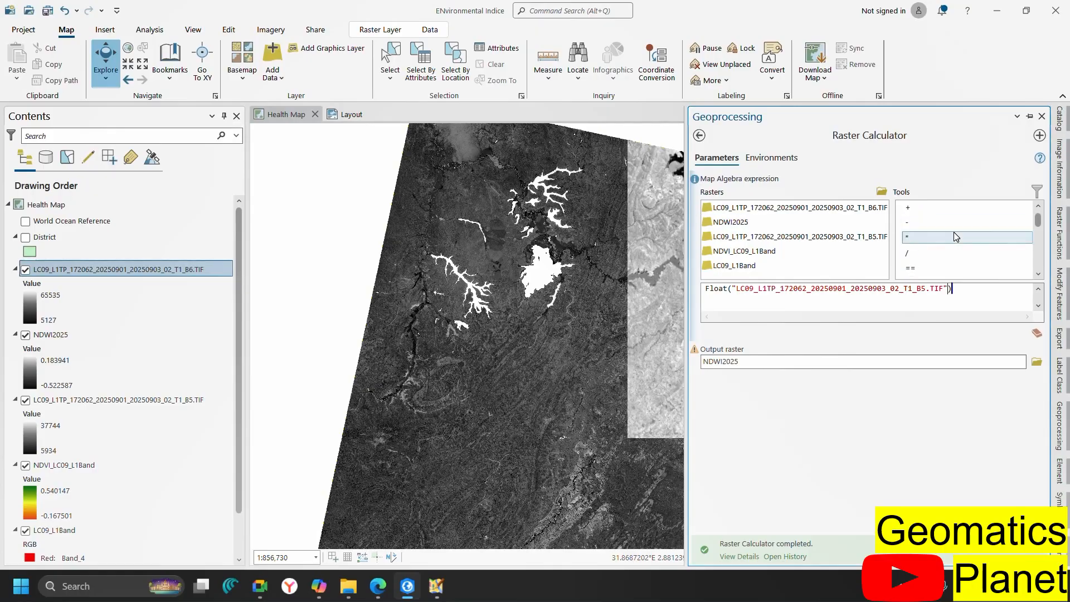
pyautogui.click(935, 223)
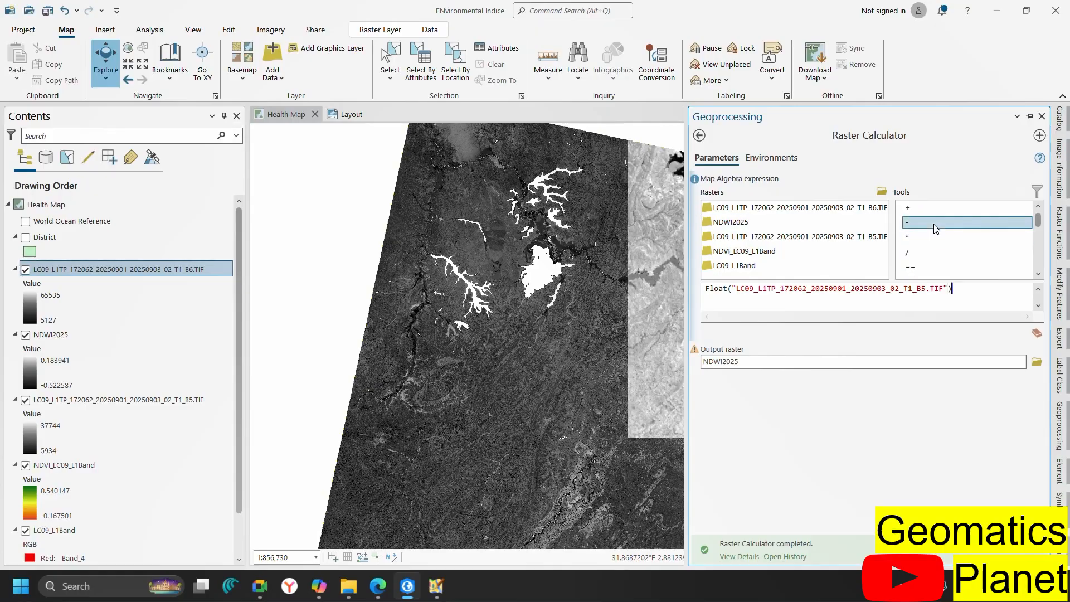
pyautogui.doubleClick(936, 226)
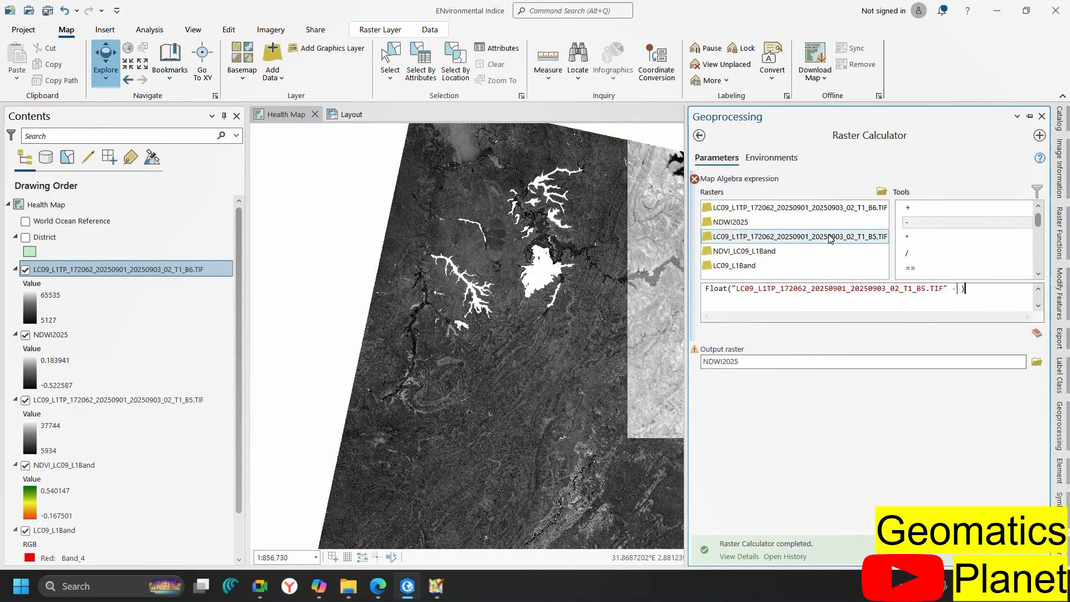
pyautogui.doubleClick(816, 208)
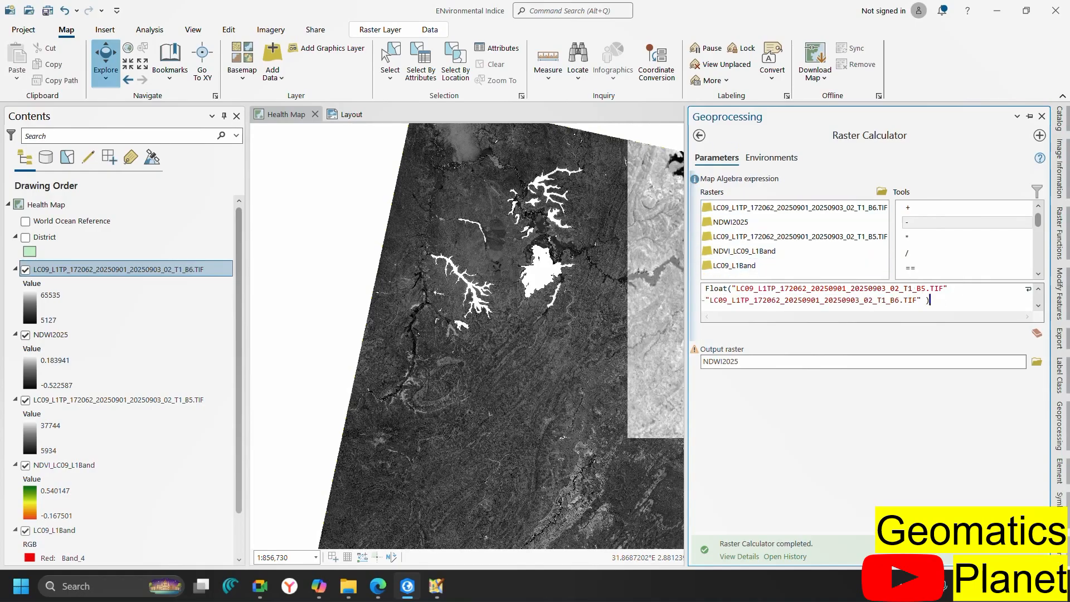
# Divide by Float(B5 + B6) to complete Float(B5 - B6) / Float(B5 + B6)
pyautogui.click(925, 253)
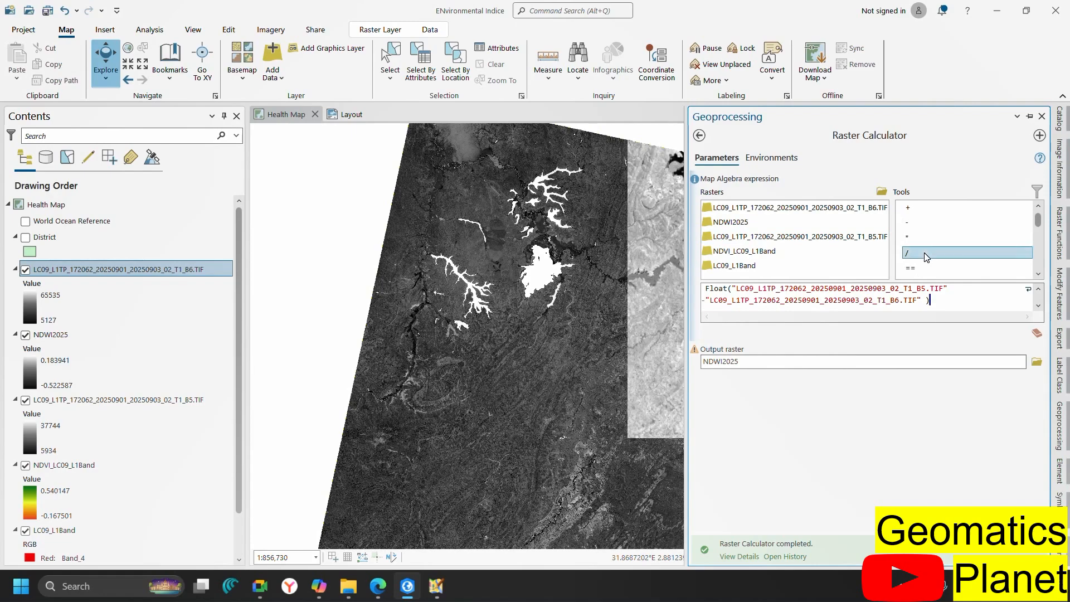
pyautogui.doubleClick(924, 254)
pyautogui.scroll(-10, 946, 252)
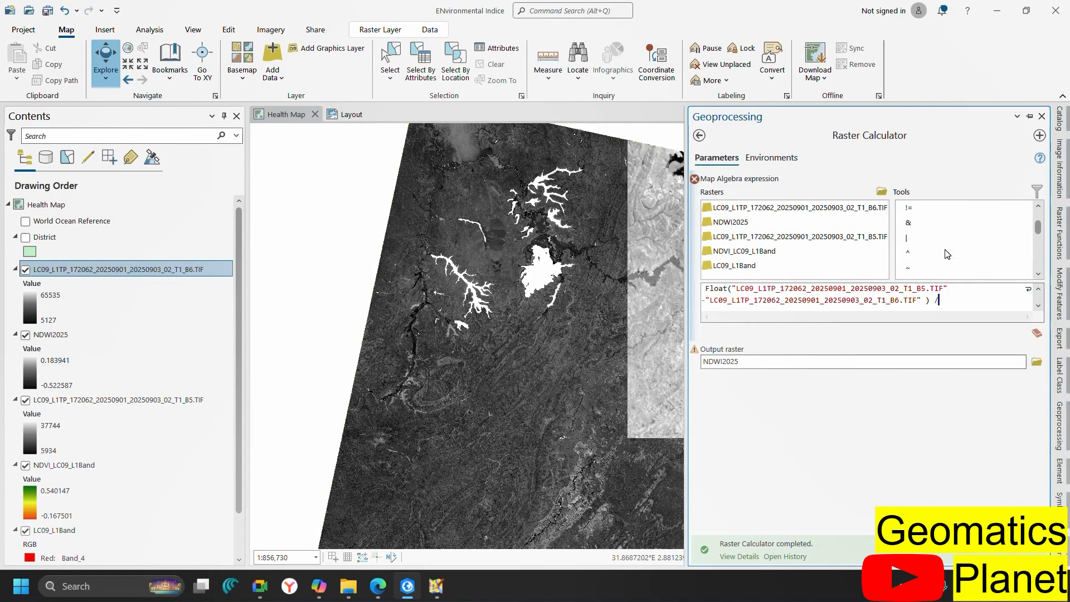
pyautogui.scroll(5, 945, 253)
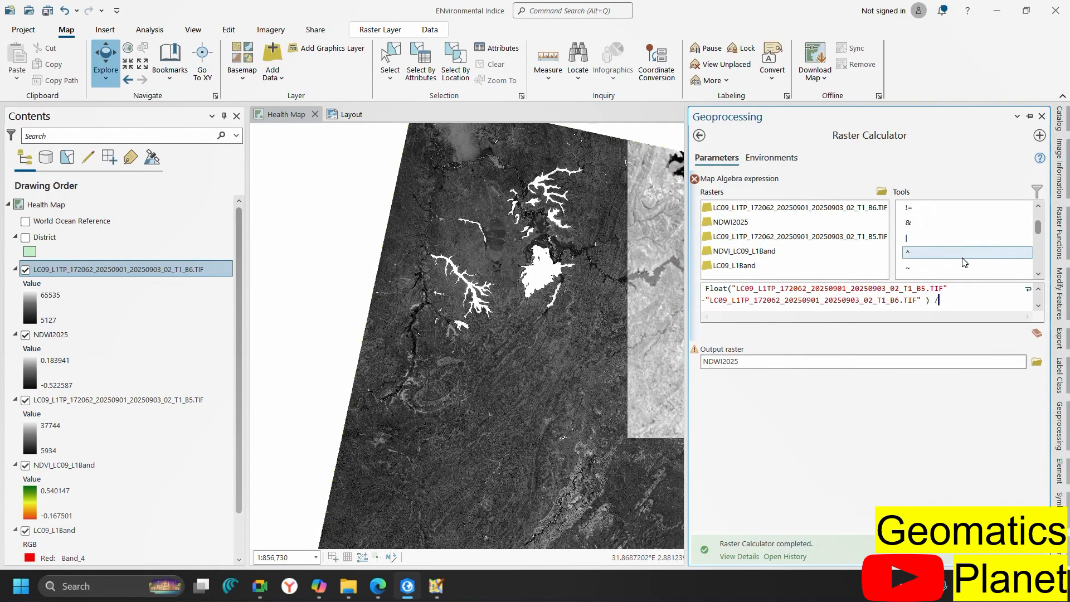
pyautogui.scroll(5, 948, 242)
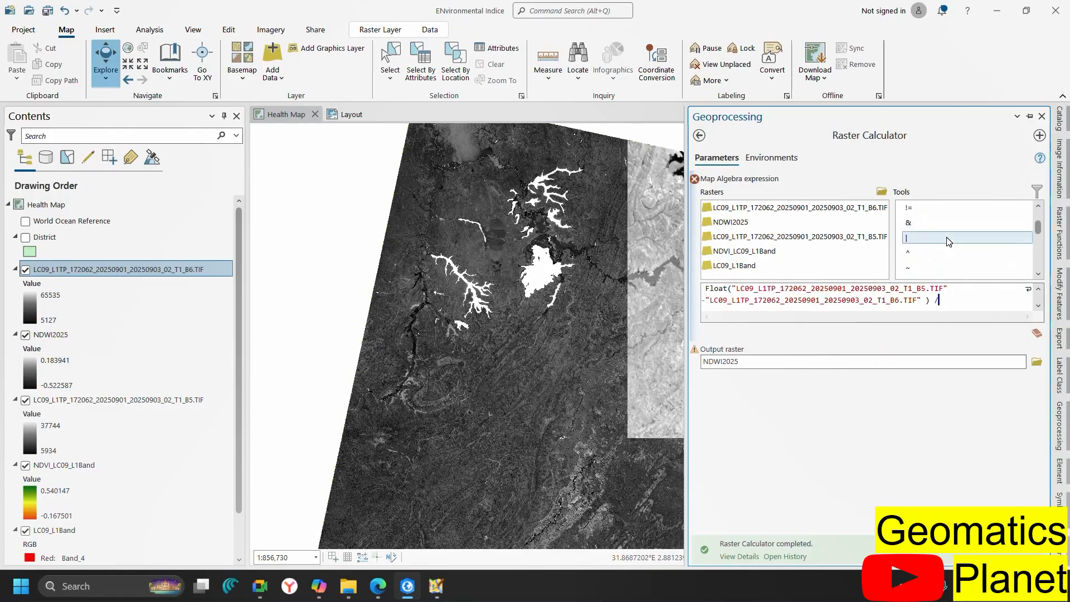
pyautogui.scroll(-2, 950, 241)
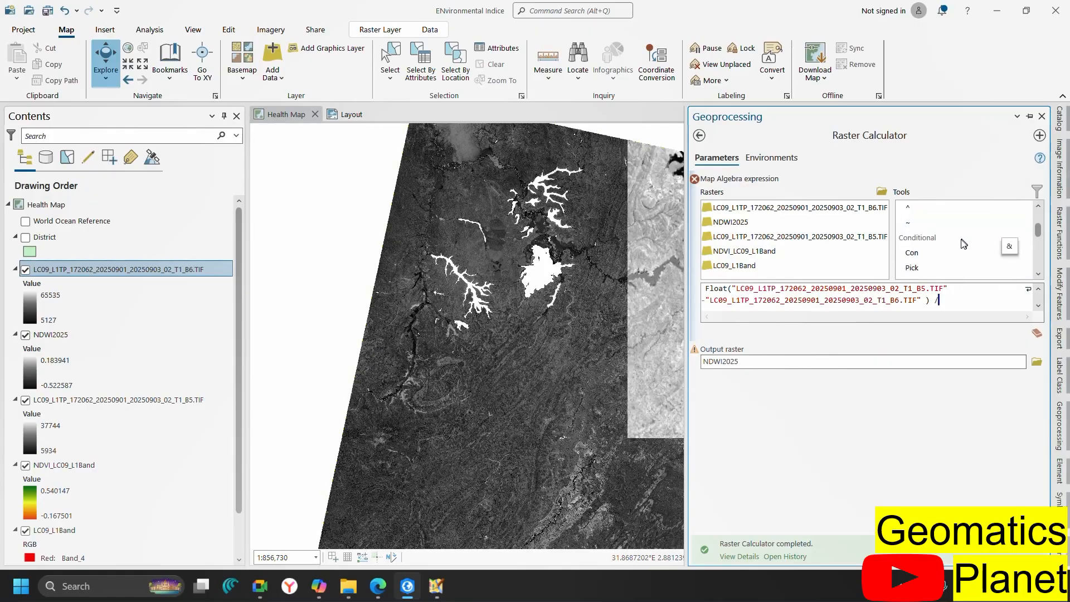
pyautogui.click(1038, 274)
pyautogui.click(1038, 275)
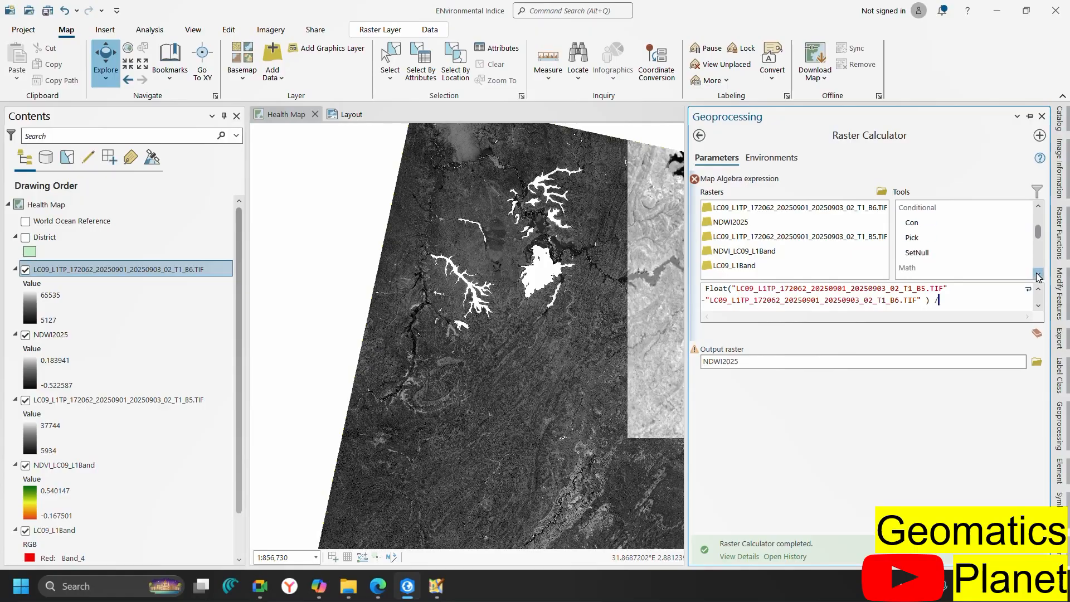
pyautogui.click(1038, 275)
pyautogui.click(1038, 275)
pyautogui.click(1038, 275)
pyautogui.click(1039, 275)
pyautogui.click(1038, 275)
pyautogui.click(1038, 275)
pyautogui.click(1038, 274)
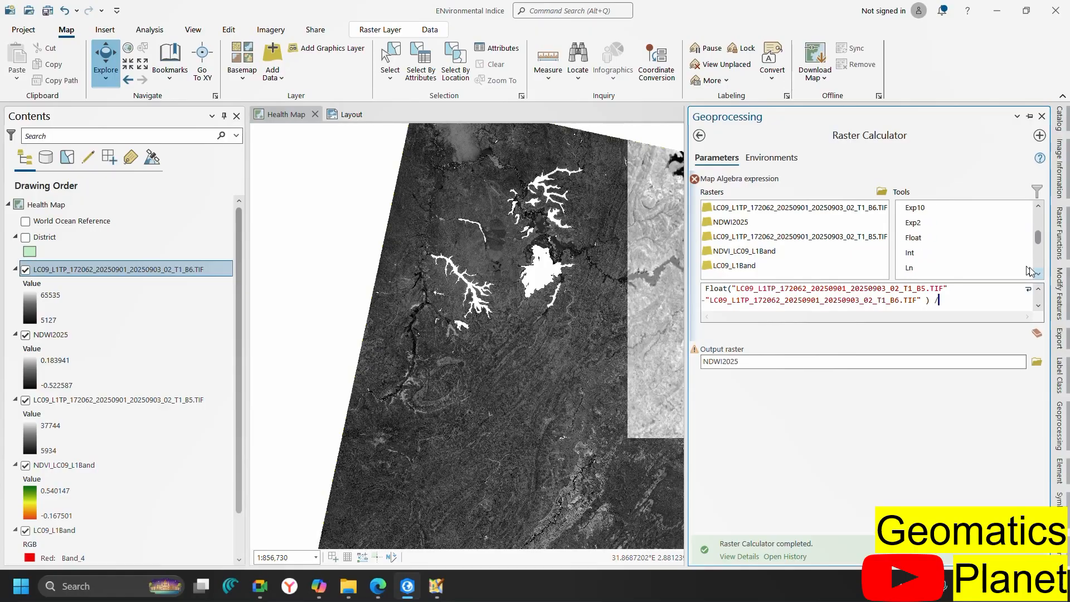
pyautogui.doubleClick(911, 238)
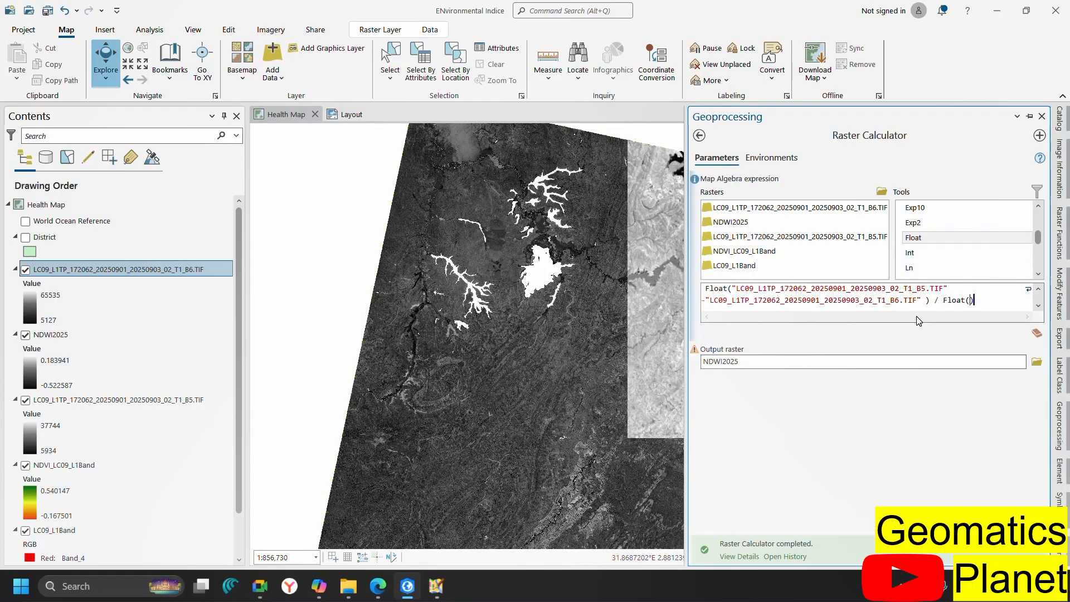
pyautogui.doubleClick(844, 236)
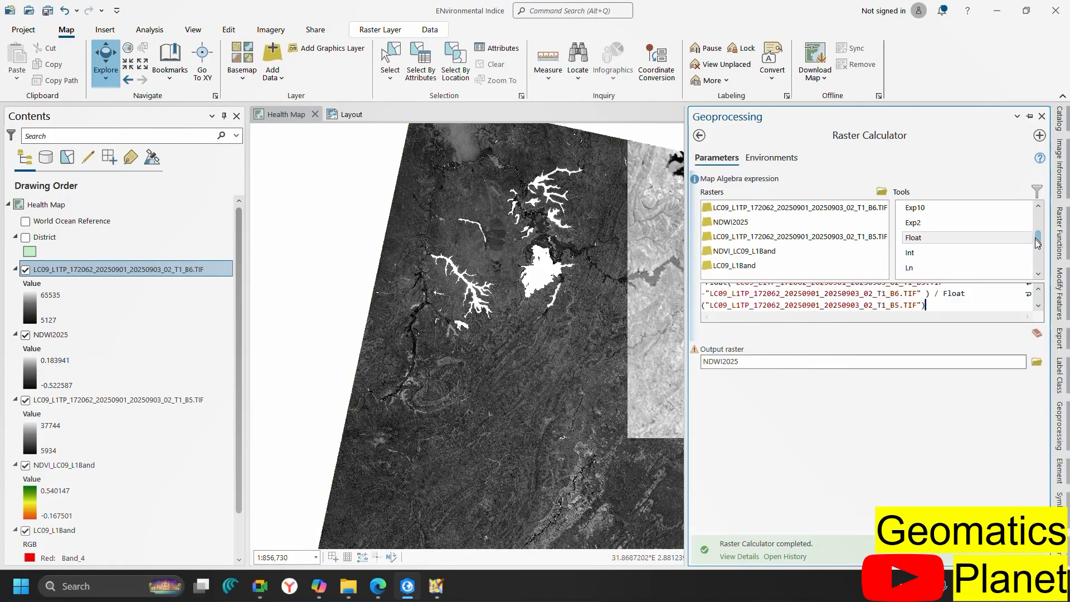
pyautogui.moveTo(1037, 237); pyautogui.dragTo(1039, 218)
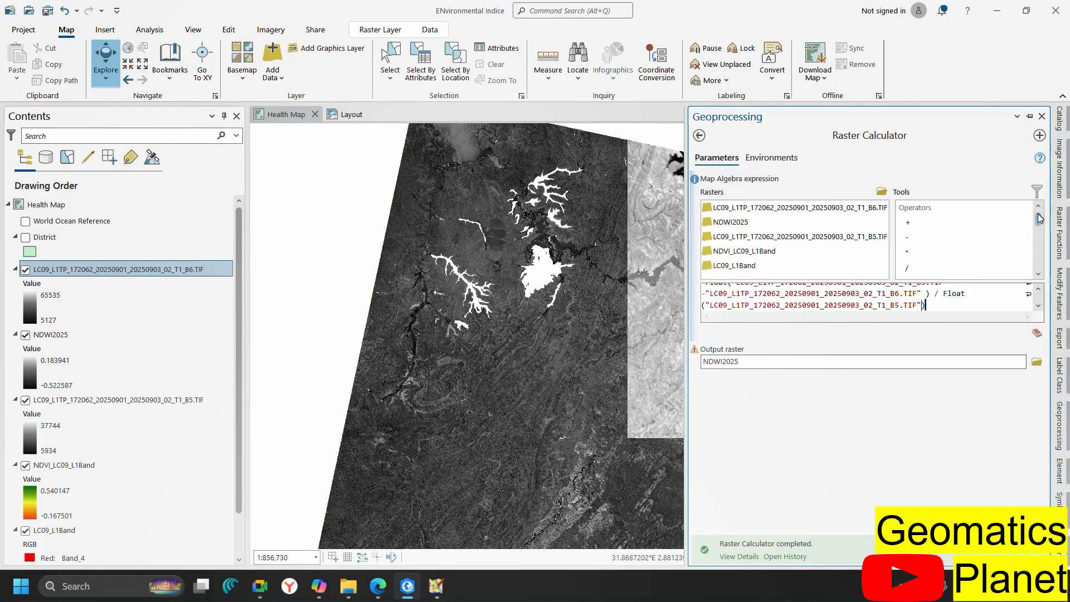
pyautogui.doubleClick(959, 223)
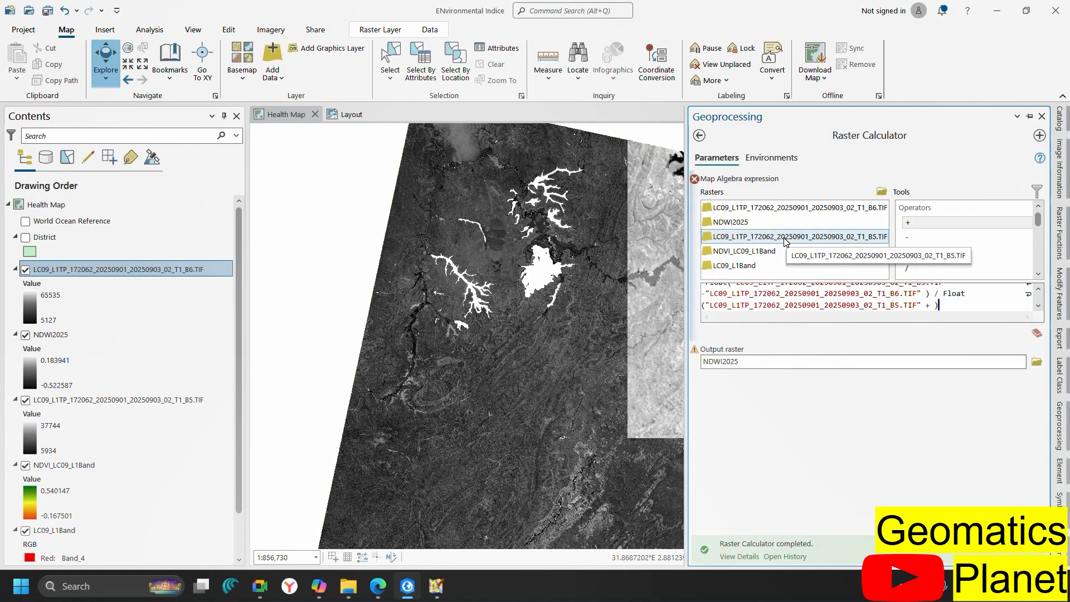
pyautogui.doubleClick(780, 214)
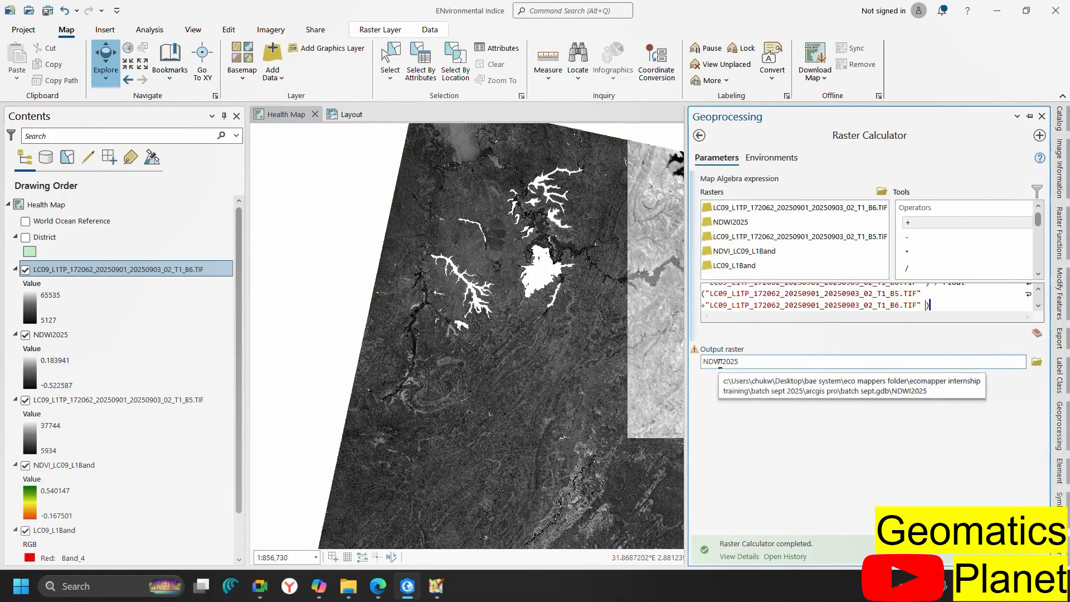
# Rename the output raster from NDWI2025 to NDMI2025 and run the calculation
pyautogui.click(719, 362)
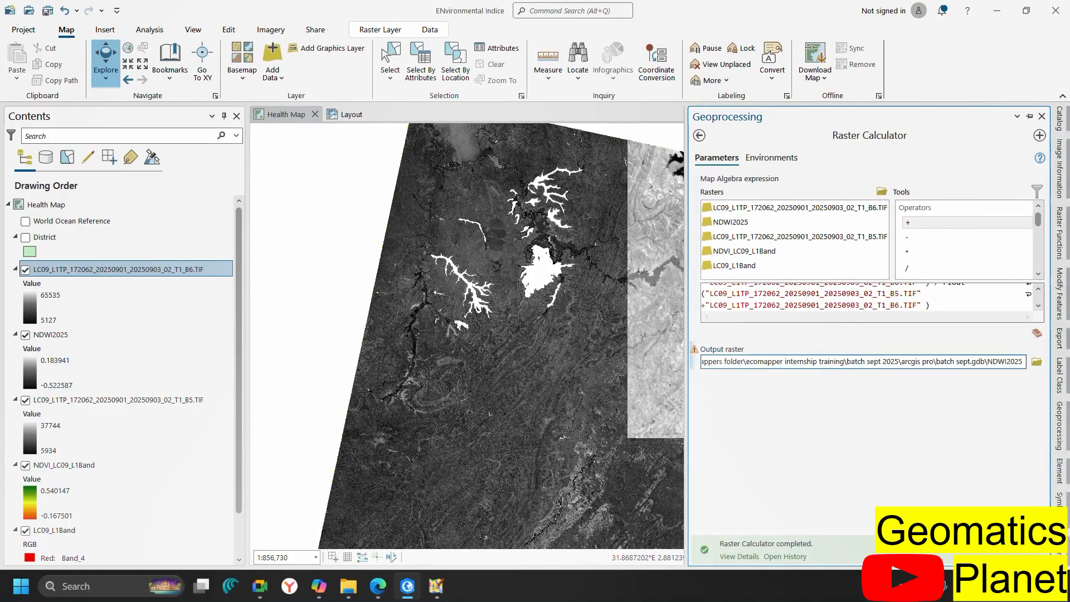
pyautogui.press('Delete')
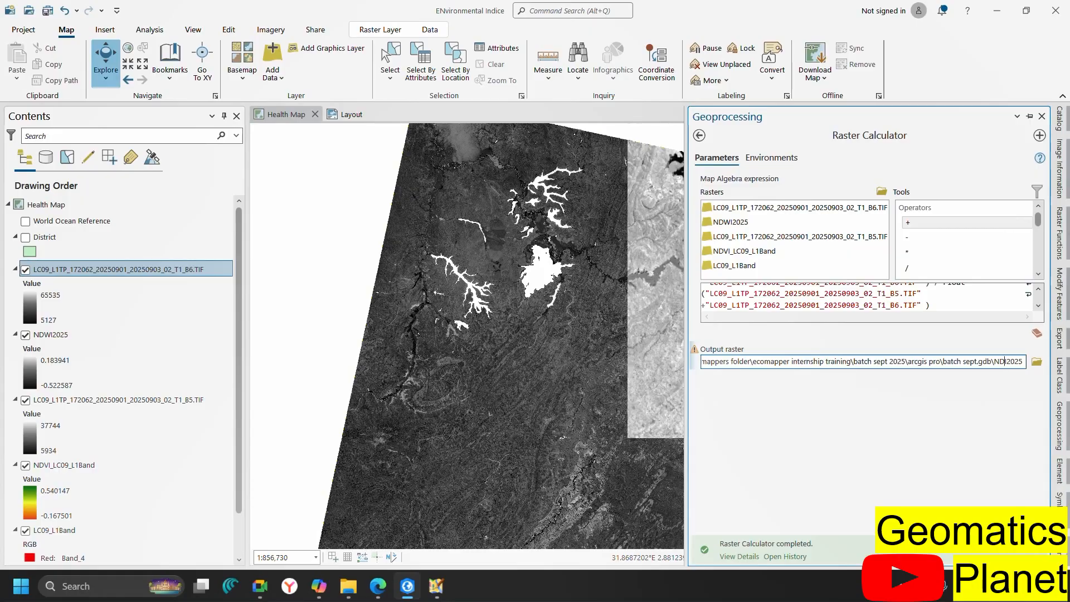
pyautogui.write('MI')
pyautogui.click(1017, 514)
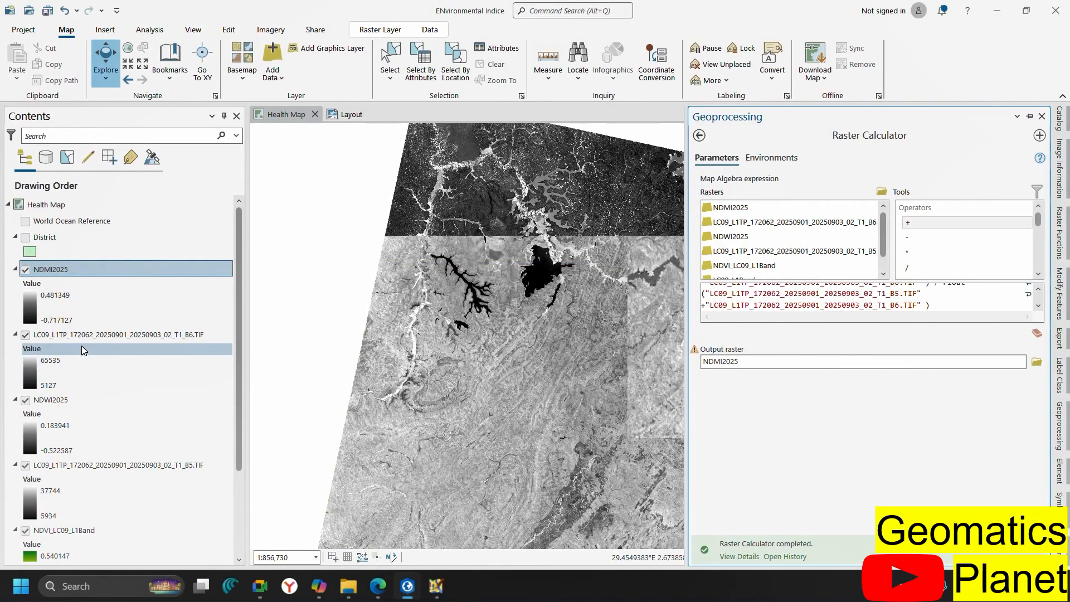
# Remove the B6 and B5 band layers from the map
pyautogui.click(102, 335)
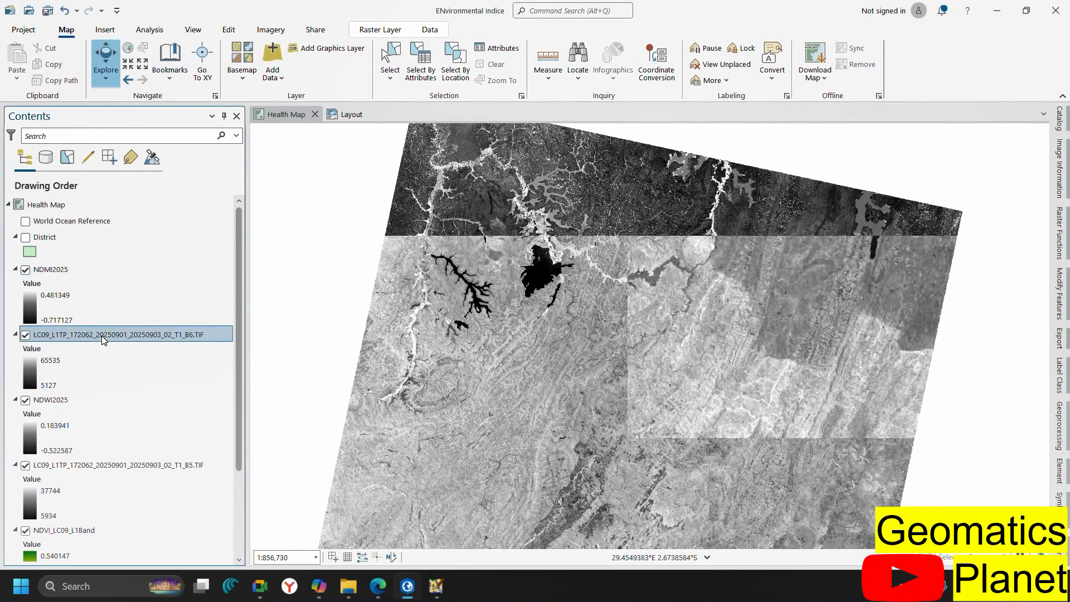
pyautogui.keyDown('ctrl'); pyautogui.click(123, 464); pyautogui.keyUp('ctrl')
pyautogui.rightClick(124, 464)
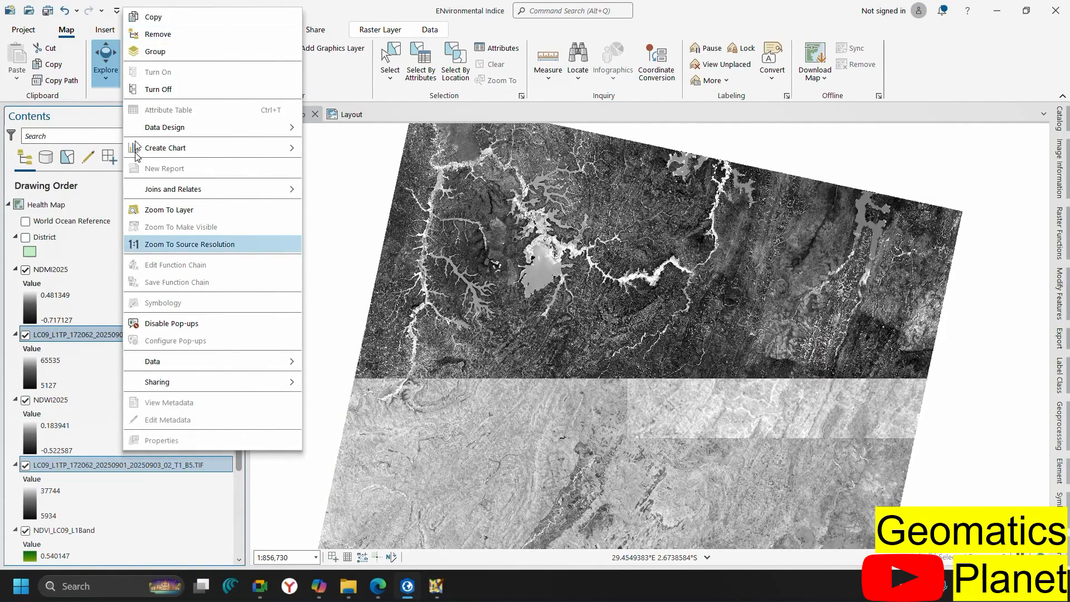
pyautogui.click(155, 37)
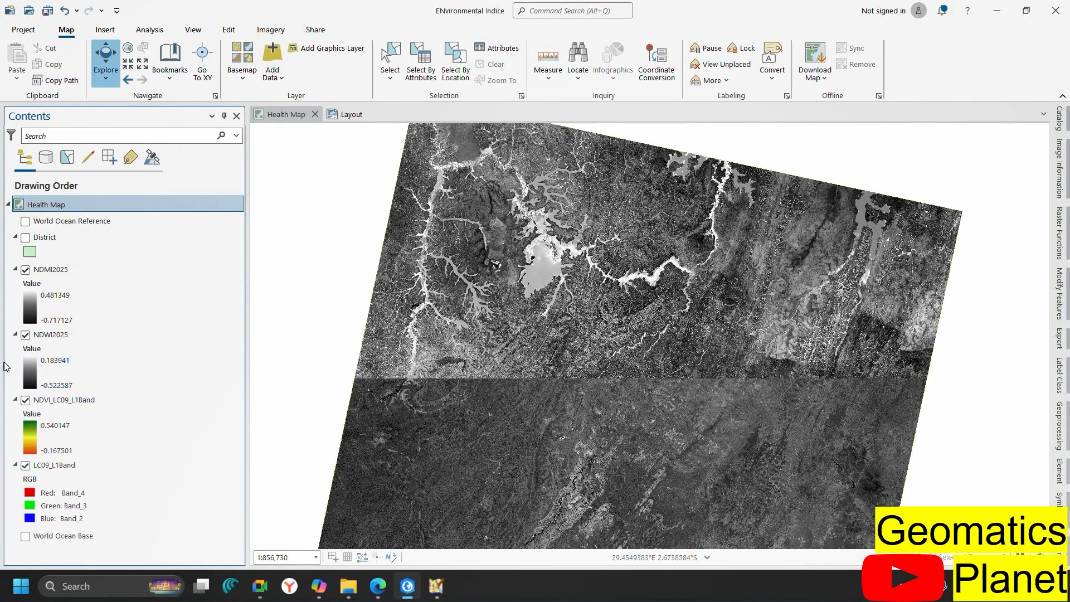
# Apply a blue-green-yellow-brown colour ramp to NDWI2025
pyautogui.click(37, 384)
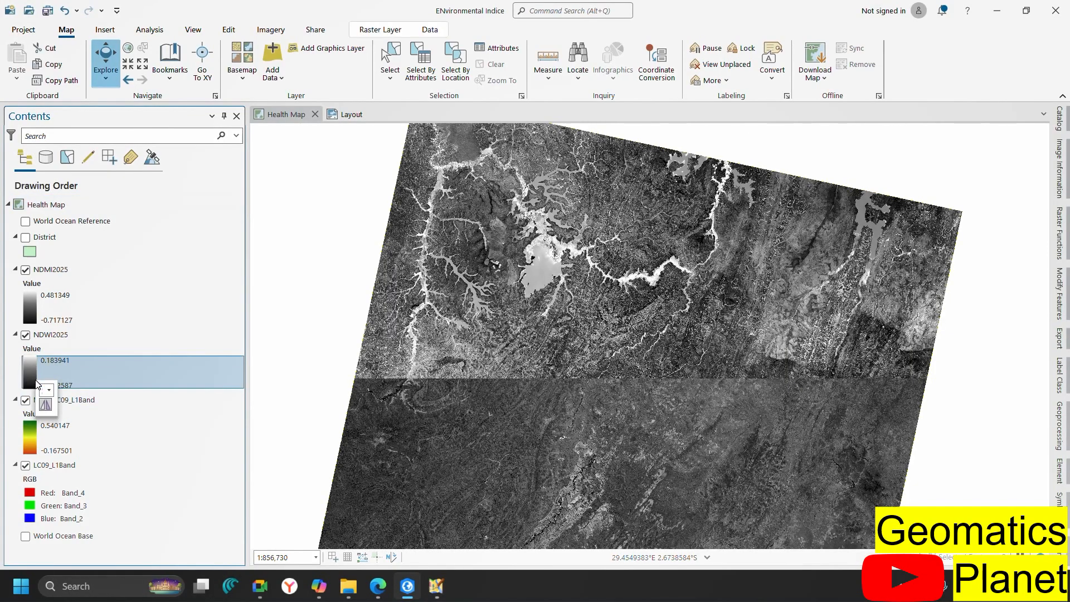
pyautogui.click(89, 392)
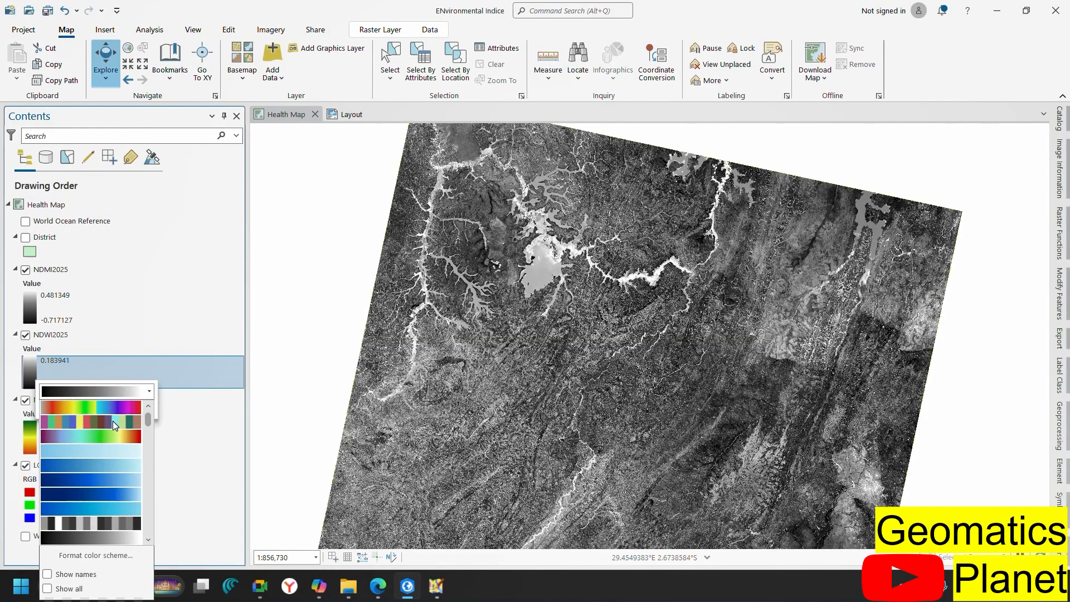
pyautogui.scroll(-3, 125, 482)
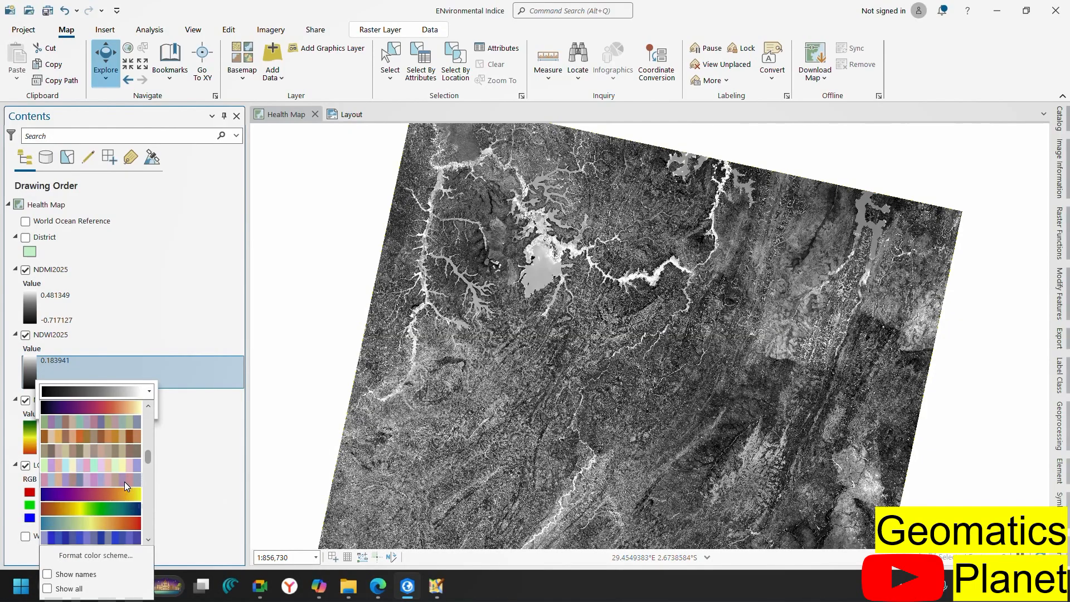
pyautogui.click(119, 509)
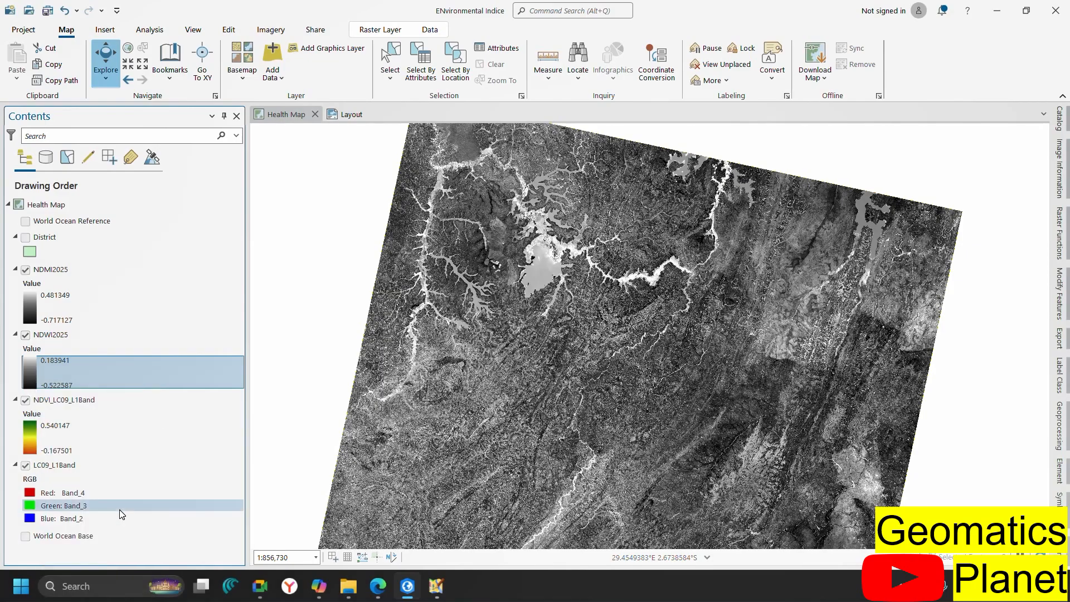
# Browse the colour ramps for NDMI2025, then save the project
pyautogui.click(31, 309)
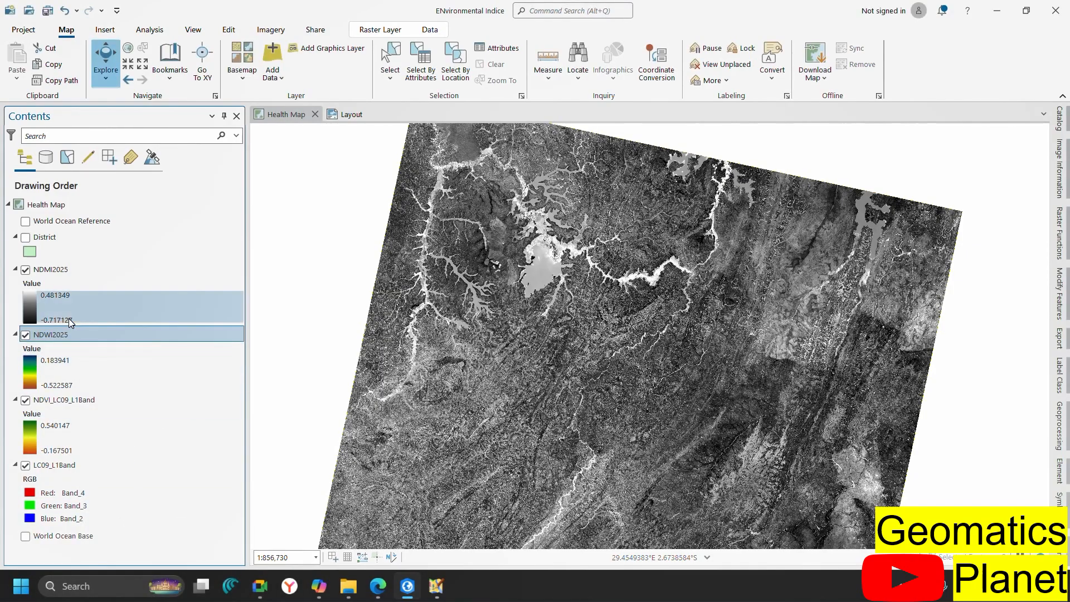
pyautogui.click(35, 309)
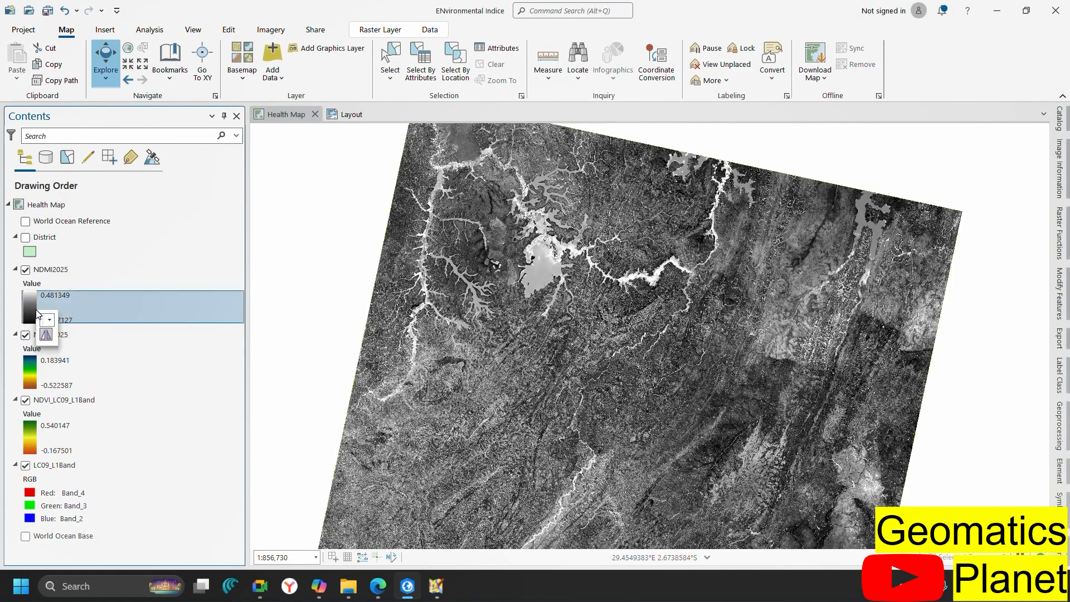
pyautogui.click(87, 319)
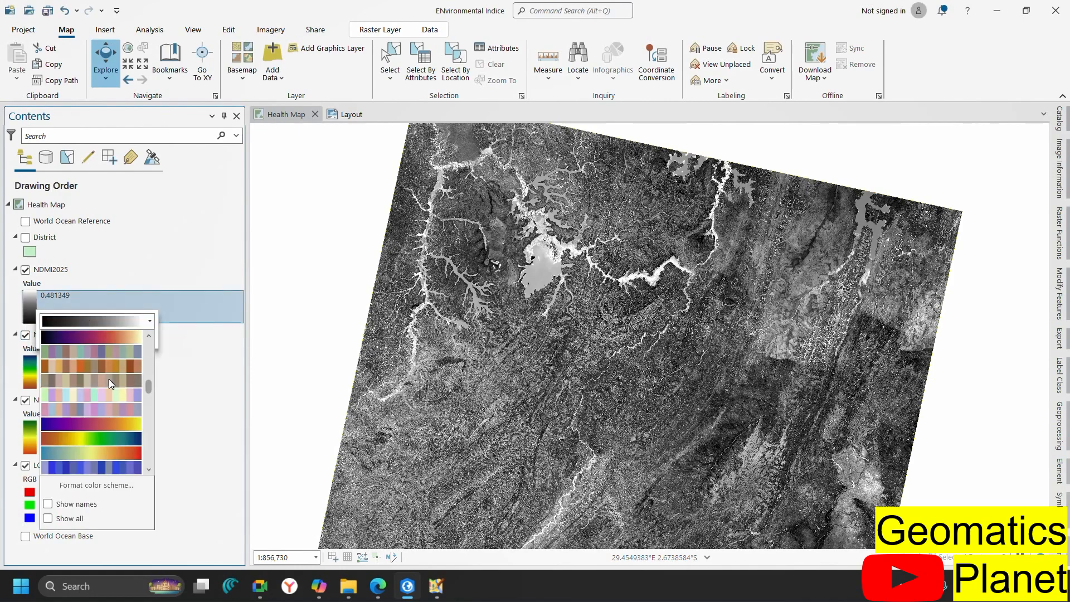
pyautogui.scroll(2, 122, 434)
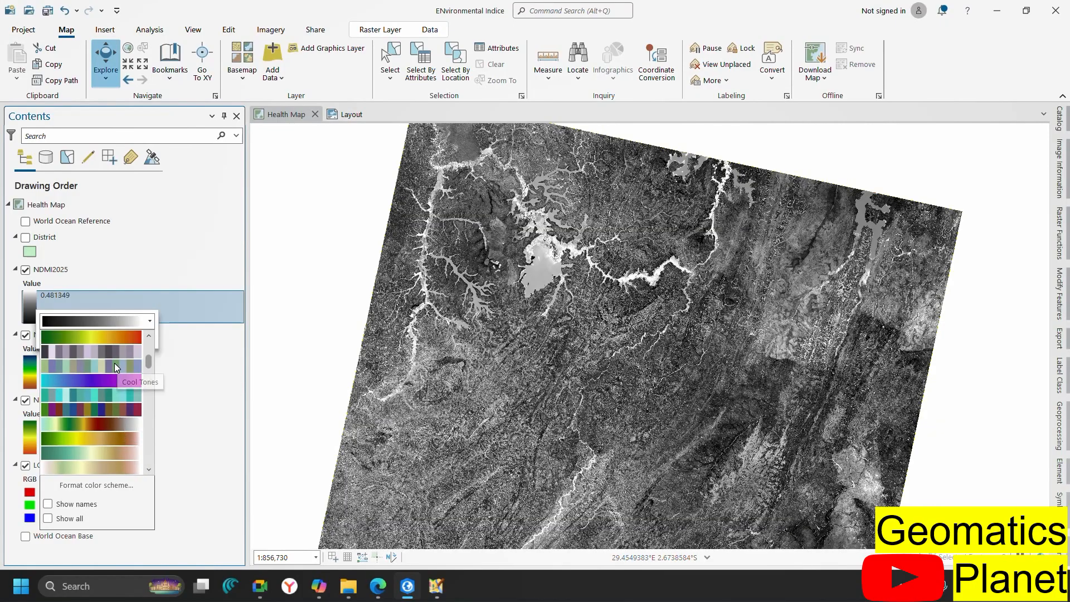
pyautogui.scroll(3, 114, 363)
pyautogui.scroll(-3, 108, 398)
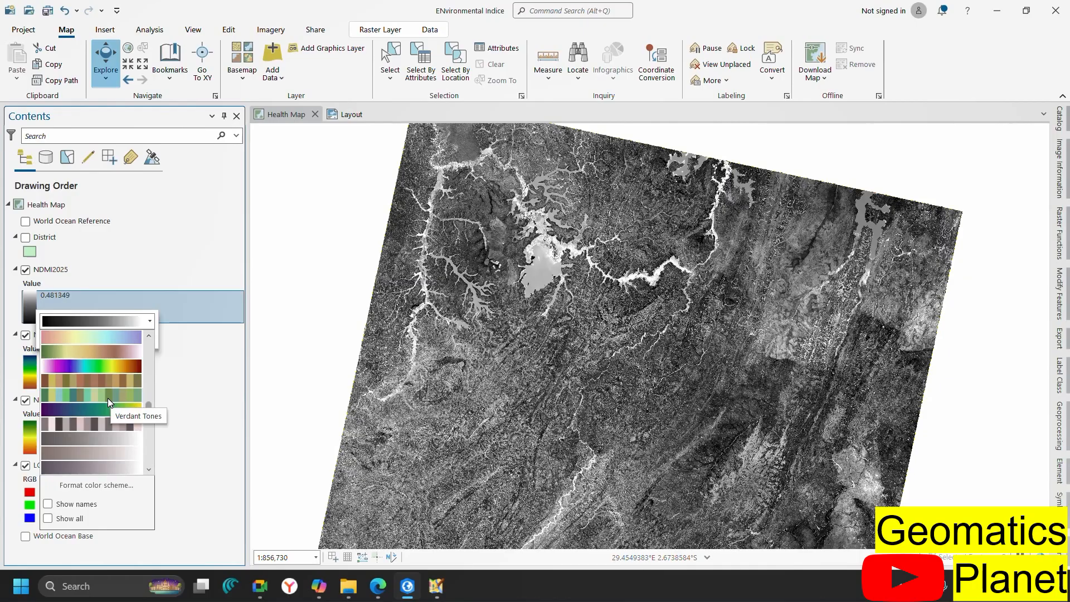
pyautogui.press('Escape')
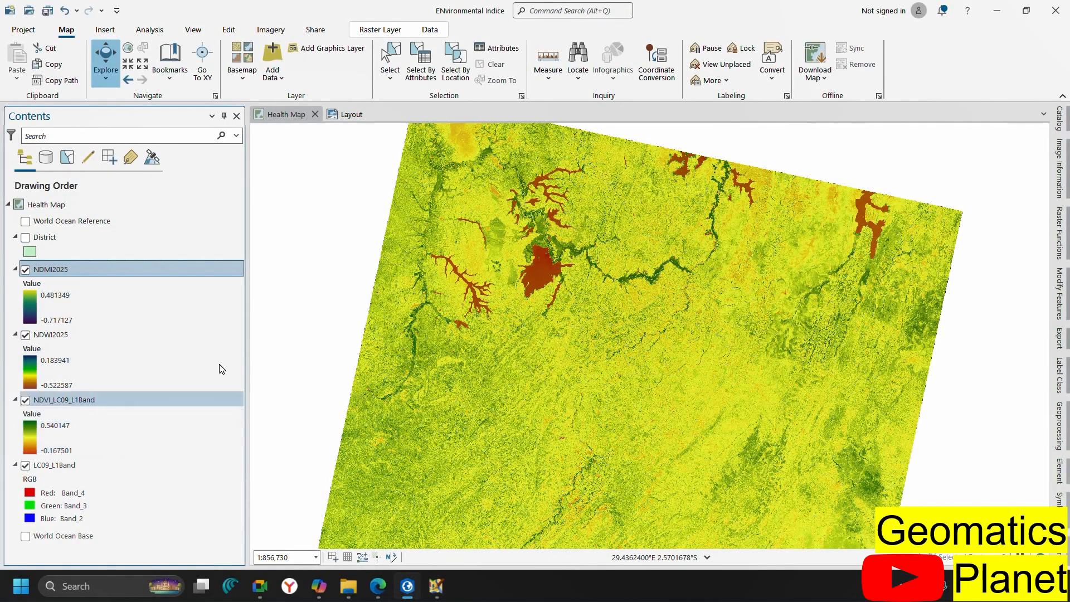
pyautogui.click(46, 13)
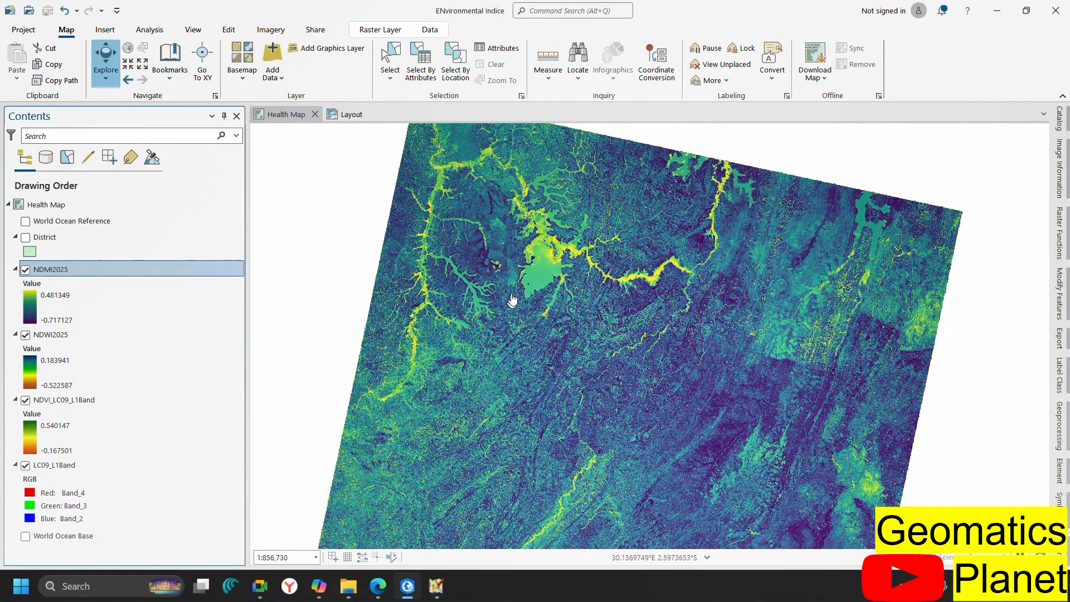
# Turn on the District layer and set its fill to No color
pyautogui.click(25, 237)
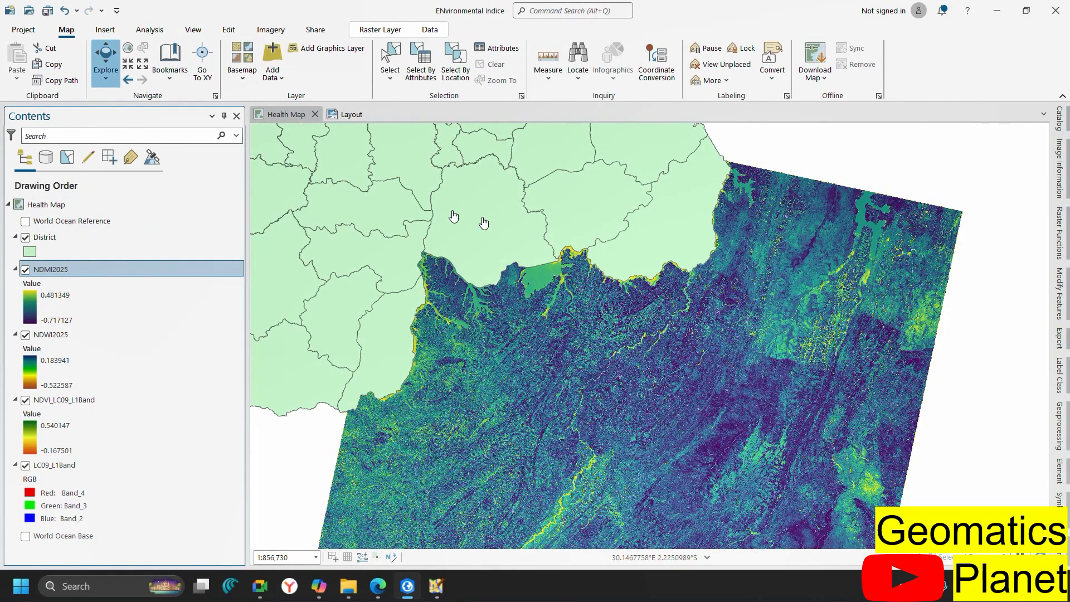
pyautogui.rightClick(33, 255)
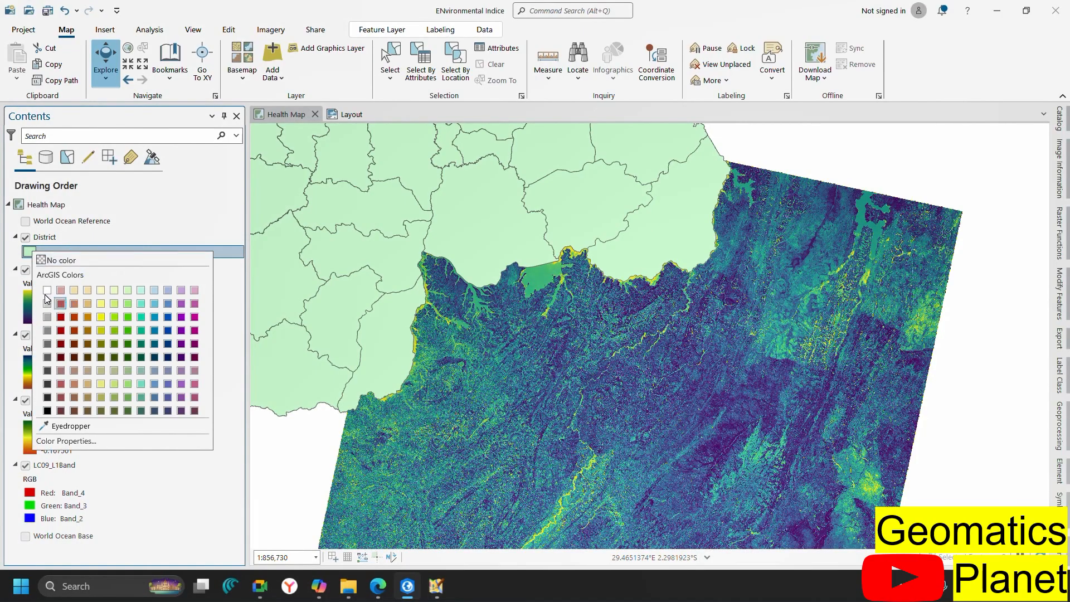
pyautogui.click(55, 262)
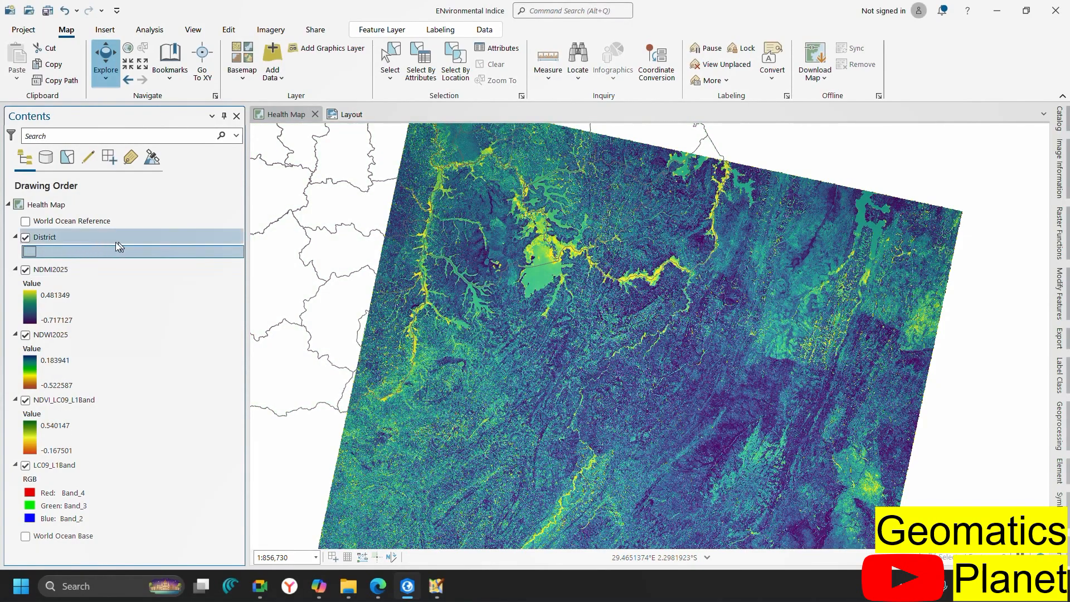
# Open the Symbology pane for the District layer
pyautogui.rightClick(55, 249)
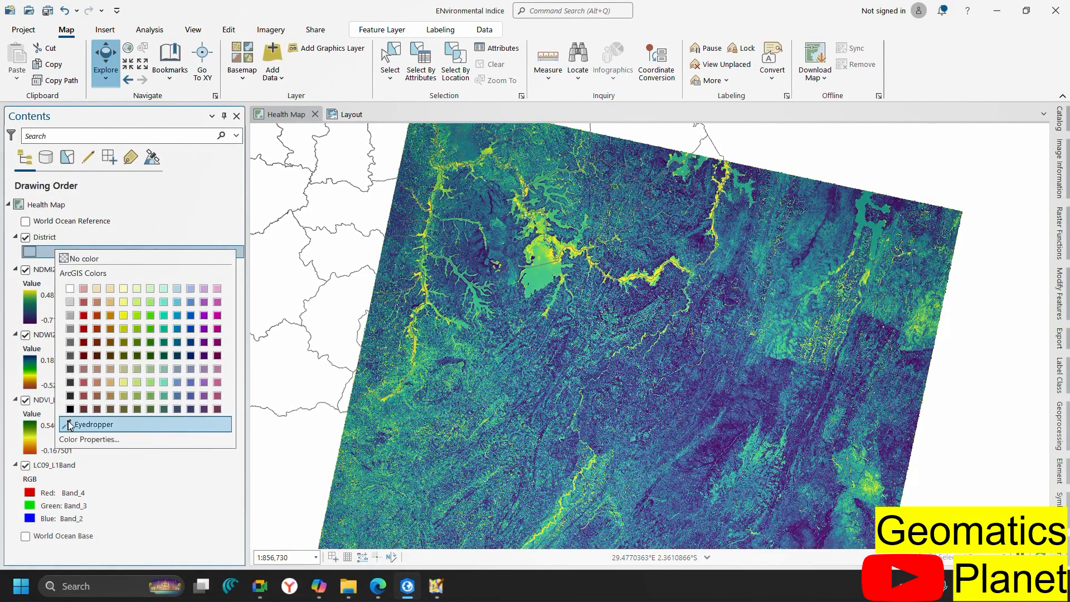
pyautogui.click(75, 440)
pyautogui.click(690, 178)
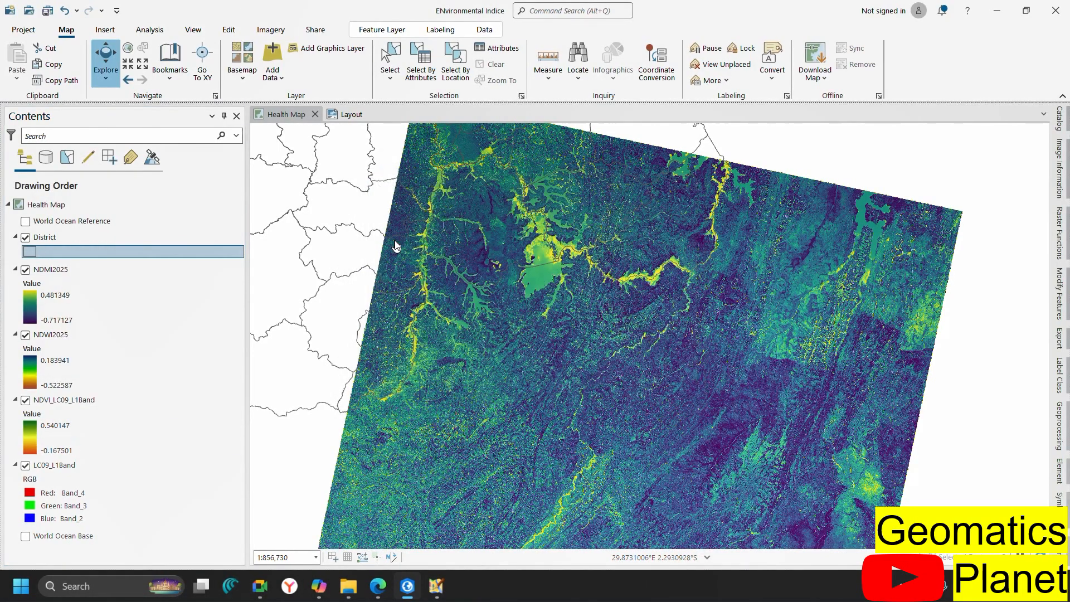
pyautogui.rightClick(58, 241)
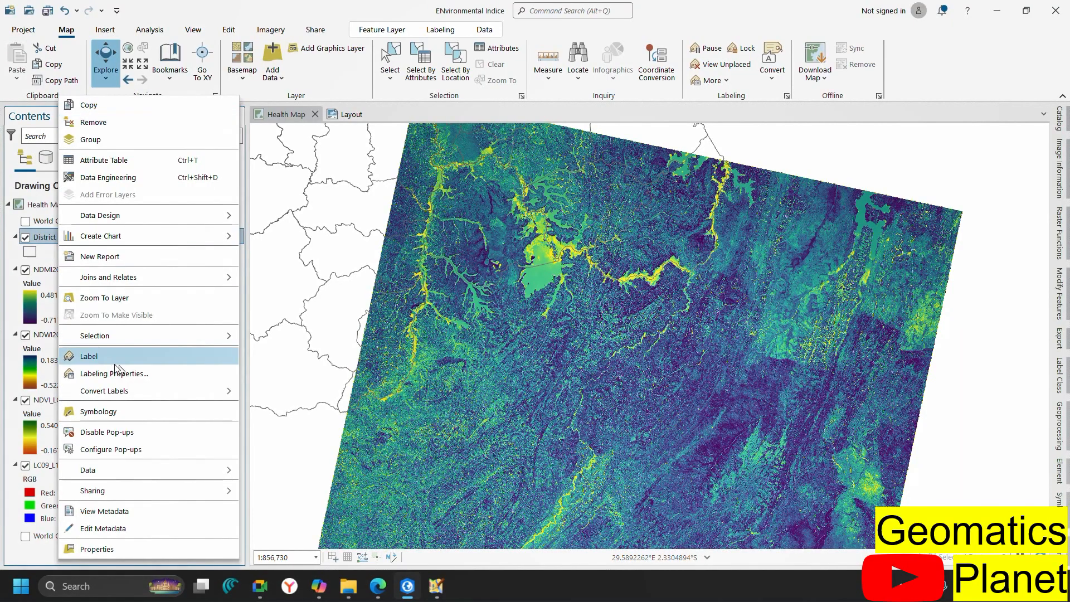
pyautogui.click(165, 413)
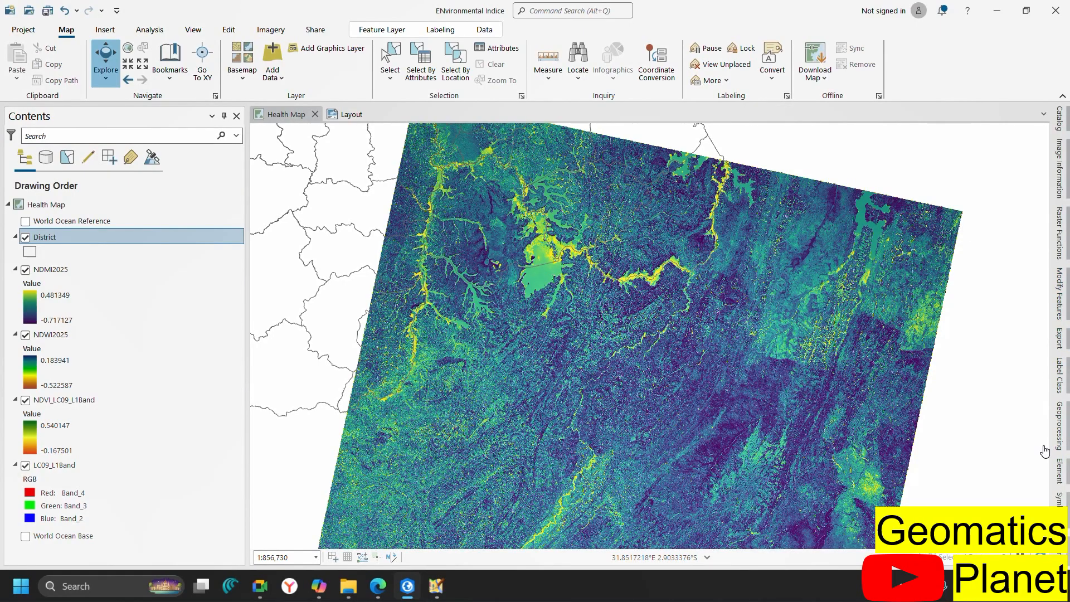
# Apply the Black Outline polygon symbol to the District layer
pyautogui.click(1062, 514)
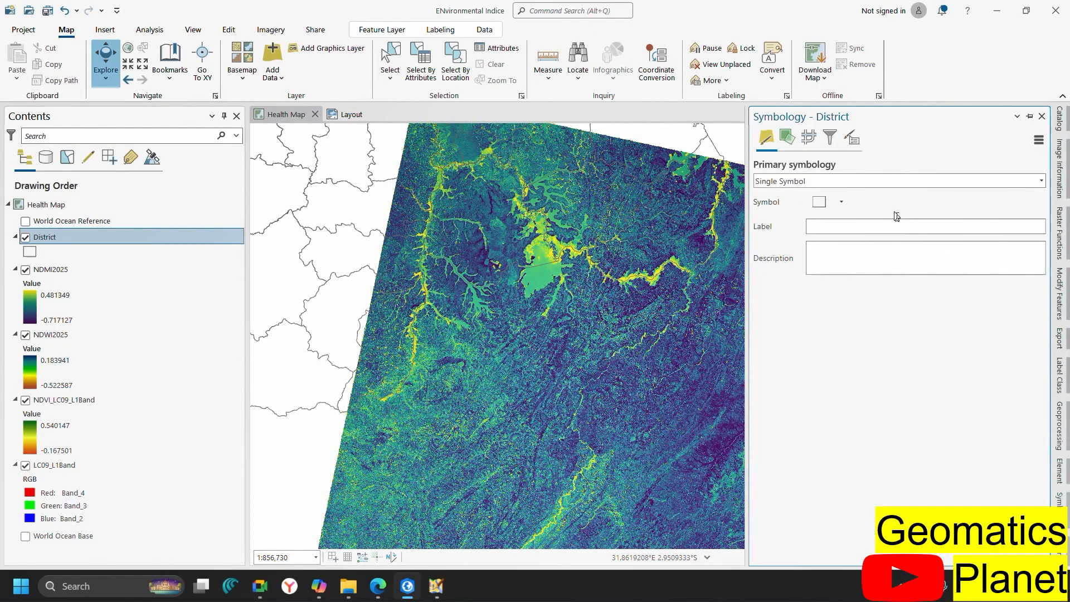
pyautogui.click(841, 201)
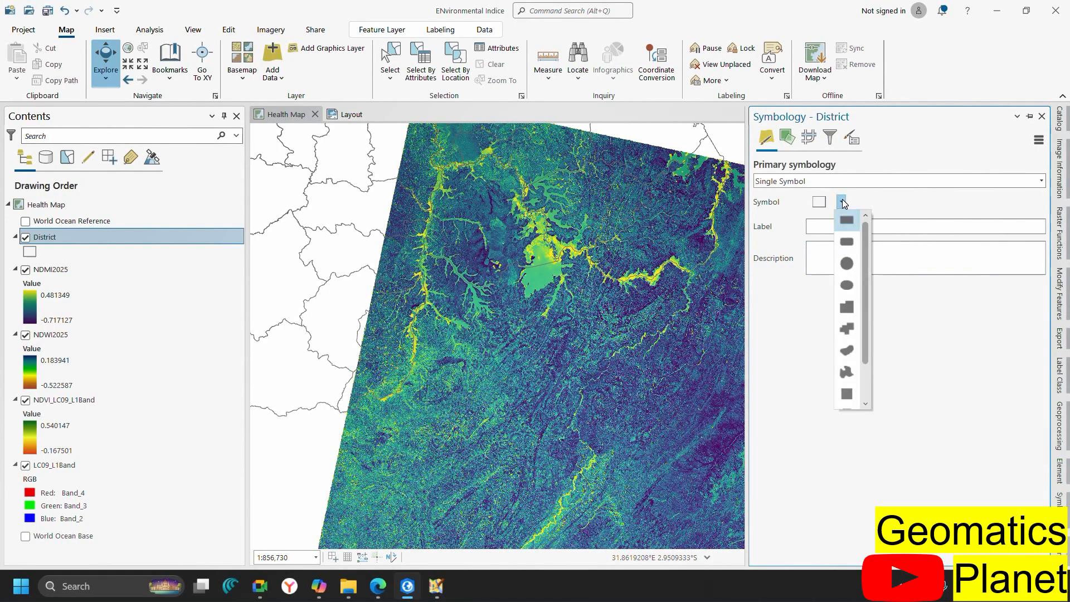
pyautogui.click(812, 204)
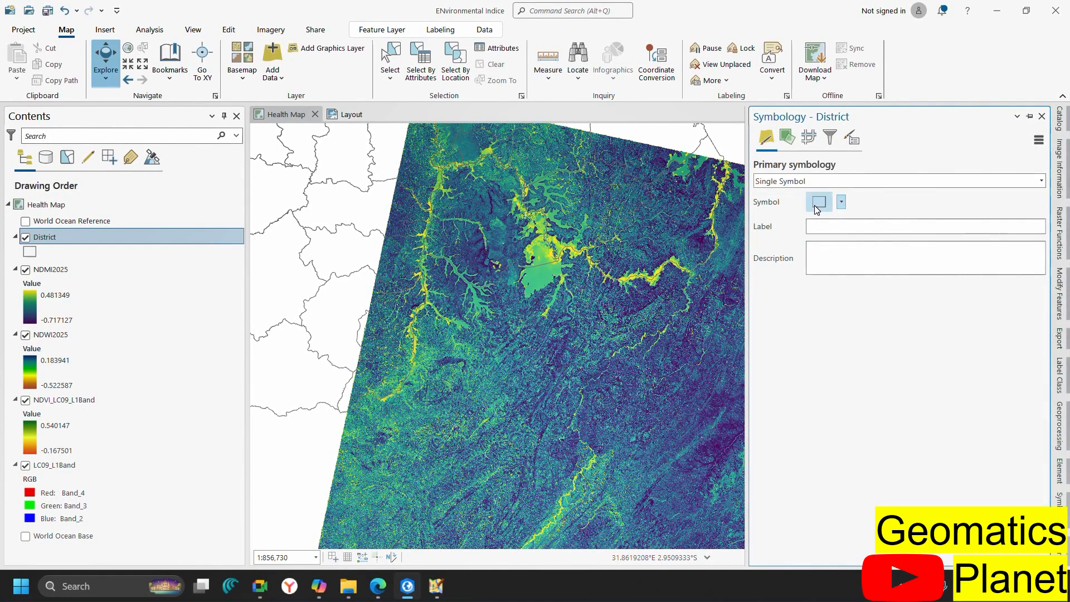
pyautogui.click(817, 204)
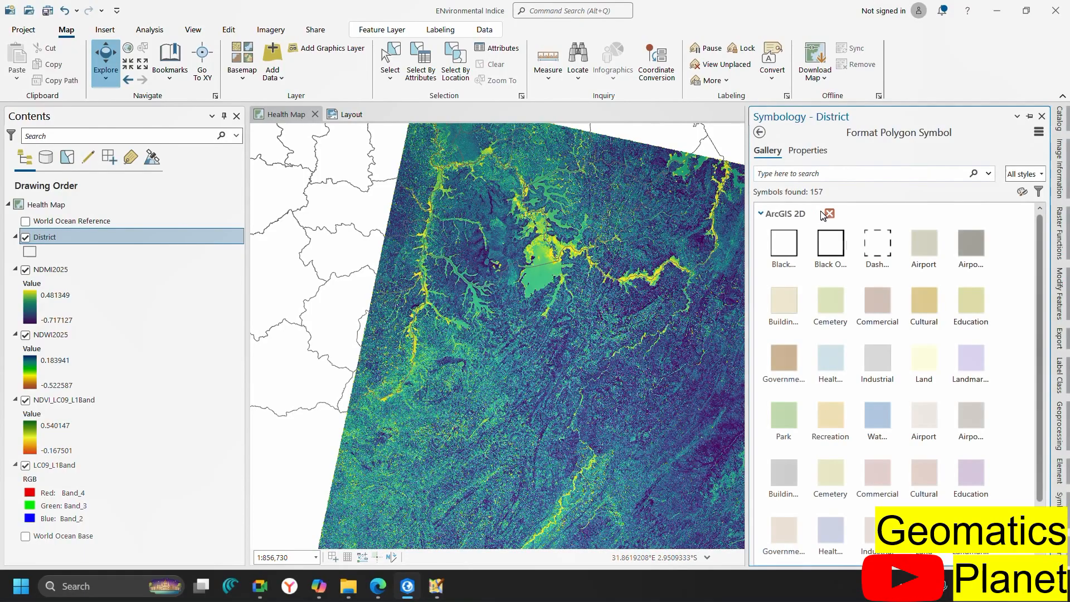
pyautogui.click(828, 249)
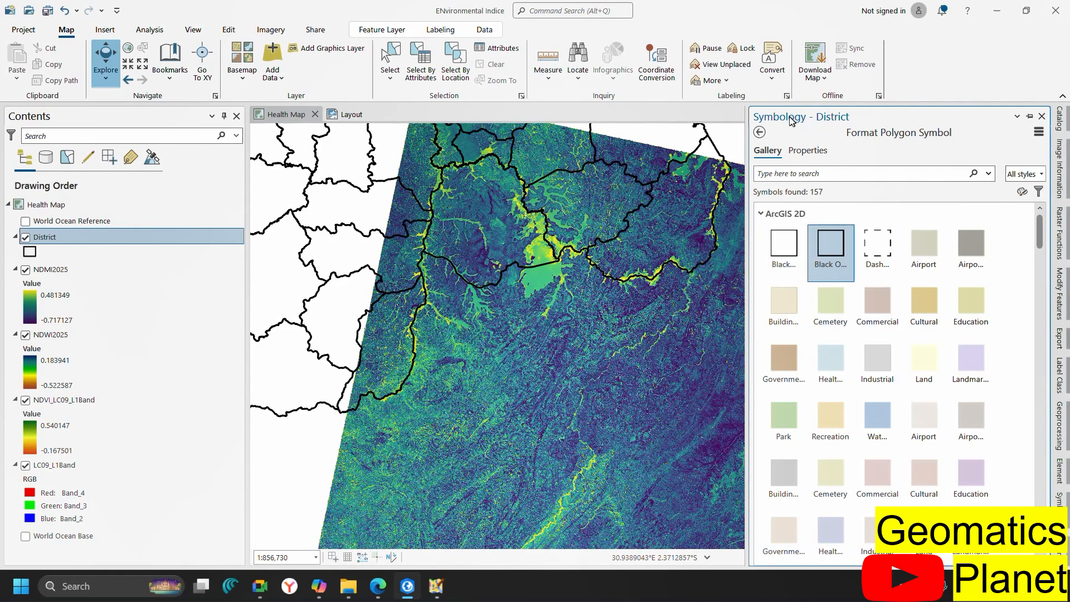
pyautogui.click(759, 133)
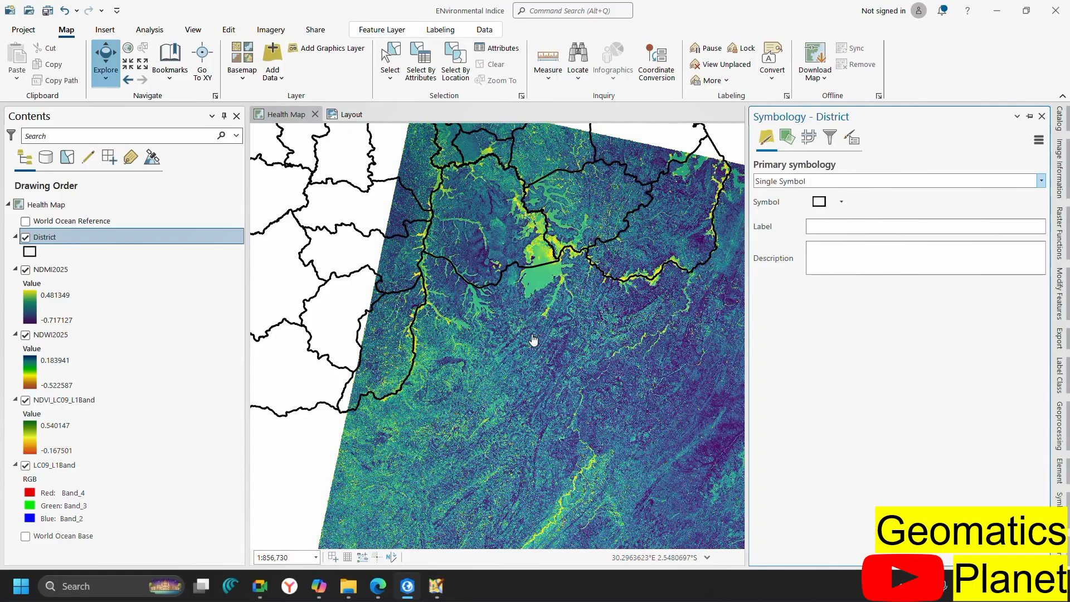
# Turn off NDMI2025, NDVI_LC09_L1Band and NDWI2025, then zoom the map
pyautogui.scroll(-1, 526, 252)
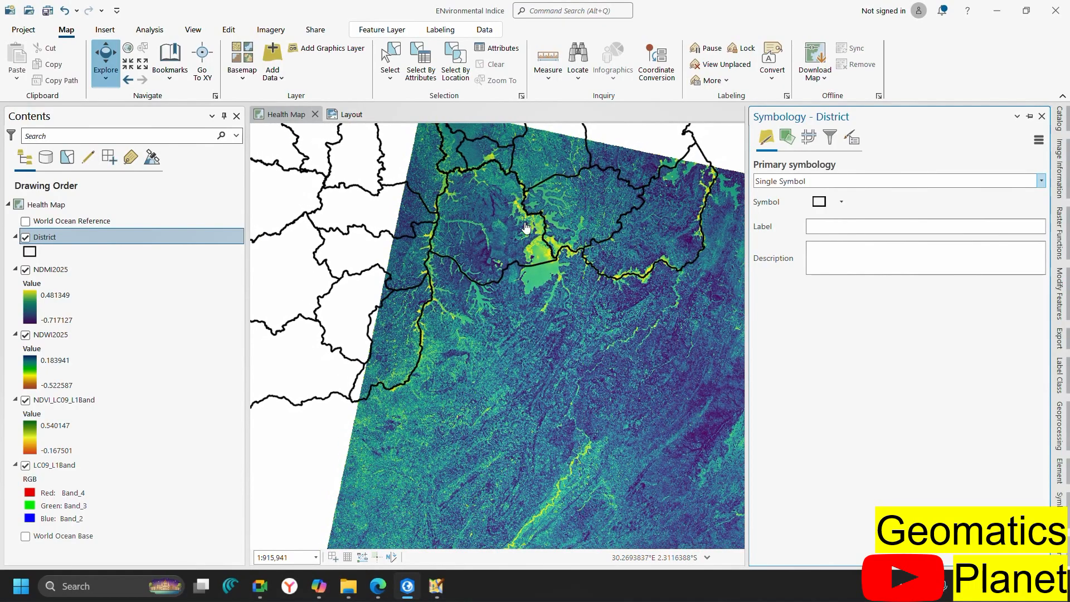
pyautogui.scroll(-2, 516, 173)
pyautogui.scroll(5, 533, 141)
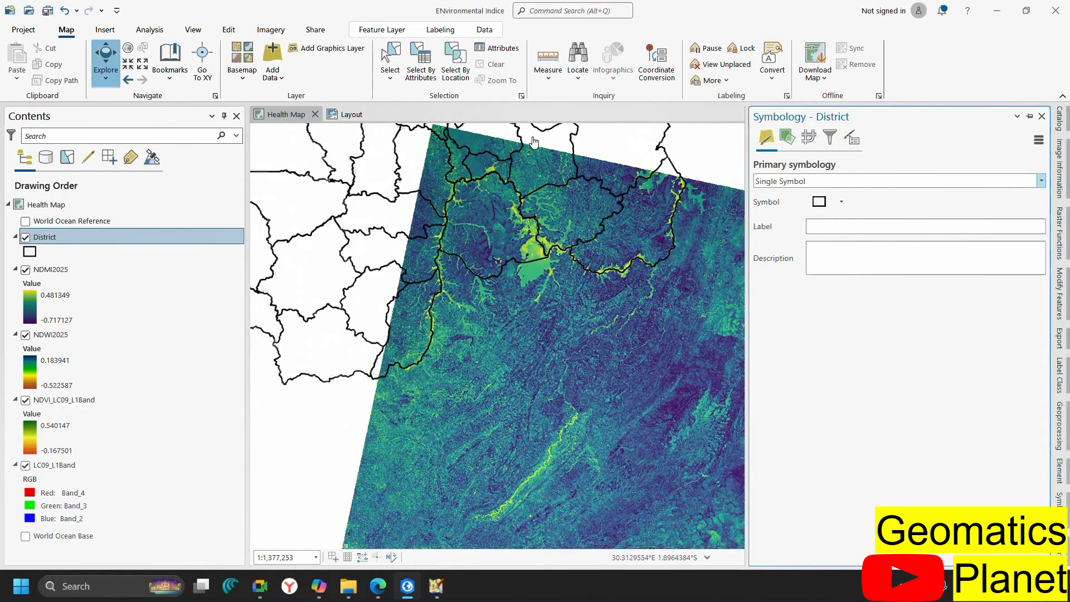
pyautogui.click(24, 271)
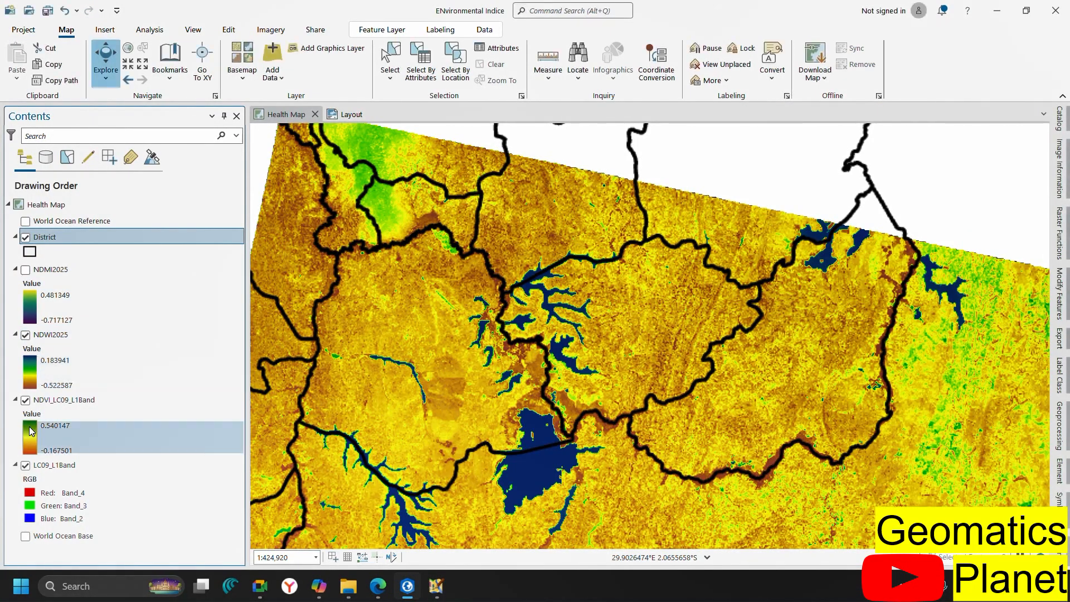
pyautogui.click(25, 400)
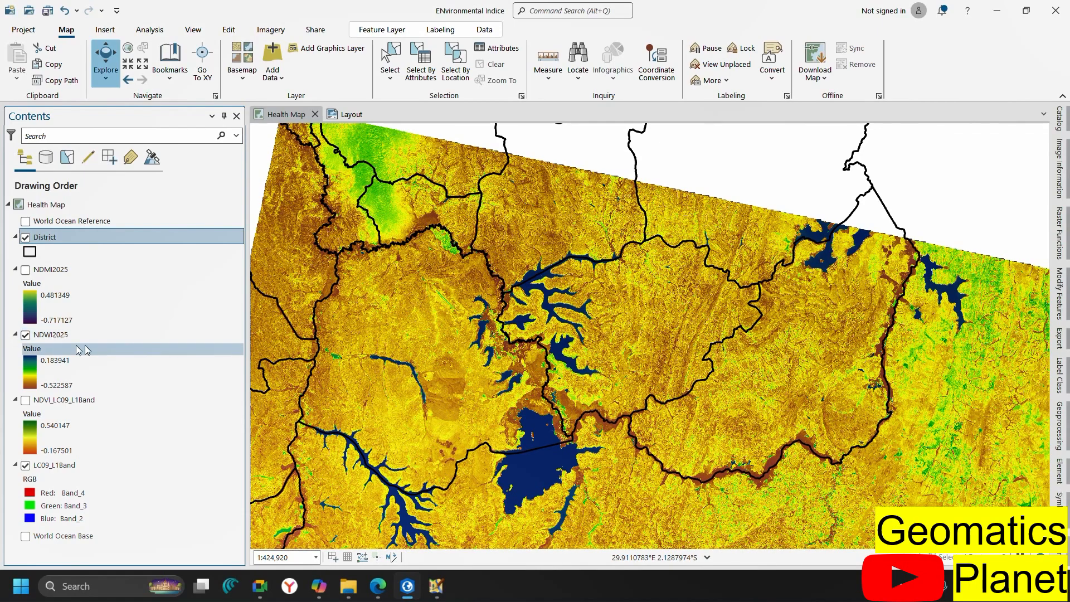
pyautogui.click(26, 335)
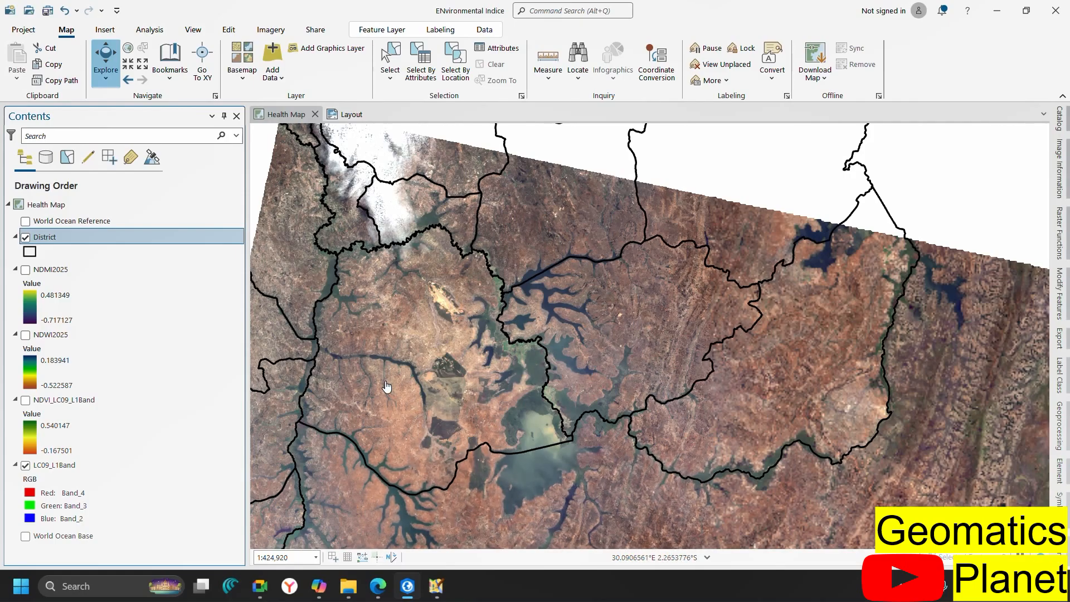
pyautogui.scroll(1, 386, 387)
pyautogui.scroll(4, 386, 386)
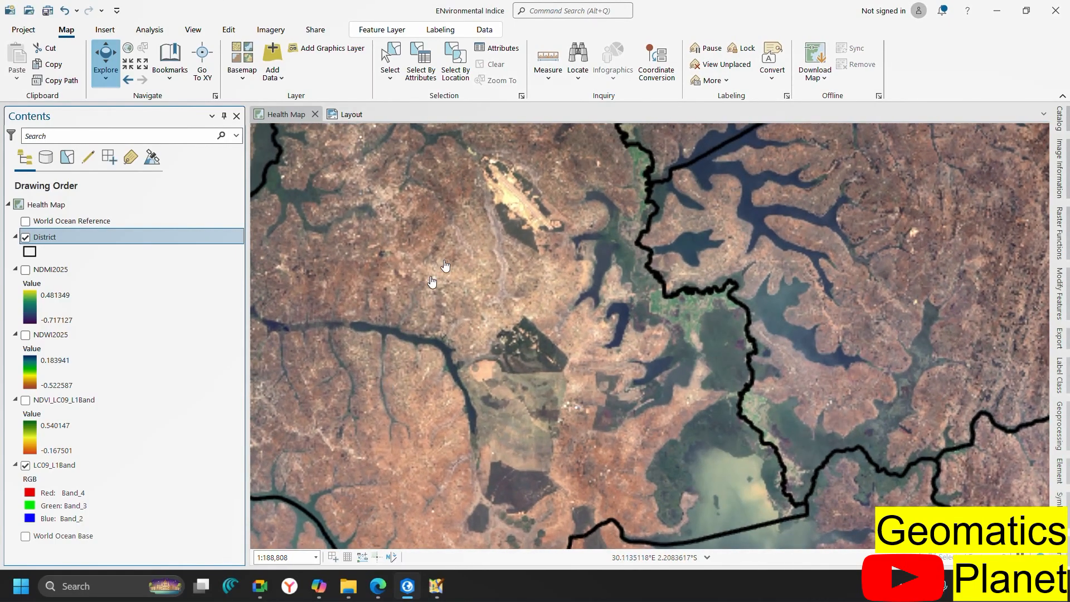
pyautogui.scroll(-1, 574, 393)
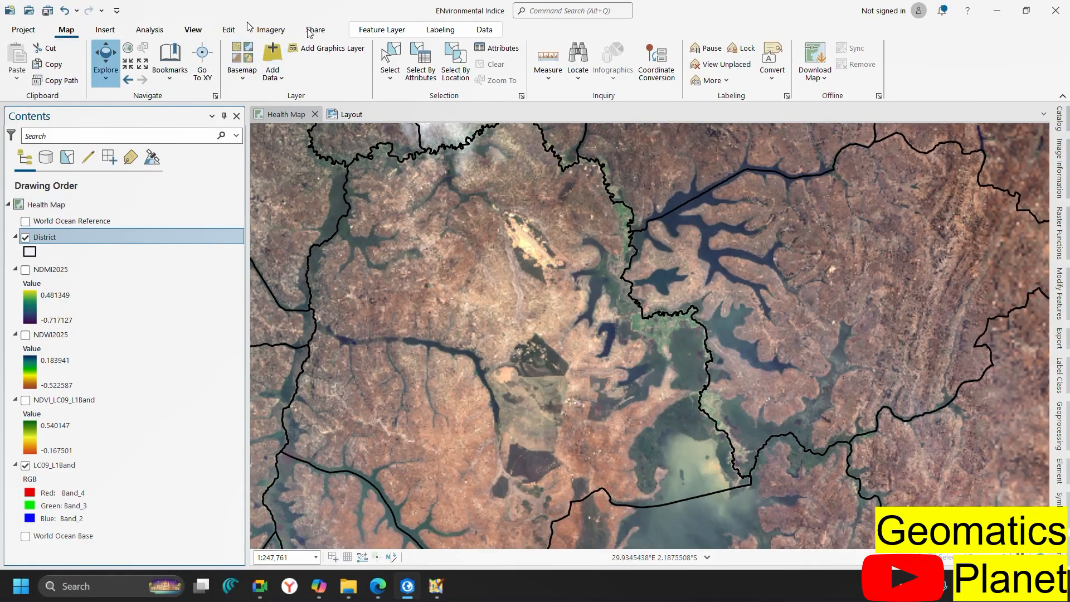
# Turn off LC09_L1Band and pick the central district polygon with the Select tool
pyautogui.click(399, 63)
pyautogui.click(517, 346)
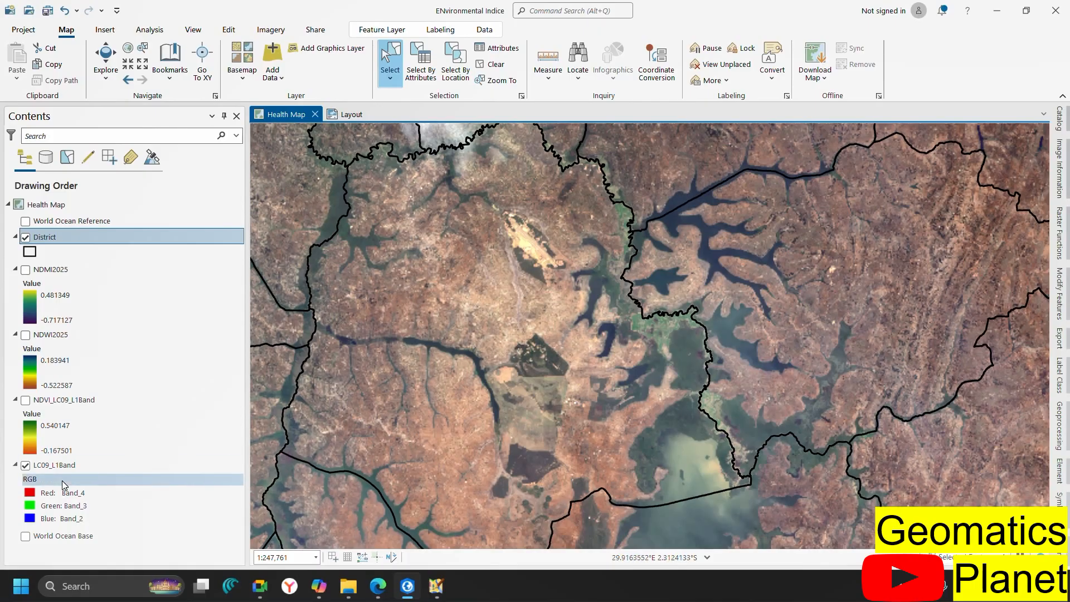
pyautogui.click(25, 464)
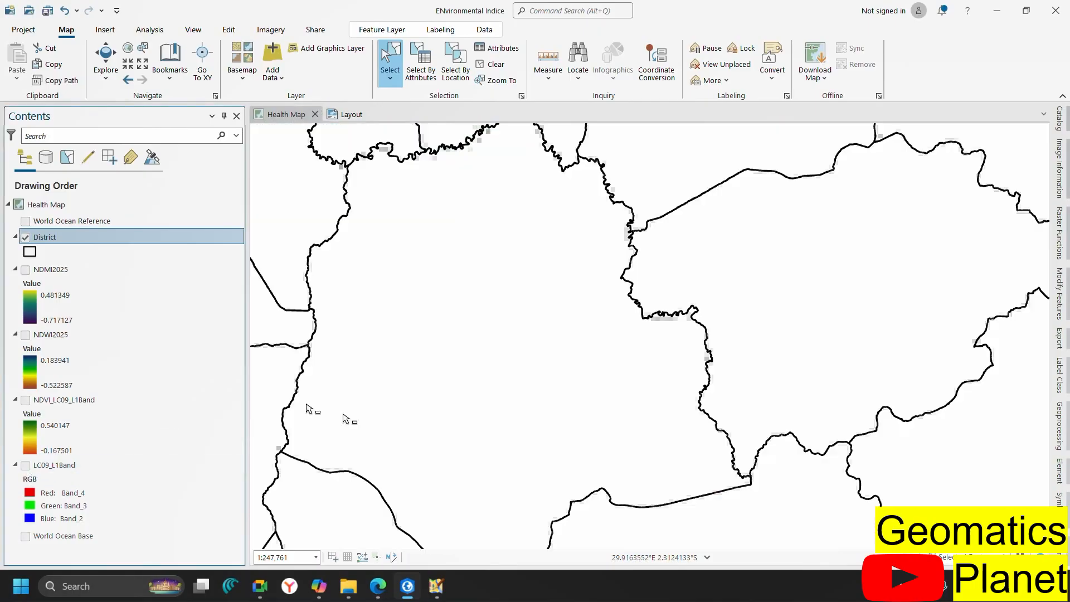
pyautogui.click(482, 362)
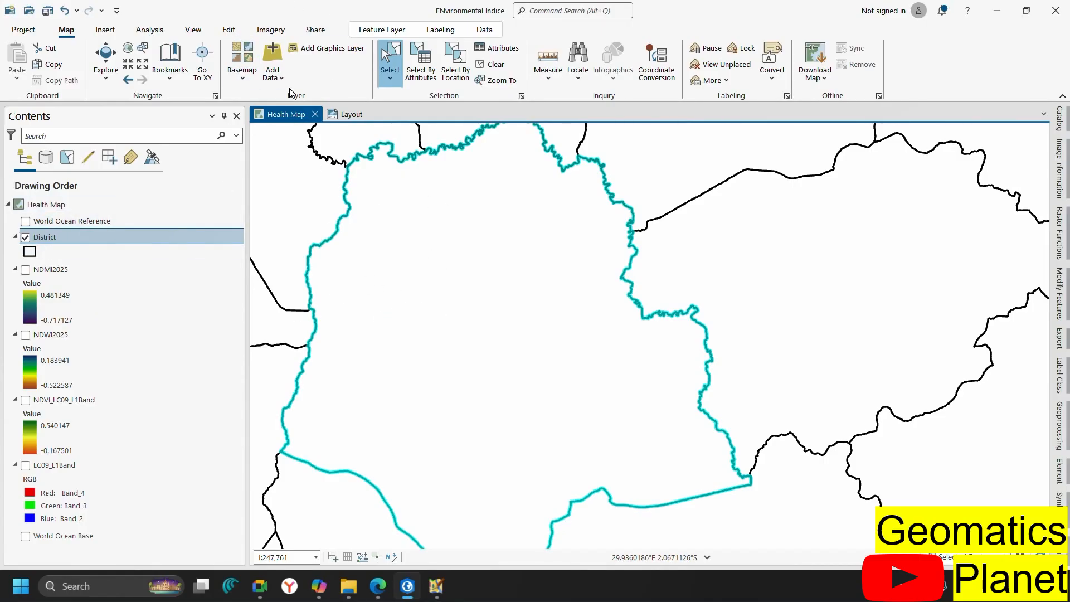
# Make a layer from the selected district and hide the full District layer
pyautogui.rightClick(57, 241)
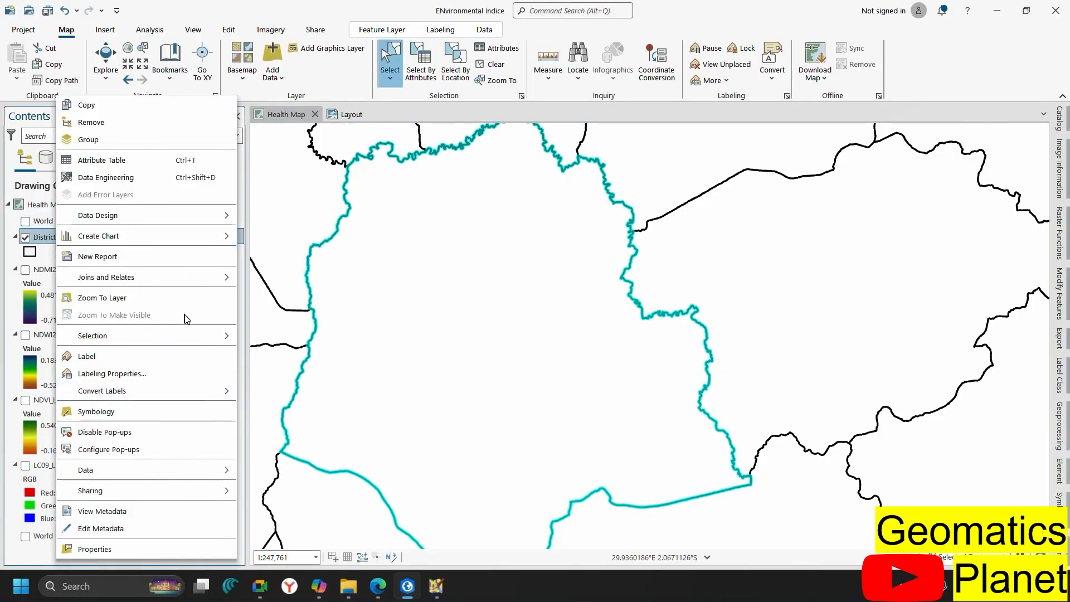
pyautogui.moveTo(220, 336)
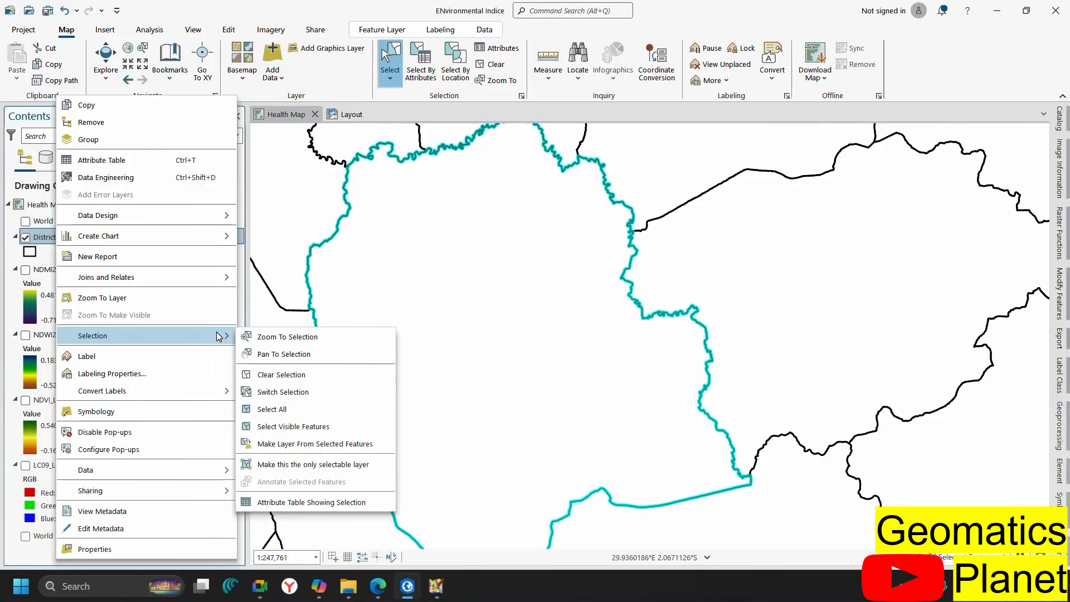
pyautogui.click(314, 444)
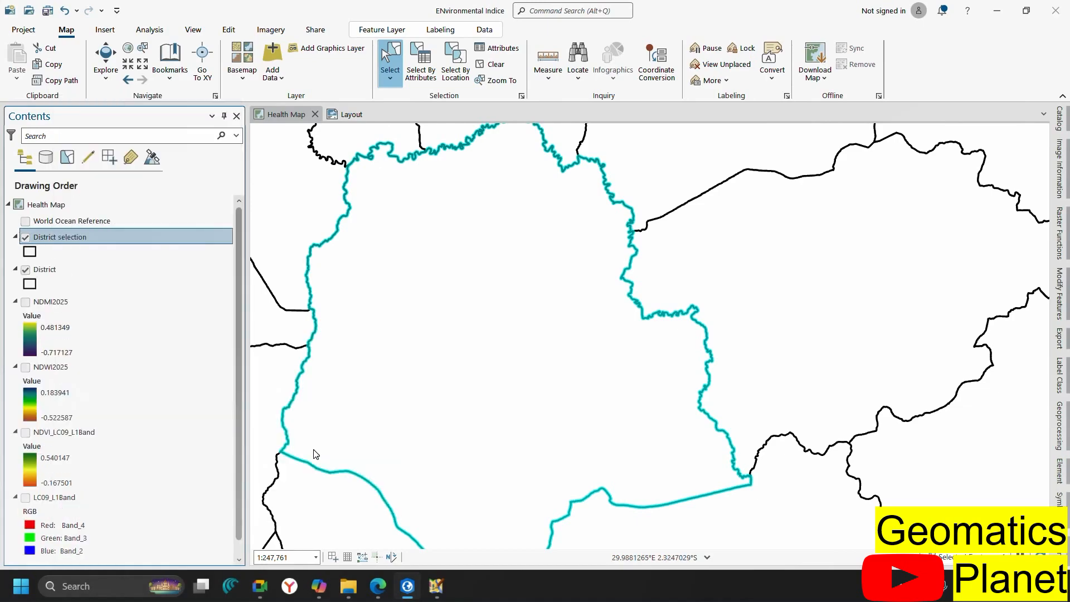
pyautogui.click(26, 270)
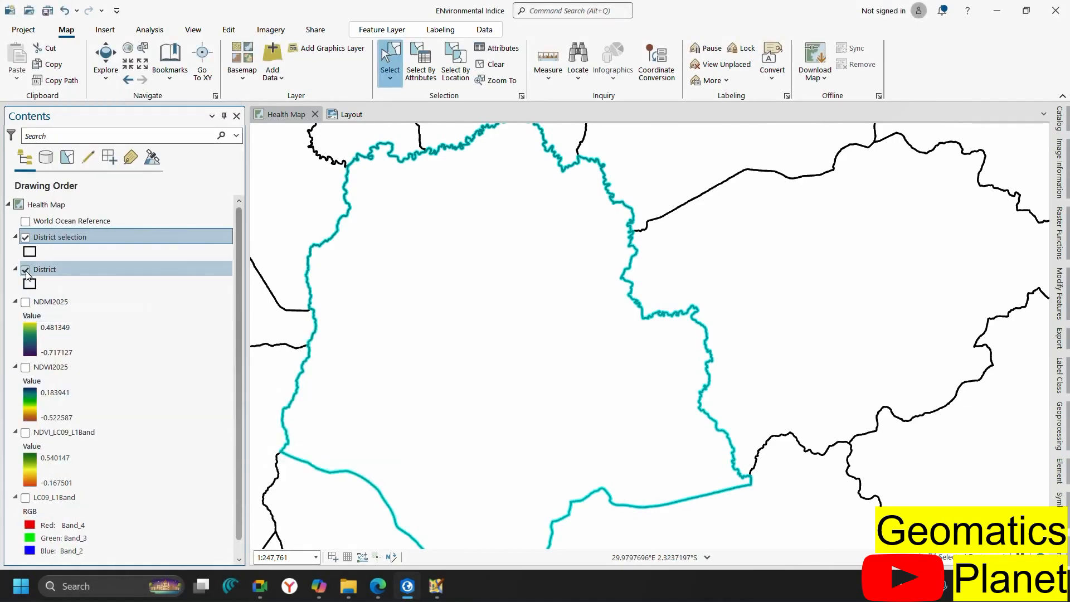
pyautogui.scroll(-1, 671, 401)
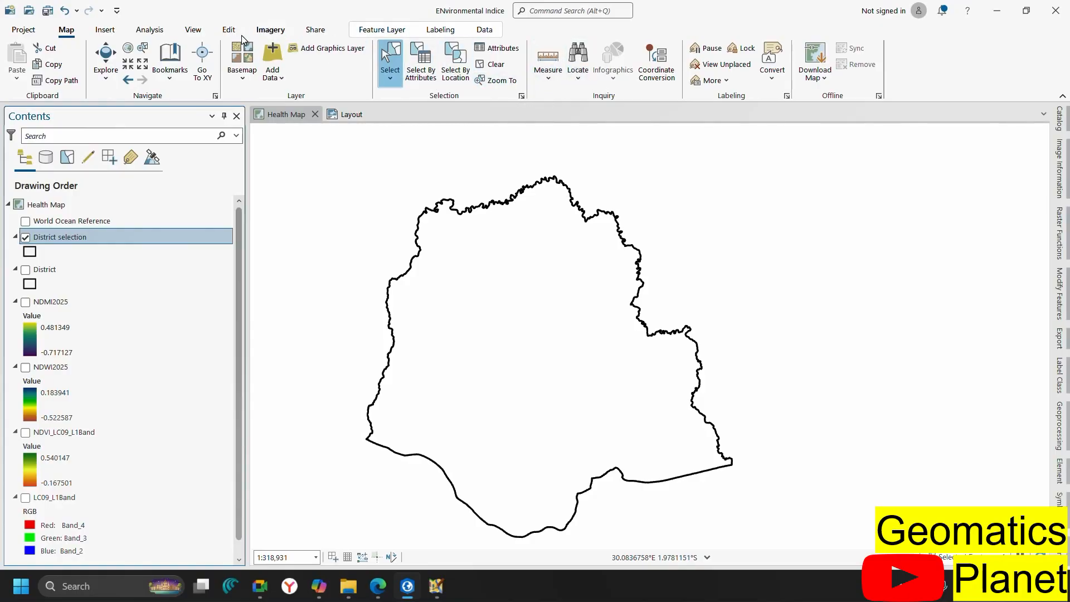
pyautogui.click(56, 305)
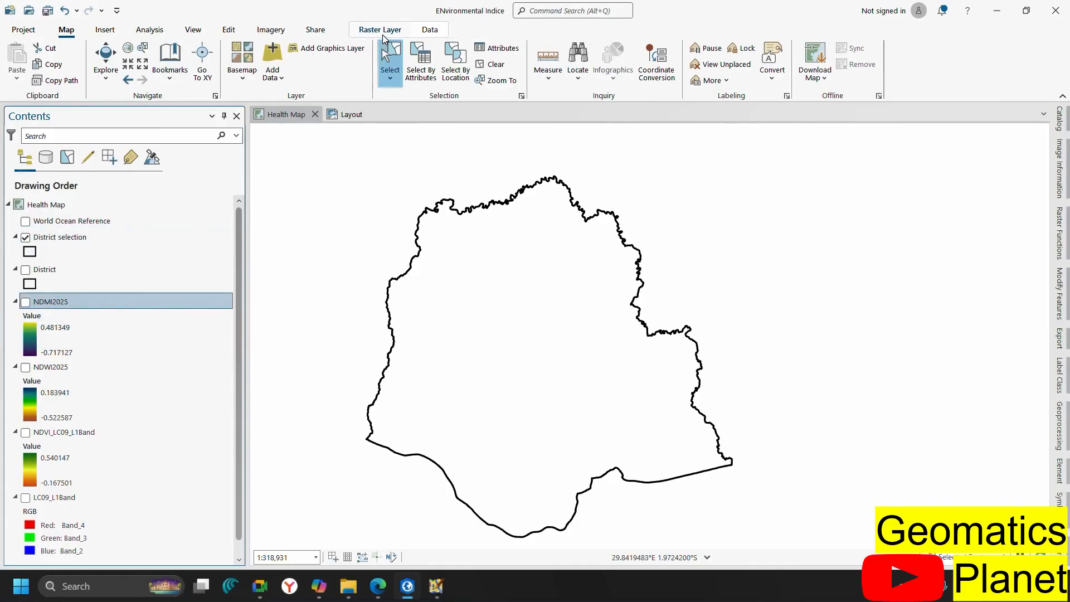
pyautogui.click(383, 37)
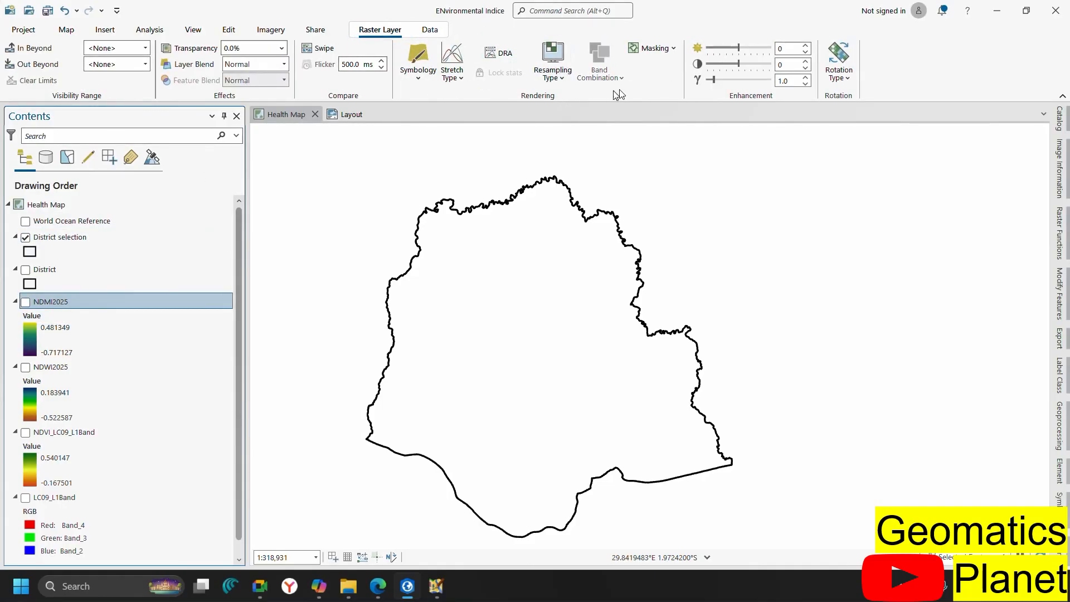
pyautogui.click(672, 50)
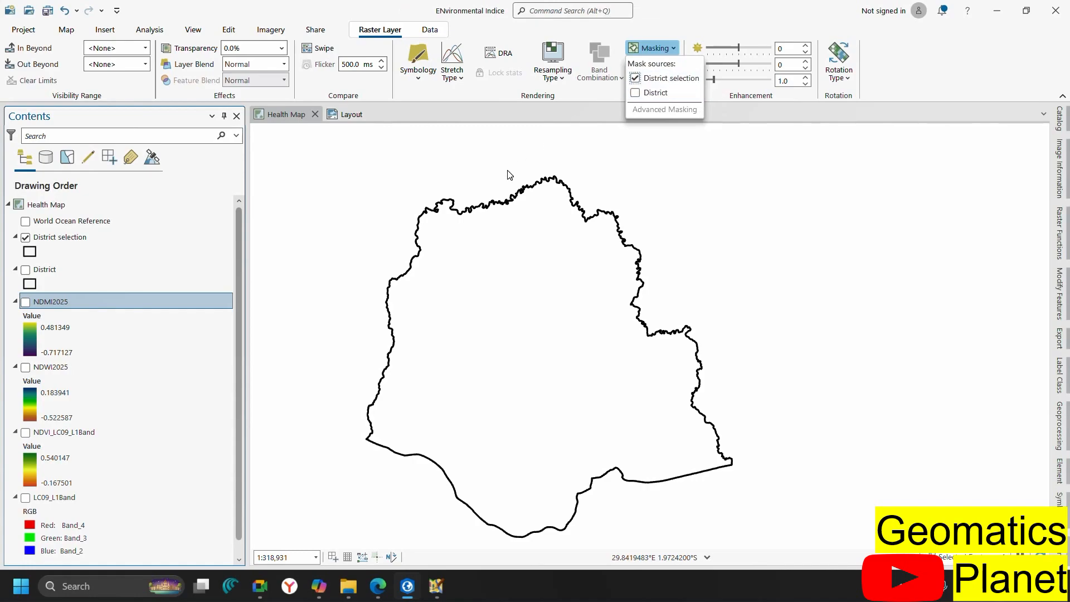
pyautogui.click(26, 303)
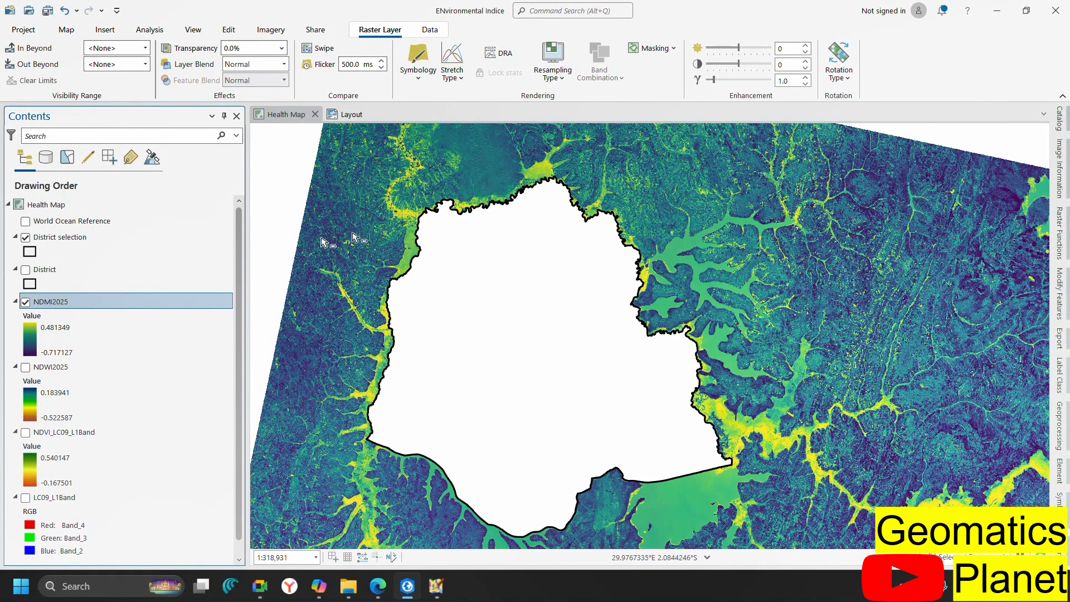
pyautogui.click(25, 238)
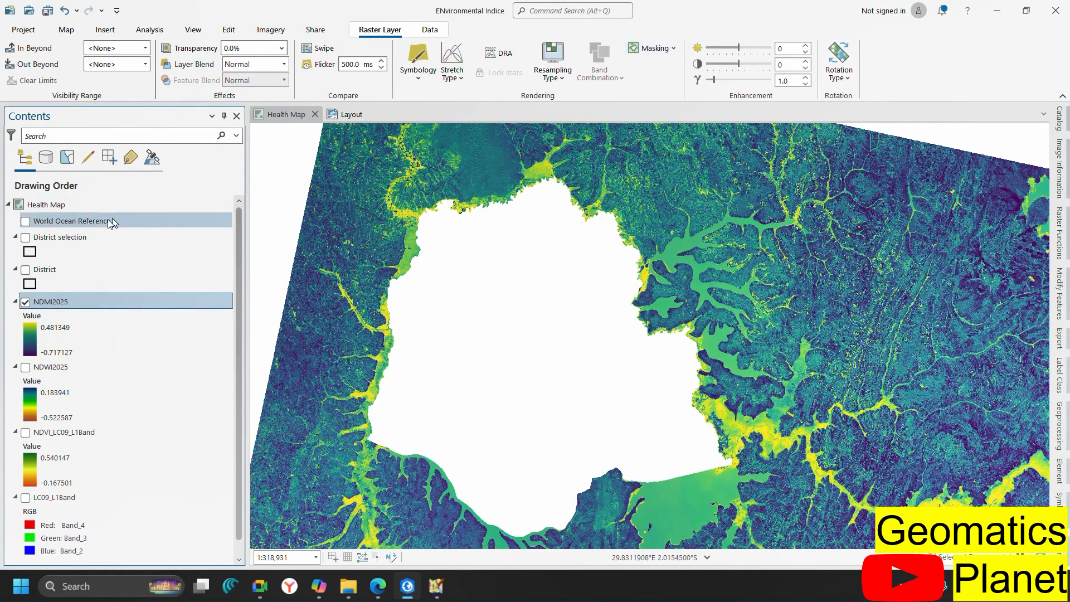
pyautogui.click(672, 50)
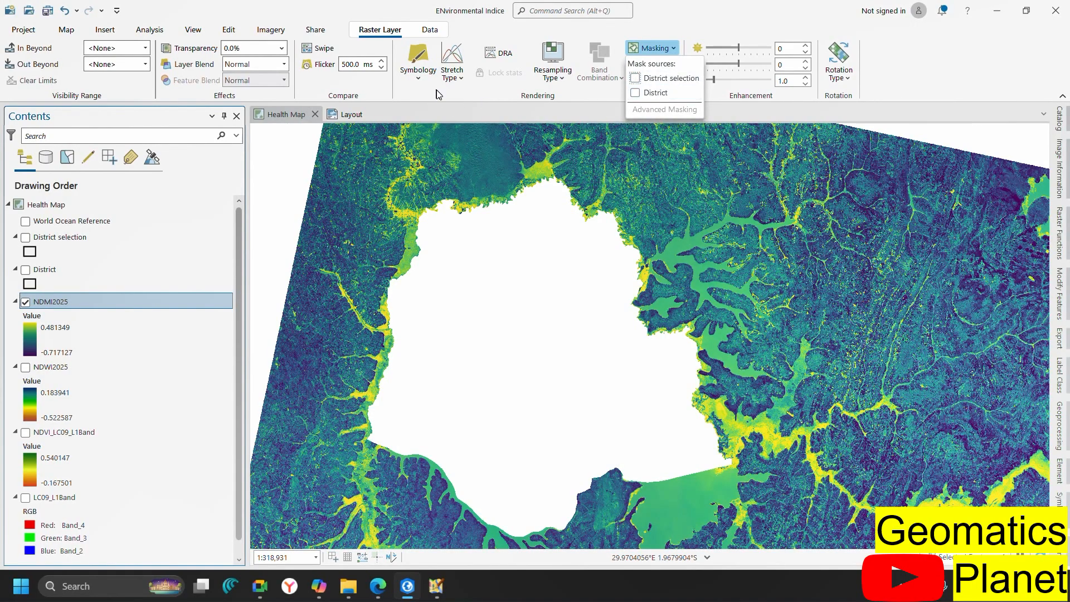
pyautogui.click(63, 305)
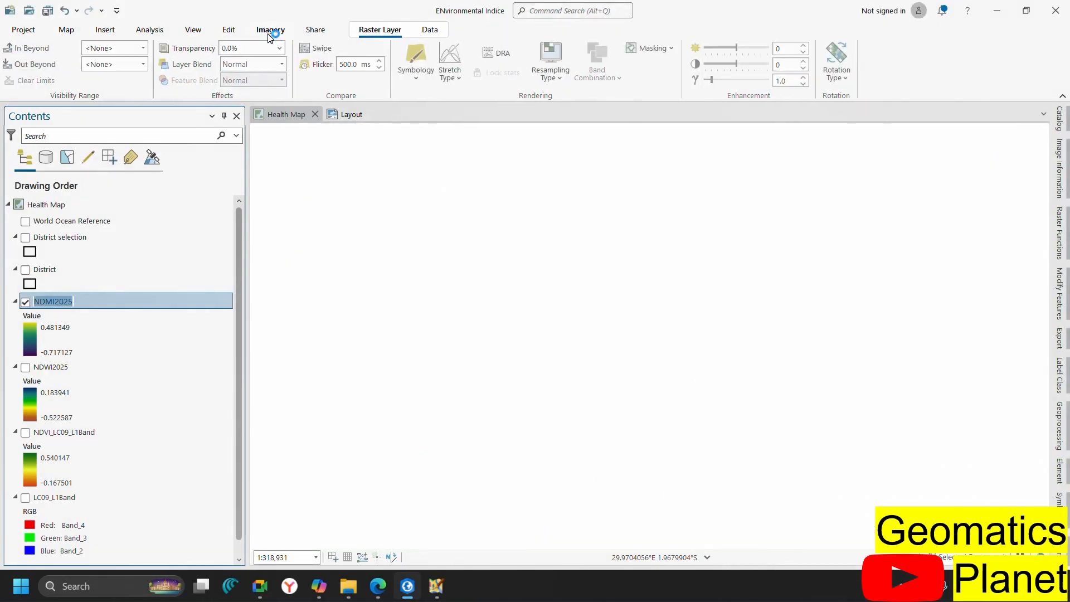
# Create Mask_NDMI2025 from NDMI2025 using Imagery > Process > Mask
pyautogui.click(271, 30)
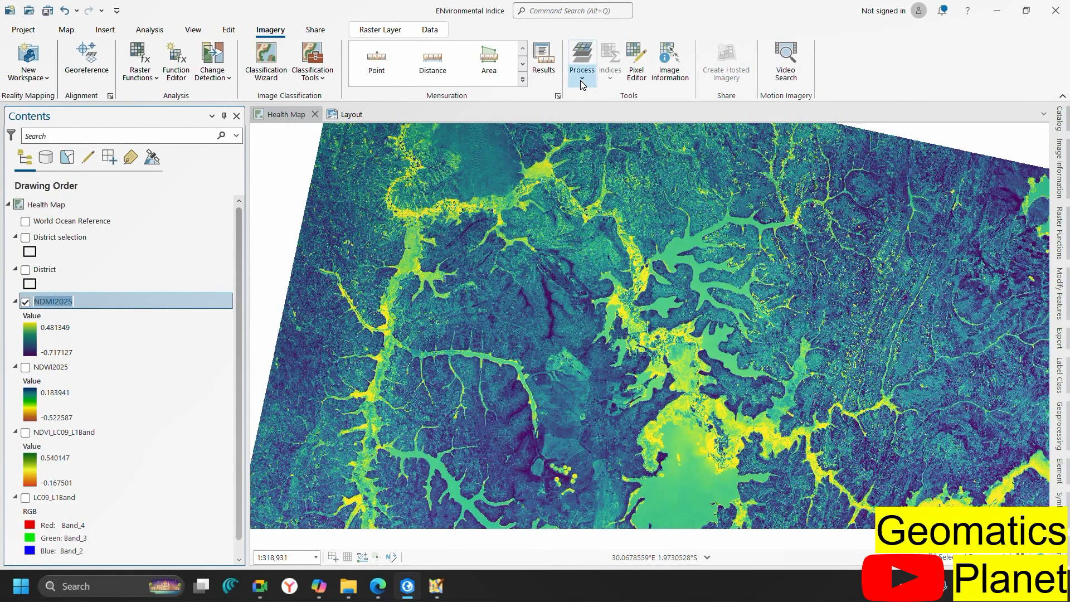
pyautogui.click(581, 82)
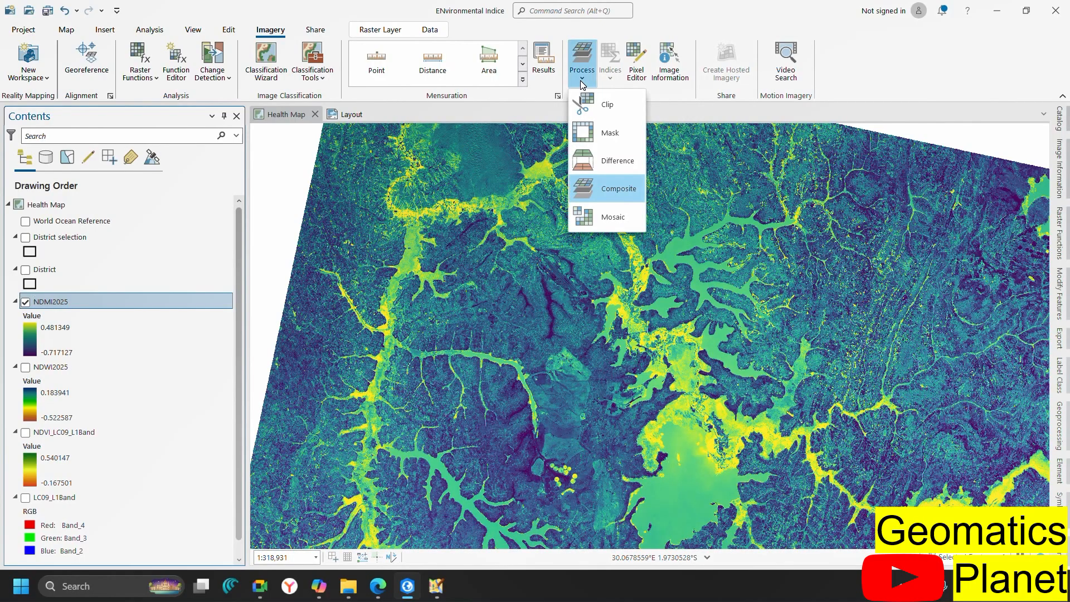
pyautogui.click(611, 133)
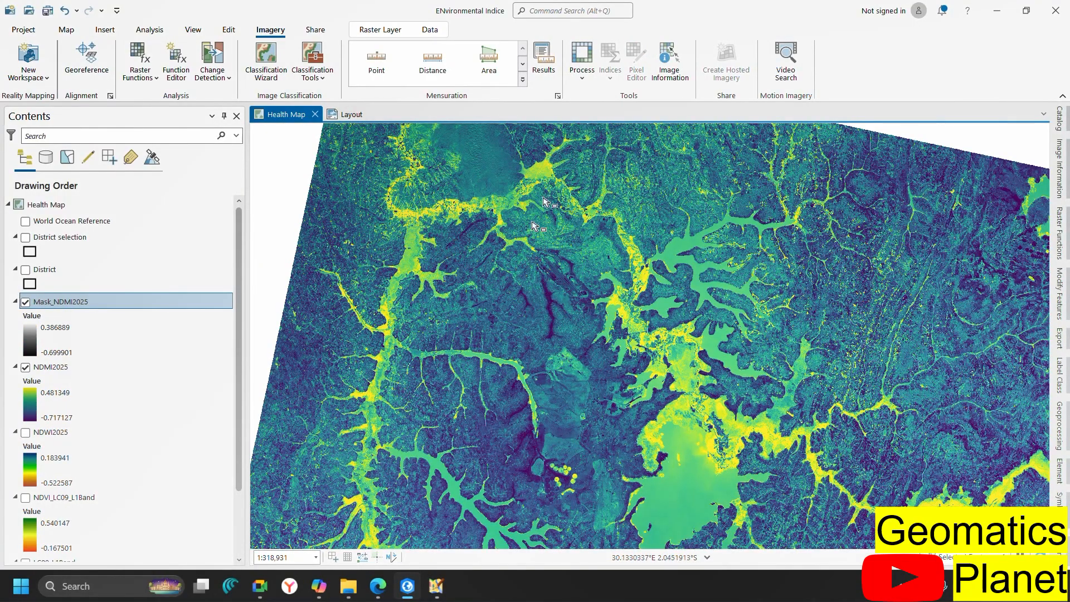
# Hide NDMI2025, leaving Mask_NDMI2025 visible
pyautogui.click(28, 370)
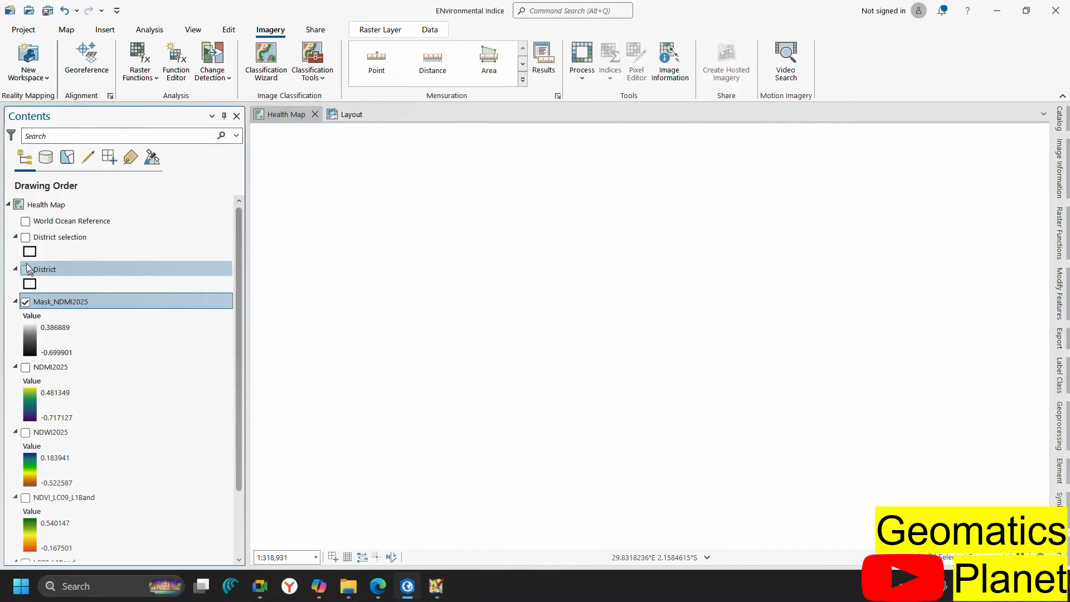
pyautogui.click(25, 302)
pyautogui.click(38, 303)
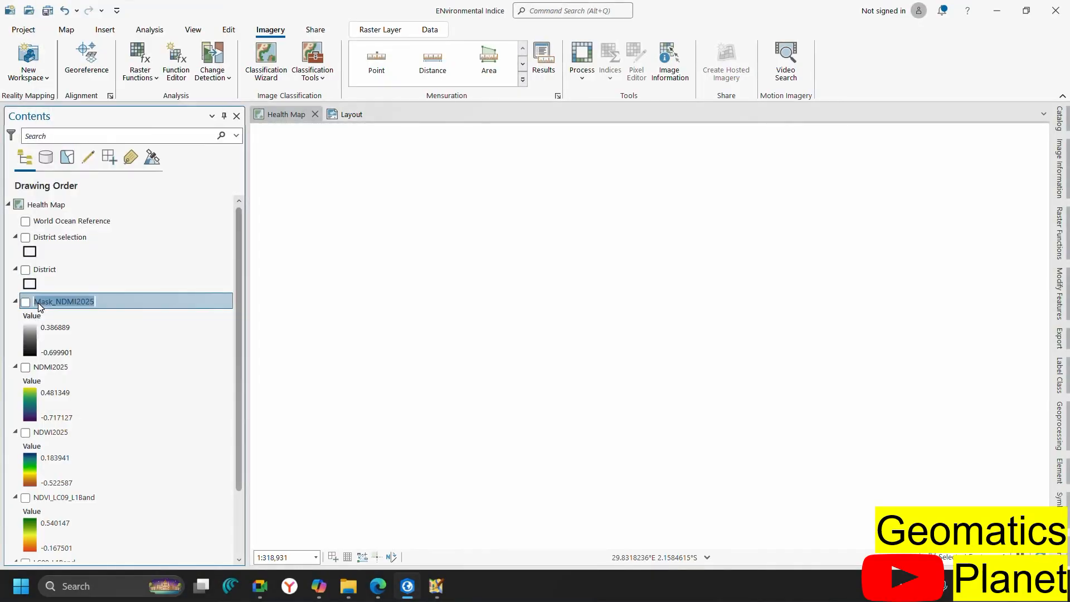
pyautogui.click(24, 302)
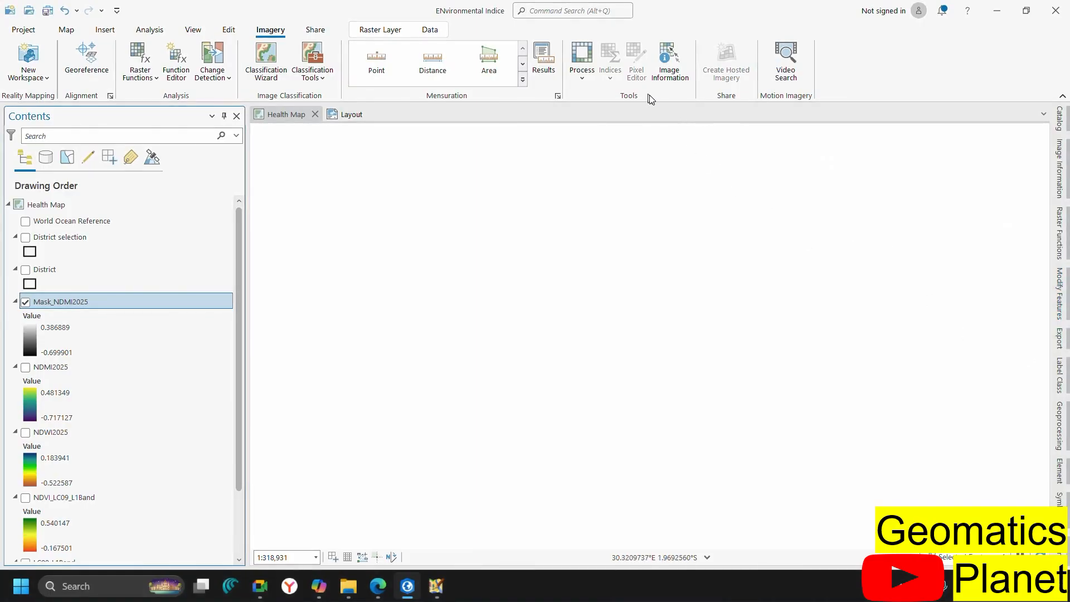
# Open Extract by Mask from Spatial Analyst Tools > Extraction in Geoprocessing
pyautogui.click(1059, 427)
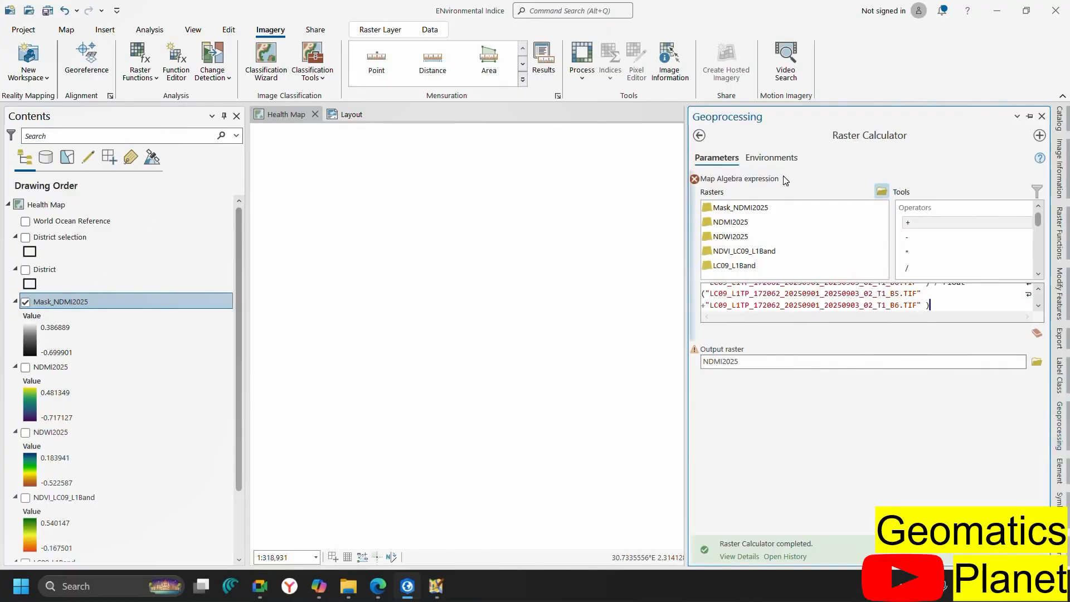
pyautogui.click(699, 135)
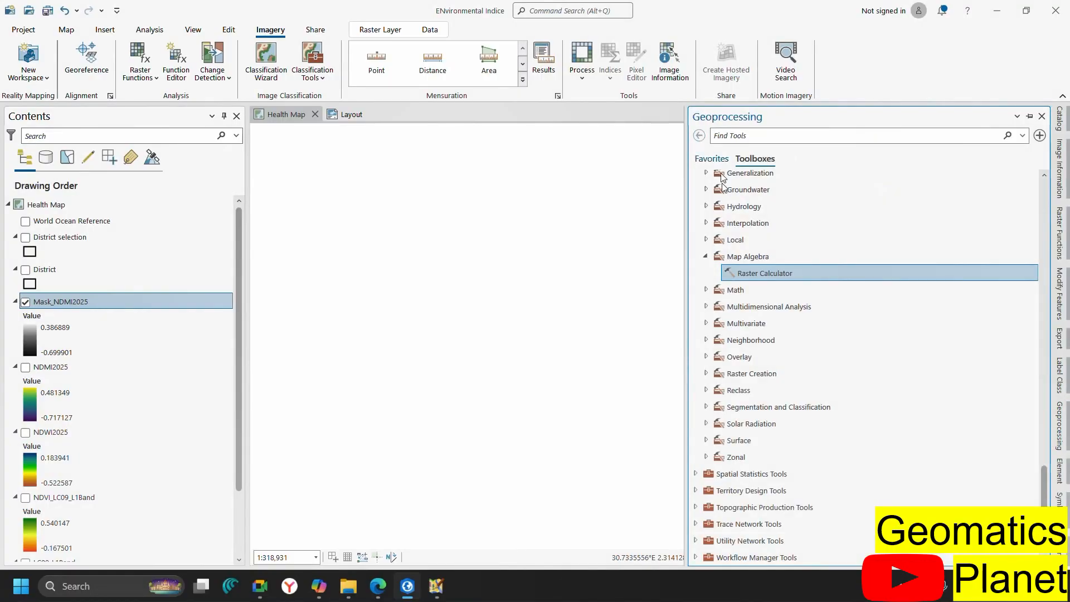
pyautogui.click(707, 257)
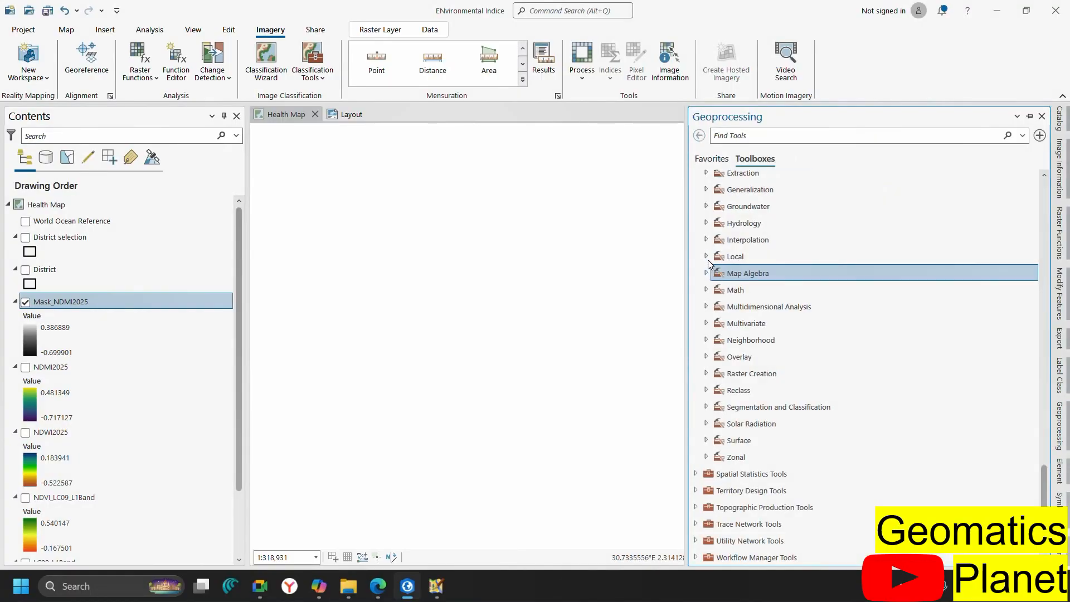
pyautogui.scroll(12, 721, 354)
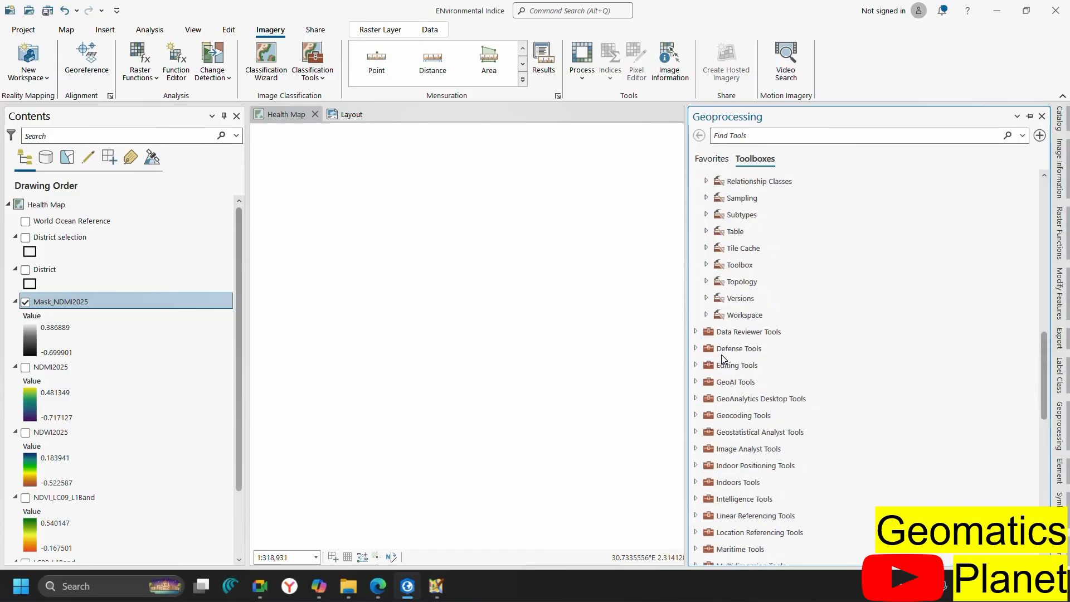
pyautogui.scroll(8, 721, 354)
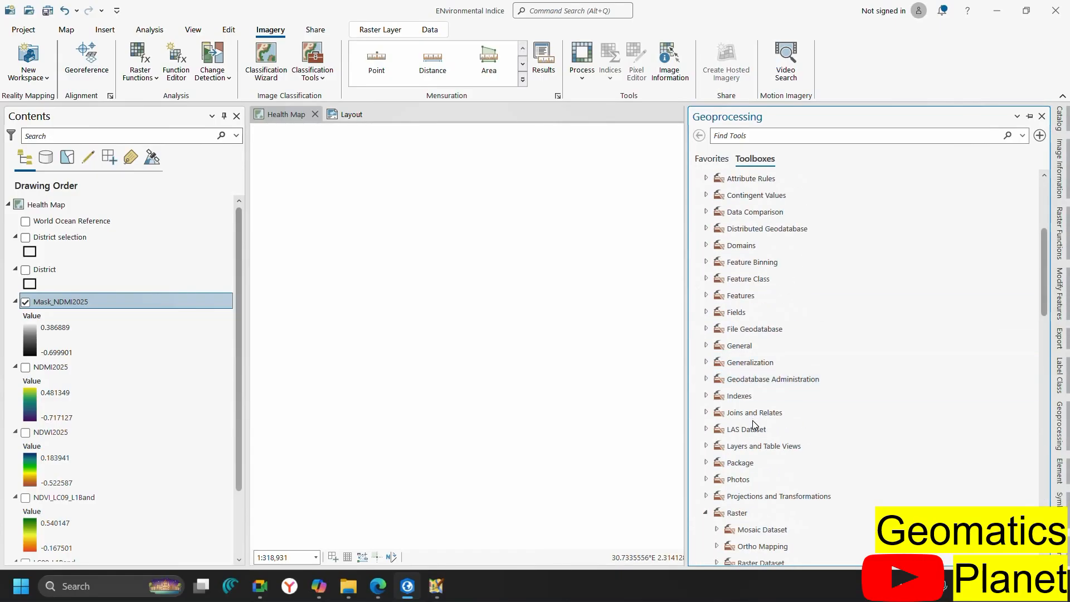
pyautogui.scroll(-15, 729, 365)
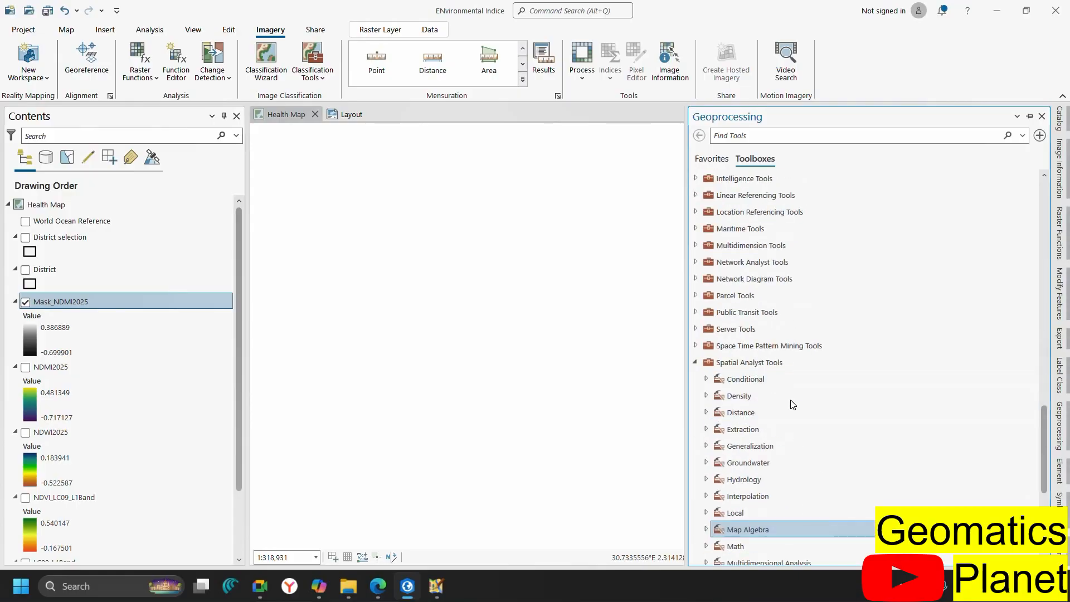
pyautogui.scroll(-5, 791, 404)
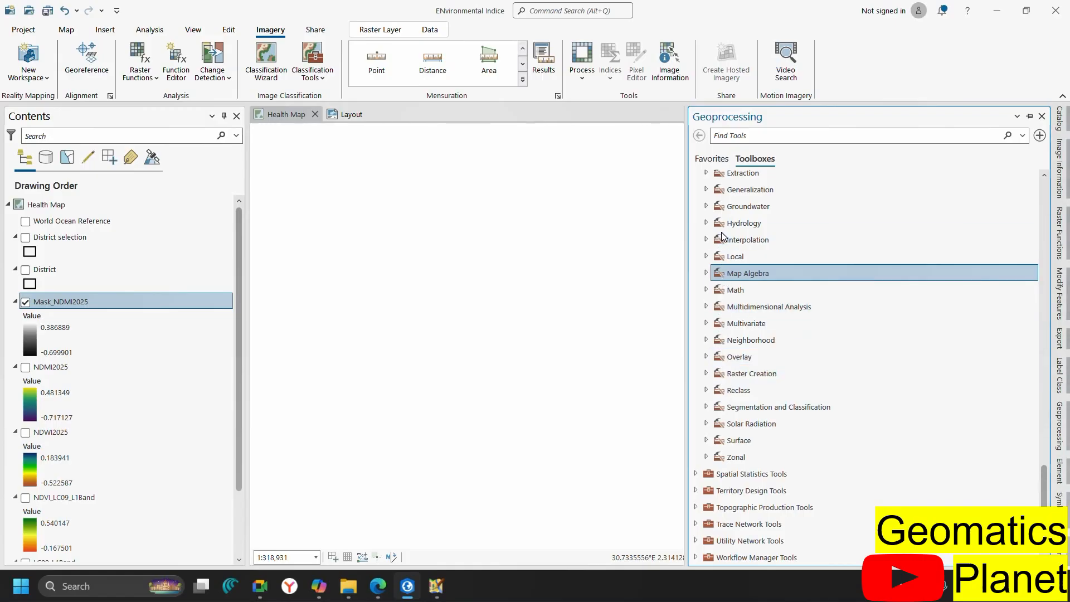
pyautogui.scroll(1, 723, 237)
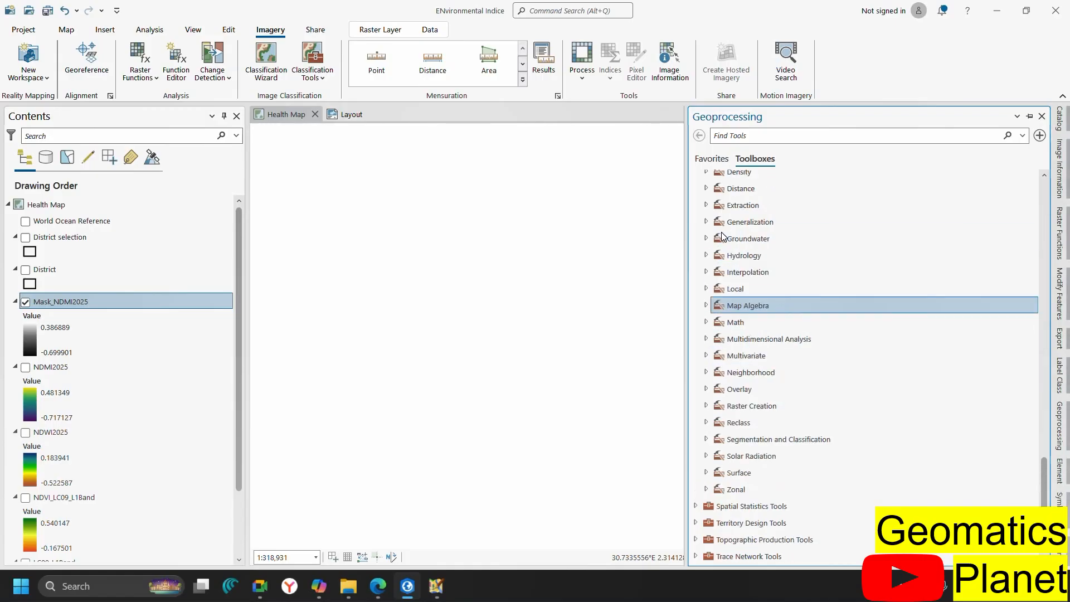
pyautogui.click(706, 206)
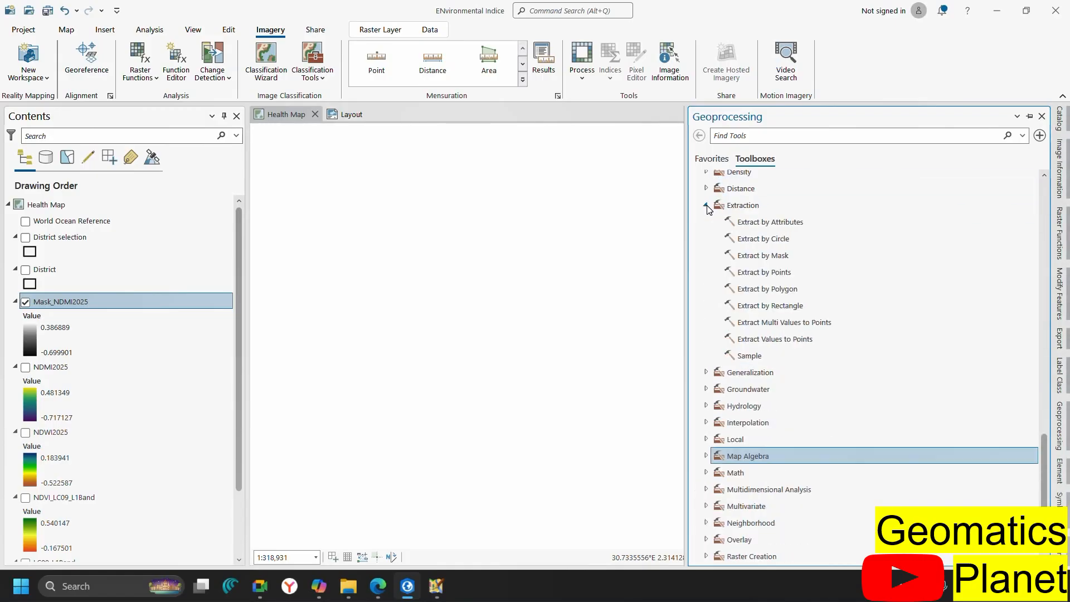
pyautogui.click(760, 255)
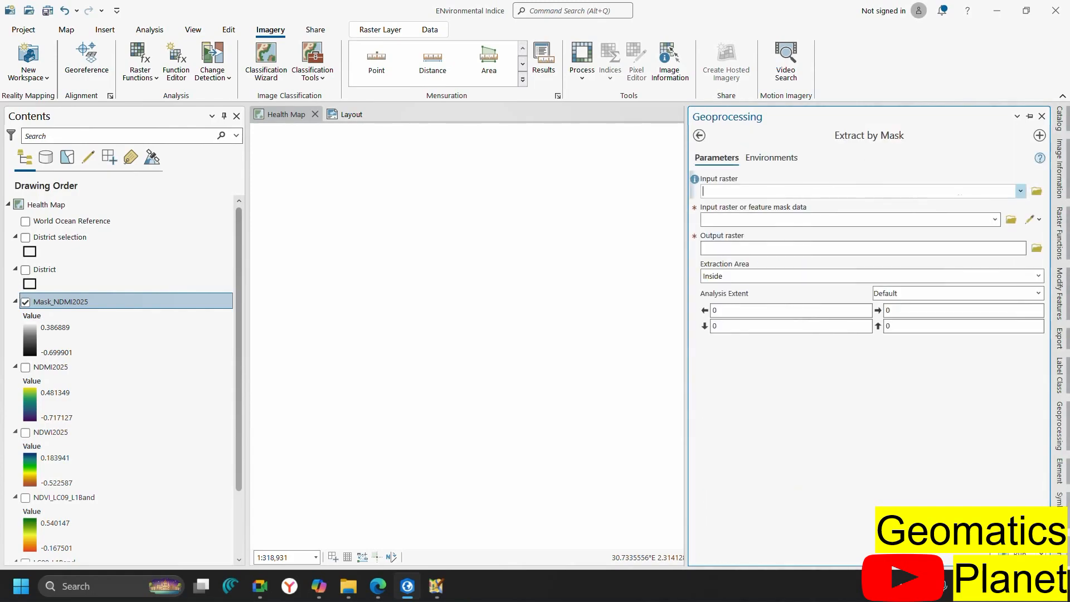
# Run Extract by Mask on NDMI2025 with District selection as mask, output Extract_NDMI2025
pyautogui.click(1020, 191)
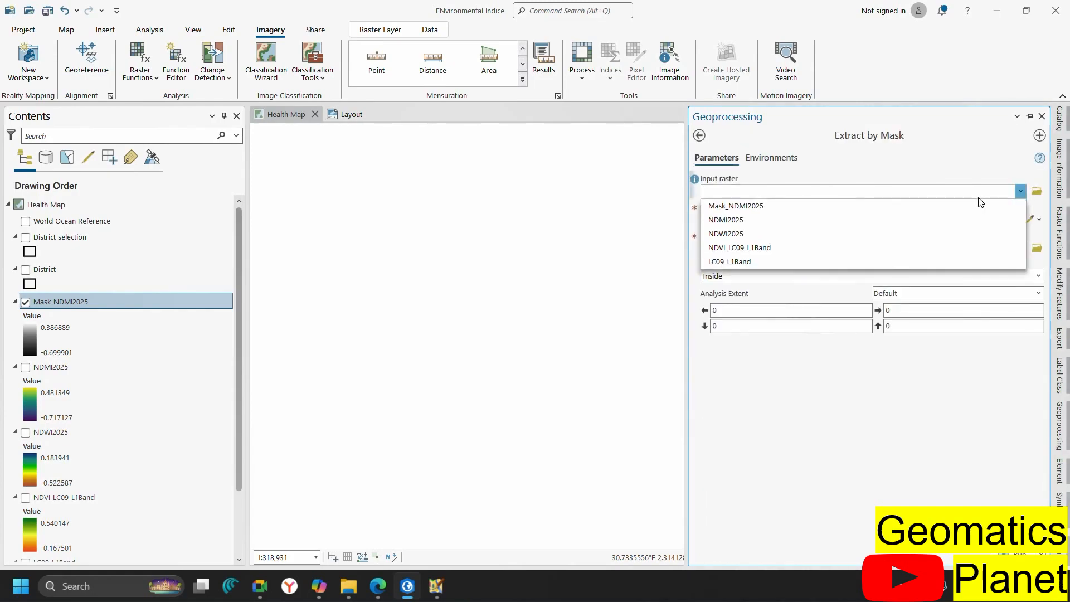
pyautogui.click(784, 206)
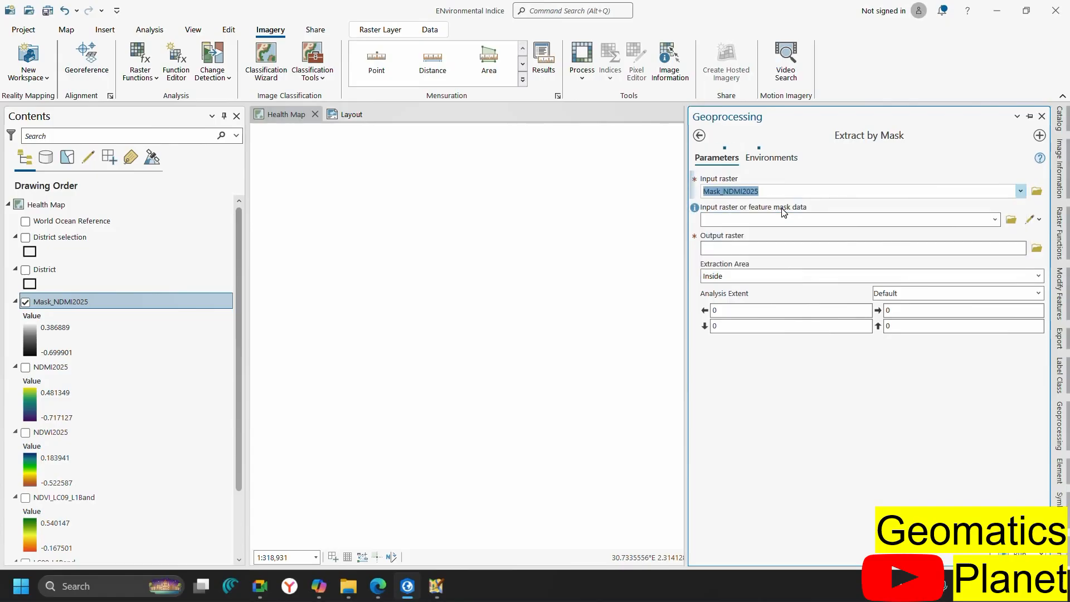
pyautogui.click(1020, 191)
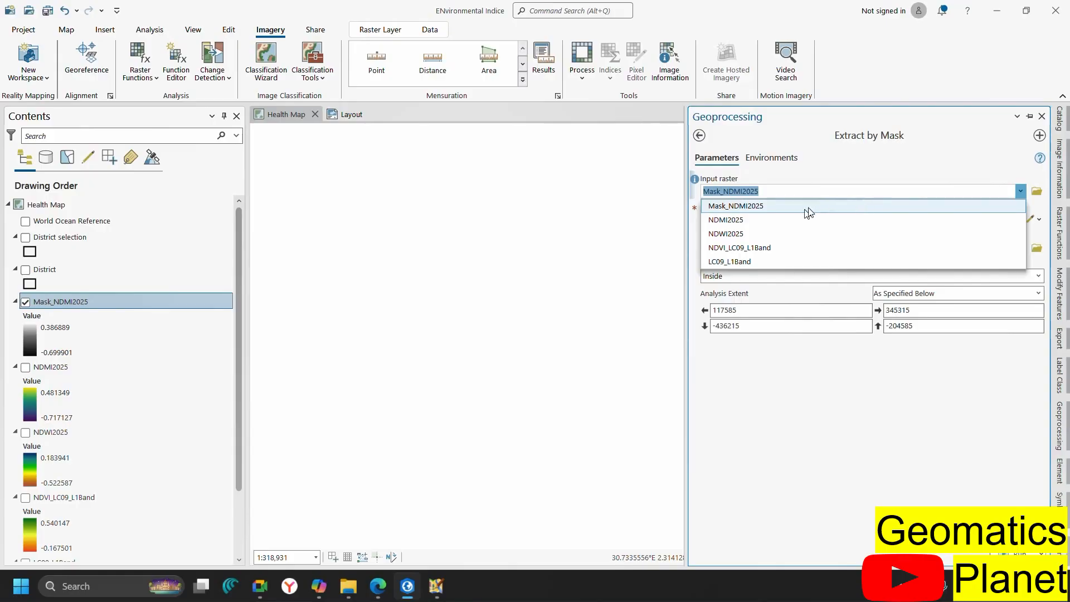
pyautogui.click(774, 221)
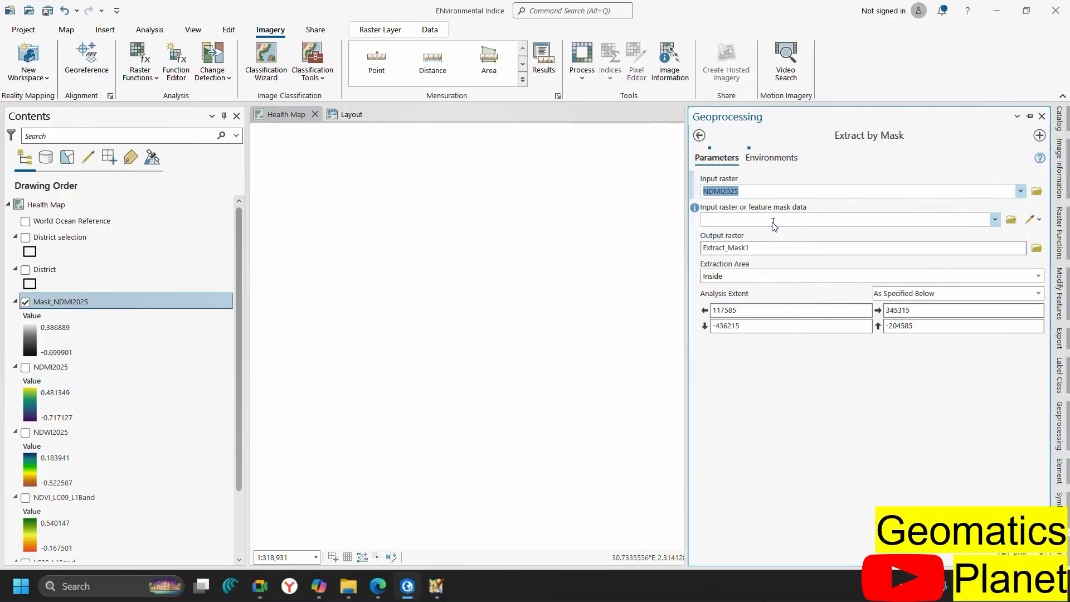
pyautogui.click(994, 219)
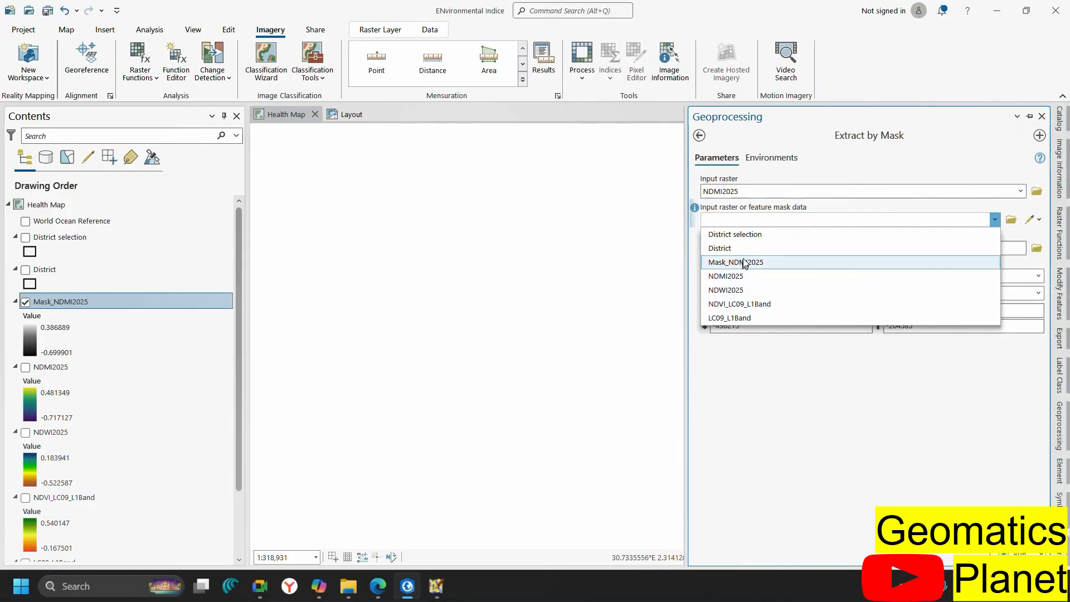
pyautogui.click(739, 235)
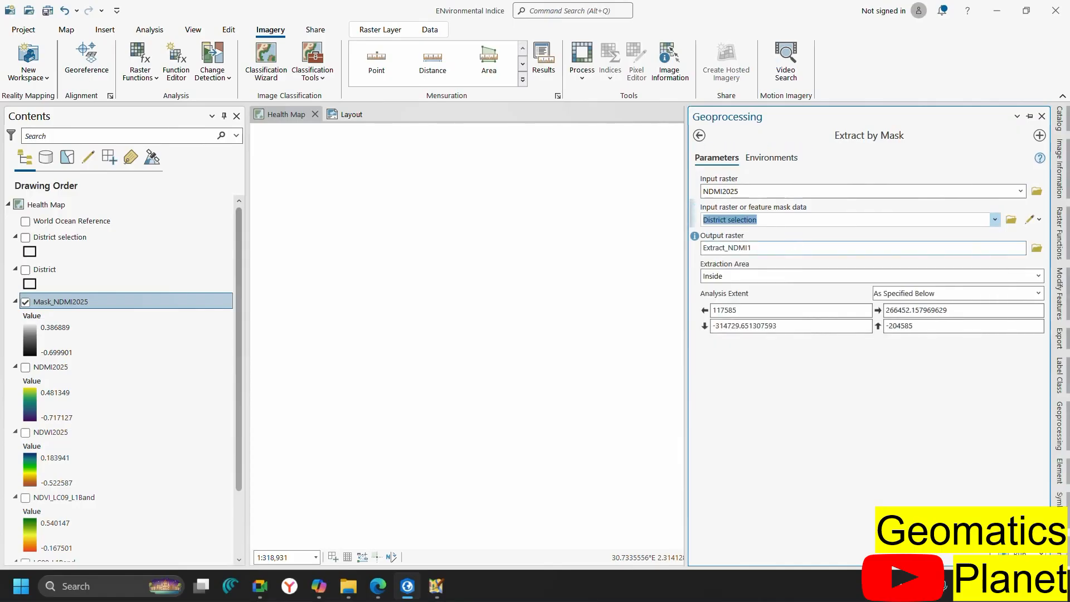
pyautogui.click(786, 249)
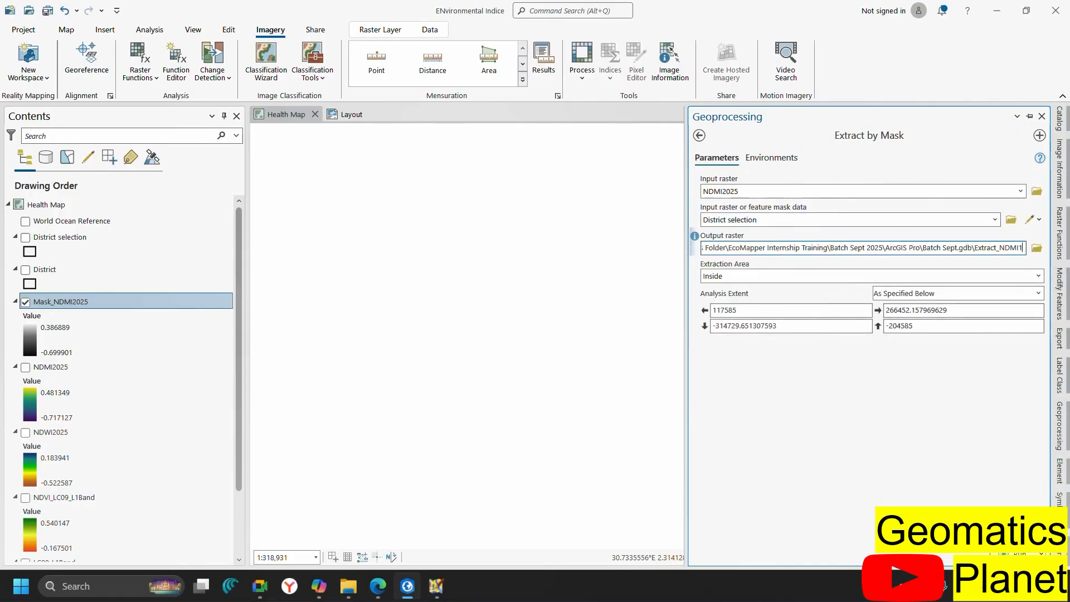
pyautogui.press('BackSpace')
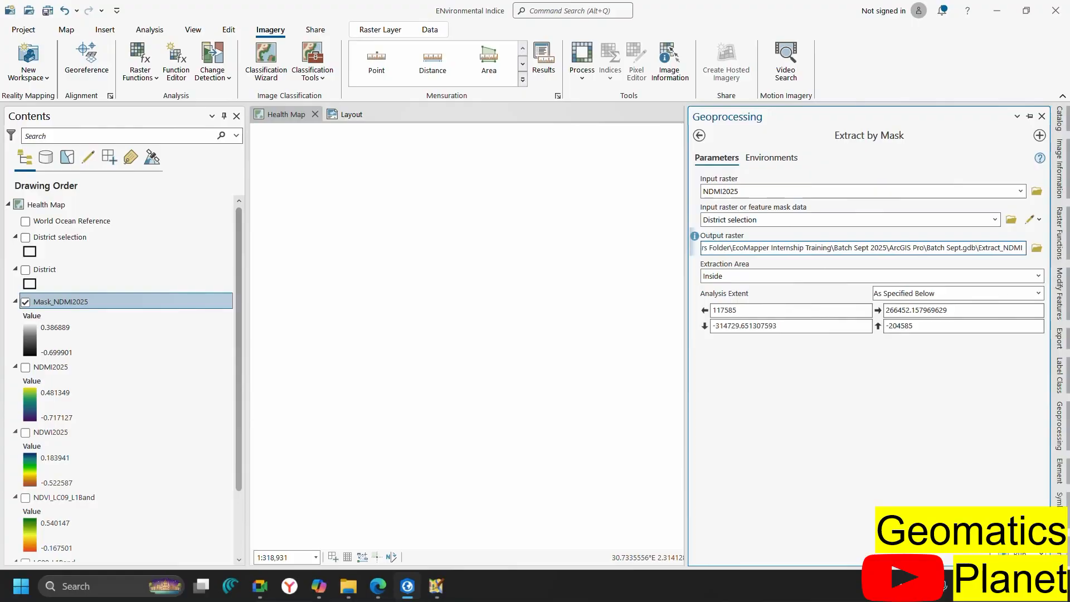
pyautogui.write('2025')
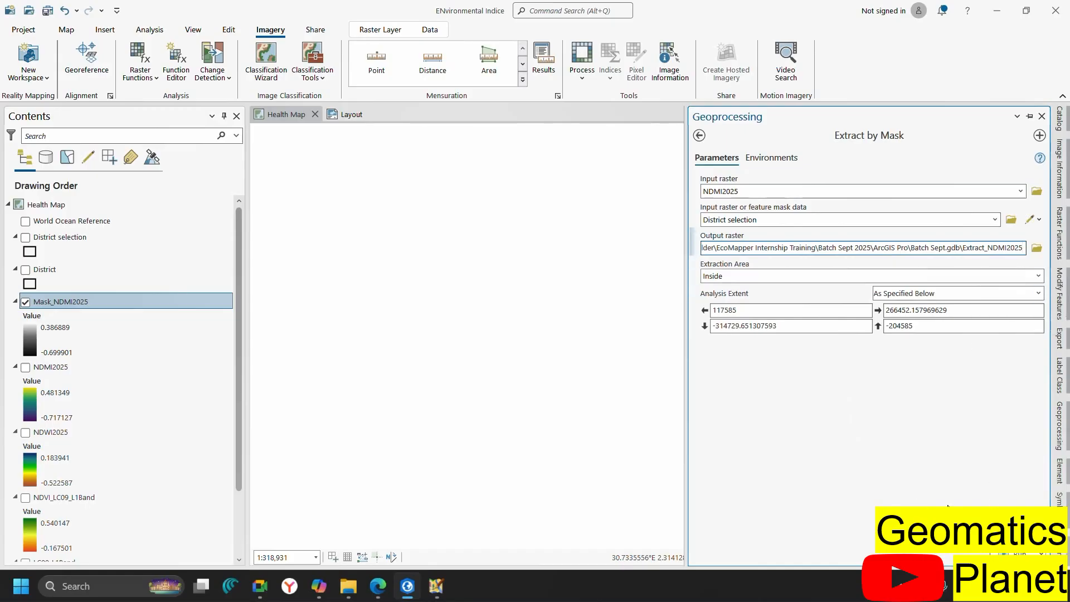
pyautogui.click(1006, 553)
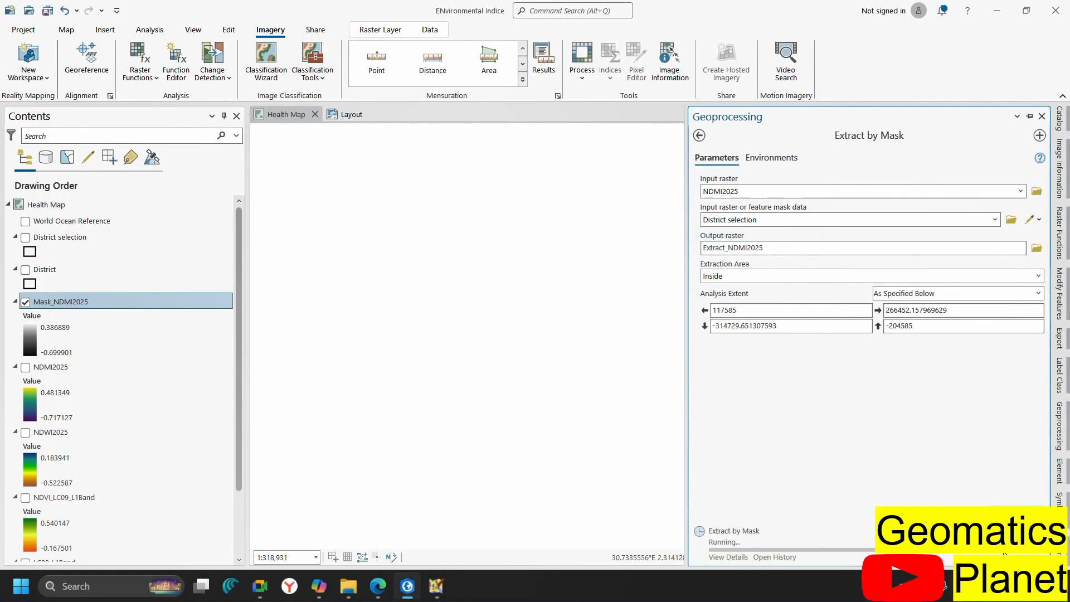
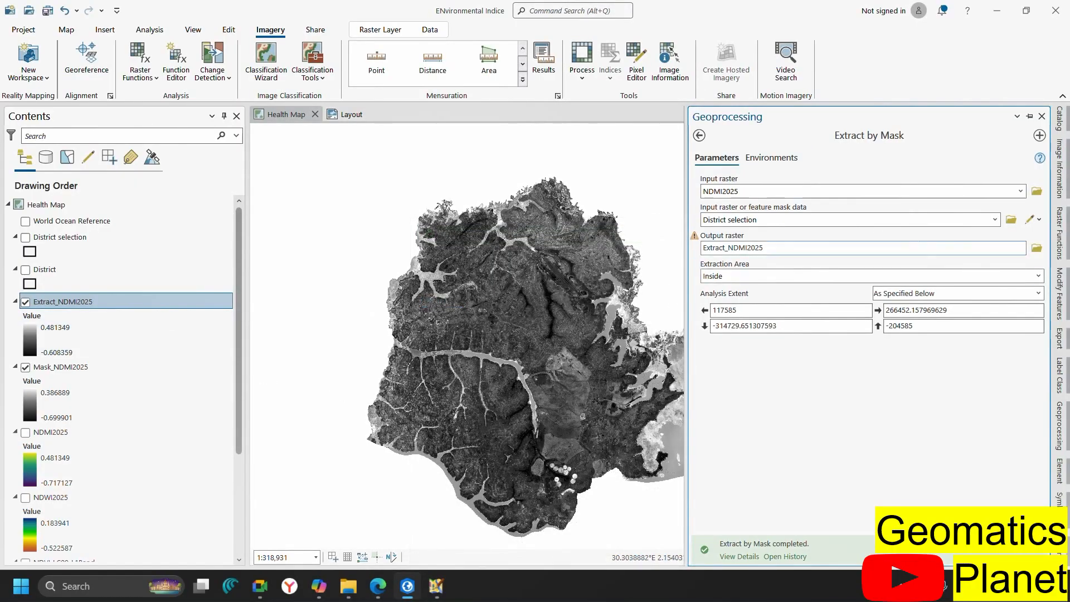
# Run Extract by Mask on NDWI2025 with output Extract_NDWI2025
pyautogui.click(1021, 193)
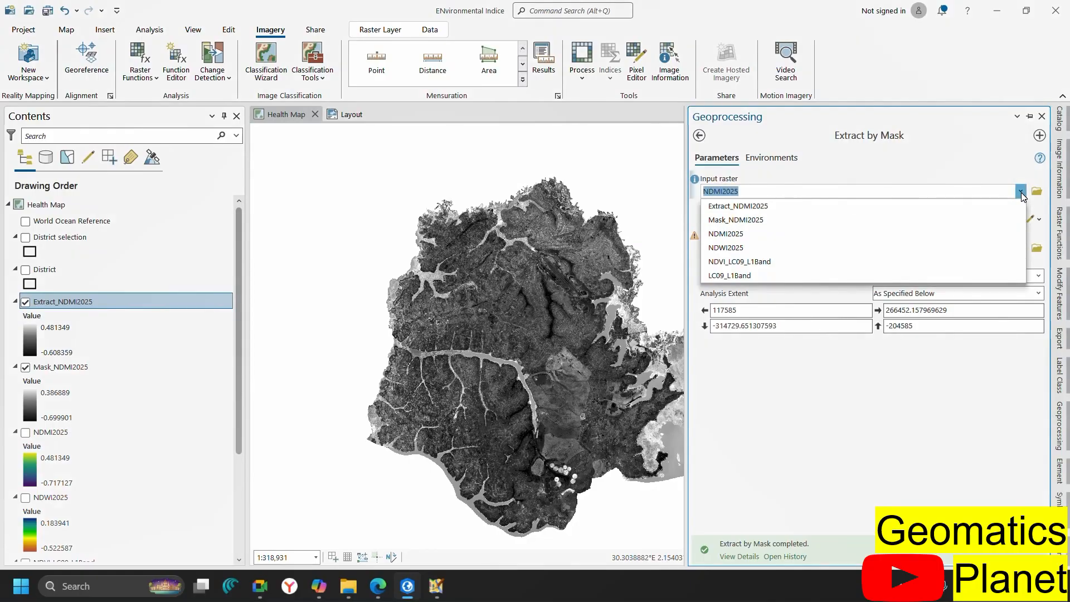
pyautogui.click(765, 246)
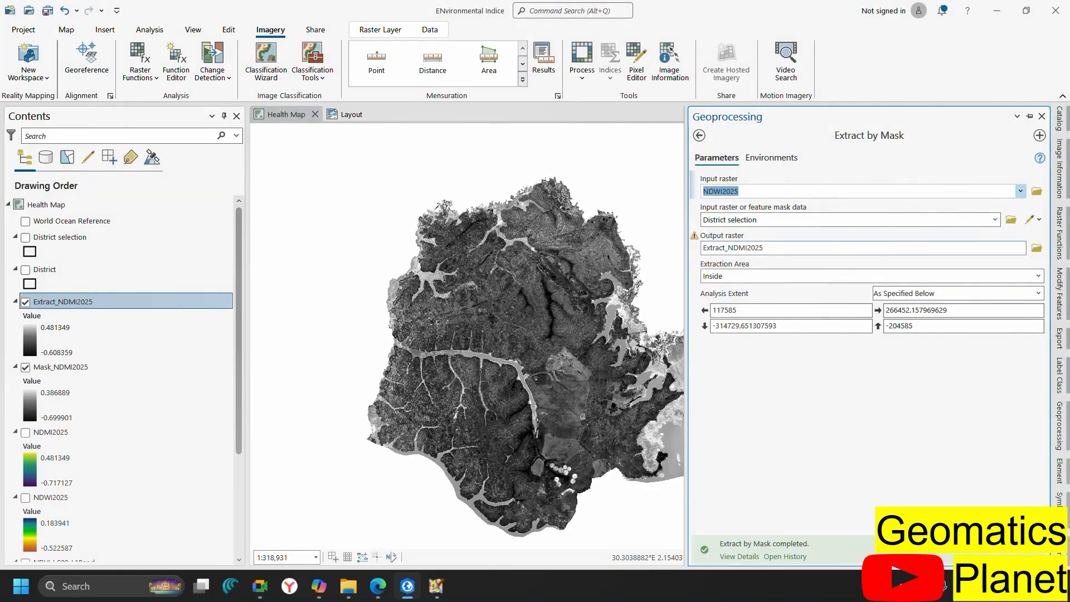
pyautogui.click(998, 247)
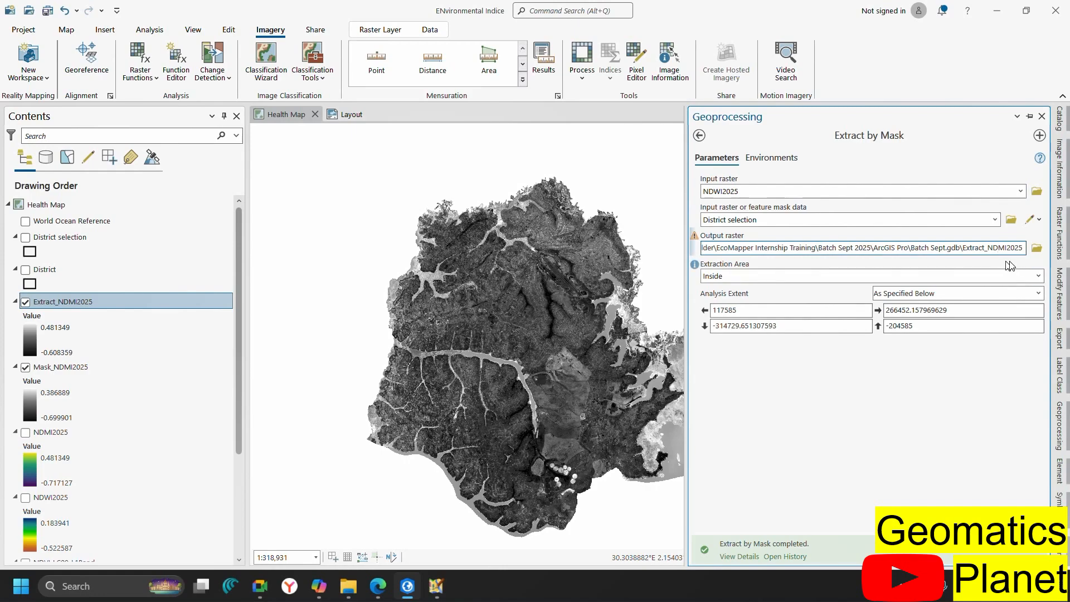
pyautogui.press('Delete')
pyautogui.press('Delete')
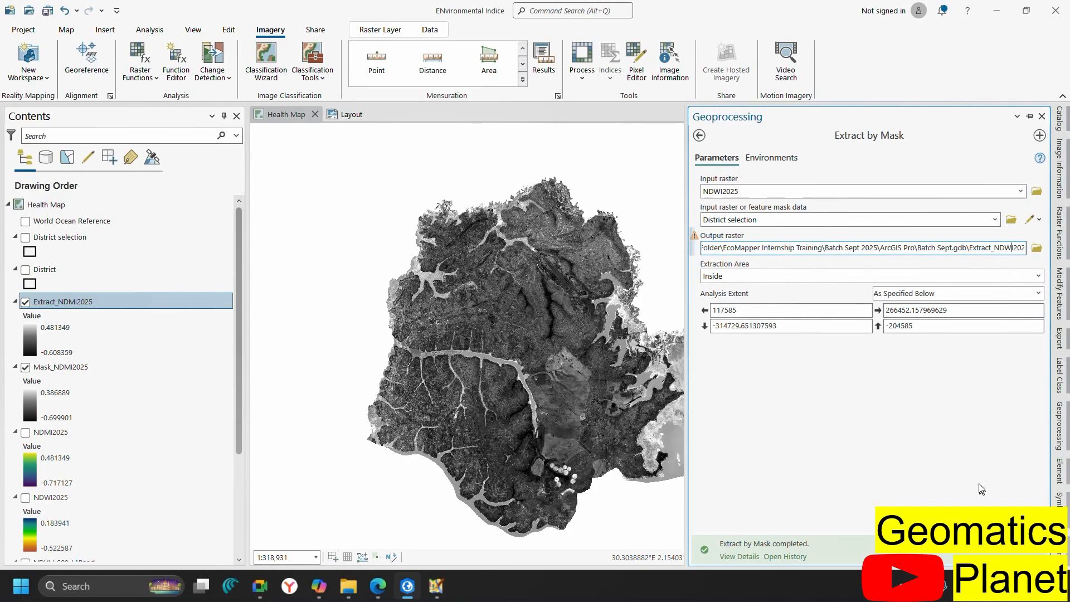
pyautogui.click(1017, 515)
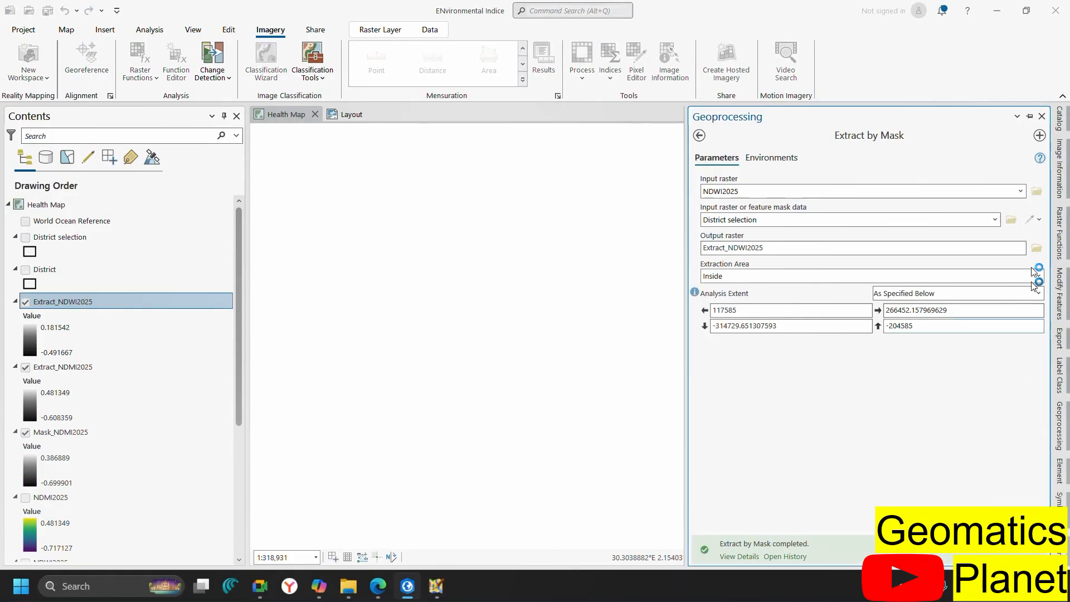
pyautogui.click(1024, 192)
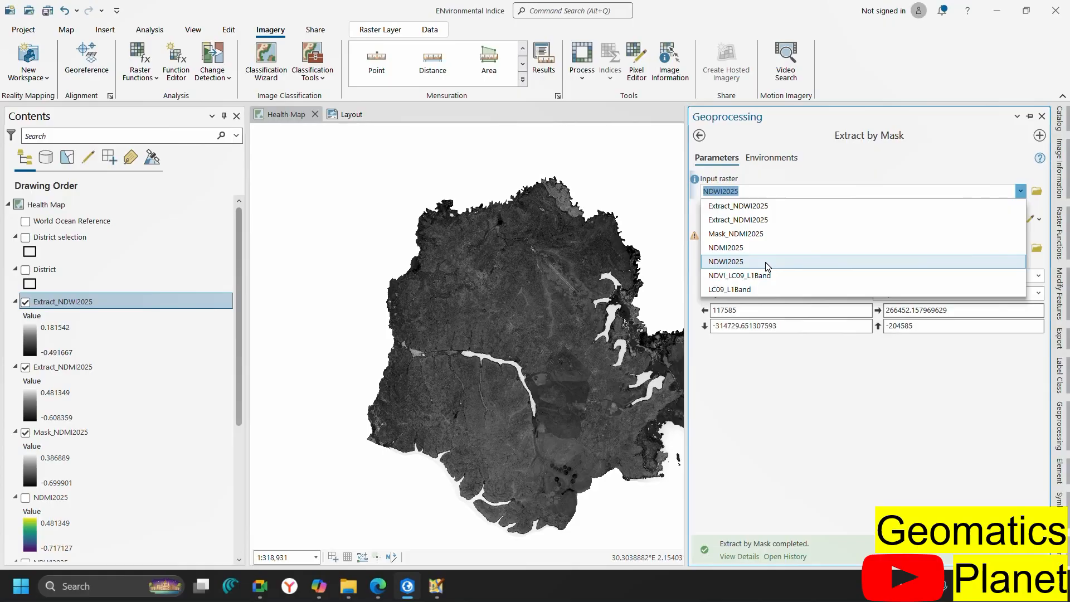
# Run Extract by Mask on NDVI_LC09_L1Band with output Extract_NDVI2025
pyautogui.click(765, 262)
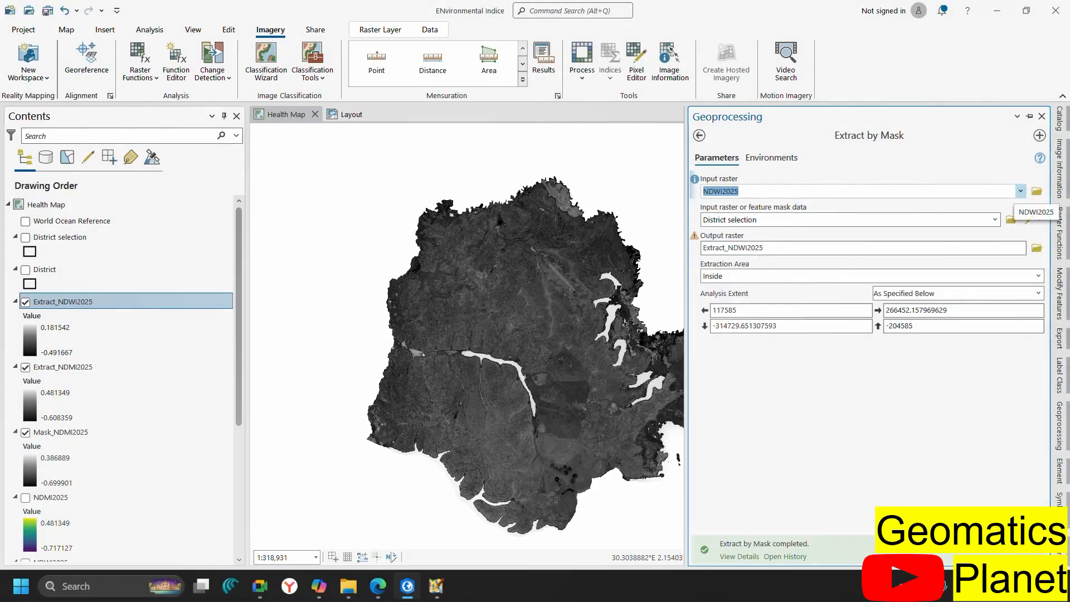
pyautogui.click(1020, 192)
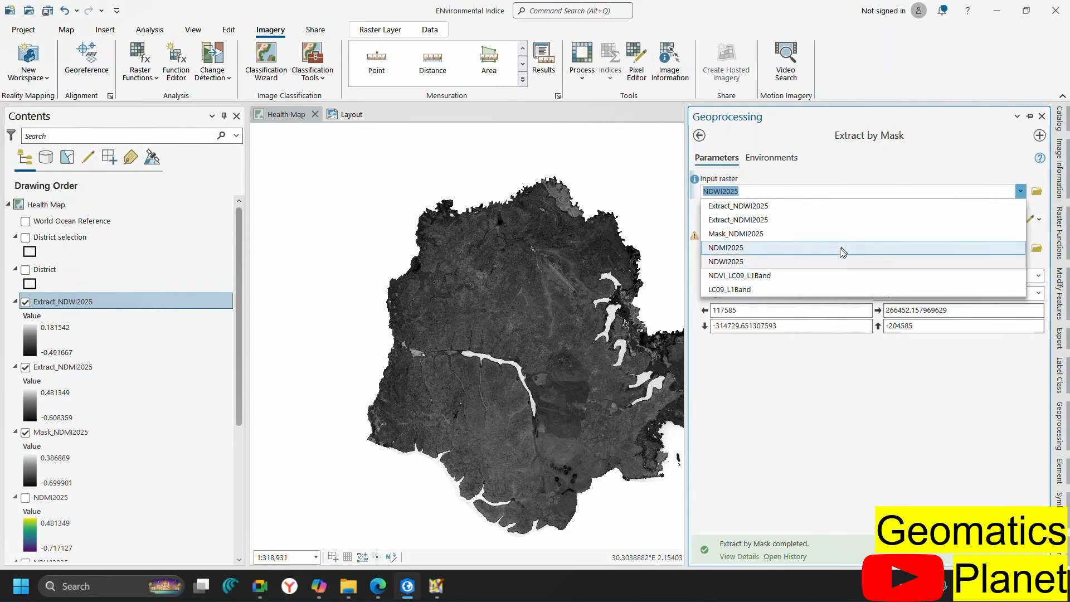
pyautogui.click(795, 275)
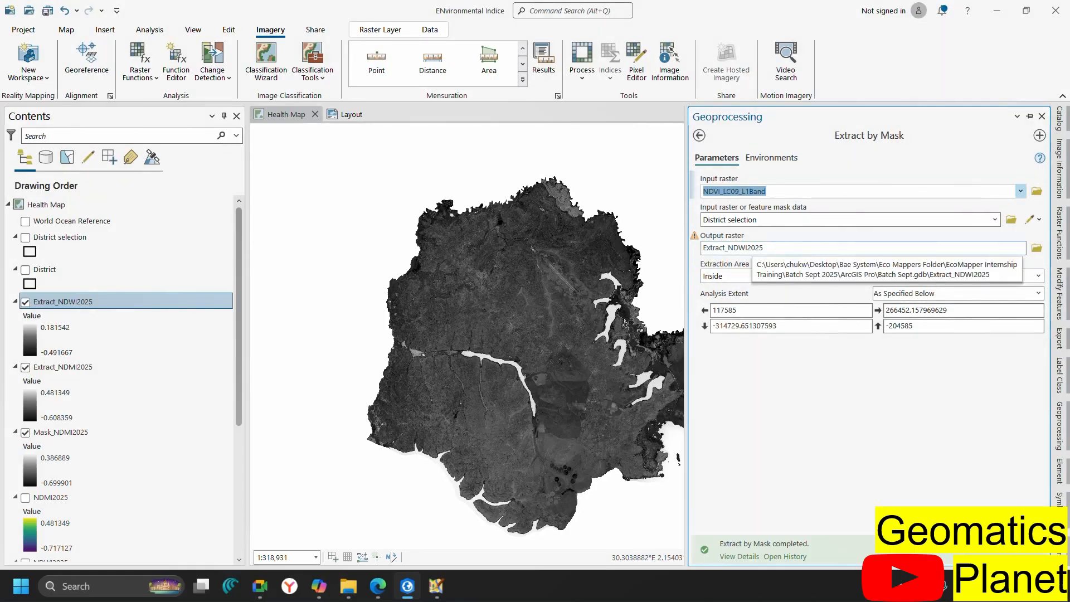
pyautogui.click(940, 246)
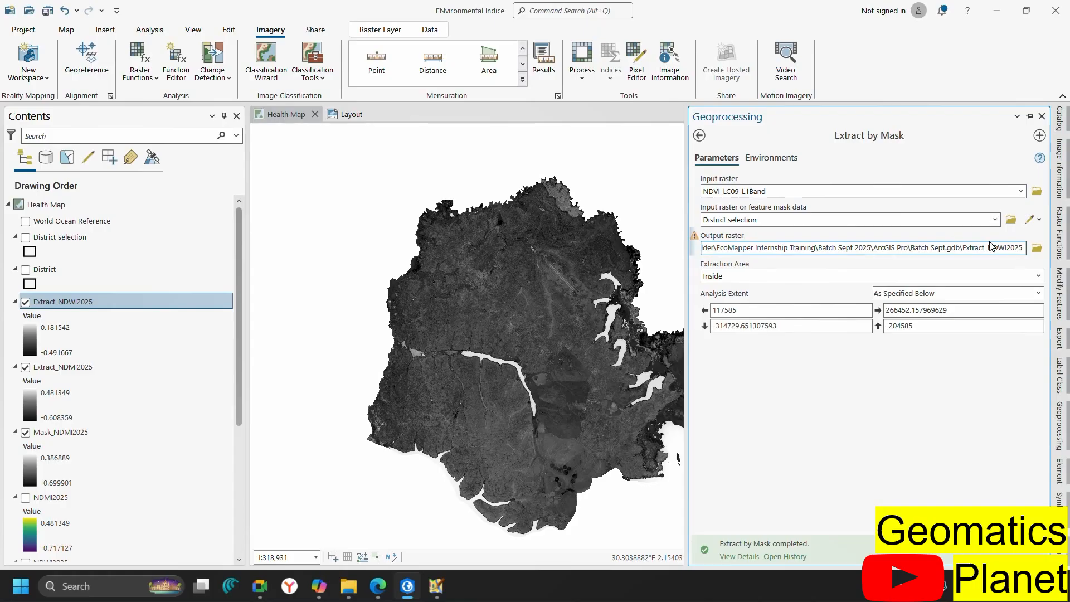
pyautogui.press('BackSpace')
pyautogui.write('V')
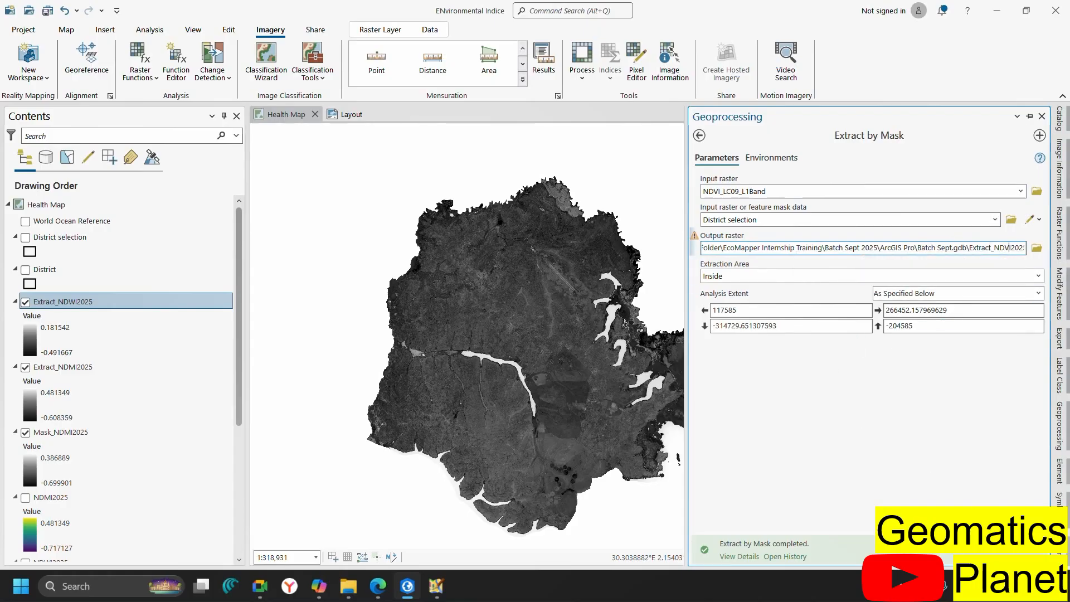
pyautogui.click(1017, 523)
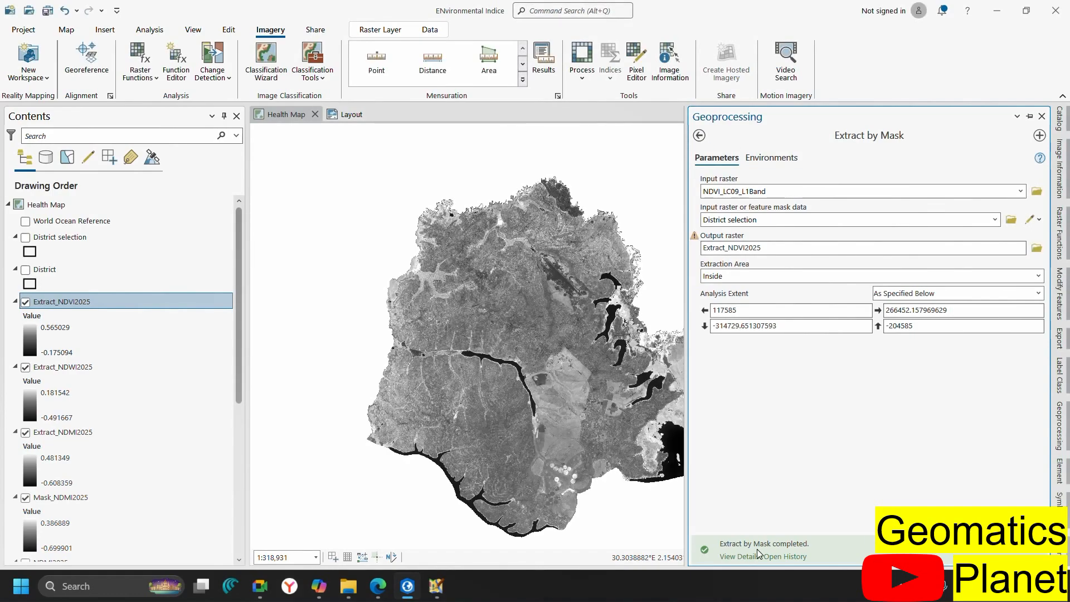
# Remove LC09_L1Band, NDVI_LC09_L1Band, NDWI2025, NDMI2025 and Mask_NDMI2025 from the map
pyautogui.scroll(-5, 106, 480)
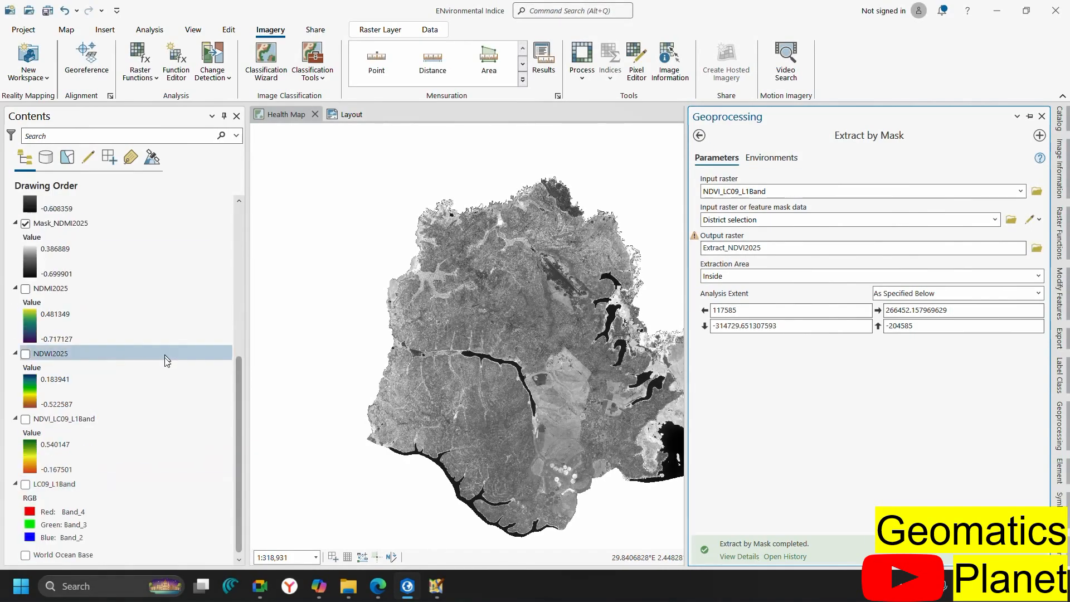
pyautogui.moveTo(55, 484); pyautogui.dragTo(31, 453)
pyautogui.keyDown('ctrl'); pyautogui.click(75, 421); pyautogui.keyUp('ctrl')
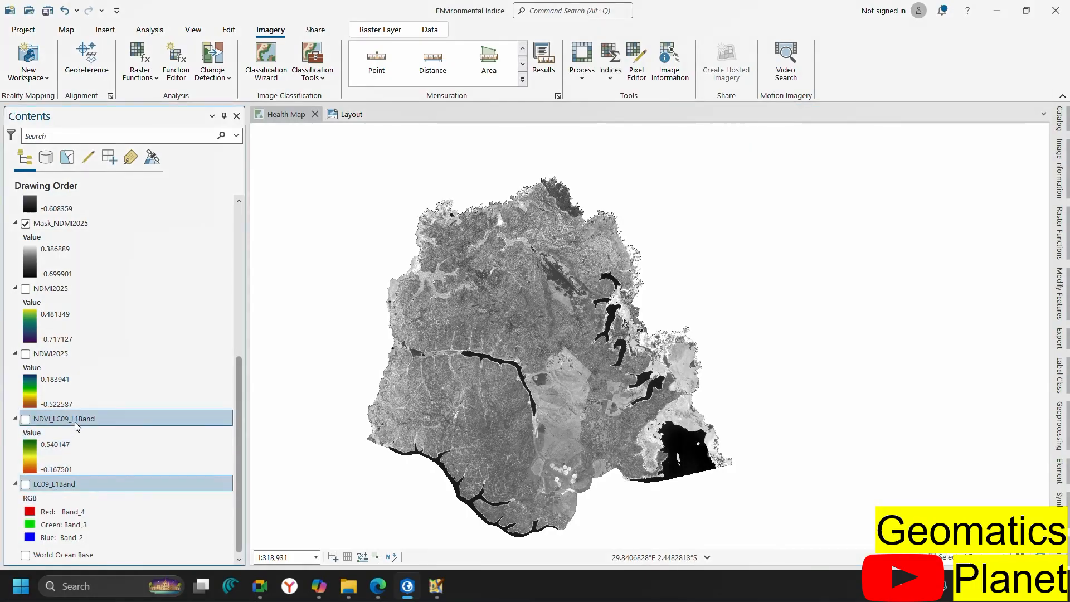
pyautogui.keyDown('ctrl'); pyautogui.click(55, 355); pyautogui.keyUp('ctrl')
pyautogui.keyDown('ctrl'); pyautogui.click(62, 289); pyautogui.keyUp('ctrl')
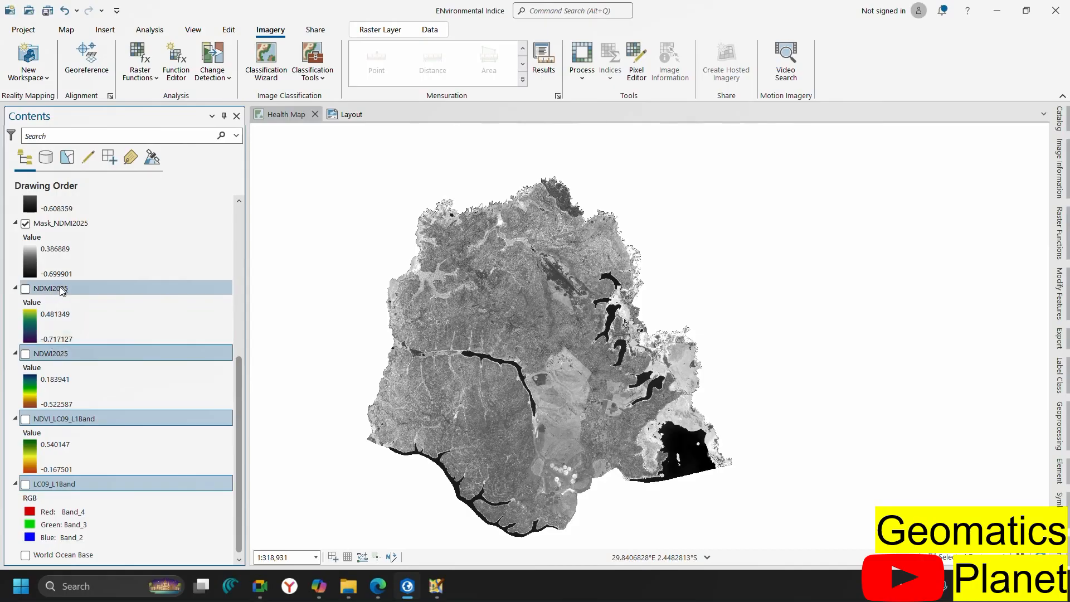
pyautogui.rightClick(64, 289)
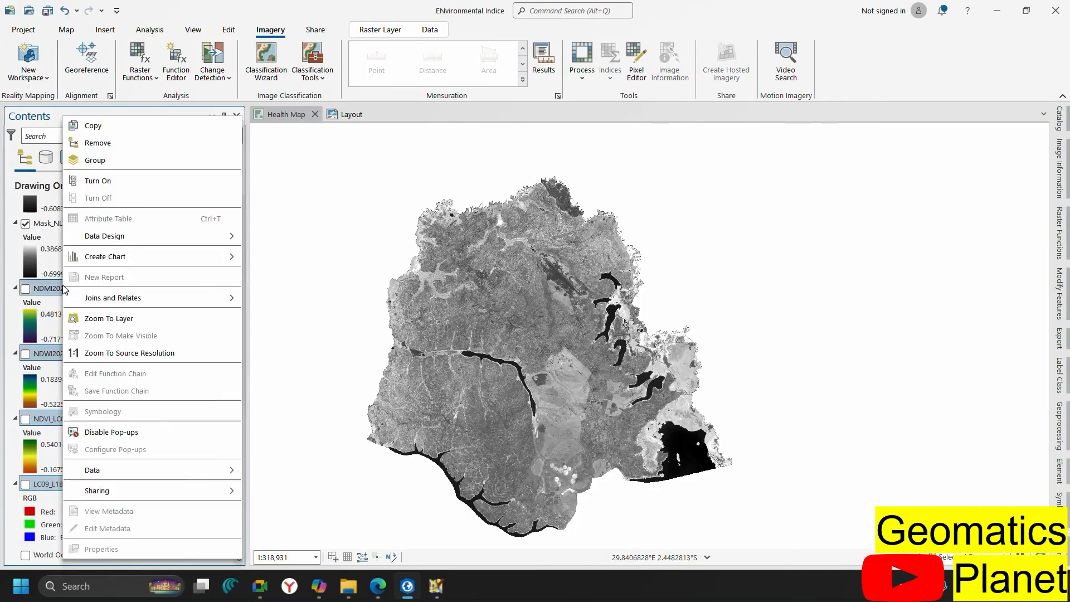
pyautogui.click(81, 145)
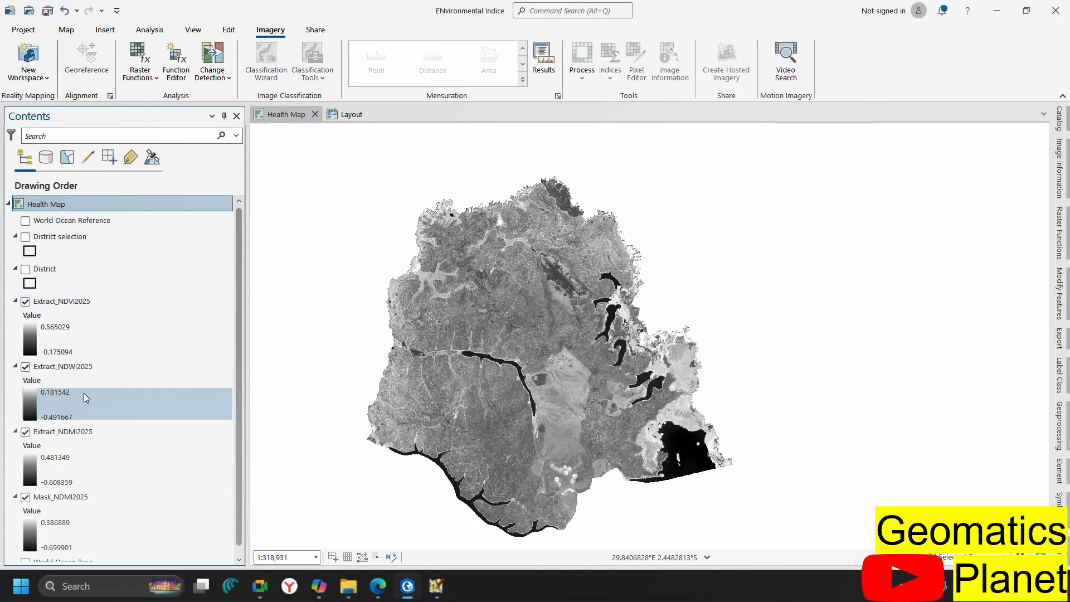
pyautogui.rightClick(74, 504)
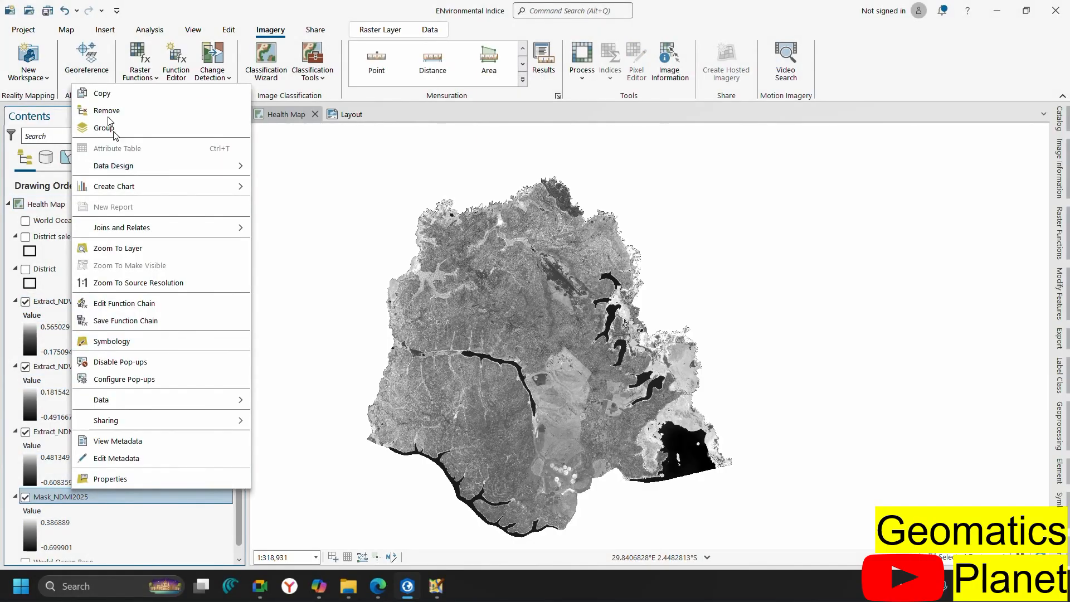
pyautogui.click(106, 111)
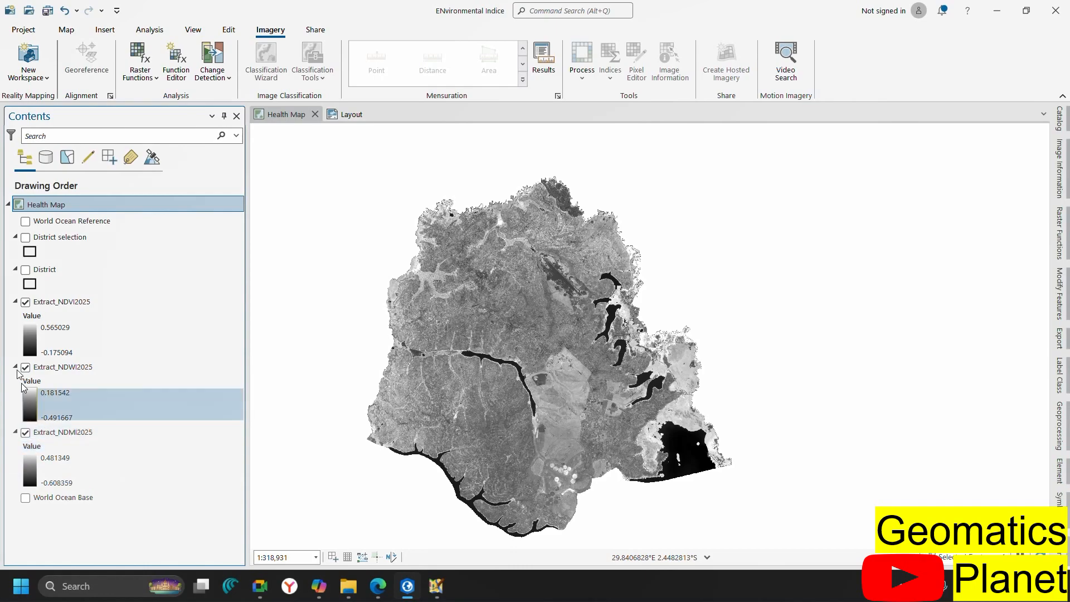
# Collapse the Extract_NDWI2025, Extract_NDVI2025 and Extract_NDMI2025 legends in Contents
pyautogui.click(21, 307)
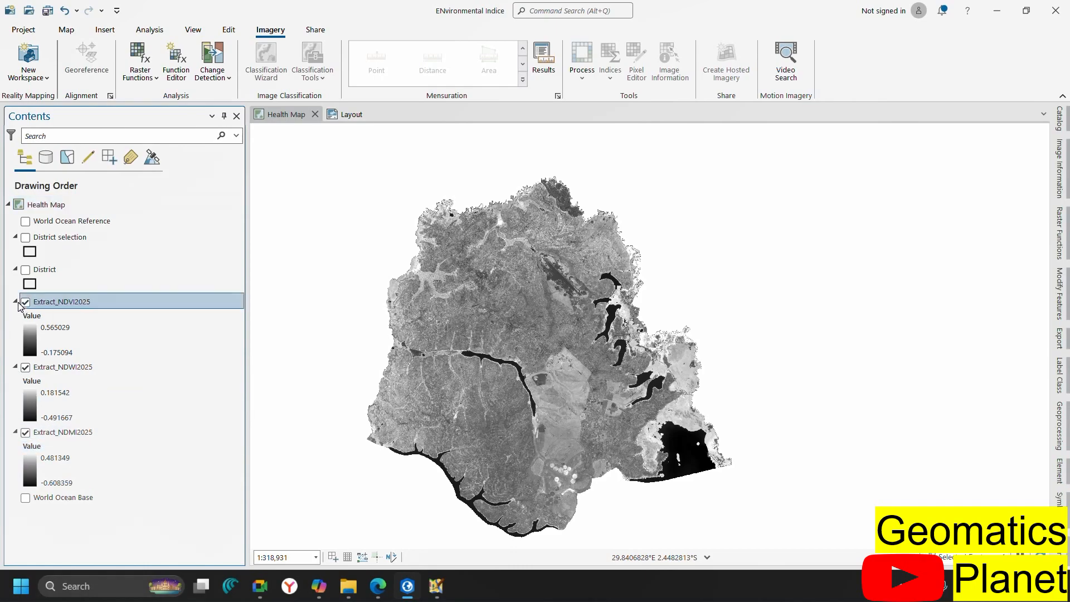
pyautogui.click(16, 367)
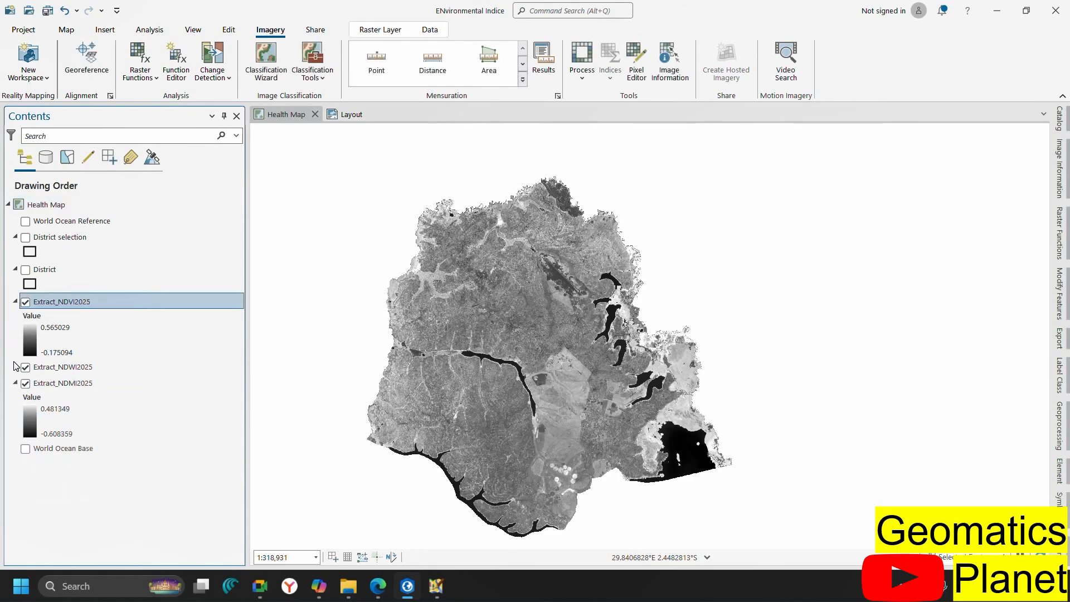
pyautogui.click(16, 302)
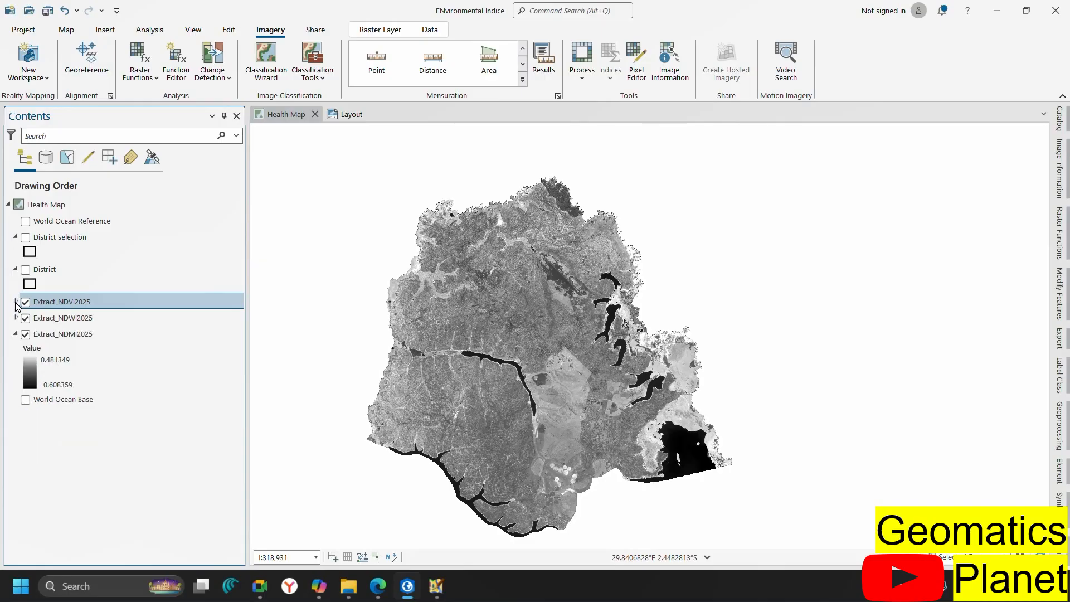
pyautogui.click(15, 334)
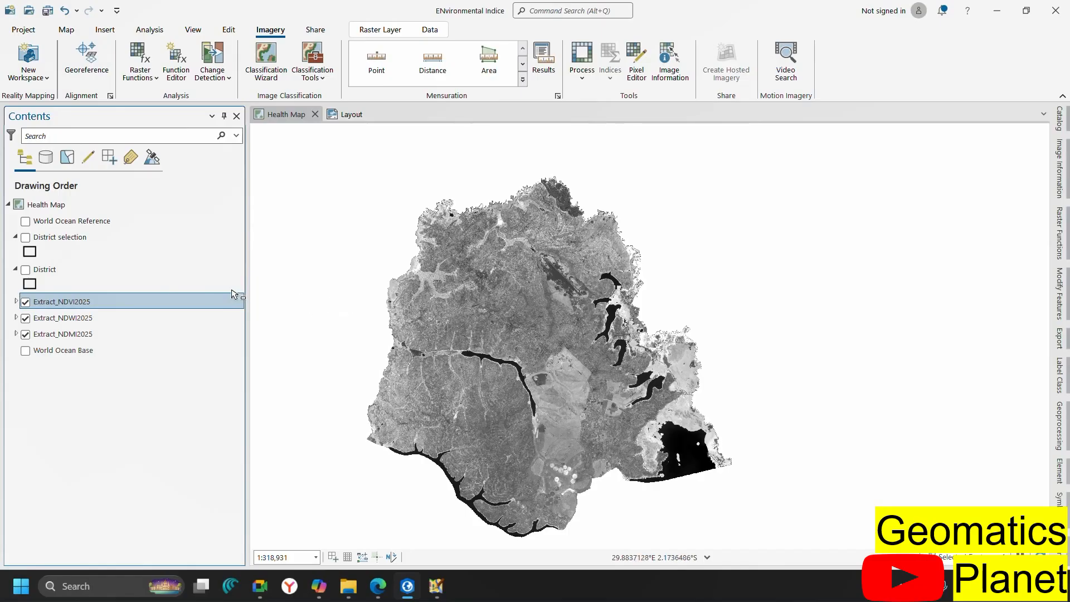
# Apply the green-yellow-brown colour ramp to Extract_NDVI2025 in Symbology
pyautogui.click(16, 301)
pyautogui.click(26, 341)
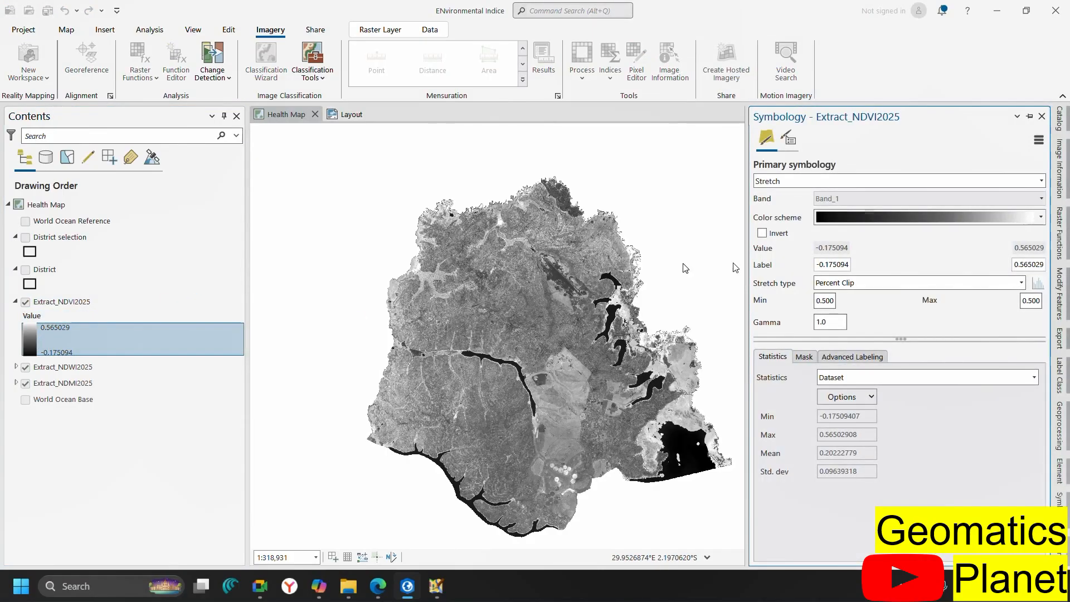
pyautogui.click(852, 225)
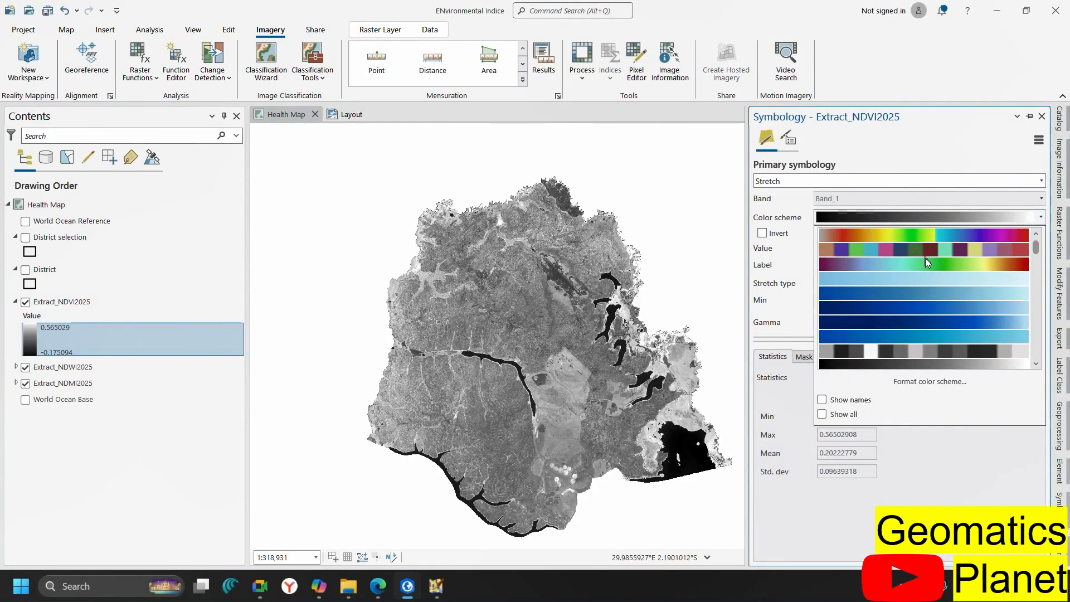
pyautogui.scroll(-3, 940, 286)
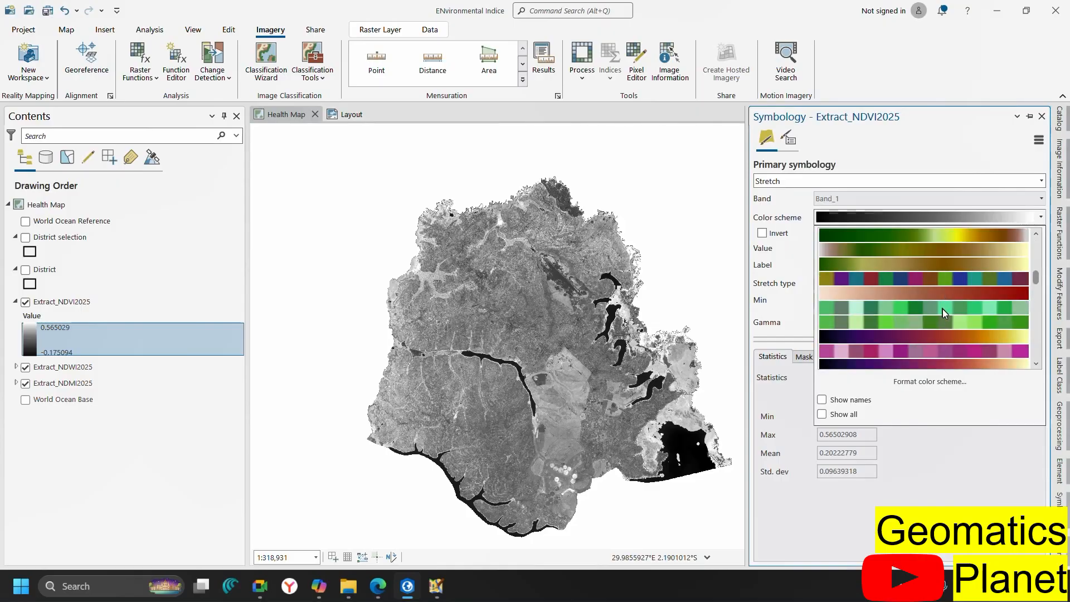
pyautogui.click(898, 234)
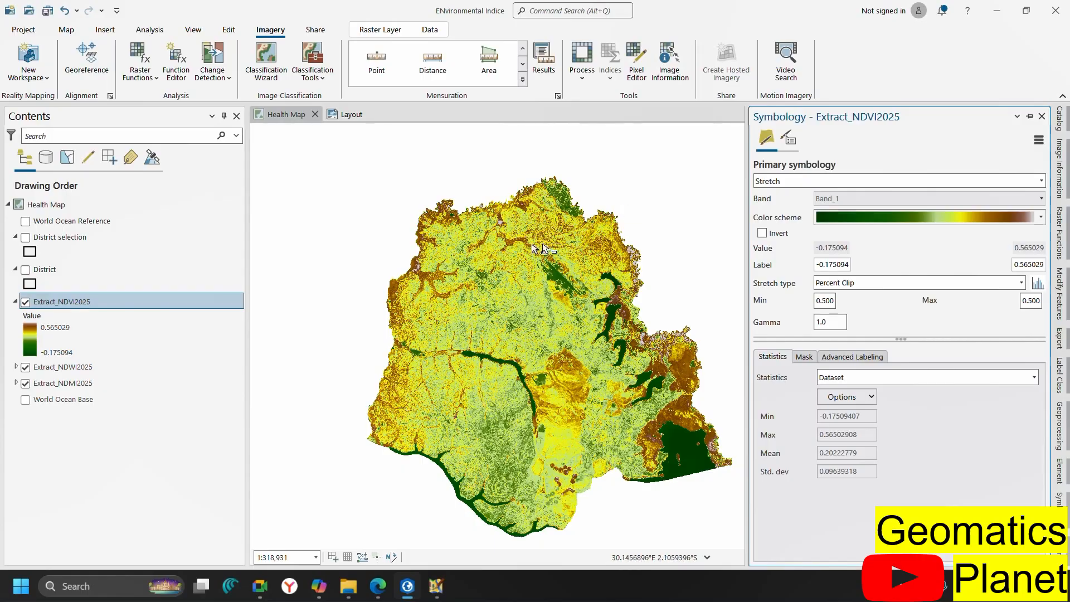
# Zoom the map so the full Extract_NDVI2025 district raster is in view
pyautogui.scroll(2, 548, 278)
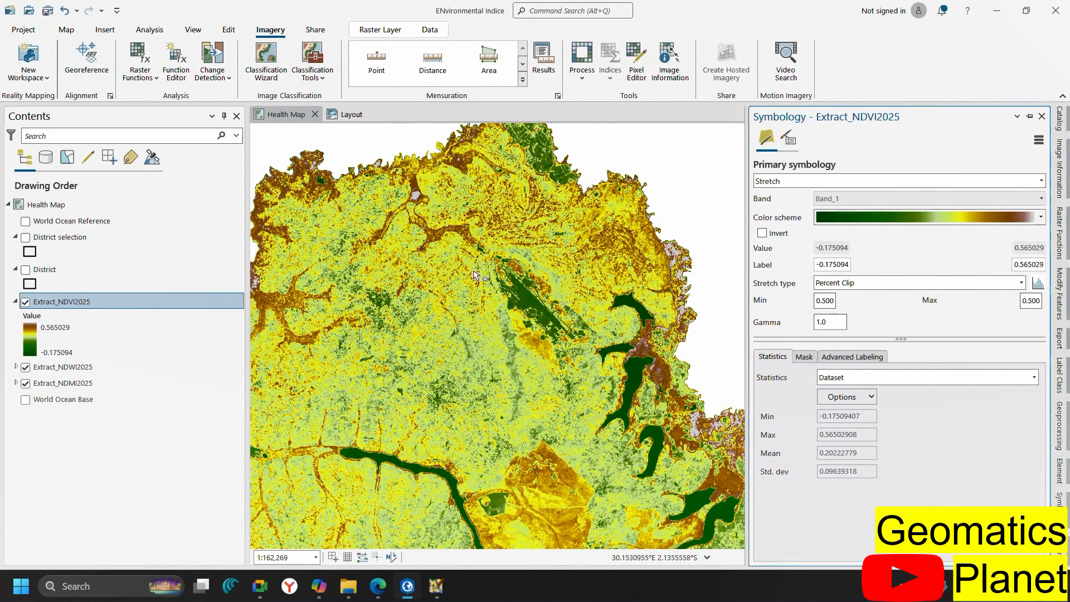
pyautogui.scroll(3, 574, 274)
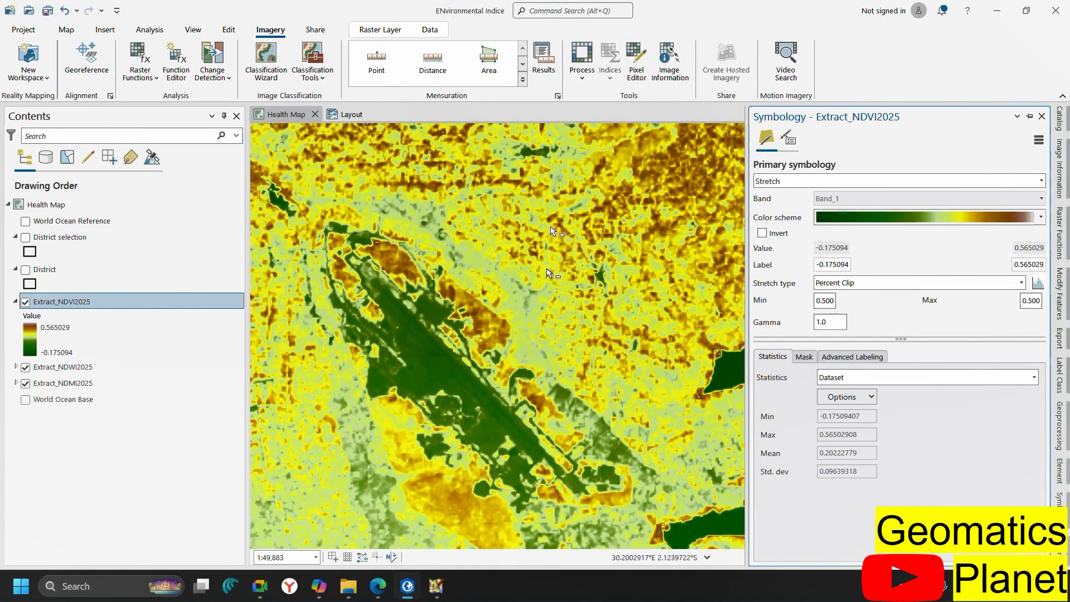
pyautogui.scroll(-1, 443, 362)
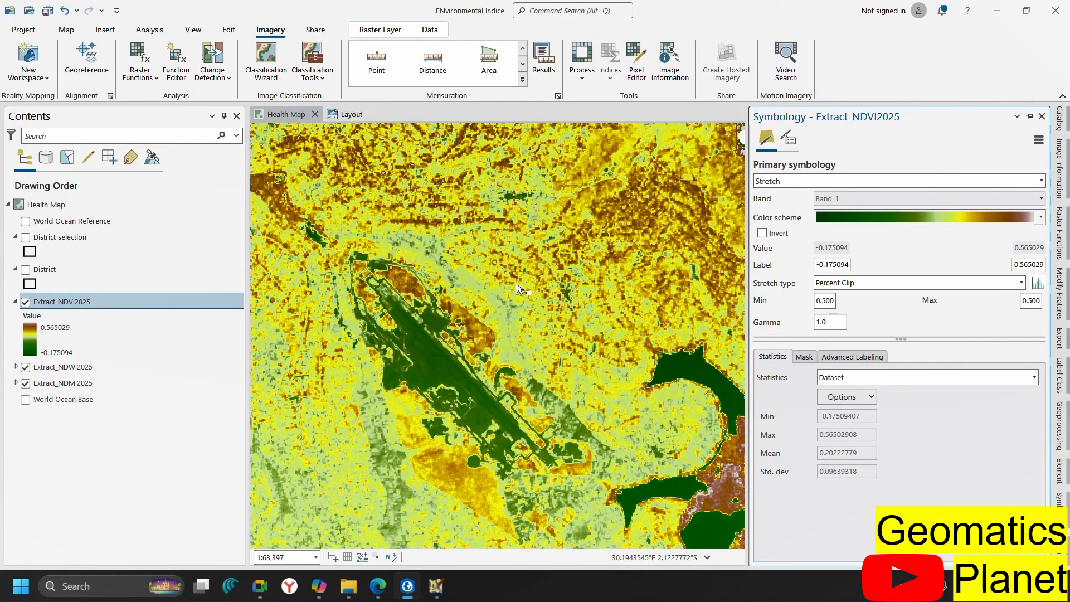
pyautogui.scroll(-10, 552, 307)
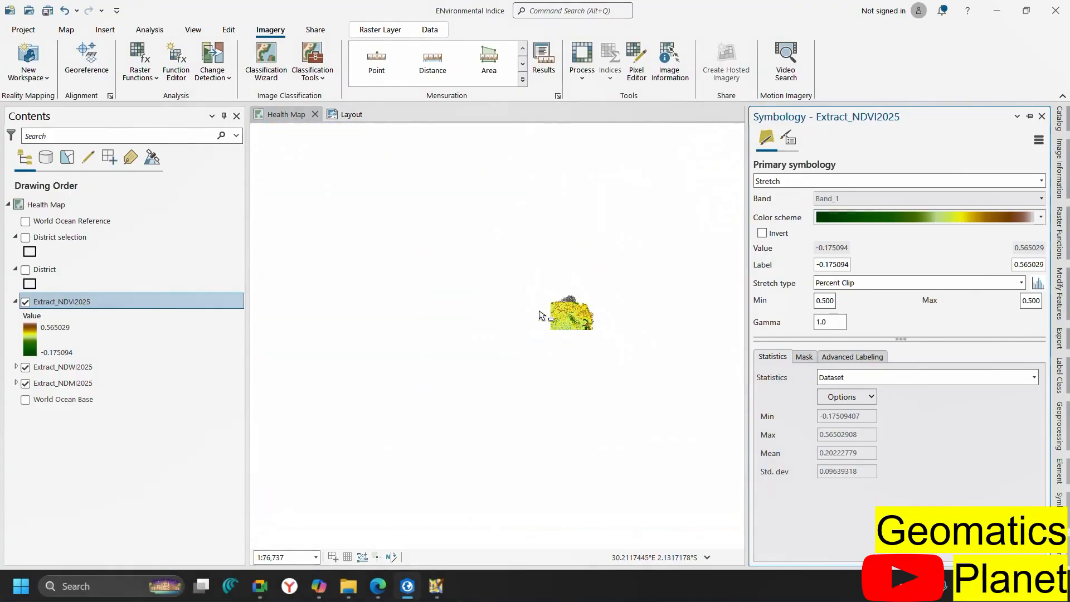
pyautogui.scroll(2, 588, 321)
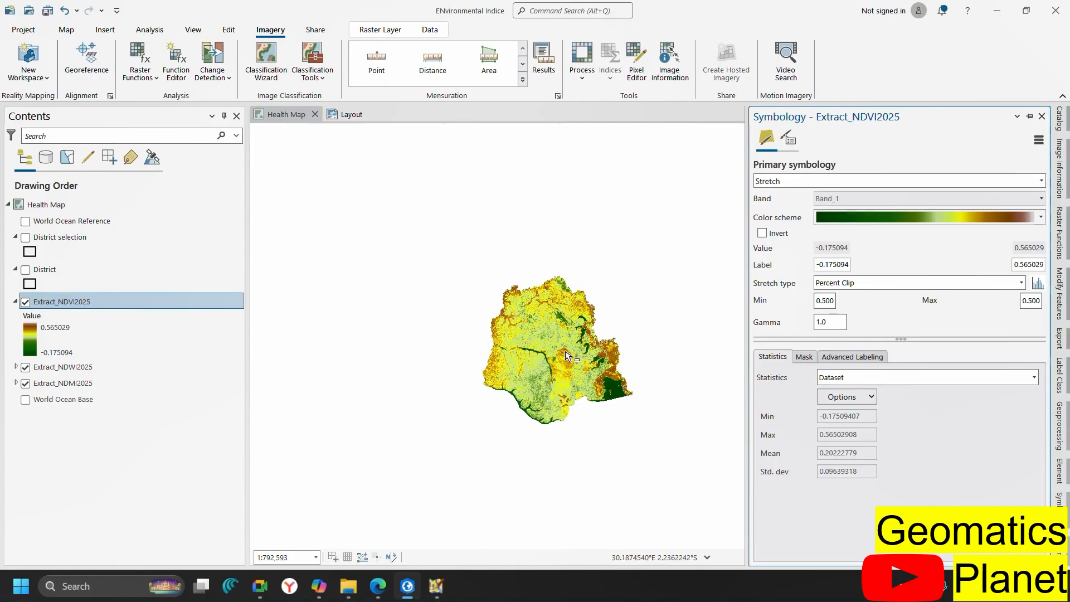
pyautogui.scroll(3, 567, 356)
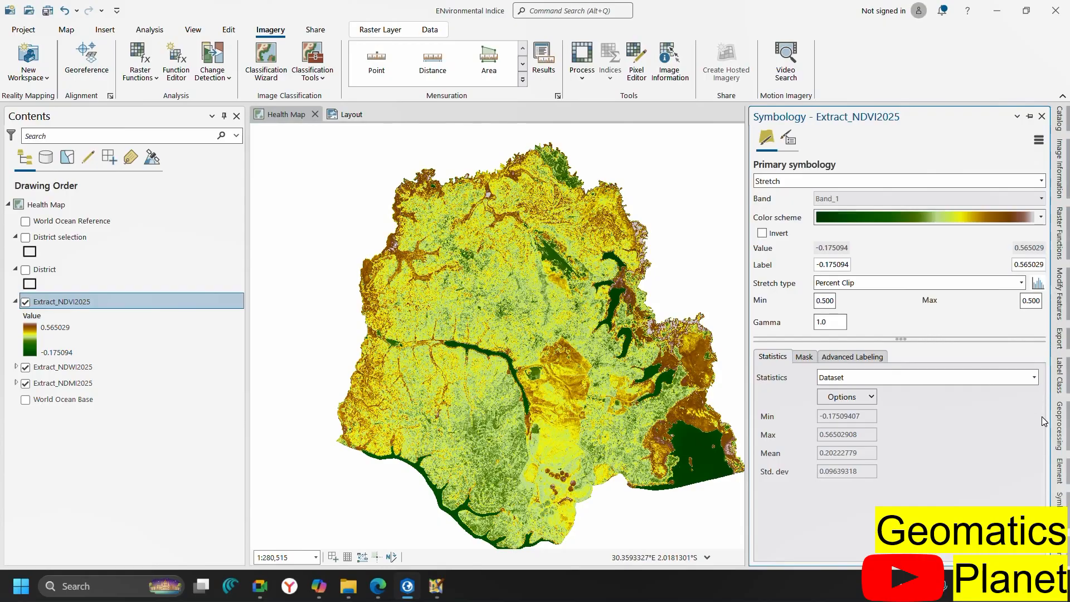
pyautogui.click(1060, 434)
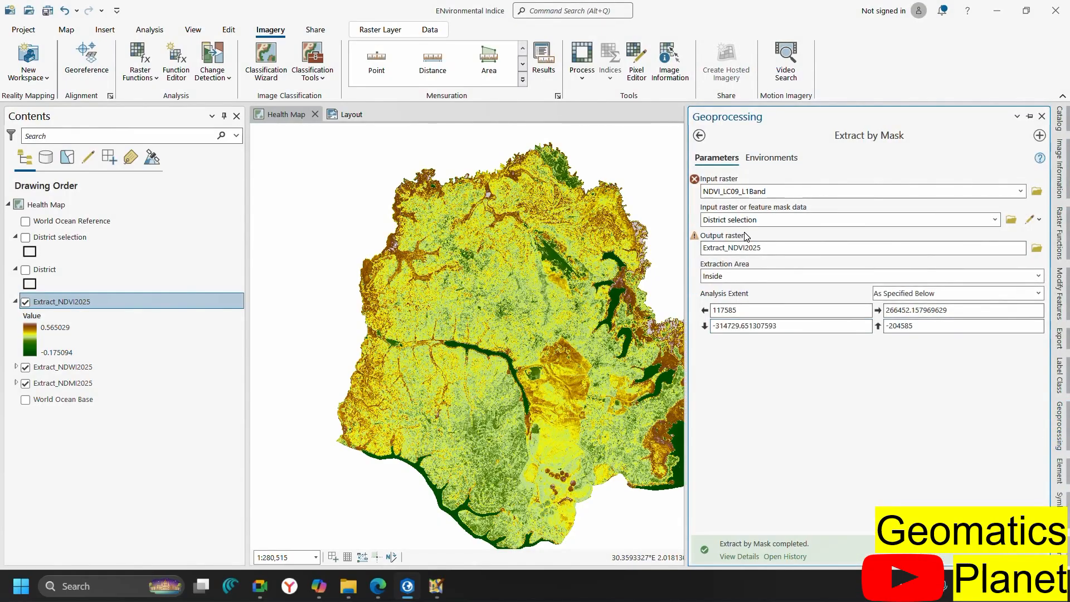
# Open Create Random Points from Data Management Tools > Sampling
pyautogui.click(699, 135)
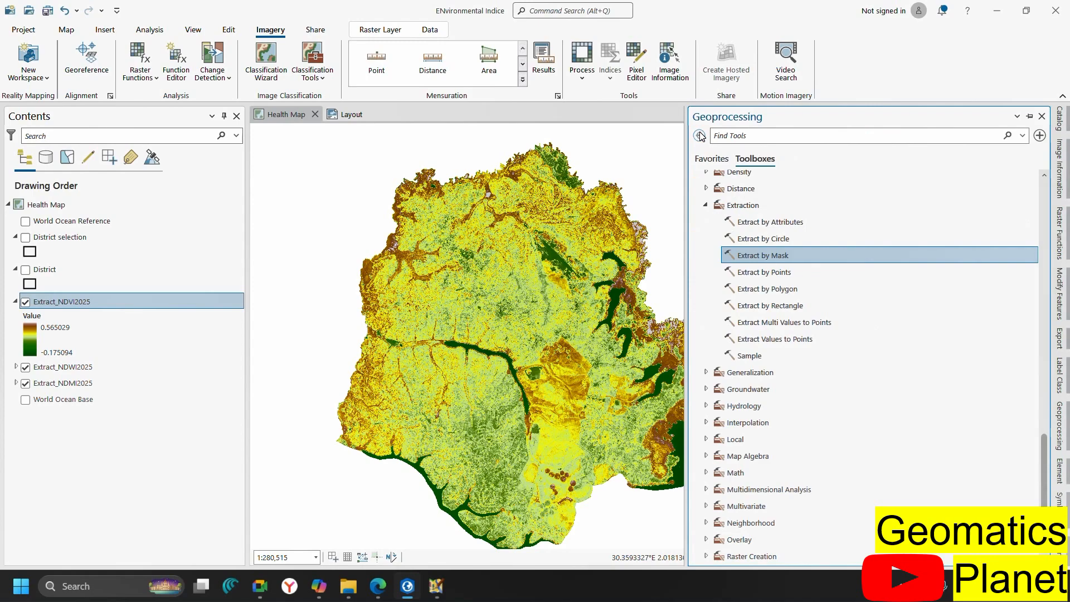
pyautogui.doubleClick(711, 206)
pyautogui.scroll(15, 712, 221)
pyautogui.scroll(10, 714, 223)
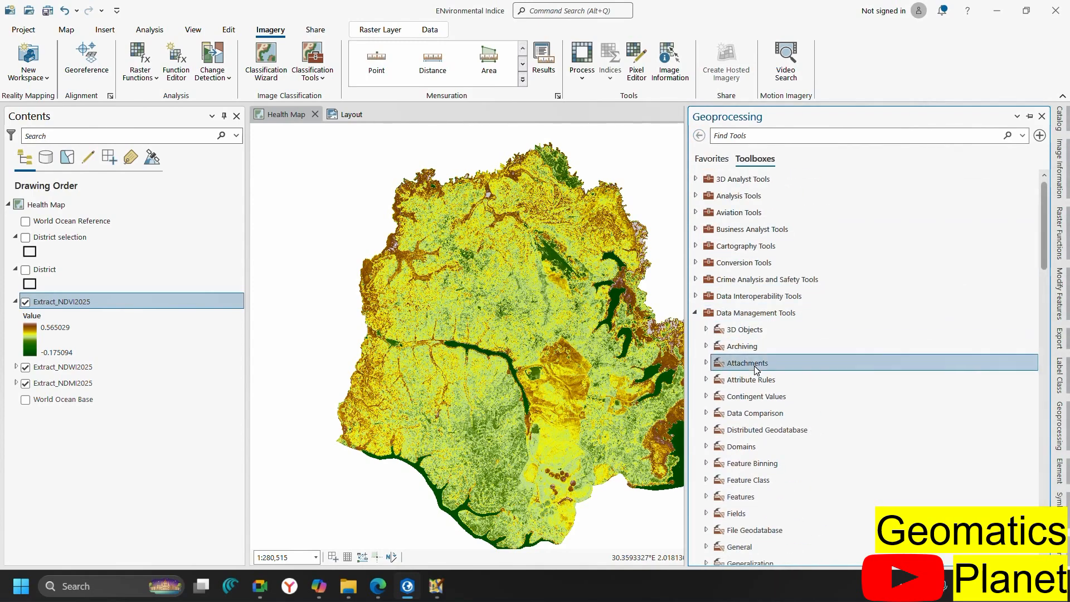
pyautogui.scroll(-12, 755, 368)
pyautogui.scroll(10, 716, 303)
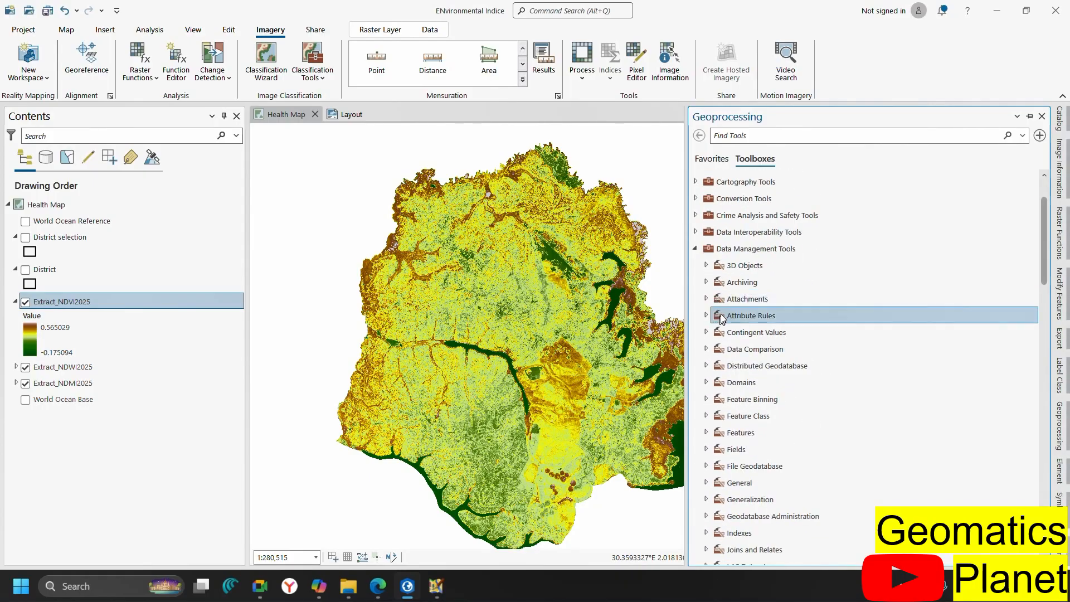
pyautogui.scroll(-8, 744, 425)
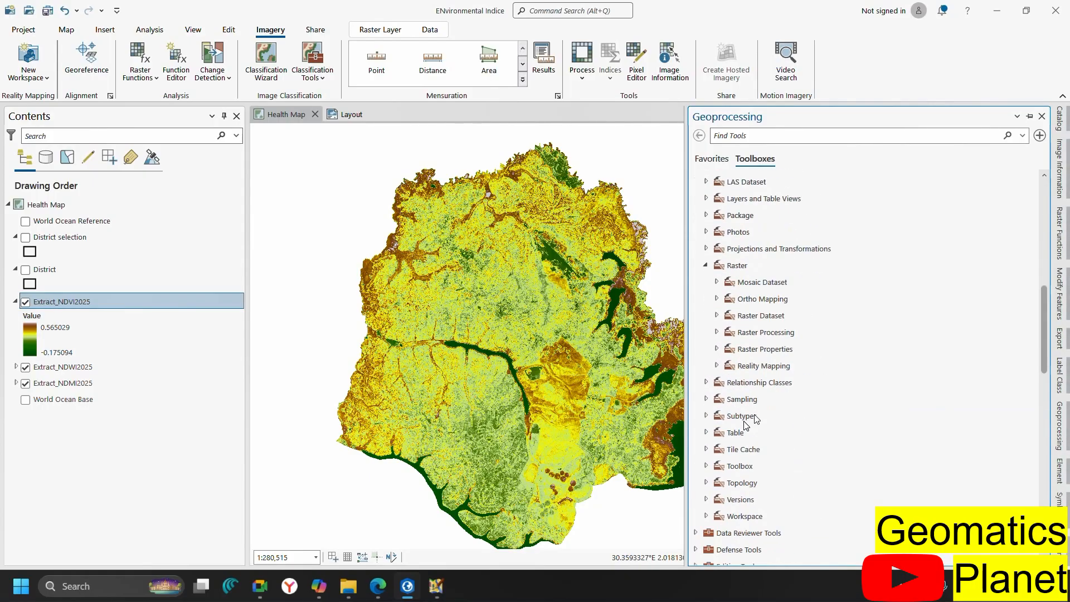
pyautogui.click(705, 265)
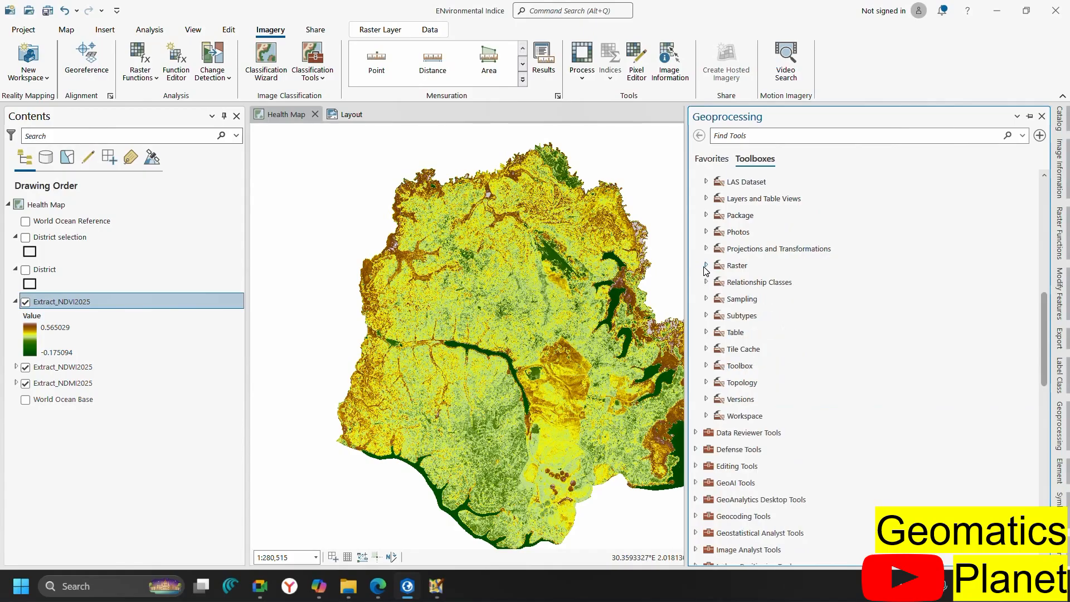
pyautogui.click(707, 300)
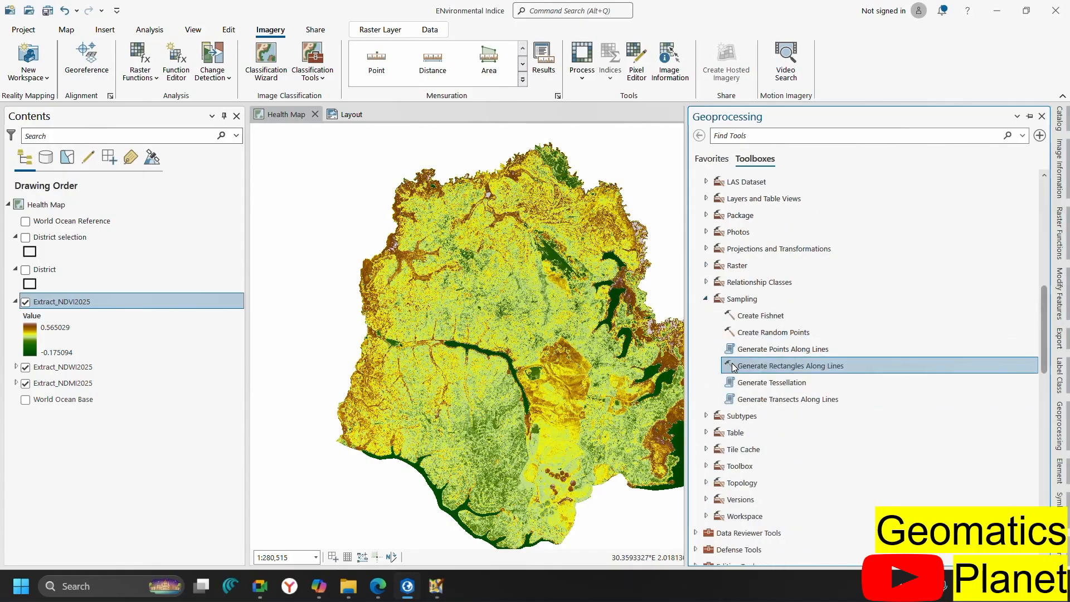
pyautogui.click(751, 355)
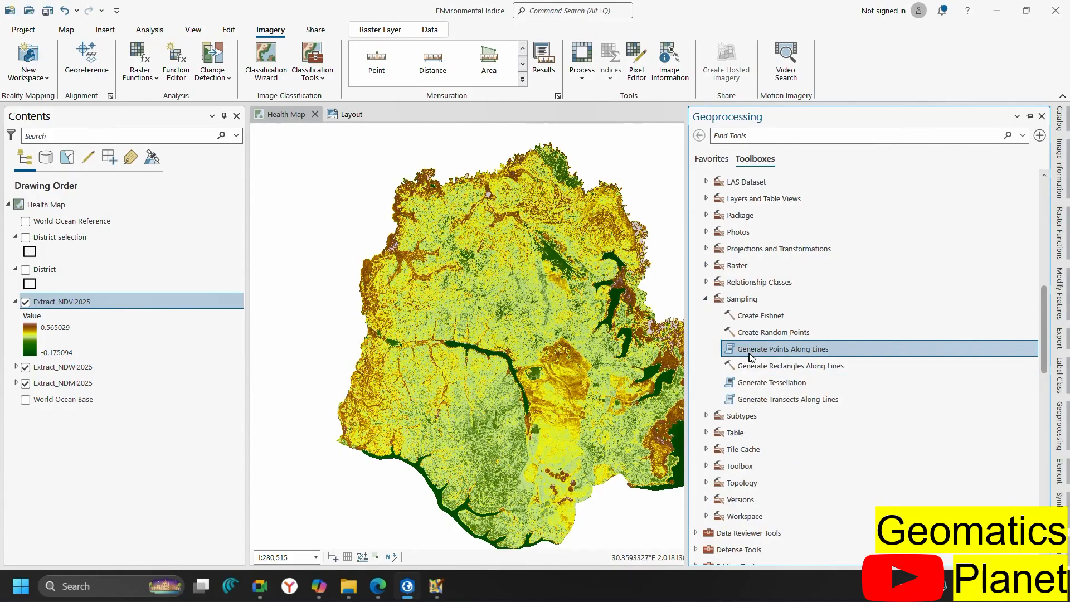
pyautogui.doubleClick(775, 338)
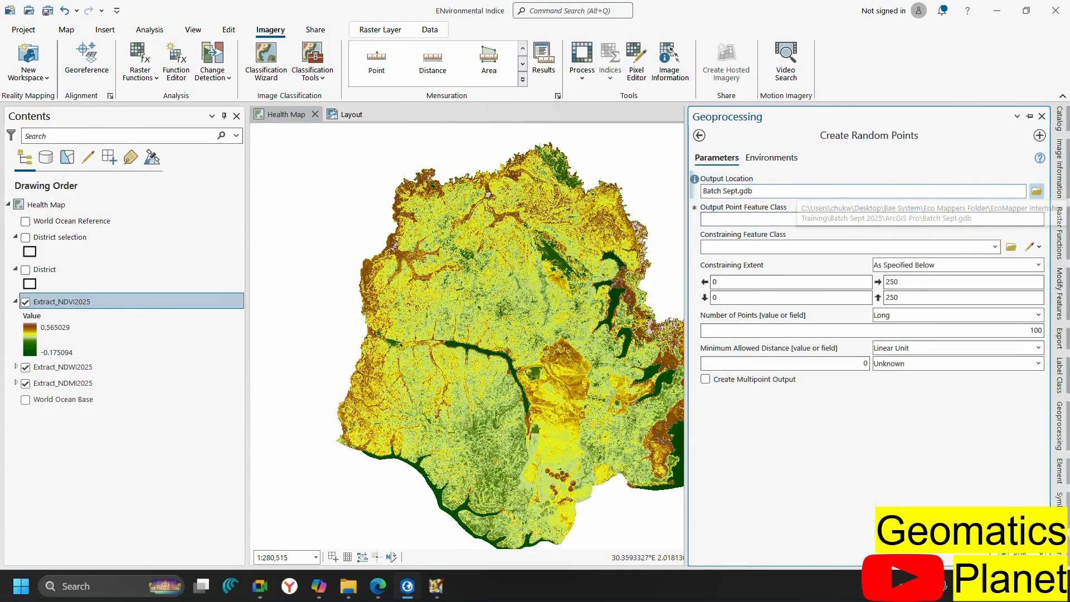
# Name the output Random, constrain it to District selection, and keep 100 points with a linear minimum distance
pyautogui.click(855, 219)
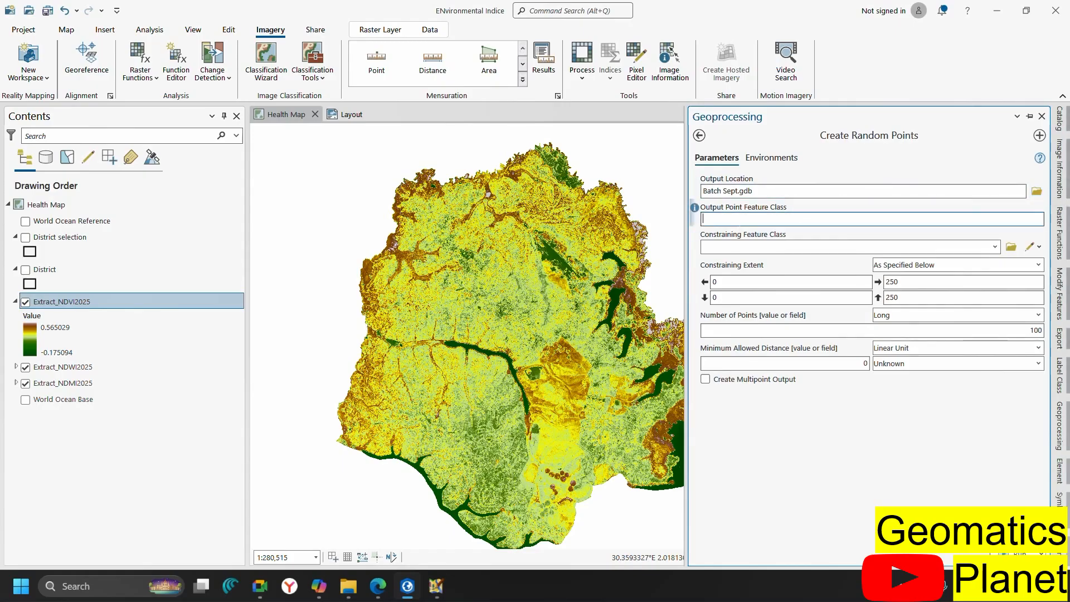
pyautogui.write('Random')
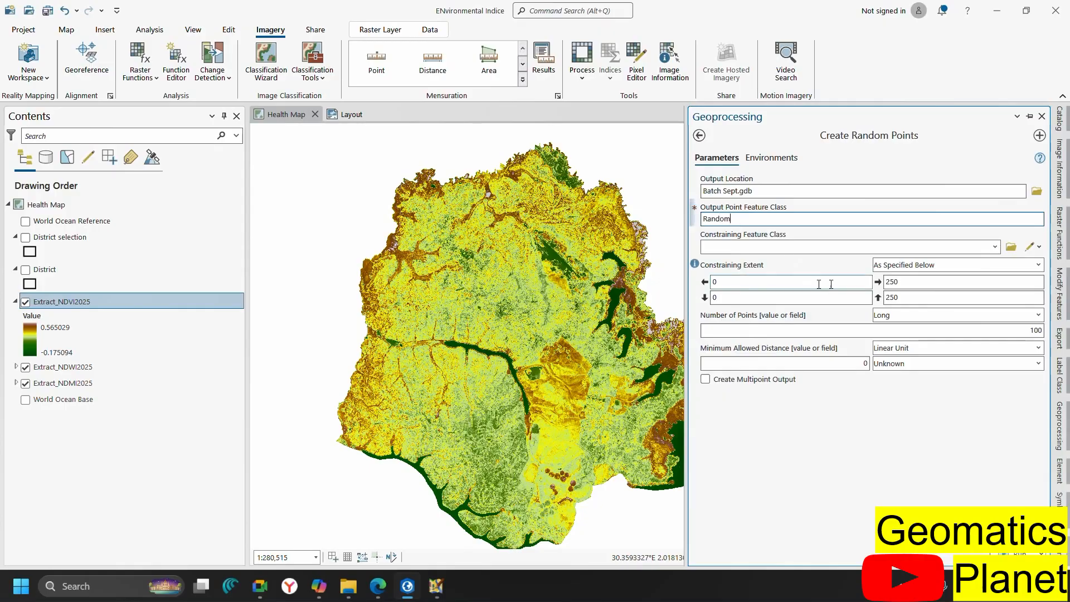
pyautogui.click(993, 247)
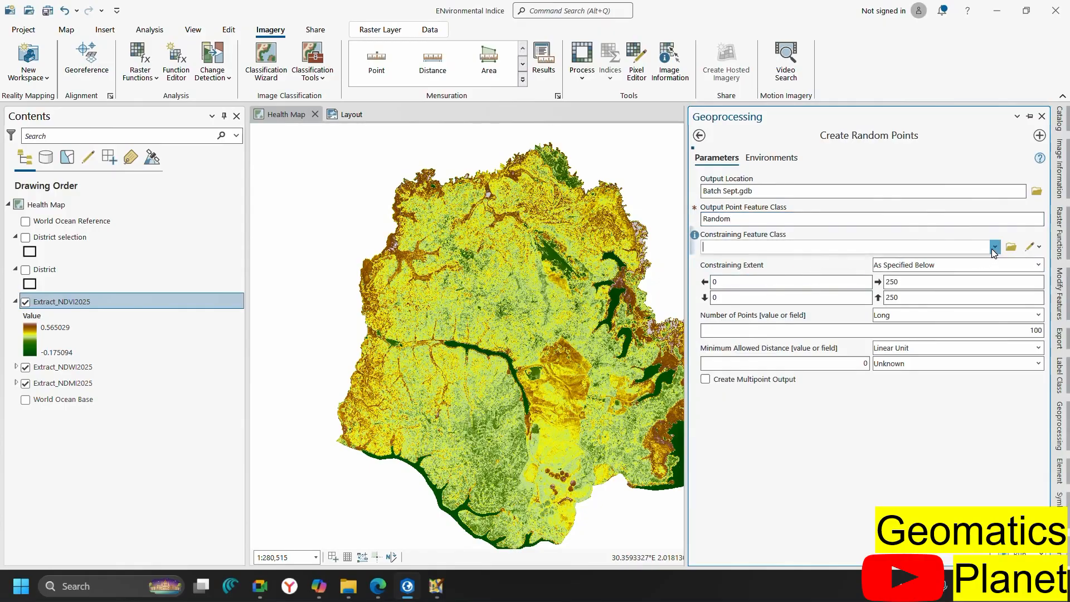
pyautogui.click(871, 267)
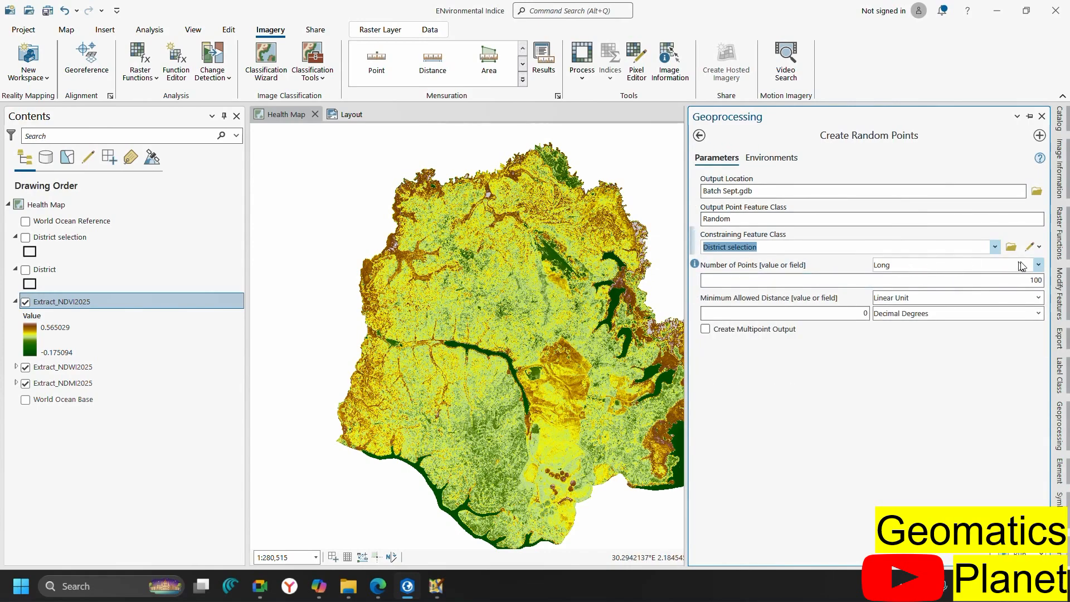
pyautogui.click(1038, 265)
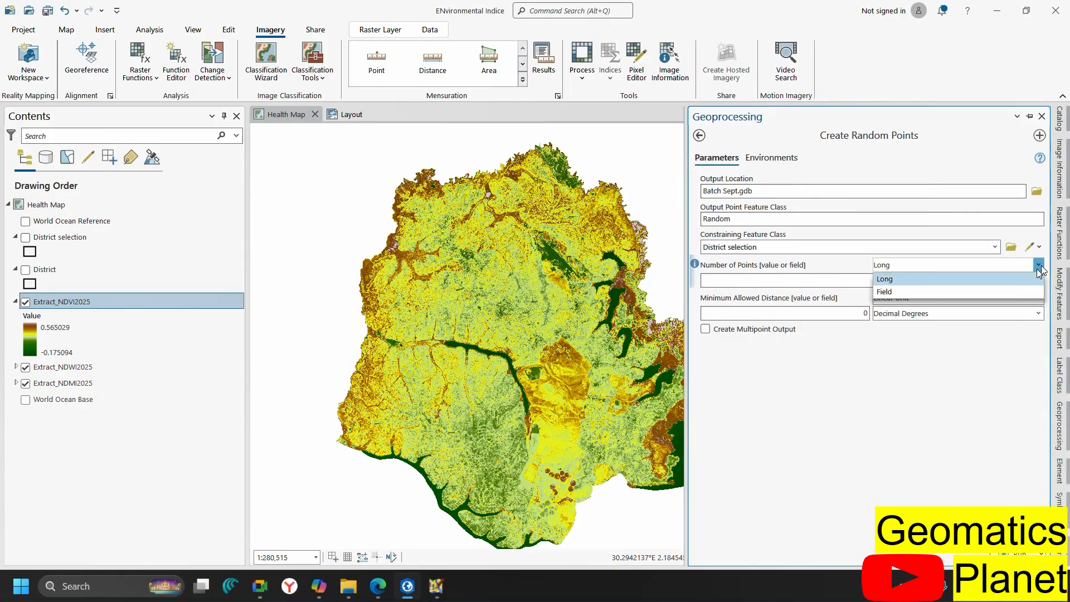
pyautogui.click(937, 285)
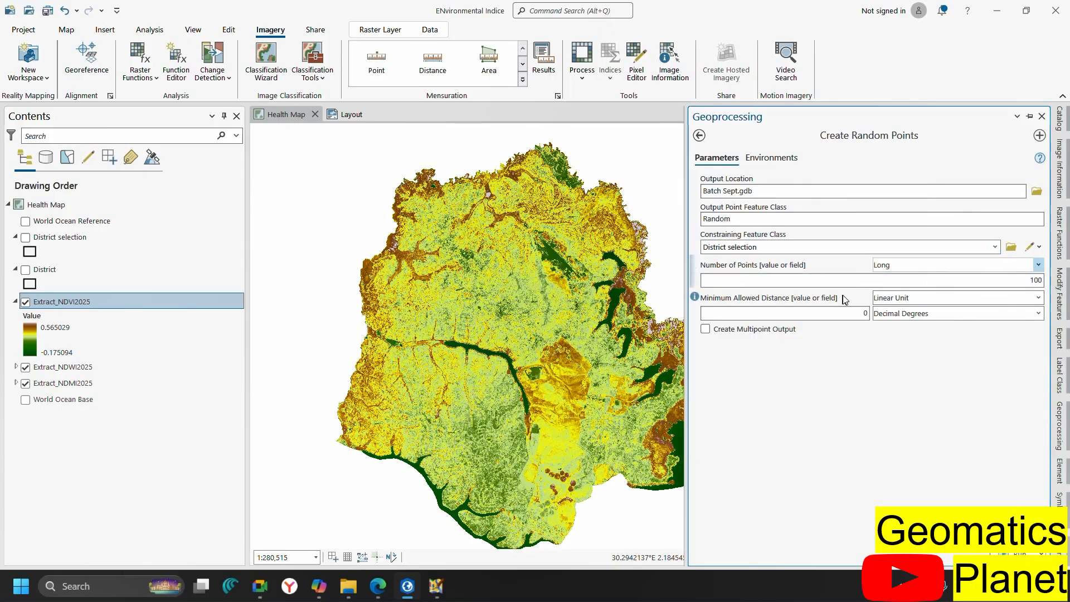
pyautogui.click(936, 299)
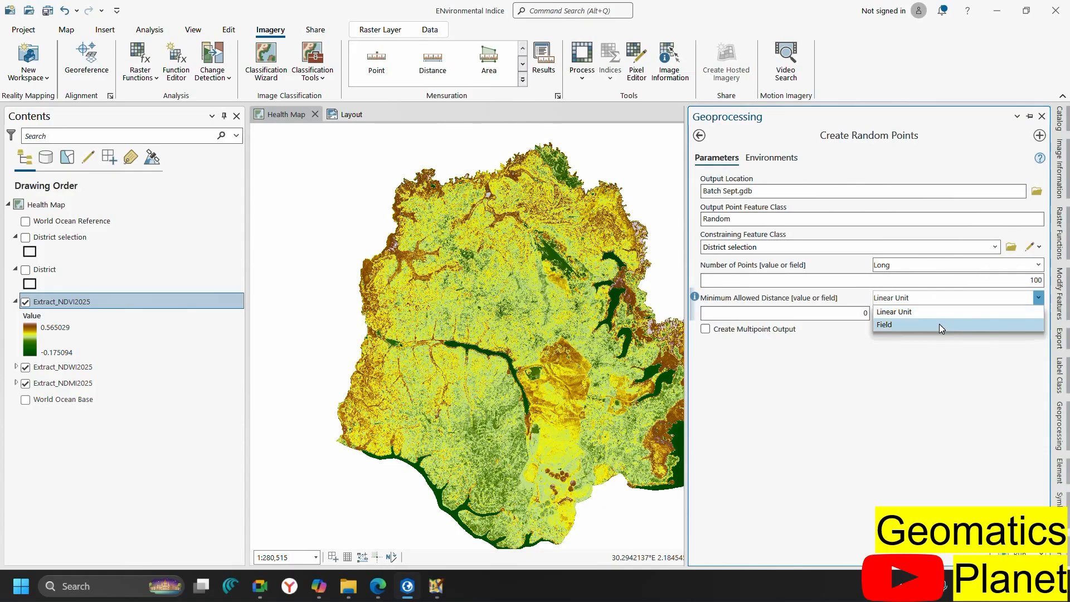
pyautogui.click(910, 397)
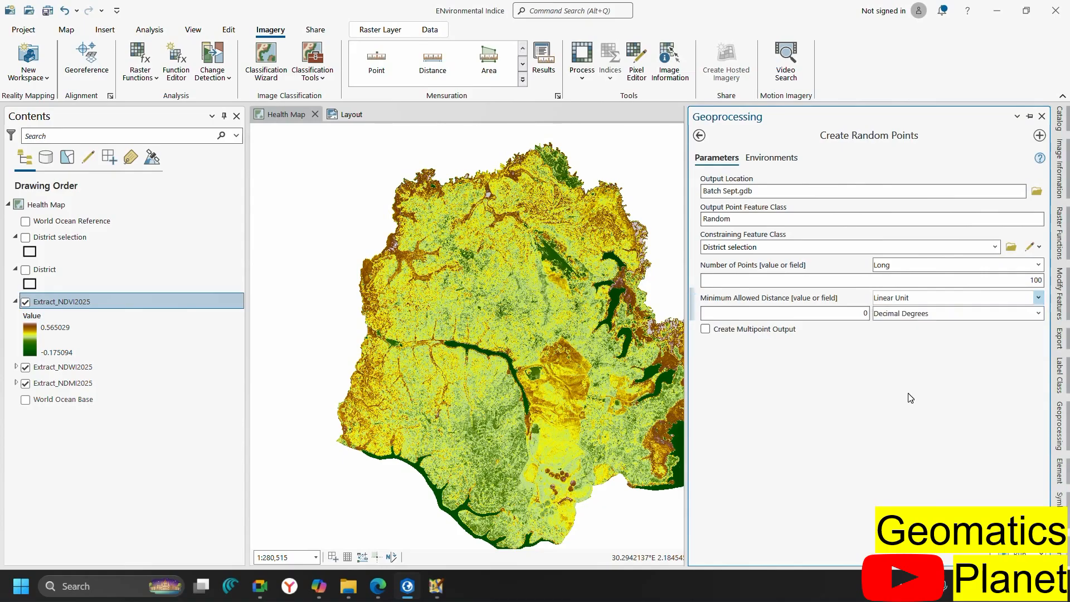
pyautogui.click(1008, 313)
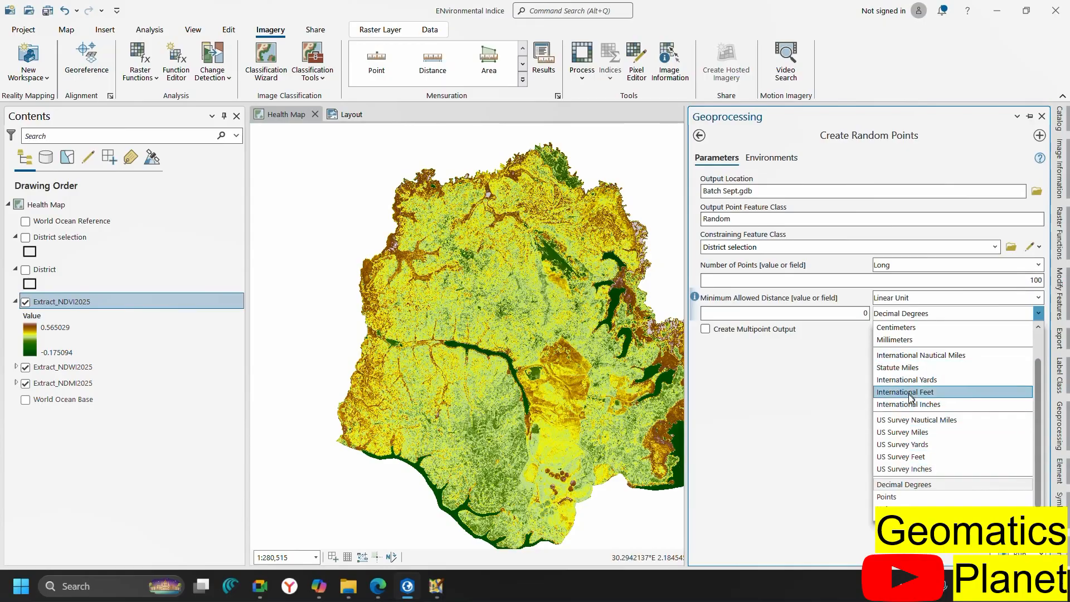
# Leave the distance unit at Decimal Degrees and start measuring a distance on the map
pyautogui.scroll(1, 911, 388)
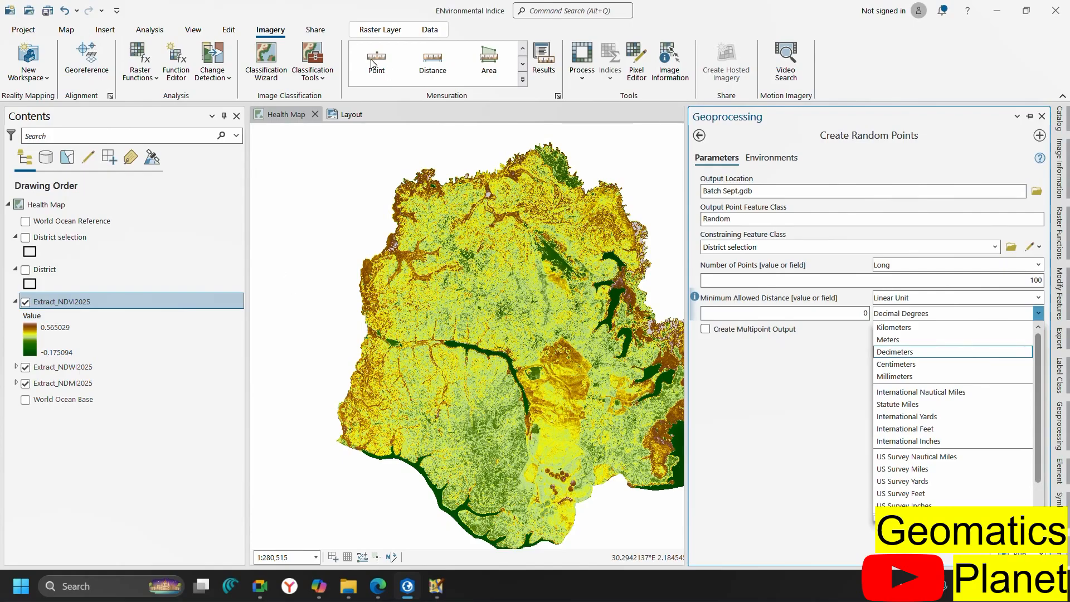
pyautogui.click(427, 66)
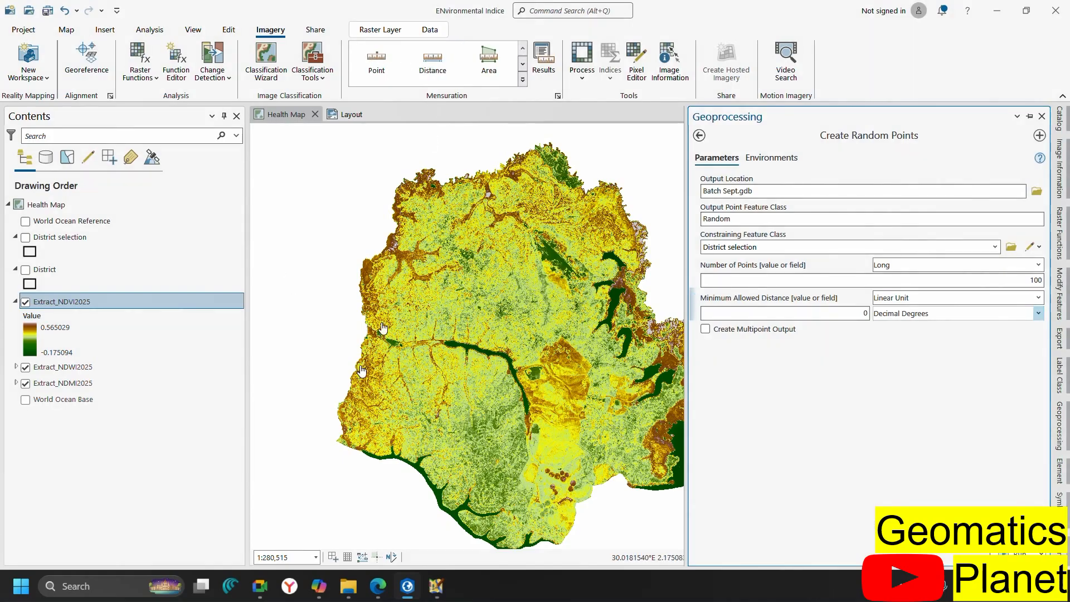
pyautogui.click(441, 80)
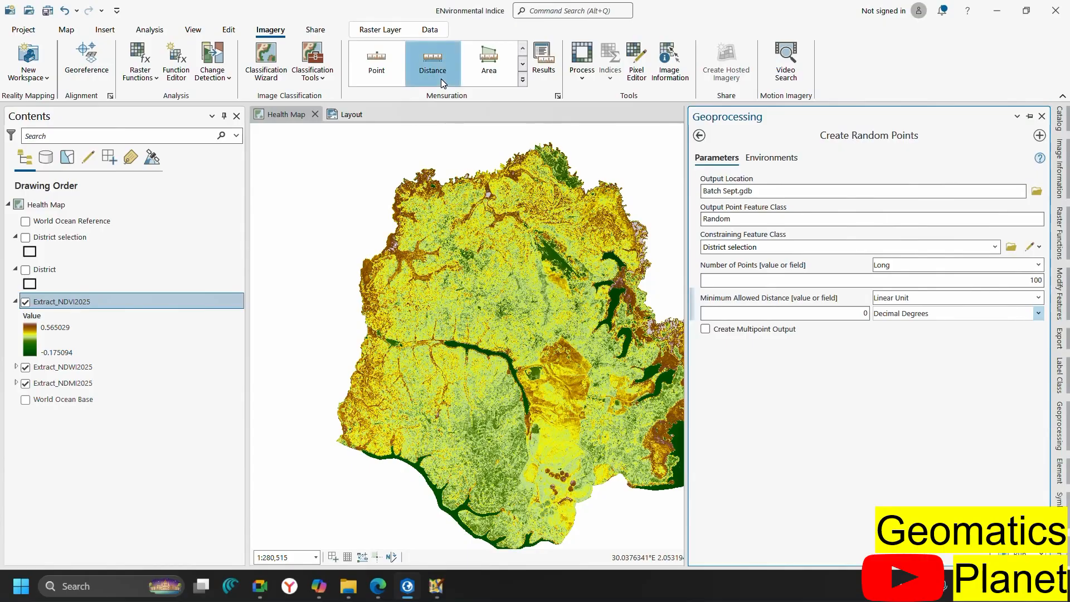
# Measure a distance of about 56897 metres across the district map
pyautogui.click(352, 438)
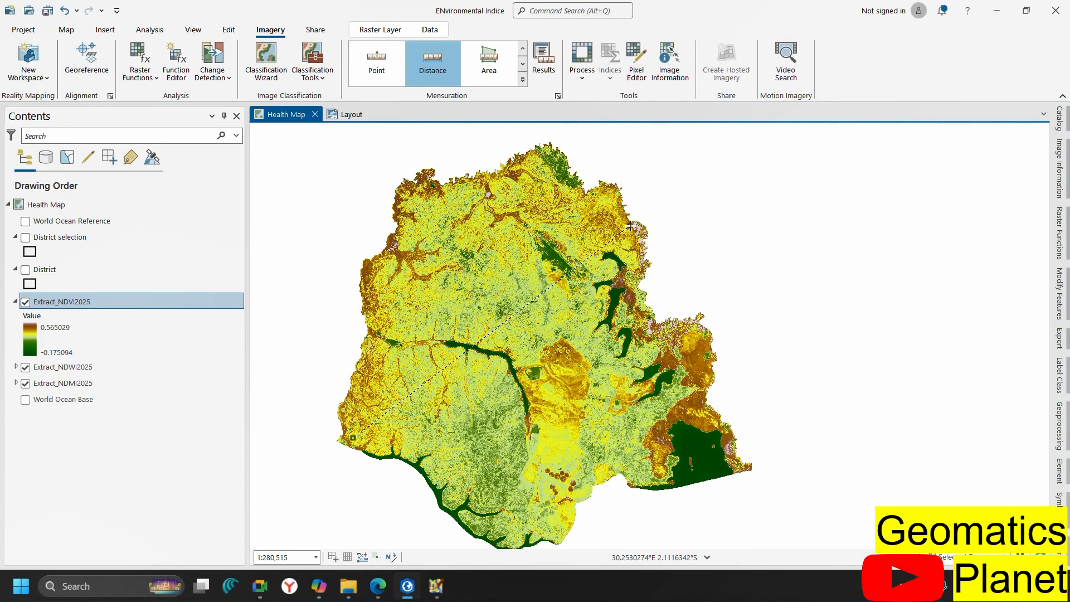
pyautogui.click(630, 226)
pyautogui.press('Escape')
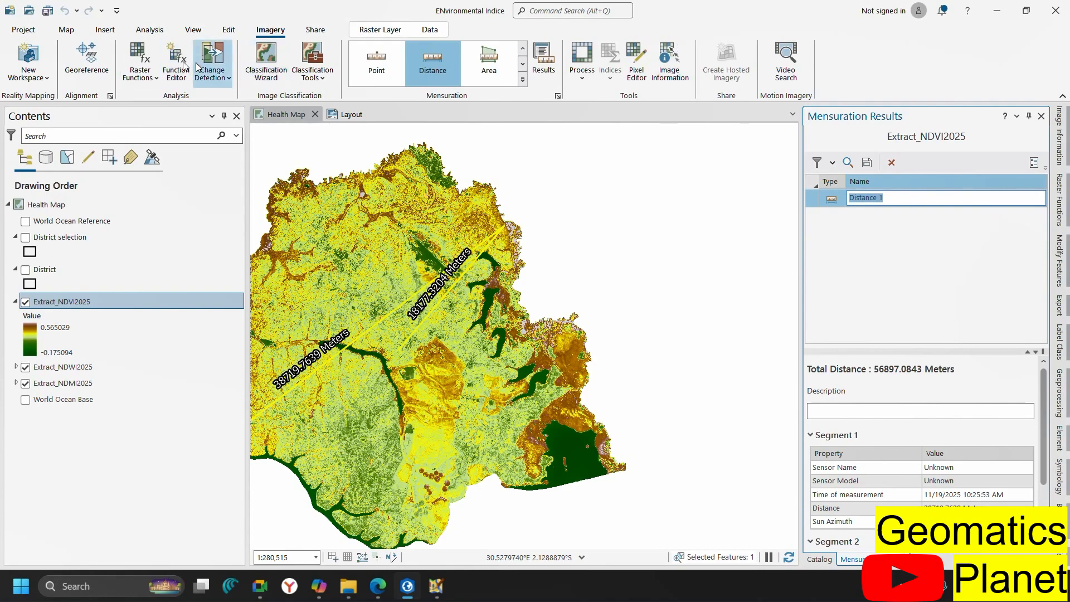
# Toggle the map selection tool, then close Mensuration Results to show Create Random Points
pyautogui.click(66, 29)
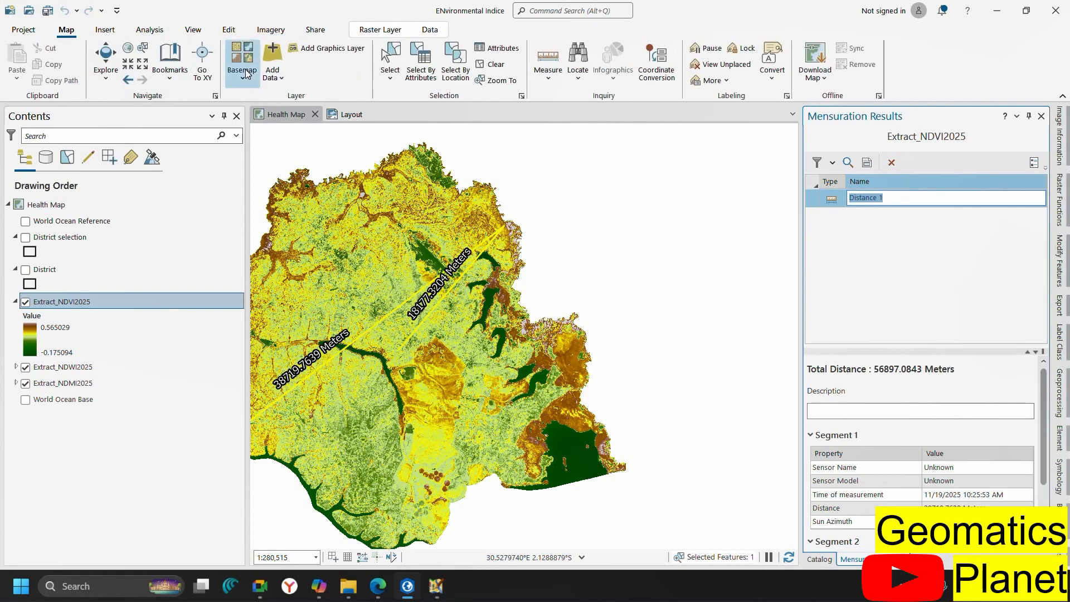
pyautogui.click(388, 72)
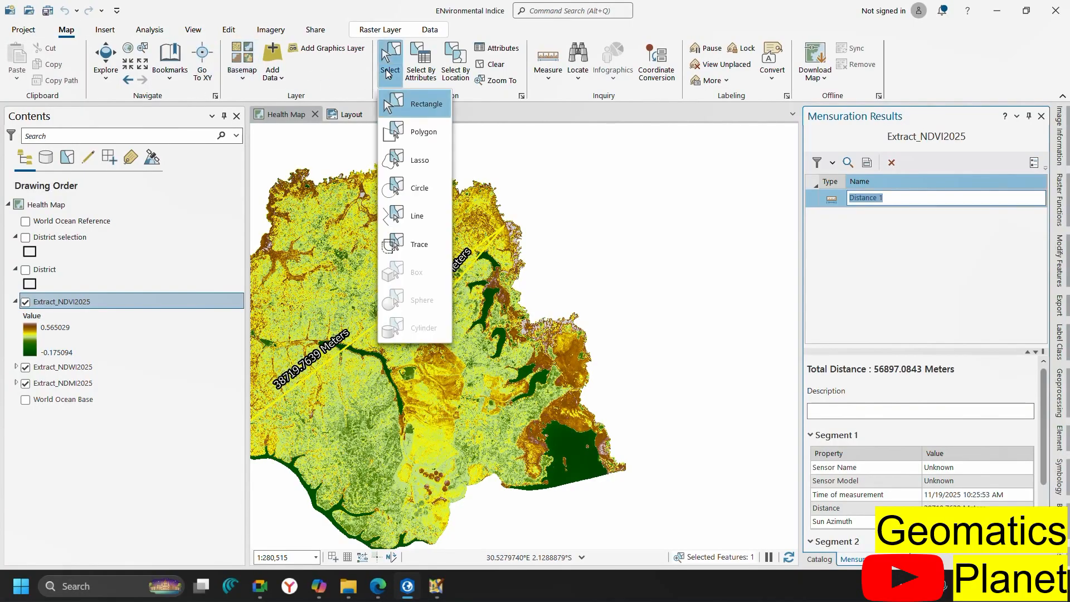
pyautogui.click(389, 59)
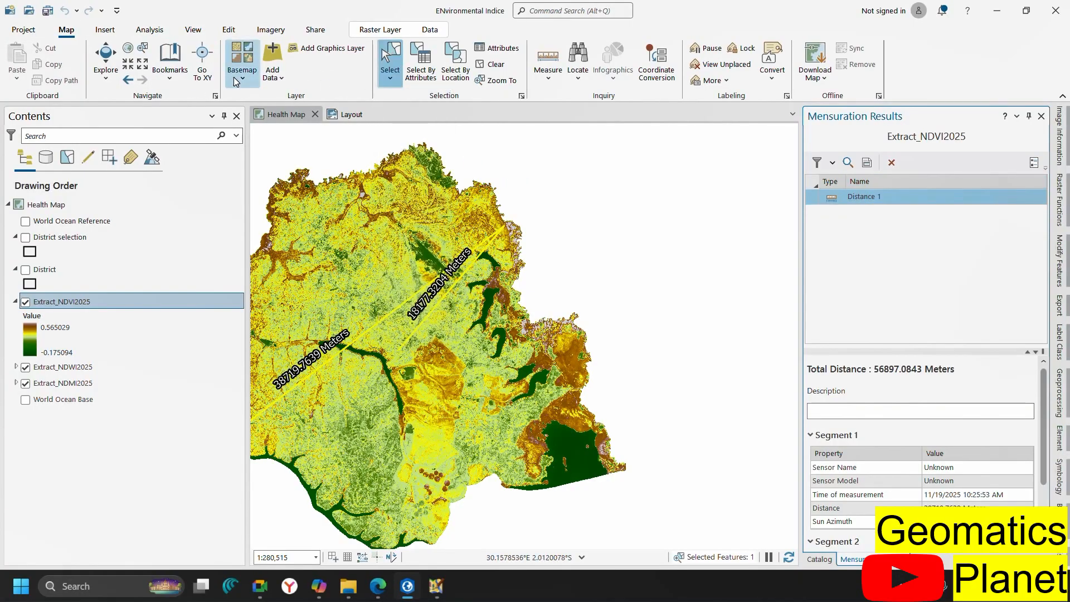
pyautogui.click(106, 62)
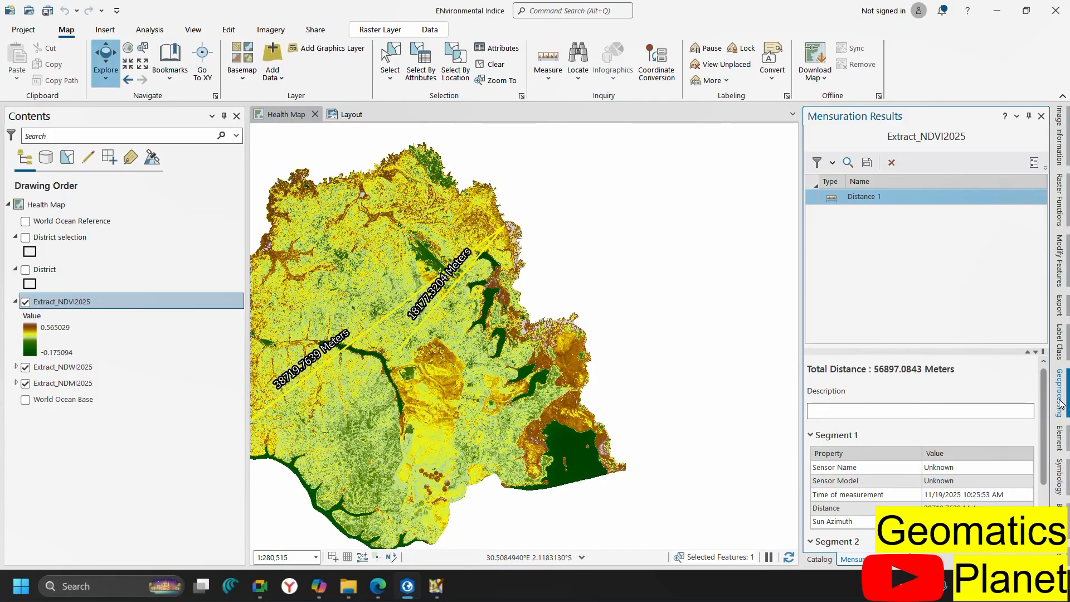
pyautogui.click(1040, 116)
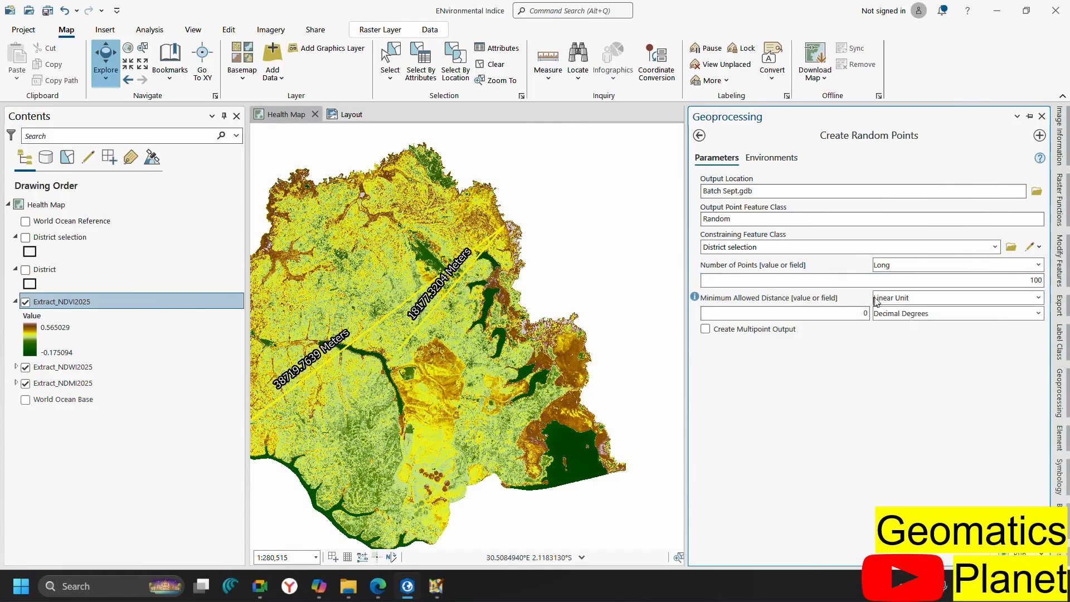
# Set the minimum allowed distance to 1 Kilometer and run Create Random Points
pyautogui.click(906, 301)
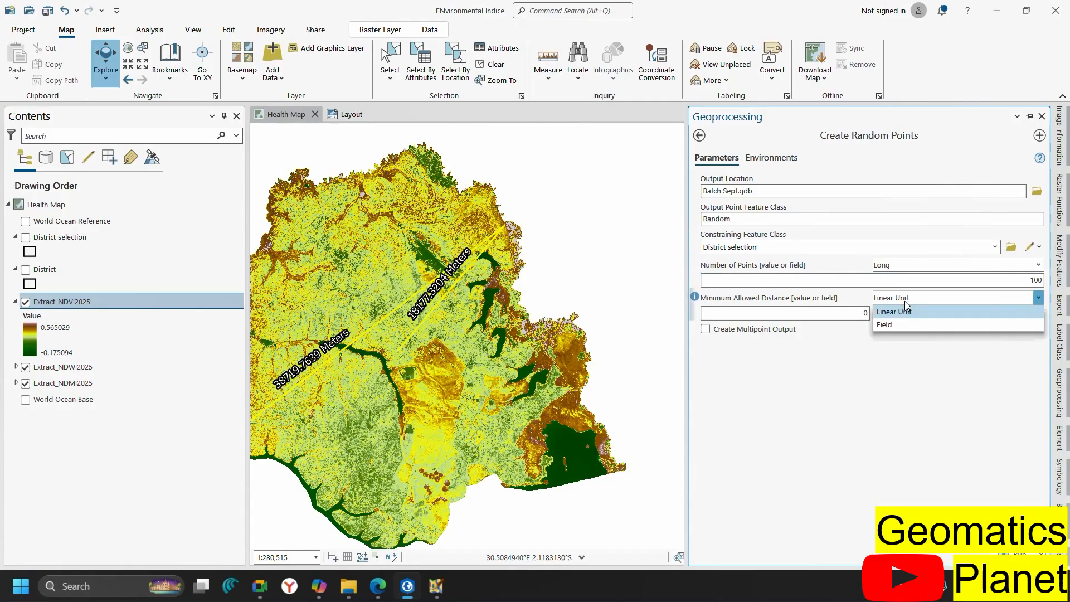
pyautogui.click(881, 351)
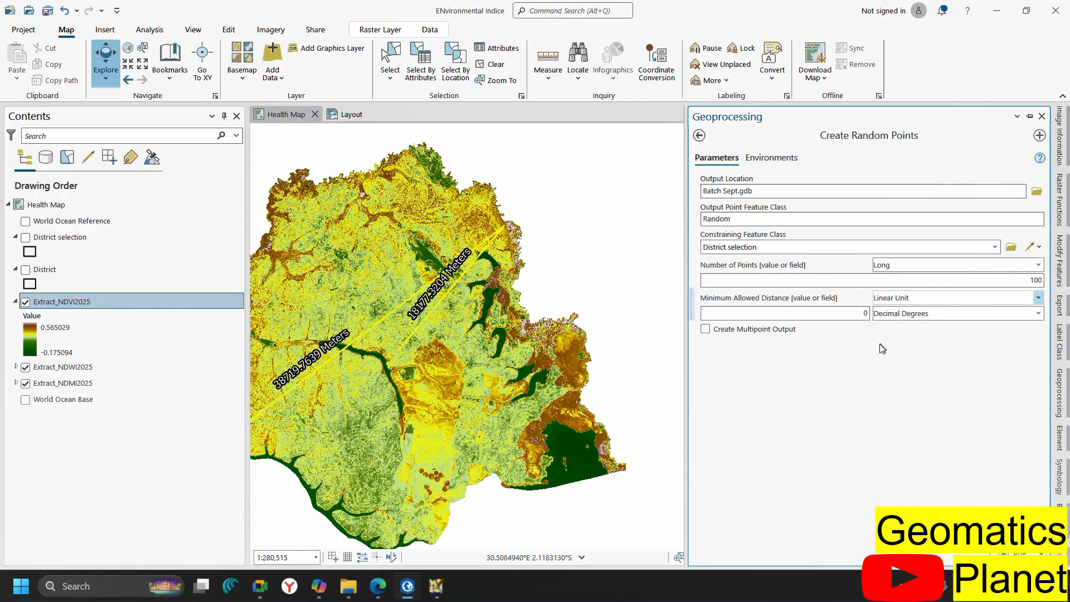
pyautogui.click(903, 321)
pyautogui.scroll(1, 920, 370)
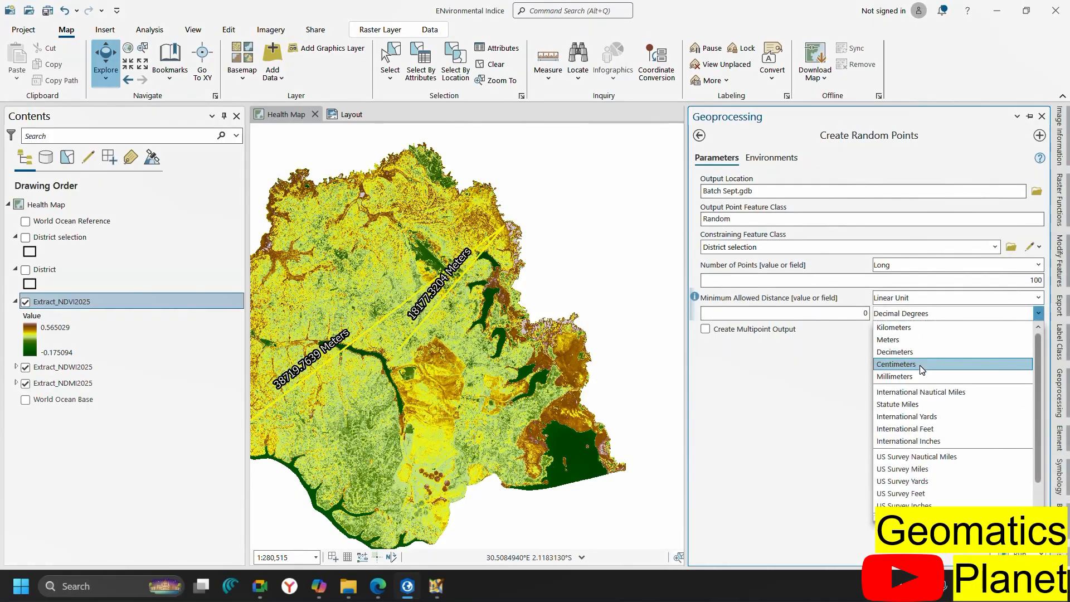
pyautogui.click(905, 333)
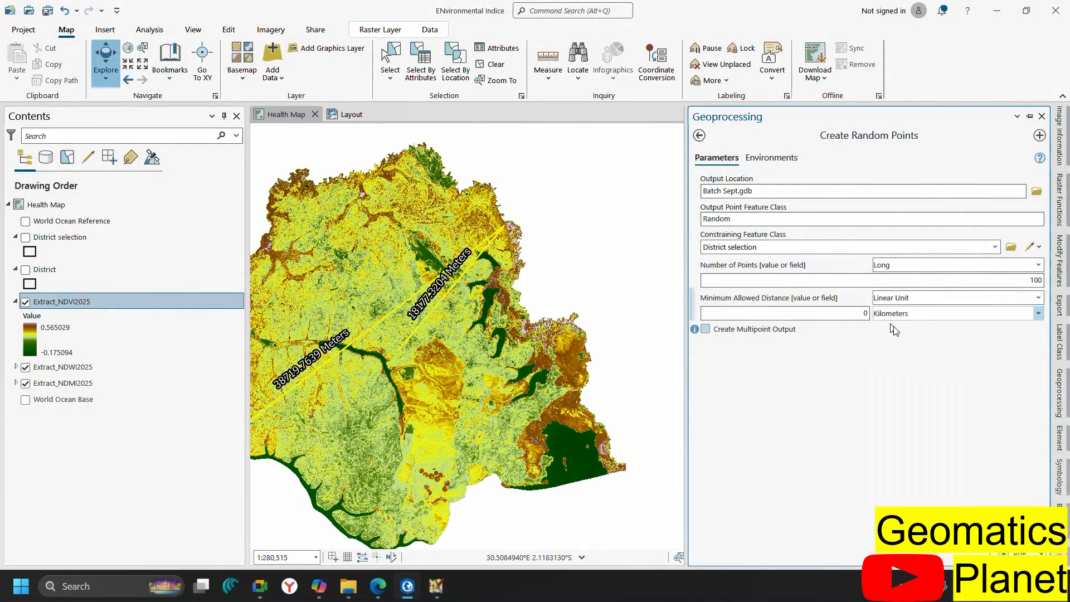
pyautogui.click(865, 313)
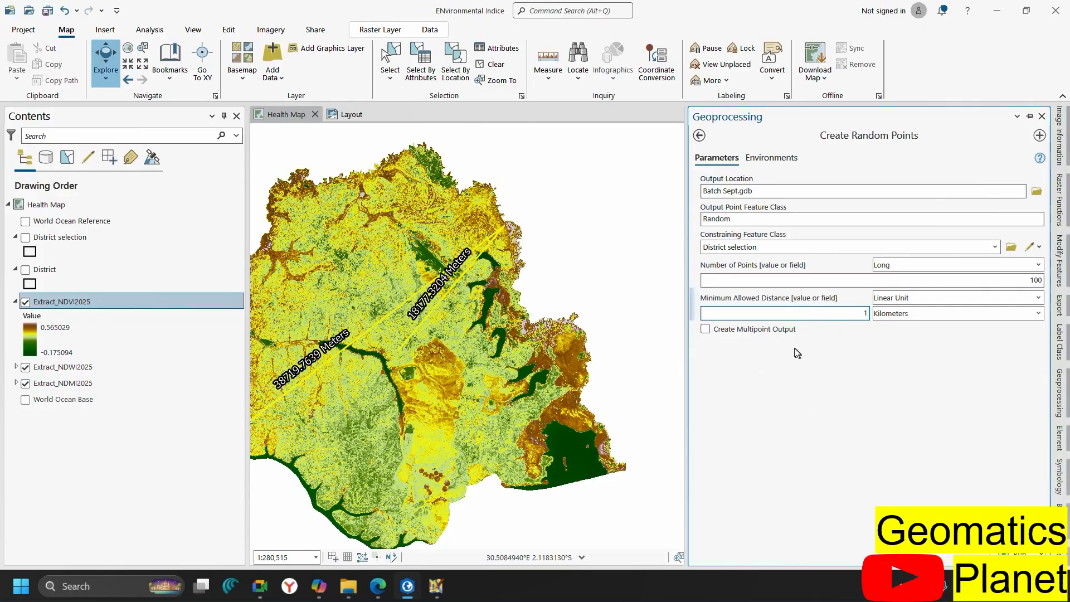
pyautogui.click(1019, 553)
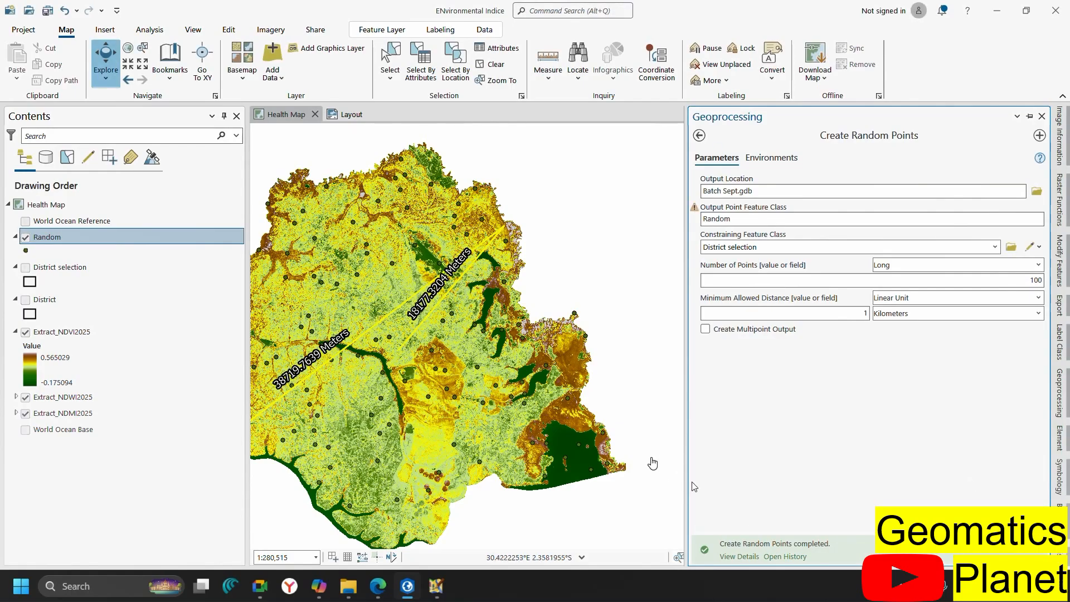
pyautogui.scroll(-2, 556, 345)
# View the Random layer's attribute table of 100 points, then return to Create Random Points
pyautogui.scroll(2, 440, 337)
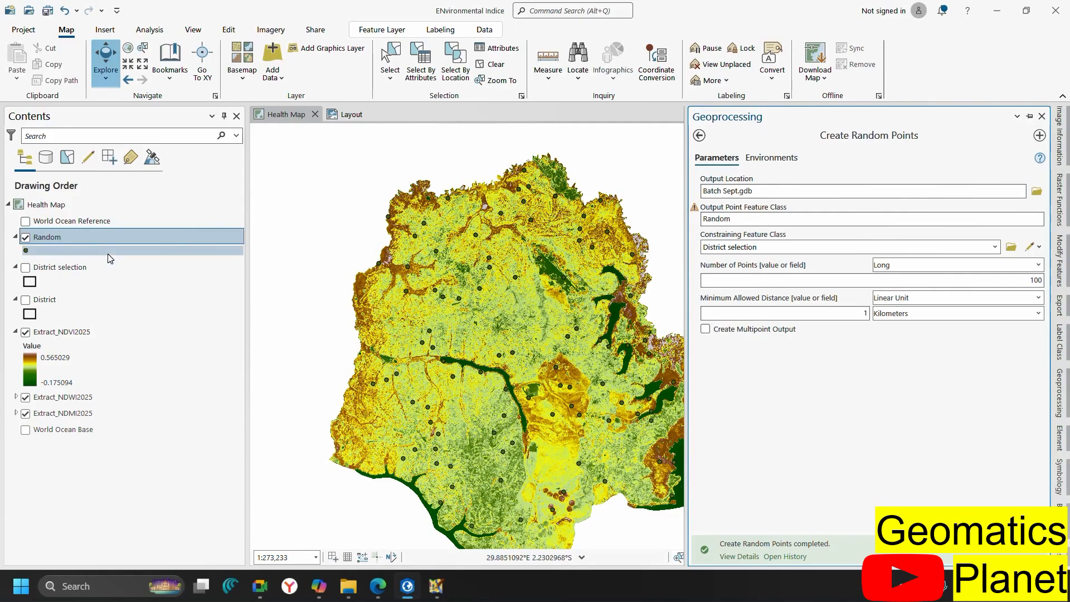
pyautogui.rightClick(108, 239)
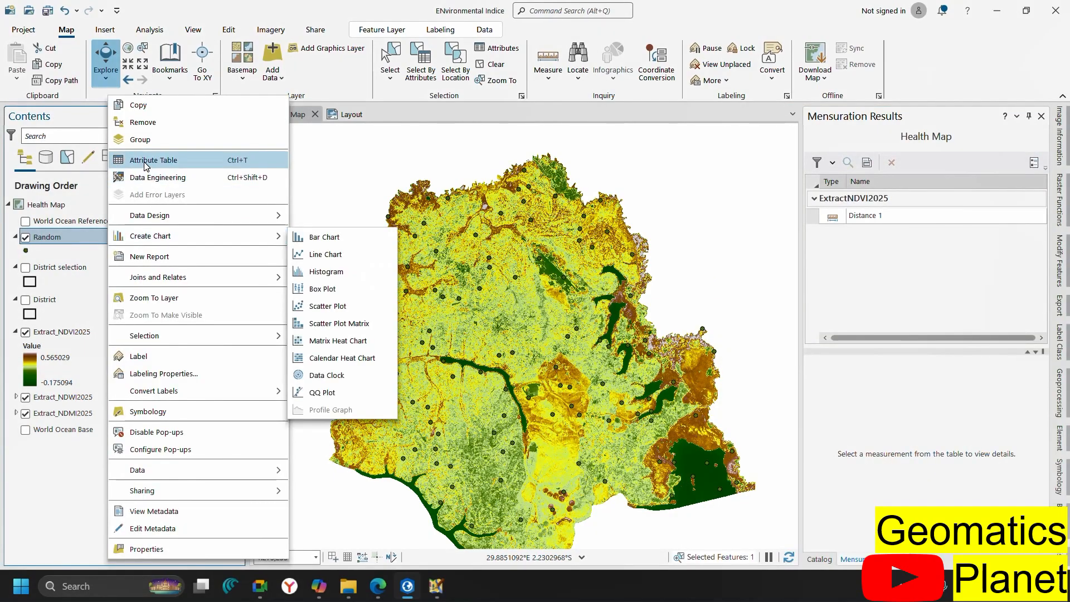
pyautogui.click(144, 160)
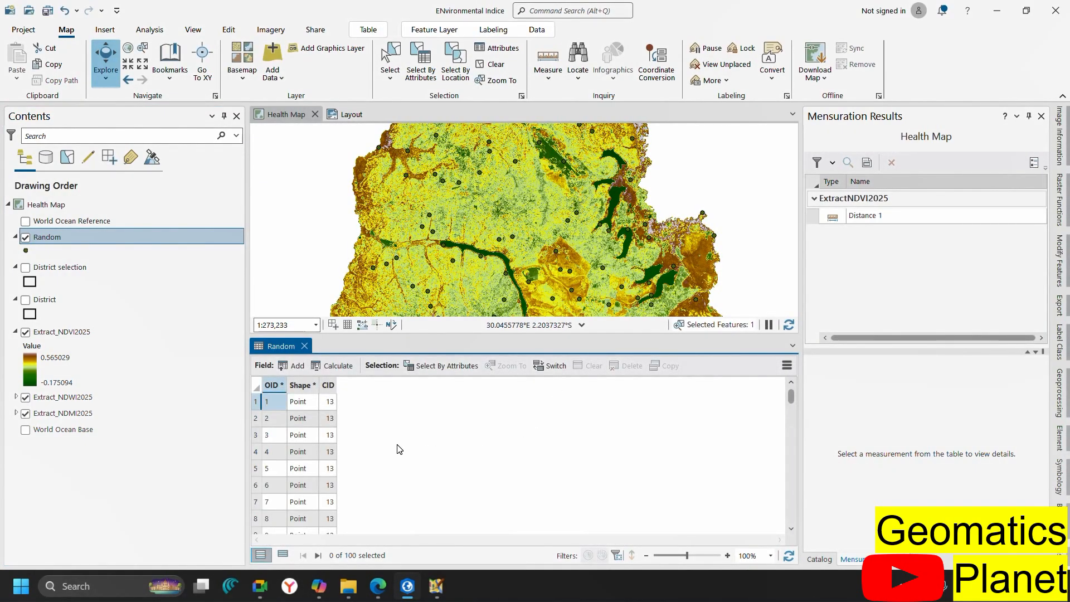
pyautogui.click(1059, 399)
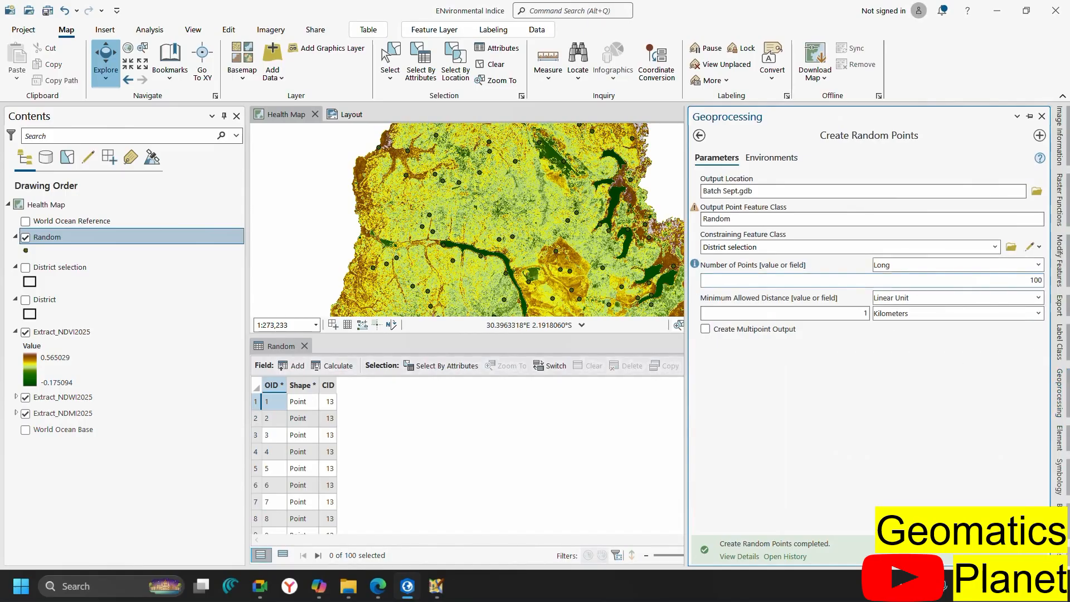
# Rerun Create Random Points with 20 points at least 1.5 Kilometers apart
pyautogui.click(1034, 280)
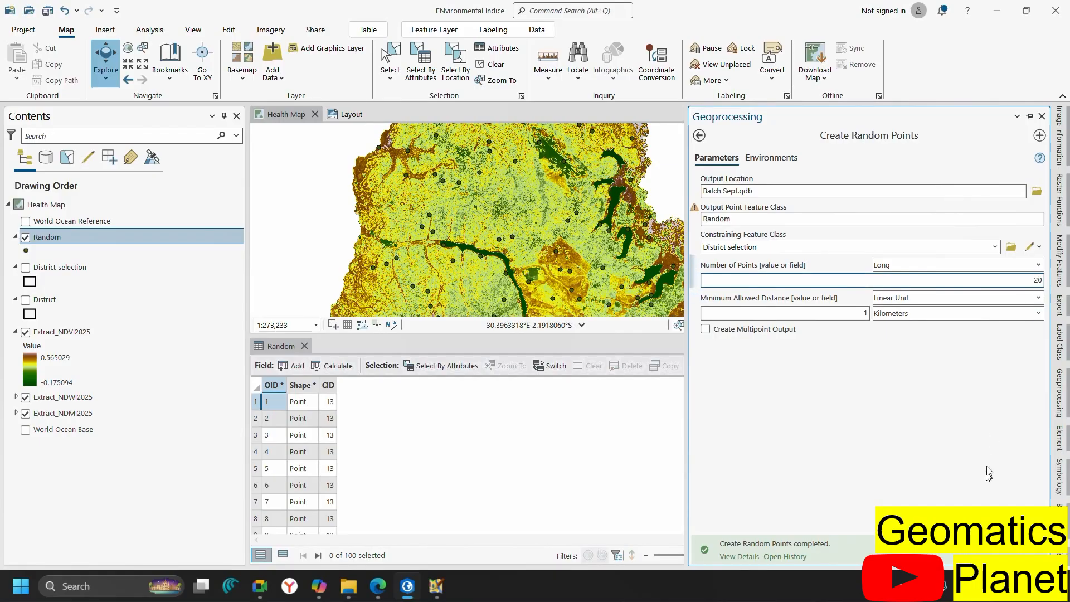
pyautogui.click(865, 313)
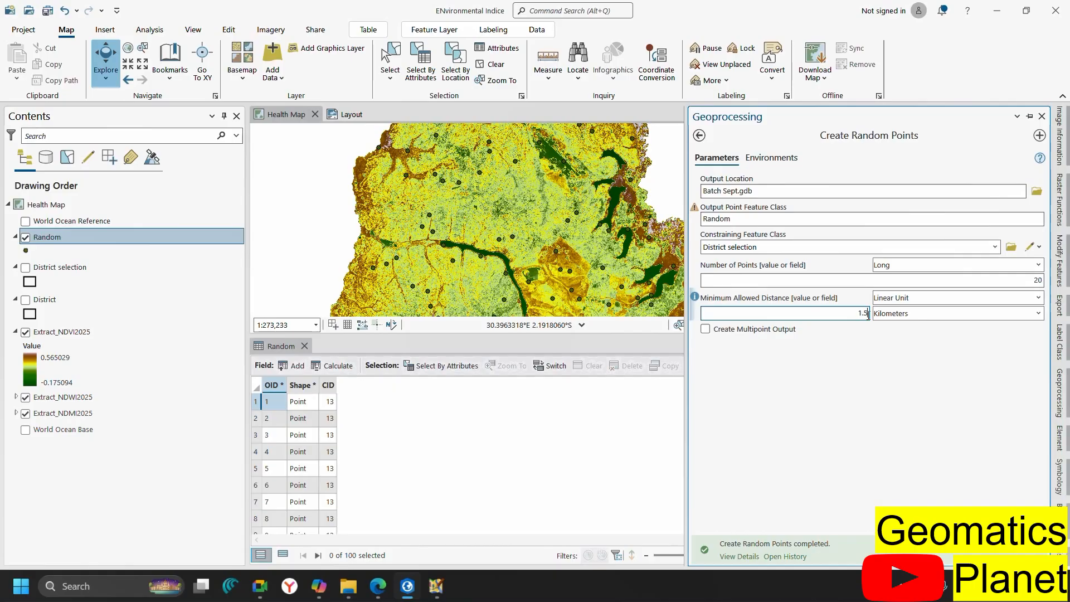
pyautogui.click(1018, 516)
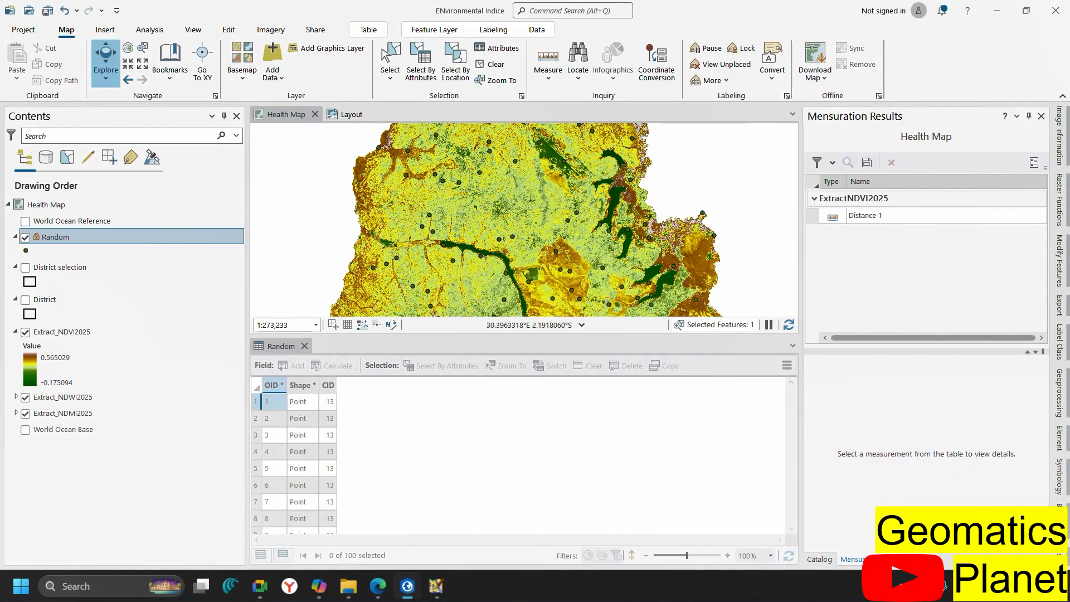
pyautogui.press('Delete')
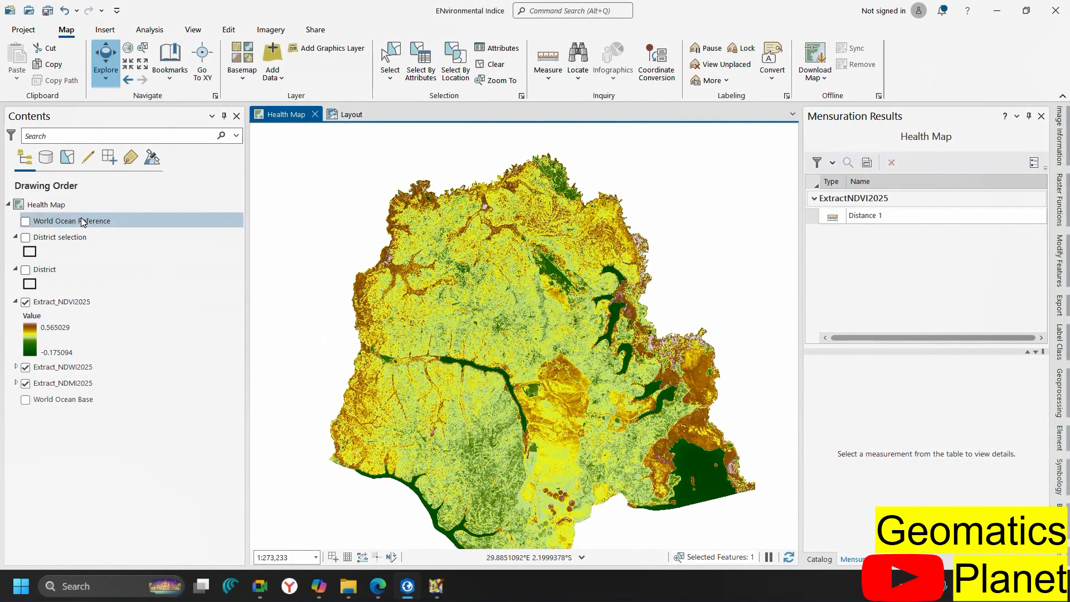
# Open the Random layer's attribute table listing its 20 points and close the Mensuration Results pane
pyautogui.hotkey('ctrl', 'z')
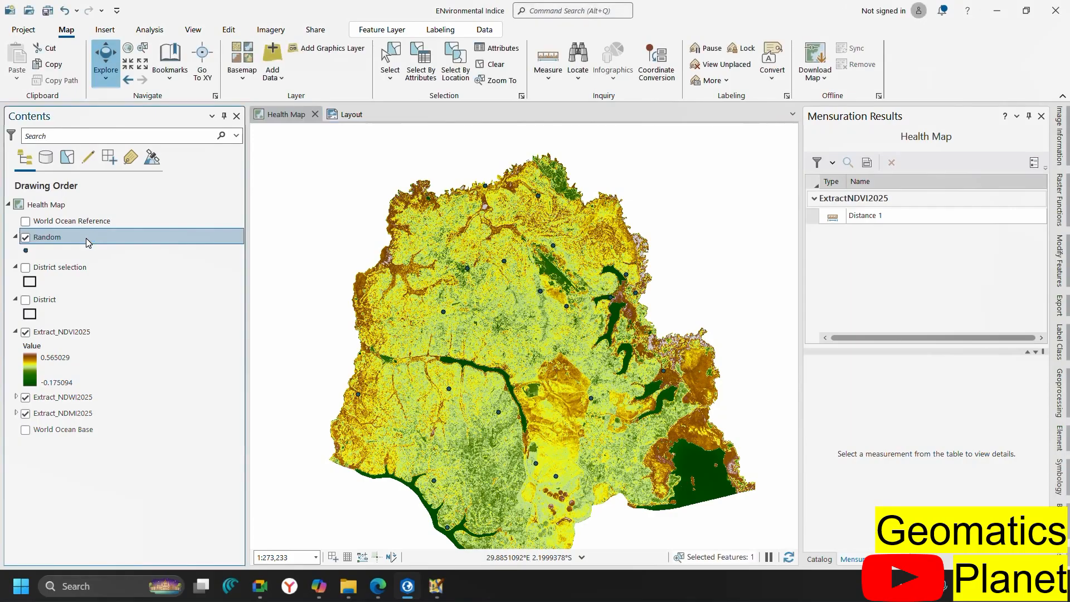
pyautogui.hotkey('ctrl', 't')
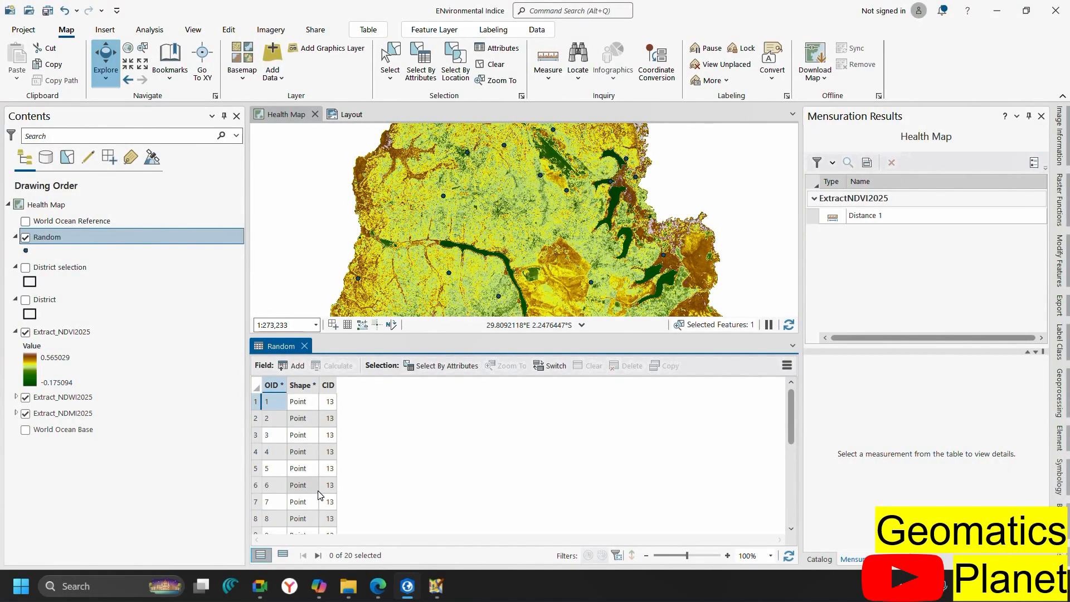
pyautogui.scroll(-5, 320, 493)
pyautogui.scroll(5, 318, 490)
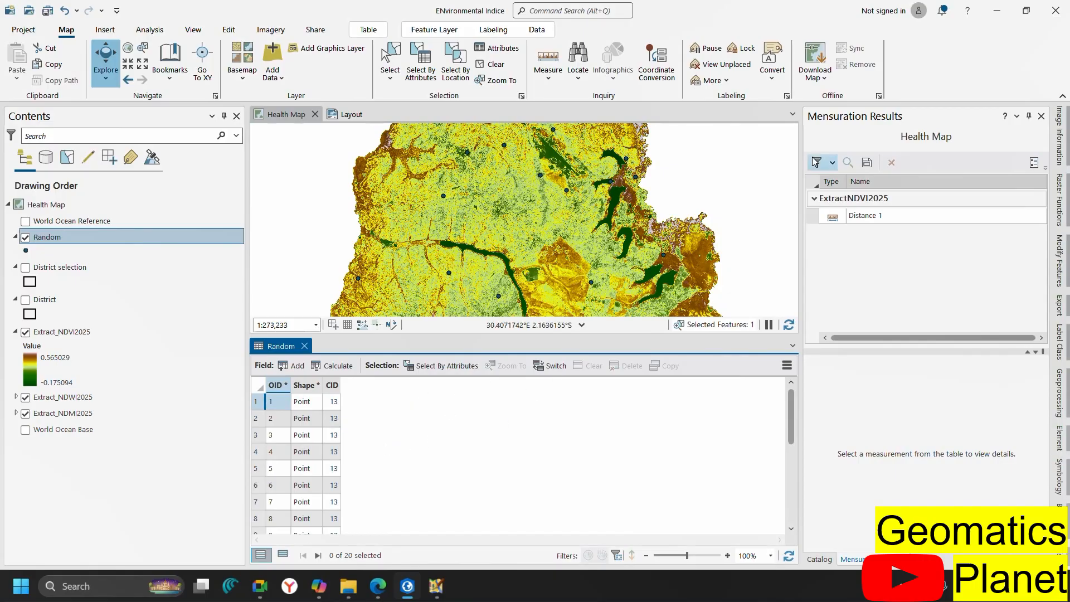
pyautogui.click(1041, 117)
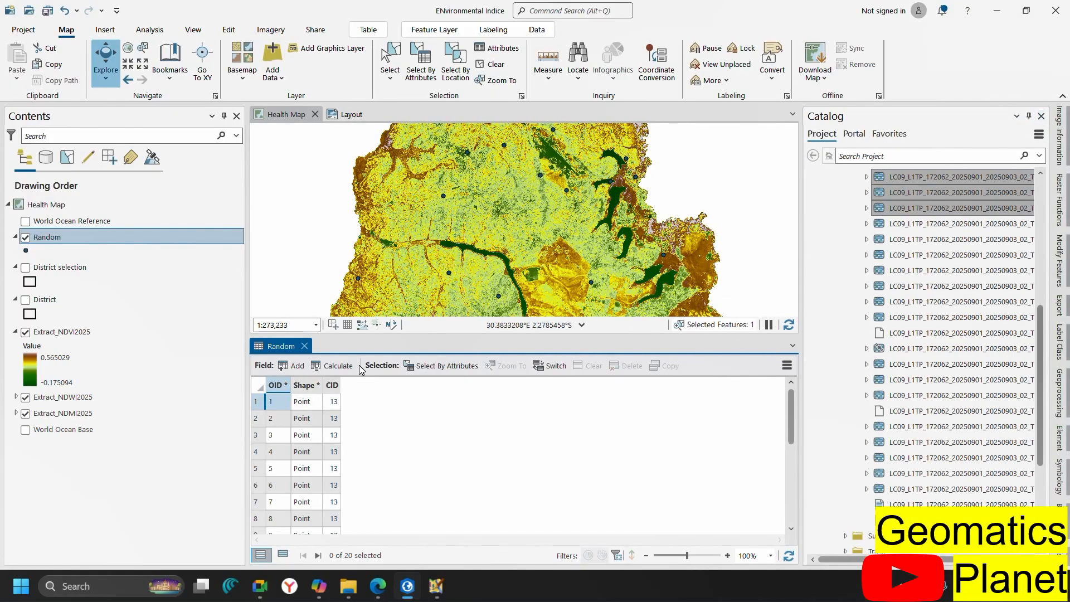
# Close the Random attribute table and zoom around the district map to view the 20 scattered points
pyautogui.click(305, 346)
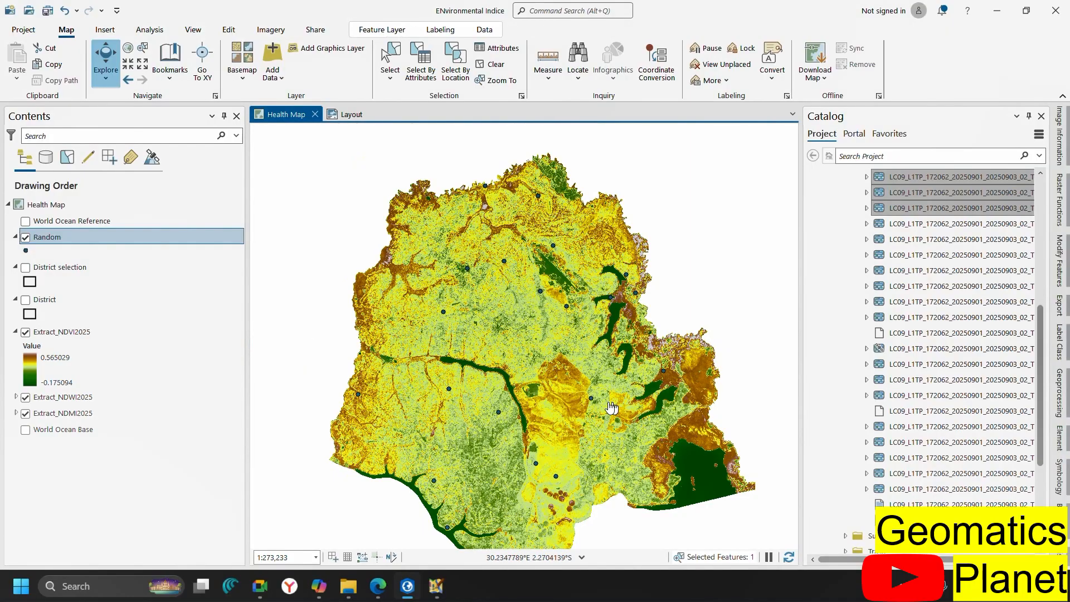
pyautogui.scroll(-1, 512, 348)
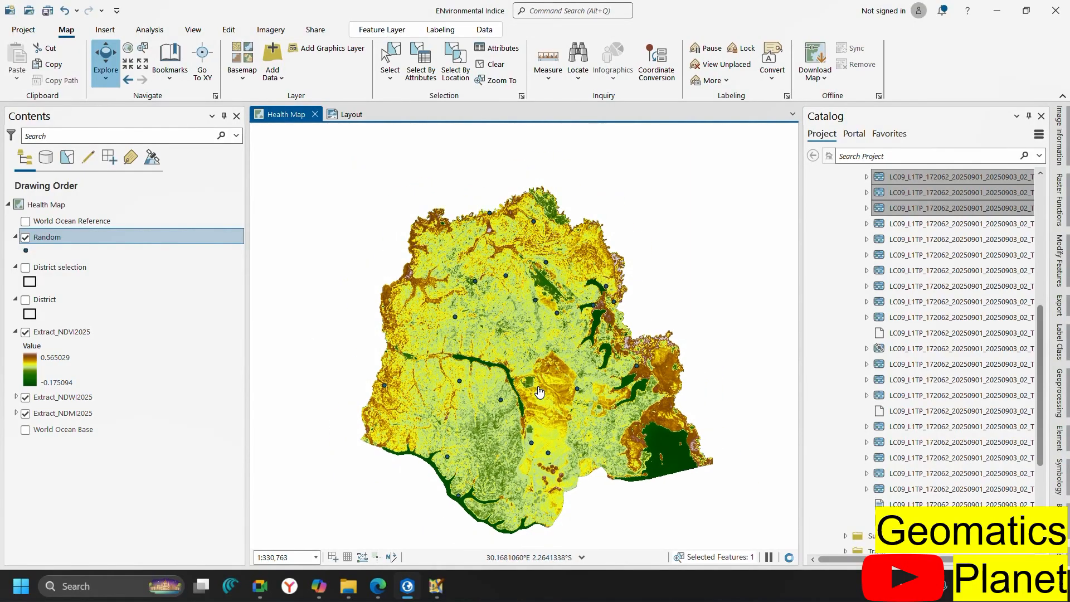
pyautogui.scroll(-2, 540, 391)
pyautogui.scroll(3, 539, 392)
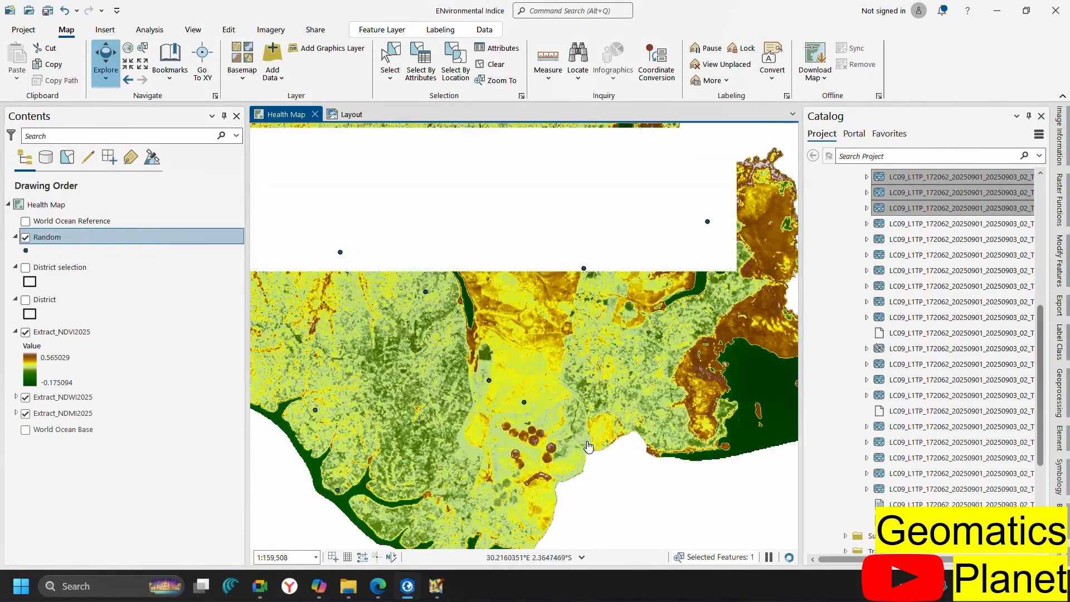
pyautogui.scroll(-1, 588, 446)
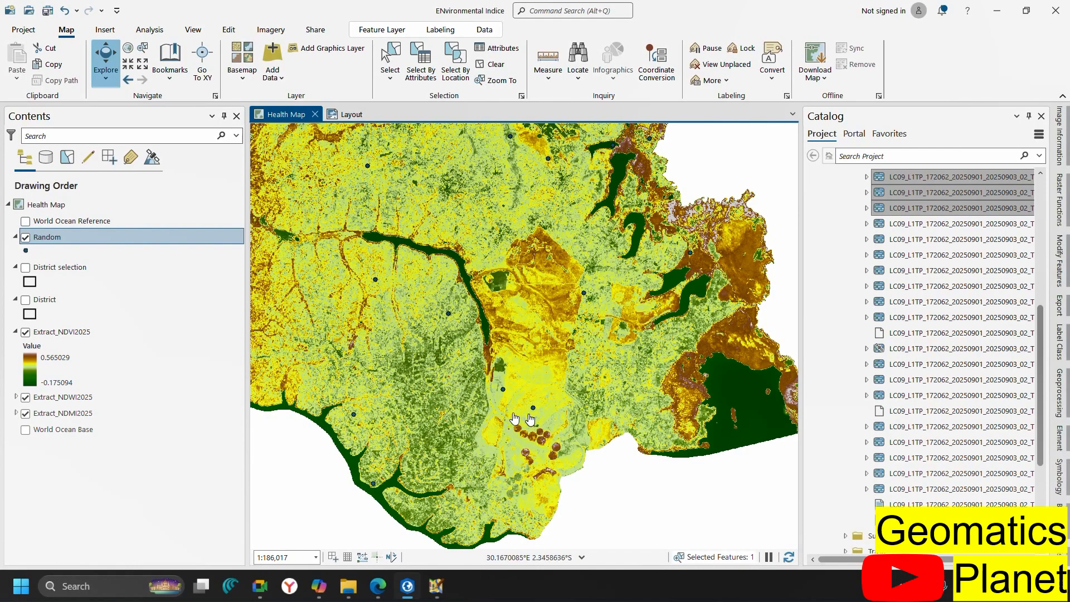
pyautogui.scroll(-2, 583, 396)
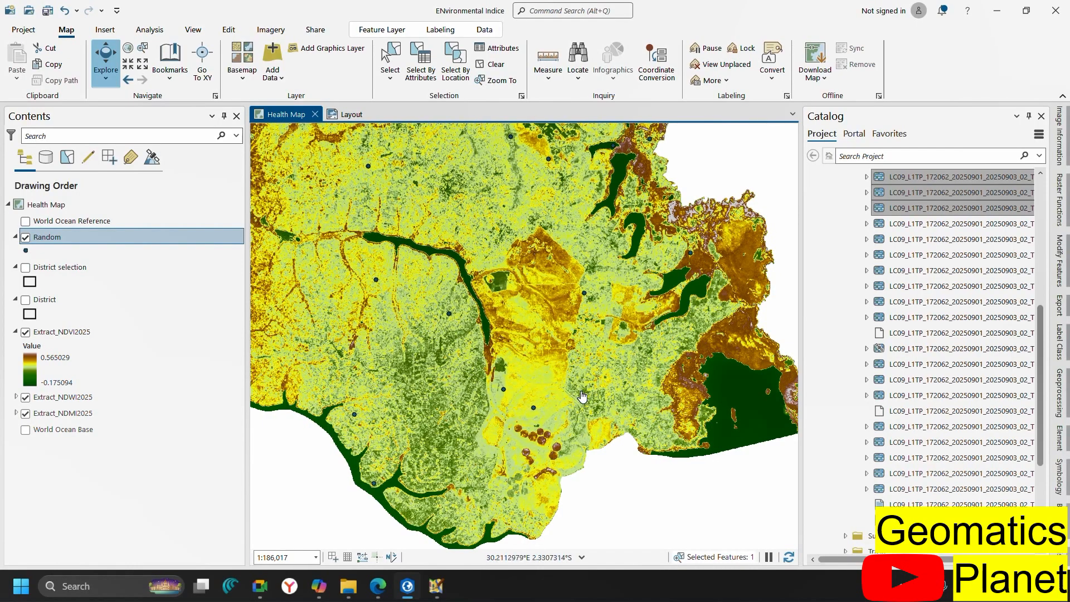
pyautogui.scroll(-1, 564, 356)
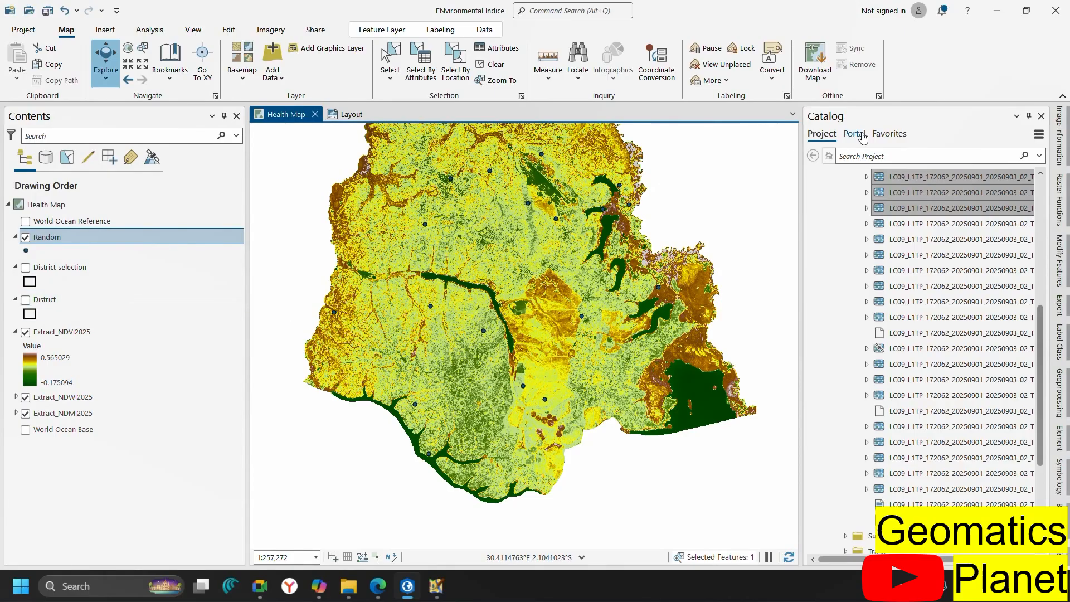
# Return to the toolbox list and open Spatial Analyst Tools > Extraction > Extract Multi Values to Points
pyautogui.click(1066, 401)
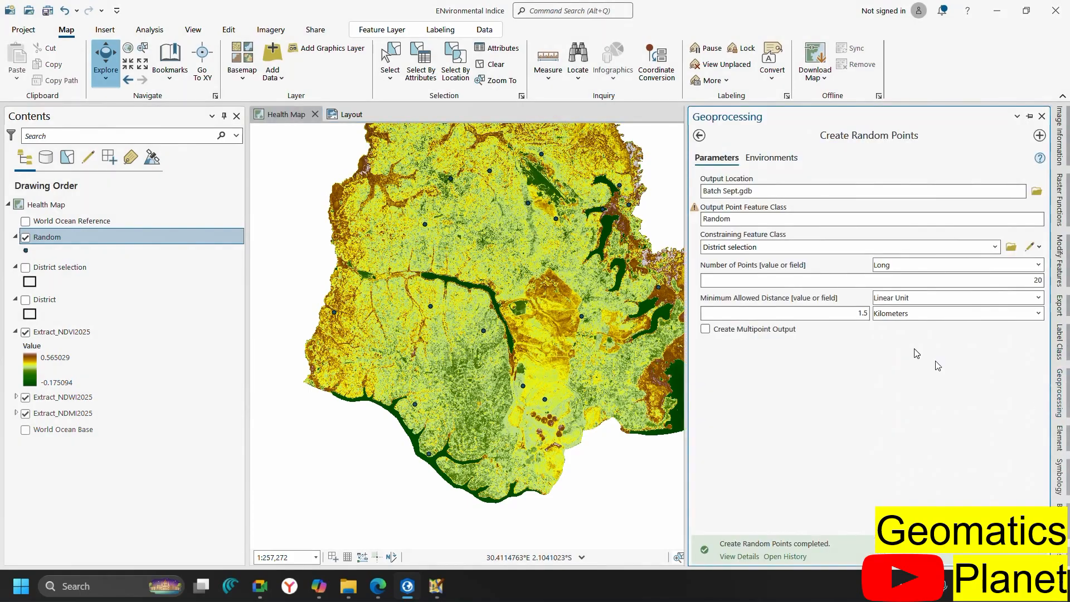
pyautogui.click(699, 136)
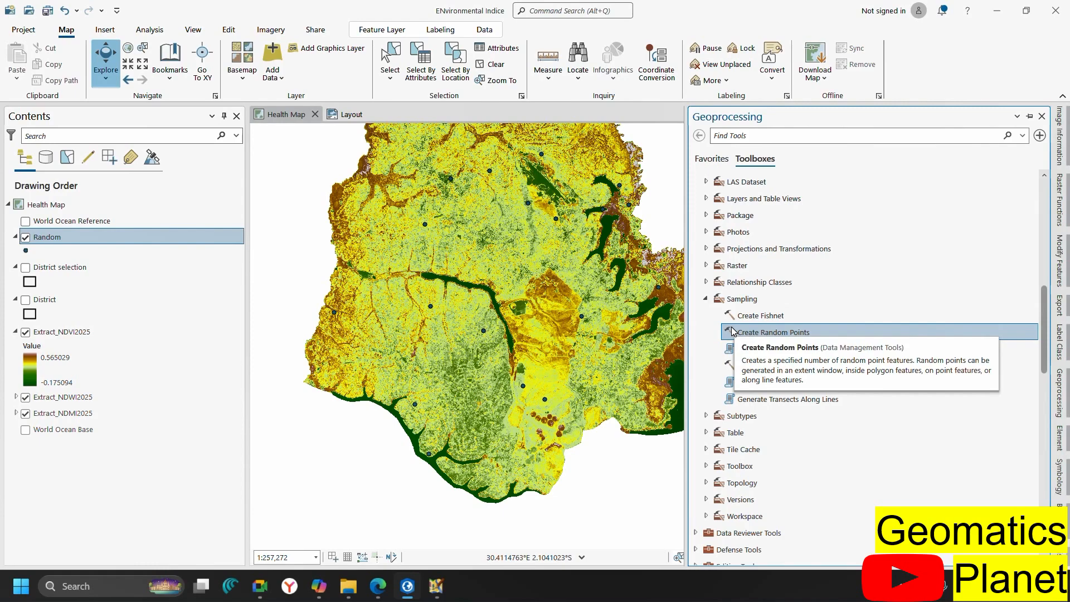
pyautogui.scroll(-14, 795, 440)
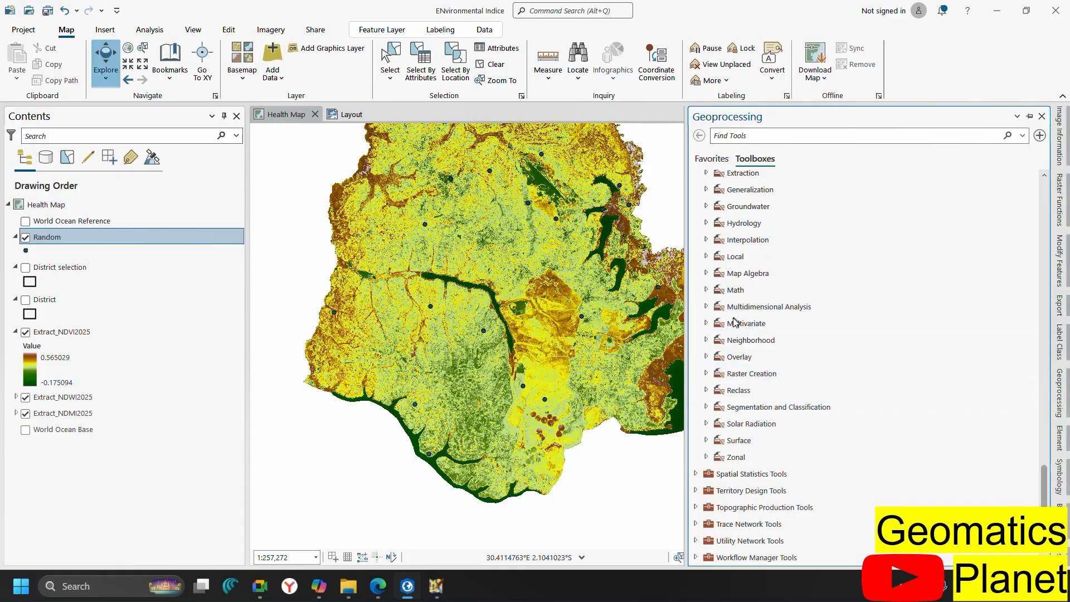
pyautogui.scroll(6, 744, 223)
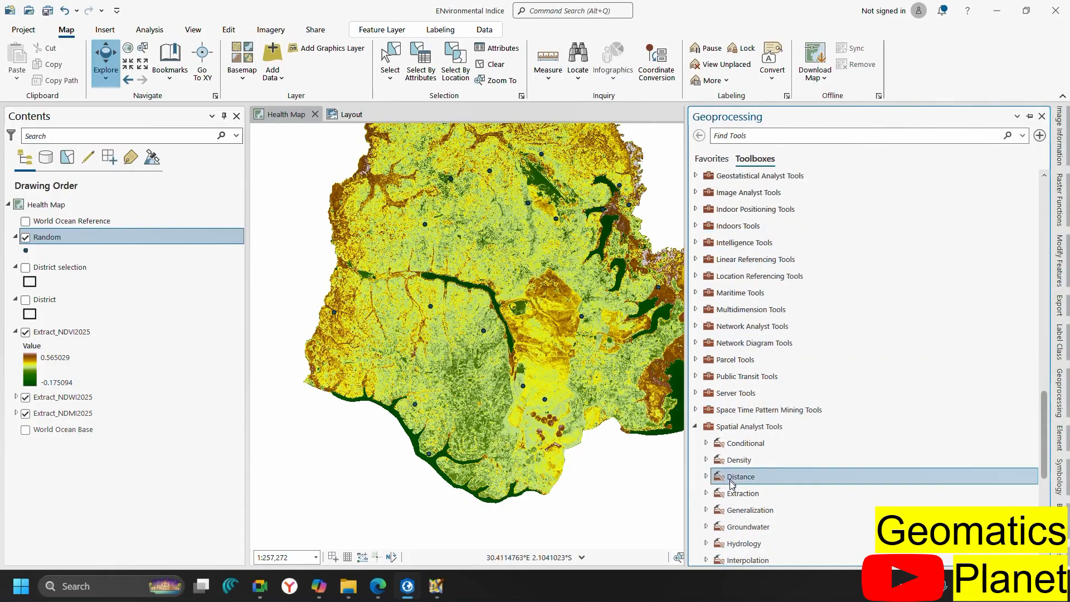
pyautogui.scroll(6, 708, 497)
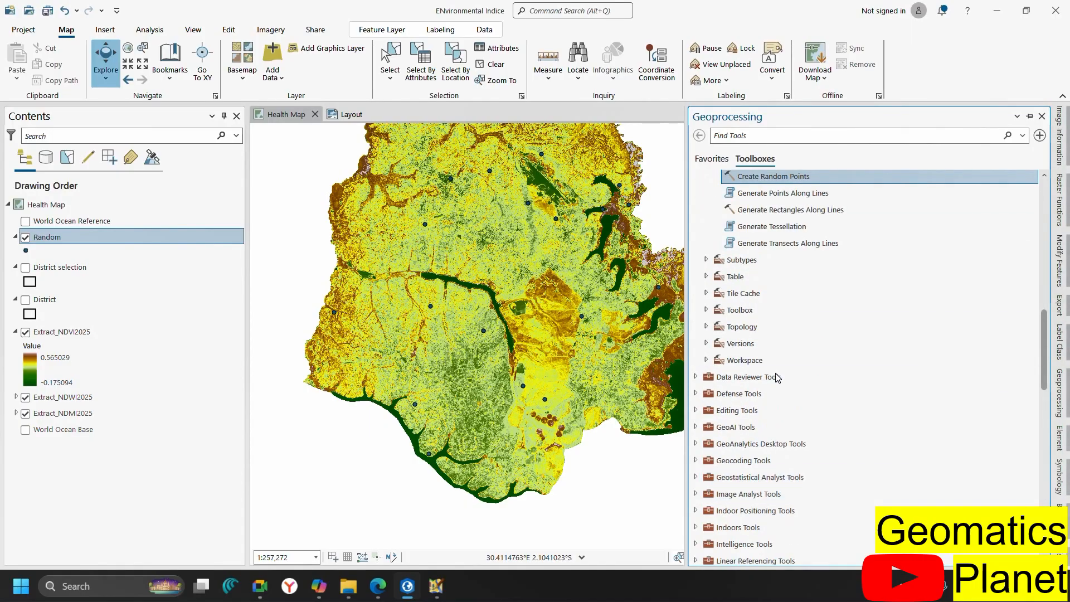
pyautogui.scroll(-10, 780, 357)
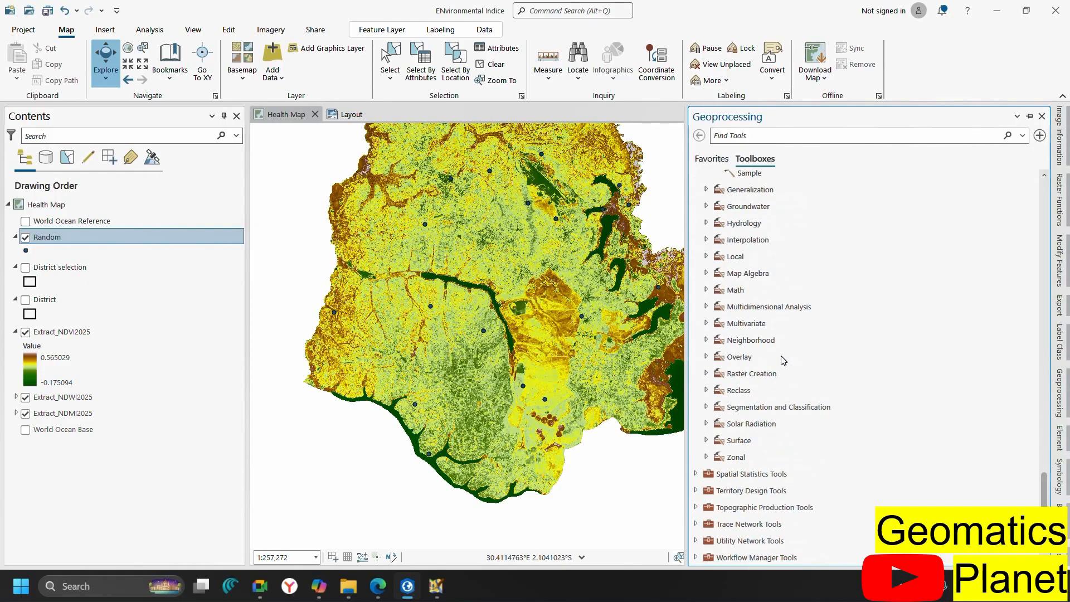
pyautogui.scroll(8, 743, 233)
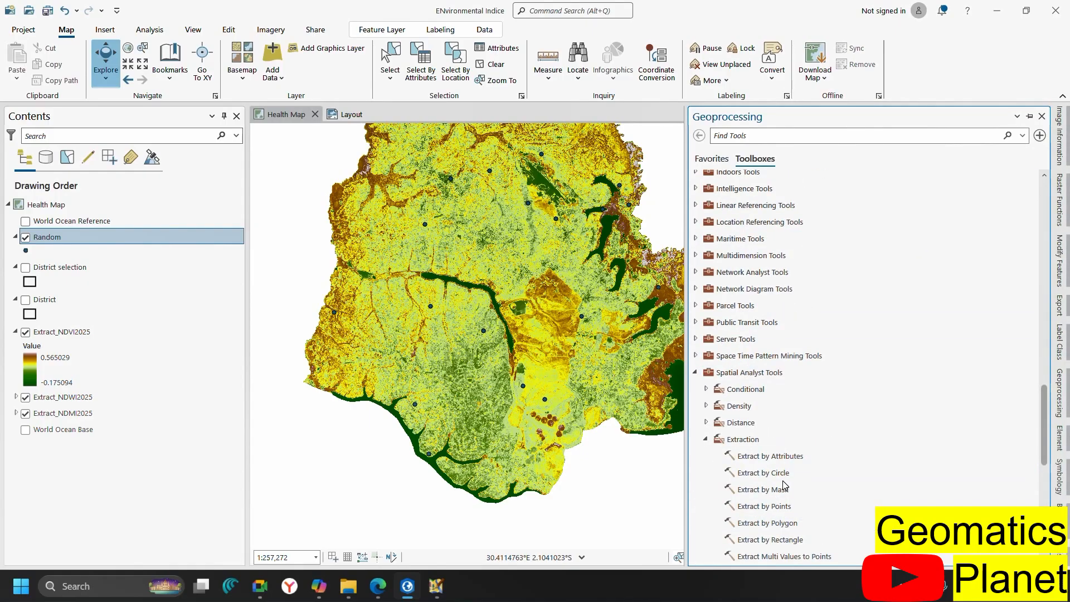
pyautogui.scroll(-6, 784, 486)
pyautogui.click(777, 269)
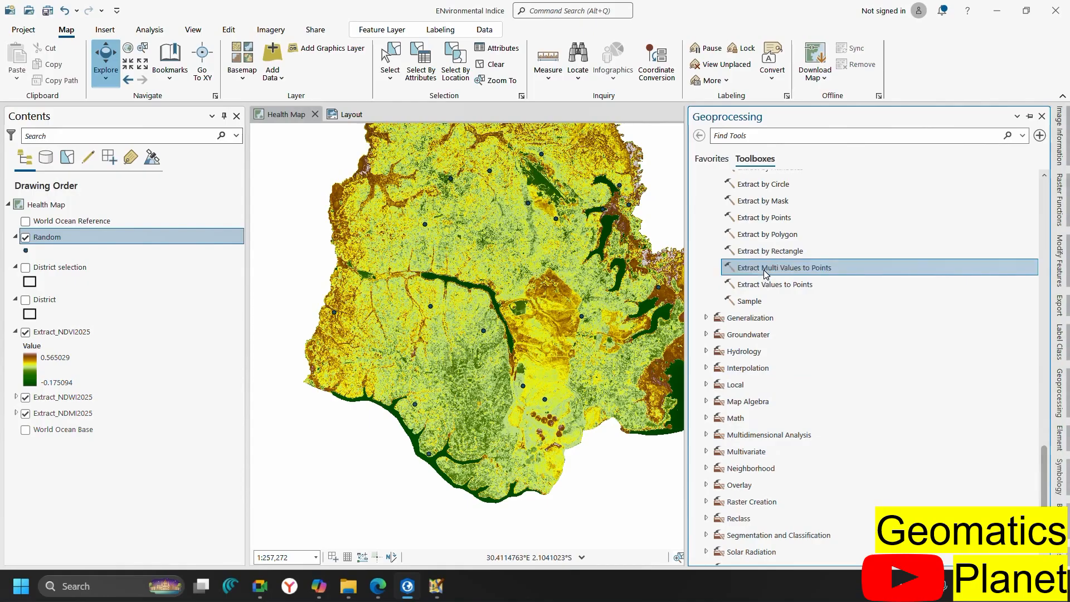
pyautogui.doubleClick(766, 272)
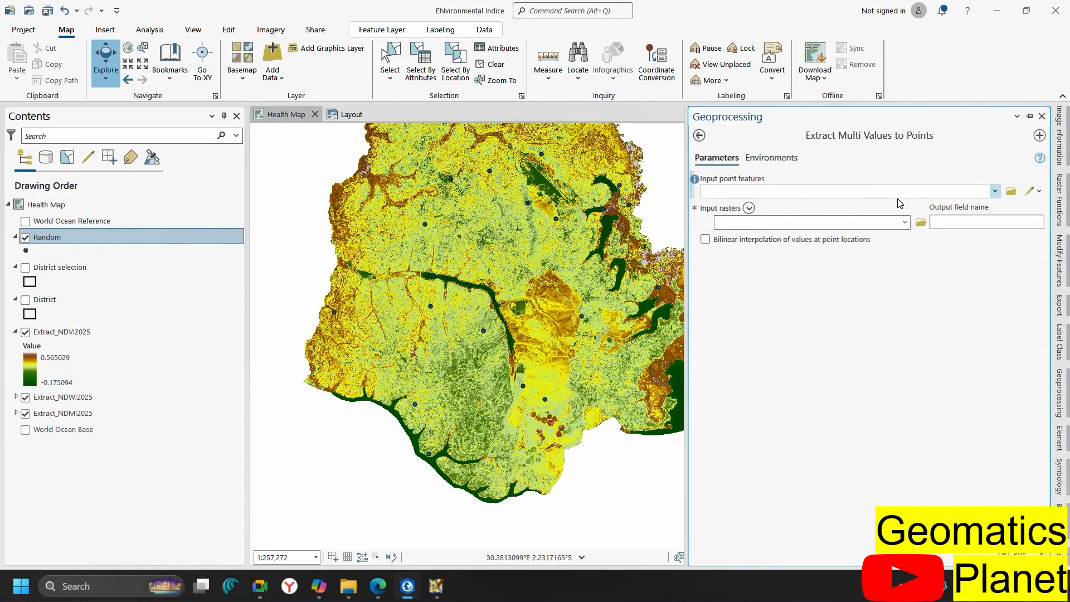
# Set Random as input point features with Extract_NDVI2025, Extract_NDWI2025 and Extract_NDMI2025 as input rasters
pyautogui.click(994, 192)
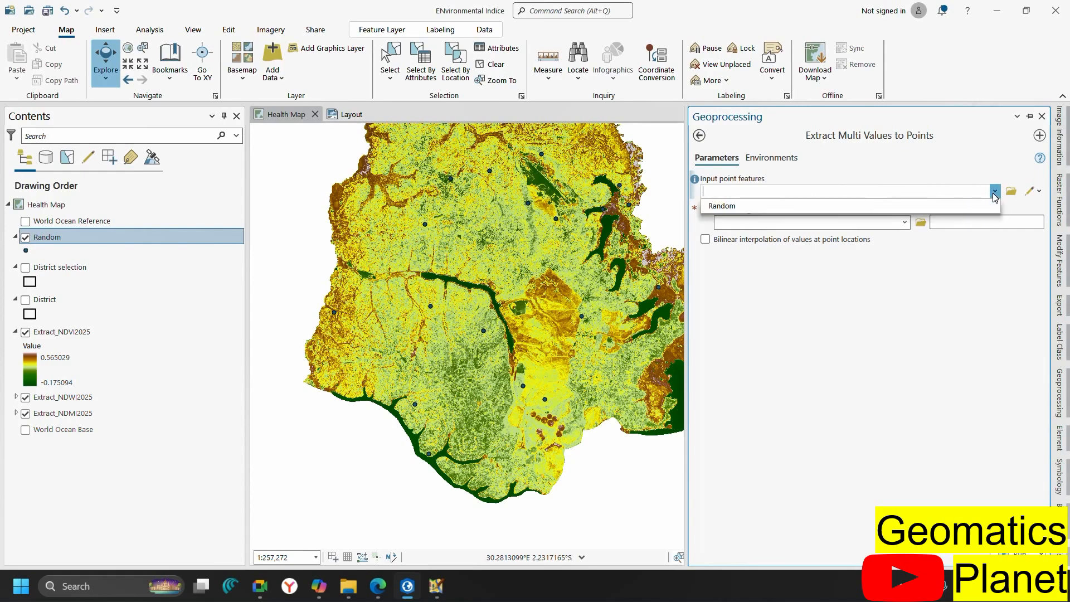
pyautogui.click(811, 206)
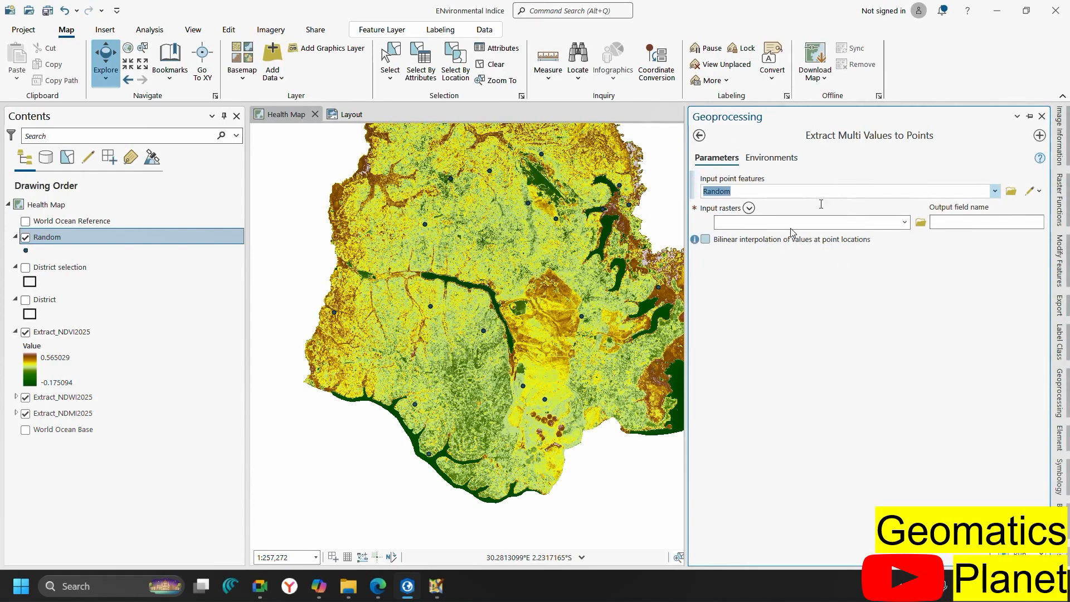
pyautogui.click(904, 222)
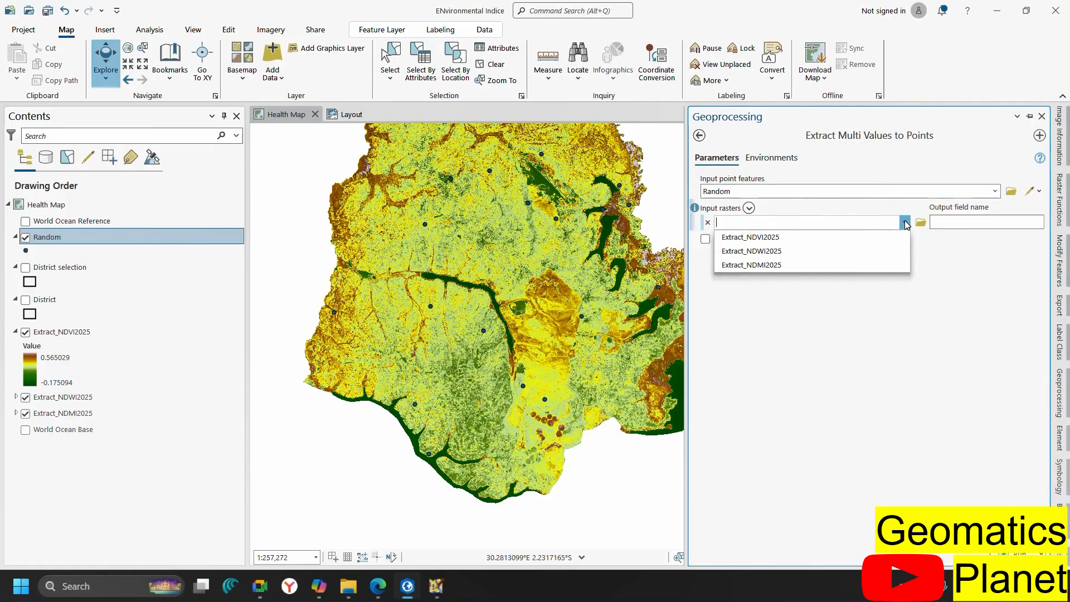
pyautogui.click(825, 243)
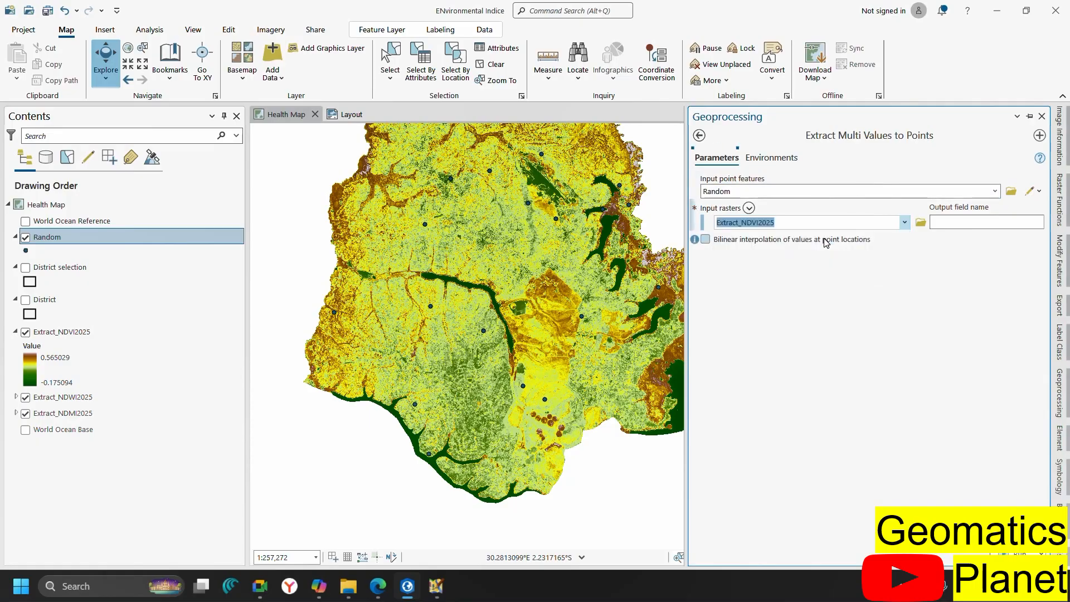
pyautogui.click(904, 239)
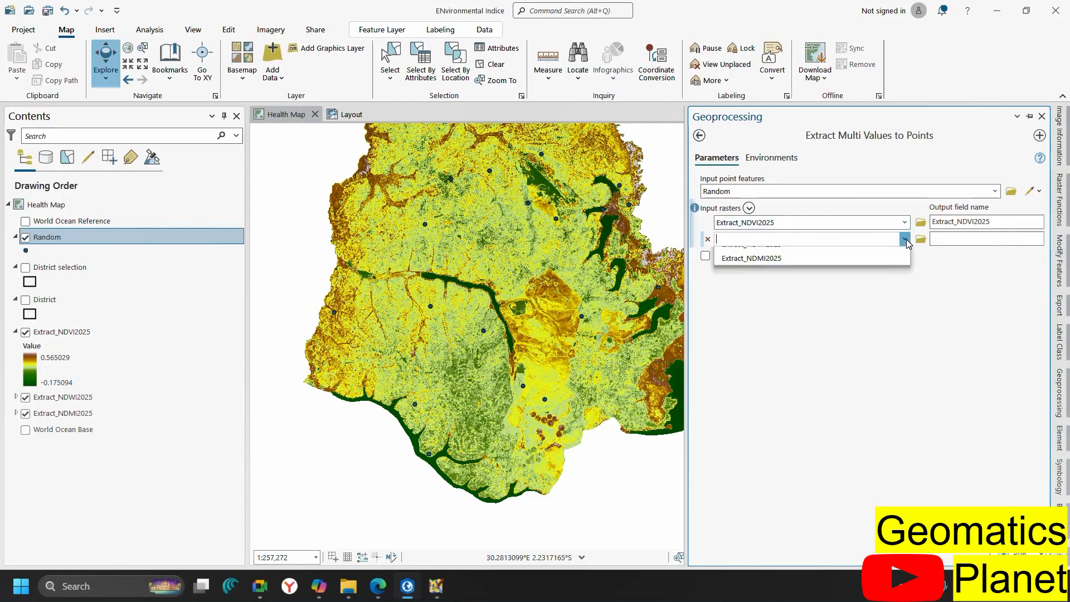
pyautogui.click(821, 269)
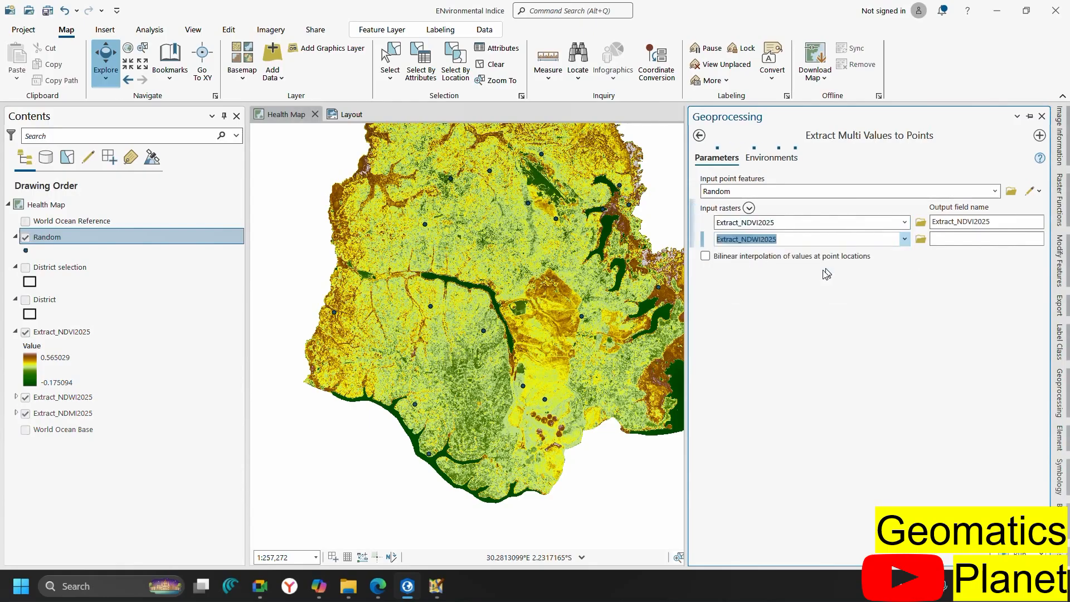
pyautogui.click(905, 256)
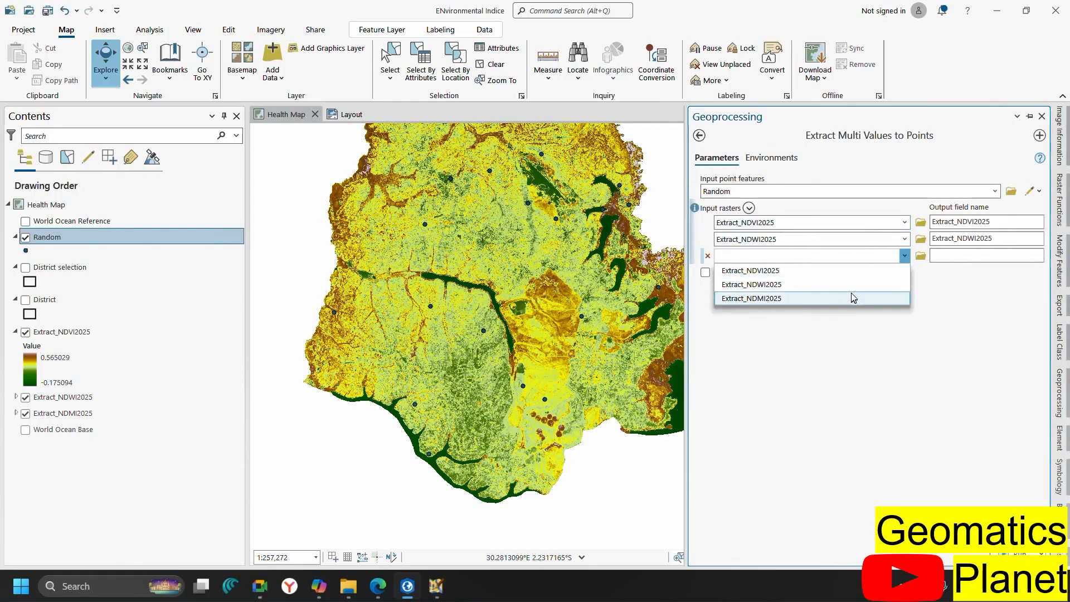
pyautogui.click(837, 298)
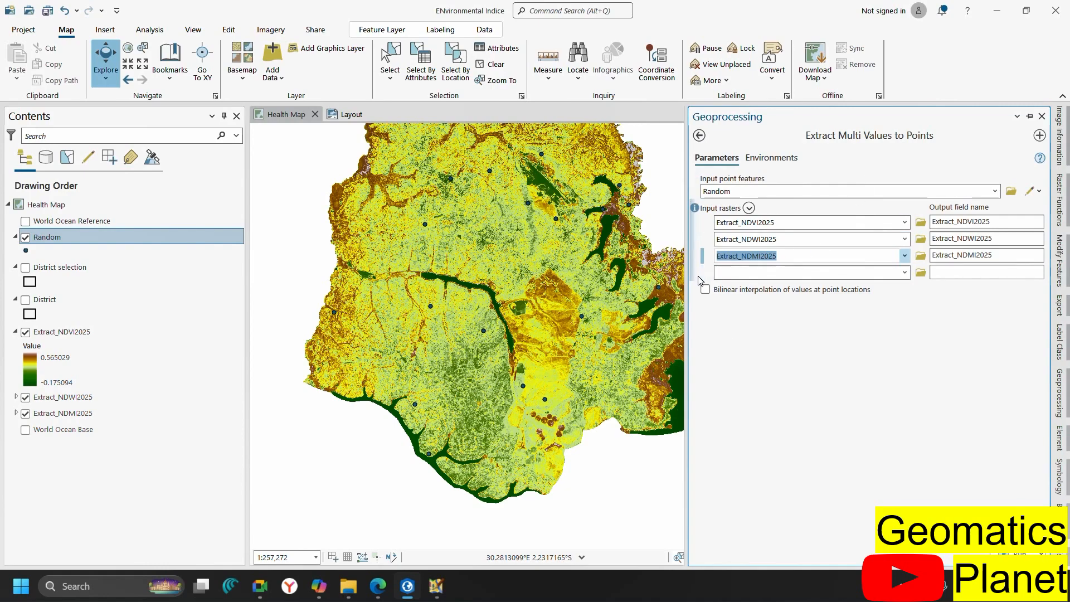
# Enable bilinear interpolation, run the extraction, and select the Random layer
pyautogui.click(798, 293)
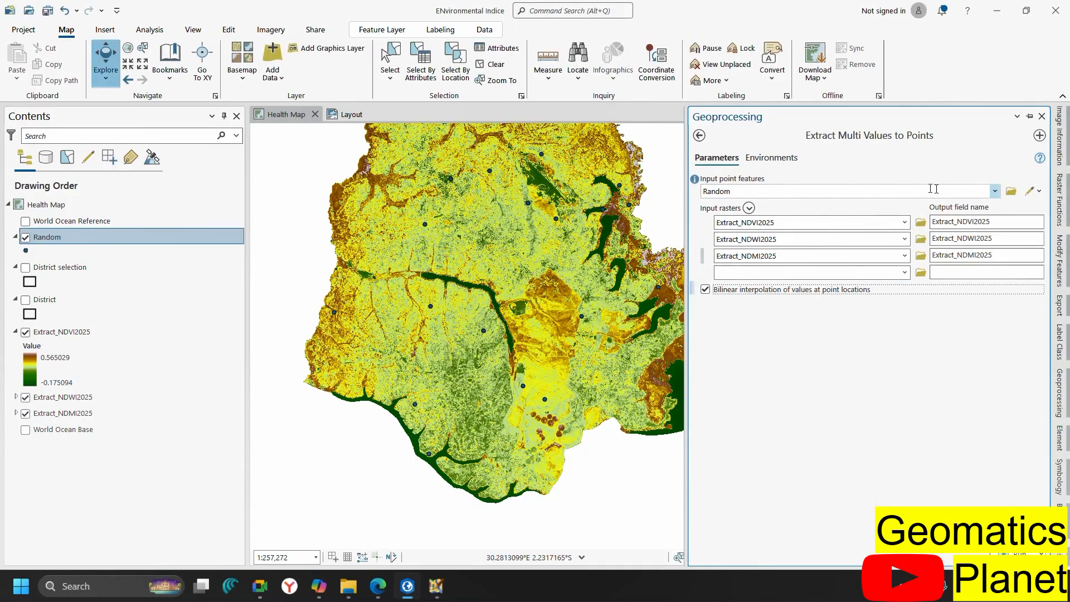
pyautogui.click(1019, 553)
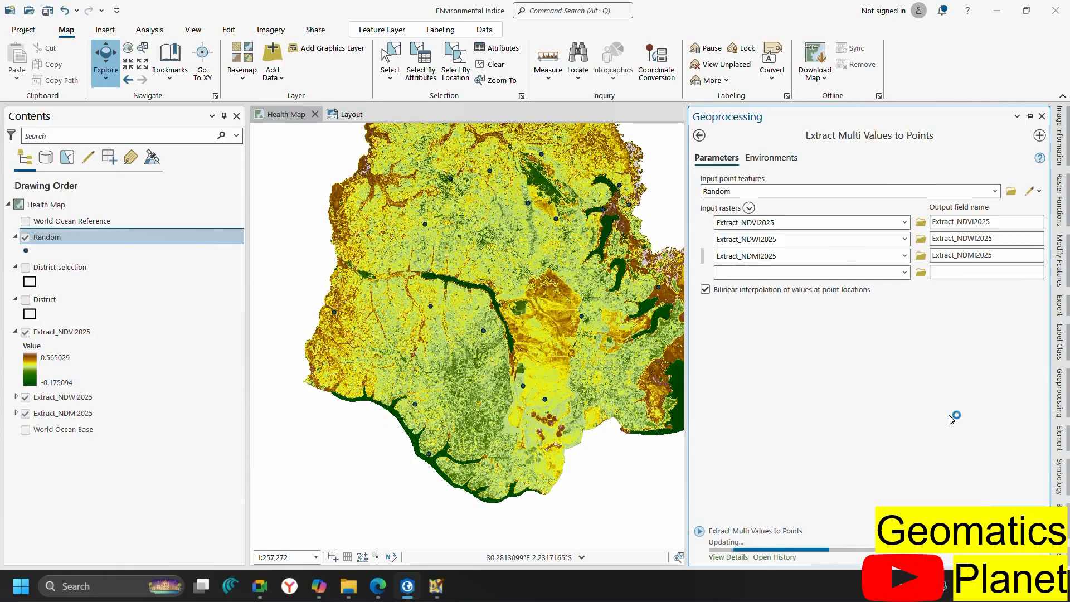
pyautogui.click(86, 239)
# Review the NDVI, NDWI and NDMI 2025 columns in the Random attribute table, then bring up the Start menu
pyautogui.hotkey('ctrl', 't')
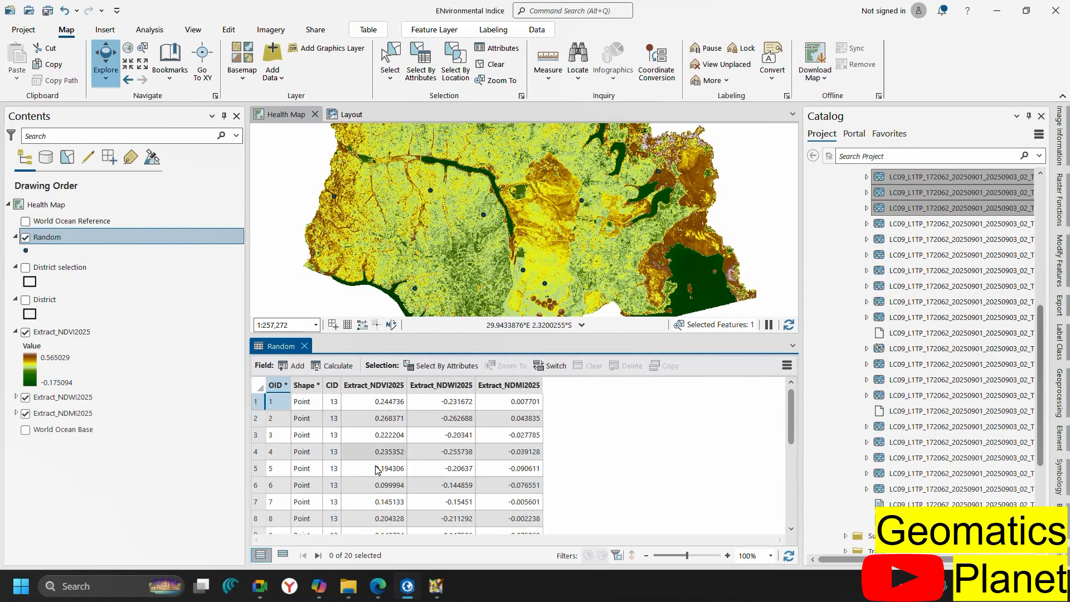
pyautogui.scroll(-5, 390, 451)
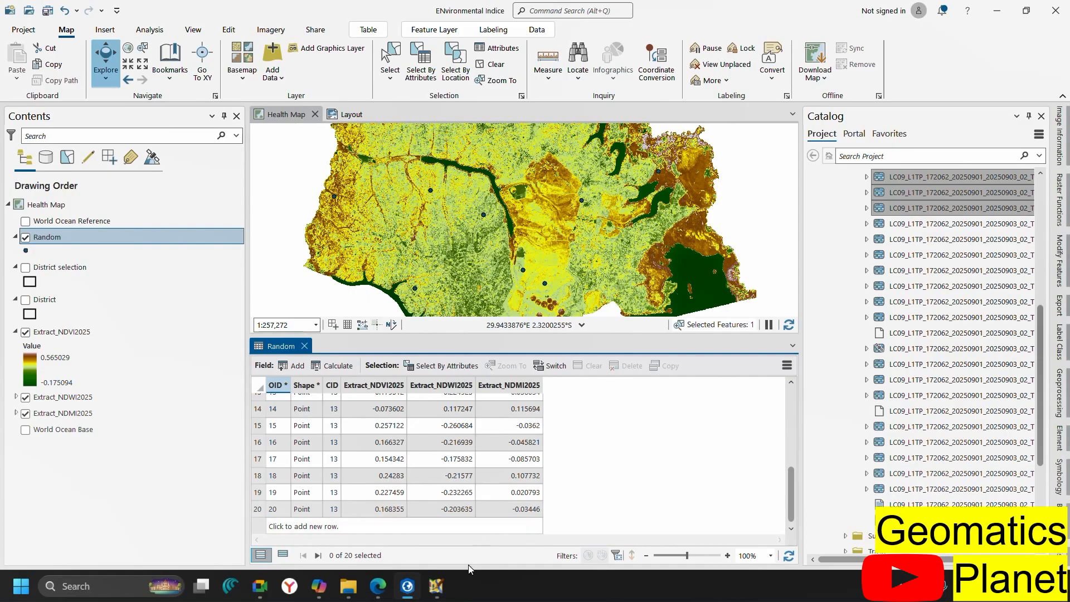
pyautogui.moveTo(448, 598)
pyautogui.press('super')
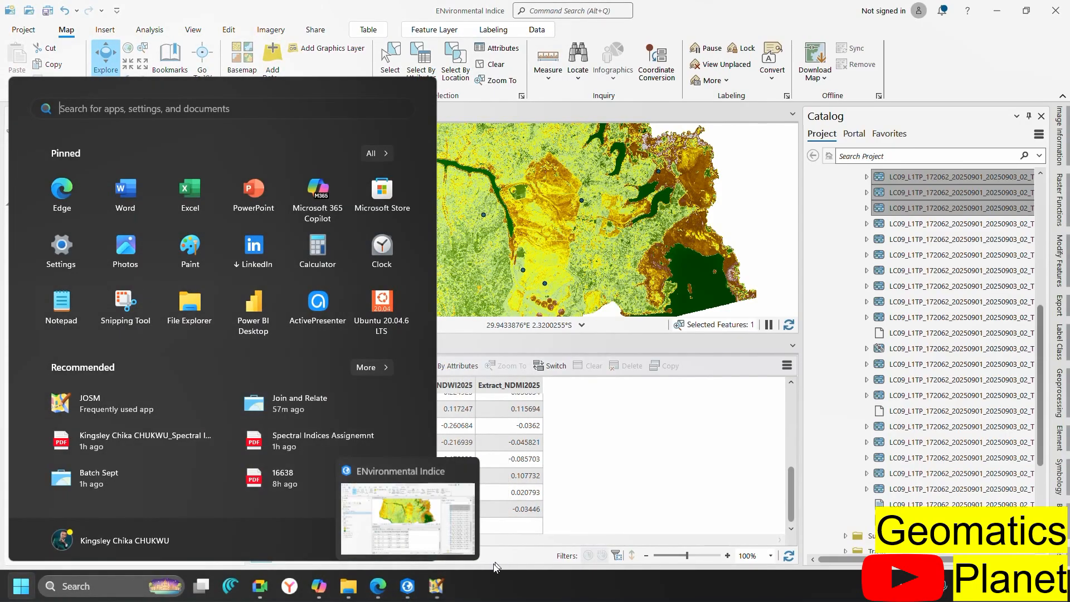
# Open the spectral indices report PDF from the Ikwo LGA_Spectral Indices folder in File Explorer
pyautogui.click(637, 474)
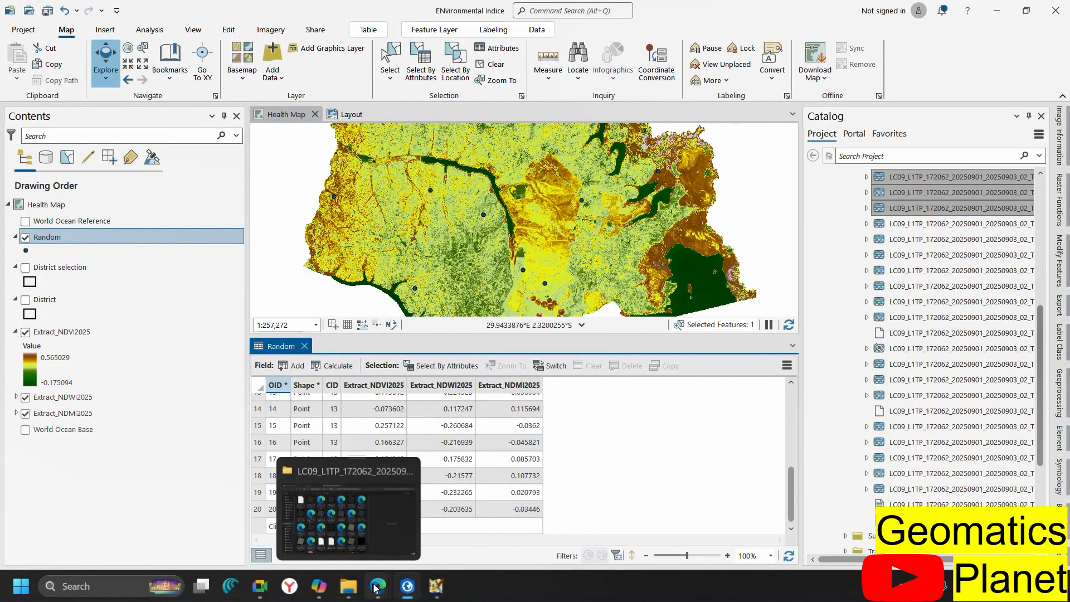
pyautogui.moveTo(374, 586)
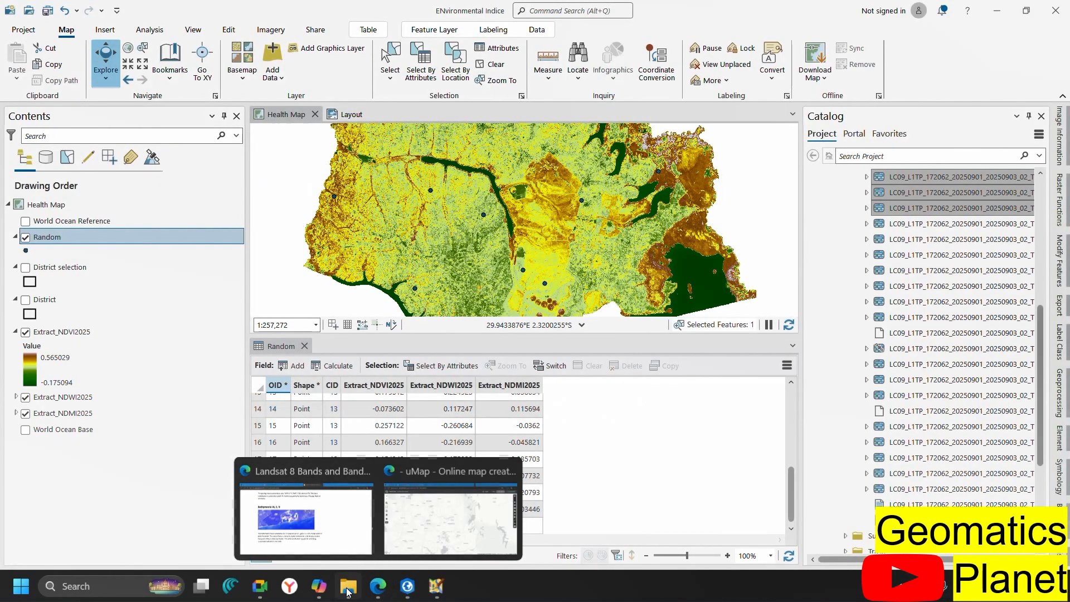
pyautogui.click(346, 596)
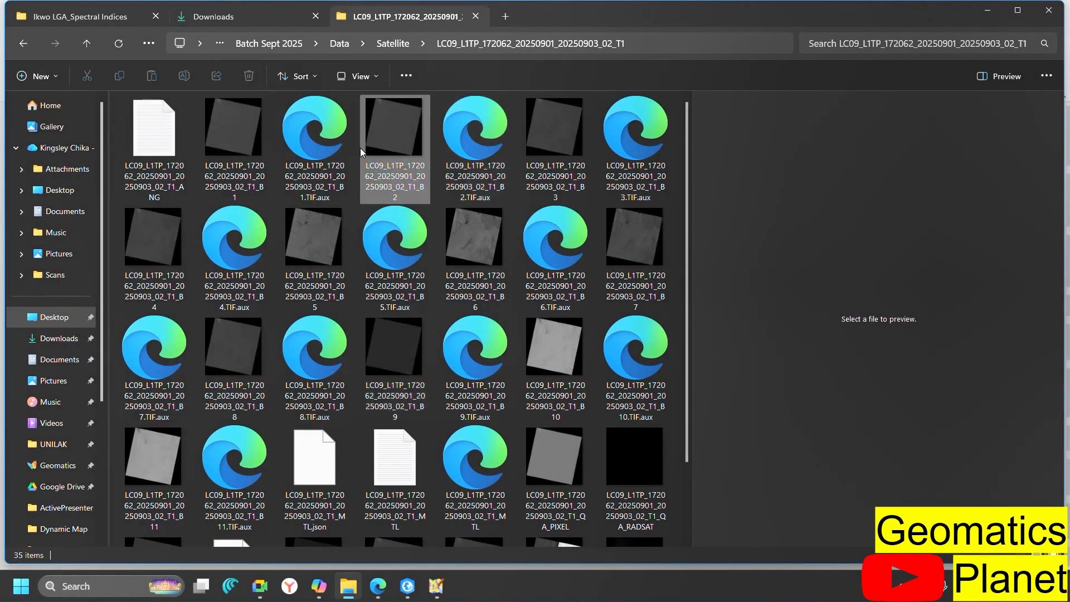
pyautogui.click(80, 13)
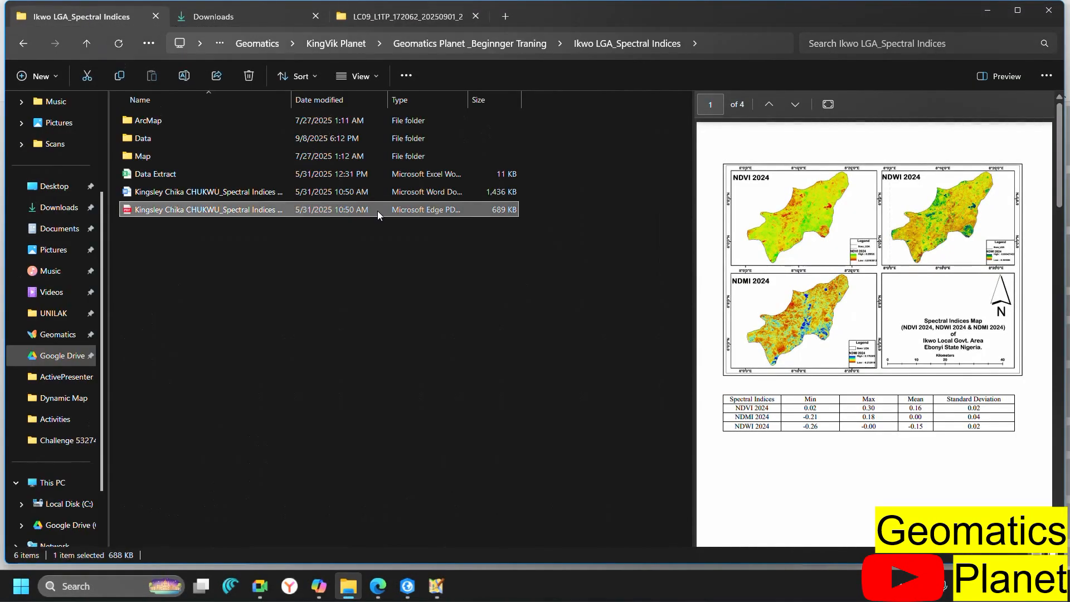
pyautogui.doubleClick(245, 211)
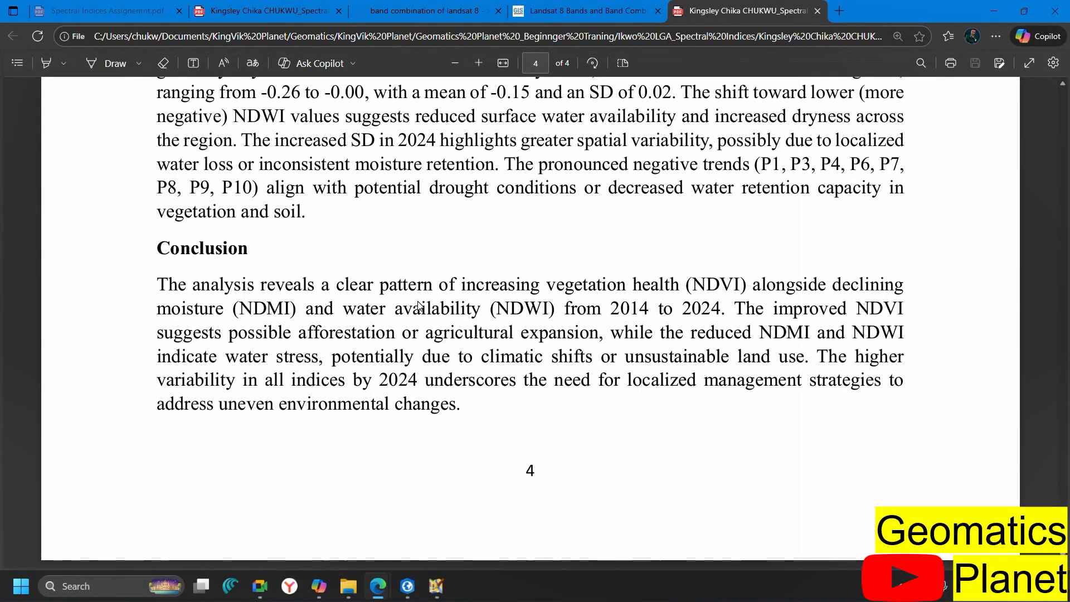
# Scroll the report to the 2014/2024 NDVI, NDMI and NDWI sampling-point table, then return to ArcGIS Pro
pyautogui.scroll(15, 419, 306)
pyautogui.scroll(7, 419, 306)
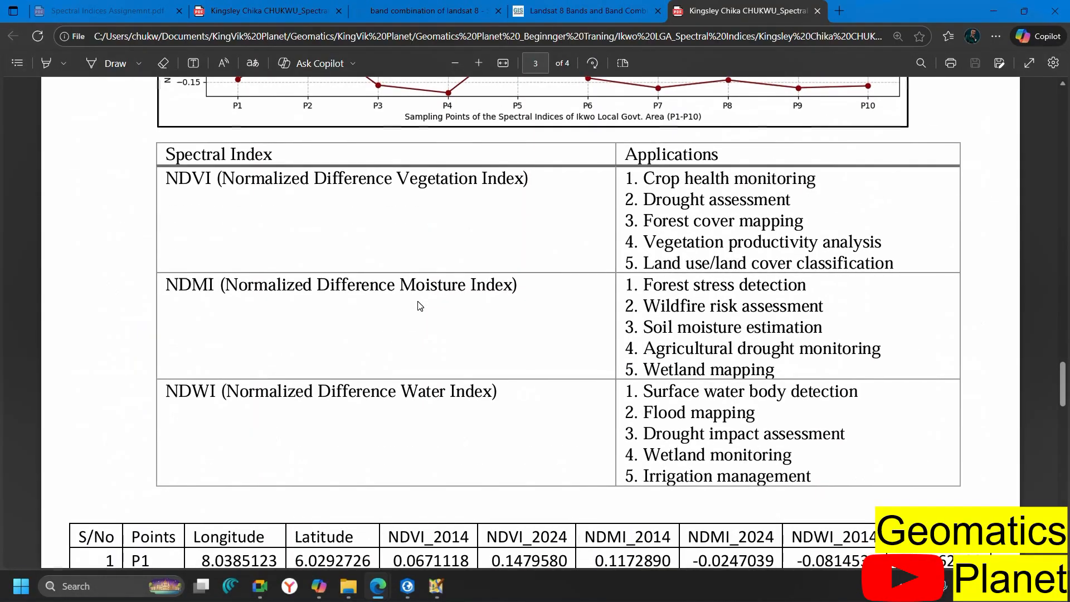
pyautogui.scroll(-6, 419, 305)
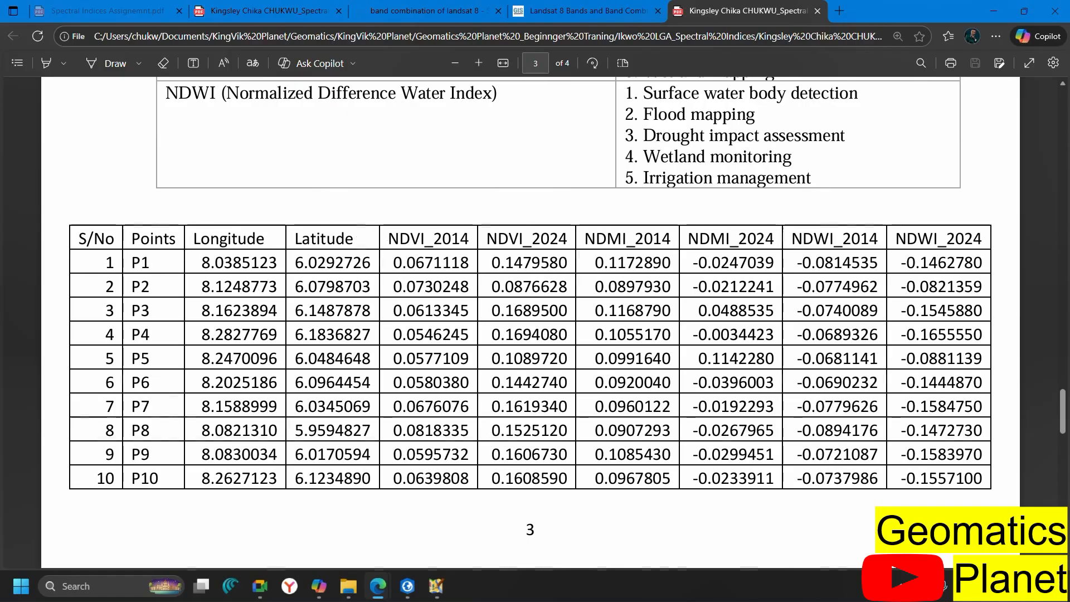
pyautogui.scroll(5, 436, 263)
pyautogui.scroll(-12, 292, 308)
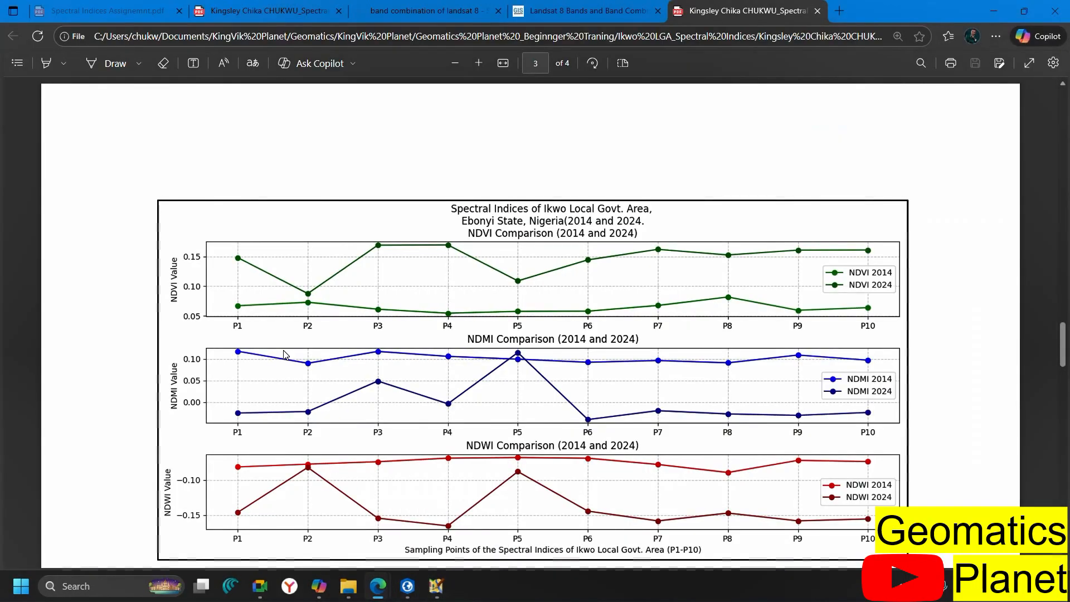
pyautogui.scroll(-6, 285, 355)
pyautogui.scroll(-6, 285, 355)
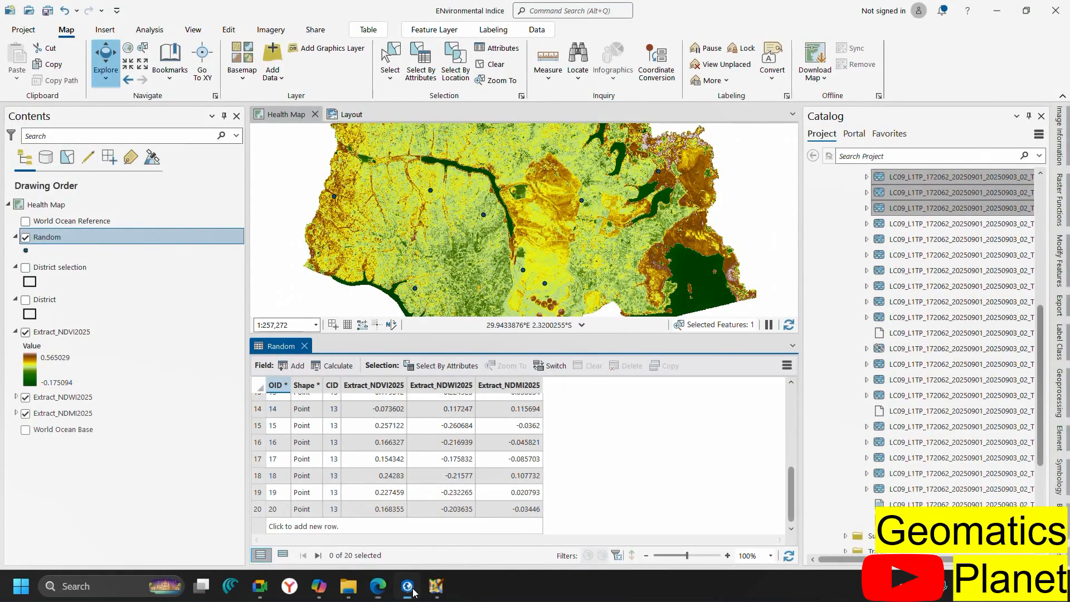
pyautogui.click(407, 586)
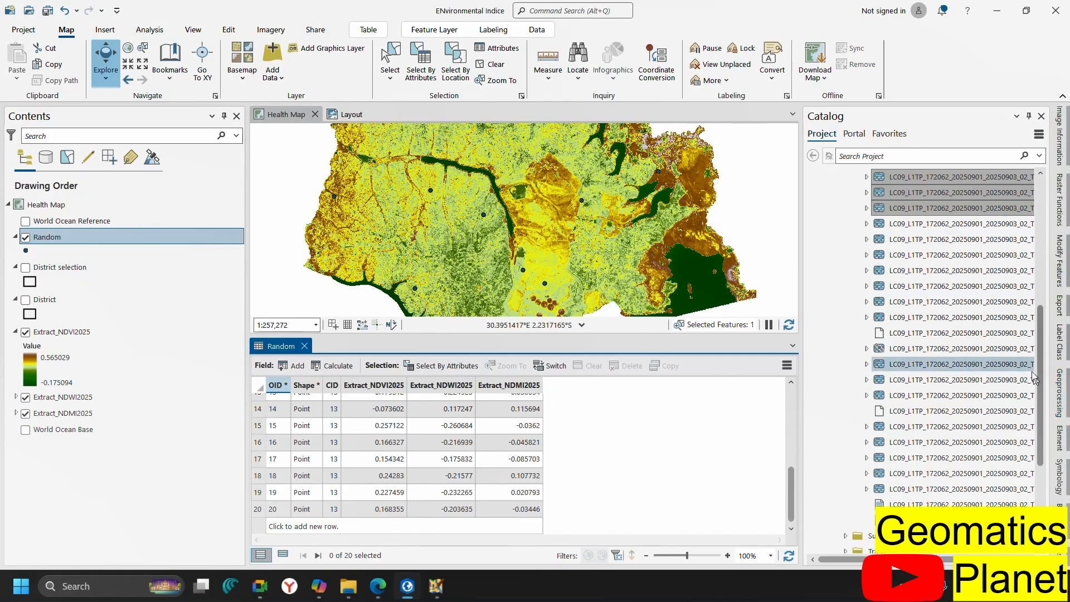
# Open Data Management Tools > Features > Add XY Coordinates from the Geoprocessing toolbox list
pyautogui.click(1062, 393)
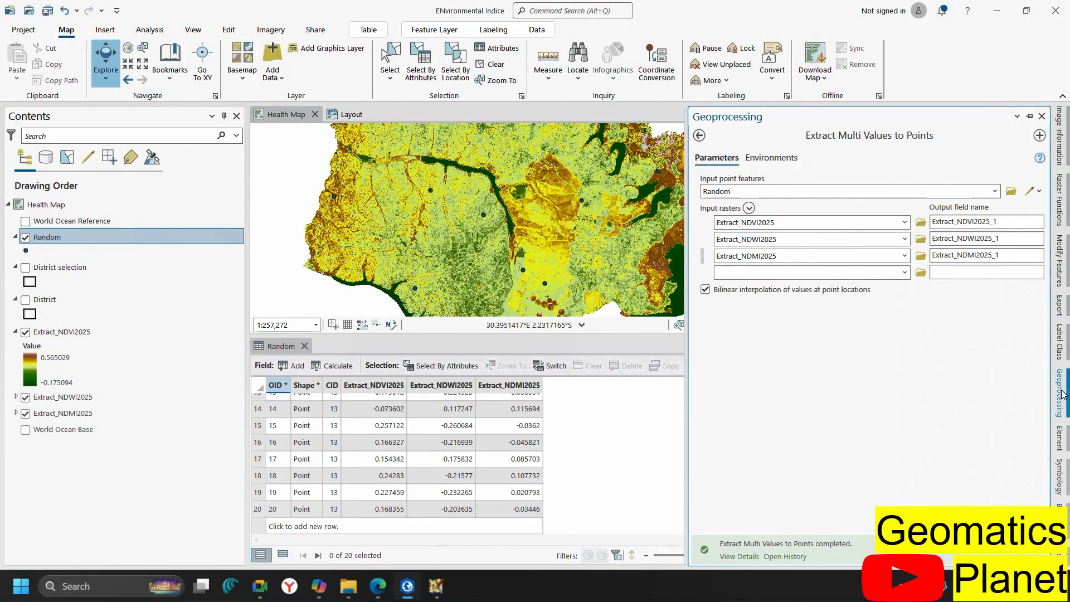
pyautogui.click(701, 136)
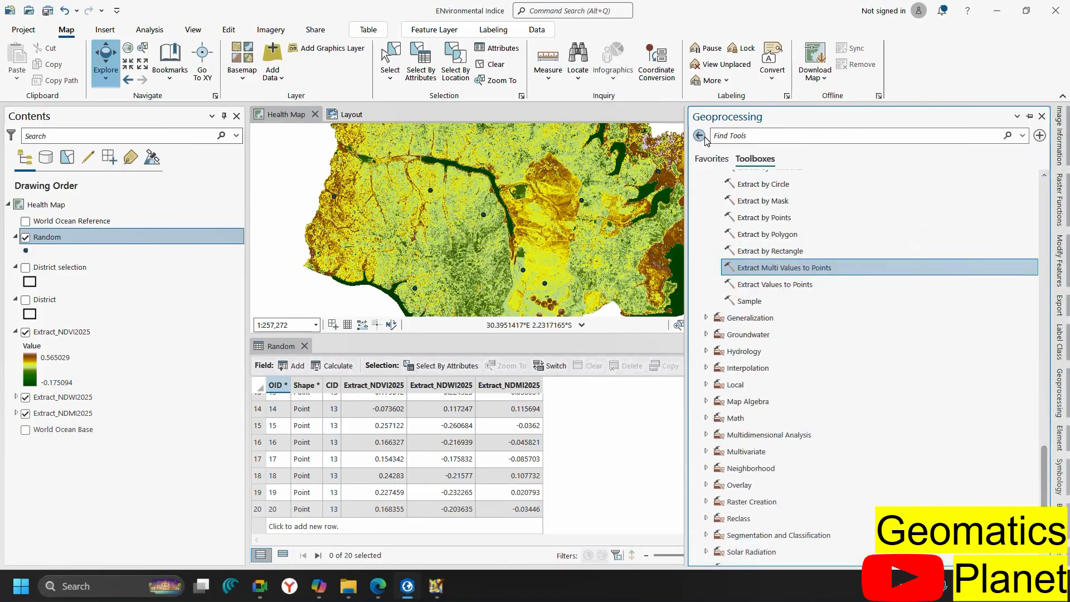
pyautogui.scroll(10, 756, 188)
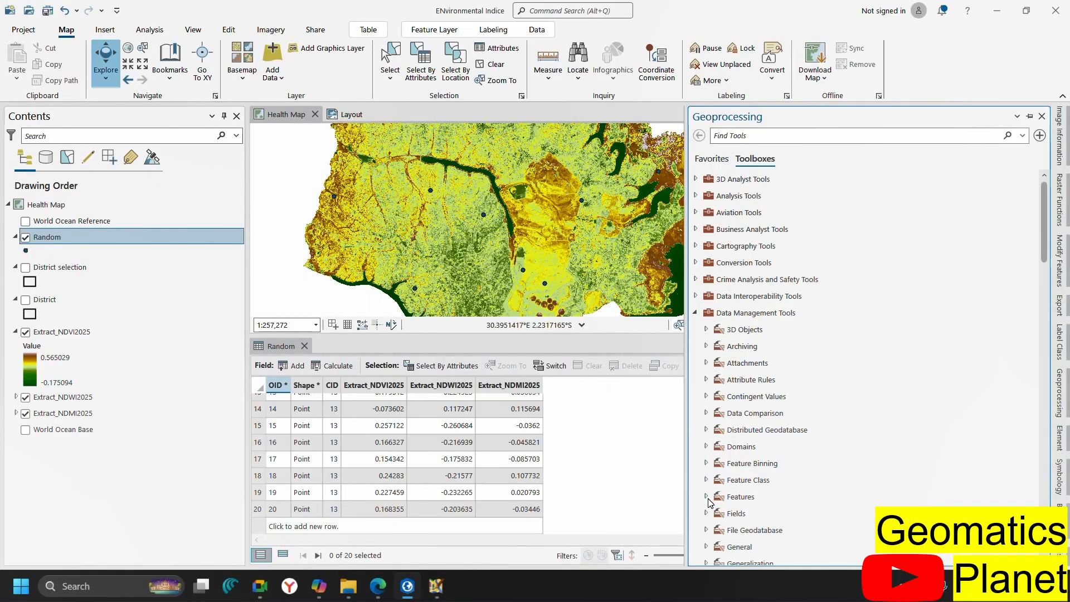
pyautogui.scroll(-20, 719, 502)
pyautogui.scroll(-8, 791, 479)
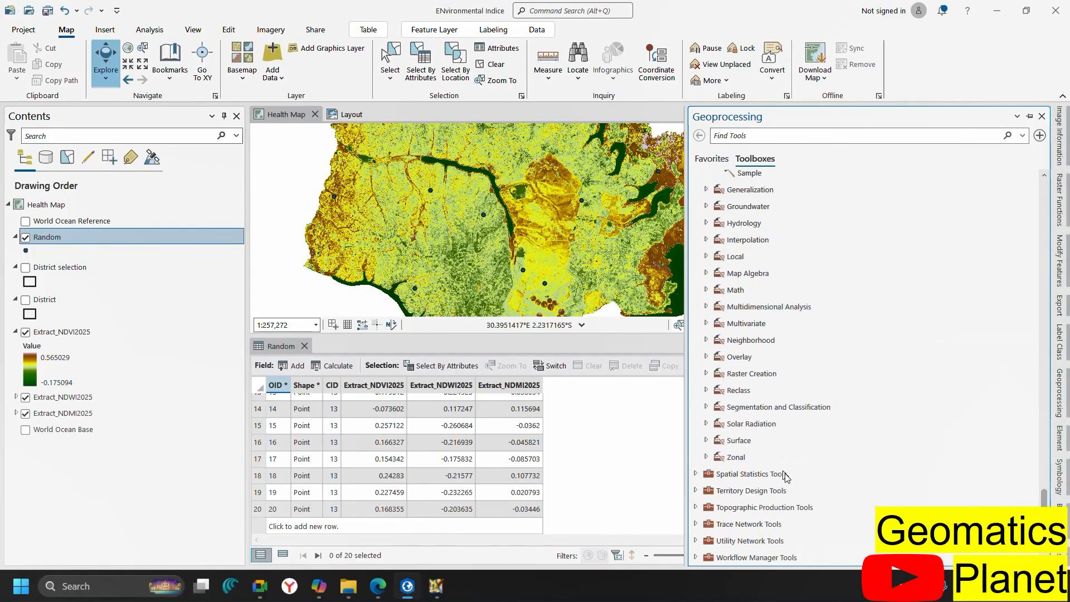
pyautogui.click(757, 424)
pyautogui.scroll(12, 774, 316)
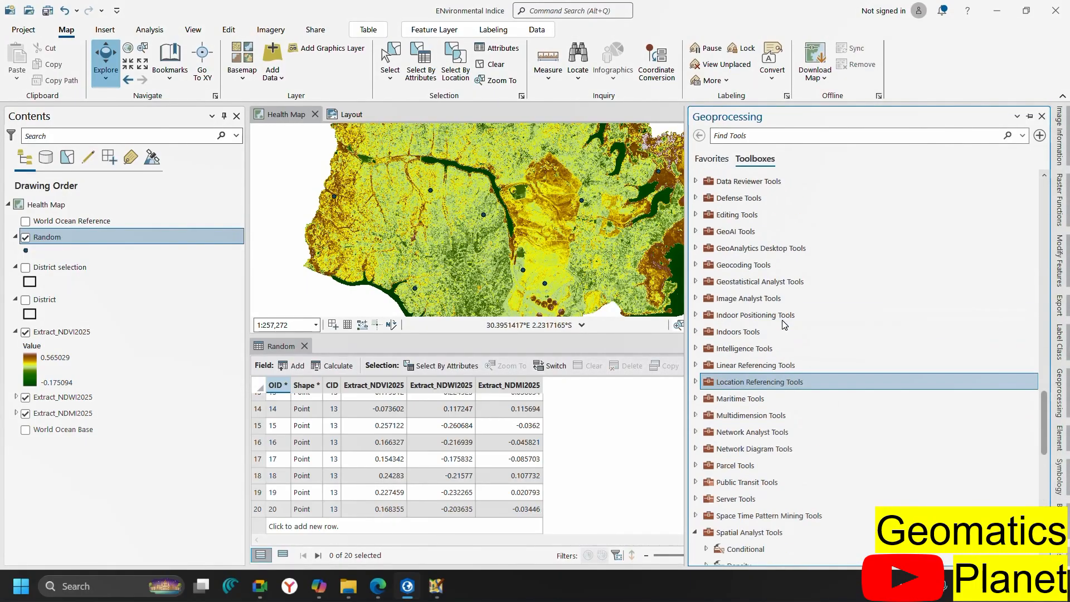
pyautogui.scroll(20, 780, 320)
pyautogui.click(757, 466)
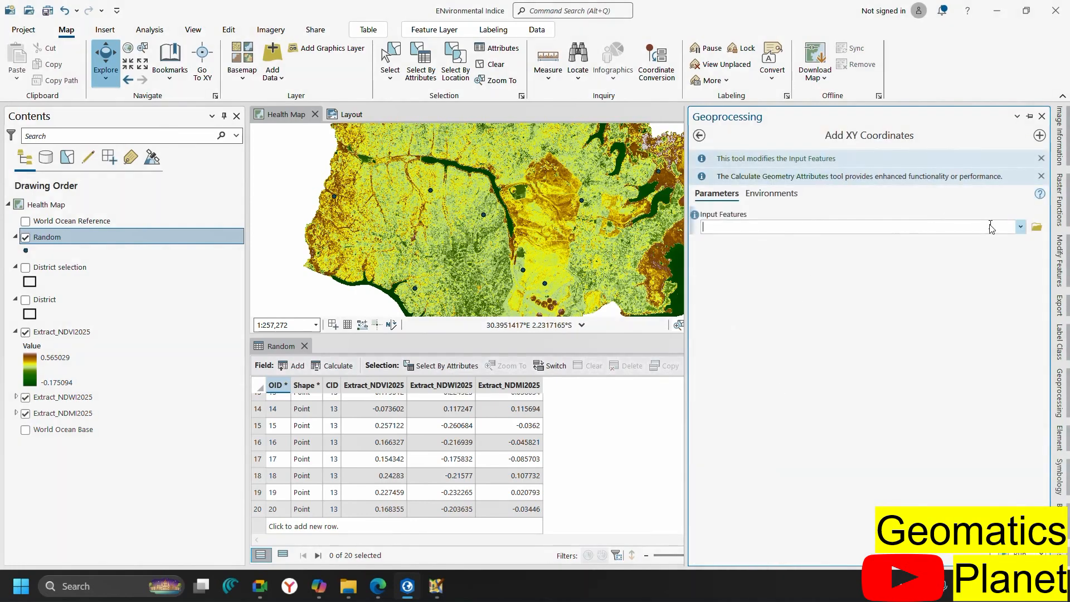
# Run Add XY Coordinates on the Random layer to add POINT_X and POINT_Y fields
pyautogui.click(1020, 227)
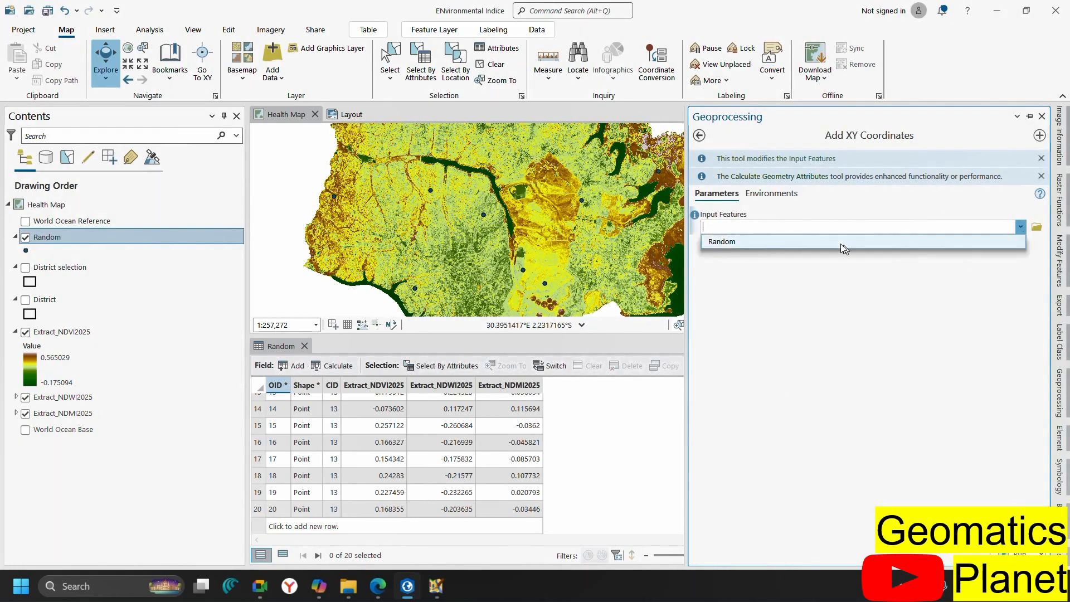
pyautogui.click(835, 243)
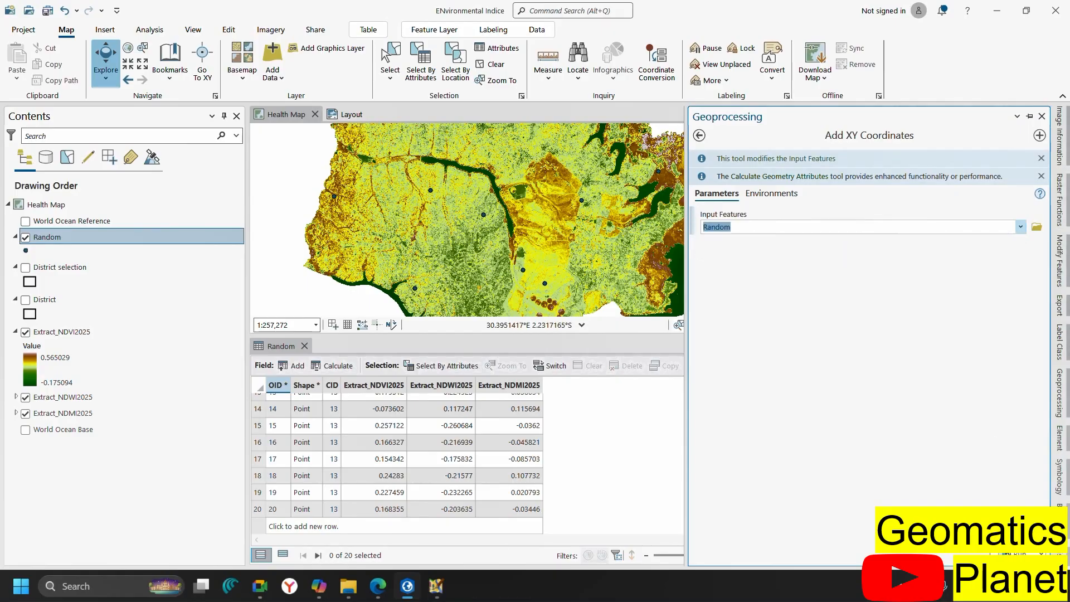
pyautogui.click(1019, 554)
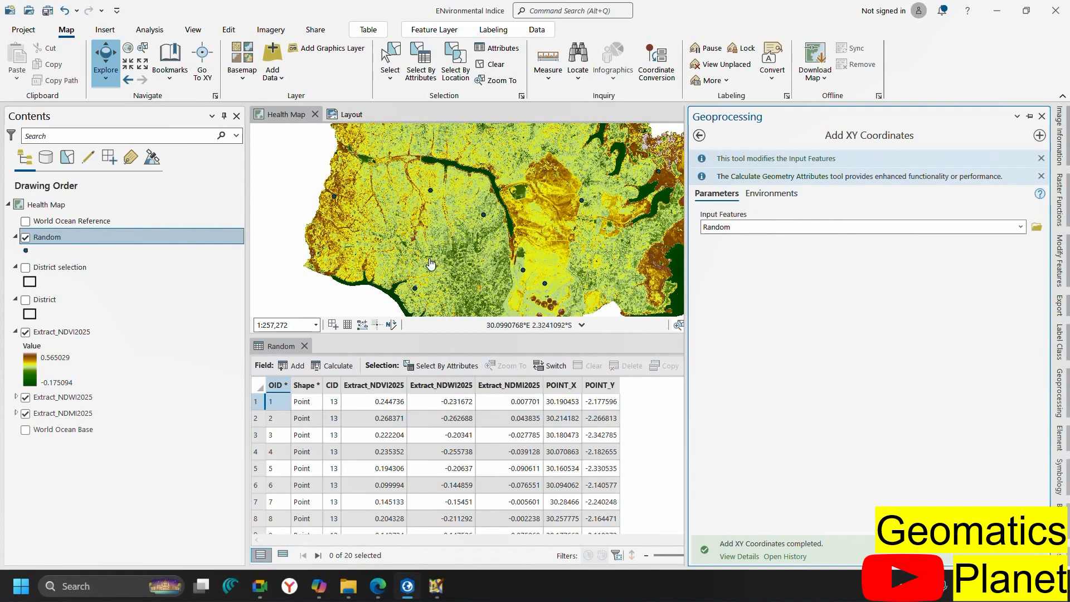
# Zoom around the map to check the Random points after adding coordinates
pyautogui.scroll(-3, 481, 276)
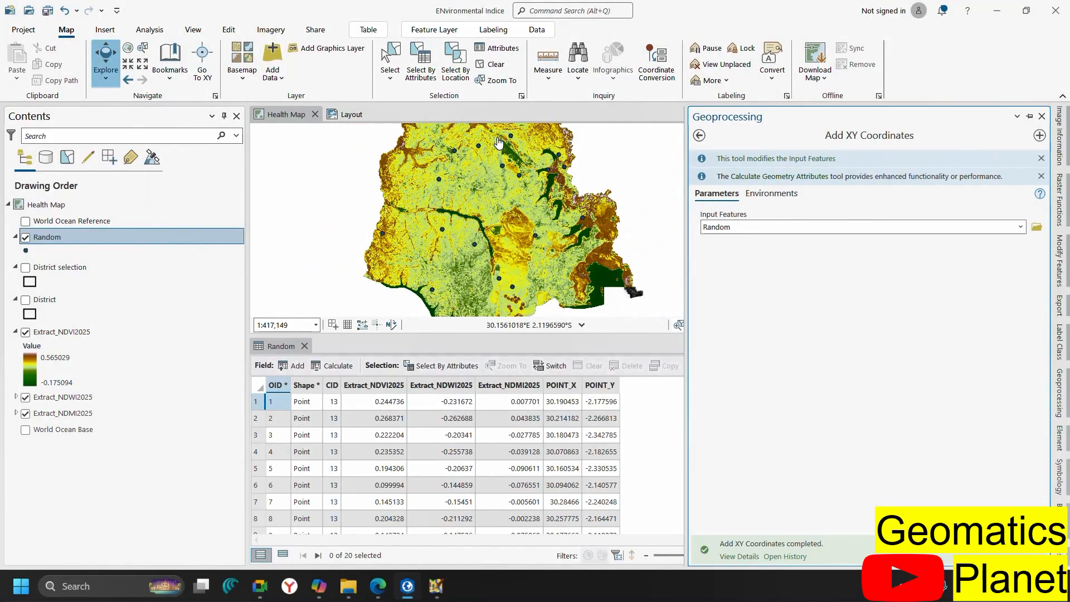
pyautogui.scroll(5, 498, 144)
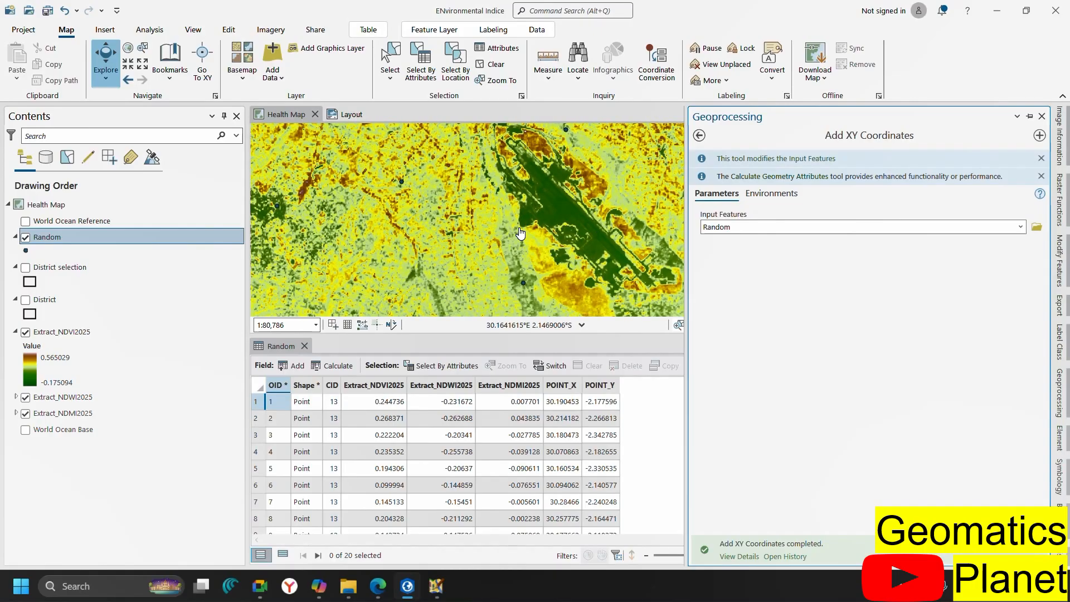
pyautogui.scroll(-1, 516, 263)
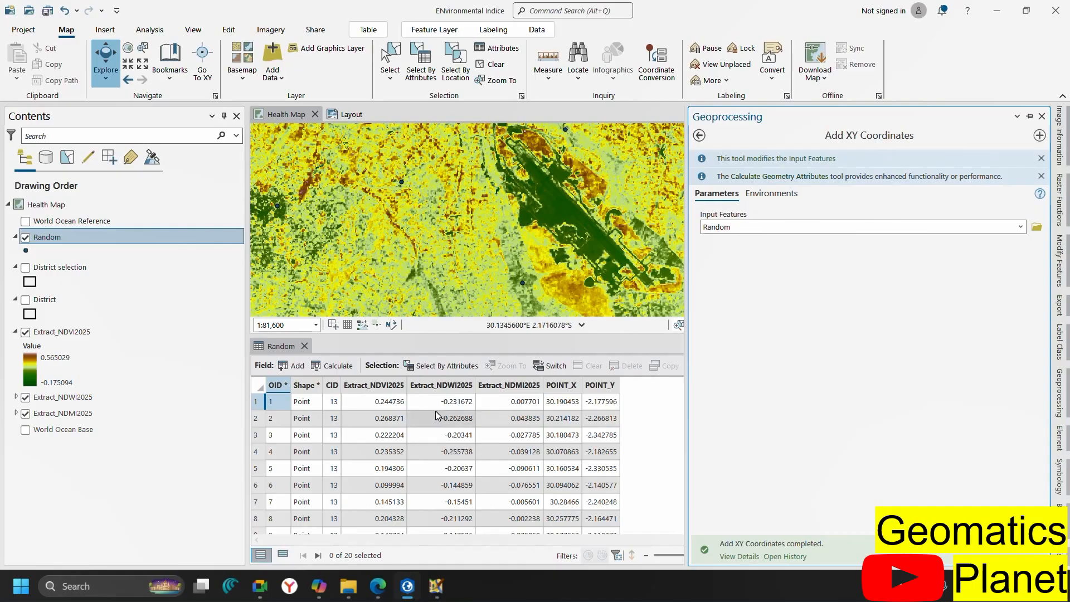
pyautogui.scroll(-4, 418, 279)
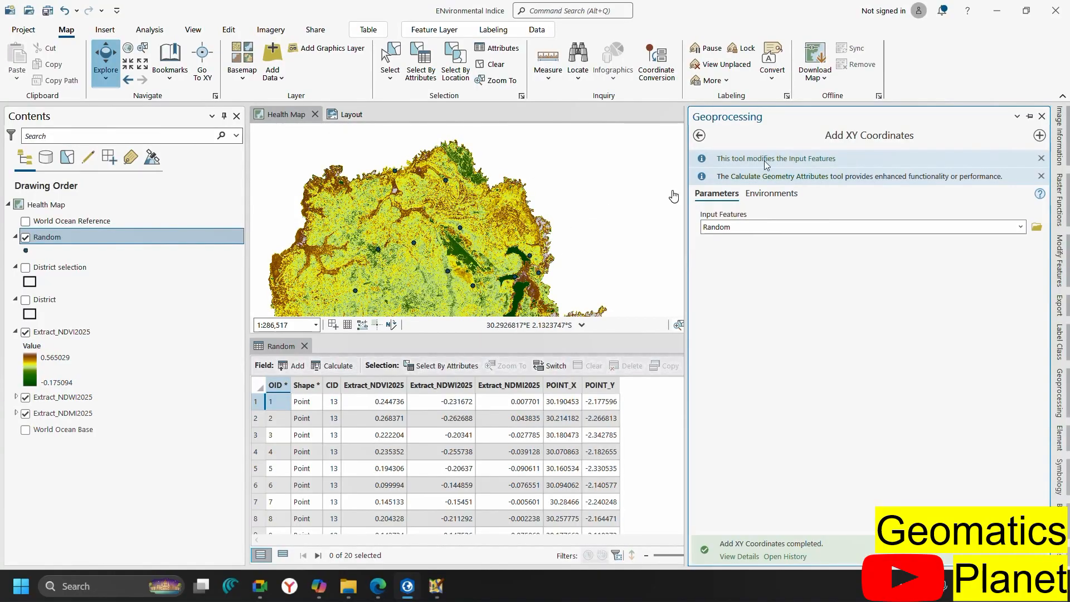
# Return the Geoprocessing pane from Add XY Coordinates to the toolbox list
pyautogui.click(1017, 117)
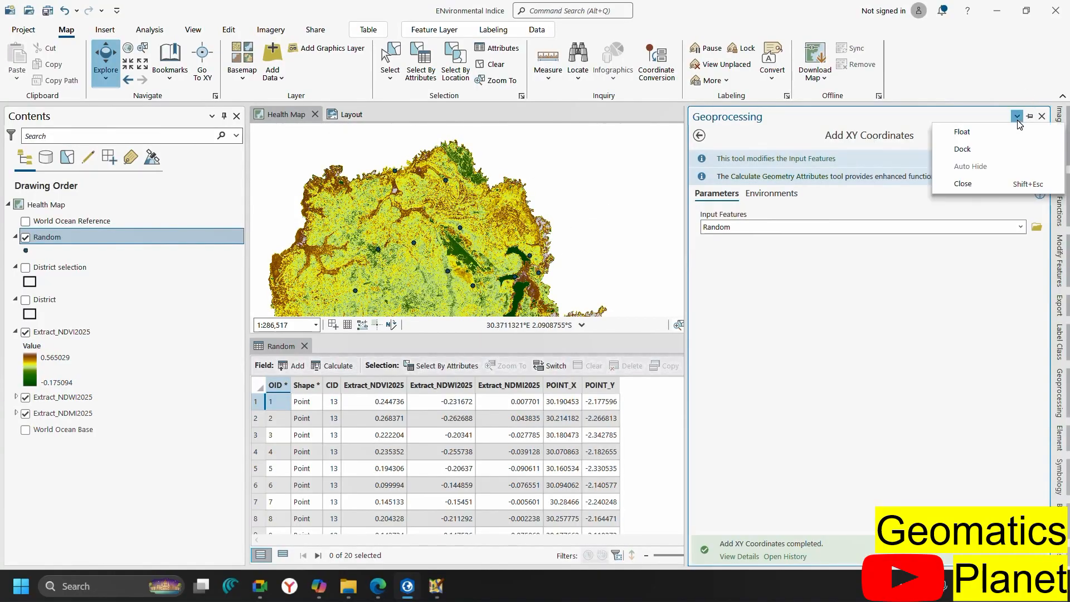
pyautogui.click(700, 135)
pyautogui.click(700, 135)
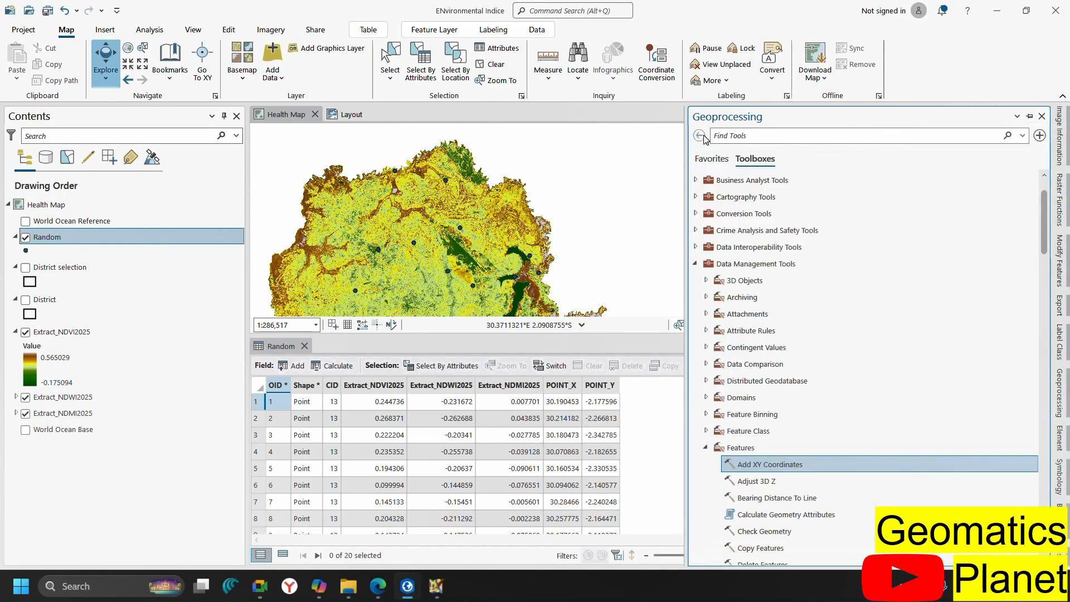
pyautogui.scroll(-2, 511, 256)
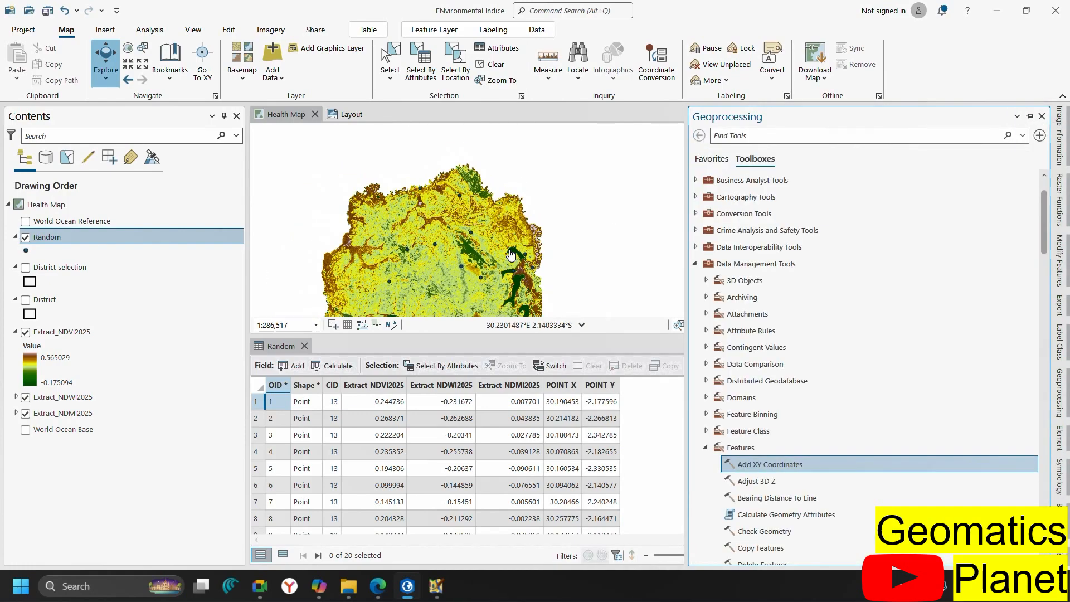
pyautogui.scroll(-4, 460, 255)
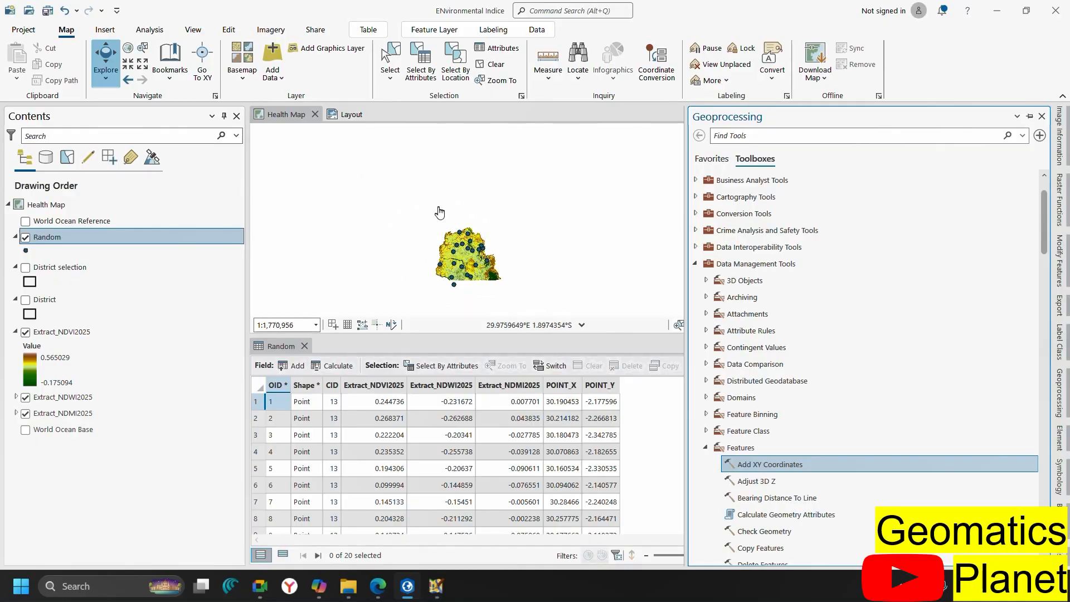
pyautogui.scroll(1, 452, 296)
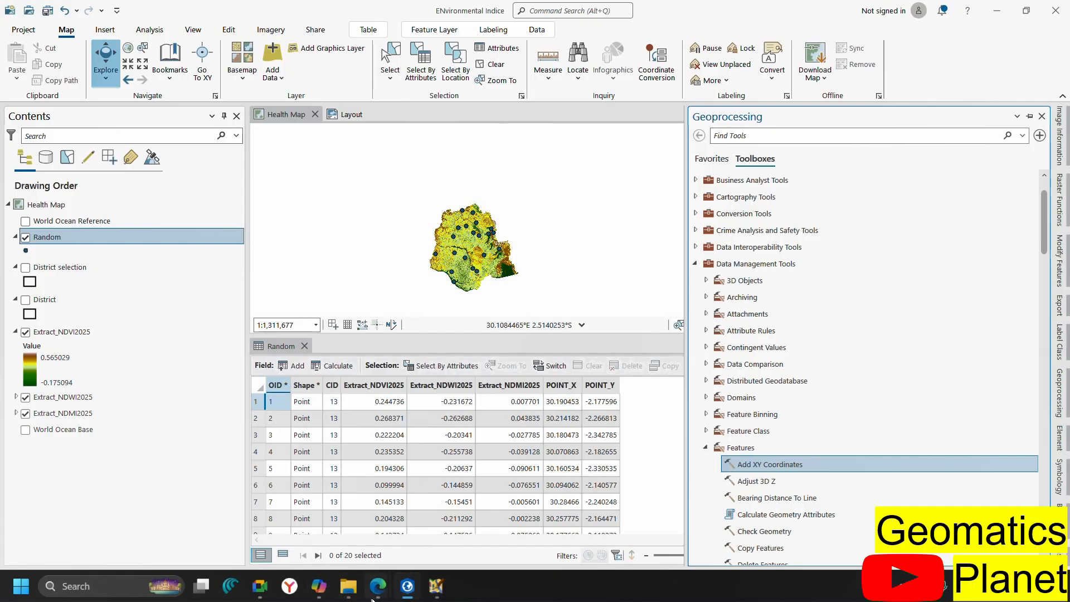
# Switch from ArcGIS Pro to the Edge window showing the untitled uMap draft map
pyautogui.moveTo(373, 595)
pyautogui.click(441, 519)
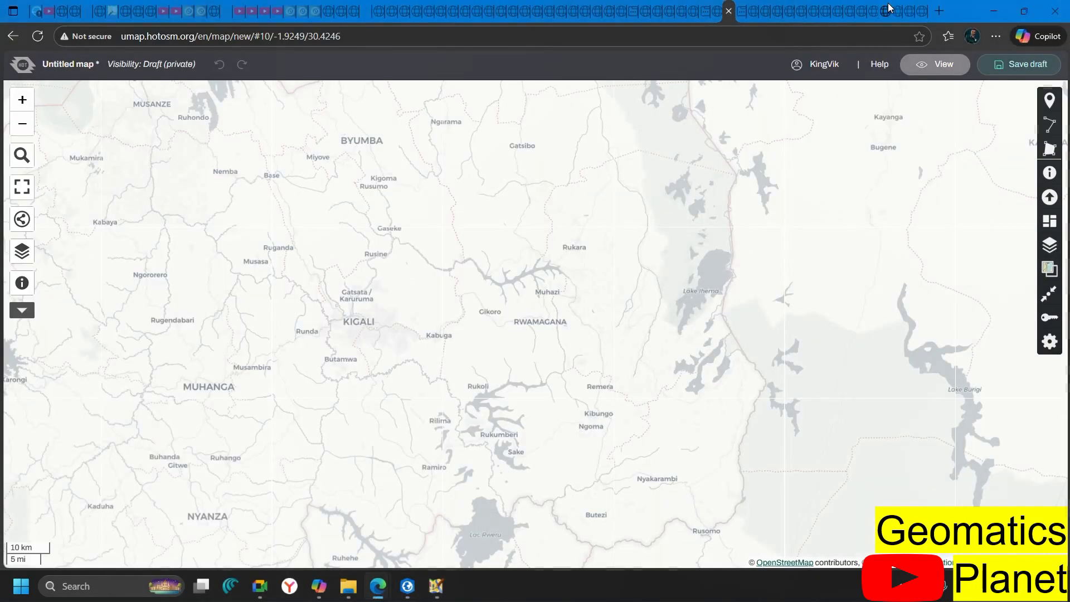
# In a new tab, search Bing for 'ENviromantal indices using landsat'
pyautogui.click(937, 14)
pyautogui.write('ENviro')
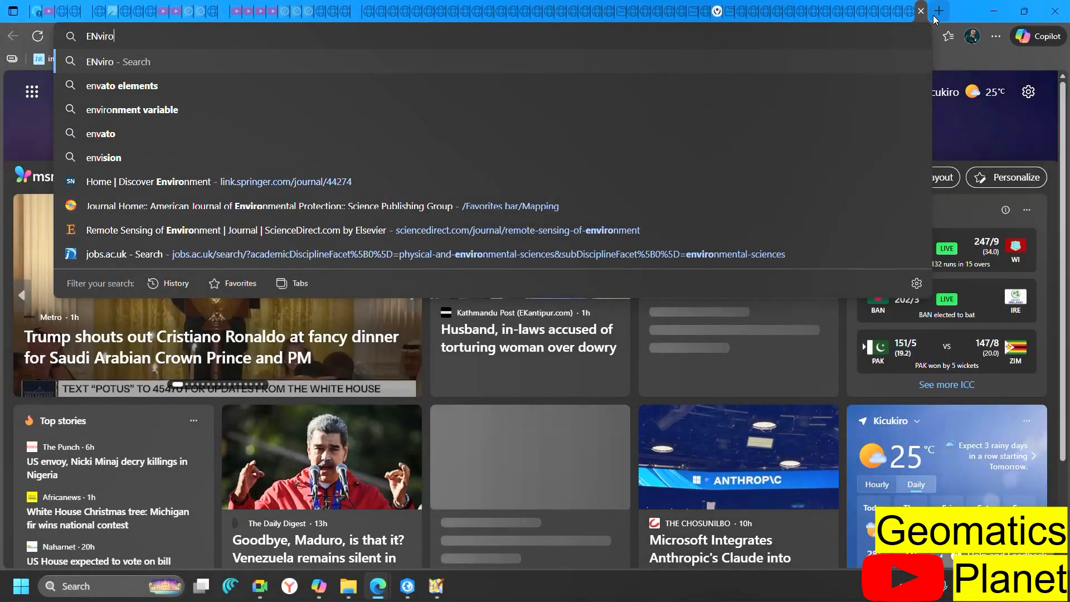
pyautogui.write('mantal in')
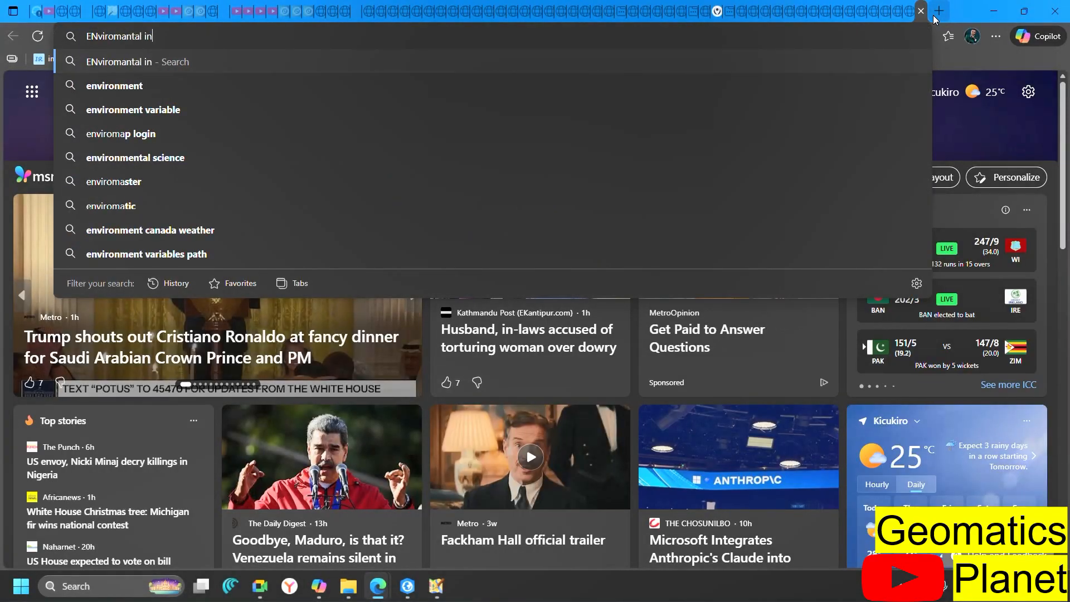
pyautogui.write('dices')
pyautogui.press('Return')
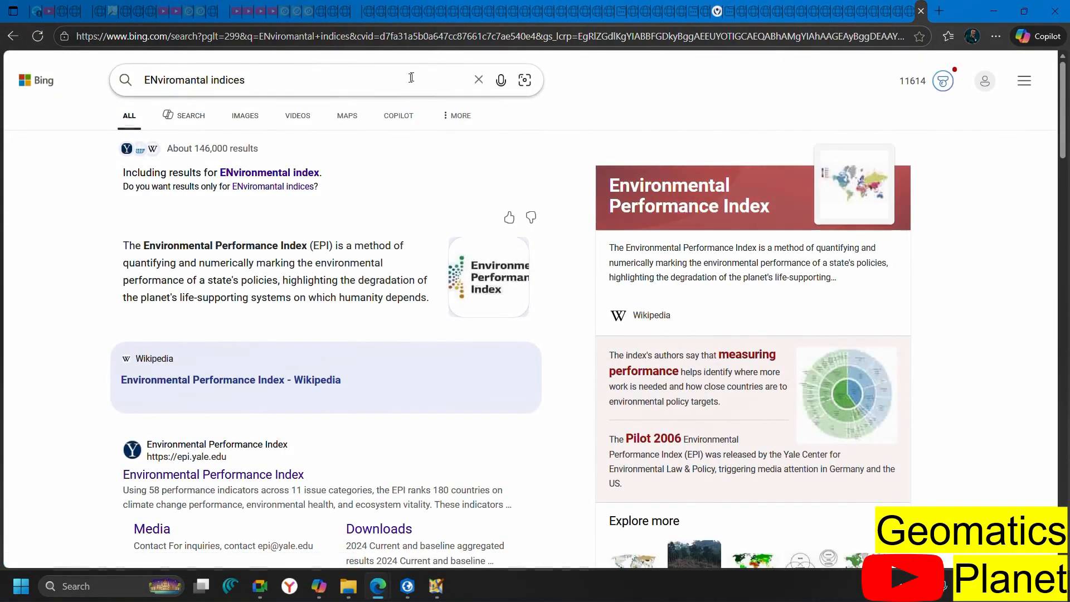
pyautogui.click(412, 77)
pyautogui.write('using ')
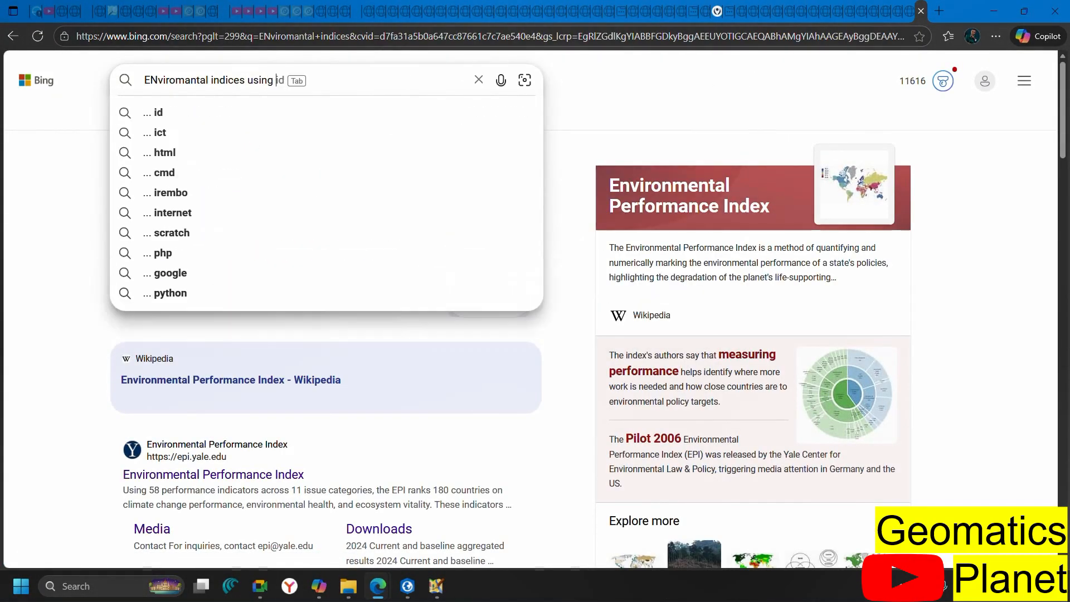
pyautogui.write('landsat')
pyautogui.press('Return')
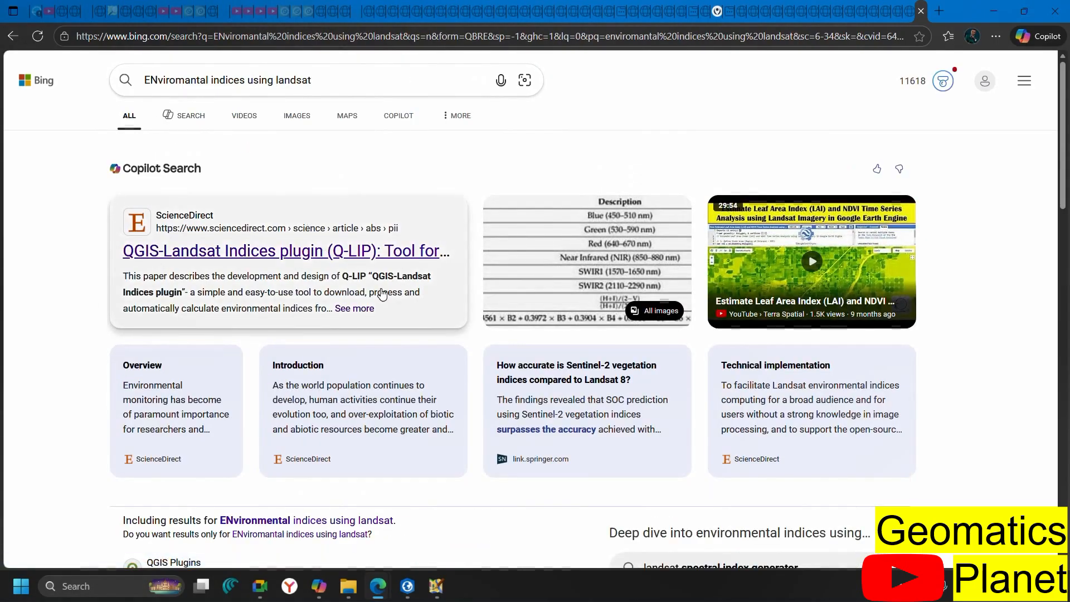
# Refine the search with 'like EVI, NDVI , NDWI' and open the geoinfospot.com indices article
pyautogui.scroll(-20, 382, 294)
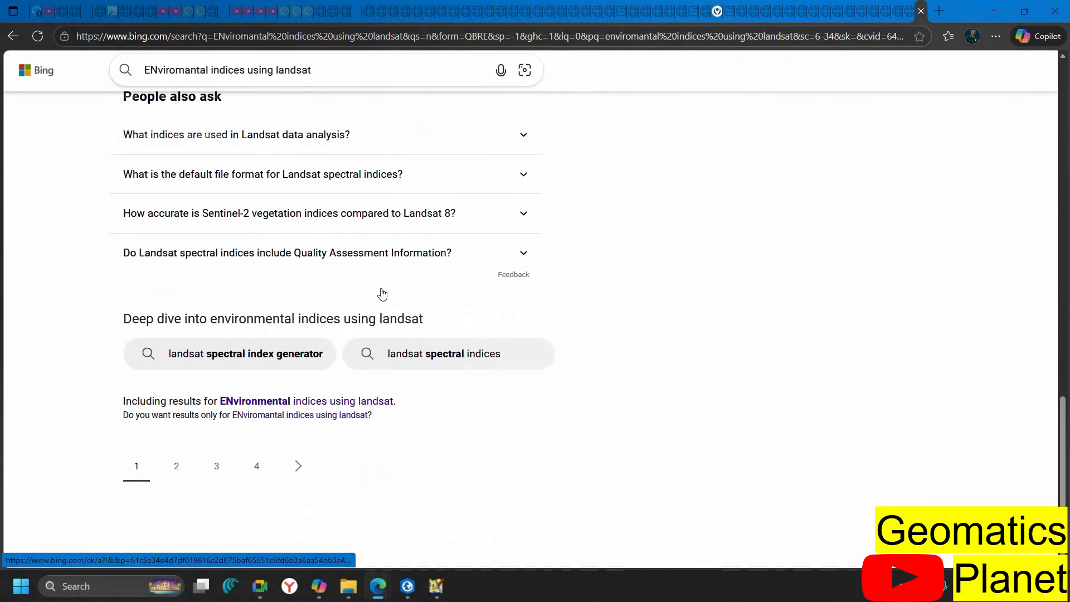
pyautogui.scroll(20, 382, 294)
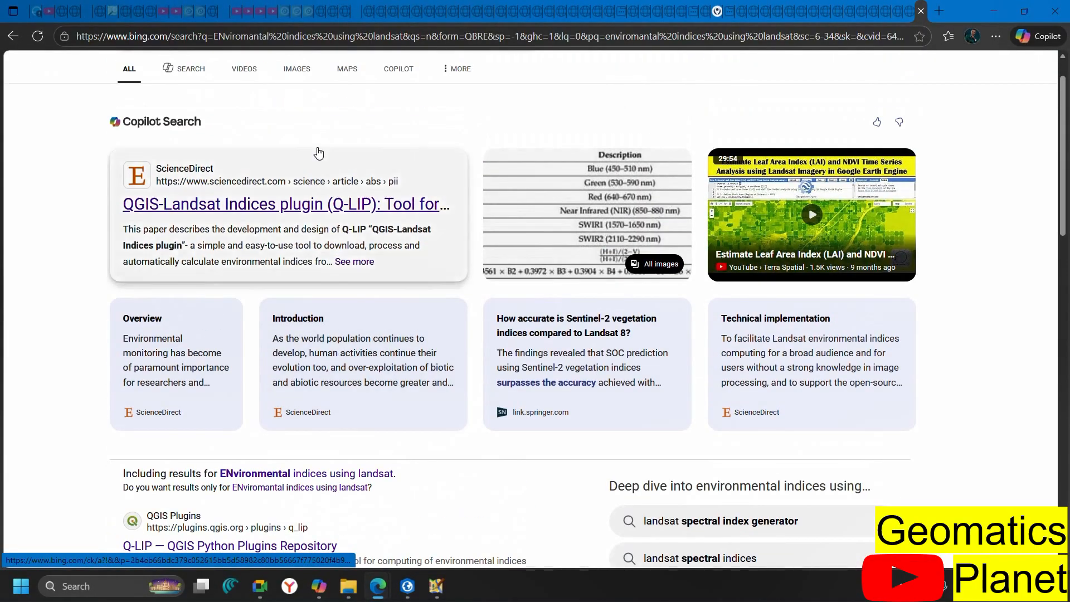
pyautogui.scroll(1, 361, 204)
pyautogui.click(340, 81)
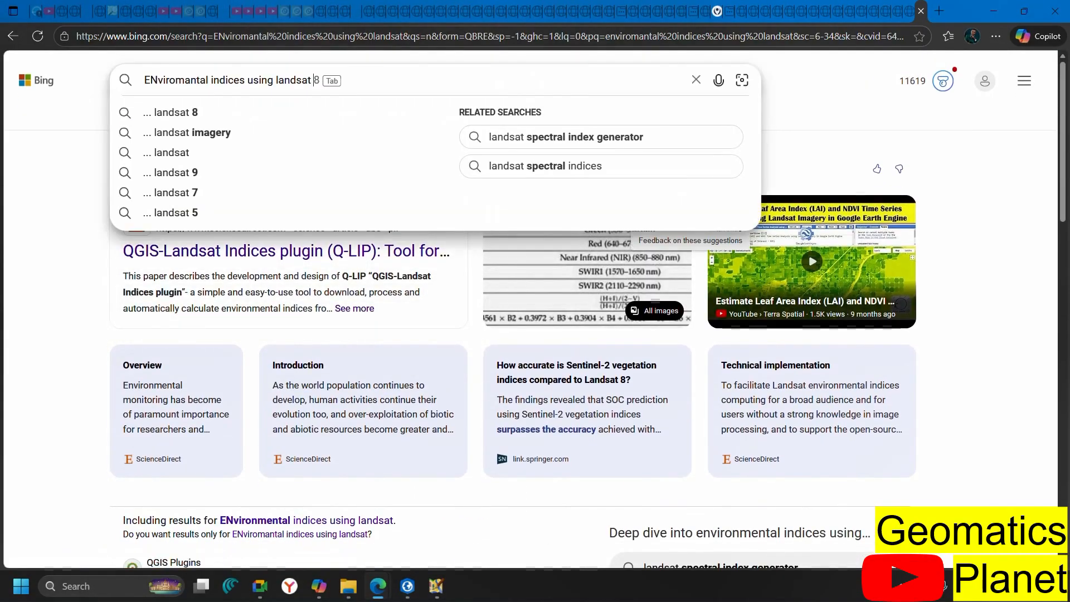
pyautogui.write('like')
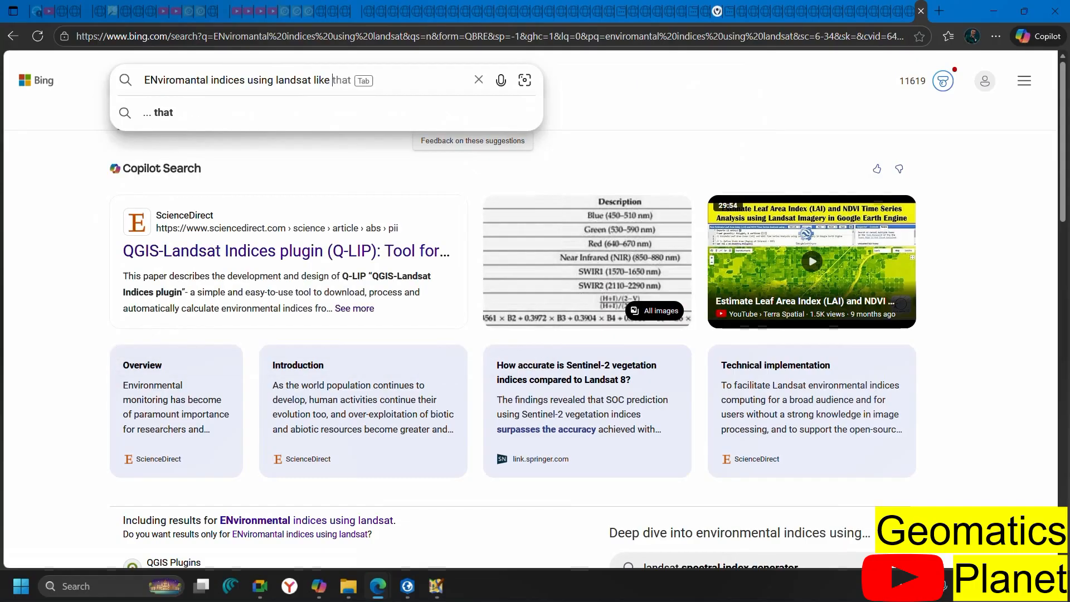
pyautogui.write(' EVI,')
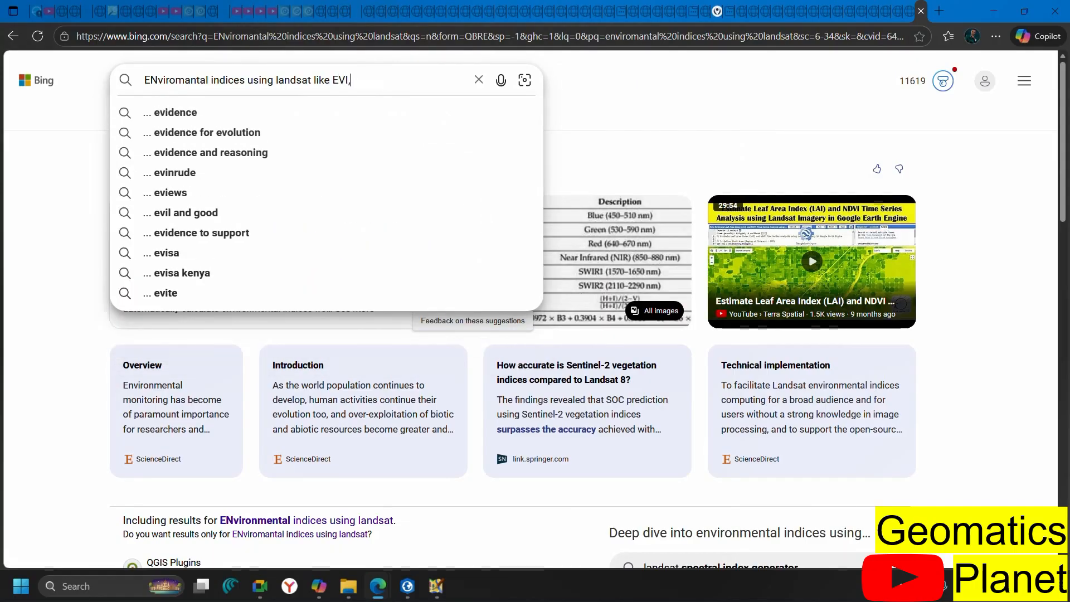
pyautogui.write(' NDVI ')
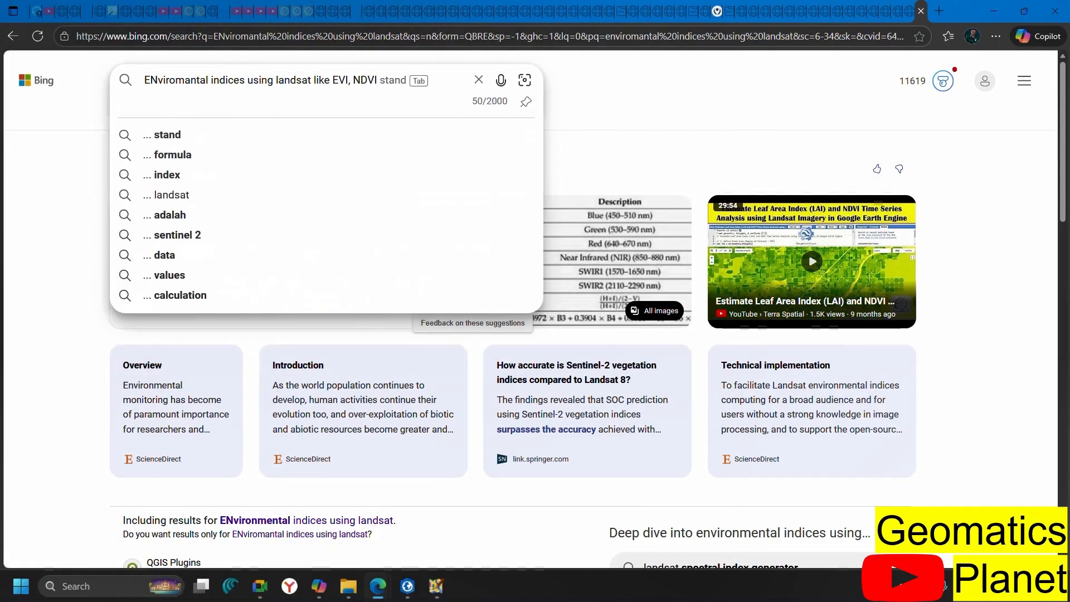
pyautogui.write(', NDWI')
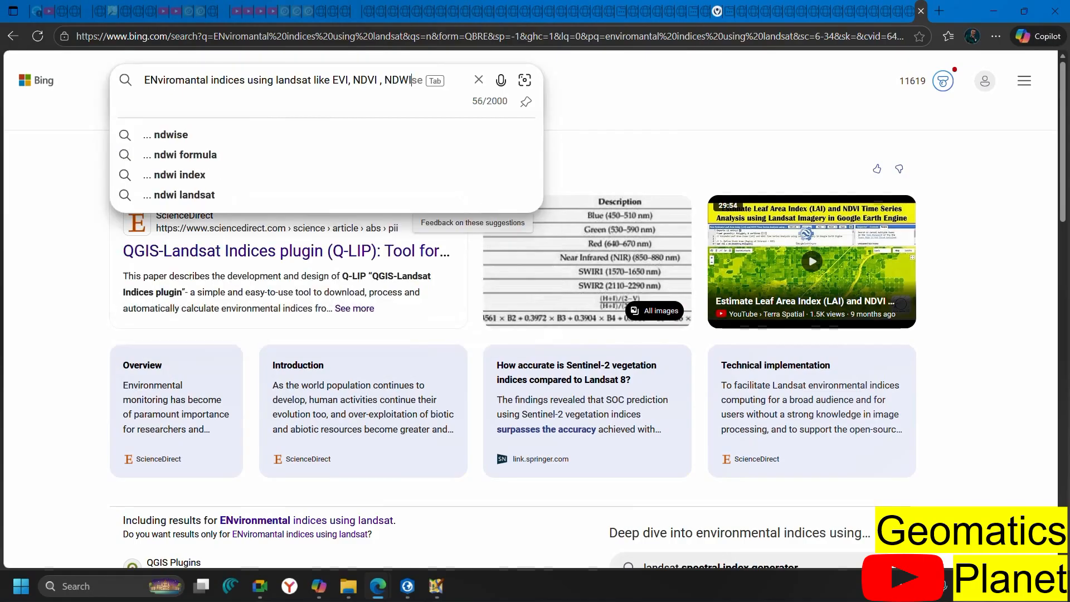
pyautogui.press('Return')
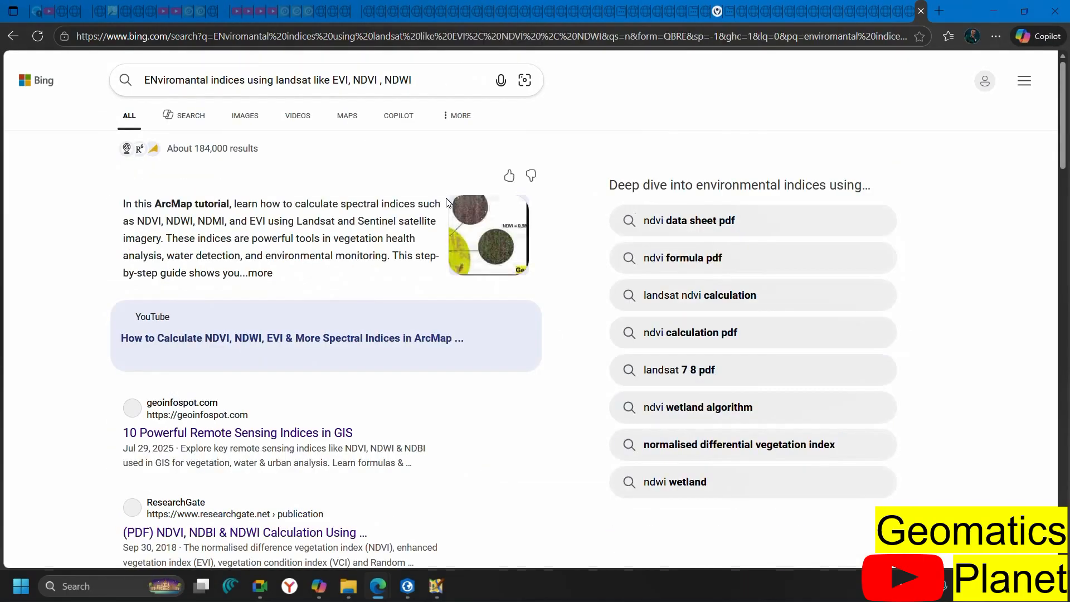
pyautogui.scroll(-2, 367, 298)
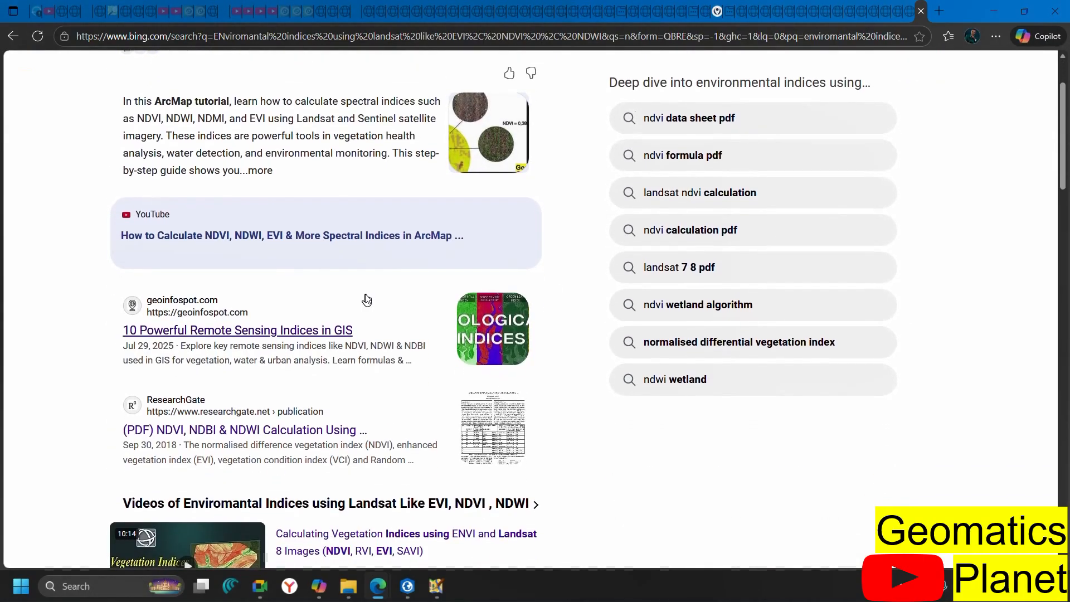
pyautogui.click(301, 333)
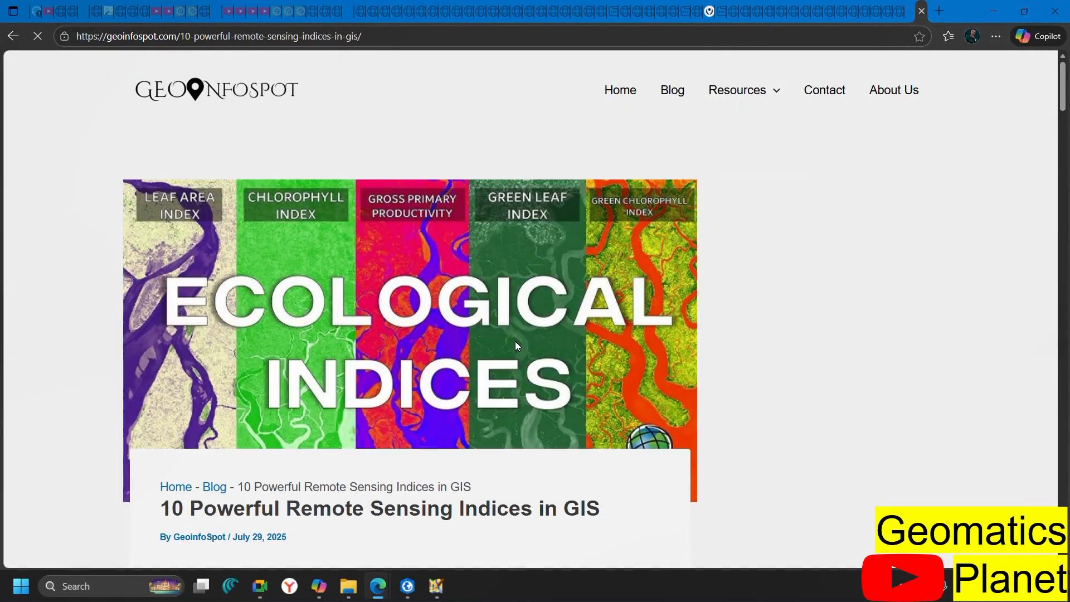
# Scroll through the article's list of index formulas down to the Conclusion
pyautogui.scroll(-10, 513, 343)
pyautogui.scroll(-10, 517, 344)
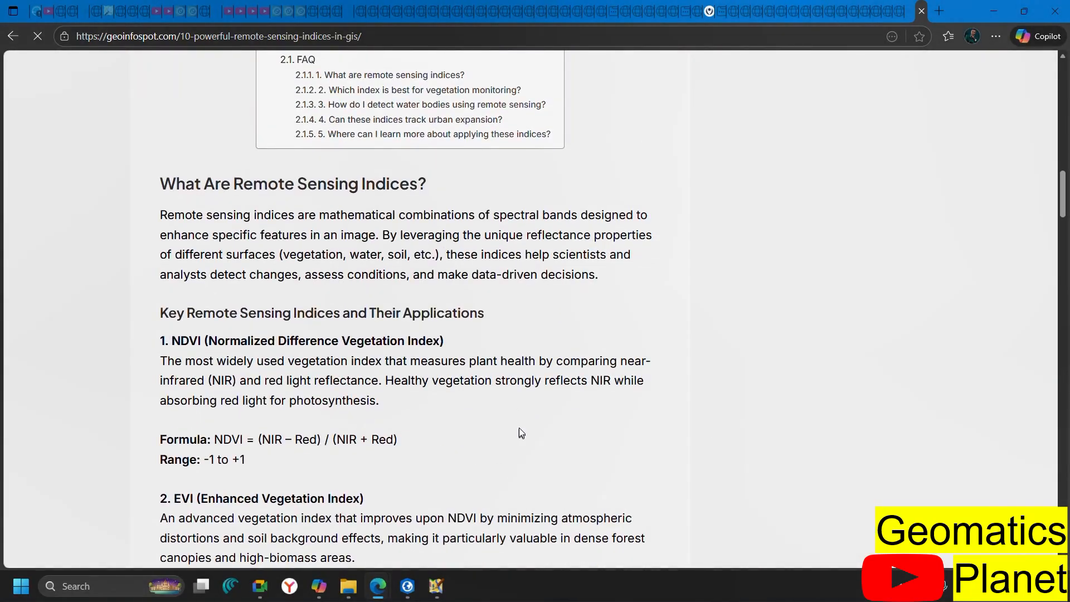
pyautogui.scroll(-3, 519, 429)
pyautogui.scroll(3, 426, 410)
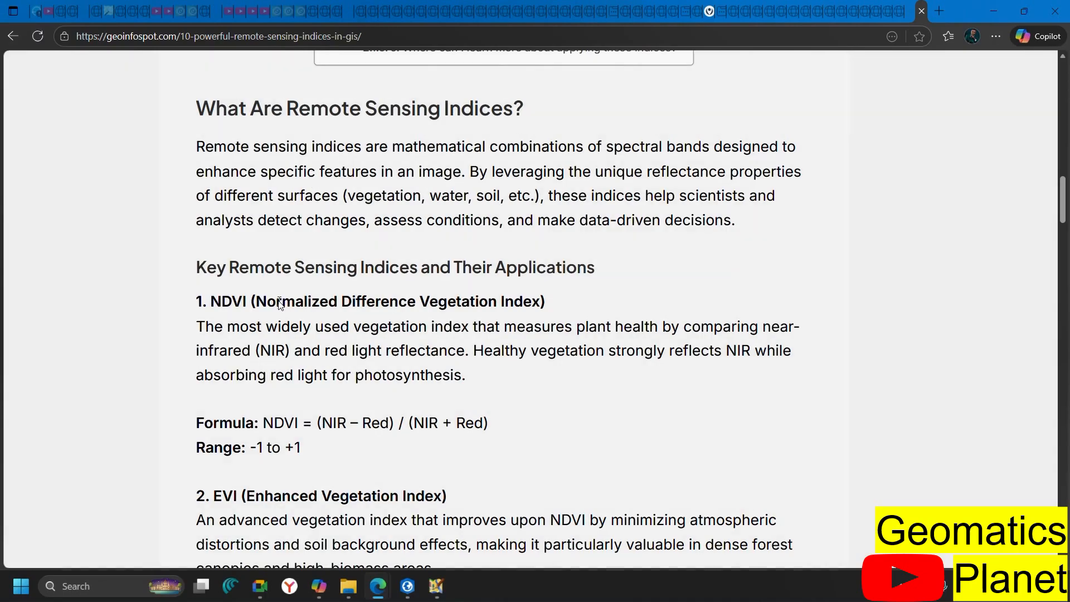
pyautogui.scroll(-2, 274, 303)
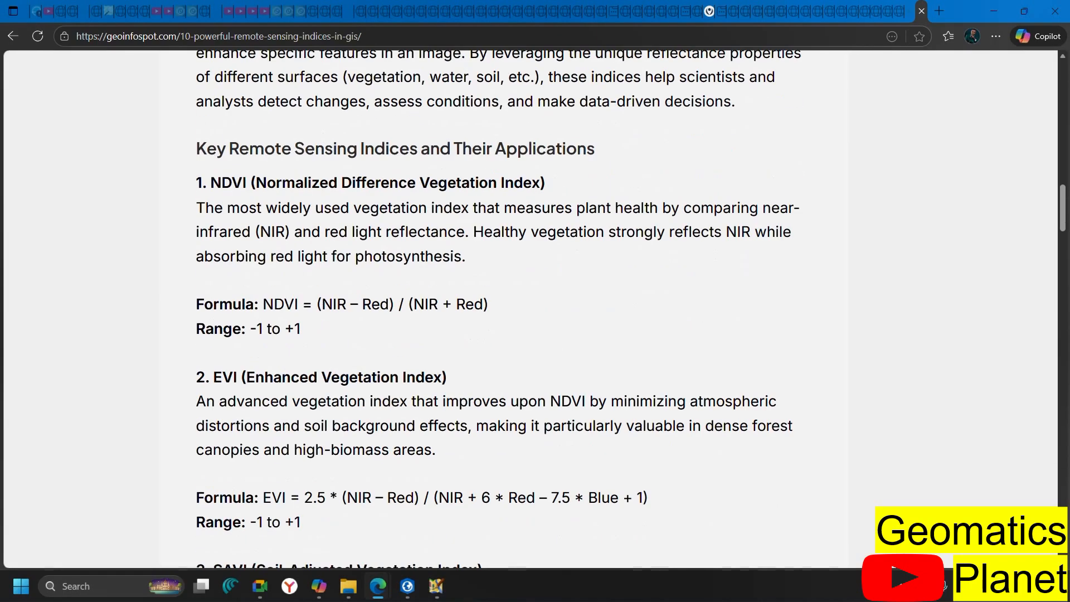
pyautogui.scroll(-4, 227, 386)
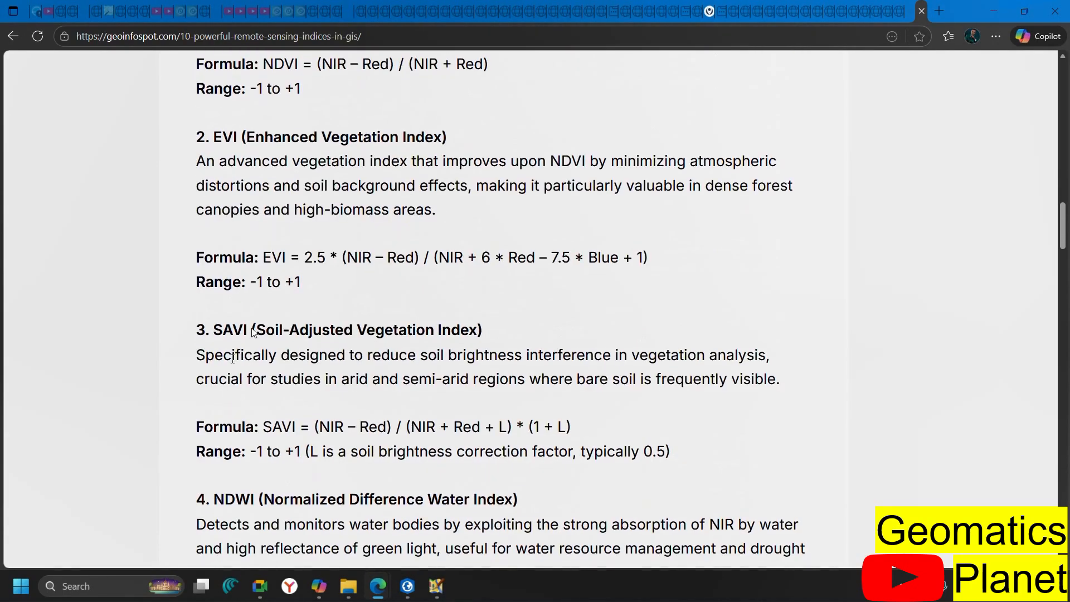
pyautogui.scroll(-2, 444, 286)
pyautogui.scroll(-1, 444, 286)
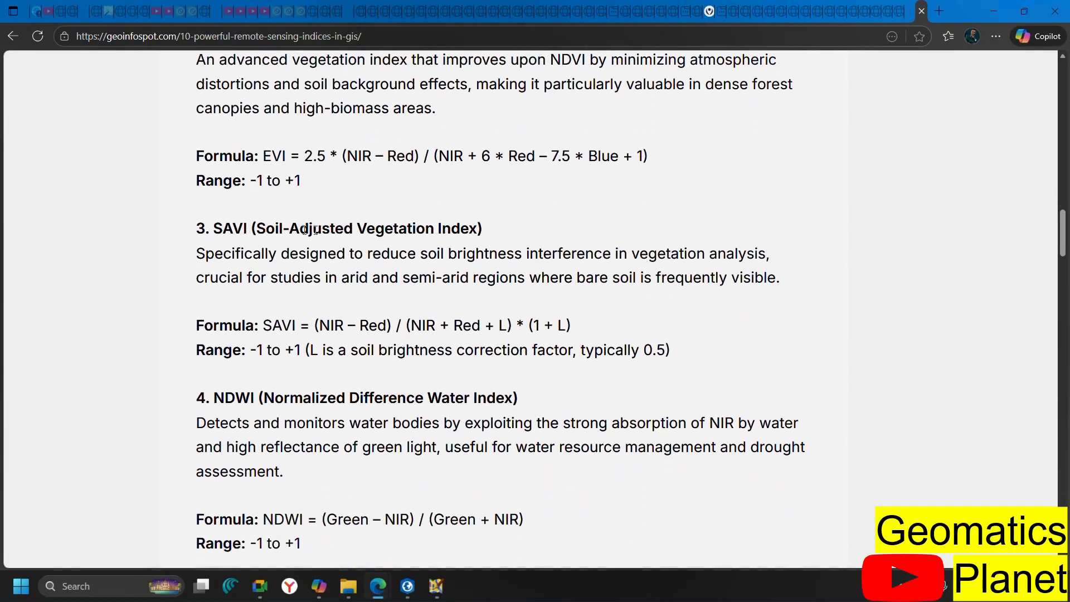
pyautogui.scroll(-1, 245, 324)
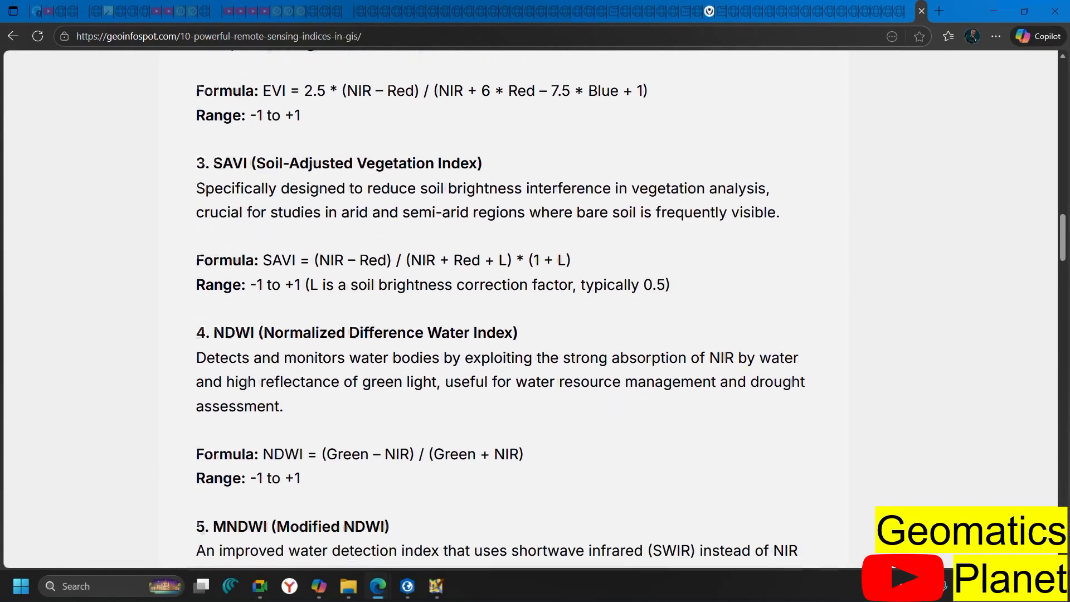
pyautogui.scroll(-2, 249, 325)
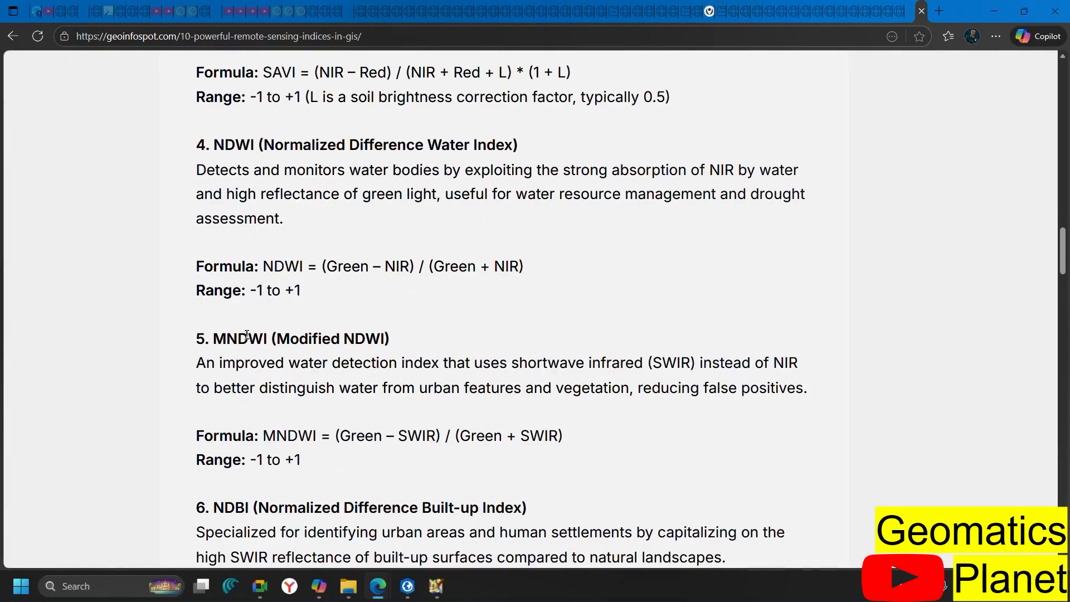
pyautogui.scroll(-1, 293, 341)
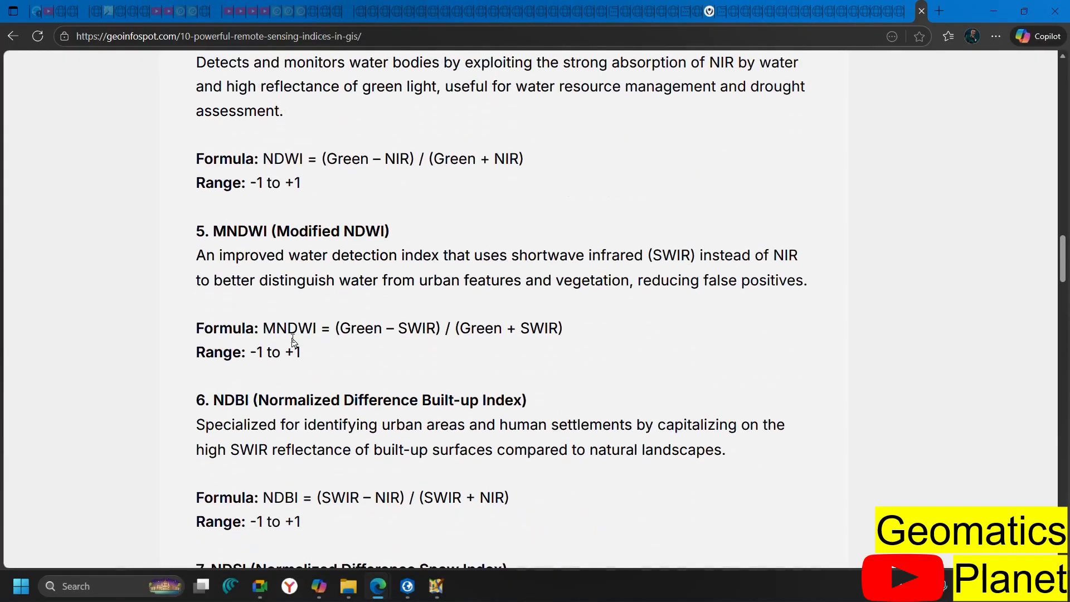
pyautogui.scroll(-2, 329, 362)
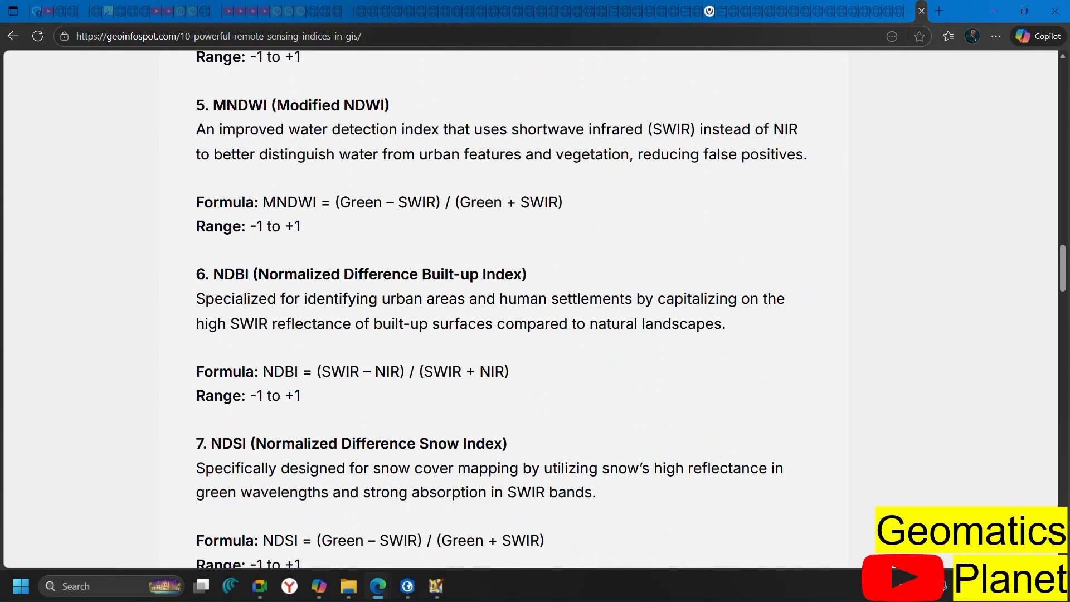
pyautogui.scroll(-1, 465, 276)
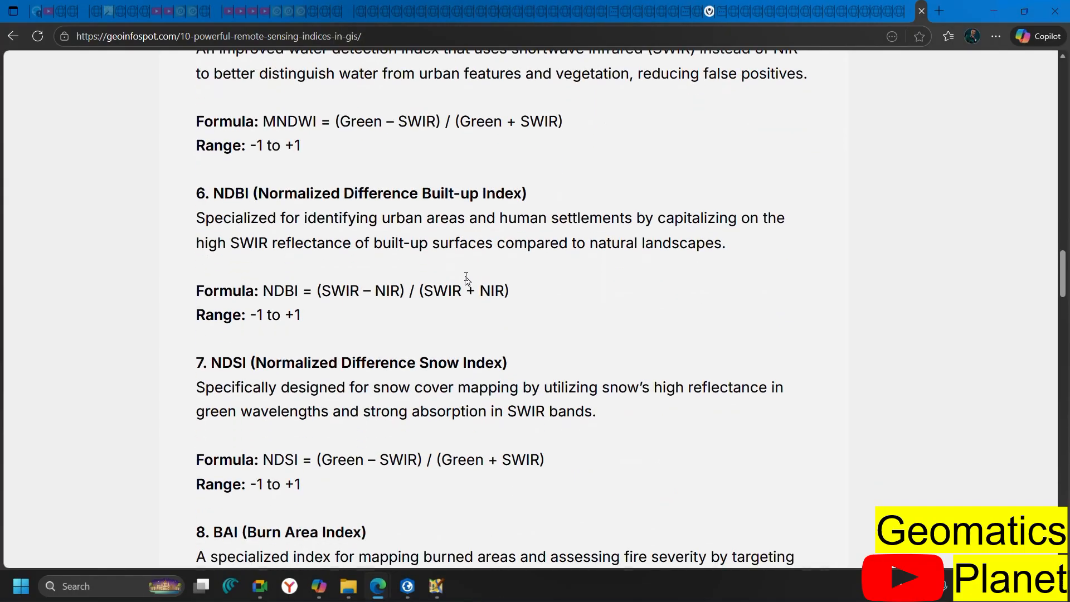
pyautogui.scroll(-1, 320, 395)
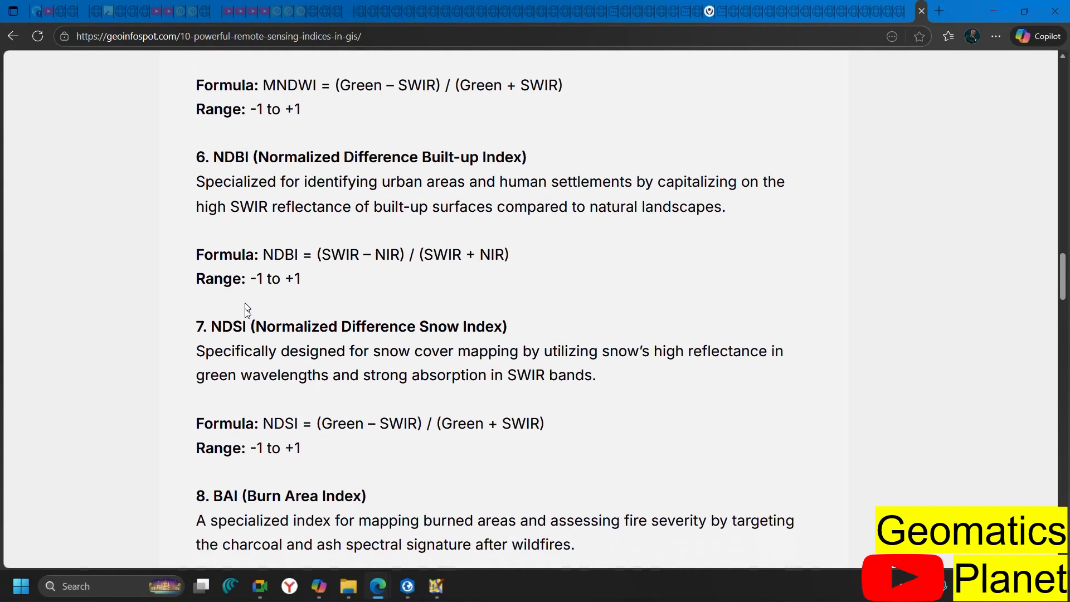
pyautogui.scroll(-2, 409, 340)
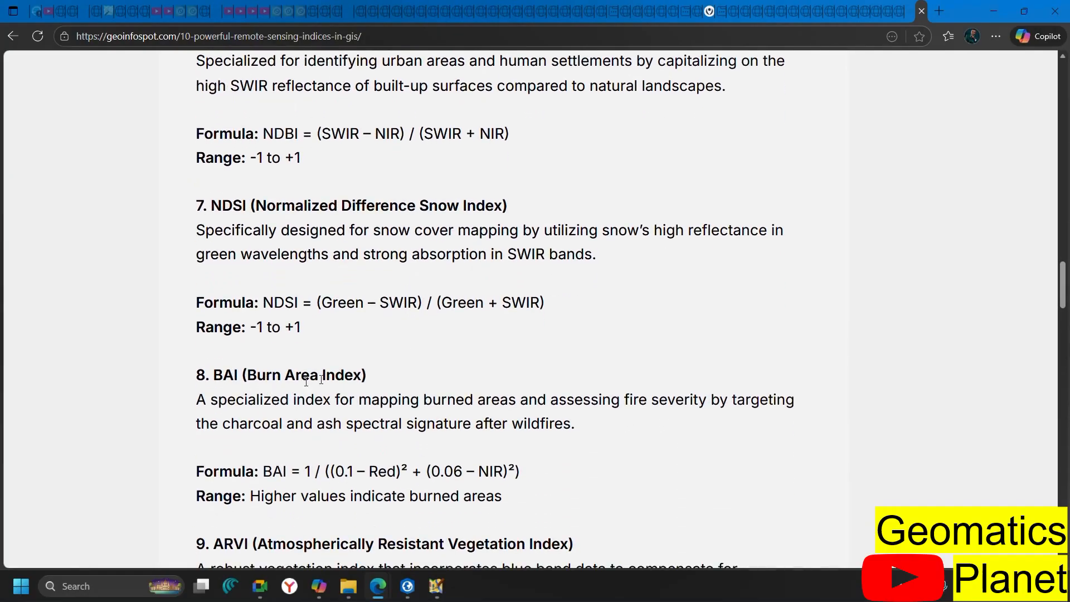
pyautogui.scroll(-4, 306, 381)
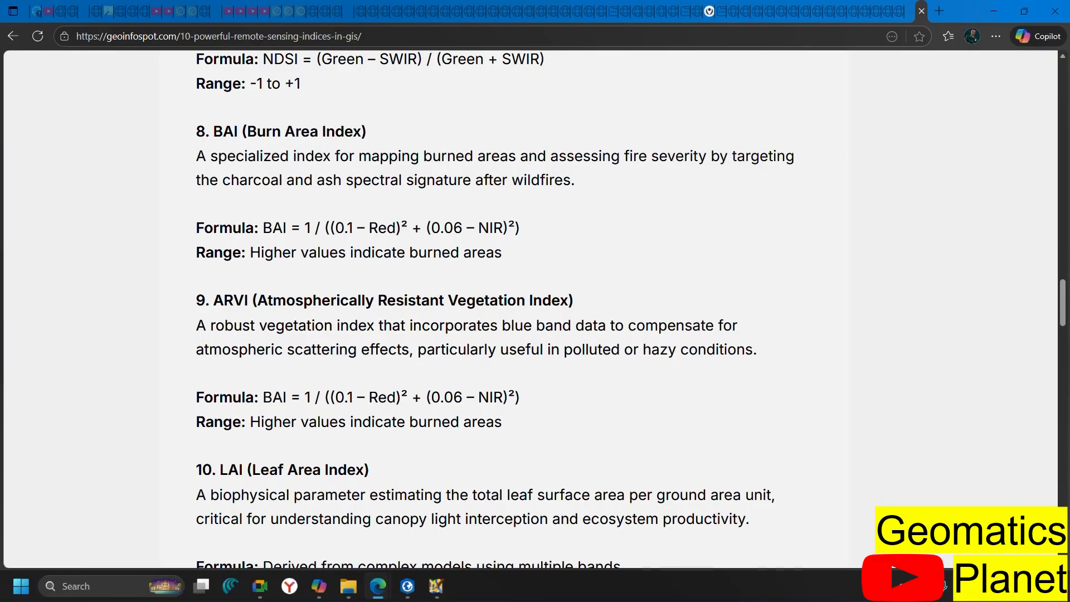
pyautogui.scroll(-3, 248, 322)
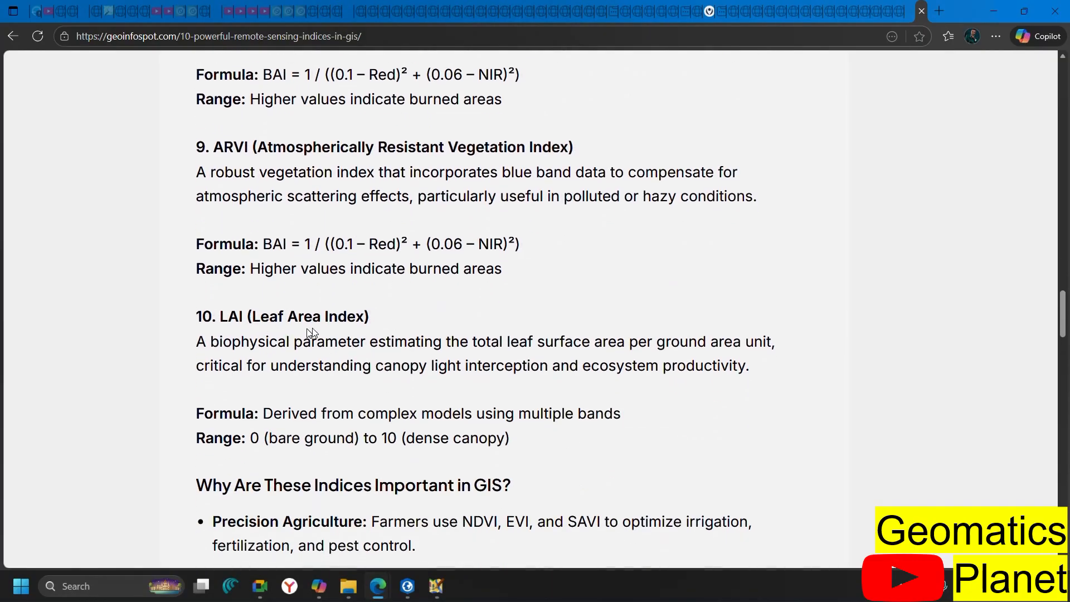
pyautogui.scroll(-15, 311, 332)
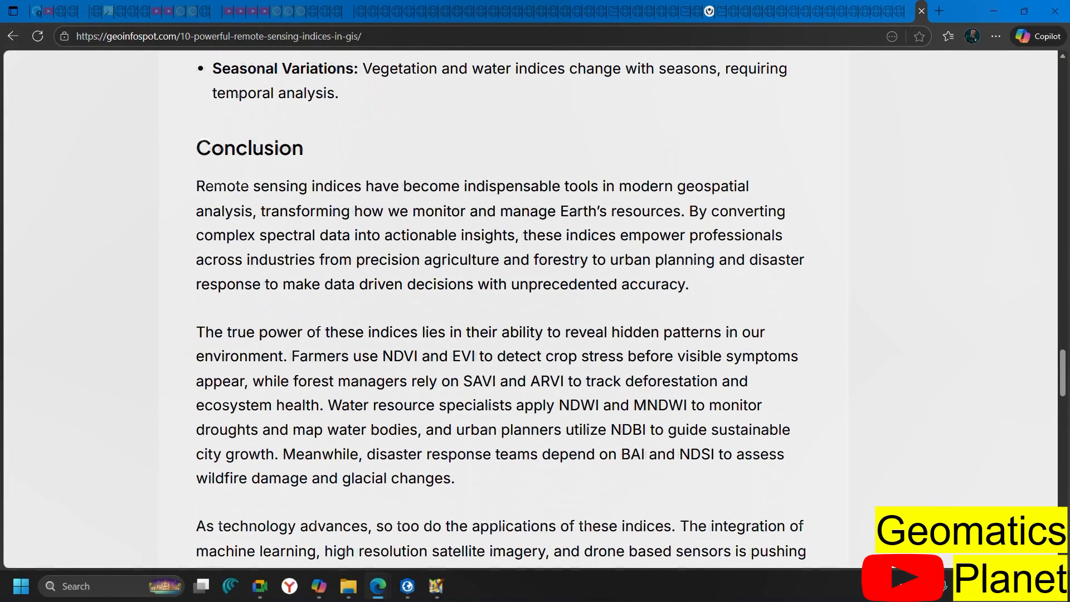
pyautogui.scroll(20, 502, 309)
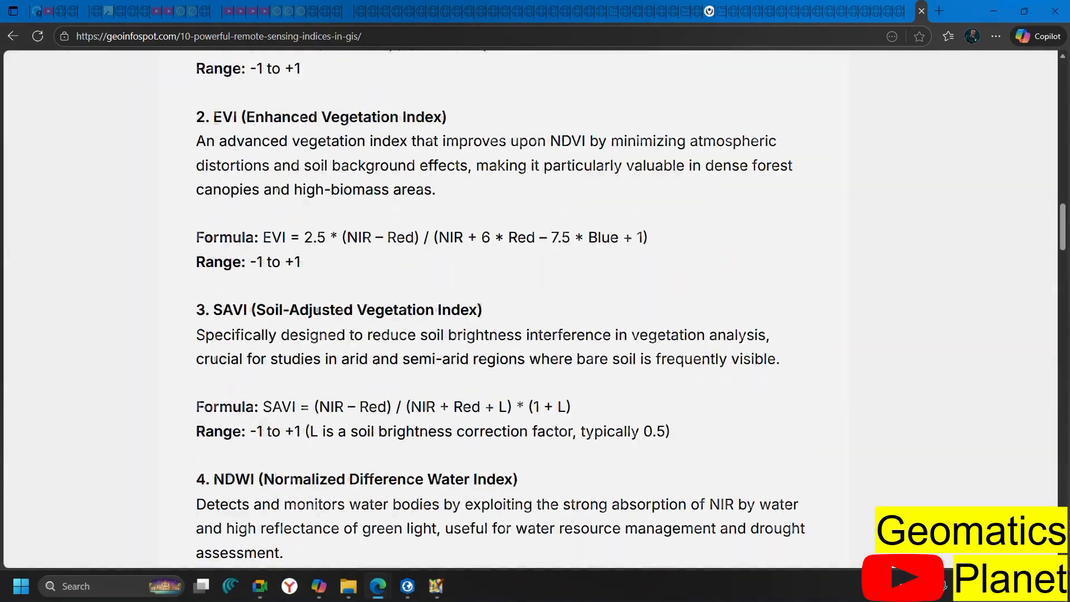
pyautogui.scroll(2, 340, 326)
# Dismiss the page context menu and return to the NDVI, EVI and SAVI formulas
pyautogui.rightClick(341, 325)
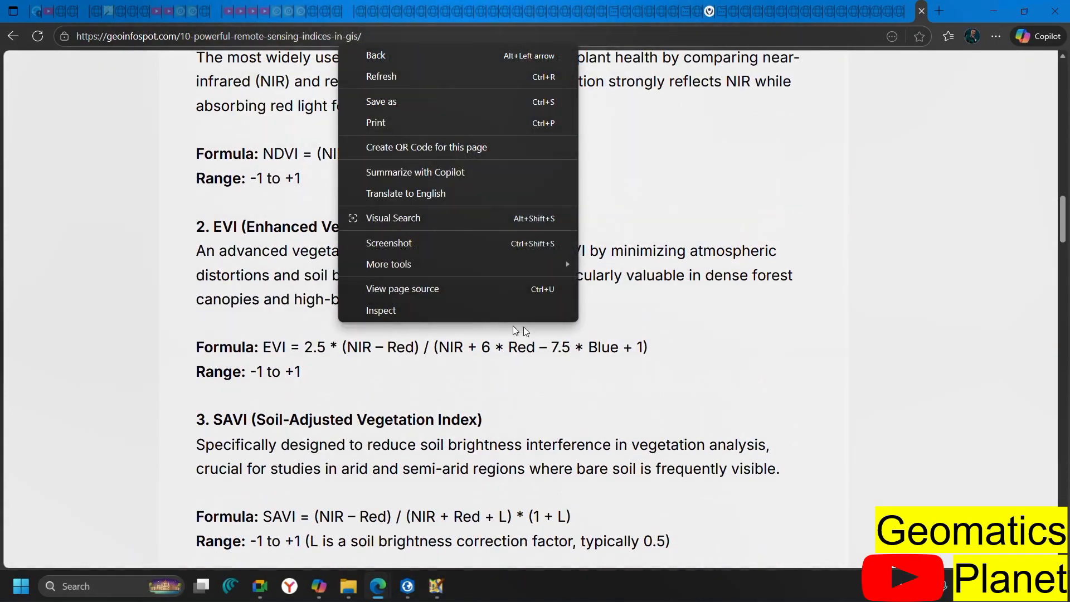
pyautogui.click(217, 366)
pyautogui.scroll(4, 218, 367)
pyautogui.scroll(-6, 217, 366)
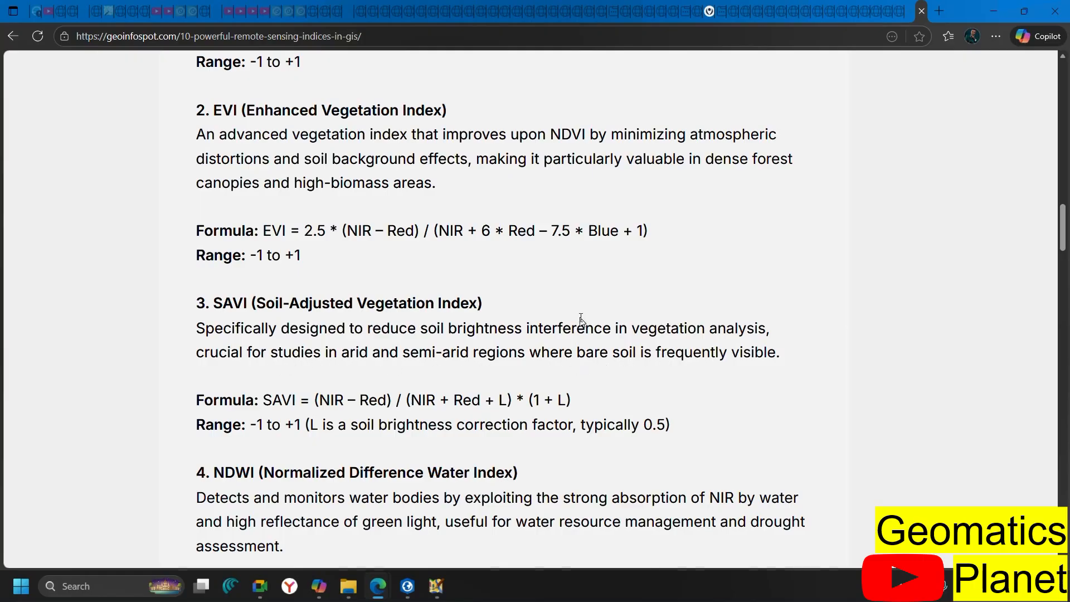
pyautogui.scroll(3, 357, 243)
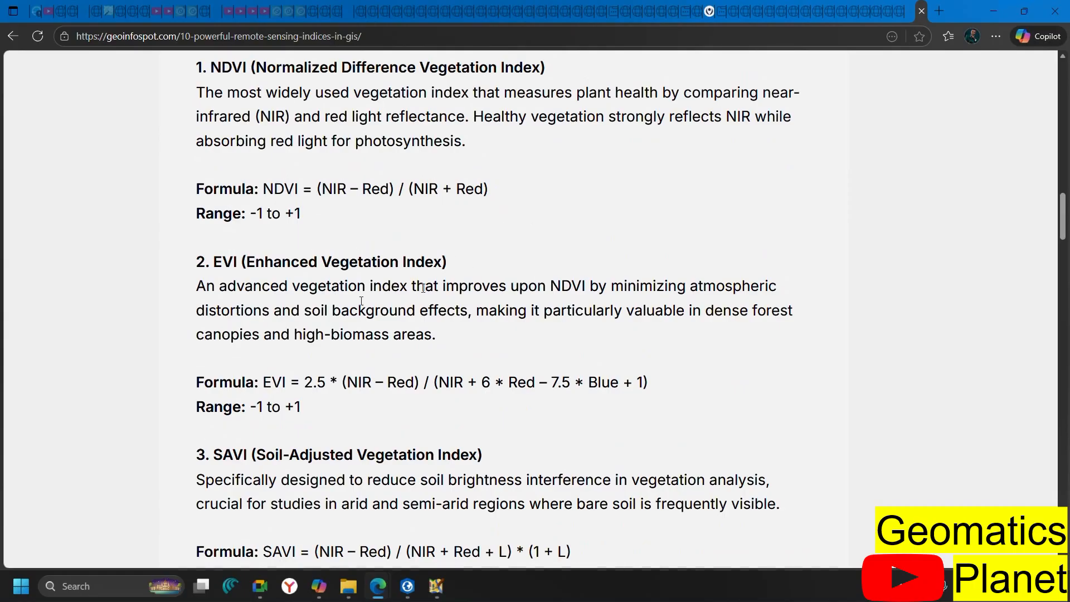
pyautogui.scroll(20, 318, 303)
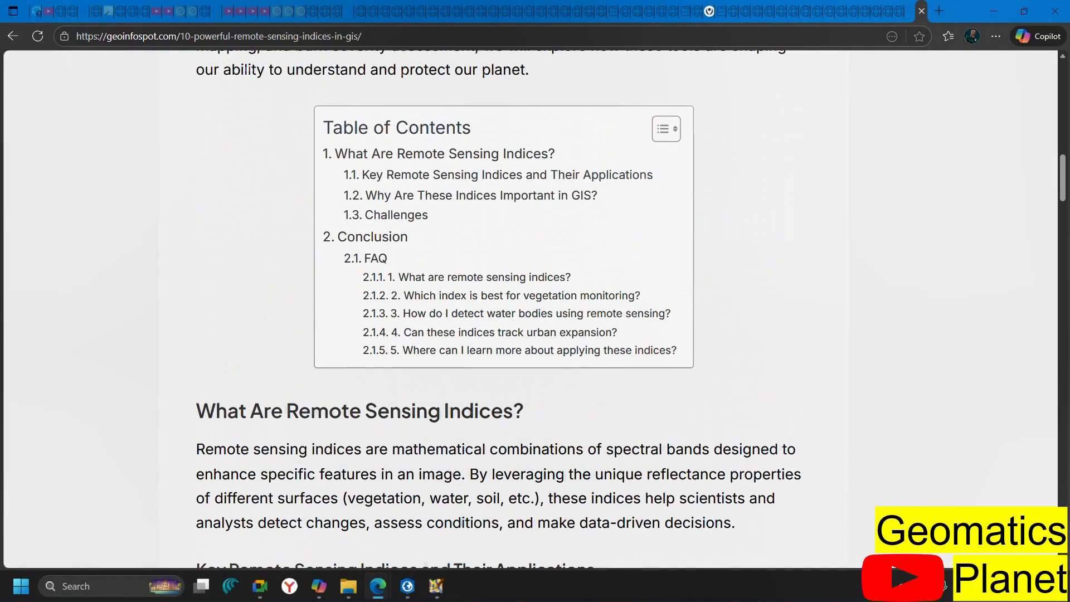
pyautogui.scroll(10, 318, 308)
pyautogui.scroll(-4, 318, 309)
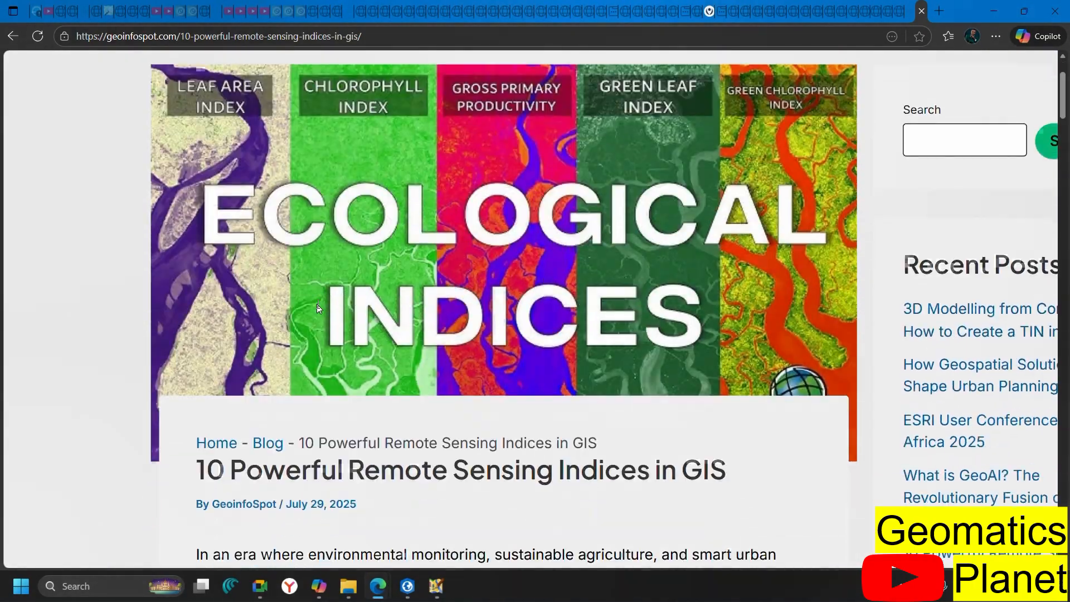
pyautogui.scroll(-2, 318, 308)
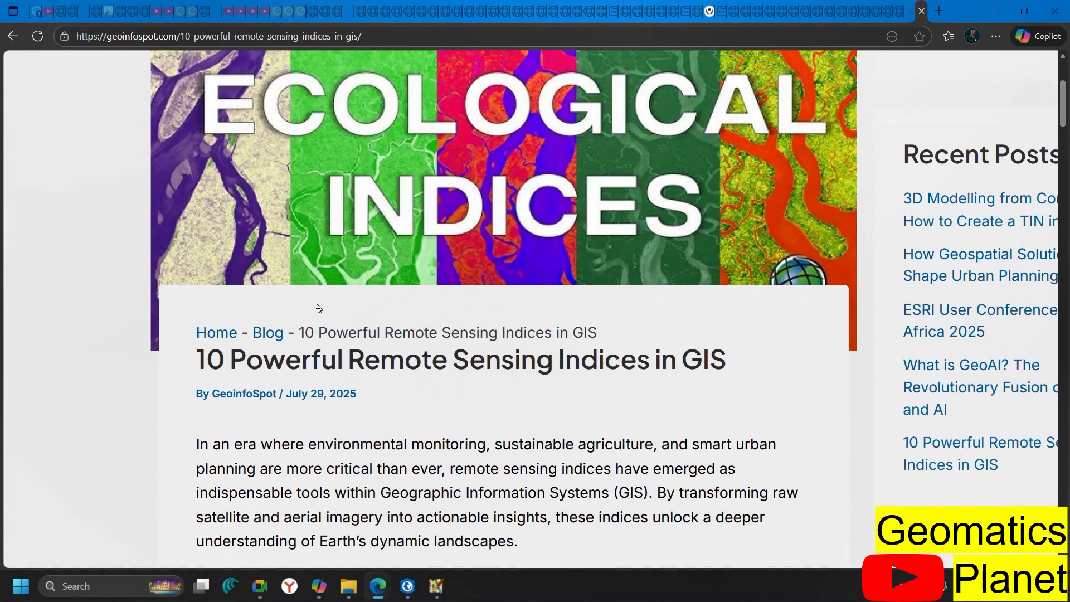
pyautogui.scroll(-10, 318, 307)
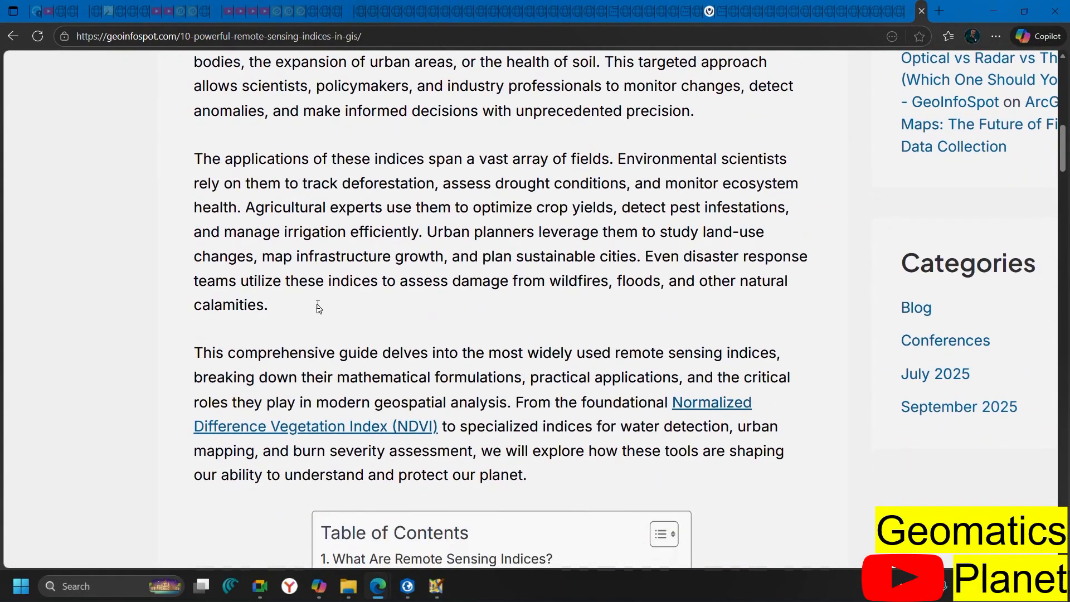
pyautogui.scroll(-8, 318, 308)
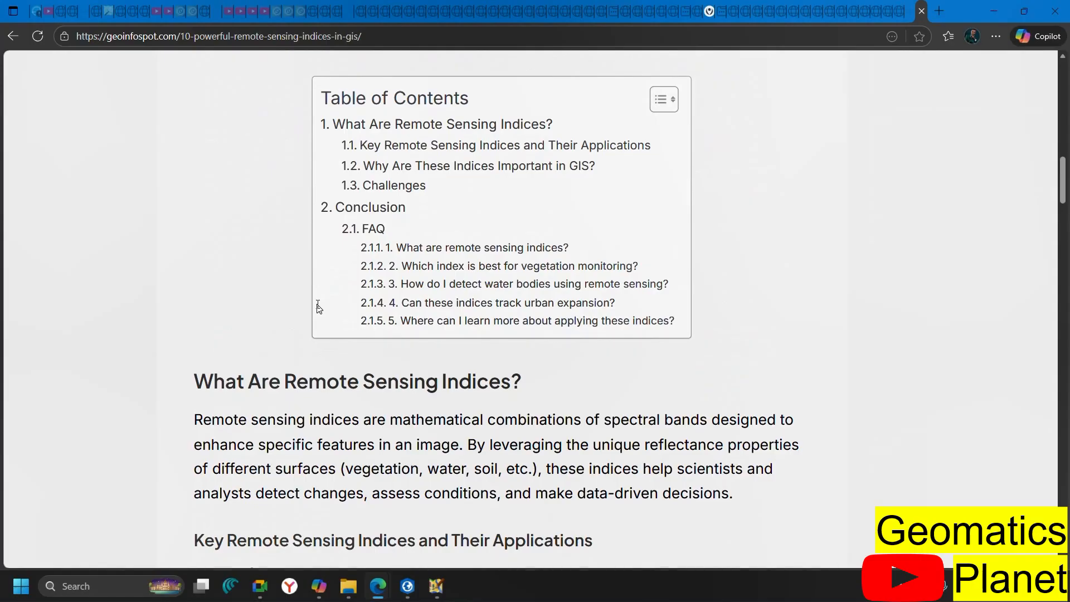
pyautogui.scroll(-11, 318, 308)
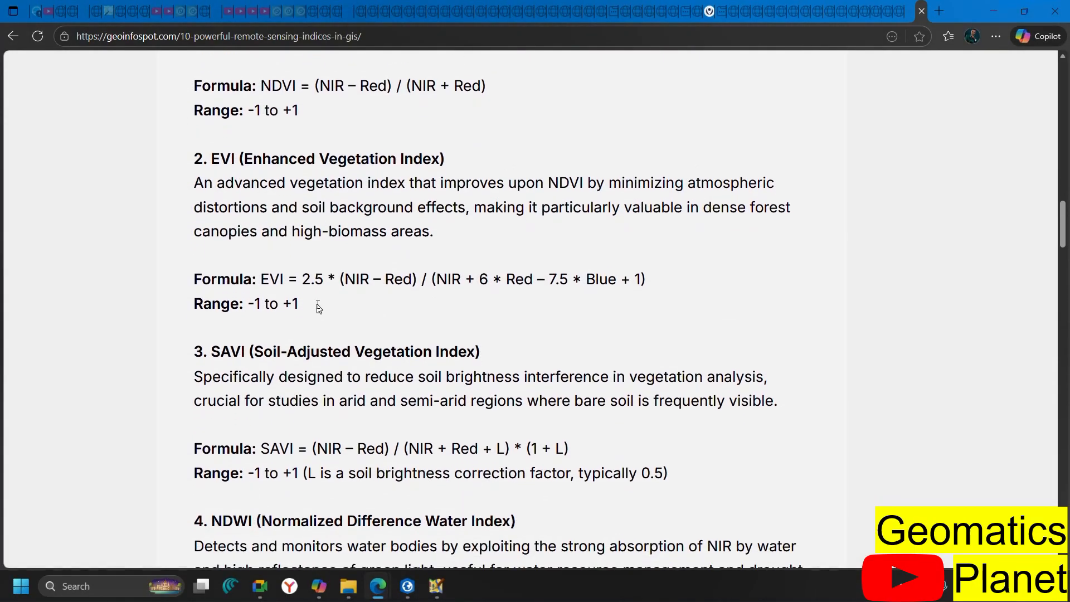